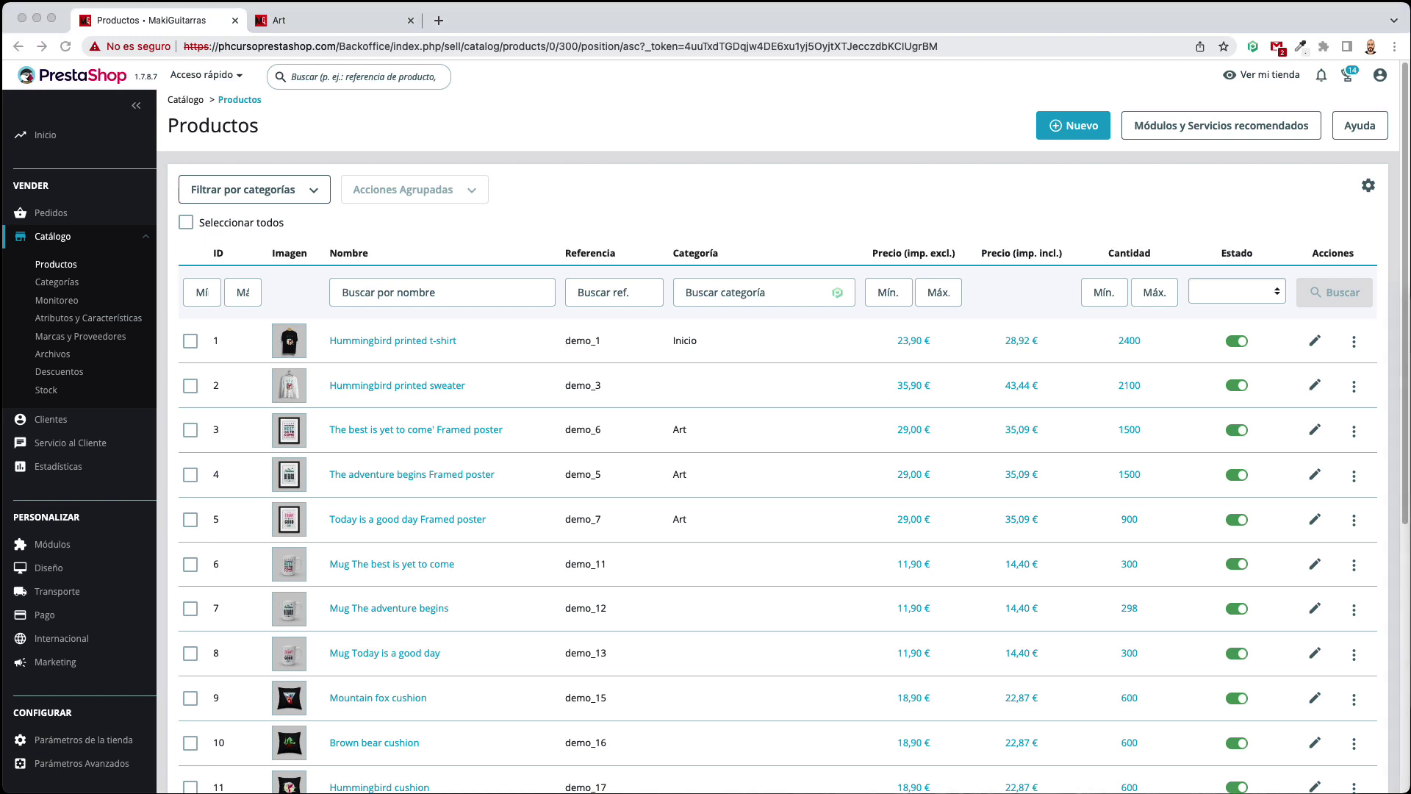
pyautogui.click(773, 188)
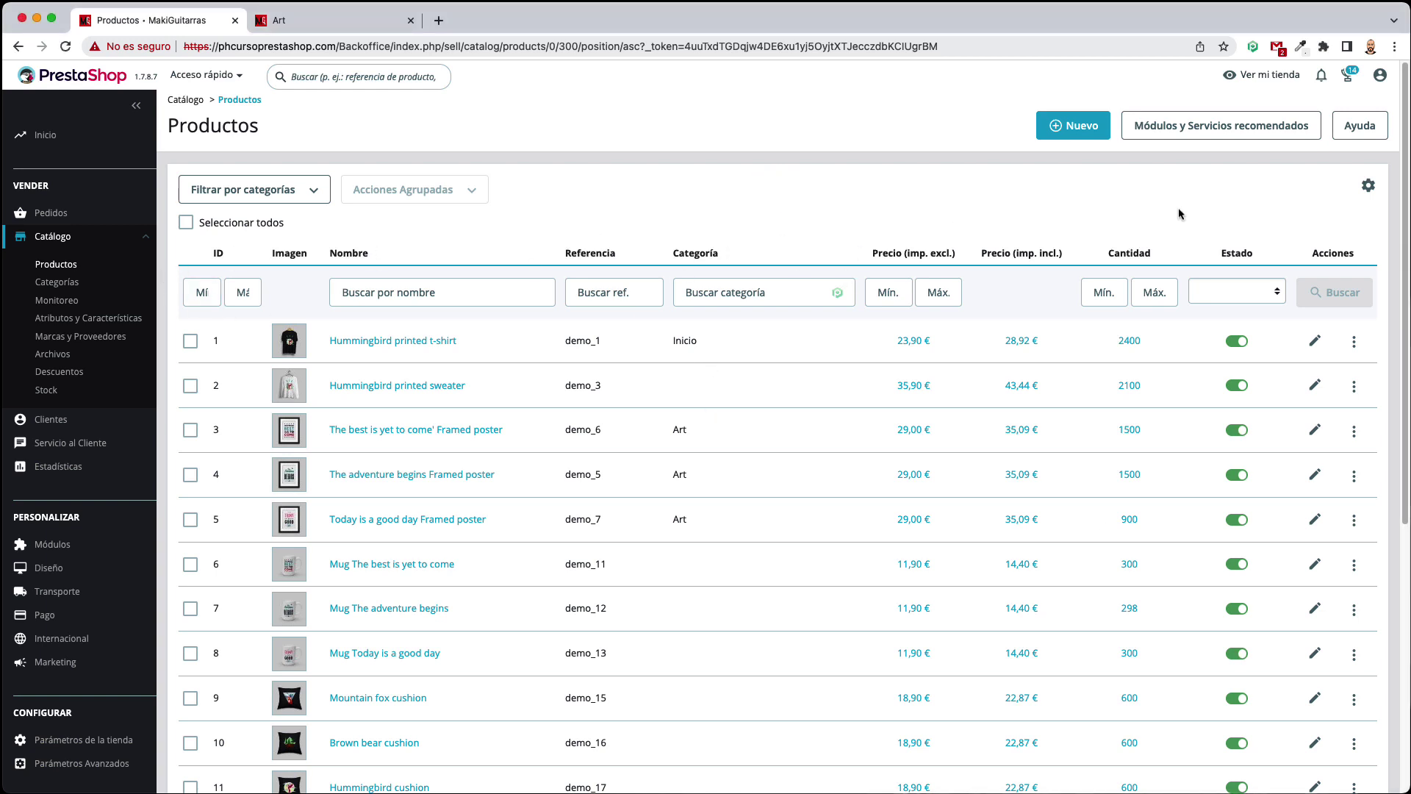
pyautogui.click(281, 196)
pyautogui.click(657, 196)
# Examine the bulk actions available for the Hummingbird printed t-shirt and Hummingbird printed sweater, and clear the selection
pyautogui.click(190, 341)
pyautogui.click(187, 386)
pyautogui.scroll(-5, 369, 422)
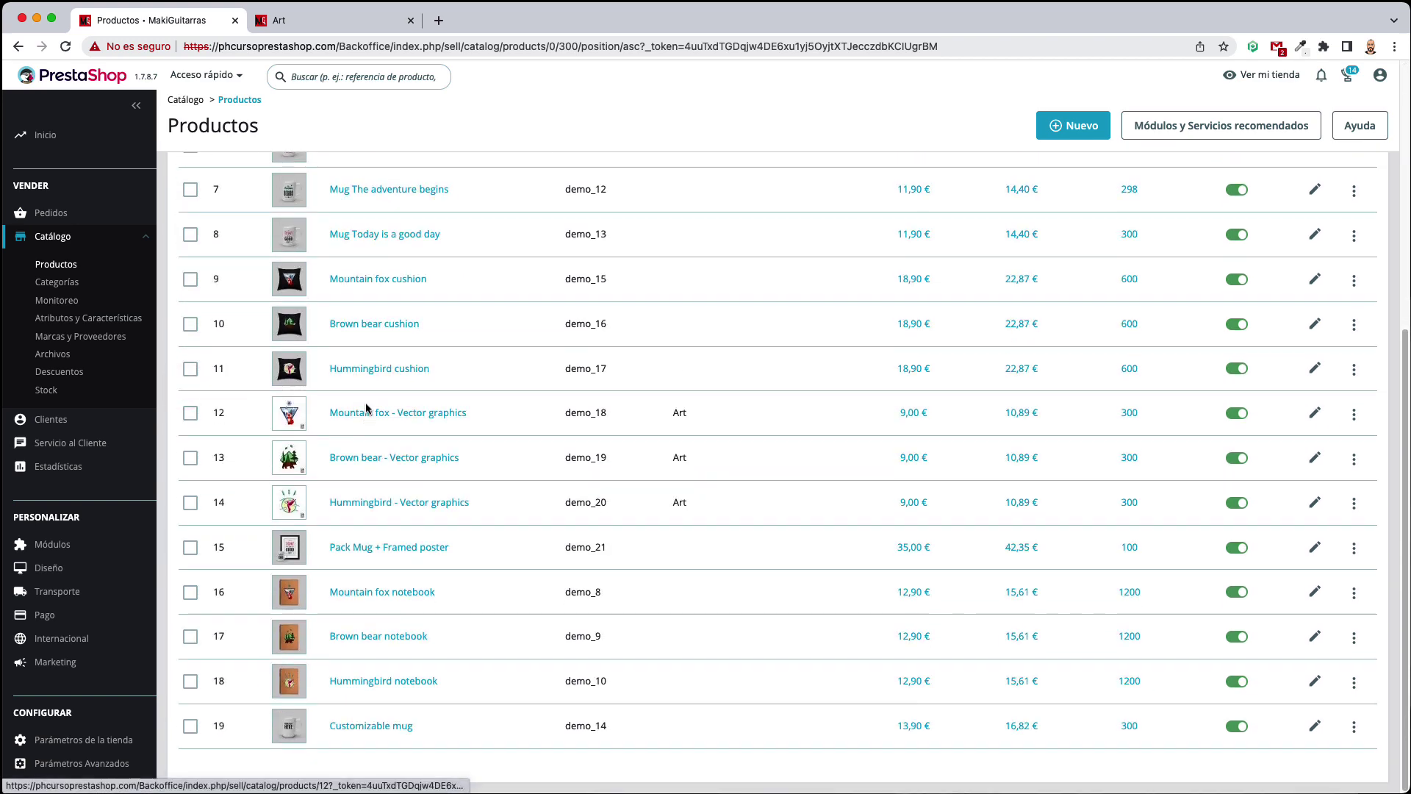
pyautogui.scroll(5, 368, 416)
pyautogui.click(430, 199)
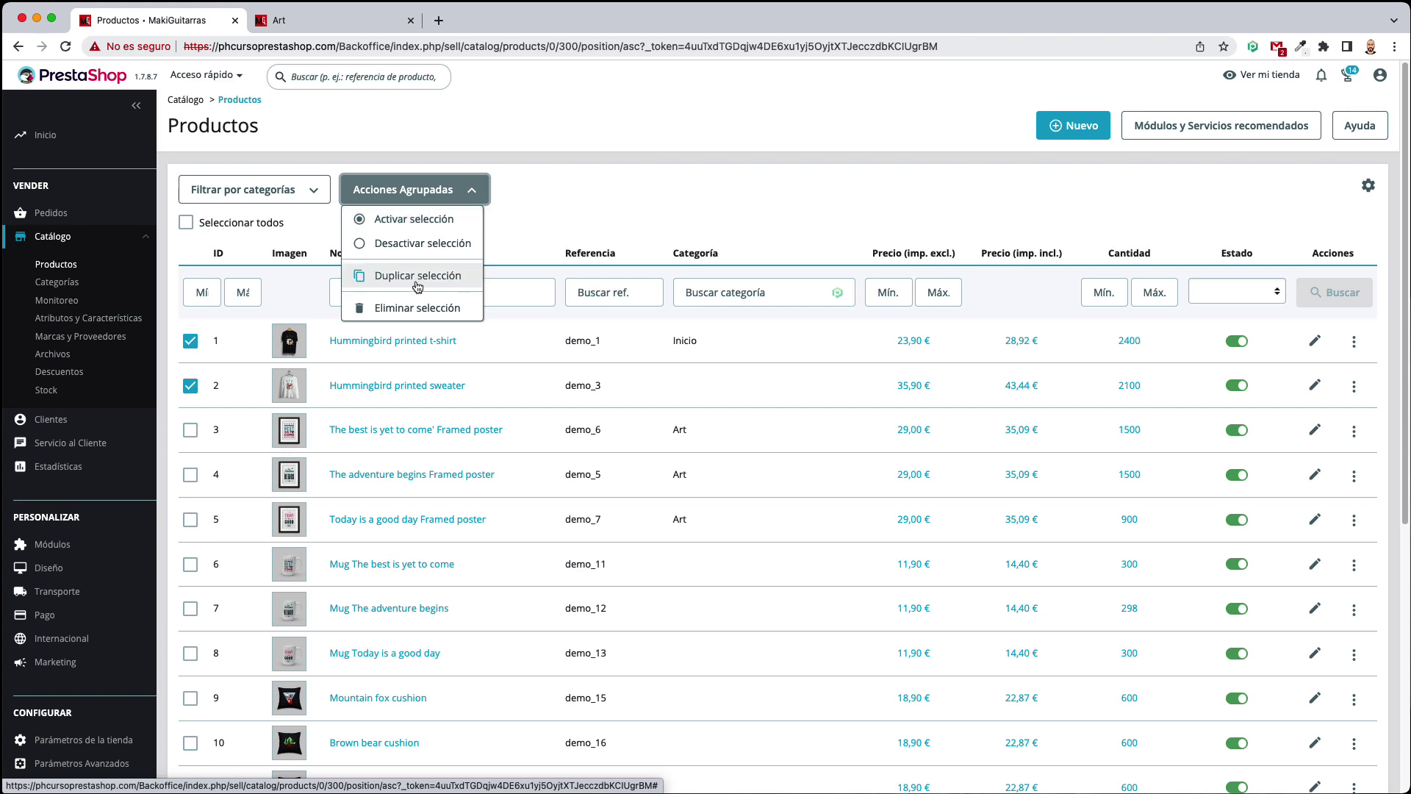
pyautogui.click(594, 213)
pyautogui.click(190, 386)
pyautogui.click(190, 340)
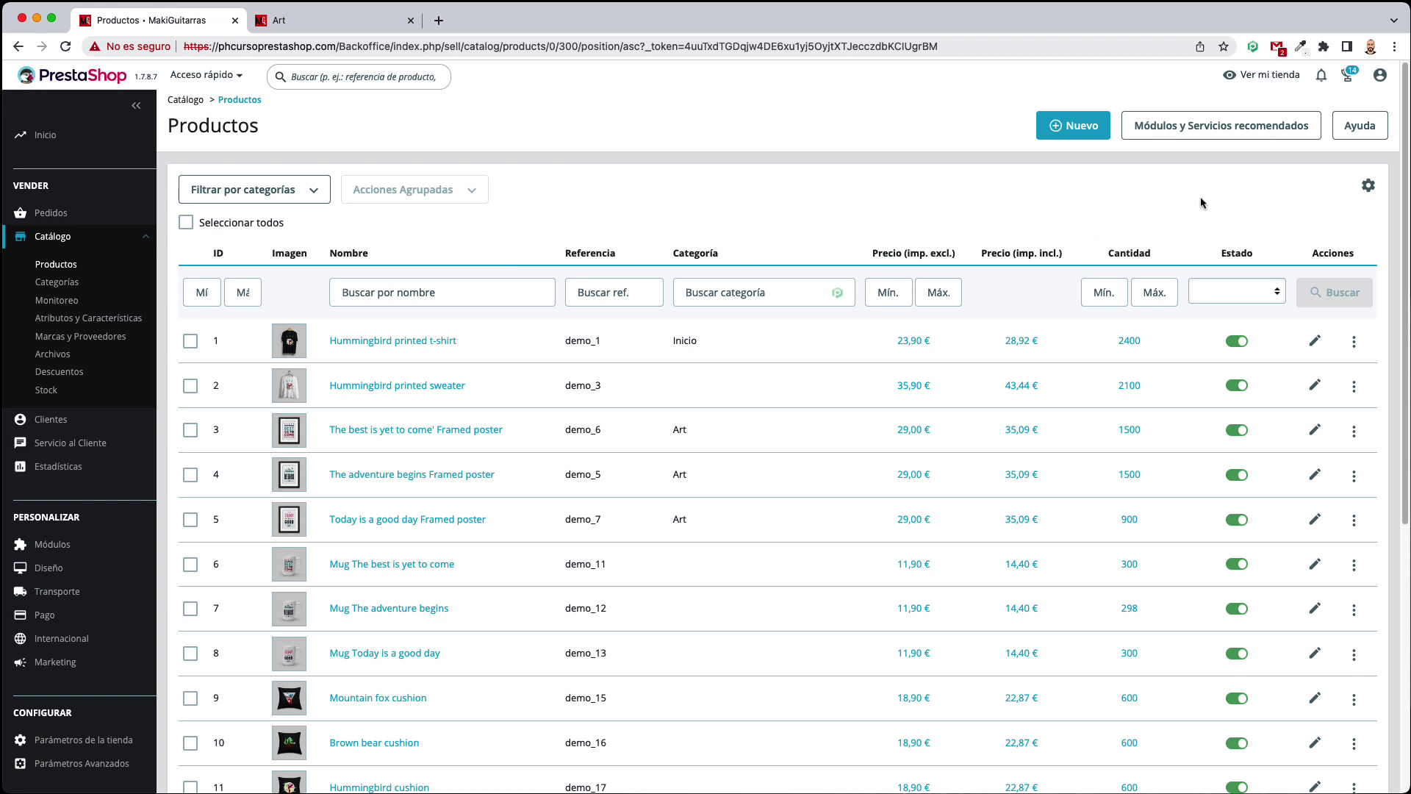
# Examine the product list's export, import and SQL options, both without a selection and with the Hummingbird printed t-shirt selected
pyautogui.click(1369, 186)
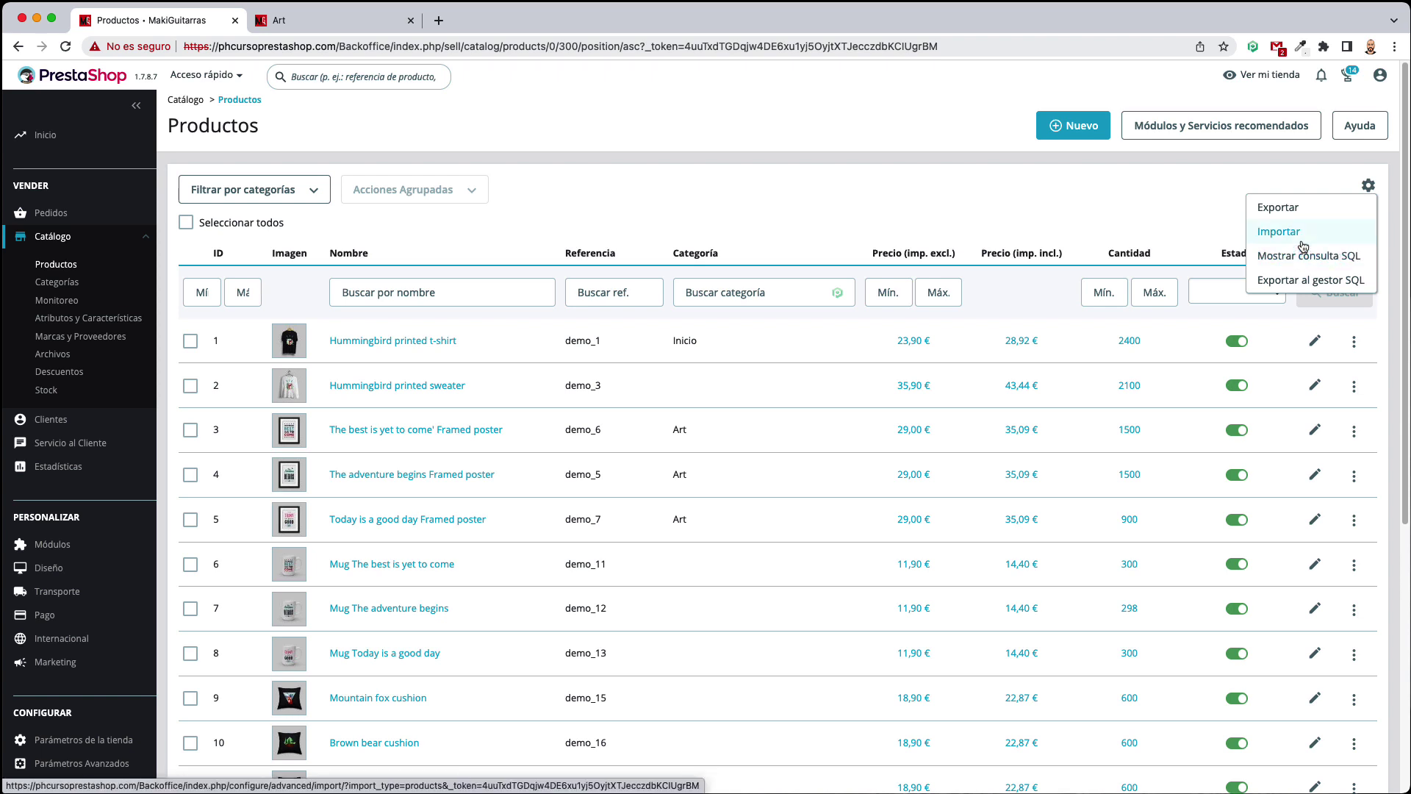
pyautogui.click(1108, 191)
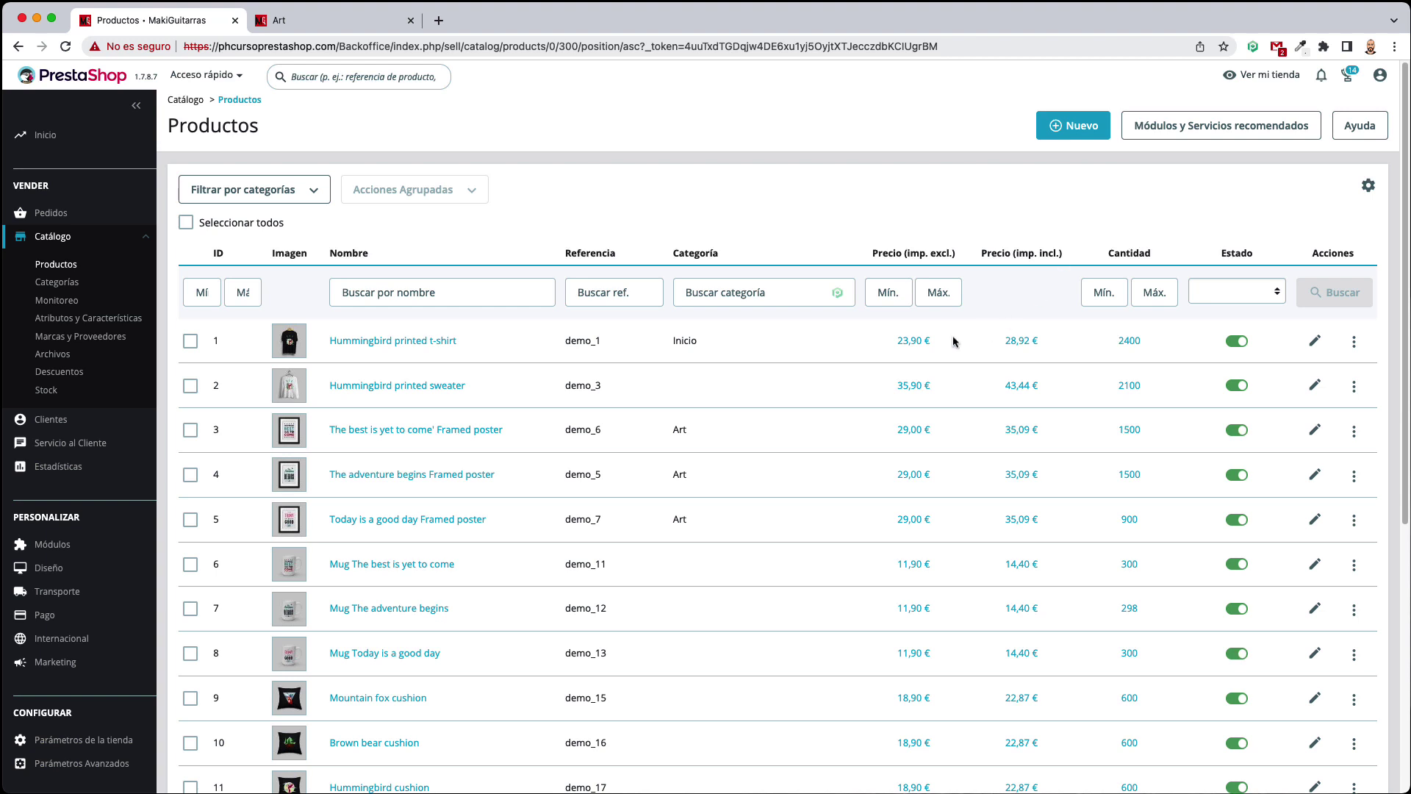
pyautogui.click(189, 341)
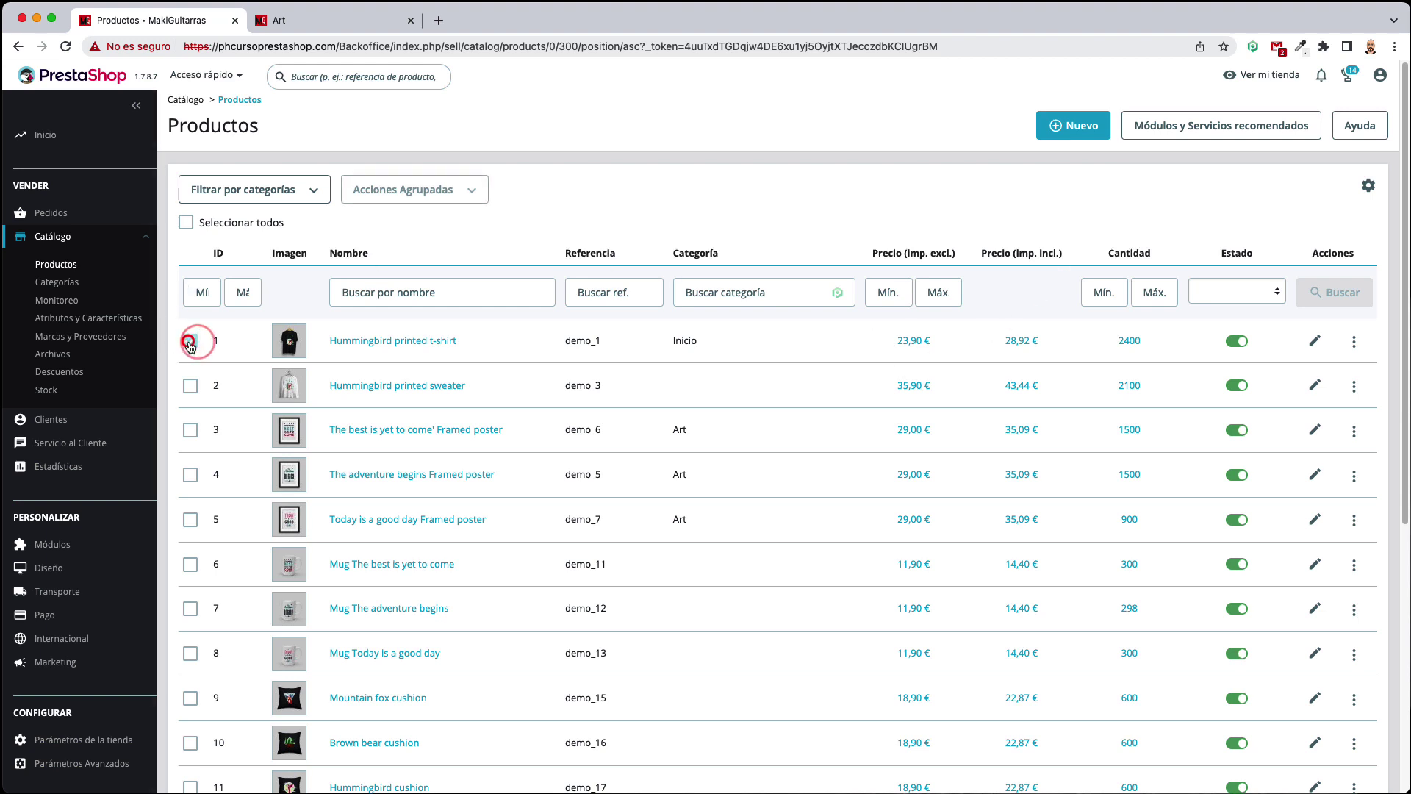
pyautogui.click(1368, 185)
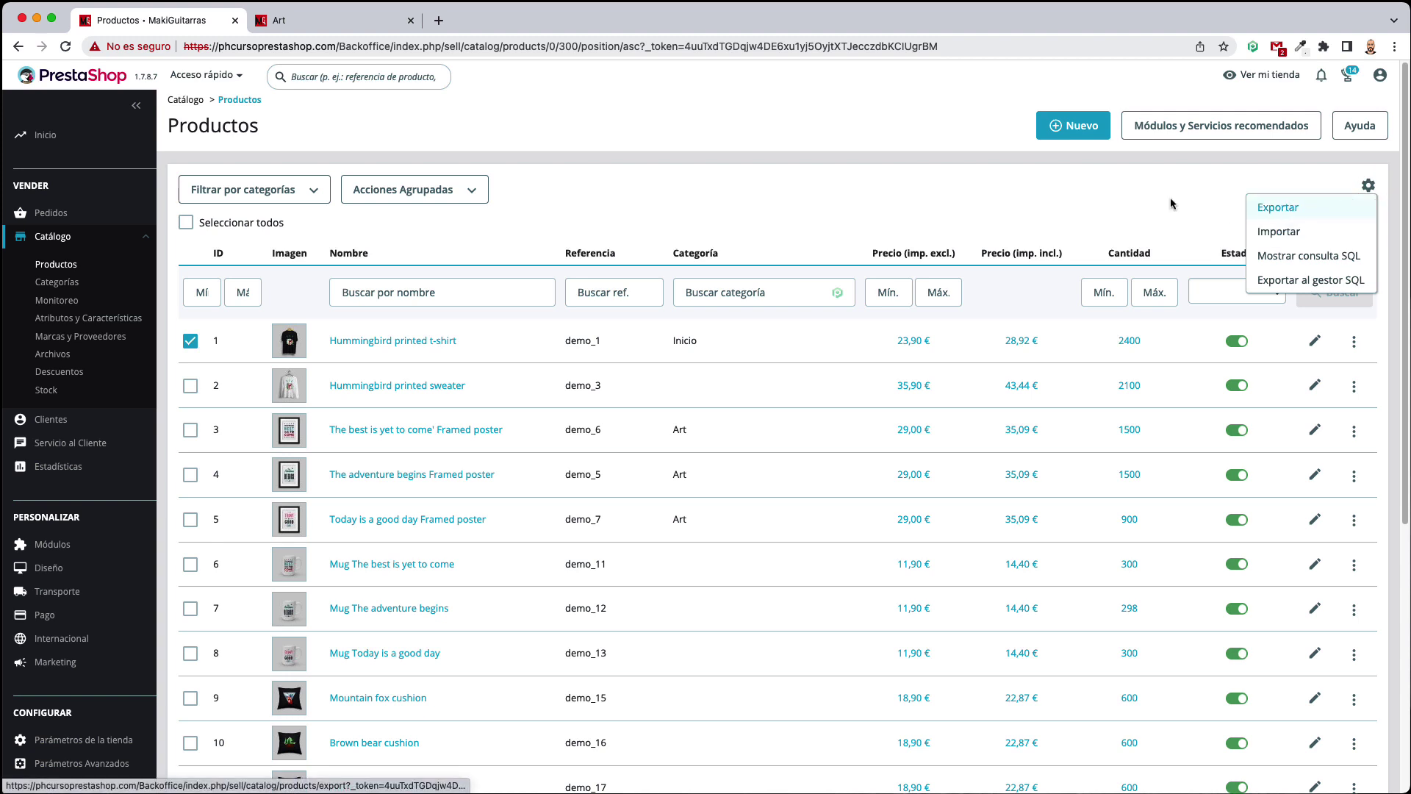
pyautogui.click(852, 207)
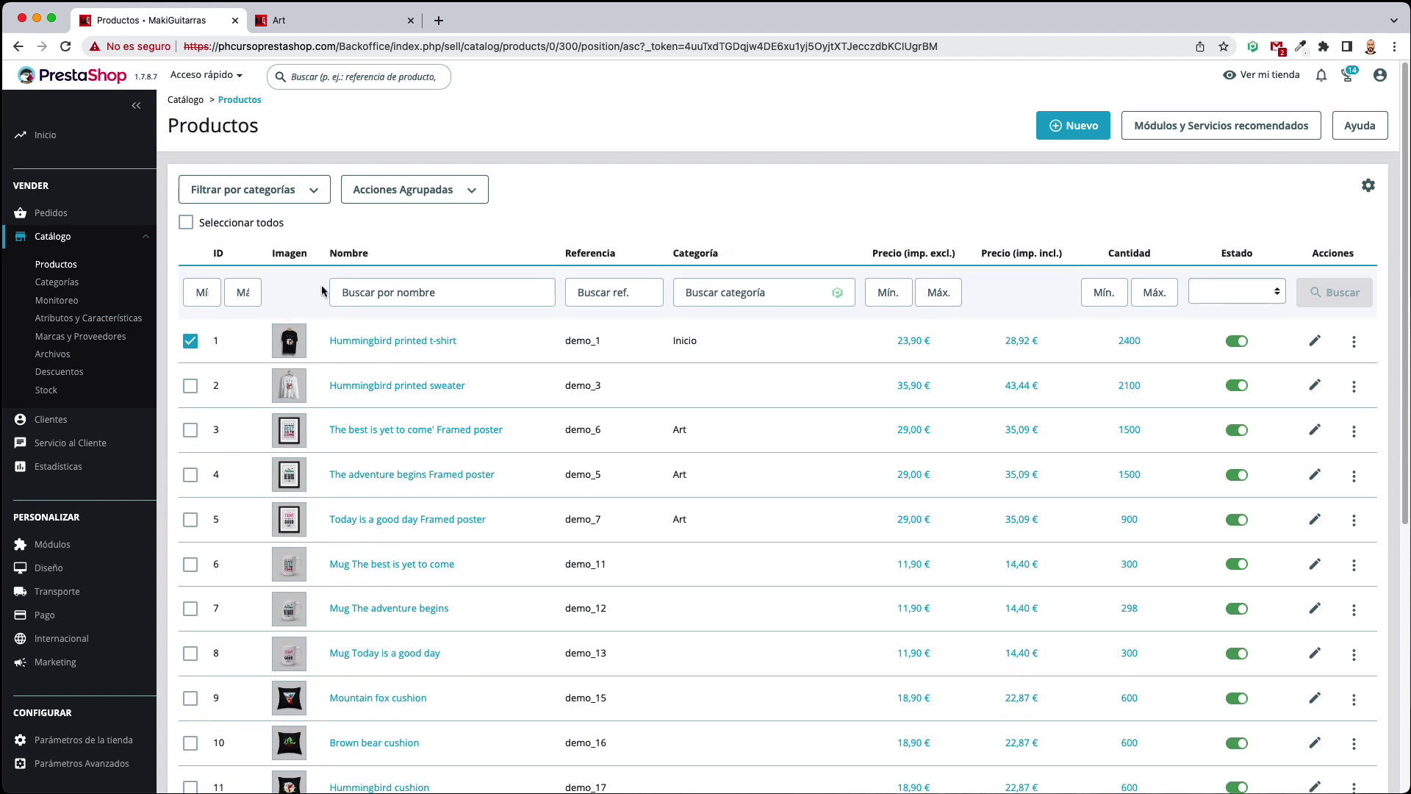
pyautogui.click(189, 342)
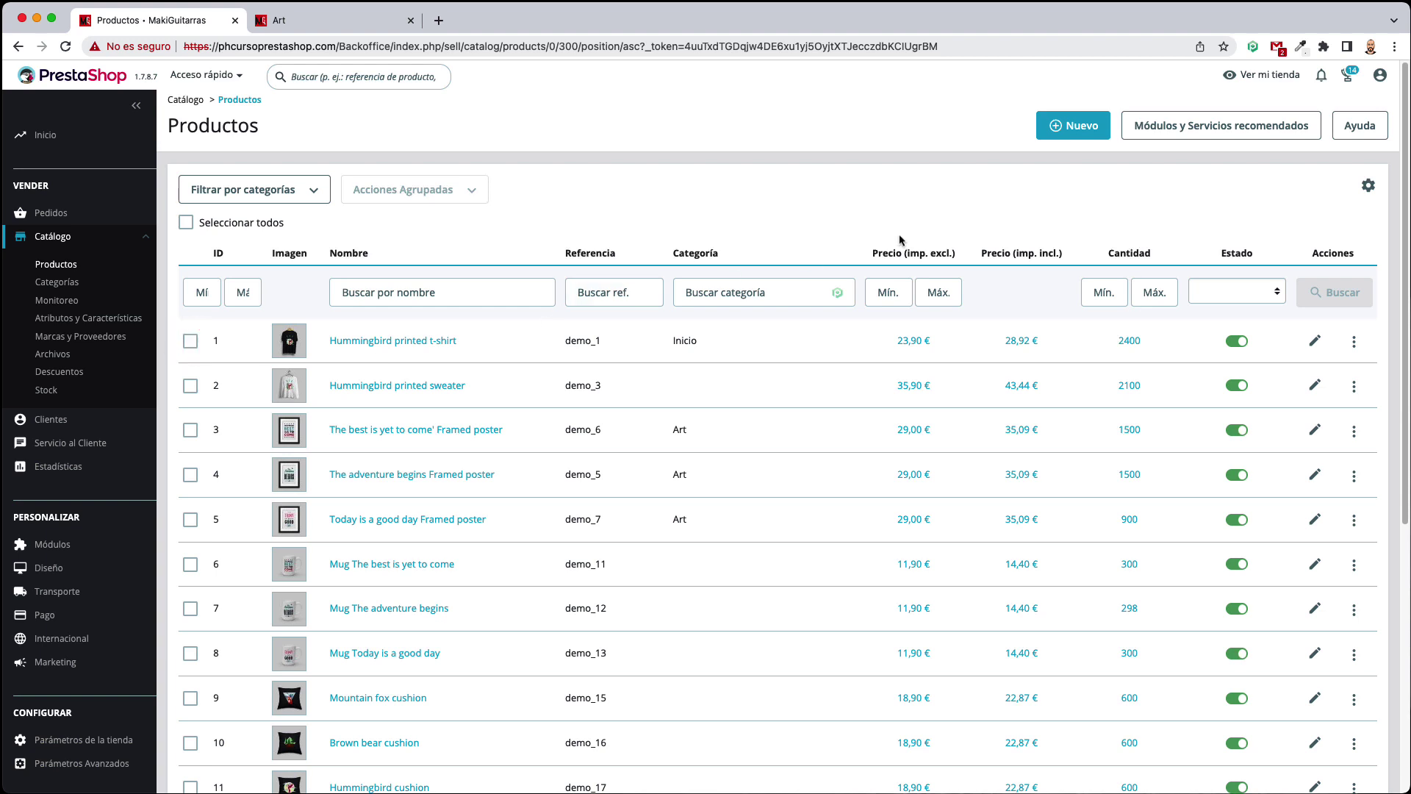
pyautogui.click(730, 221)
pyautogui.click(1368, 186)
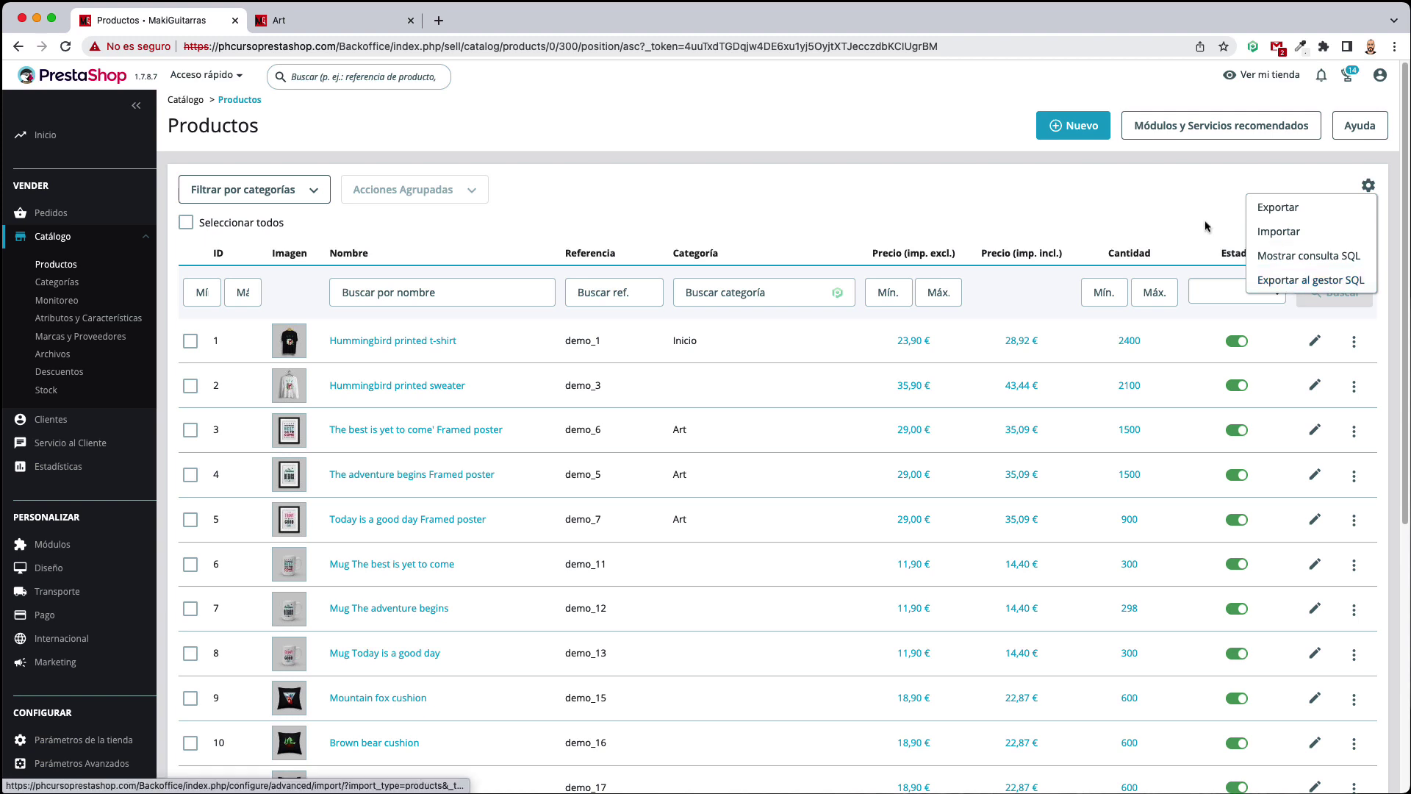
pyautogui.click(1180, 200)
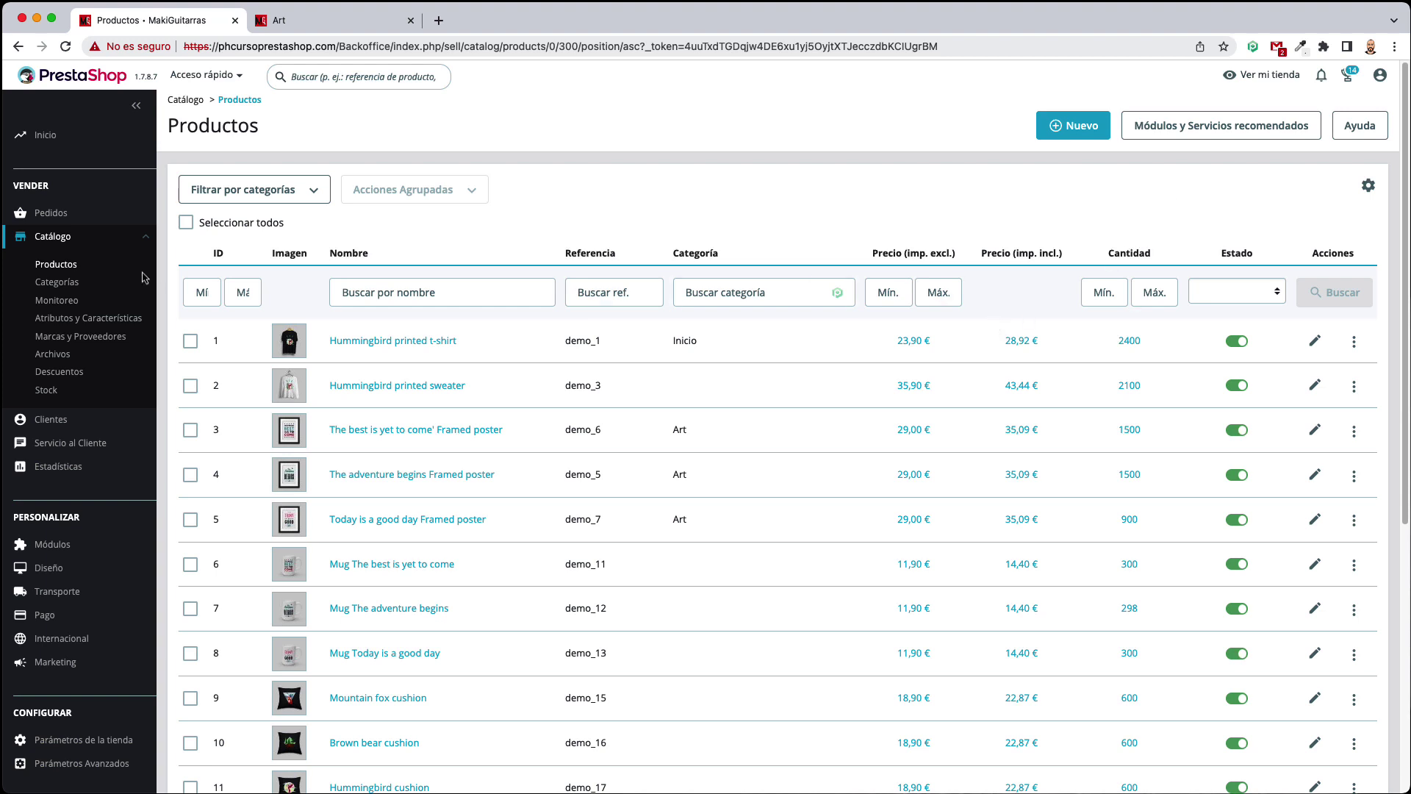
# Filter the product list by the Art subcategory of Inicio
pyautogui.click(542, 195)
pyautogui.click(280, 189)
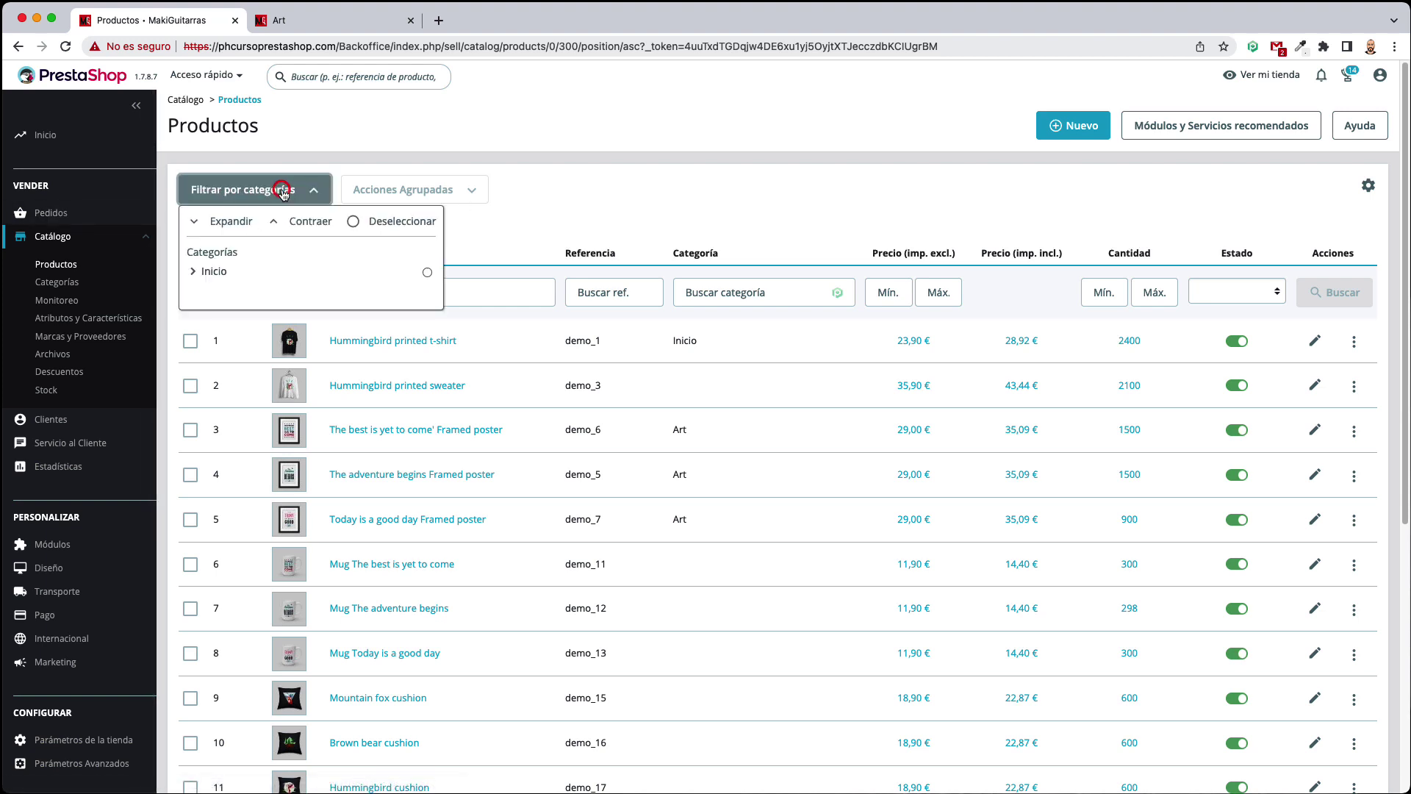
pyautogui.click(193, 271)
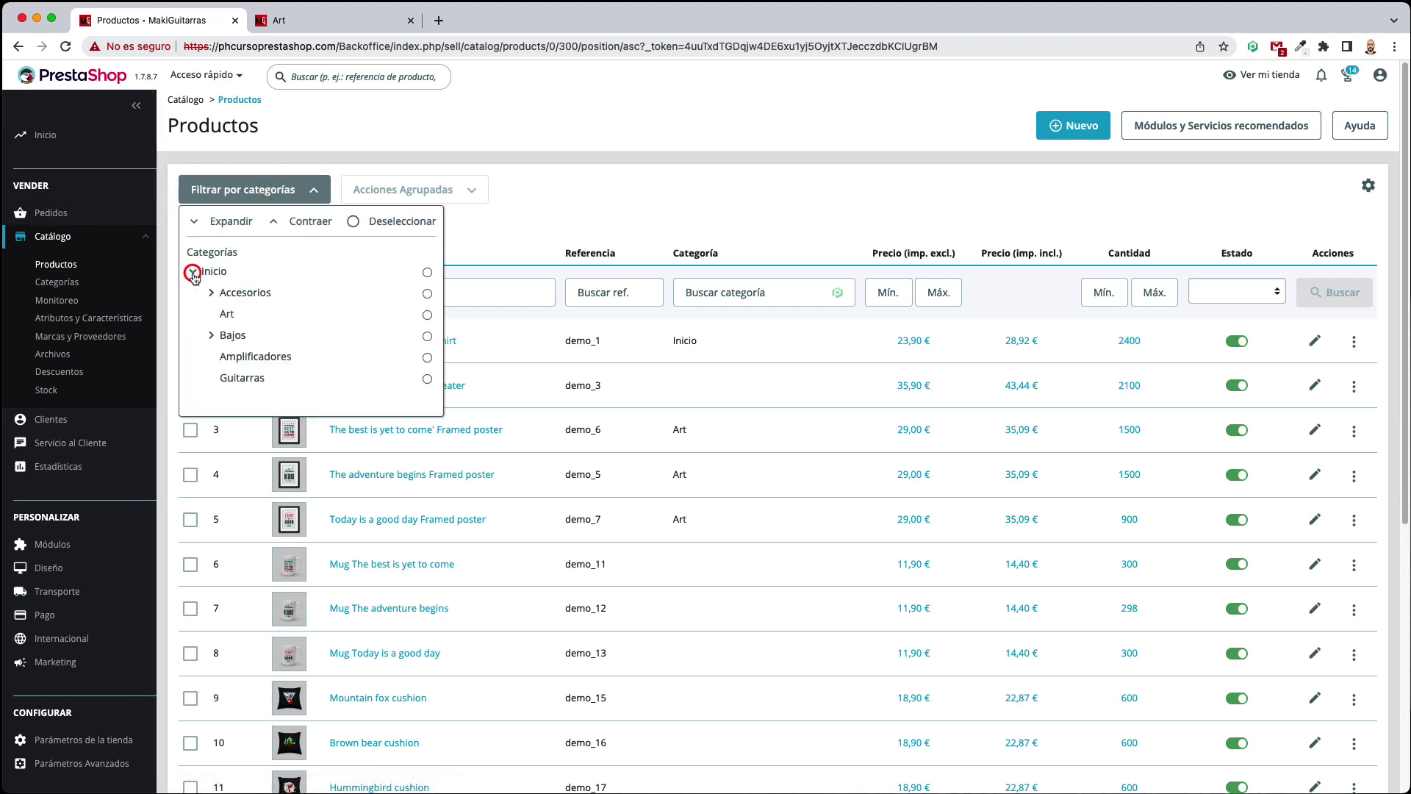
pyautogui.click(428, 315)
pyautogui.click(739, 204)
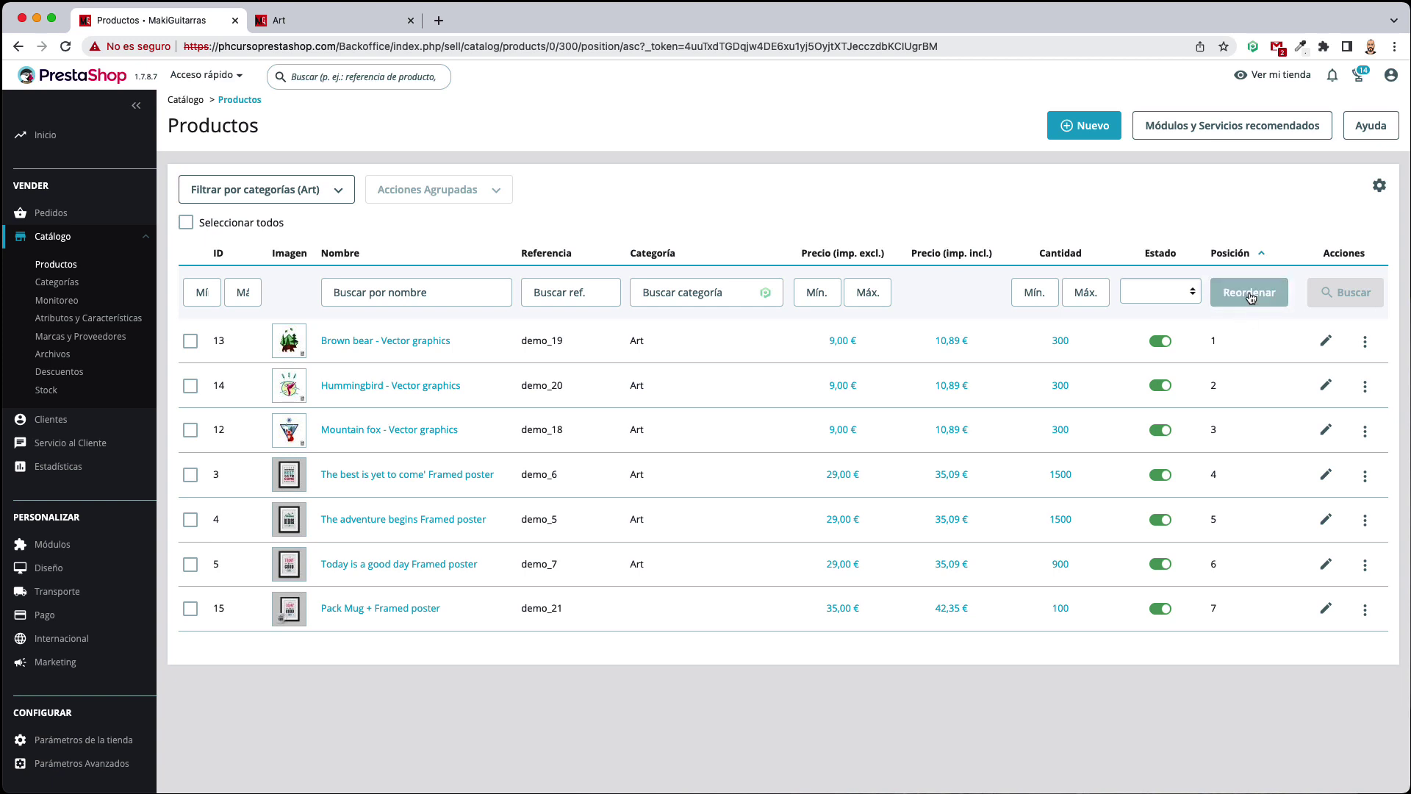
pyautogui.click(780, 191)
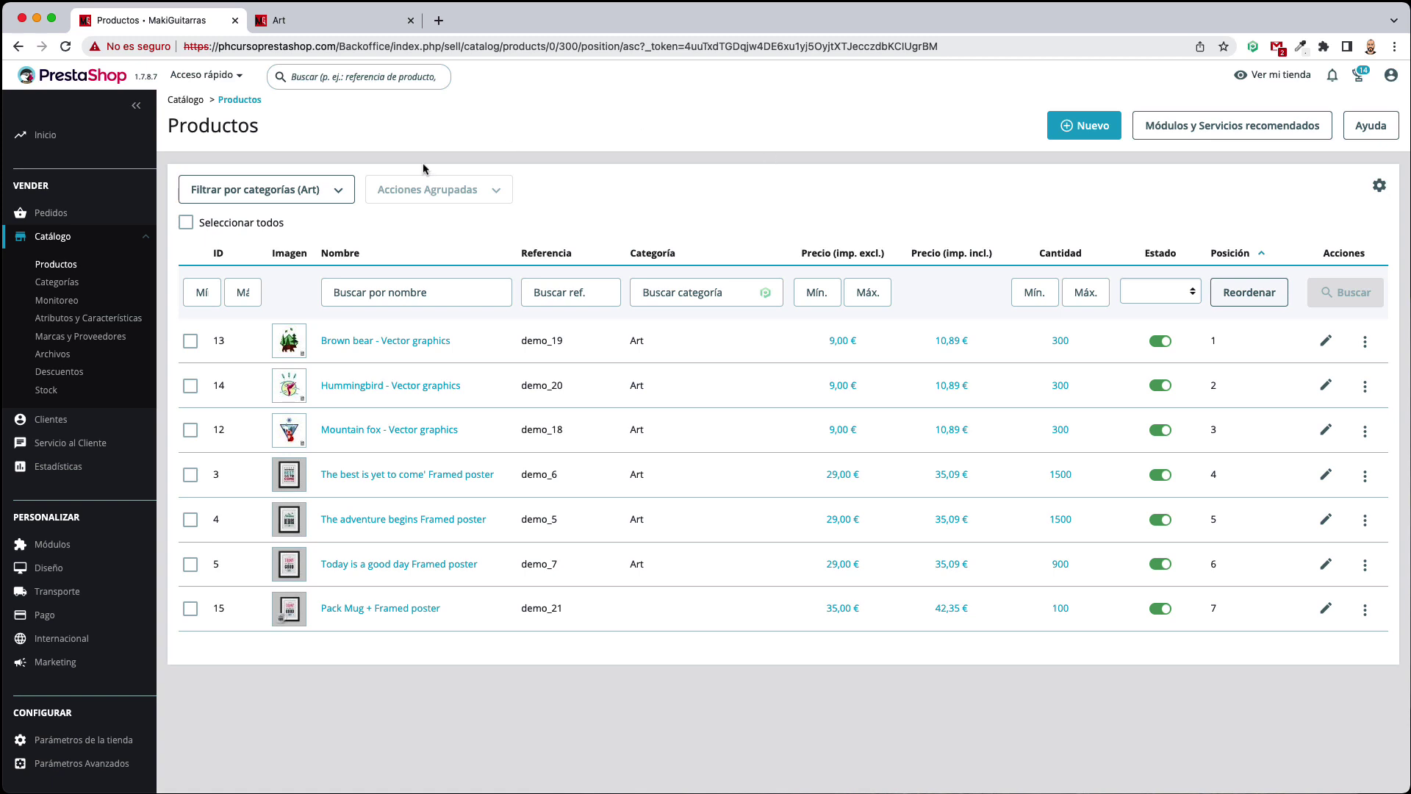
# View the product order on the Art category page of the storefront, starting from the store's home page
pyautogui.click(361, 20)
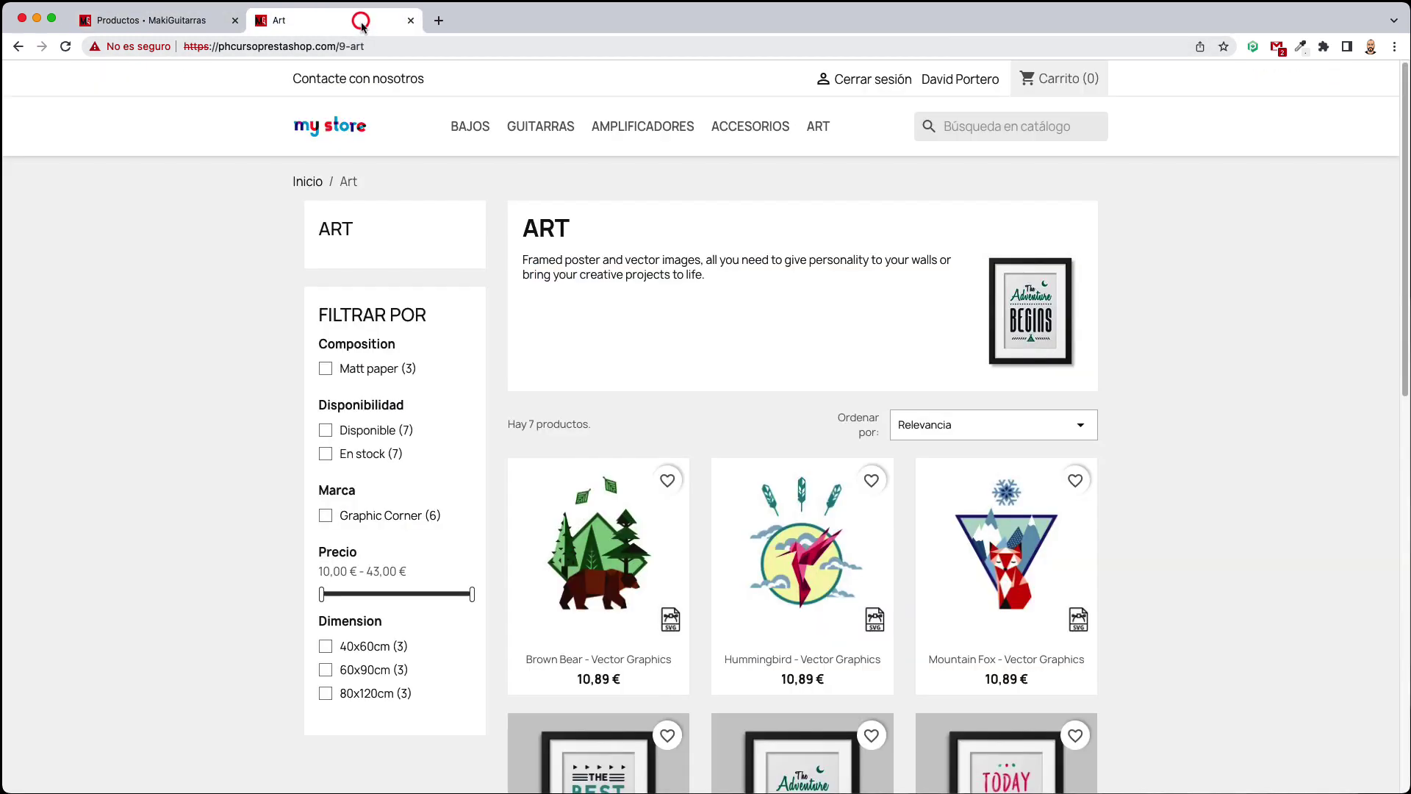
pyautogui.click(330, 126)
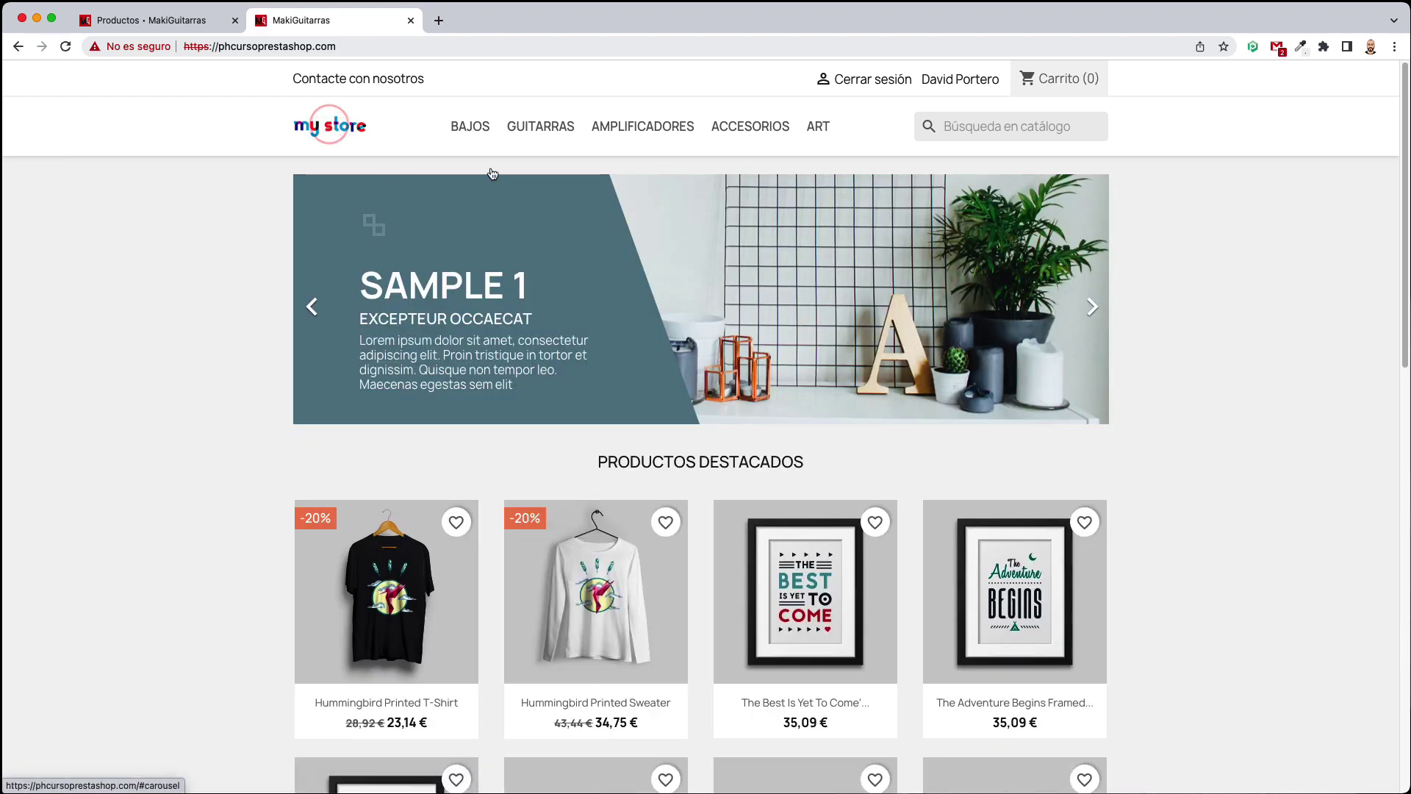
pyautogui.click(818, 127)
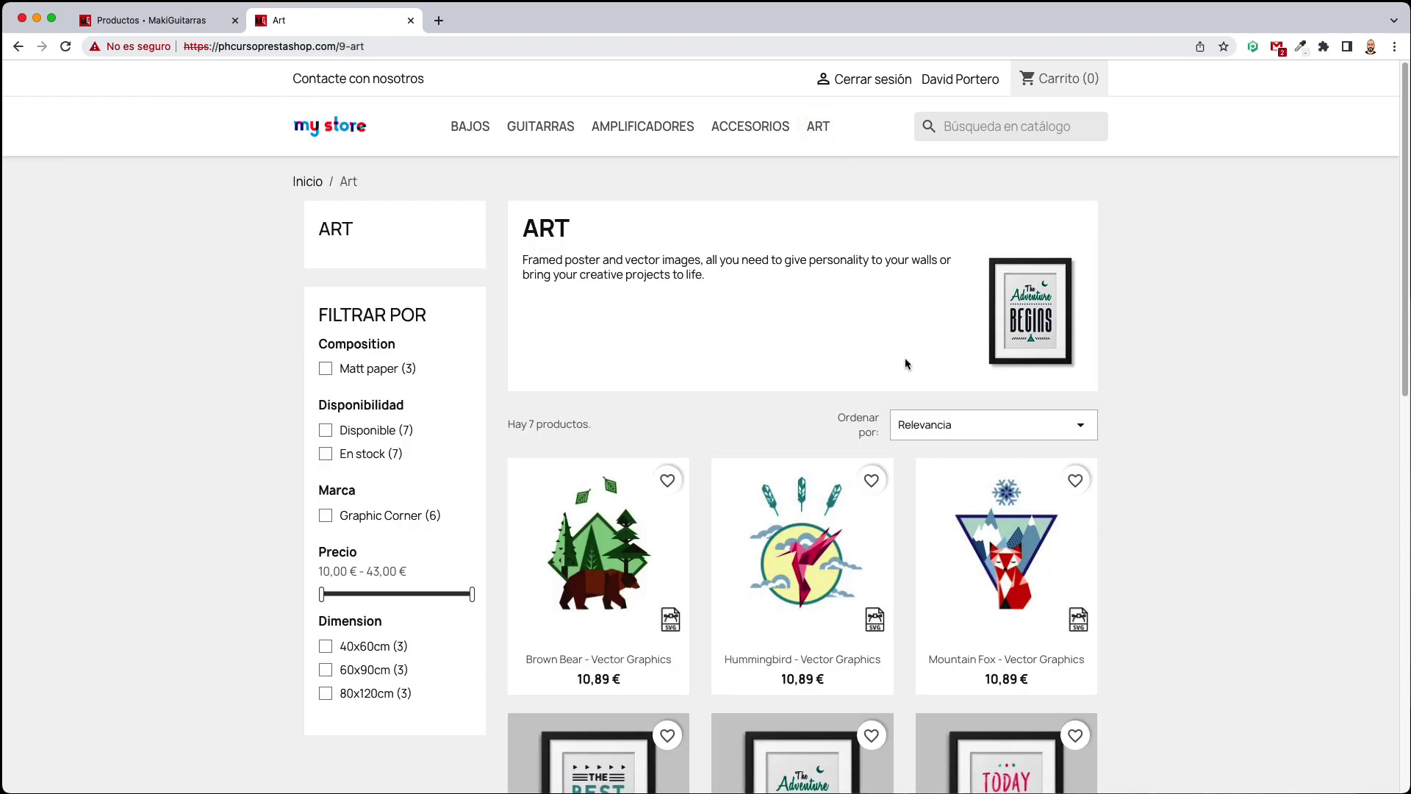
pyautogui.scroll(-1, 859, 347)
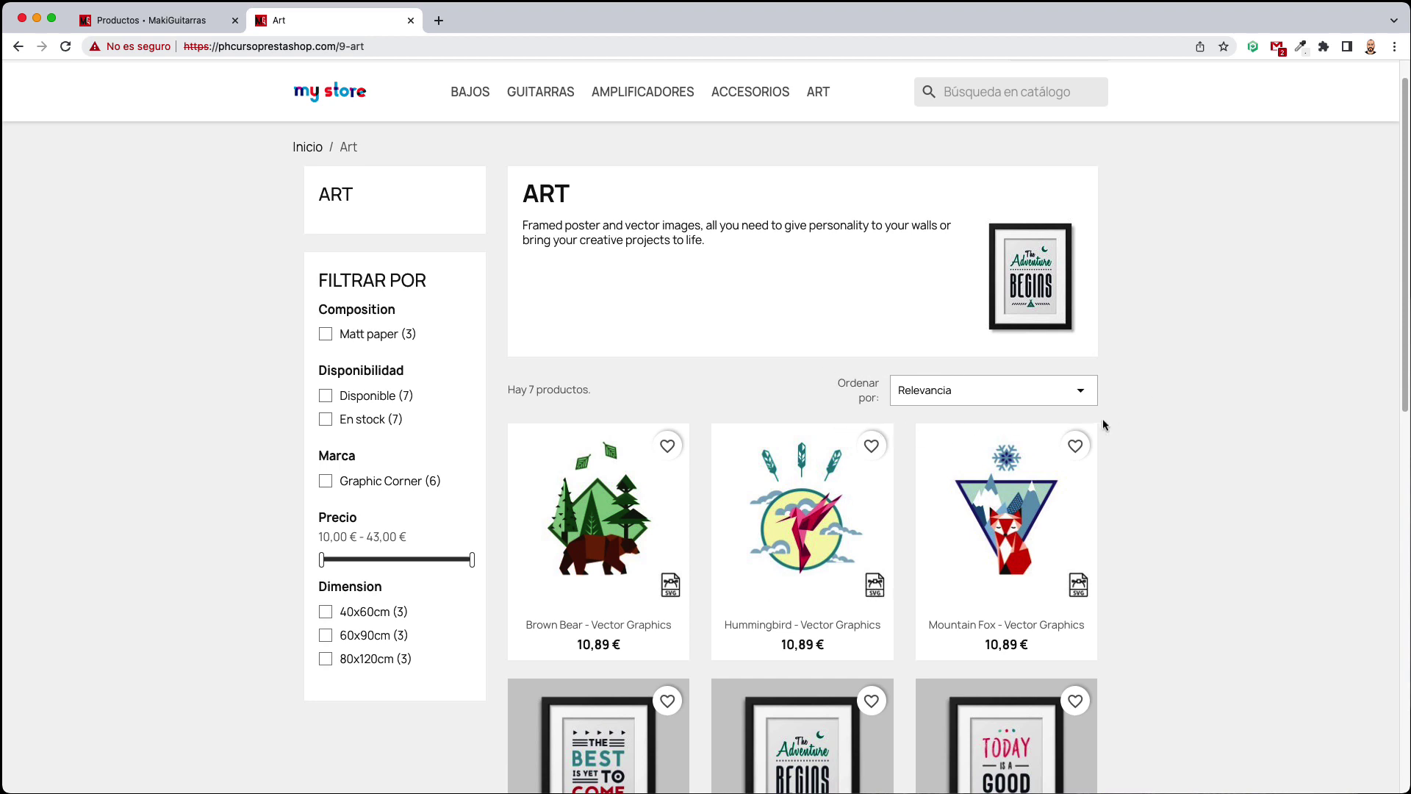
# Open the back office's product configuration and examine the default sorting settings under Paginación
pyautogui.click(162, 20)
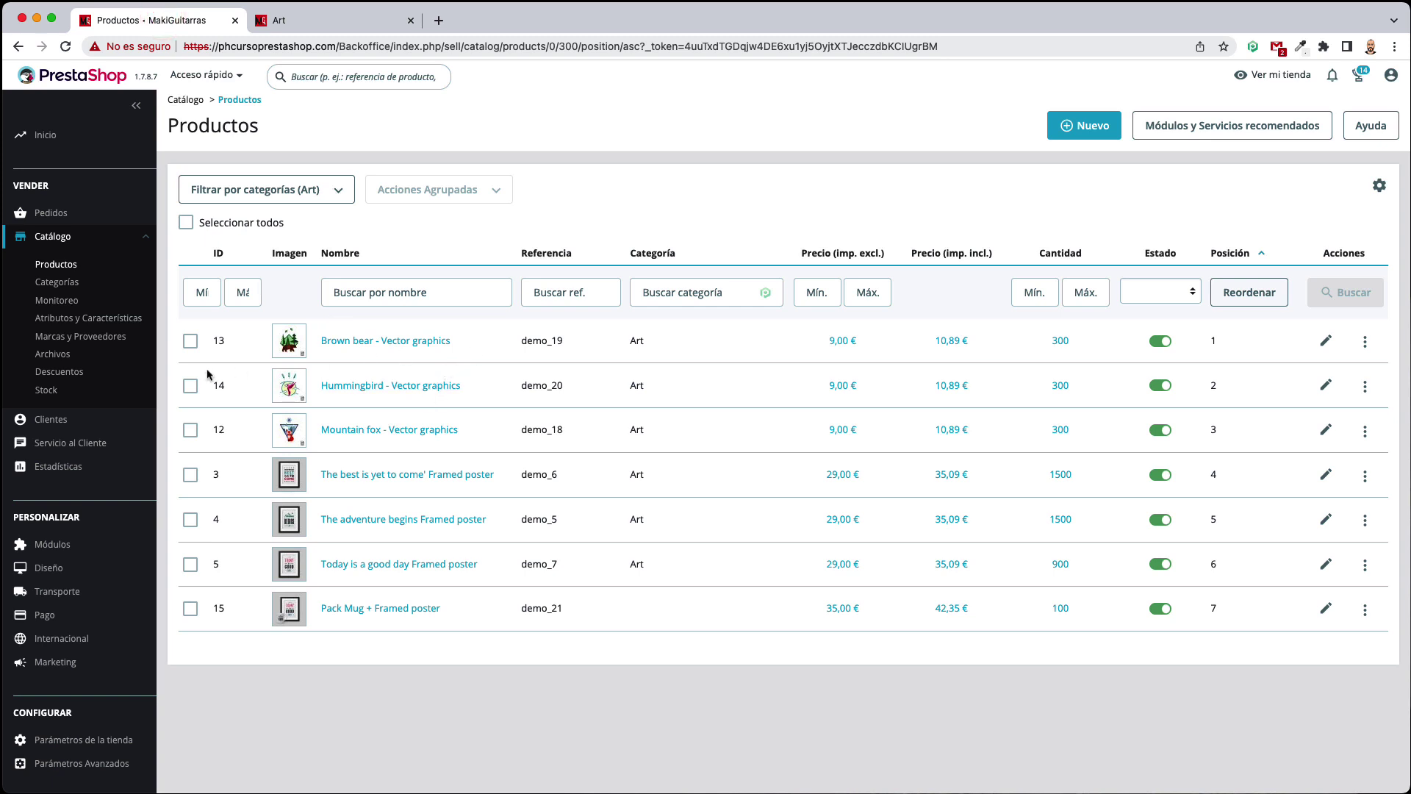
pyautogui.click(104, 742)
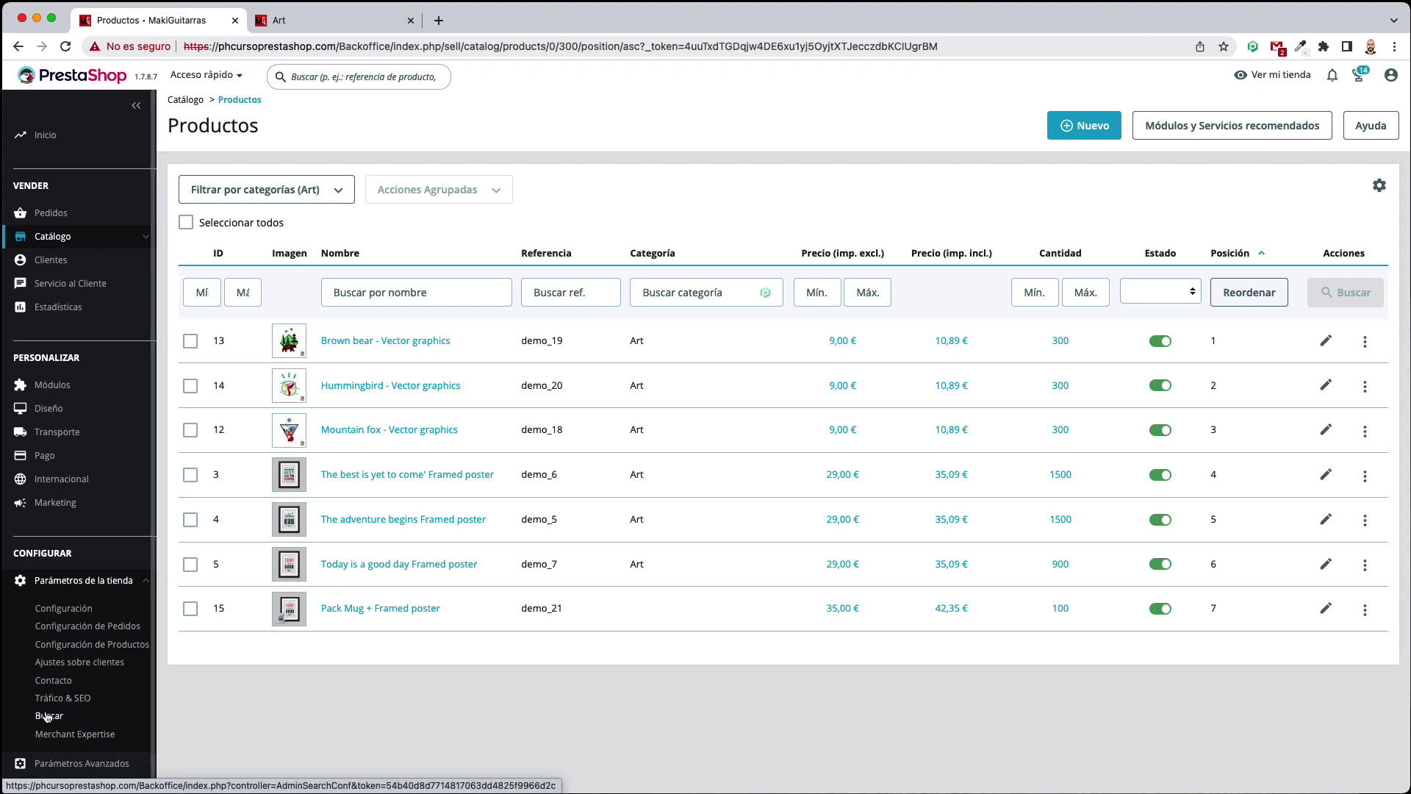
pyautogui.click(103, 644)
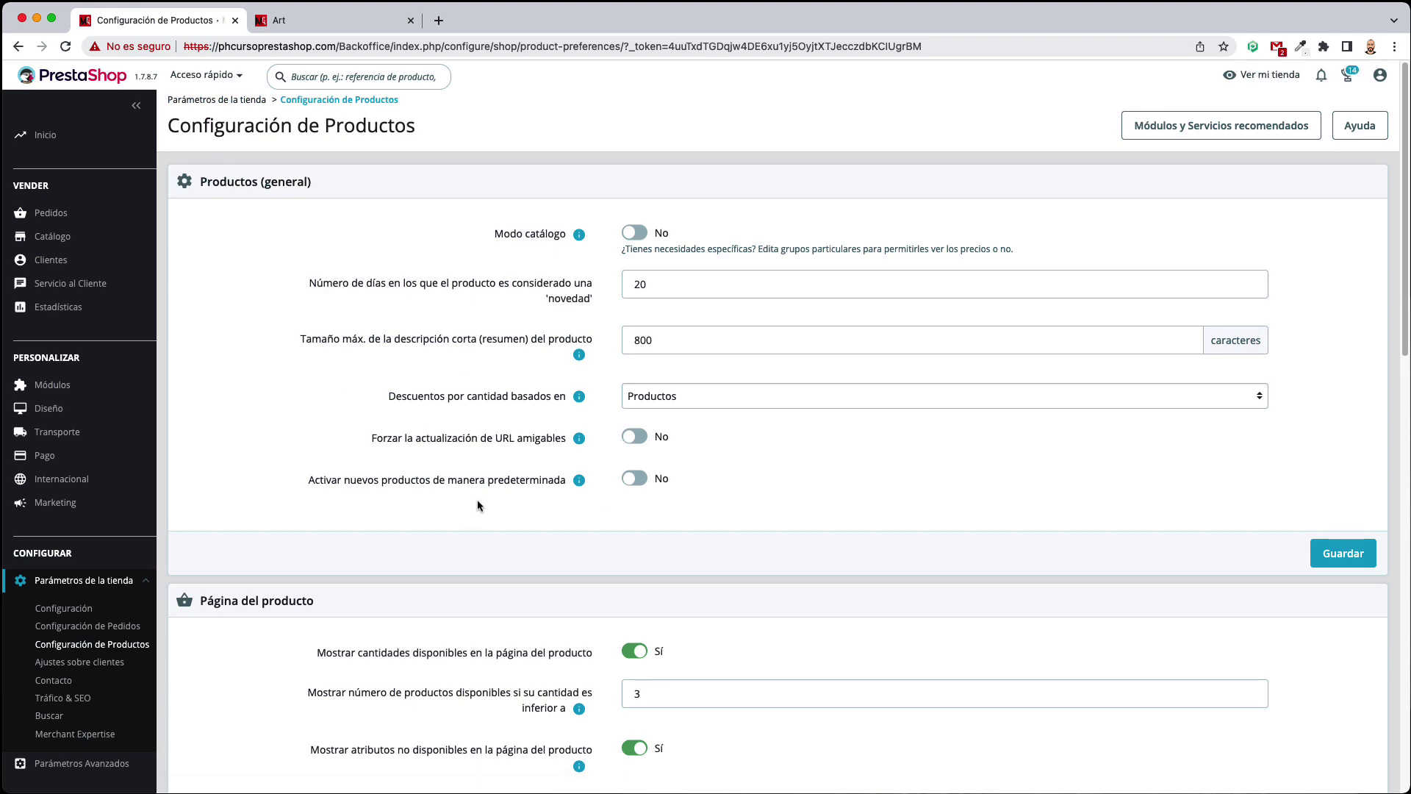
pyautogui.scroll(-15, 478, 505)
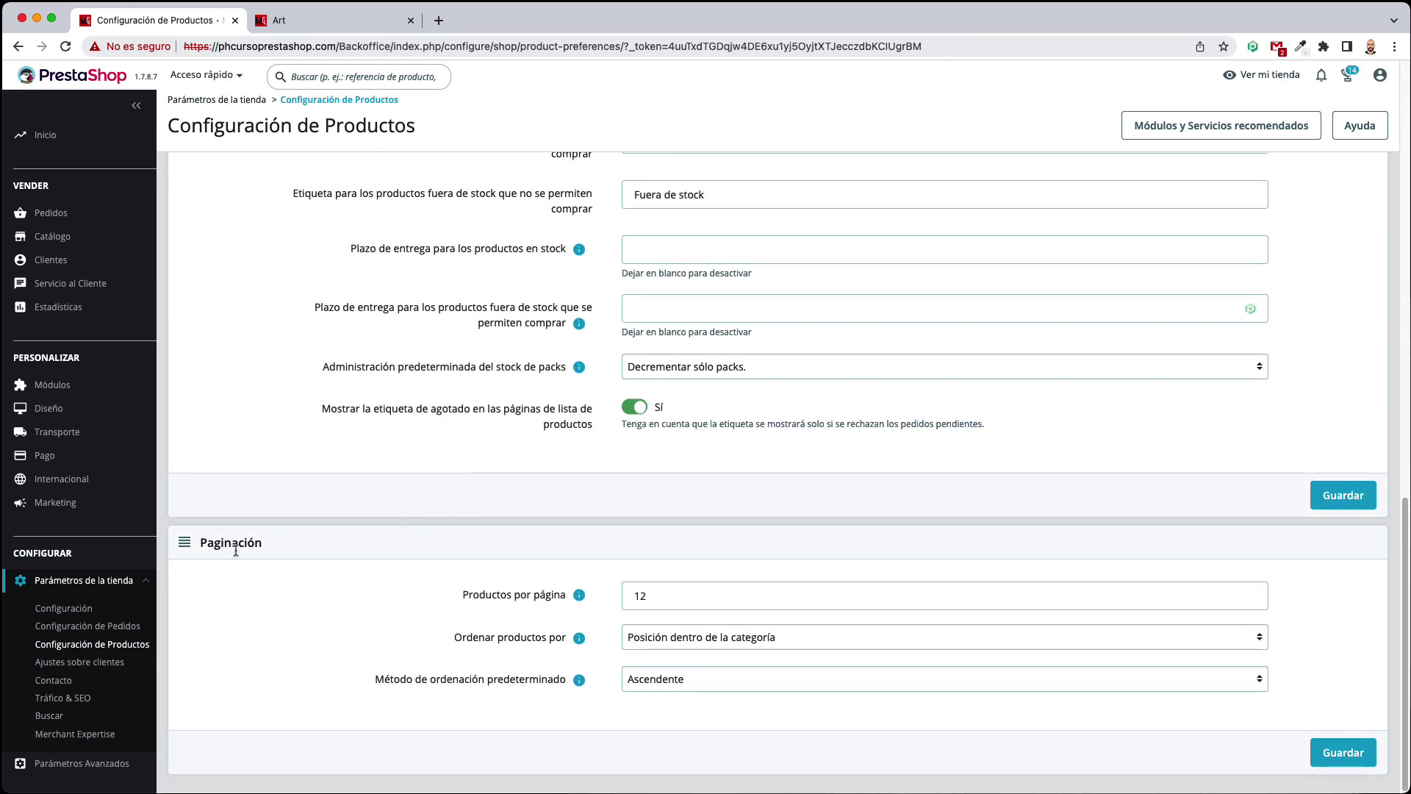
# Examine the sort options offered on the storefront's Art category page
pyautogui.click(351, 20)
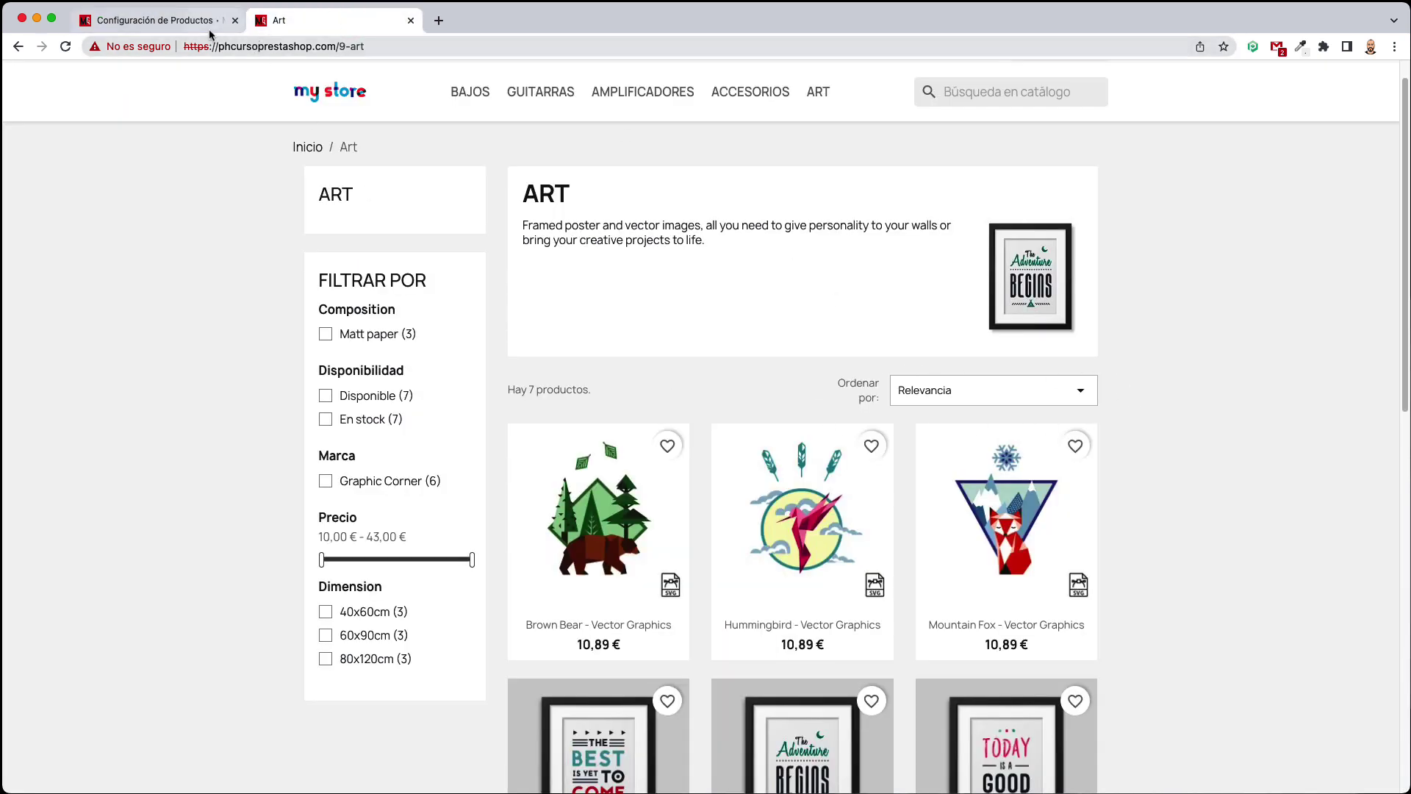
pyautogui.click(1022, 390)
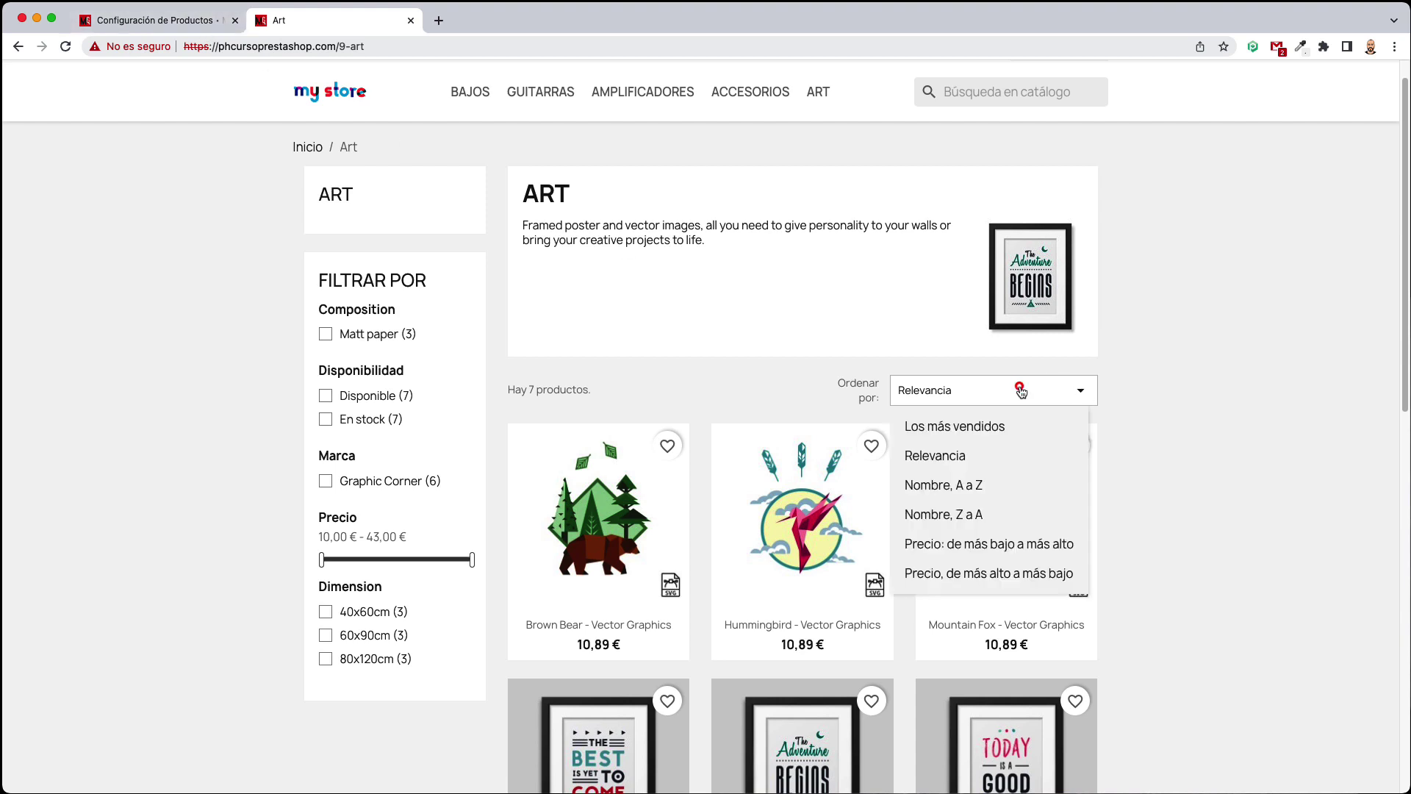
pyautogui.click(792, 413)
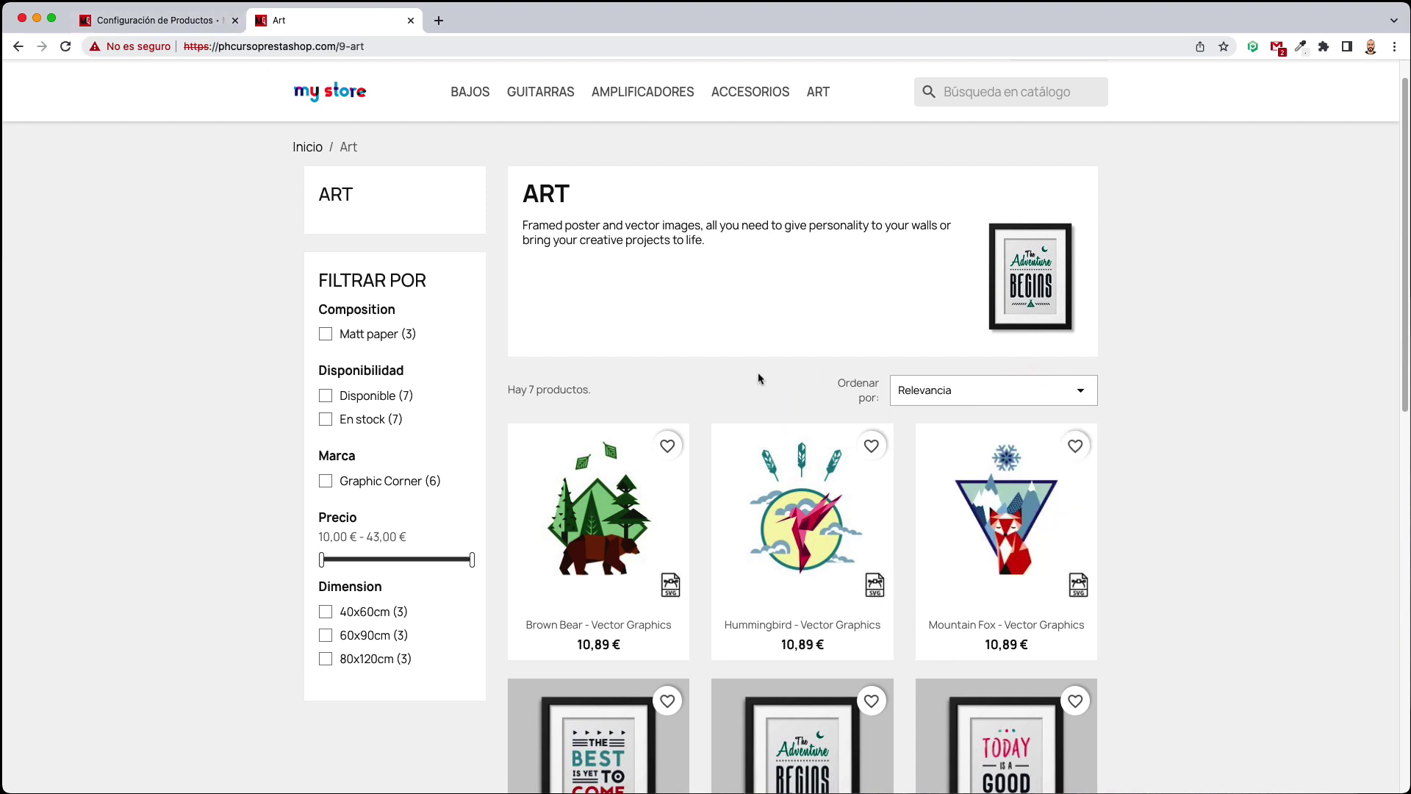
# Return to the back office product list, filter it by the Art category, and compare its positions with the storefront's product order
pyautogui.click(180, 20)
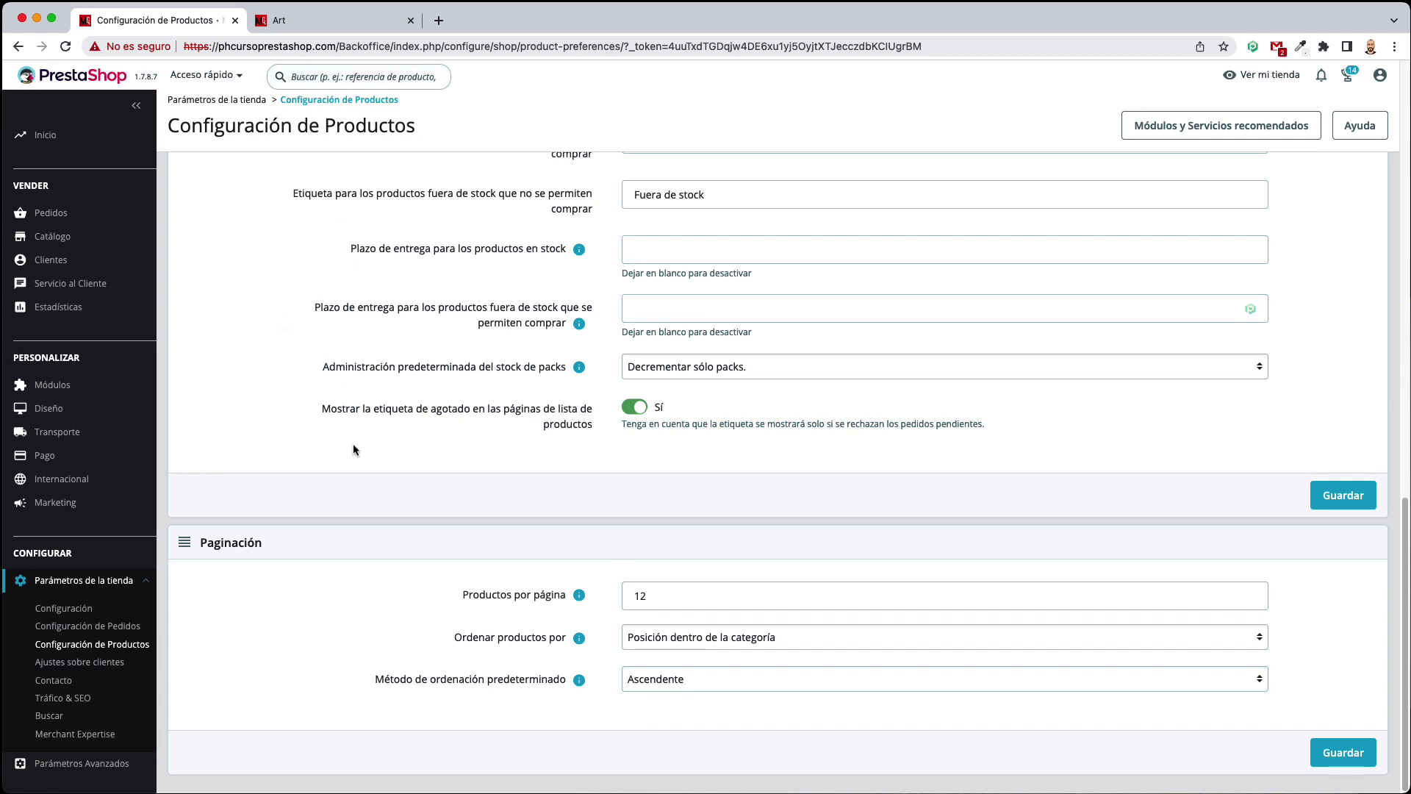
pyautogui.press('super+bracketleft')
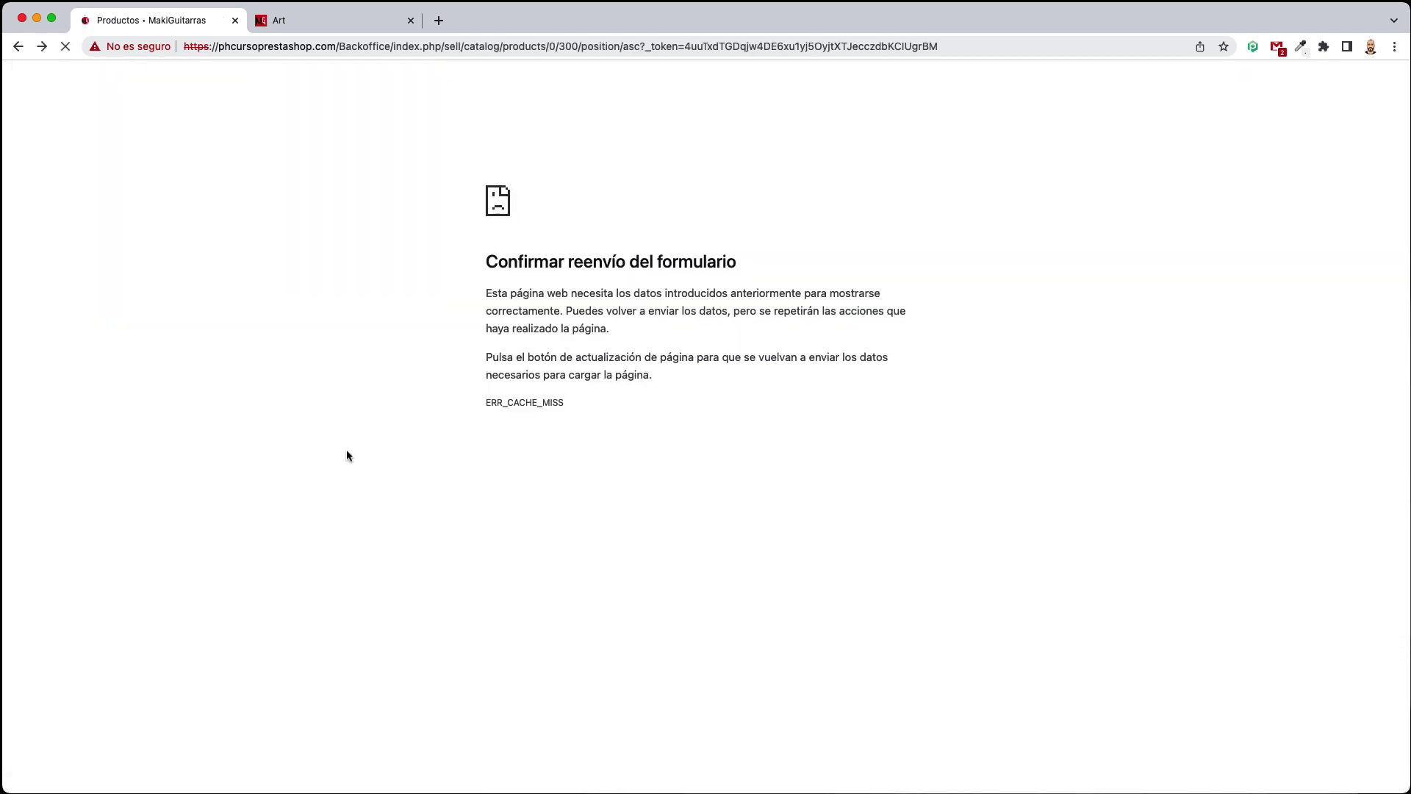
pyautogui.press('super+r')
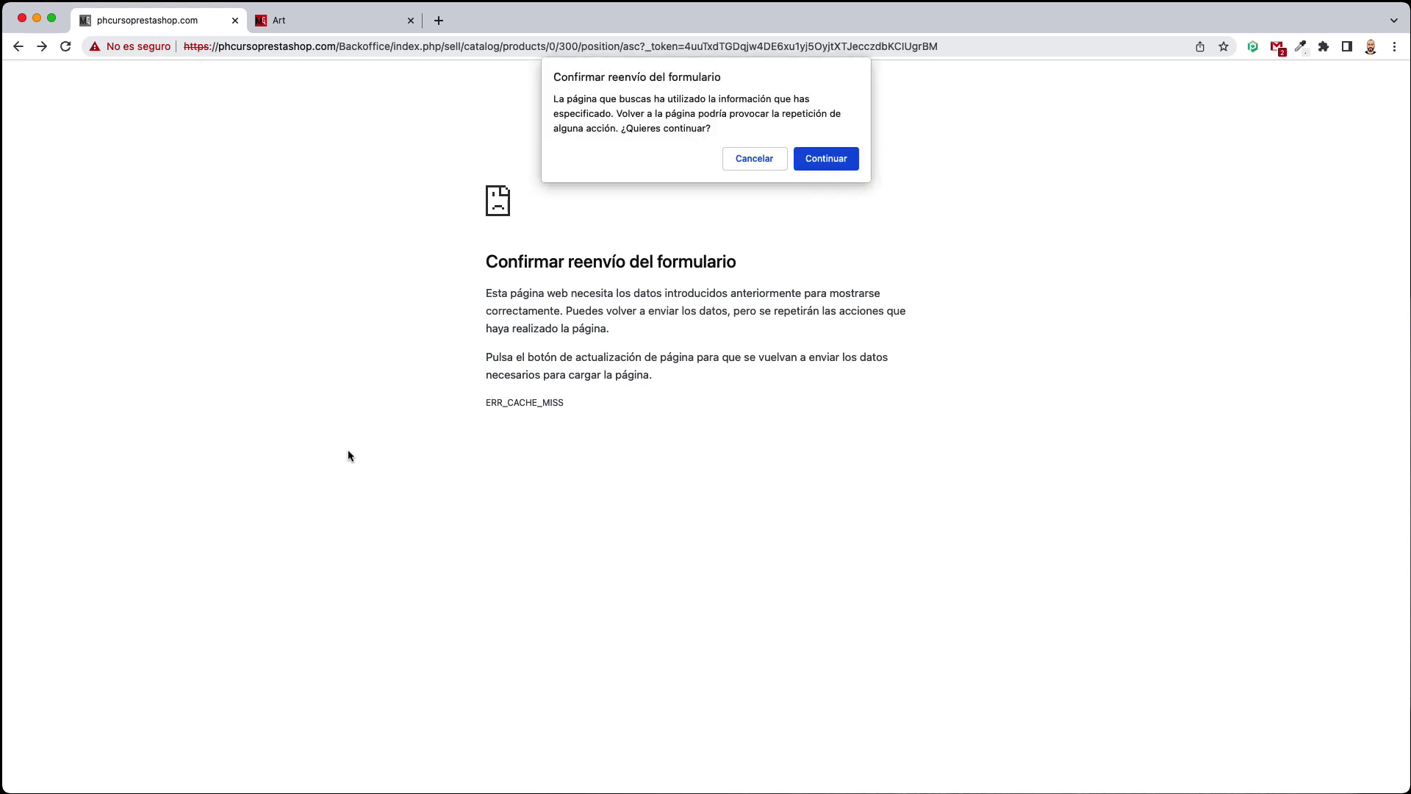
pyautogui.click(831, 156)
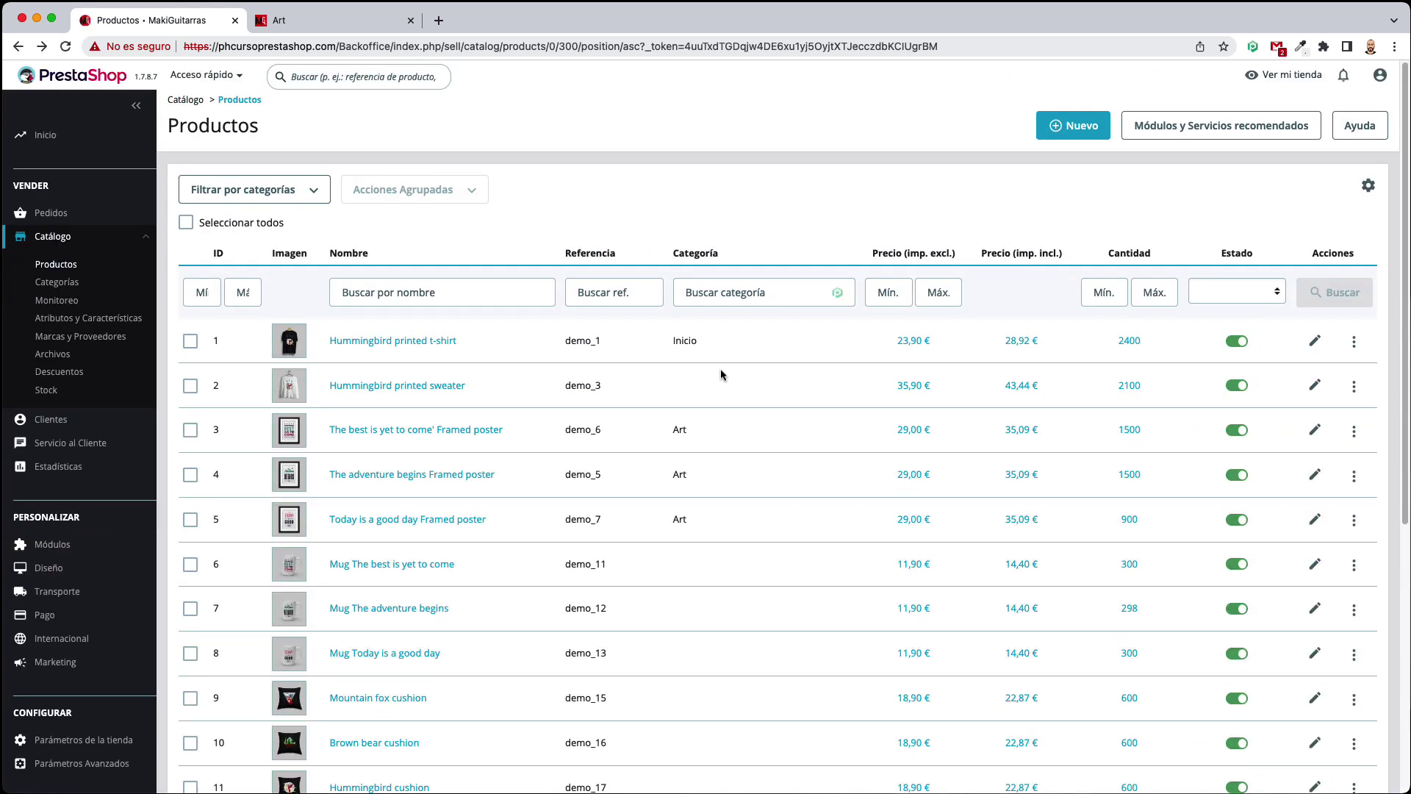
pyautogui.click(224, 192)
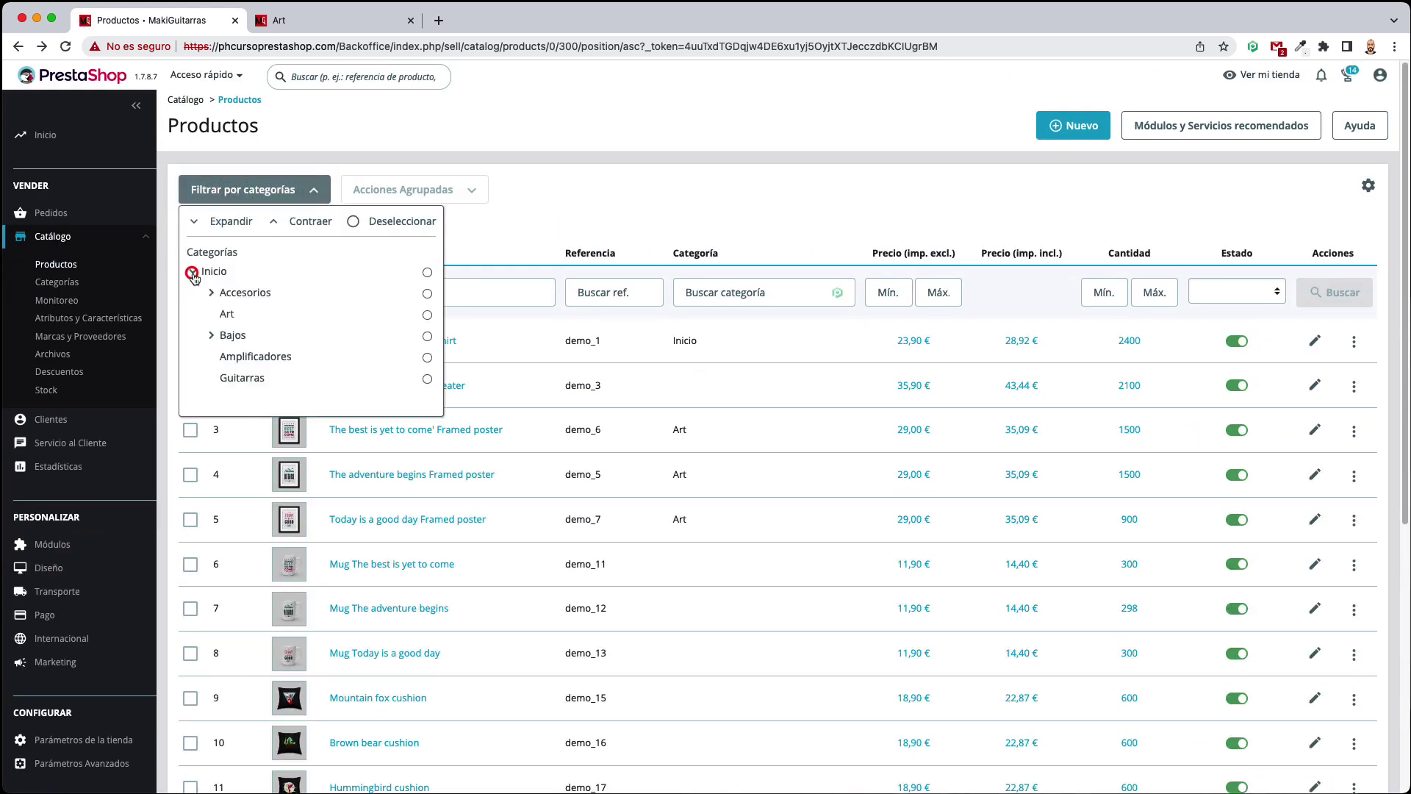
pyautogui.click(427, 315)
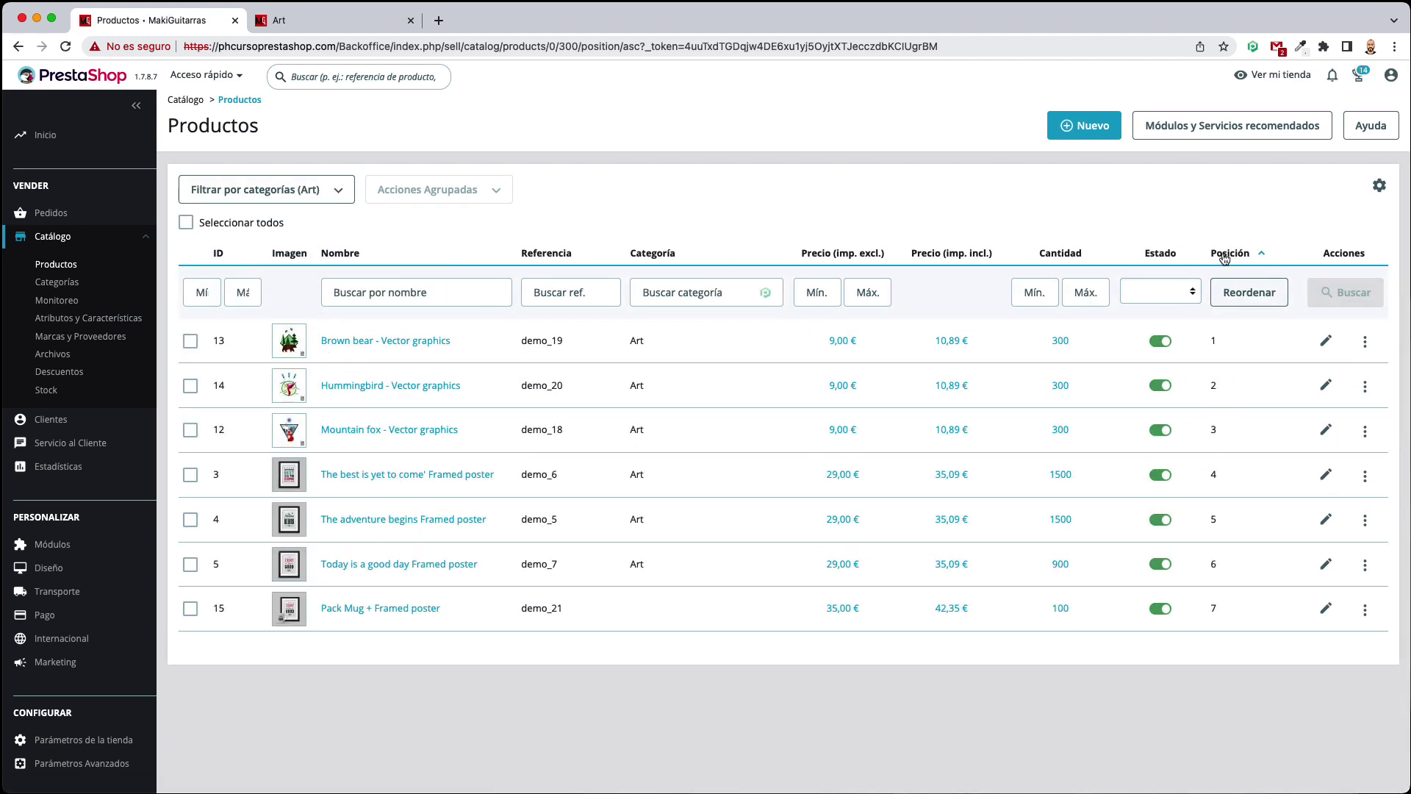
pyautogui.click(364, 21)
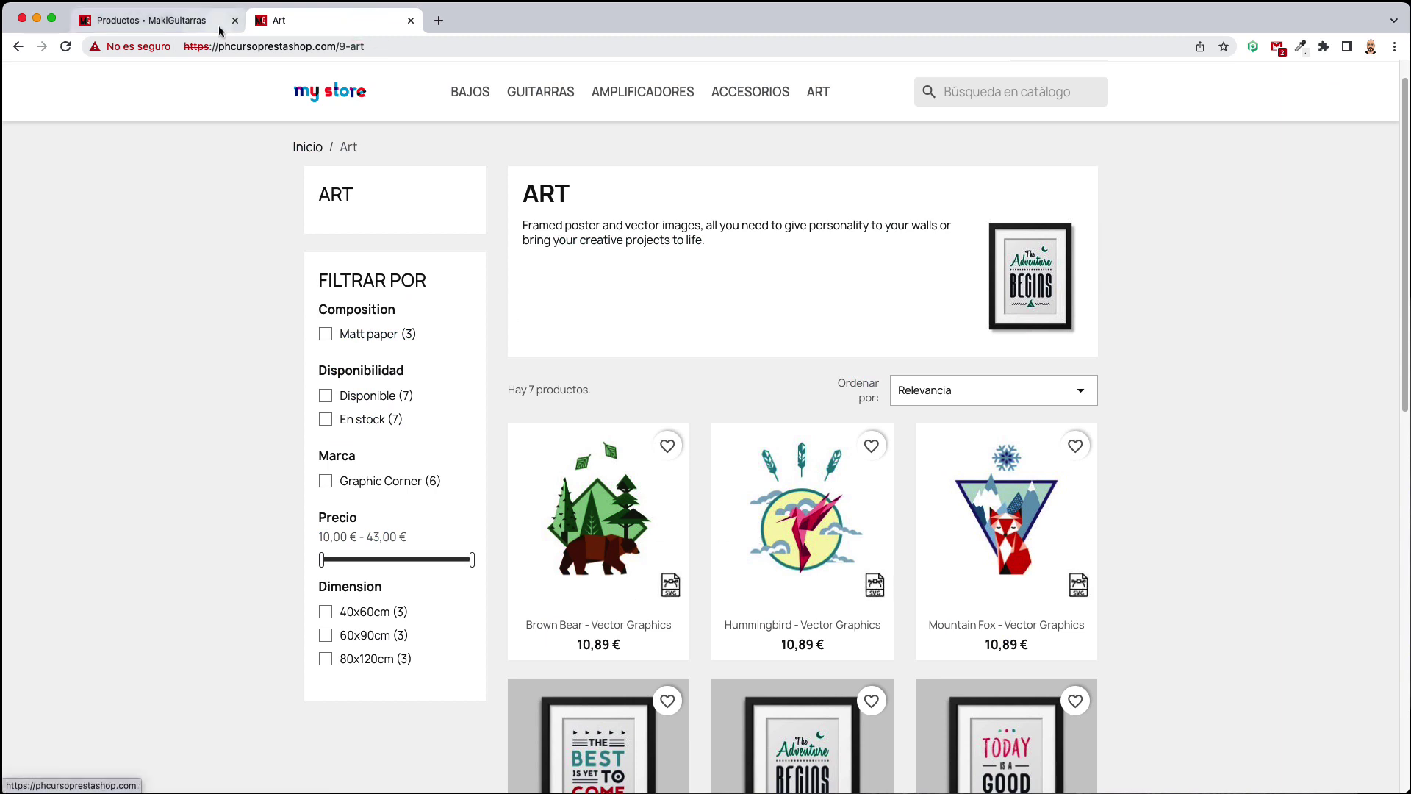
pyautogui.click(192, 24)
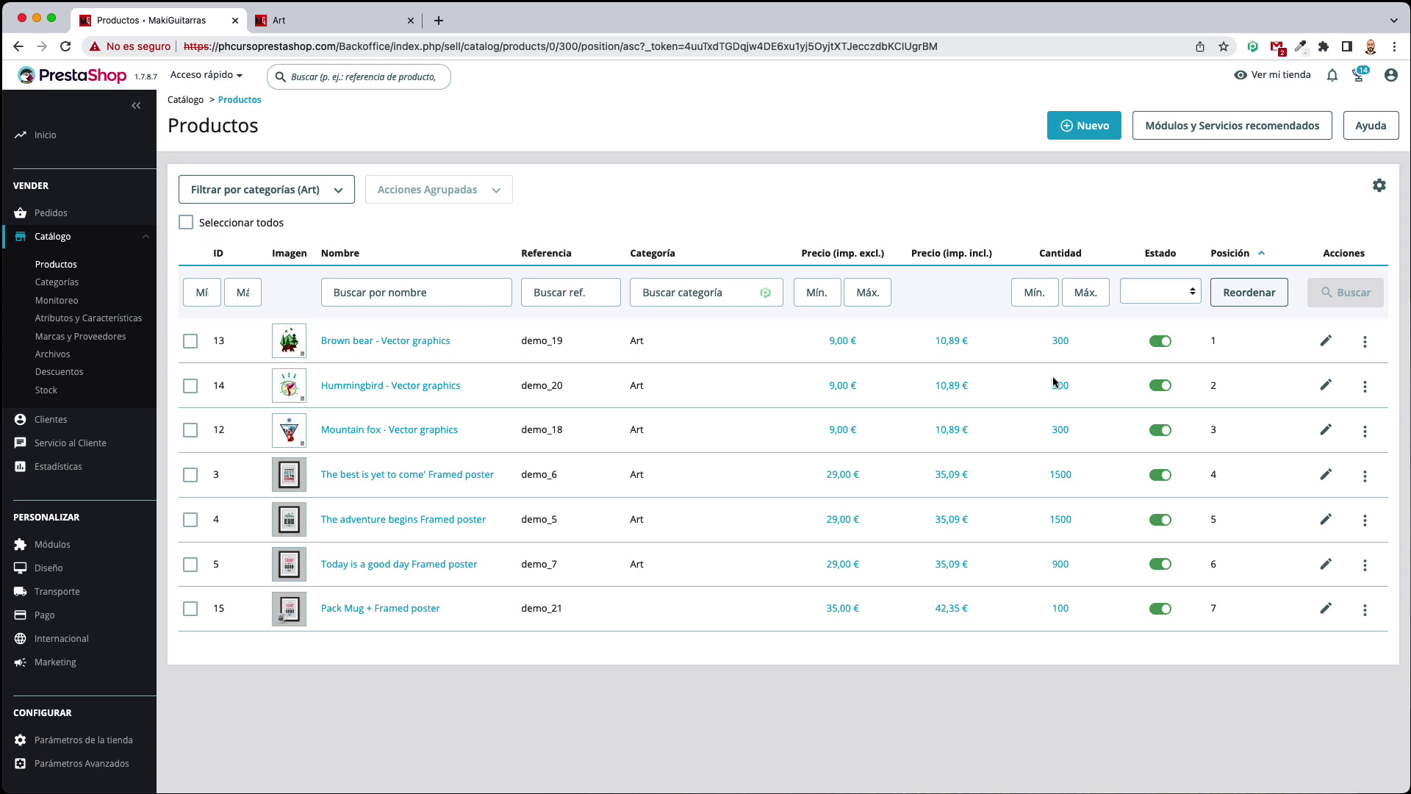
# Reorder the Art category by moving Mountain fox - Vector graphics to position 1, and save the new positions
pyautogui.click(1257, 296)
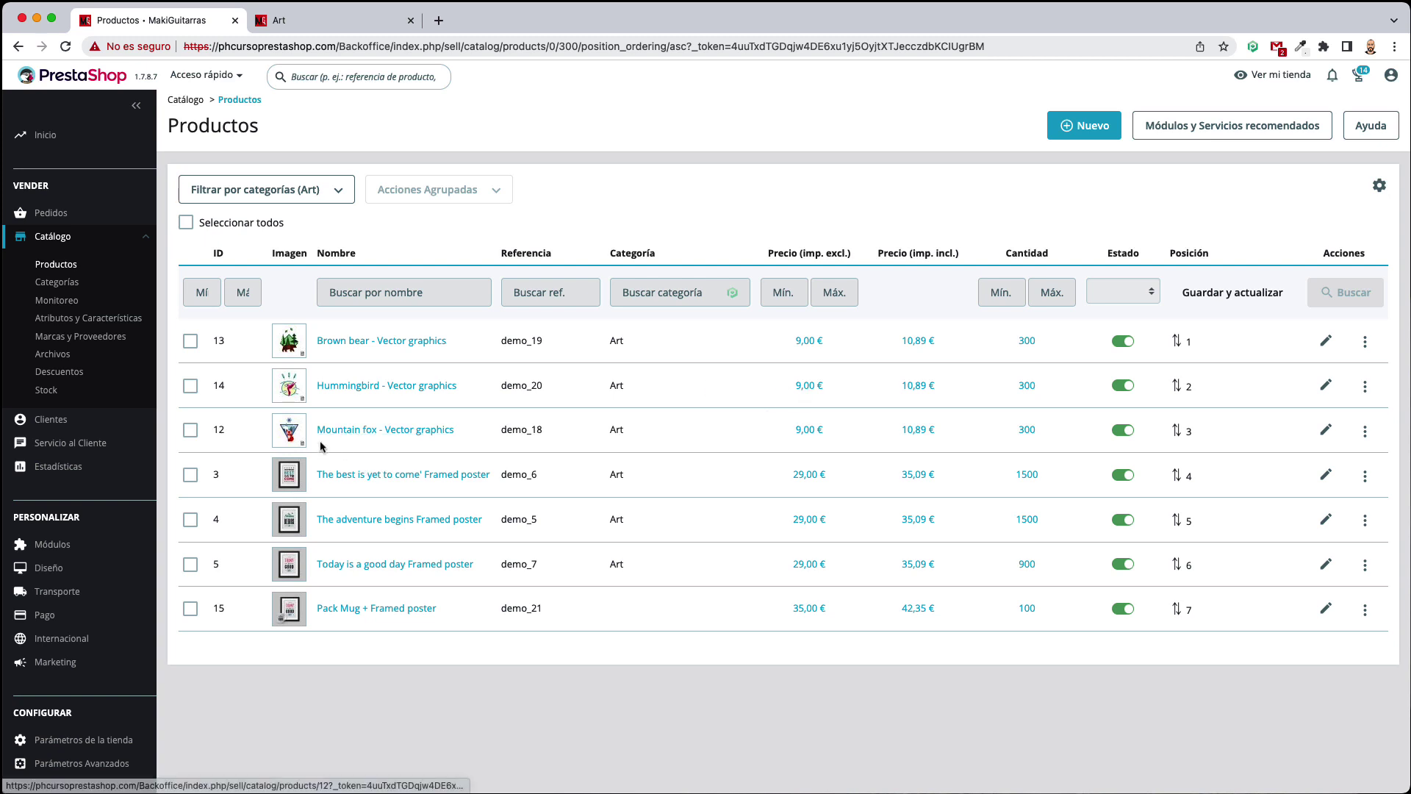
pyautogui.moveTo(1194, 432); pyautogui.dragTo(1211, 325)
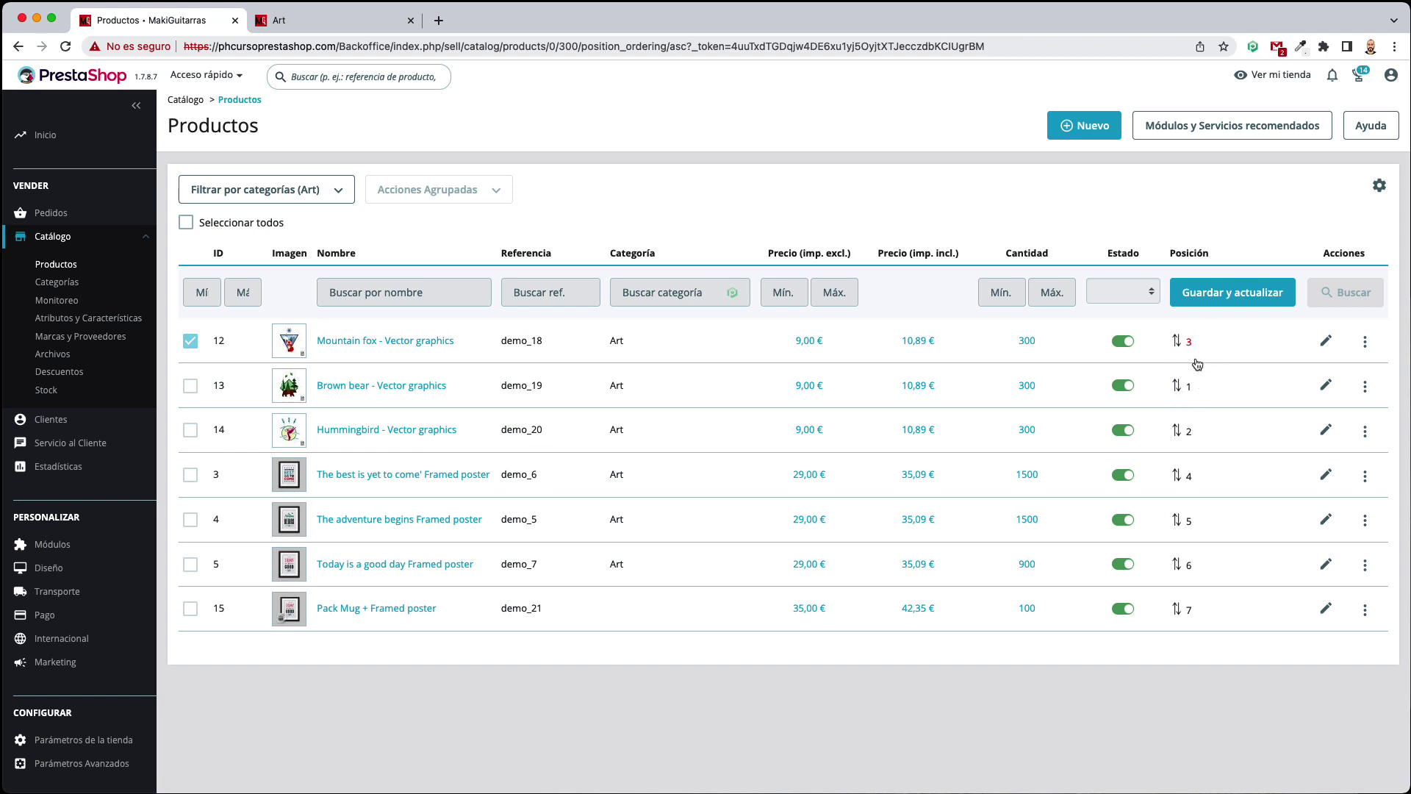
pyautogui.click(1220, 291)
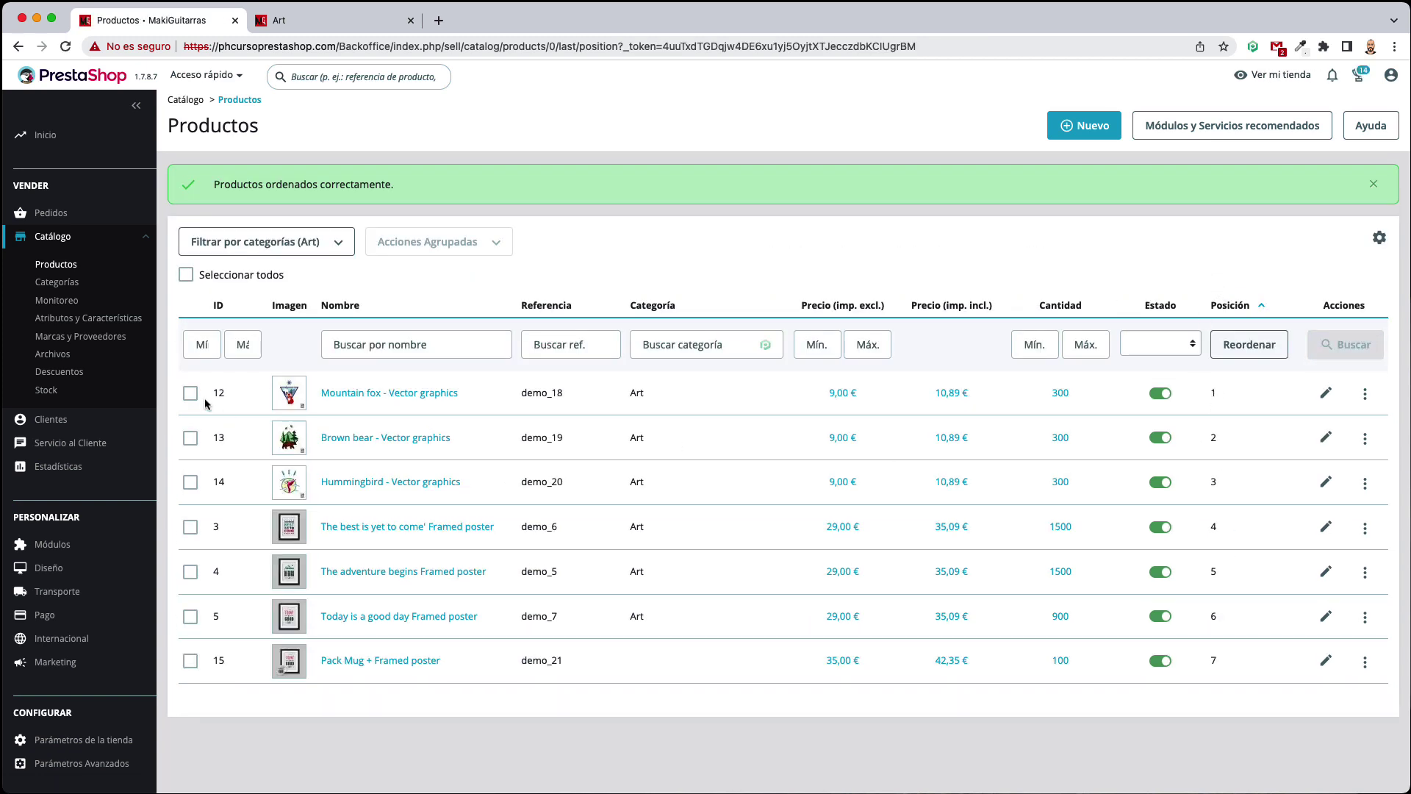
# Reload the storefront's Art category page to check its product order, and return to the back office
pyautogui.click(351, 28)
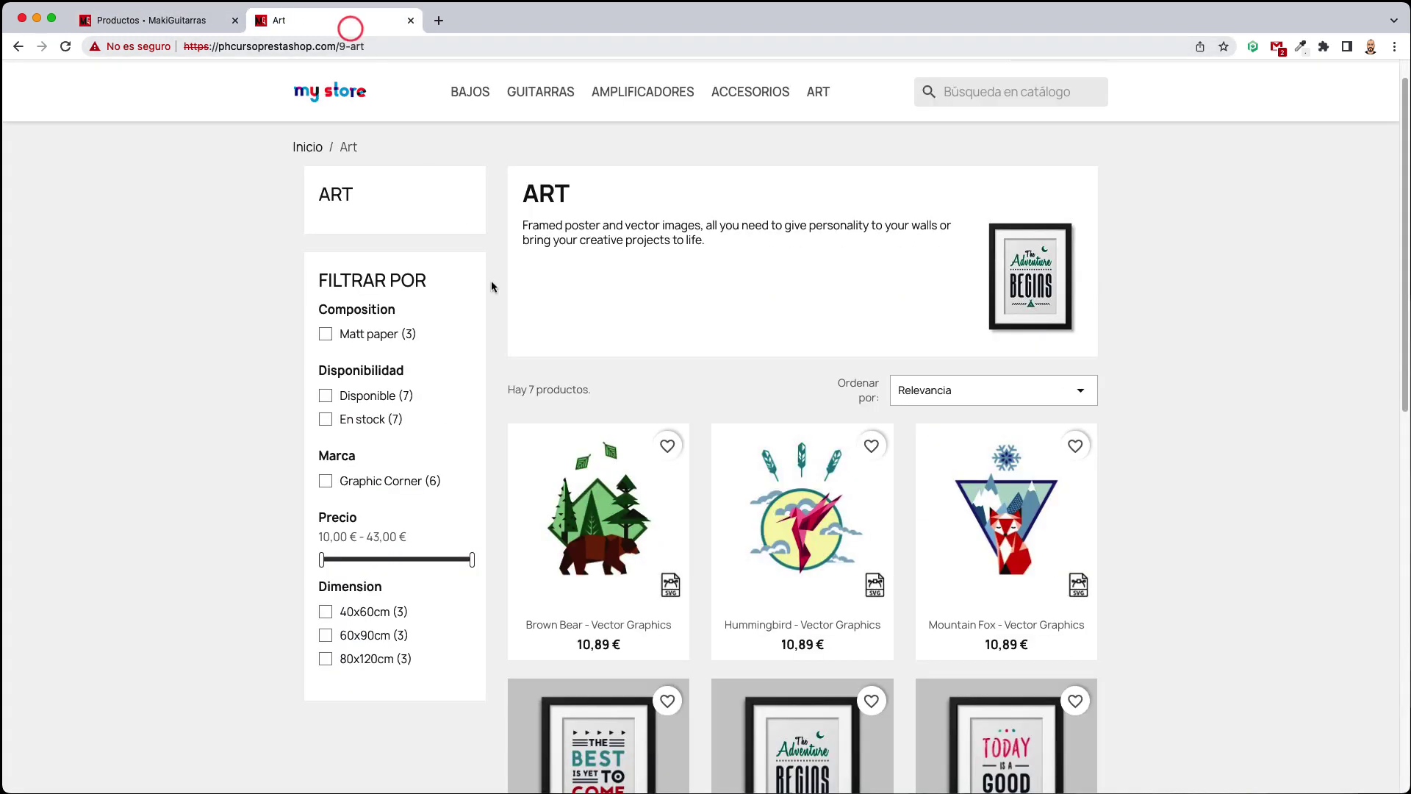
pyautogui.press('super+r')
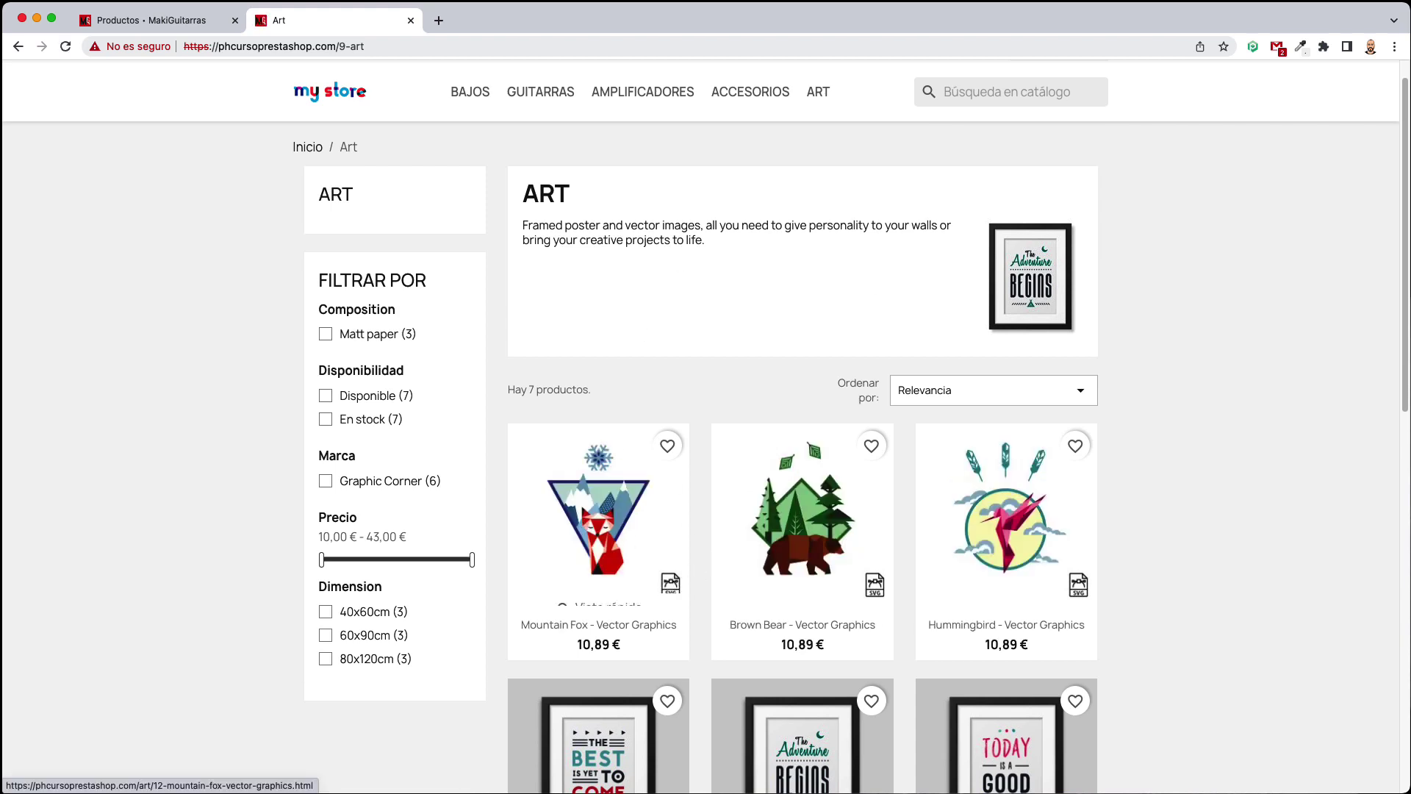
pyautogui.click(140, 19)
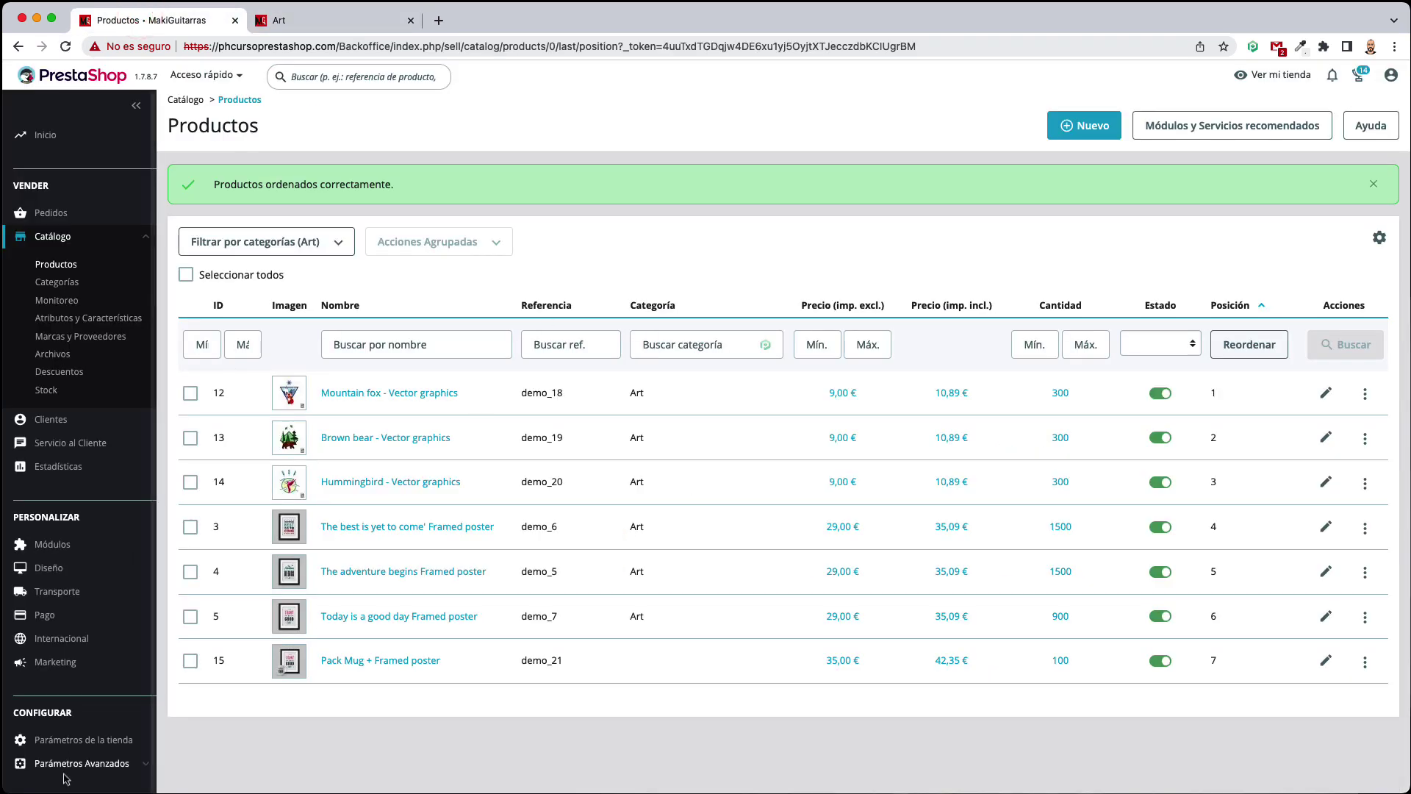
# Set the Ordenar productos por option to Artículo in the product configuration's Paginación section and save it
pyautogui.moveTo(77, 747)
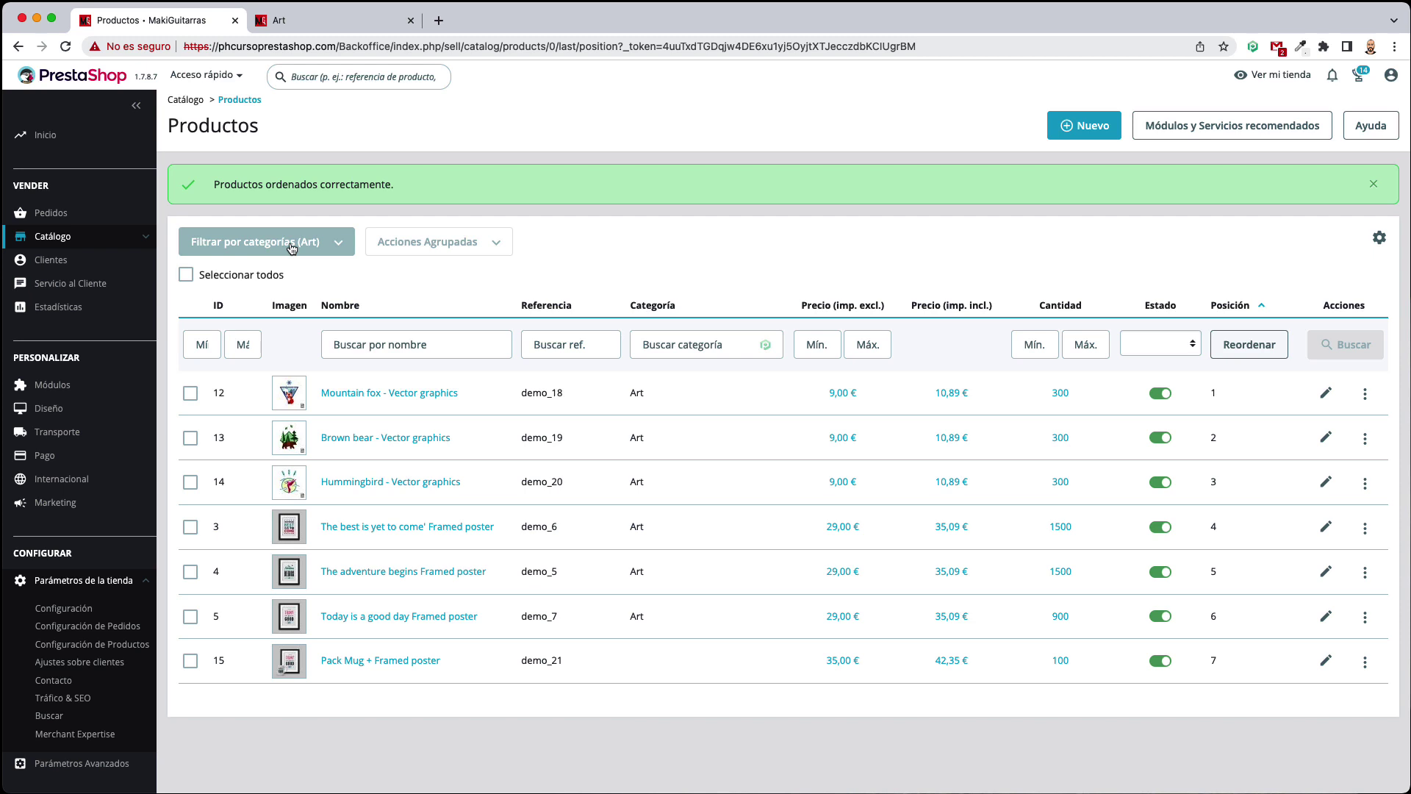
pyautogui.click(101, 634)
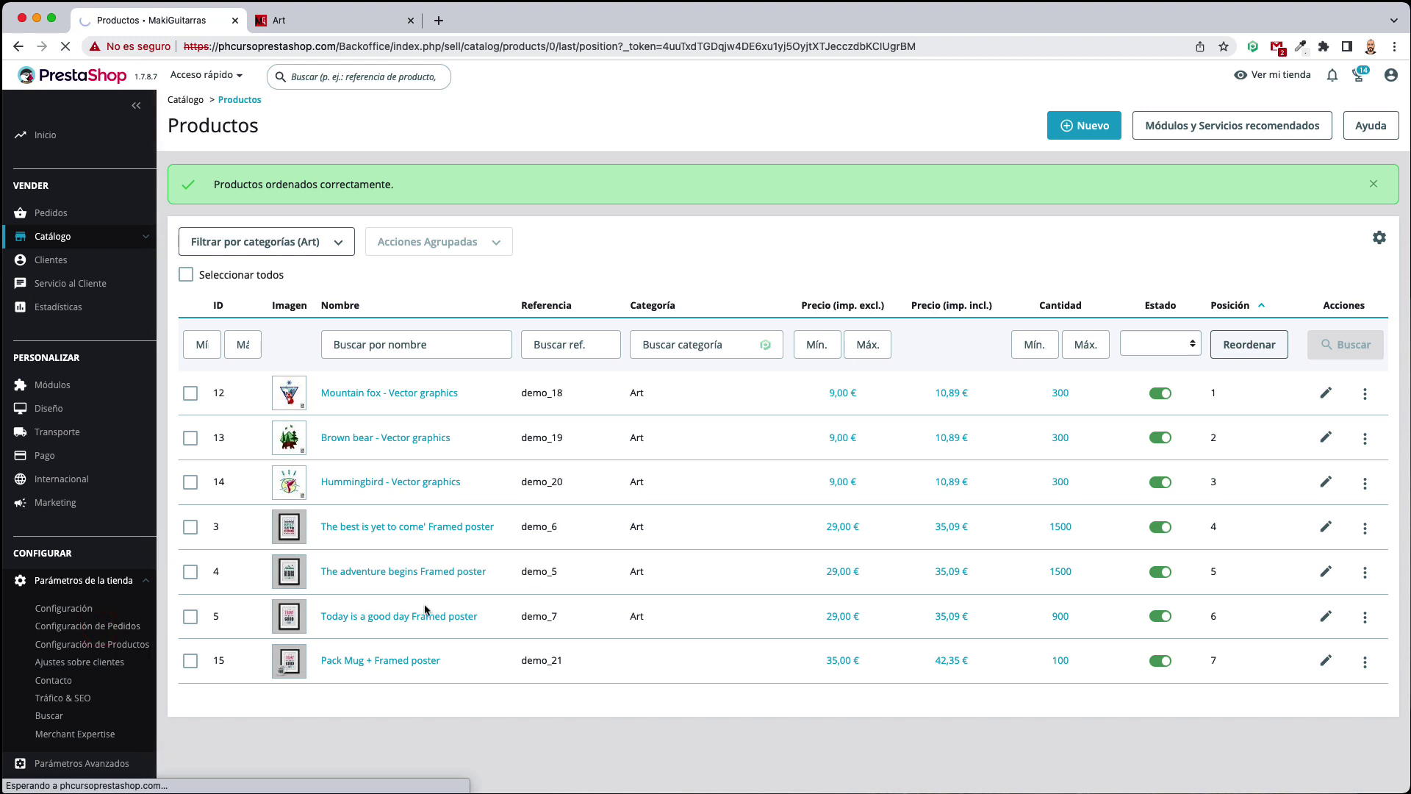
pyautogui.scroll(-5, 425, 604)
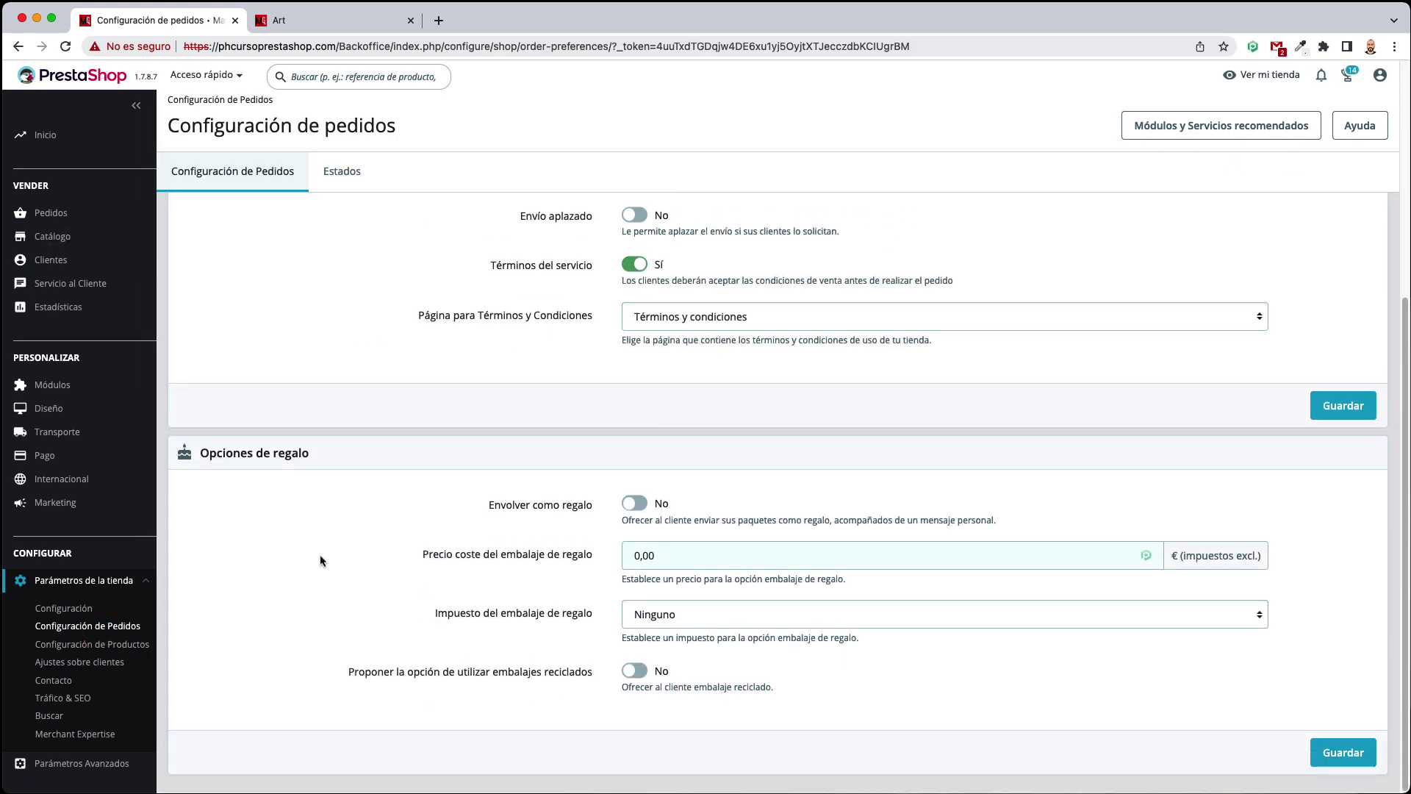
pyautogui.click(79, 644)
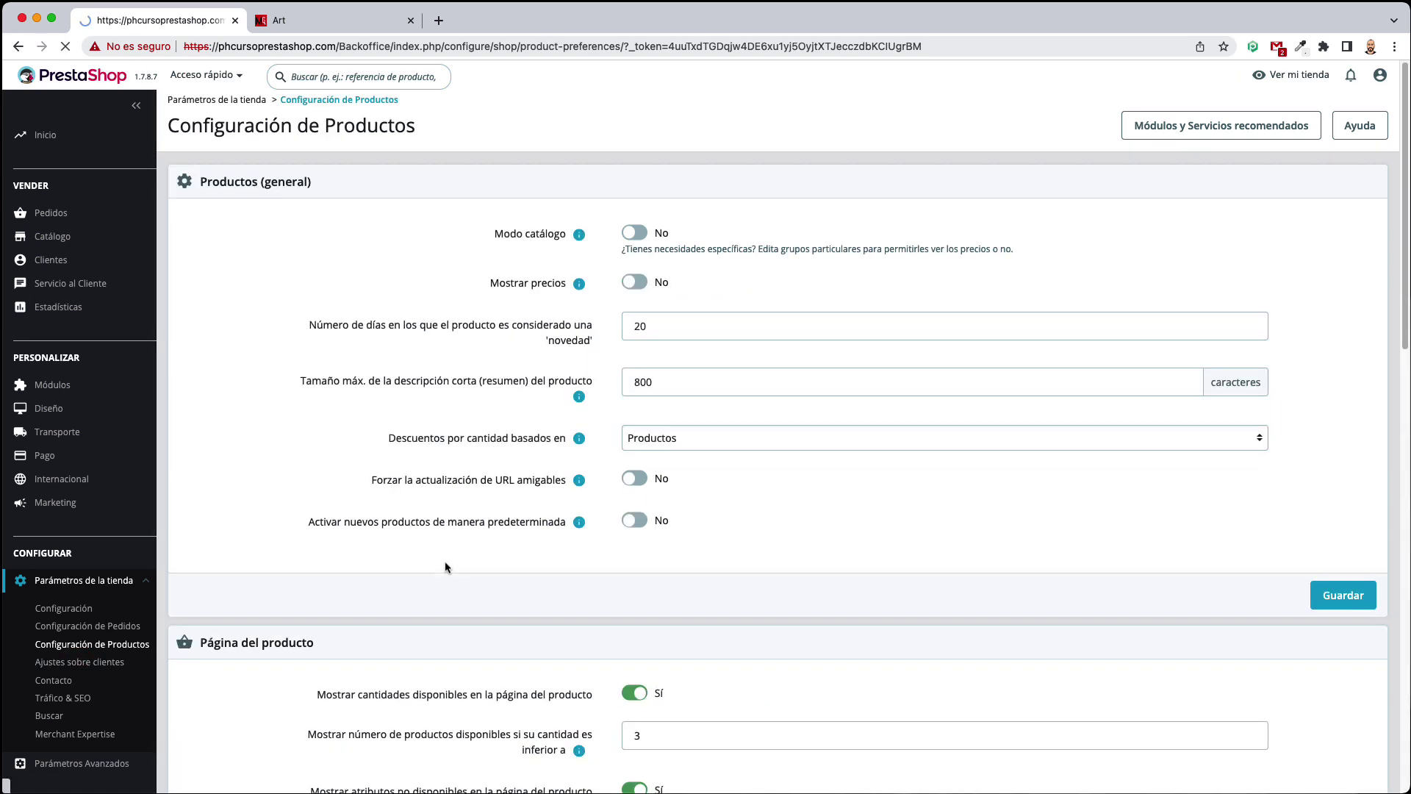
pyautogui.scroll(-10, 469, 559)
pyautogui.click(800, 637)
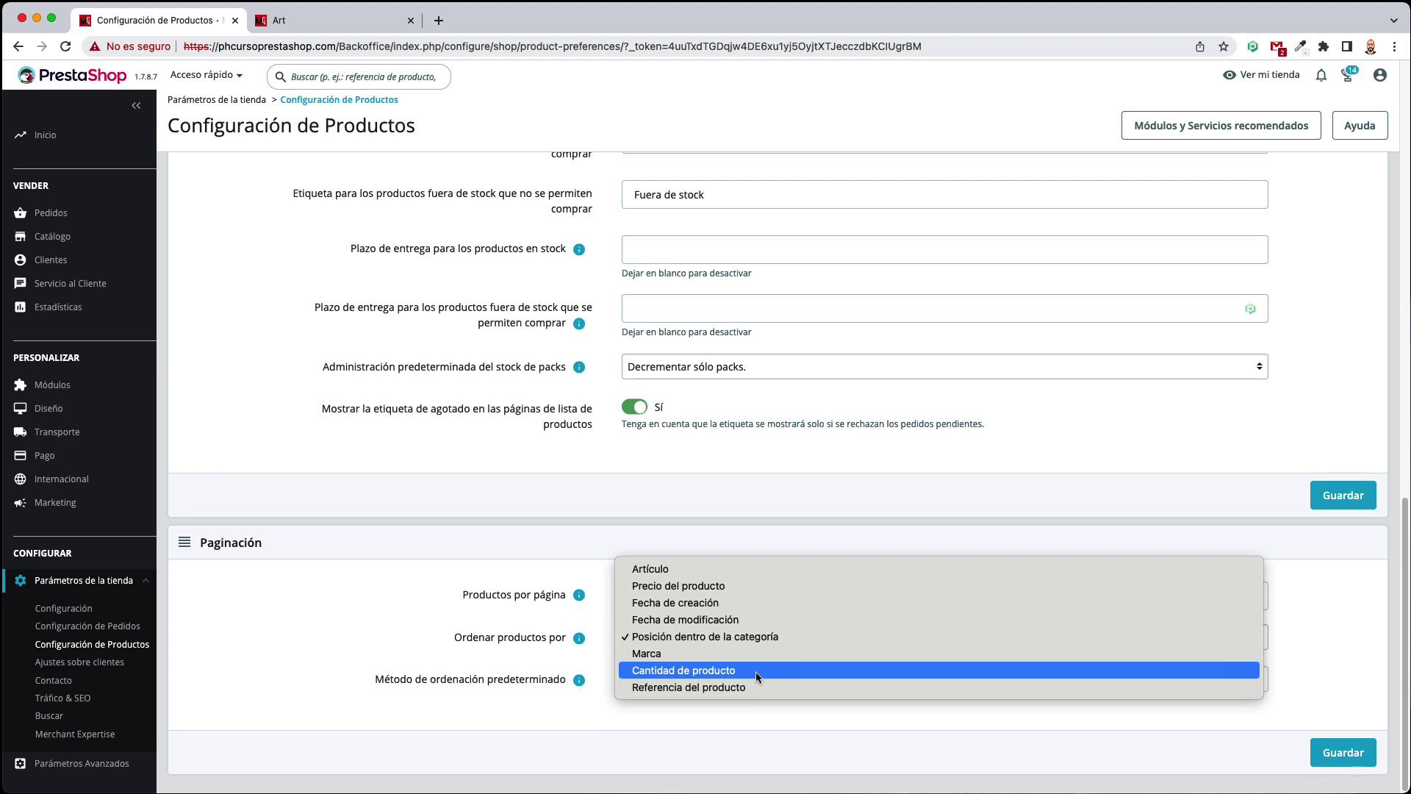
pyautogui.click(709, 569)
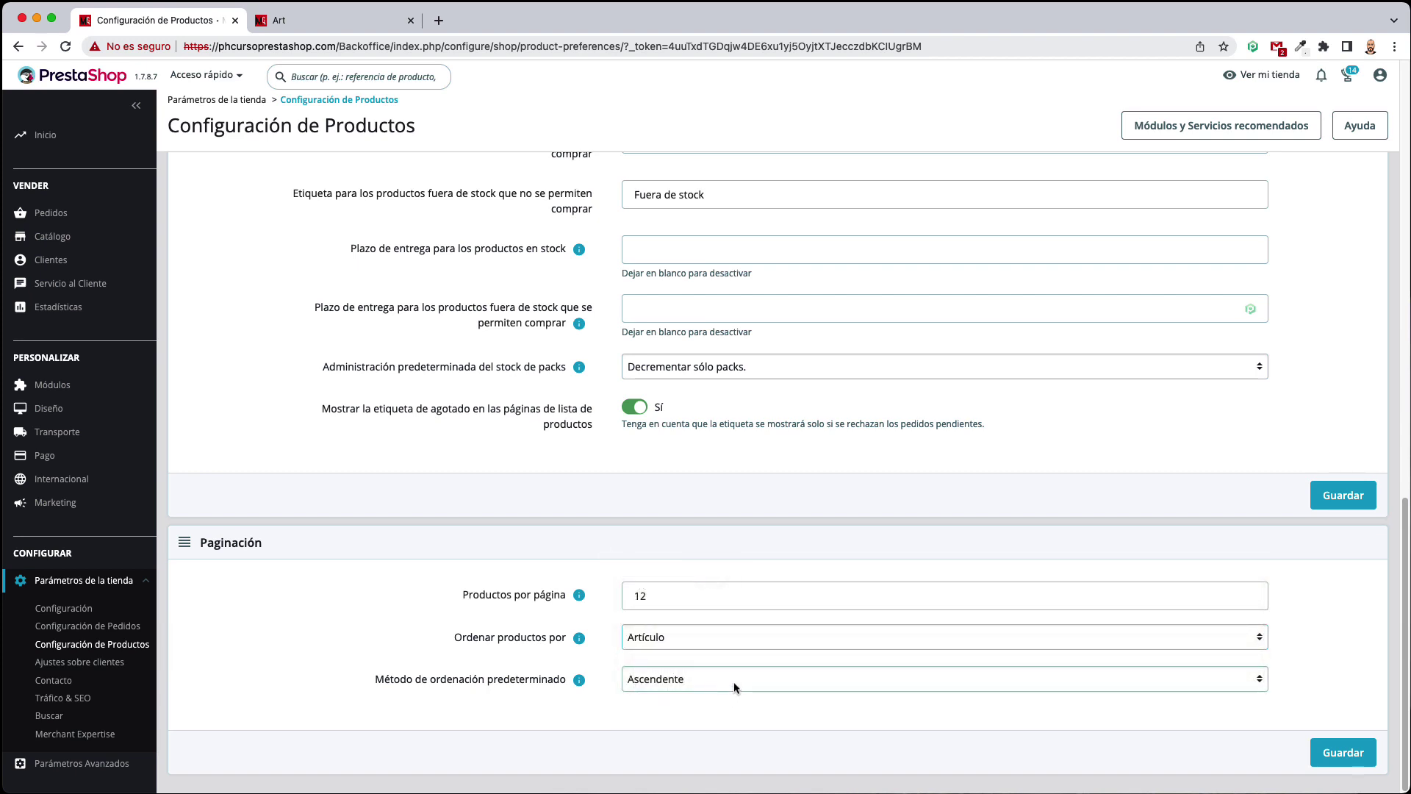
pyautogui.click(1341, 752)
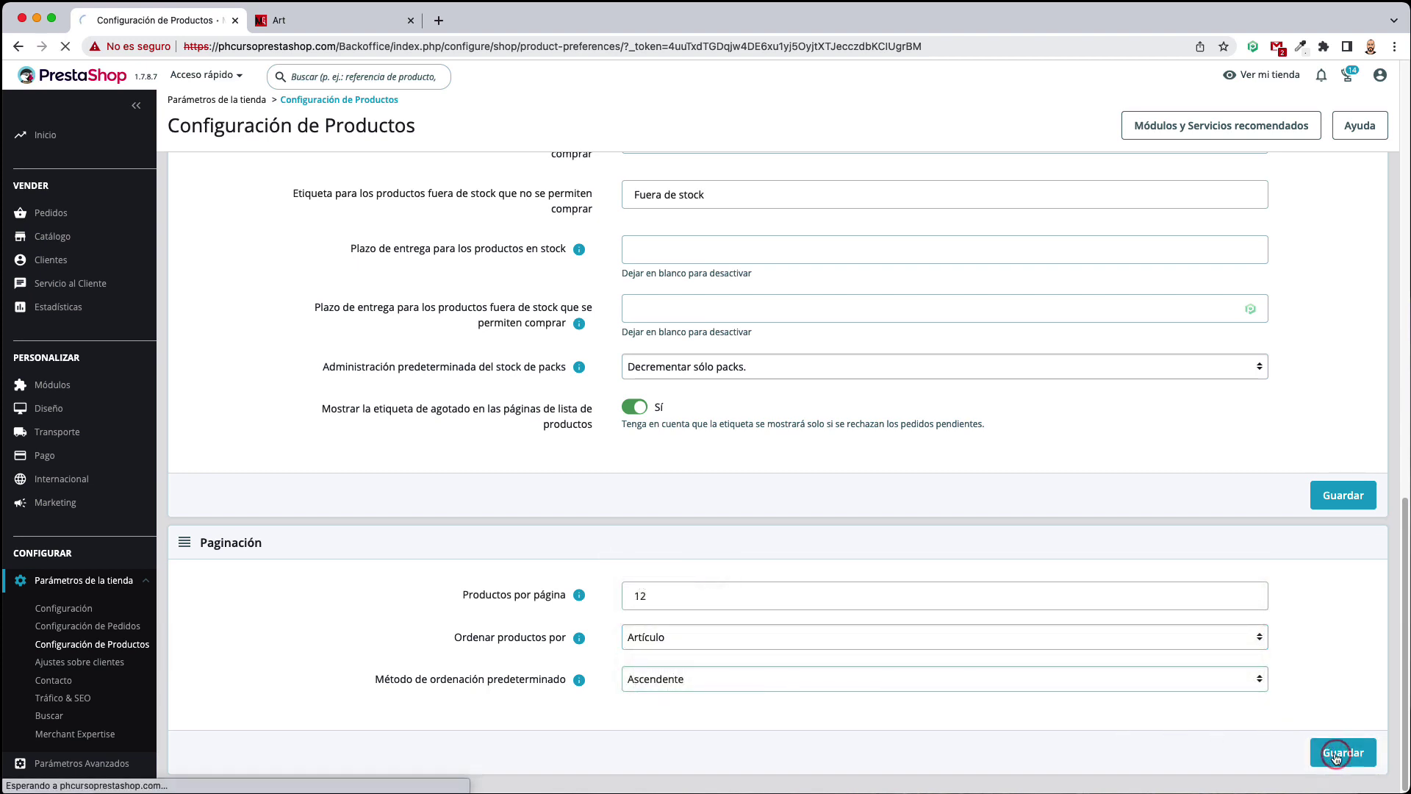
# Reload the storefront's Art category page and examine its default sorting, sort options and product order
pyautogui.click(368, 20)
pyautogui.press('super+r')
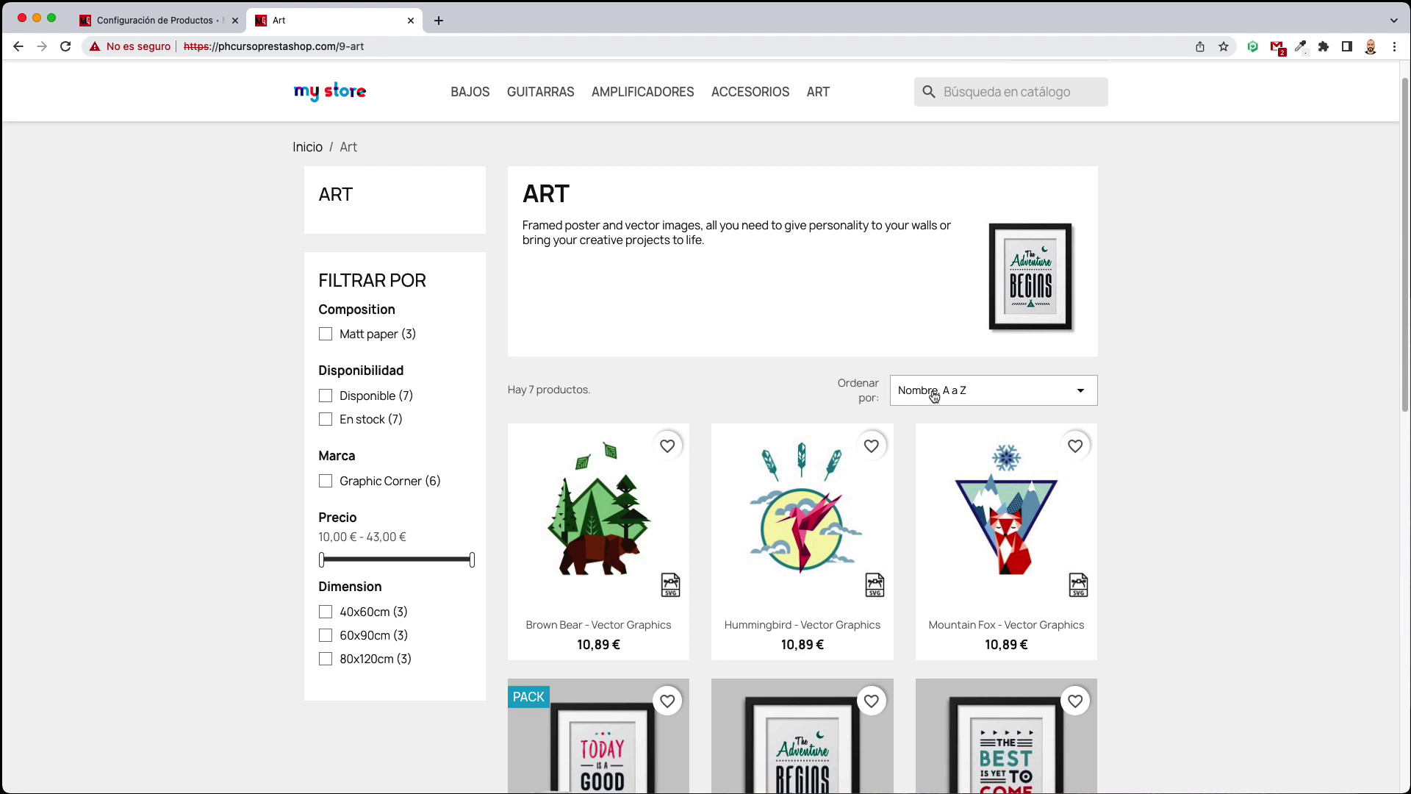
pyautogui.click(975, 397)
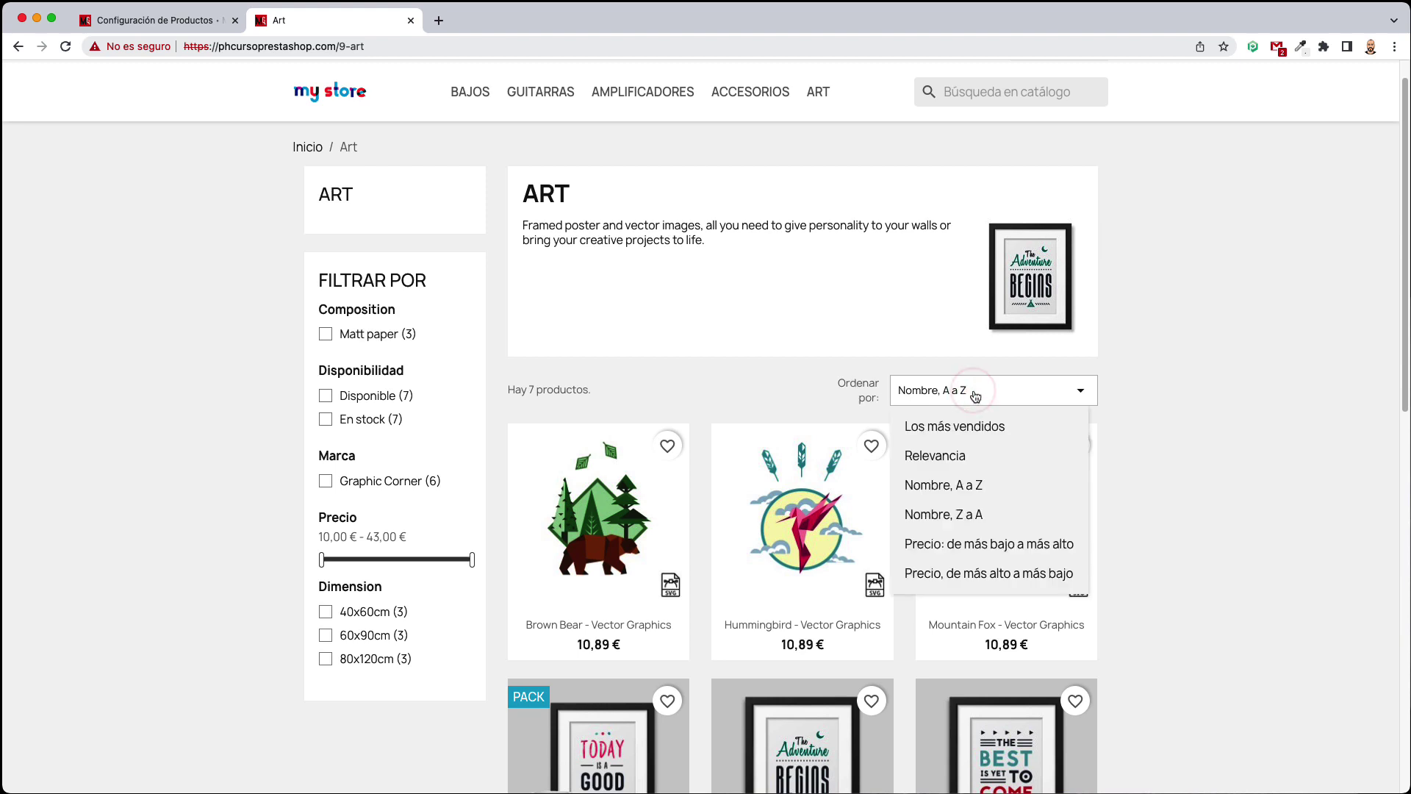
pyautogui.click(1315, 405)
pyautogui.scroll(-3, 1250, 465)
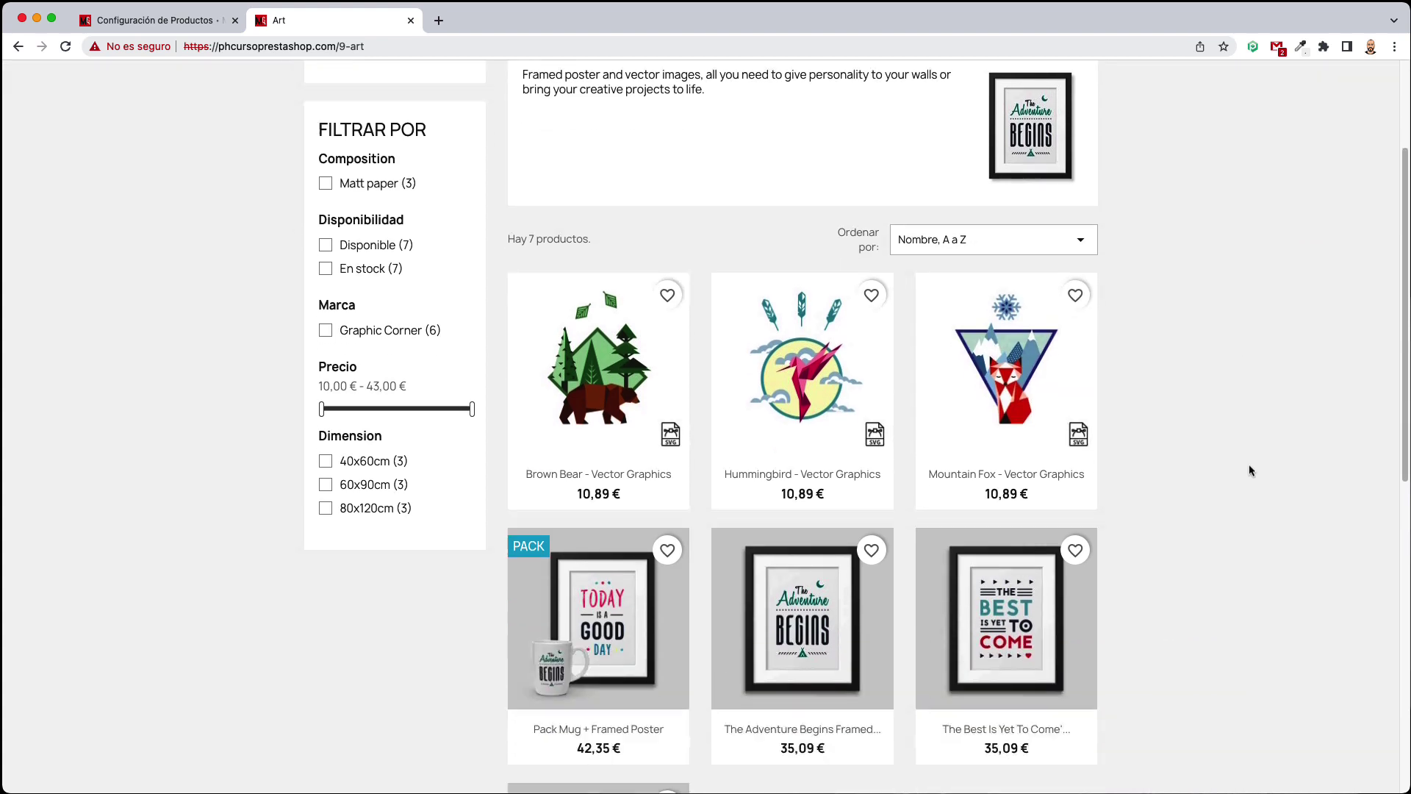
pyautogui.scroll(-2, 1249, 472)
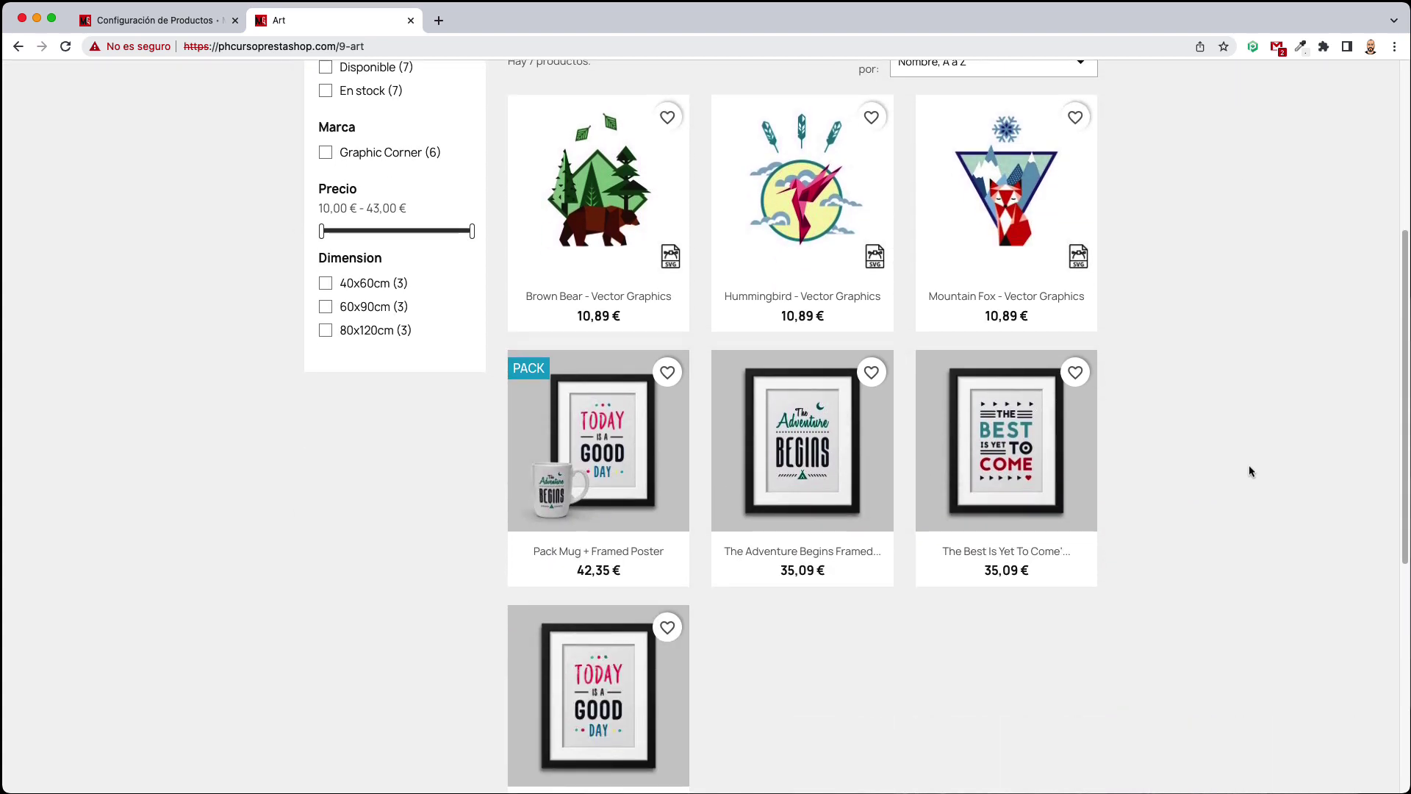
# In the back office's Paginación settings, set Ordenar productos por to Posición dentro de la categoría and save
pyautogui.click(125, 24)
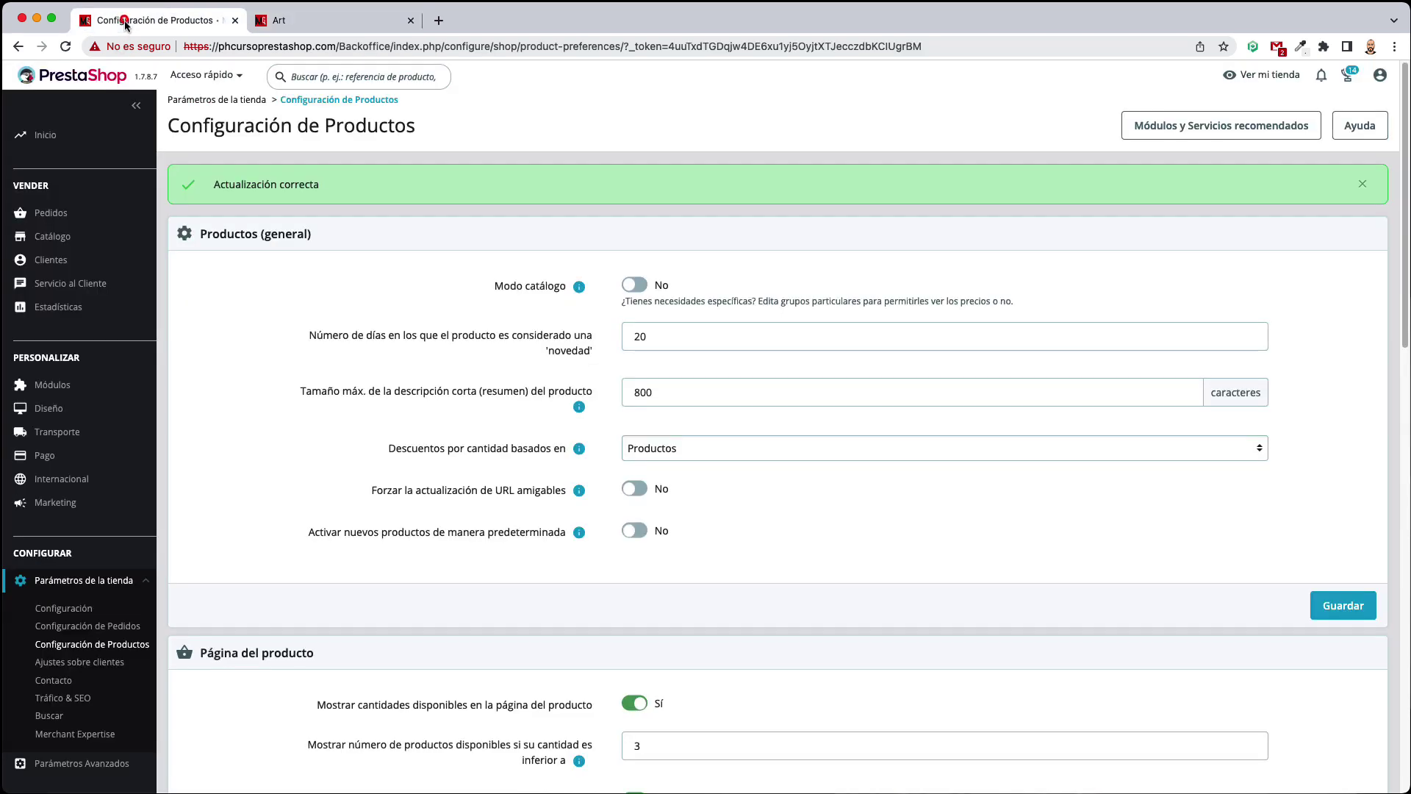
pyautogui.scroll(-10, 772, 655)
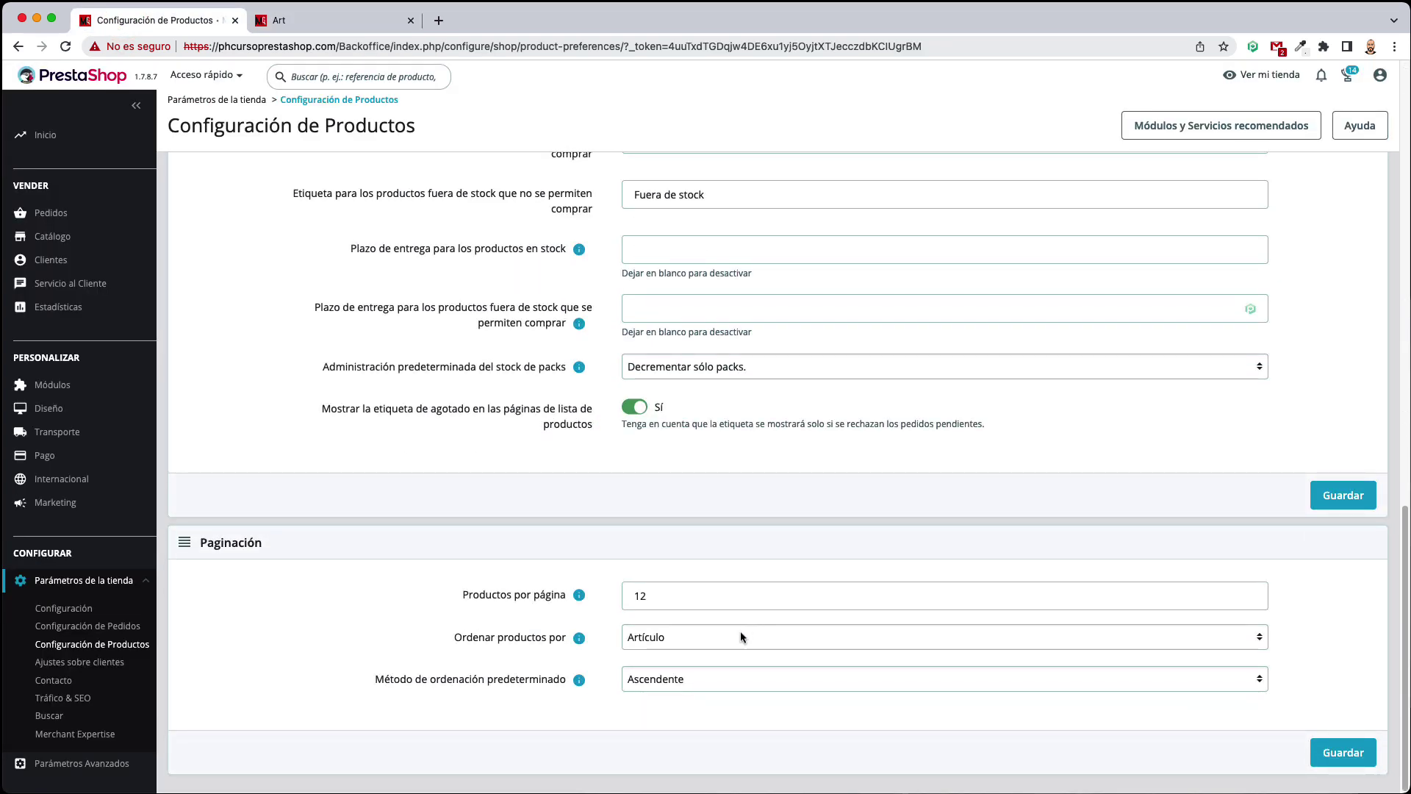
pyautogui.click(739, 646)
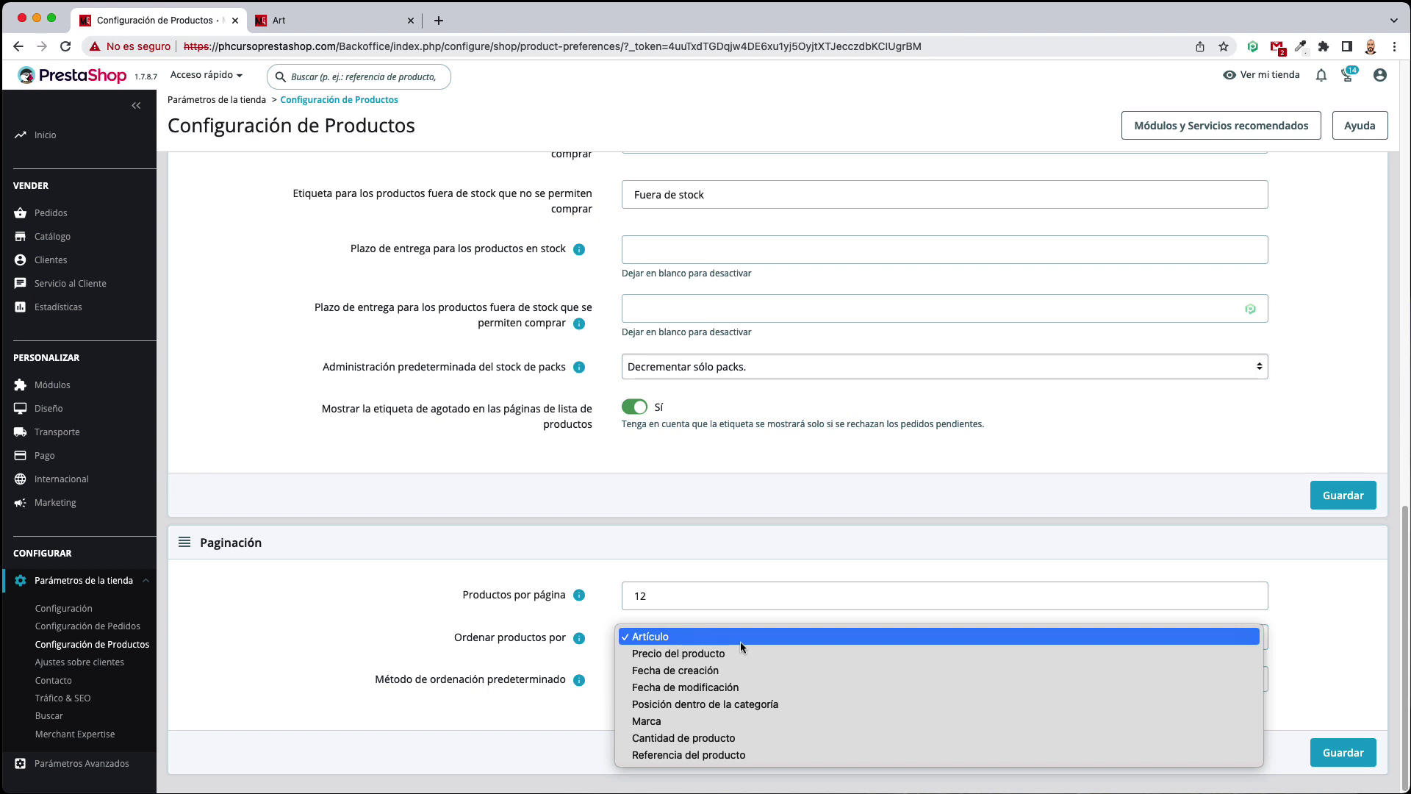
pyautogui.click(387, 649)
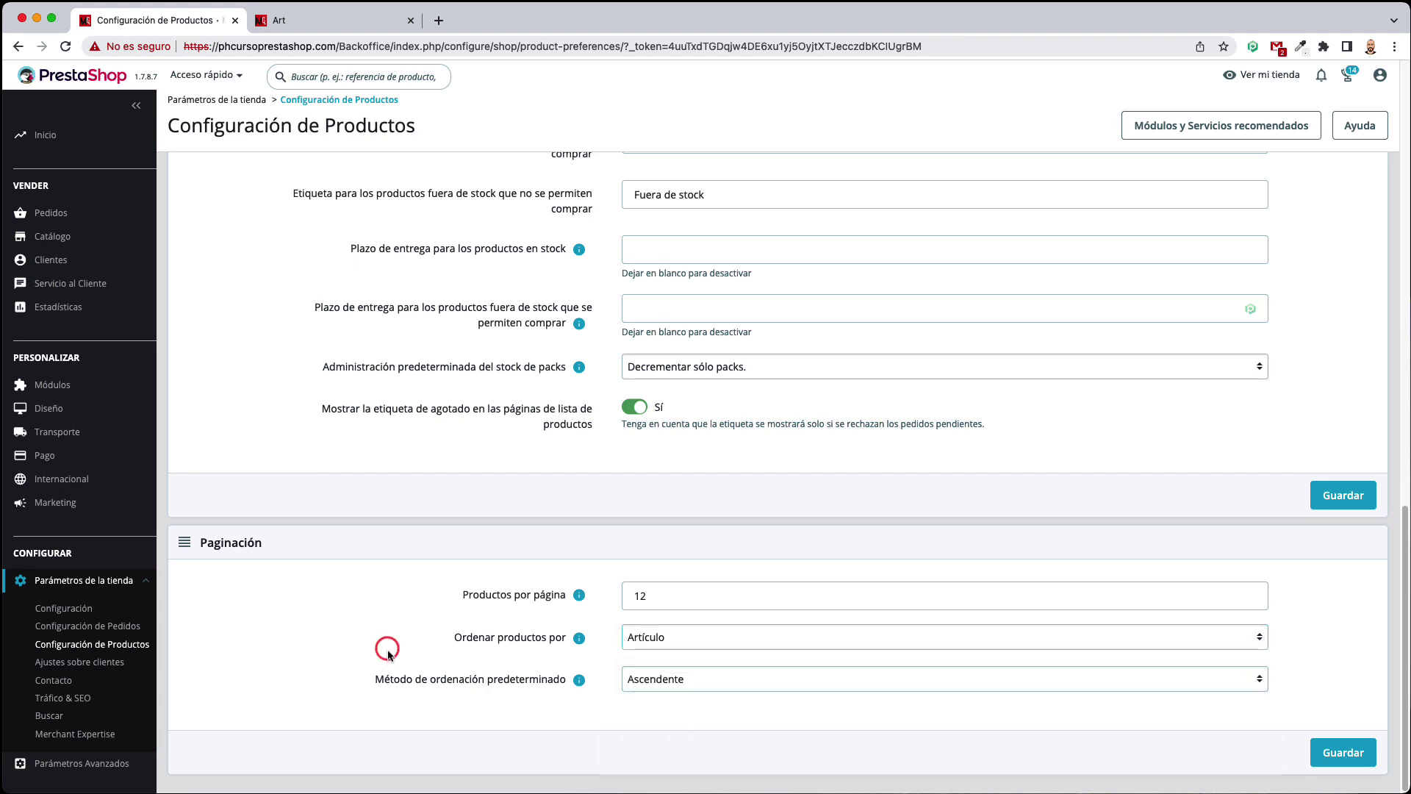
pyautogui.click(689, 645)
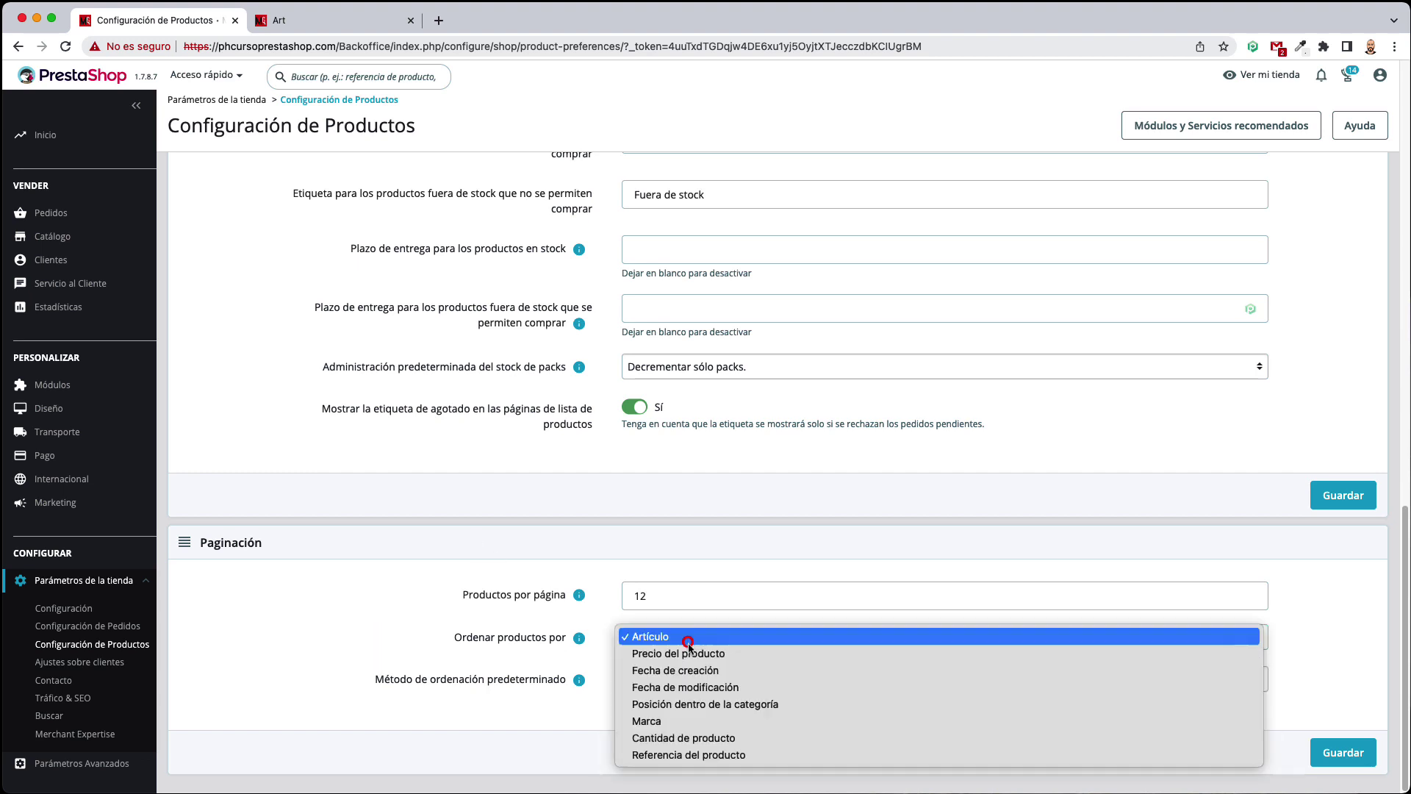
pyautogui.click(722, 704)
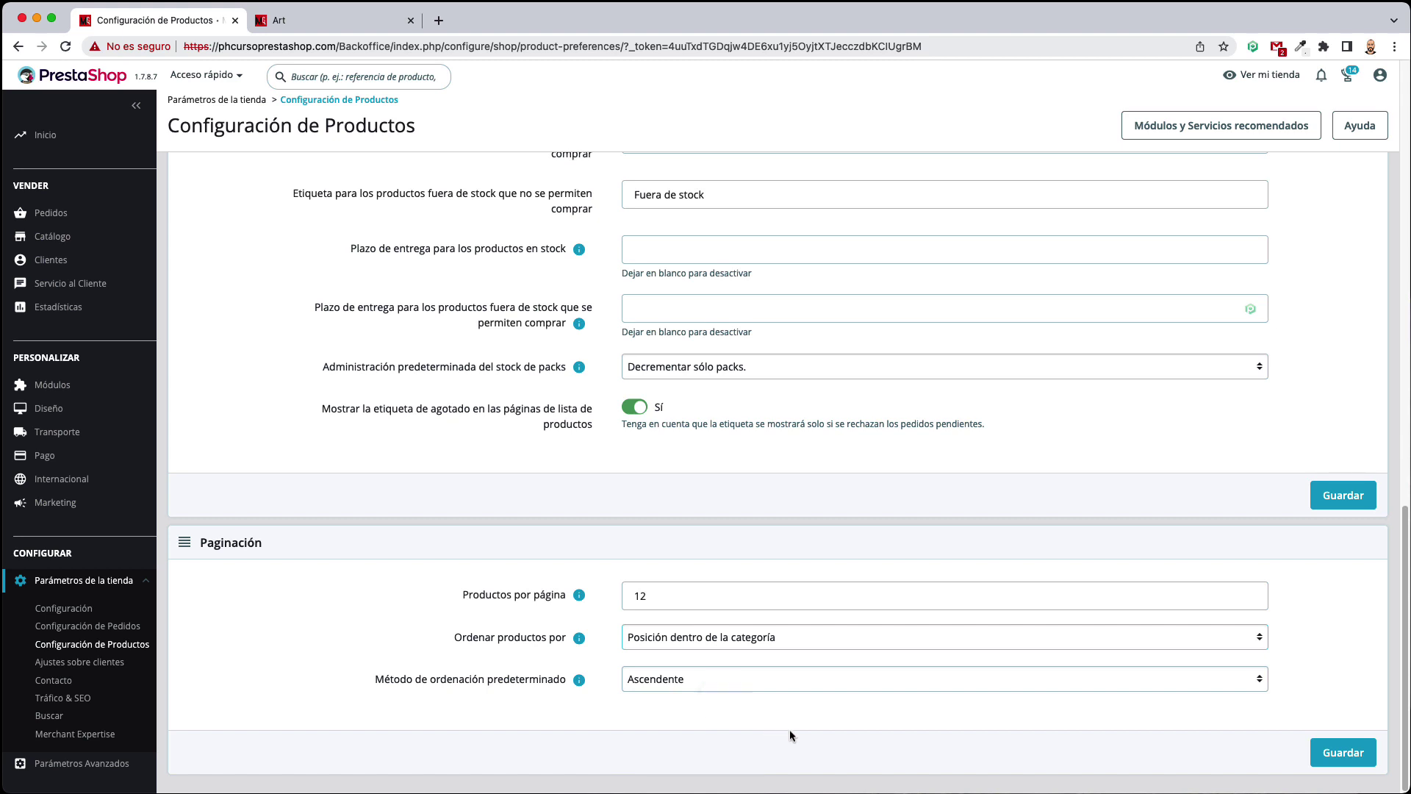
pyautogui.click(1335, 755)
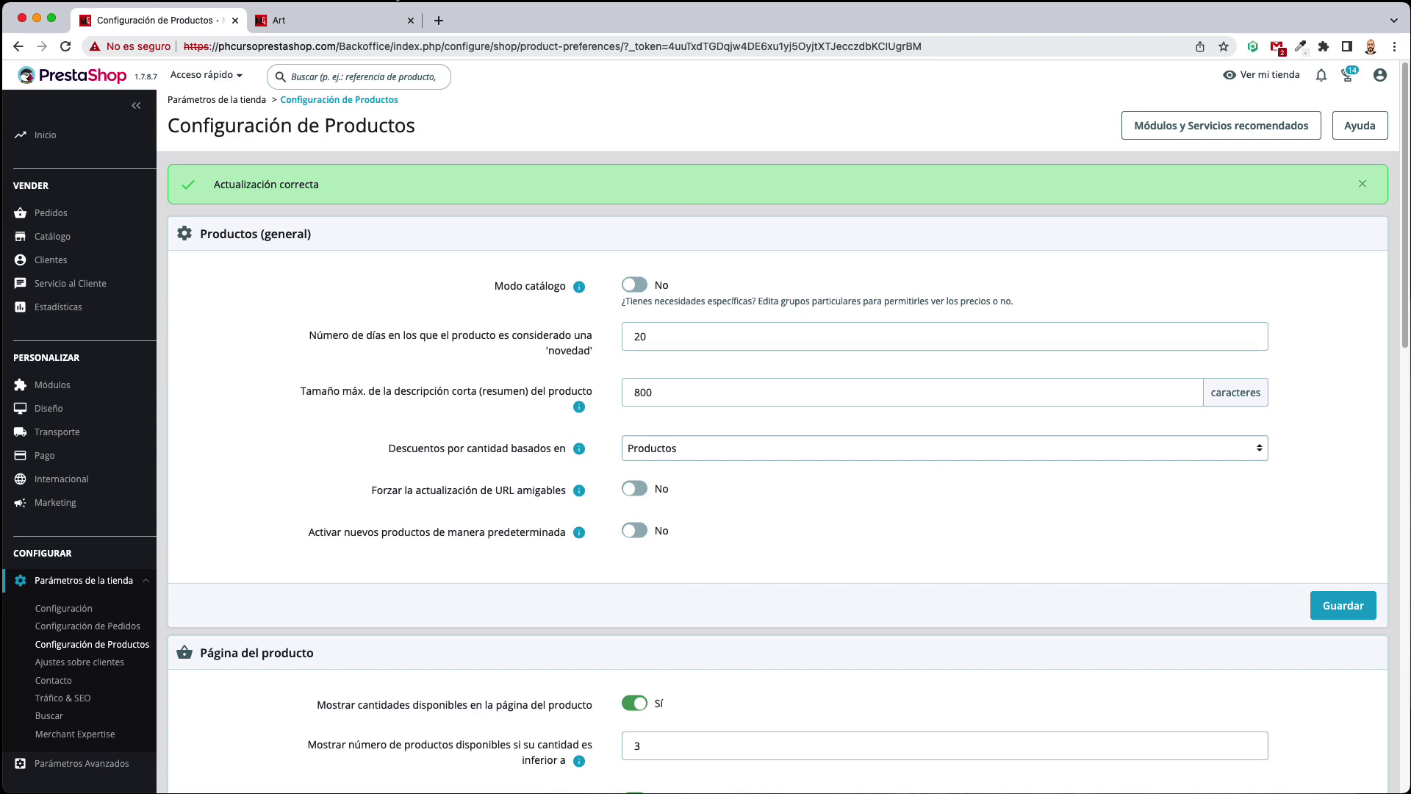
# Check the default sorting and product order on the storefront's Art category page after reloading it
pyautogui.click(329, 22)
pyautogui.scroll(5, 660, 446)
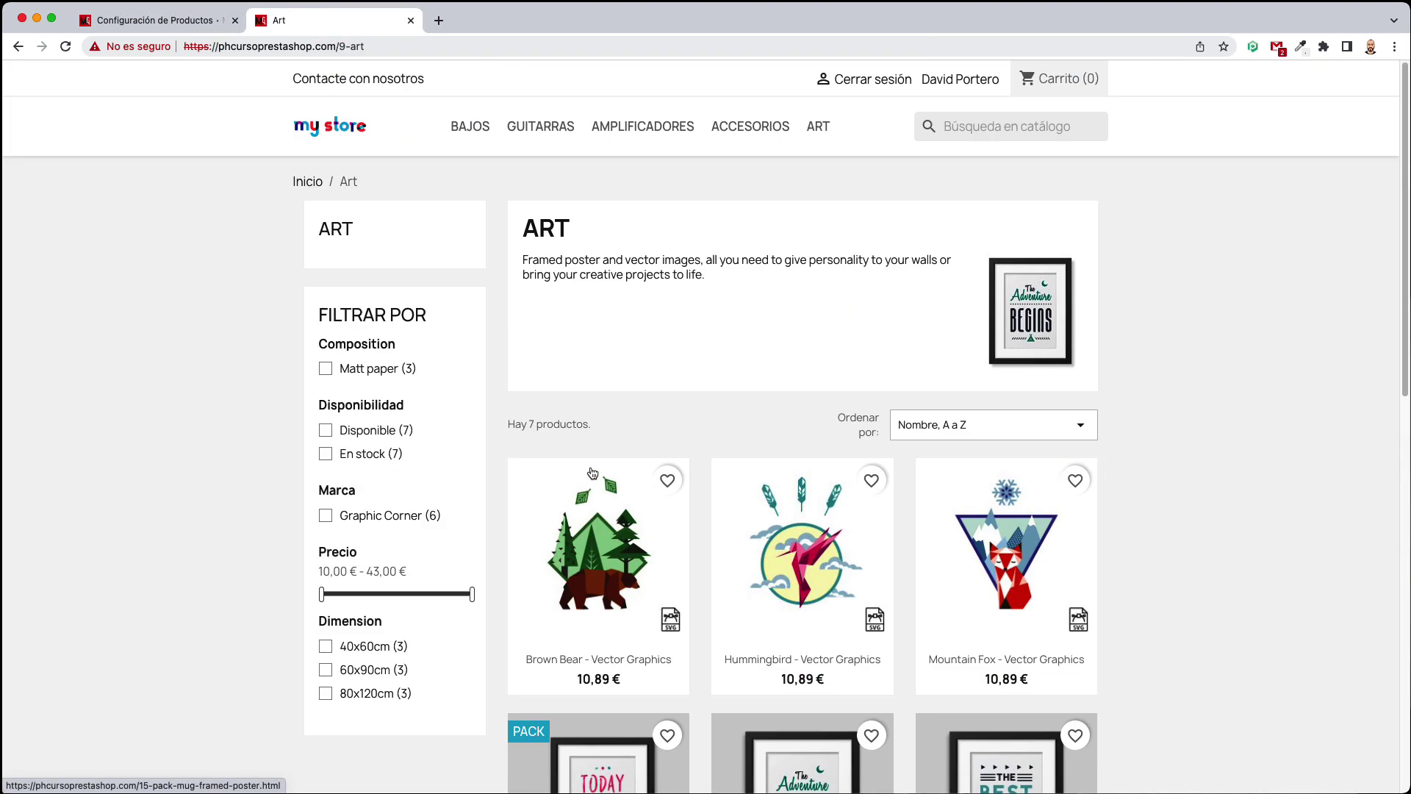
pyautogui.press('super+r')
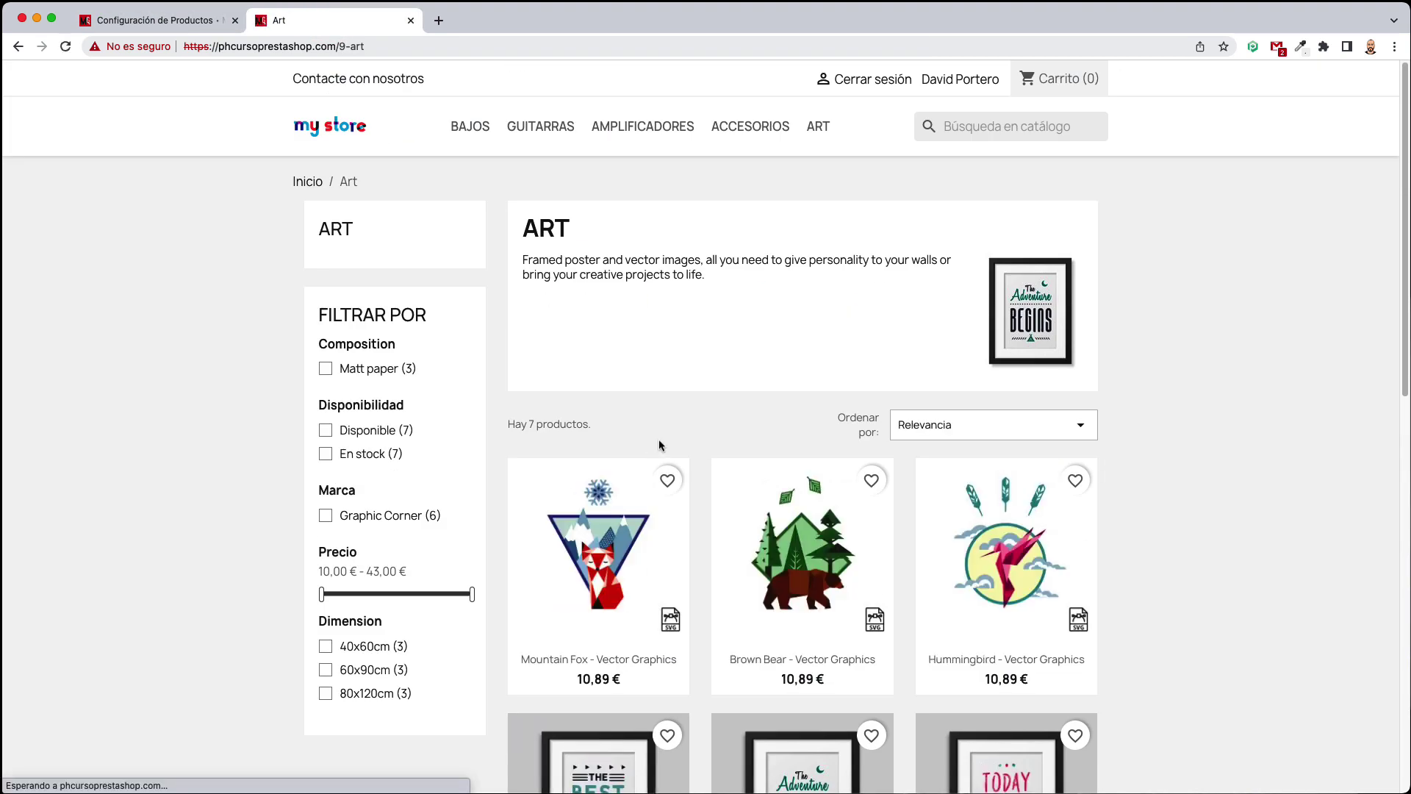
# Open the back office product list and clear the Art category filter to list all products
pyautogui.click(152, 20)
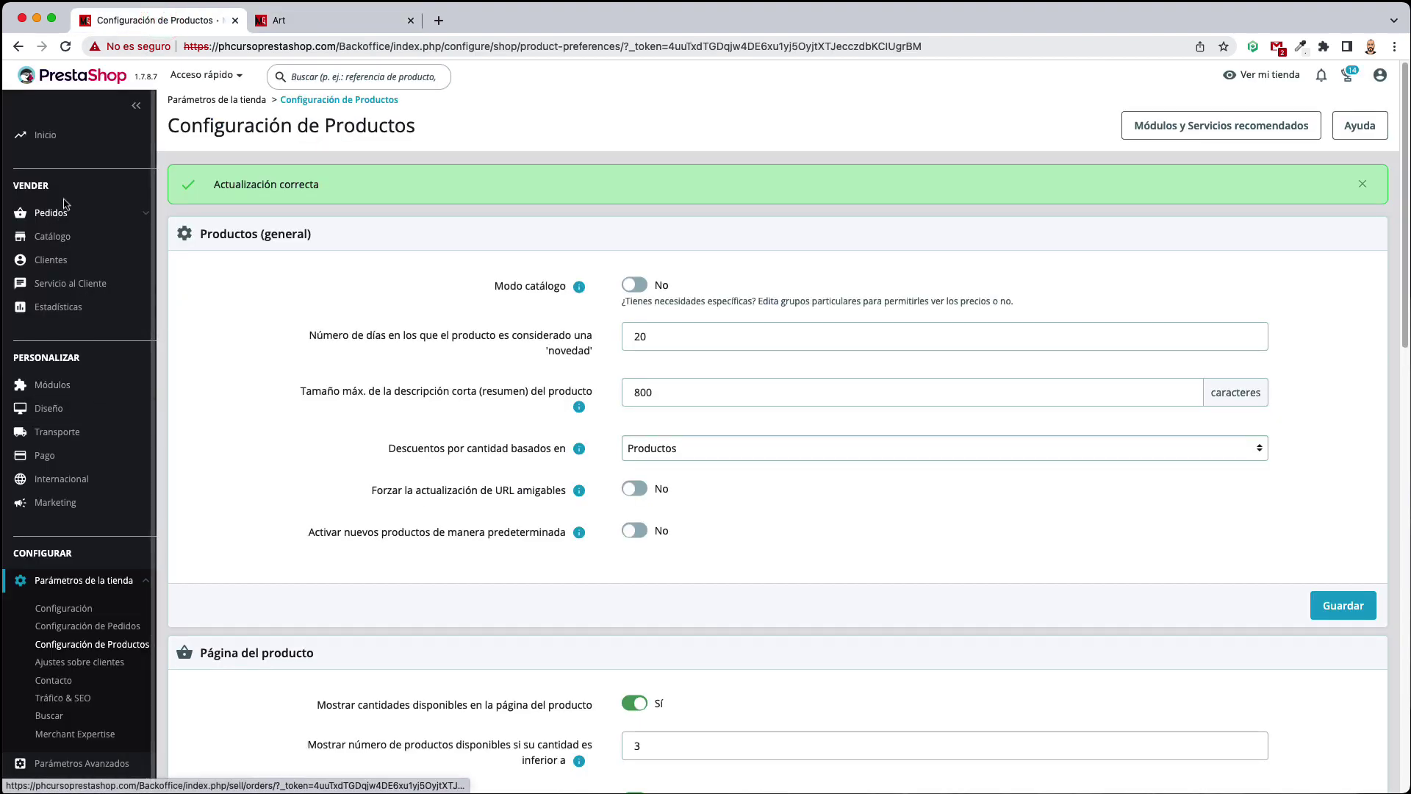
pyautogui.click(64, 234)
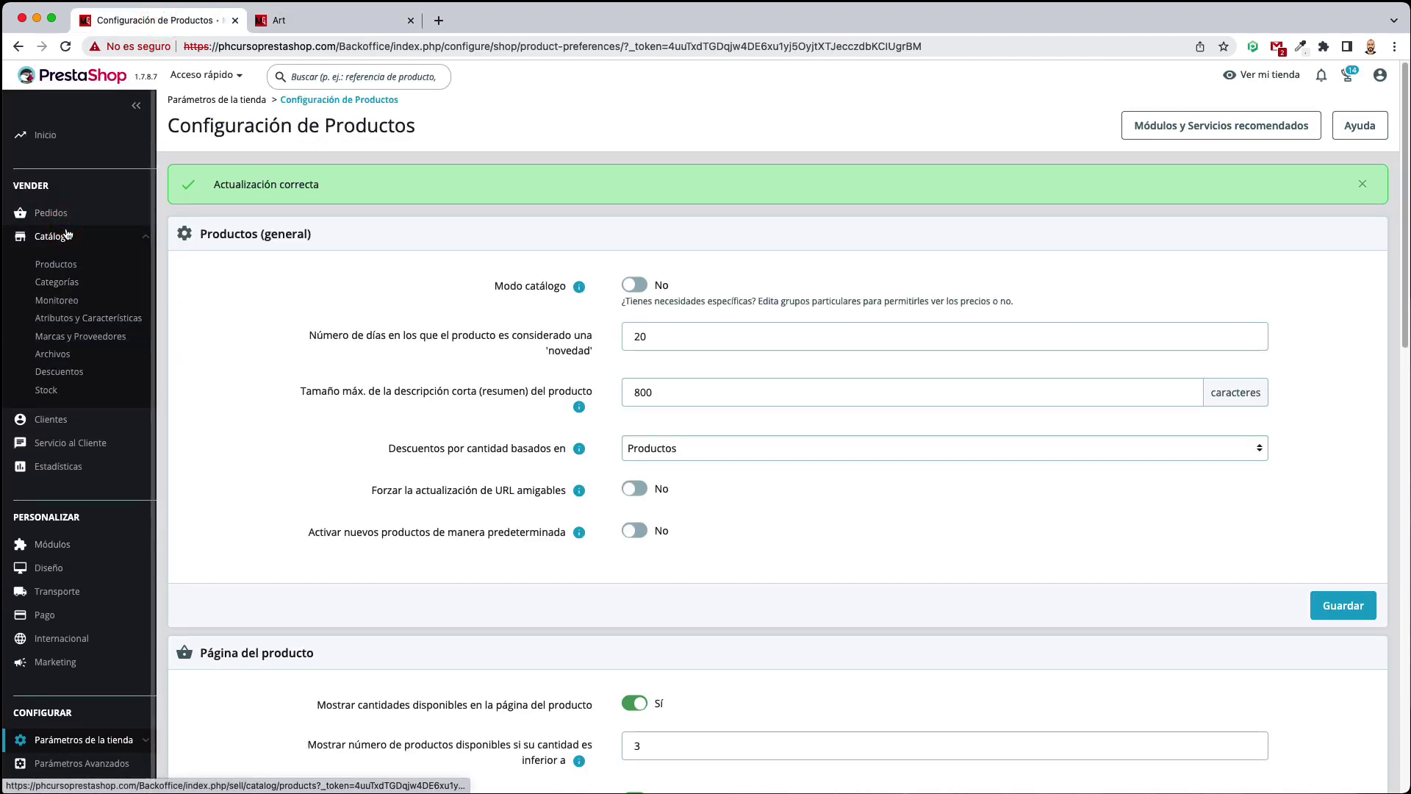
pyautogui.click(66, 263)
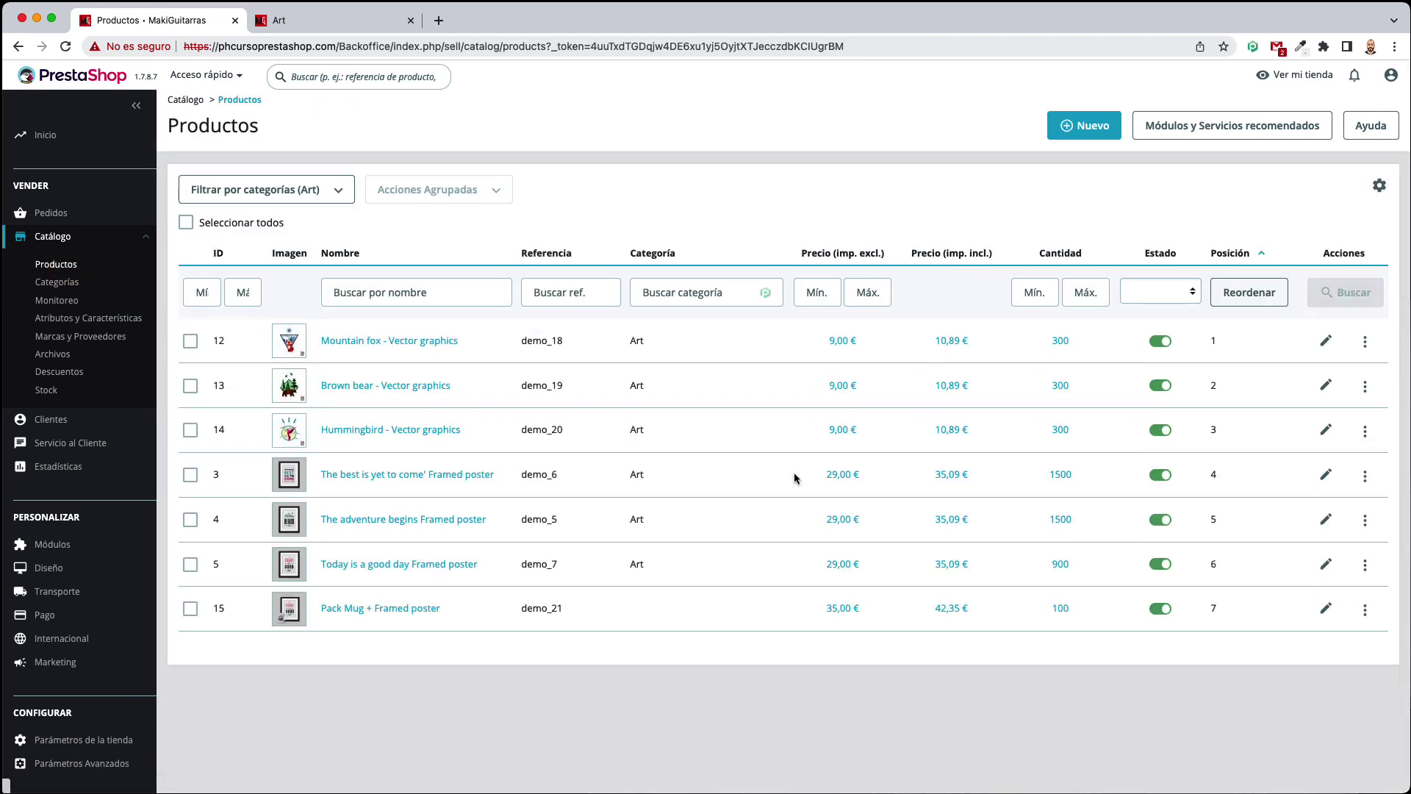
pyautogui.click(288, 189)
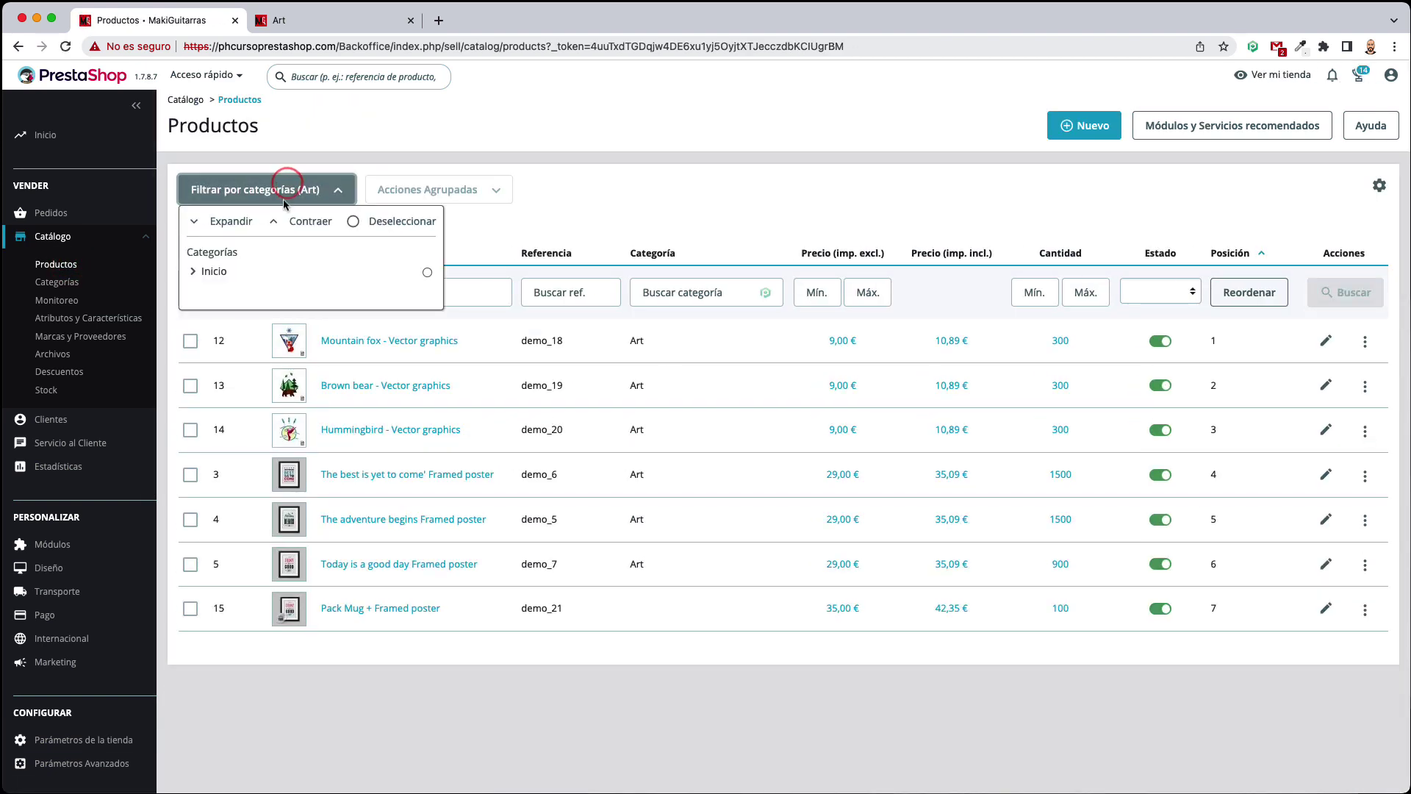
pyautogui.click(193, 272)
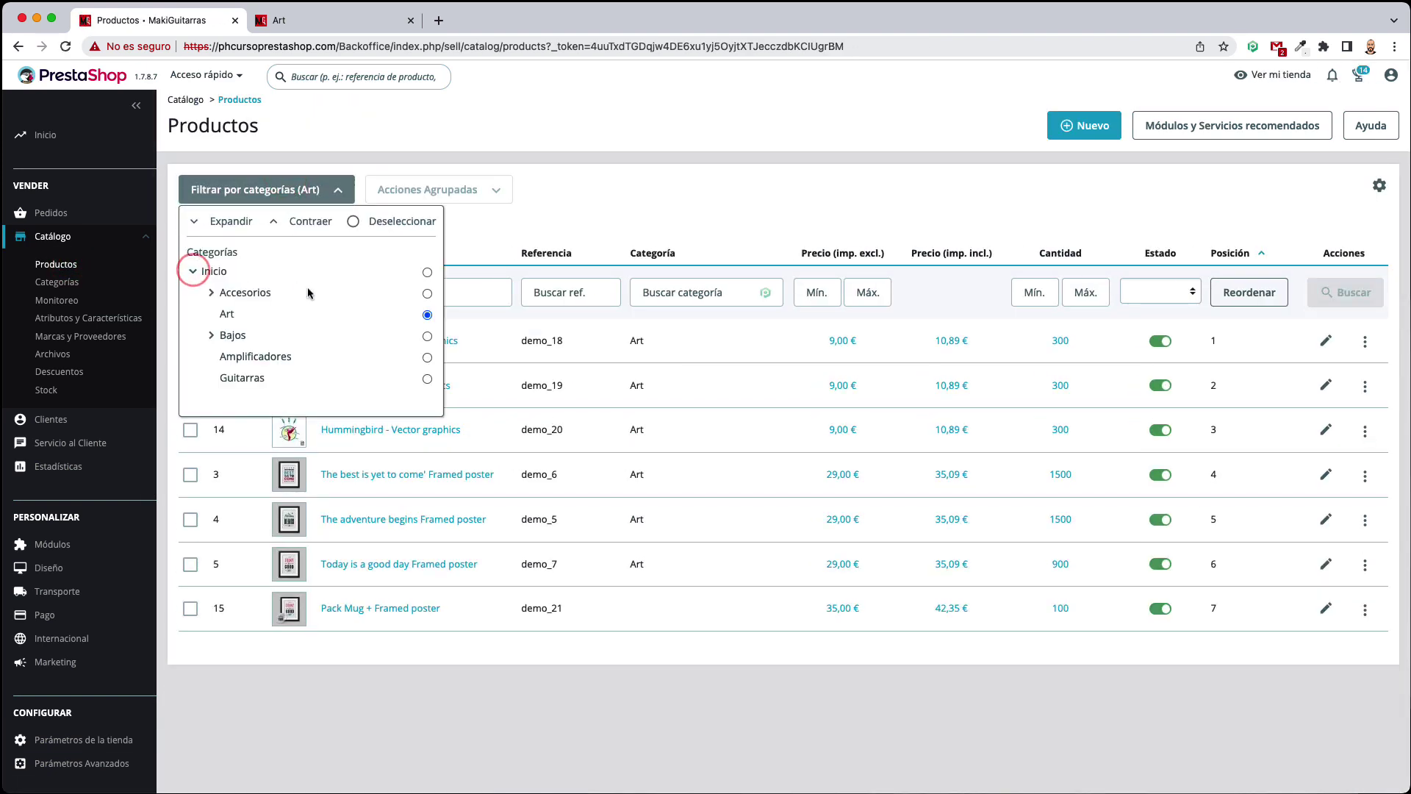
pyautogui.click(383, 220)
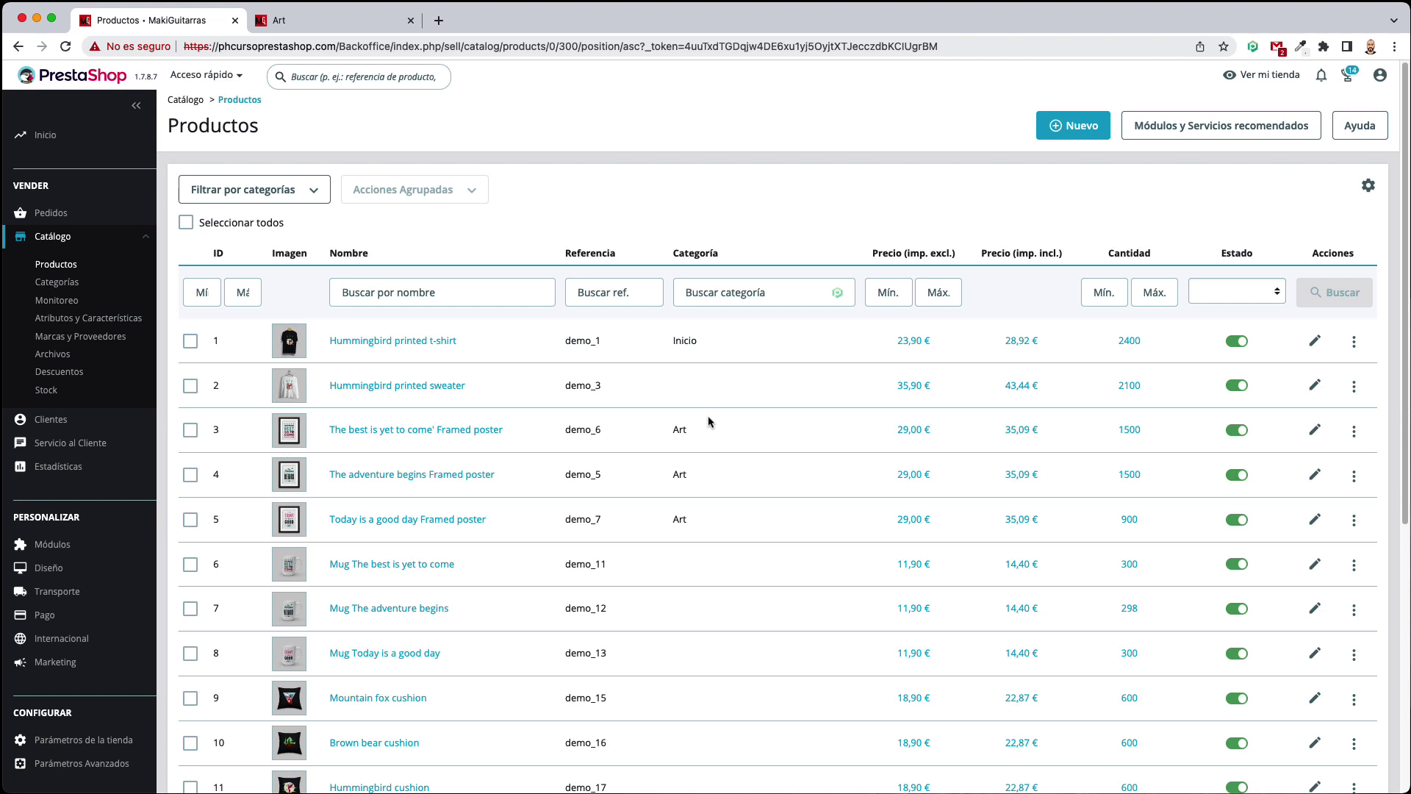
# Examine the product data in productos.txt, starting with the Yamaha TRBX 304 BL entry
pyautogui.scroll(-1, 708, 417)
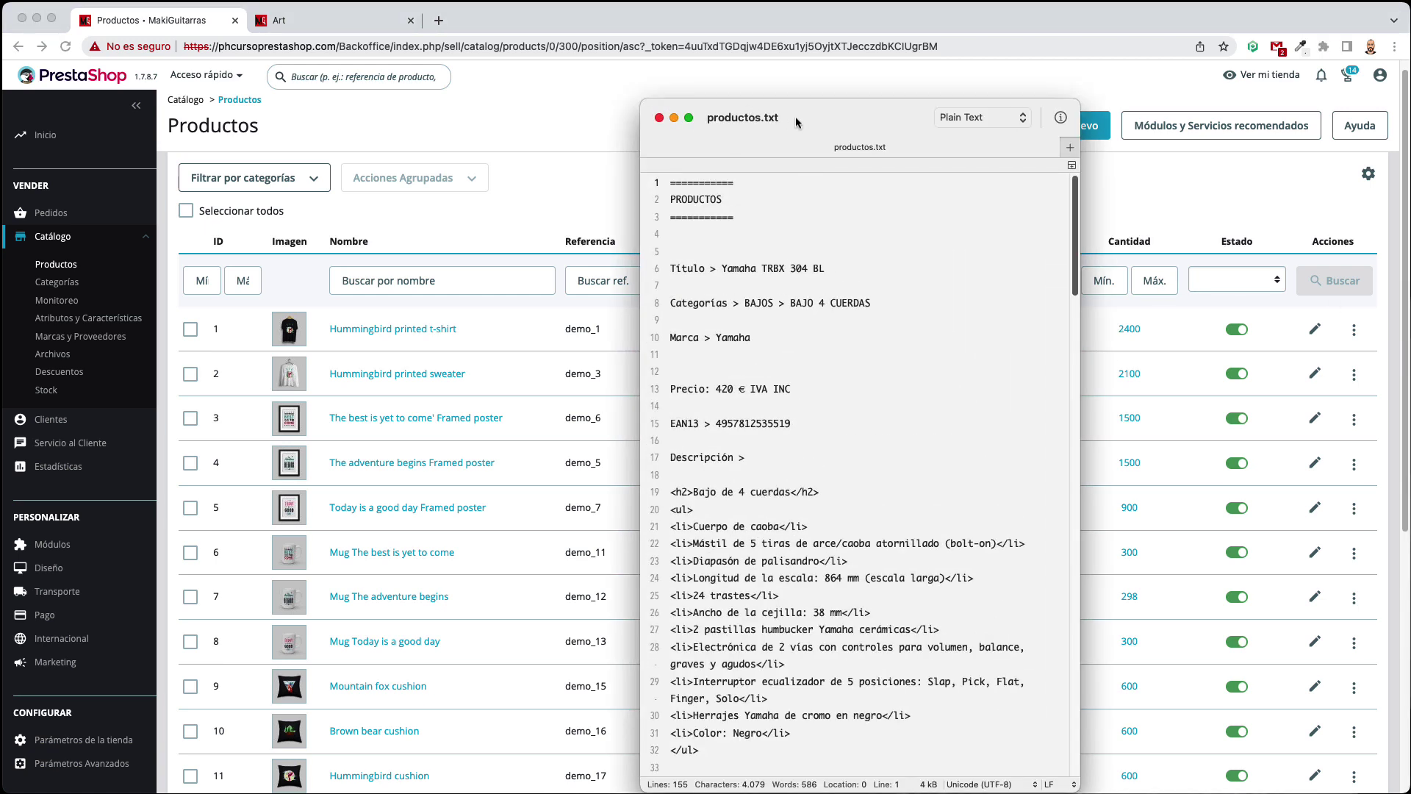
pyautogui.moveTo(825, 115); pyautogui.dragTo(783, 103)
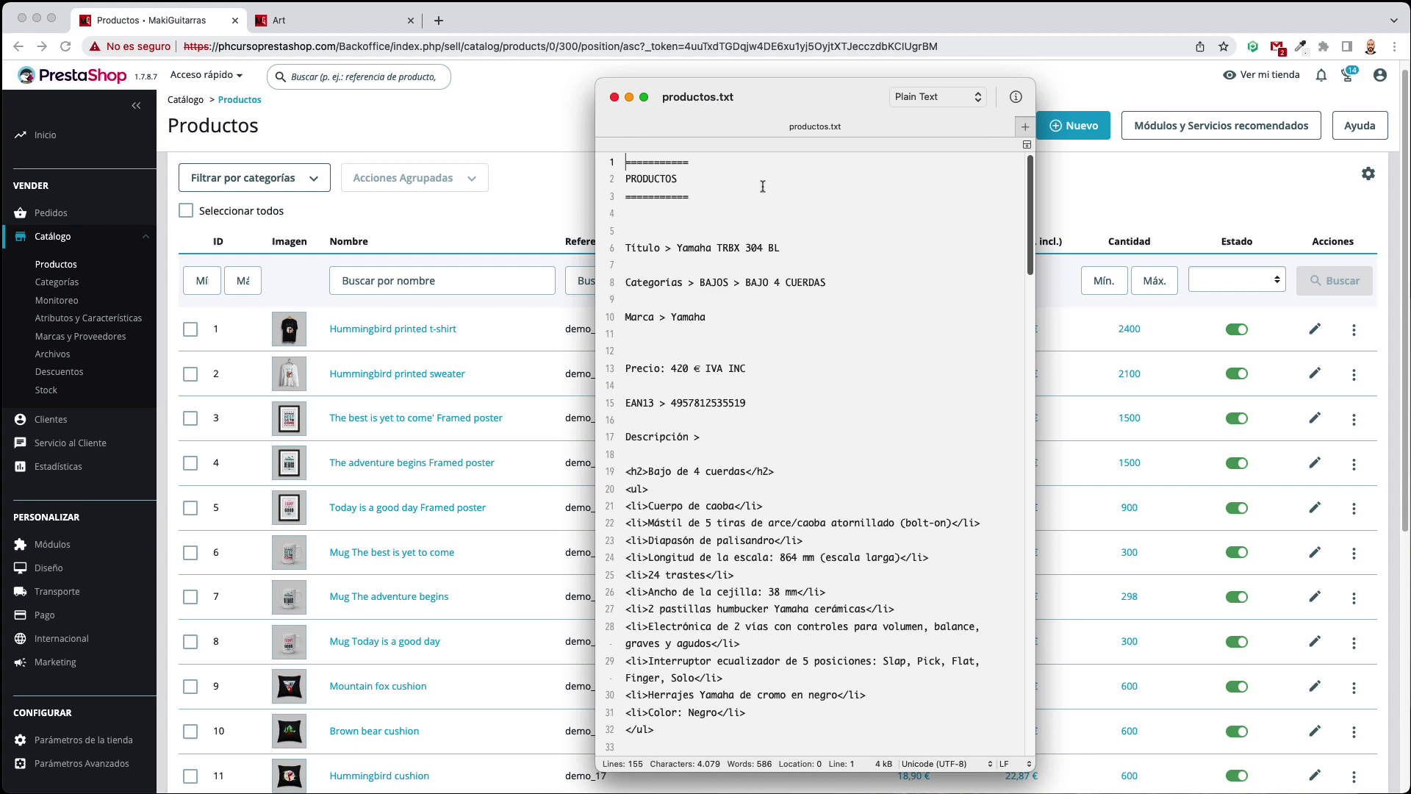
pyautogui.click(637, 246)
pyautogui.scroll(-10, 728, 345)
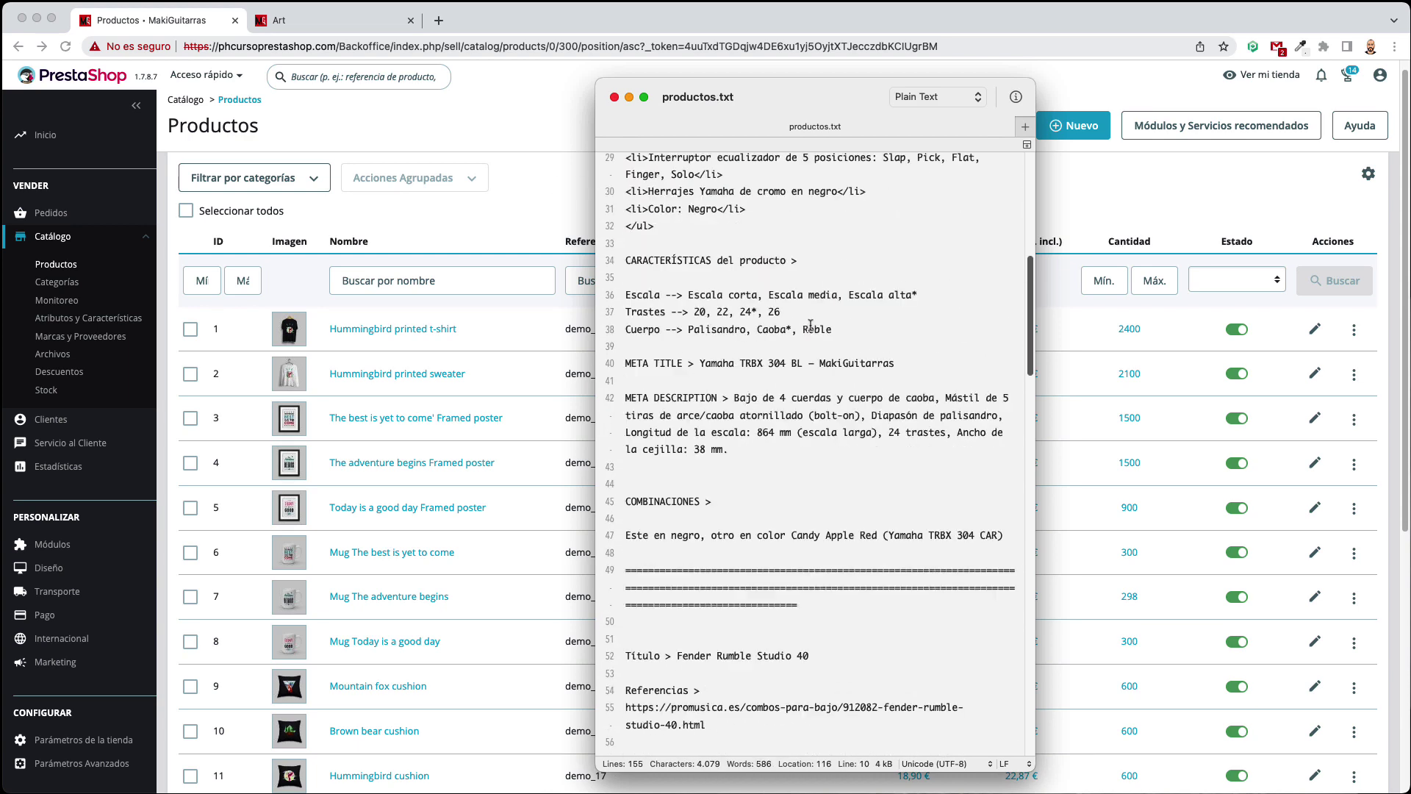
# Finish reviewing the Yamaha entry in productos.txt, put the file away and create a new catalog product
pyautogui.scroll(-5, 815, 319)
pyautogui.scroll(15, 812, 309)
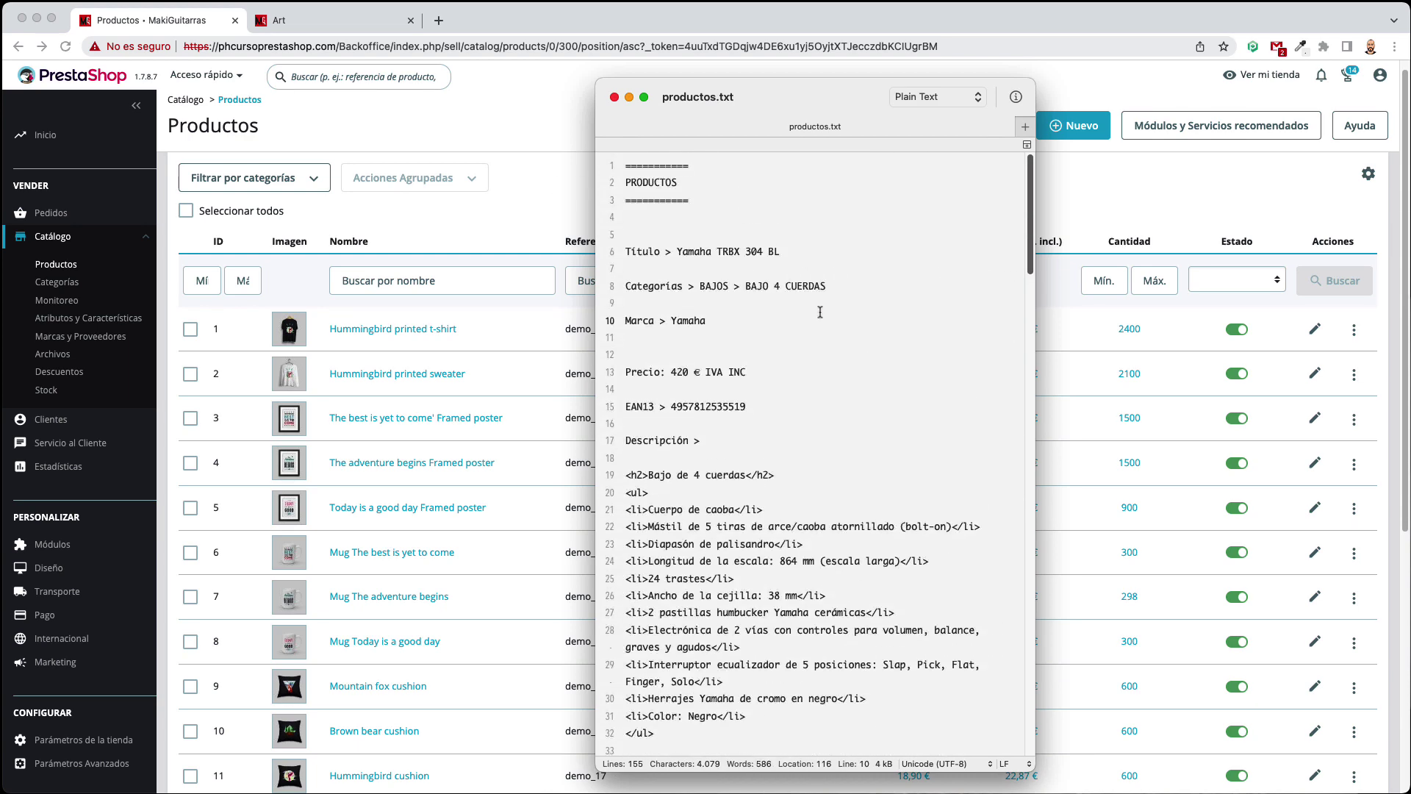
pyautogui.doubleClick(676, 97)
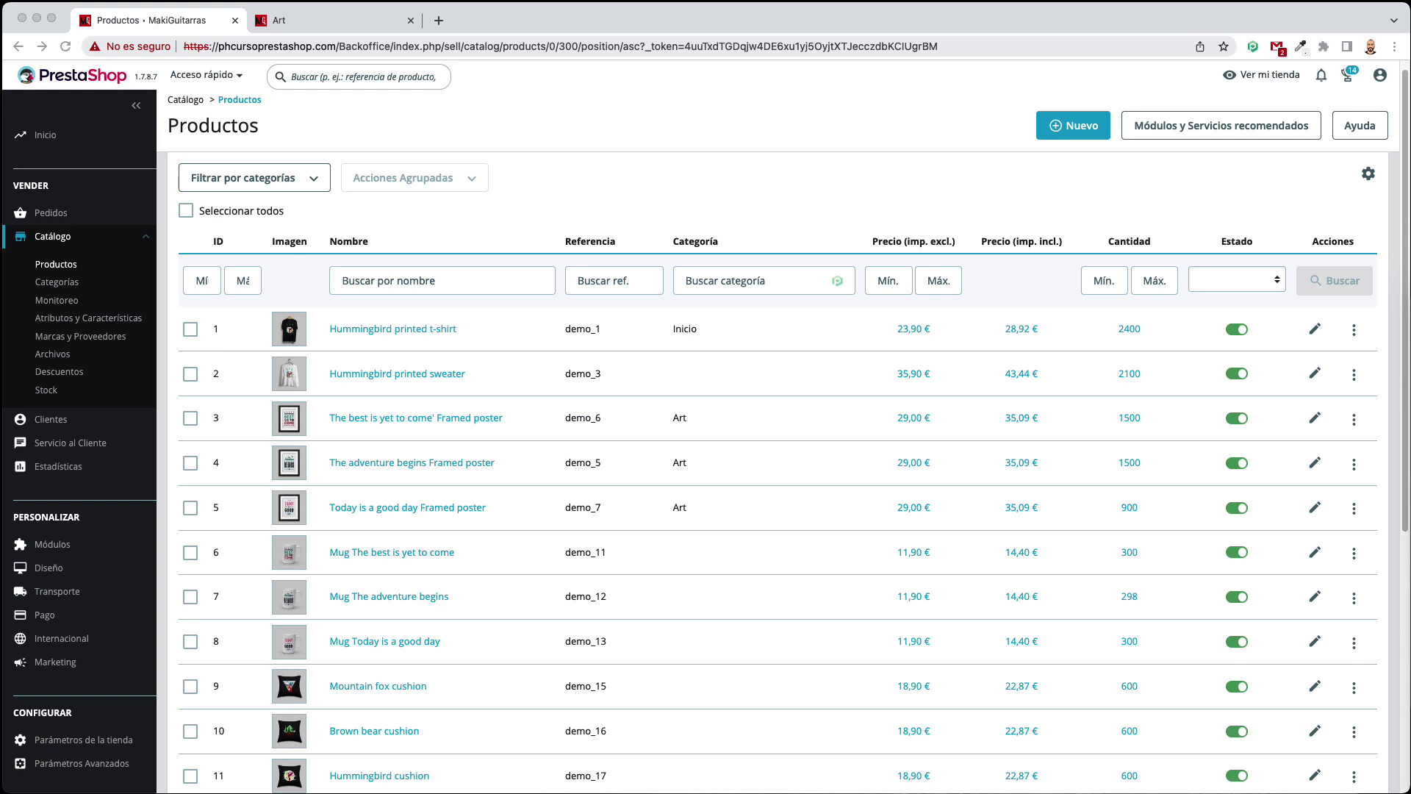
pyautogui.click(694, 159)
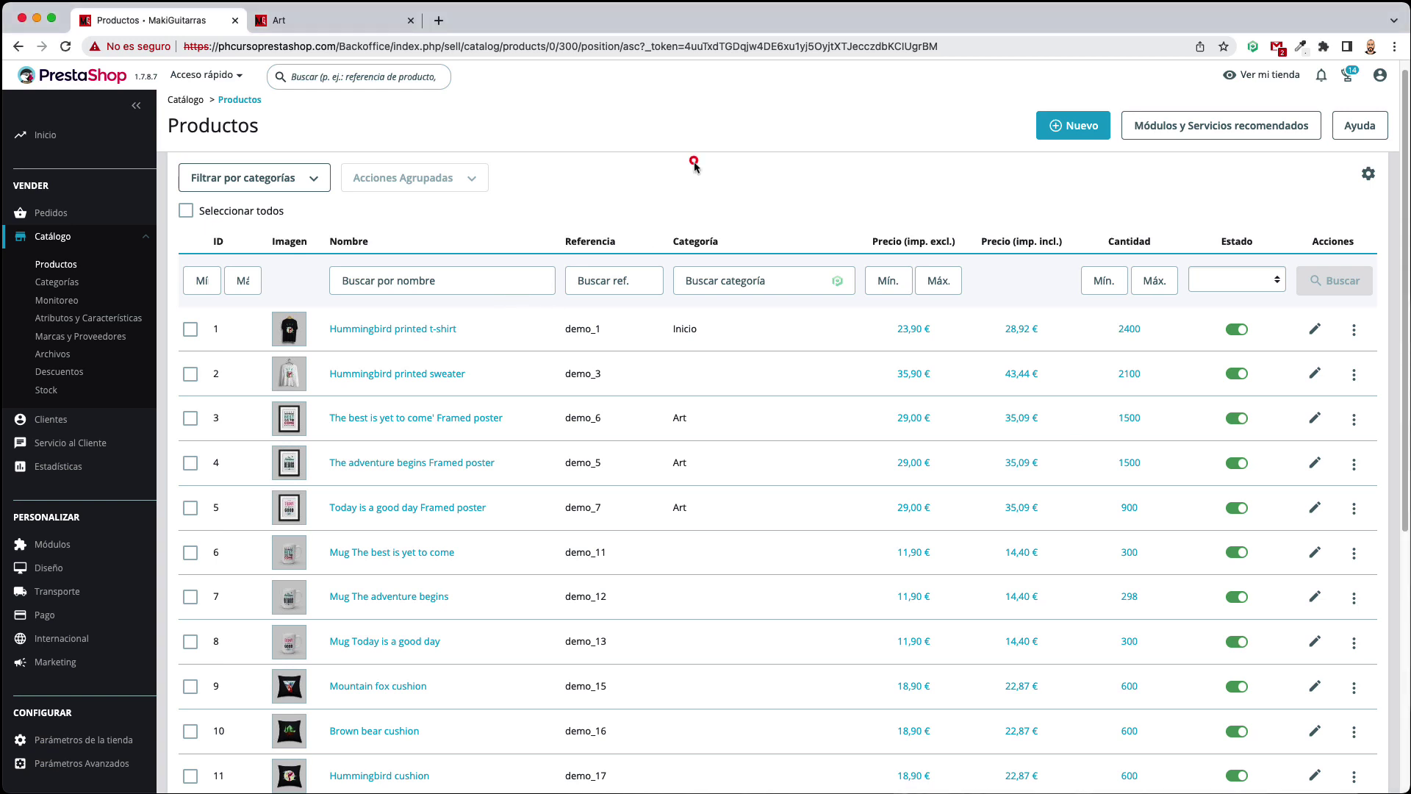
pyautogui.click(1045, 128)
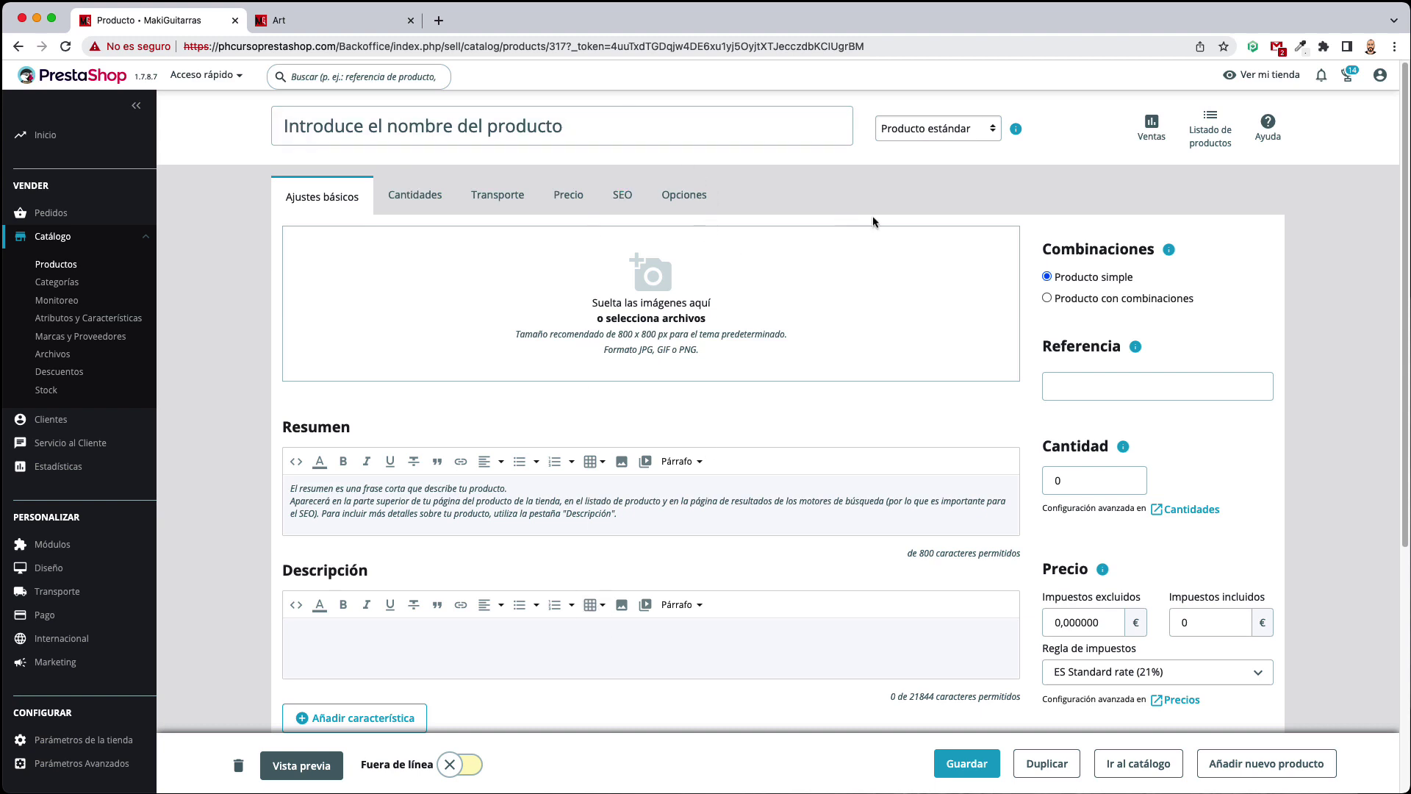
# View the available product types, leaving Producto estándar selected
pyautogui.click(895, 130)
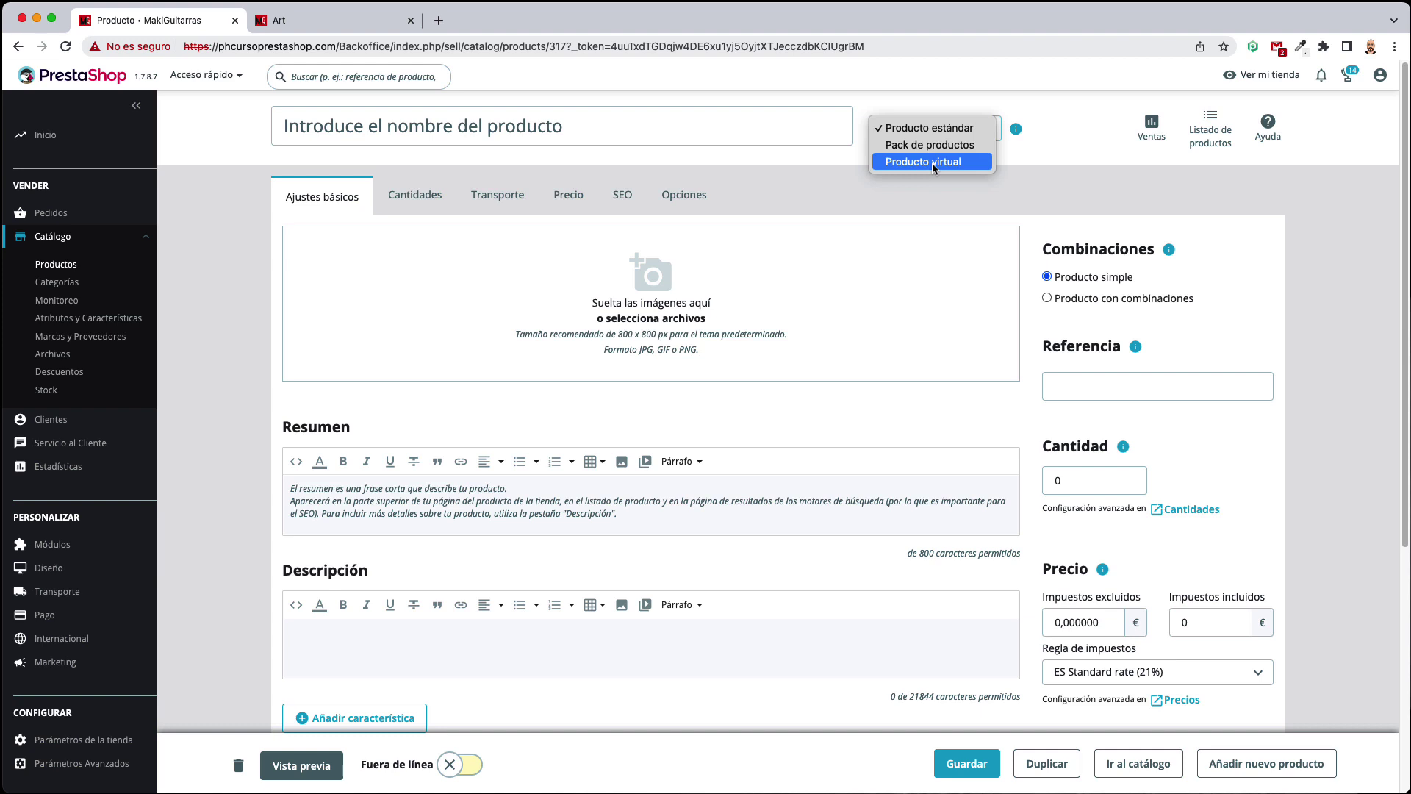
pyautogui.click(875, 187)
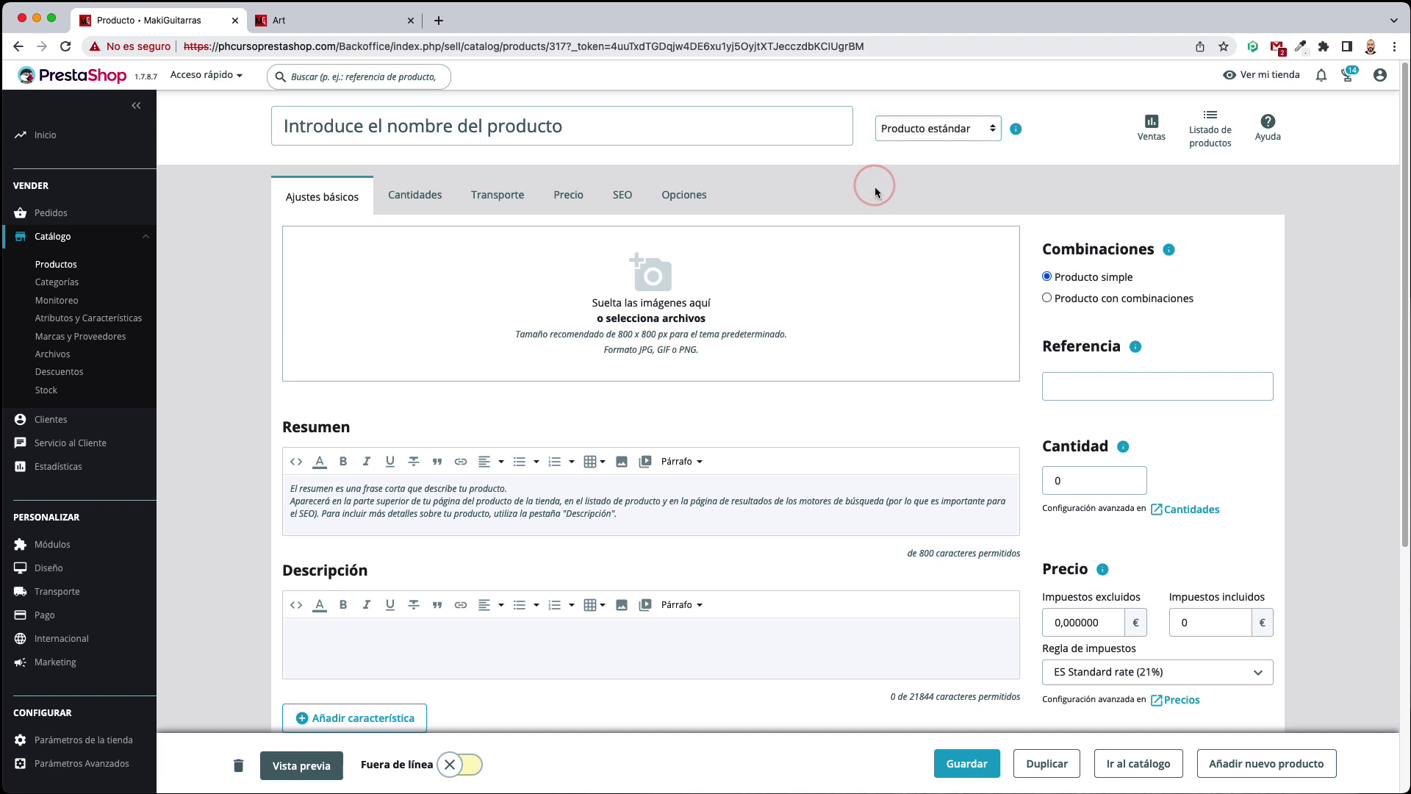
pyautogui.click(1079, 219)
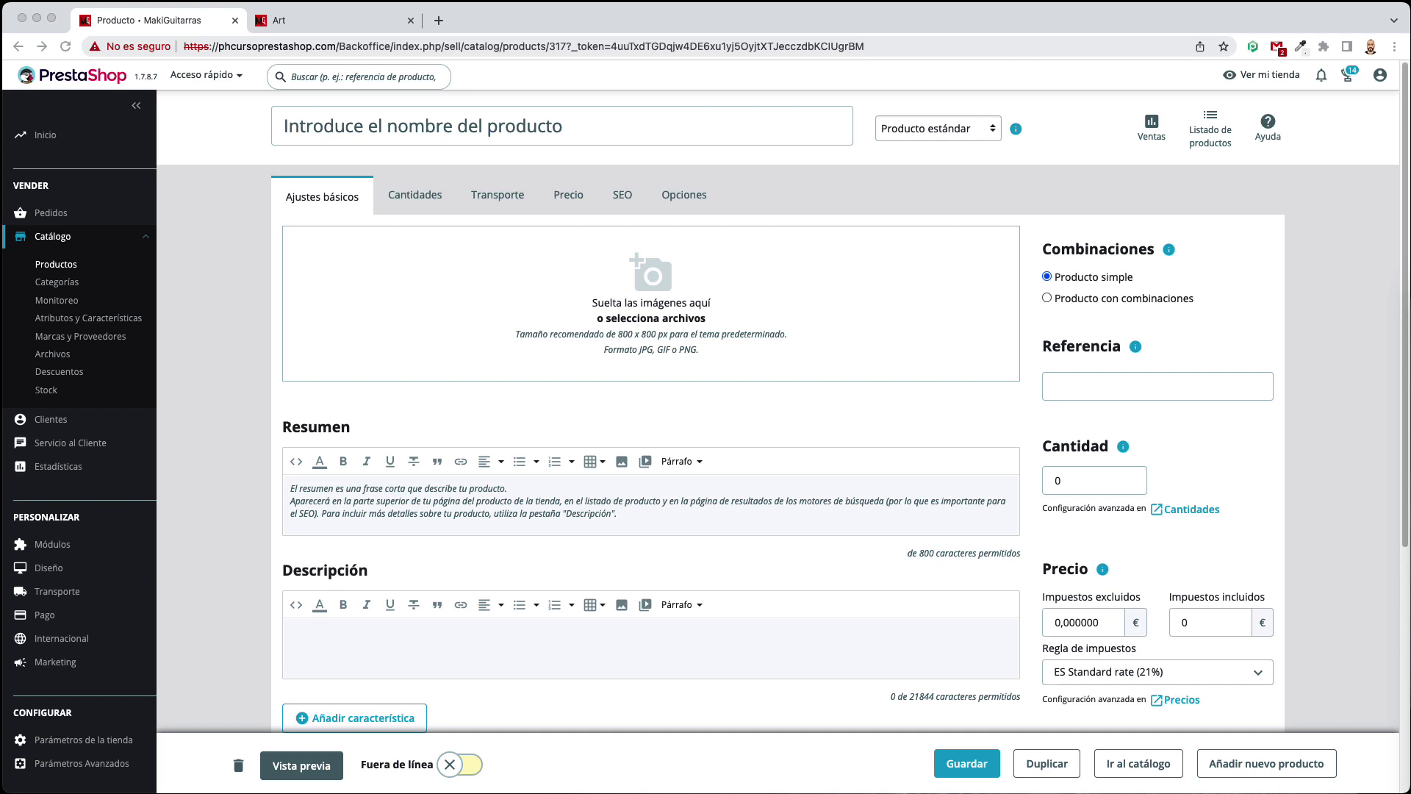
# Name the new product Yamaha TRBX 304 BL
pyautogui.click(568, 111)
pyautogui.write('Yamaha TRBX 304 BL')
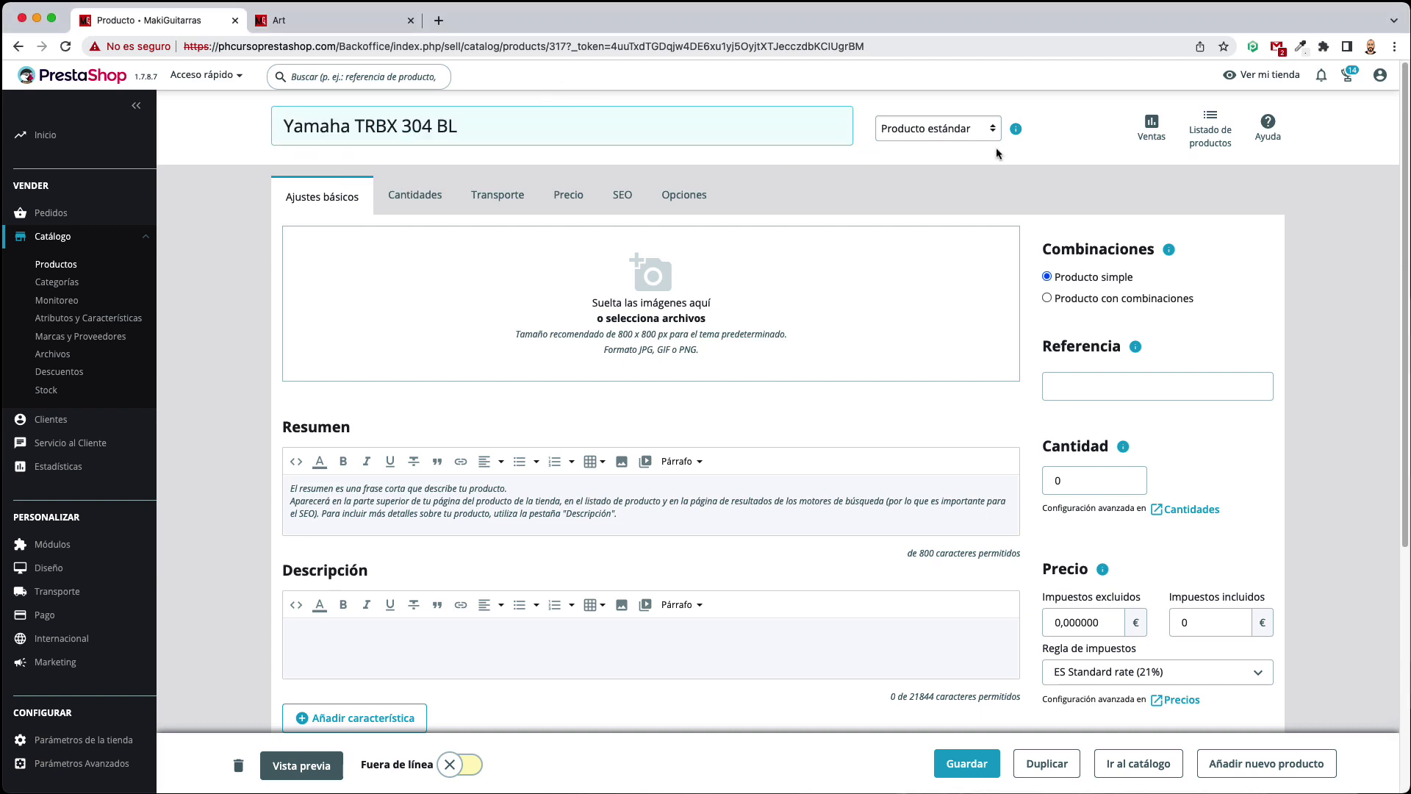
pyautogui.click(1062, 175)
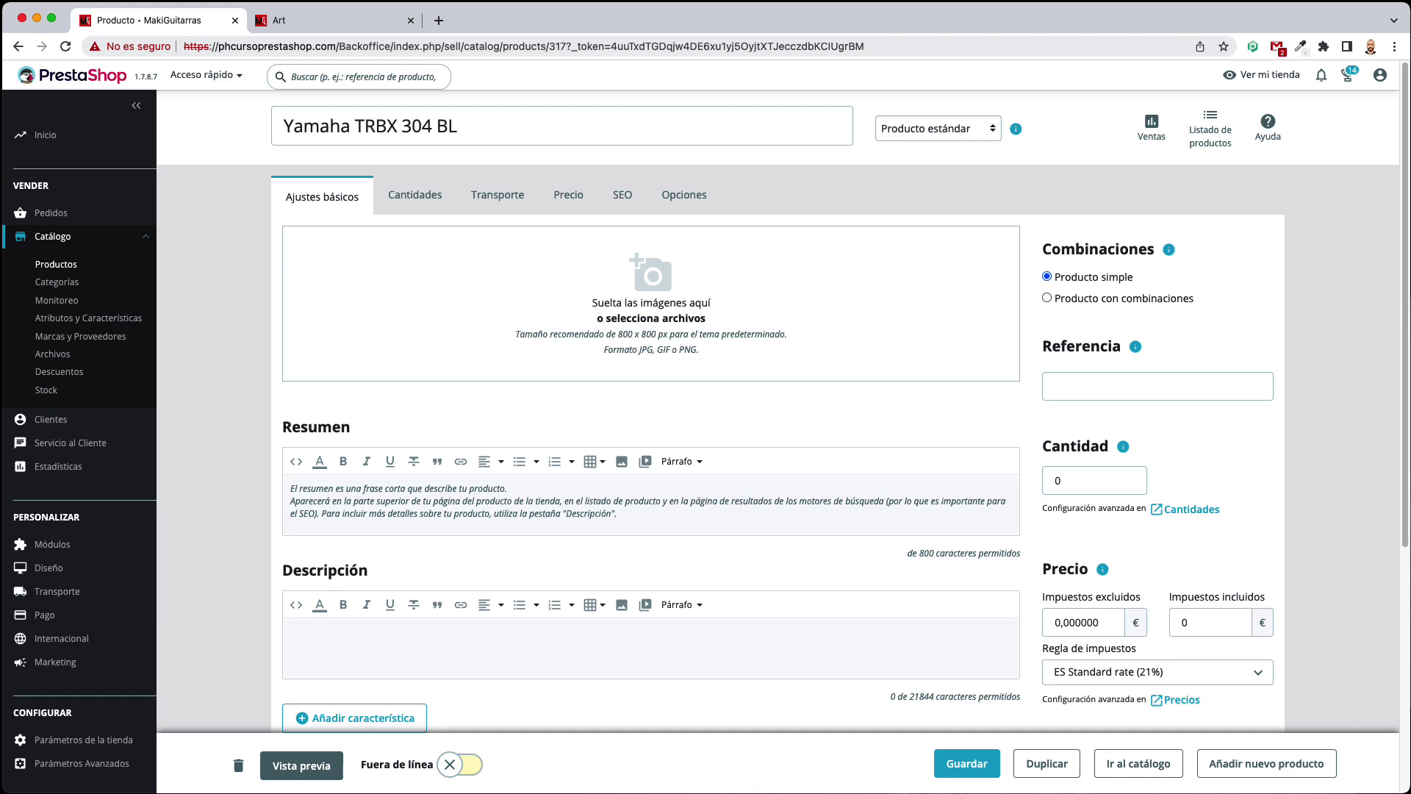
pyautogui.click(496, 283)
pyautogui.click(513, 297)
pyautogui.click(553, 335)
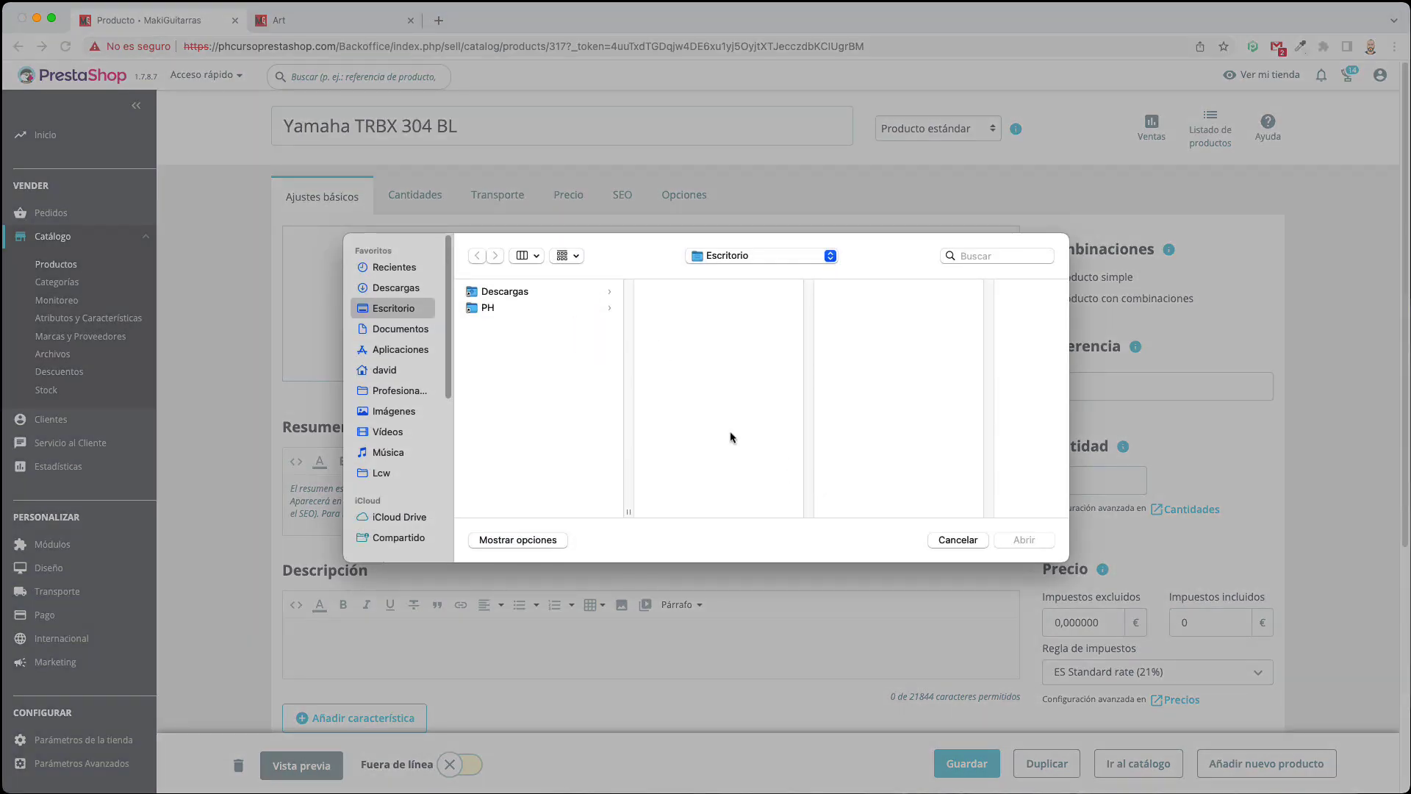
pyautogui.click(958, 539)
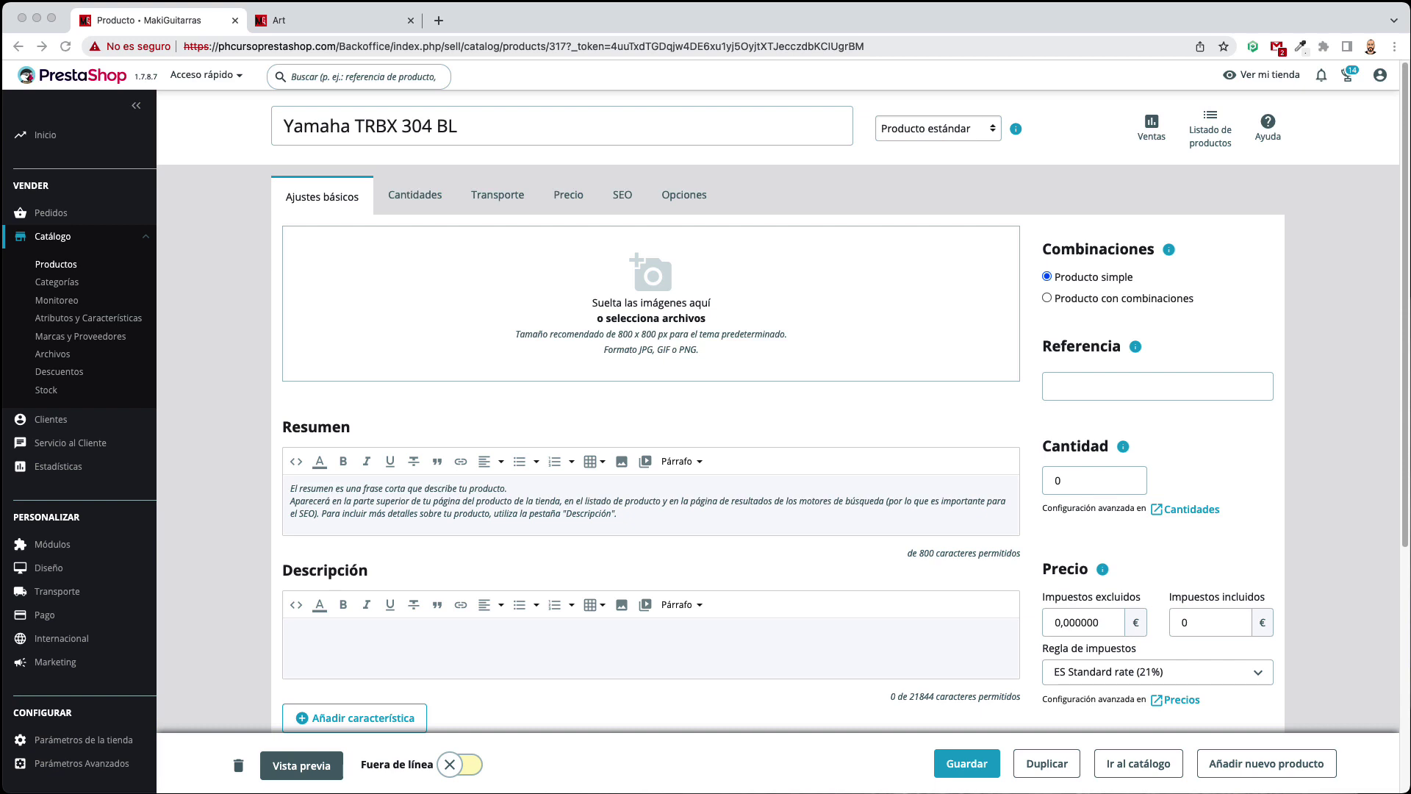
# Add the images yamaha-trbx-304-bl-01.jpg through yamaha-trbx-304-bl-04.jpg from Finder's yamaha-trbx-304-bl-car folder to the product's image area
pyautogui.moveTo(1221, 211); pyautogui.dragTo(1020, 202)
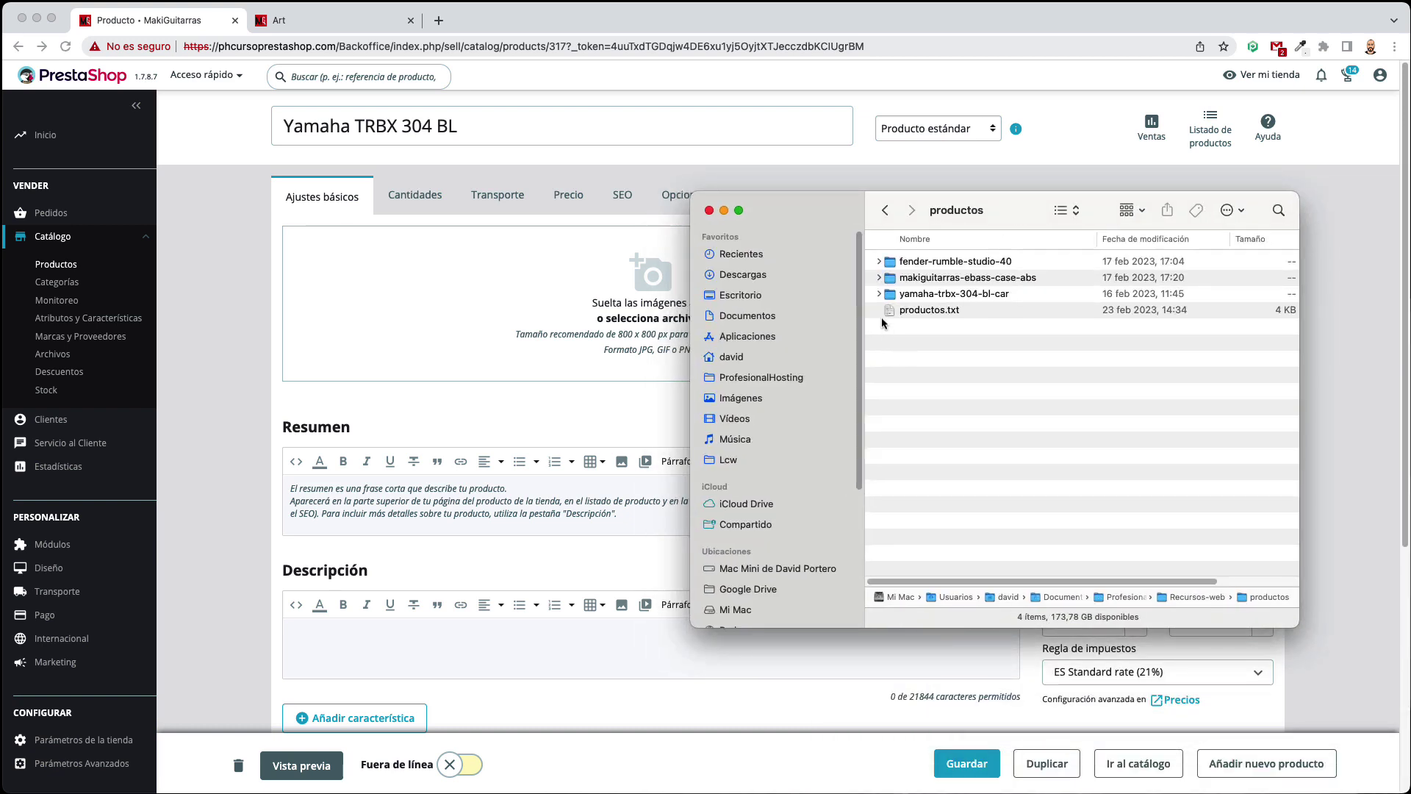
pyautogui.doubleClick(934, 294)
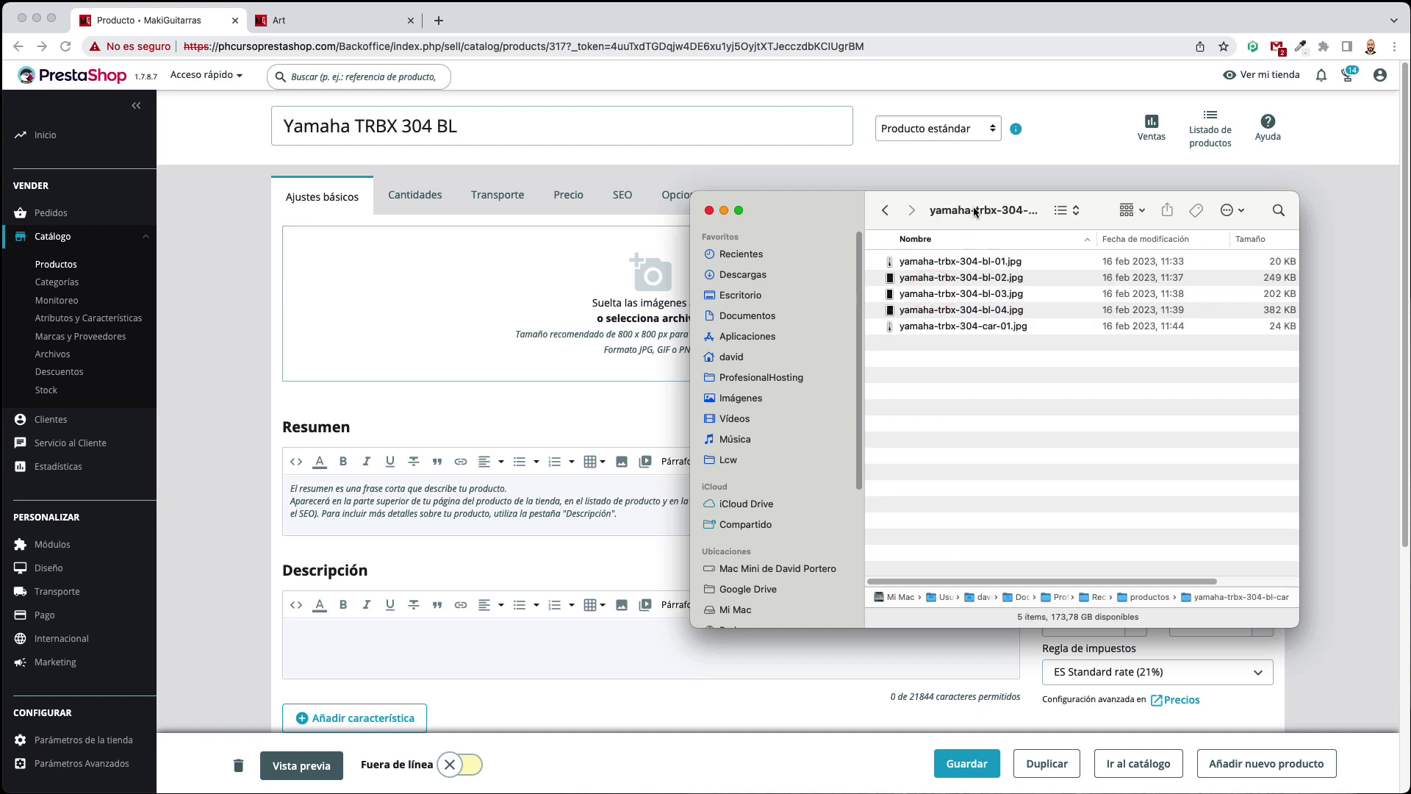
pyautogui.click(975, 261)
pyautogui.click(975, 277)
pyautogui.click(971, 294)
pyautogui.click(969, 312)
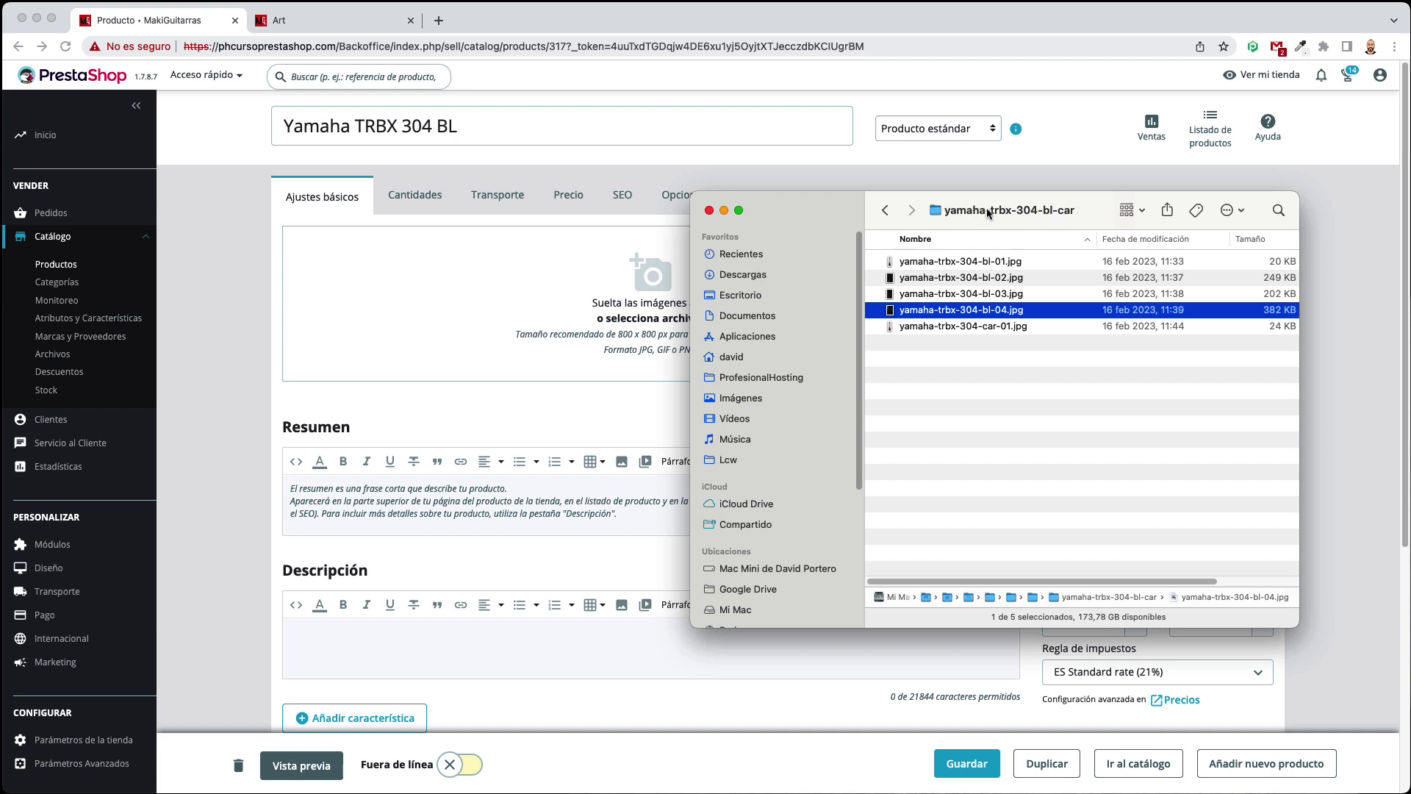
pyautogui.moveTo(988, 213); pyautogui.dragTo(1169, 317)
pyautogui.click(1123, 368)
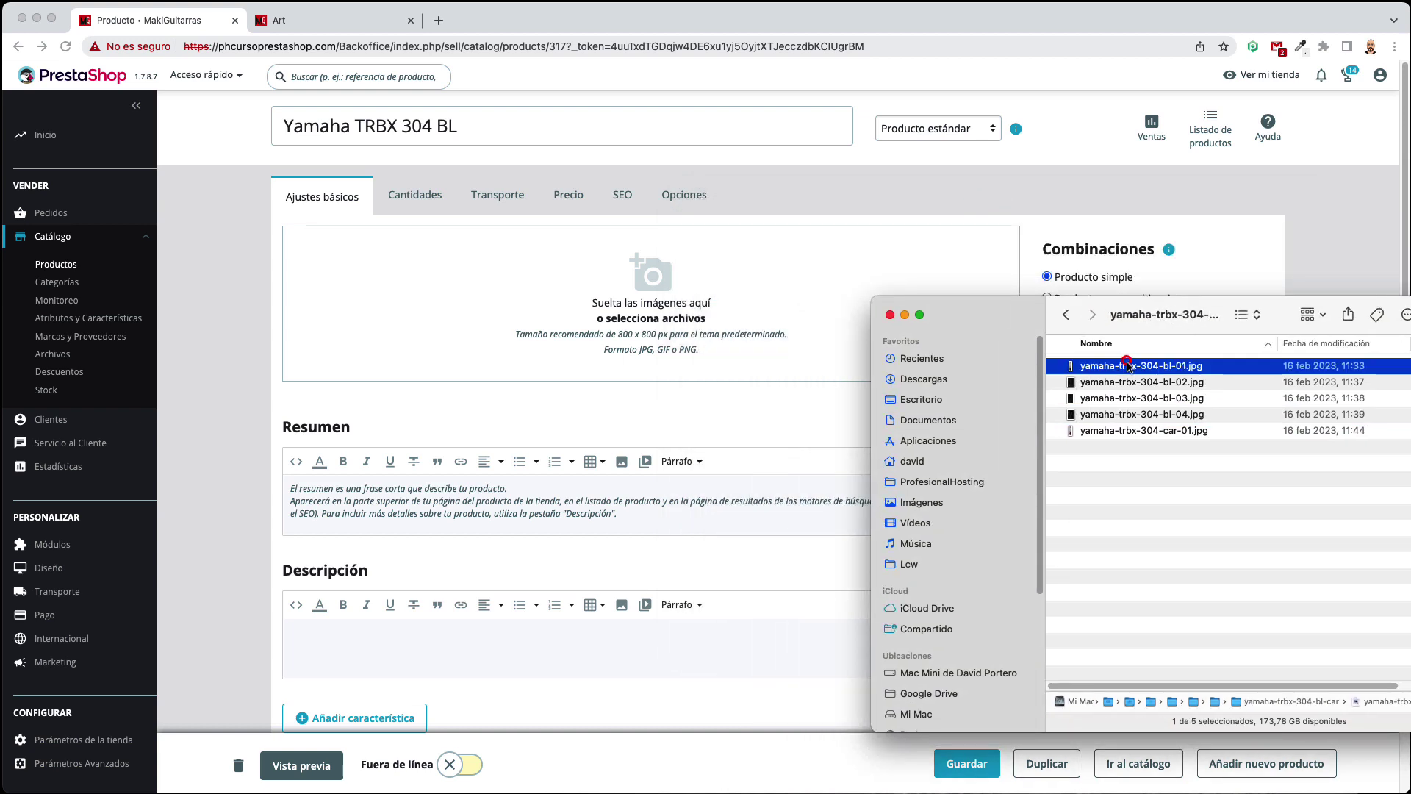
pyautogui.keyDown('shift'); pyautogui.click(1136, 415); pyautogui.keyUp('shift')
pyautogui.moveTo(1138, 384); pyautogui.dragTo(652, 311)
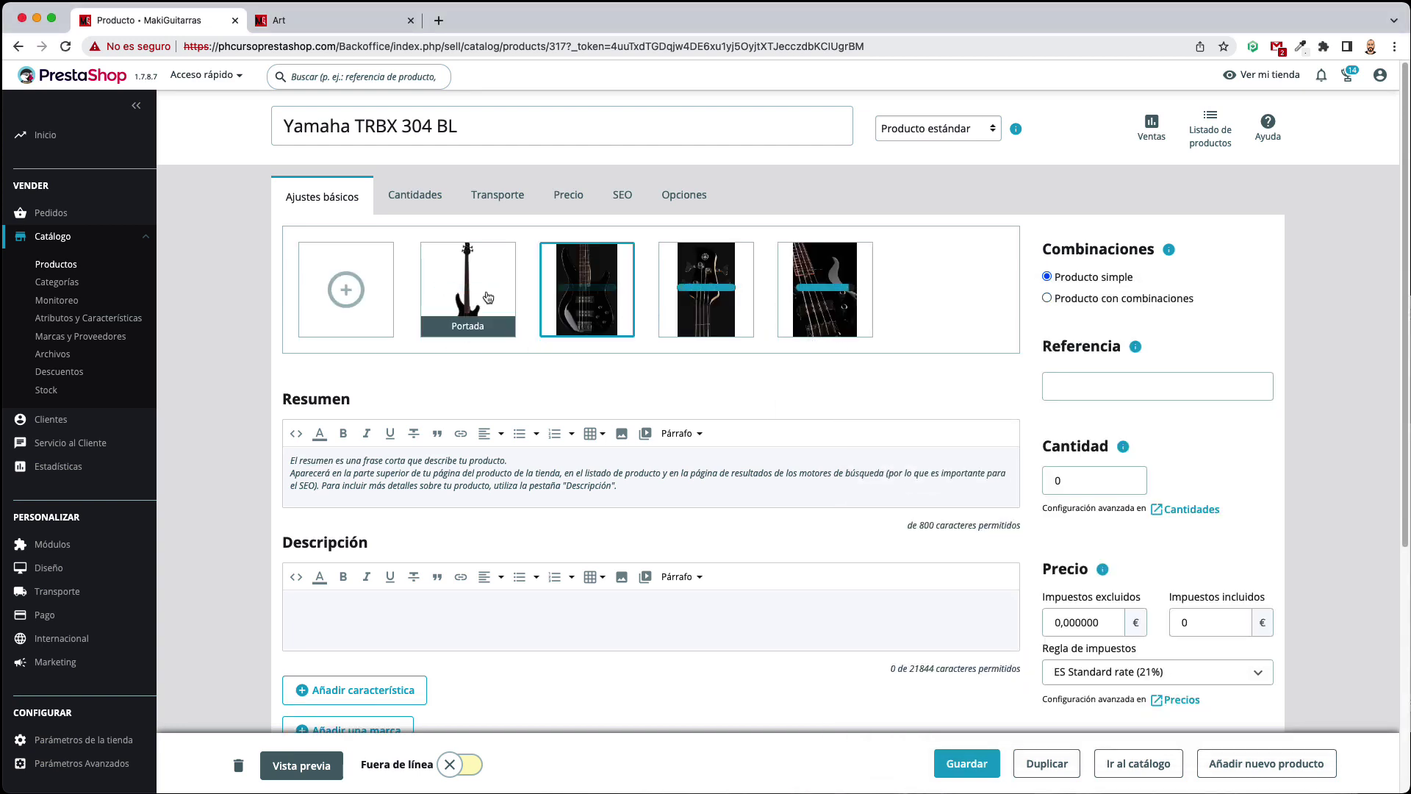
# Examine the cover and caption settings of the second product image and of the cover image
pyautogui.click(592, 311)
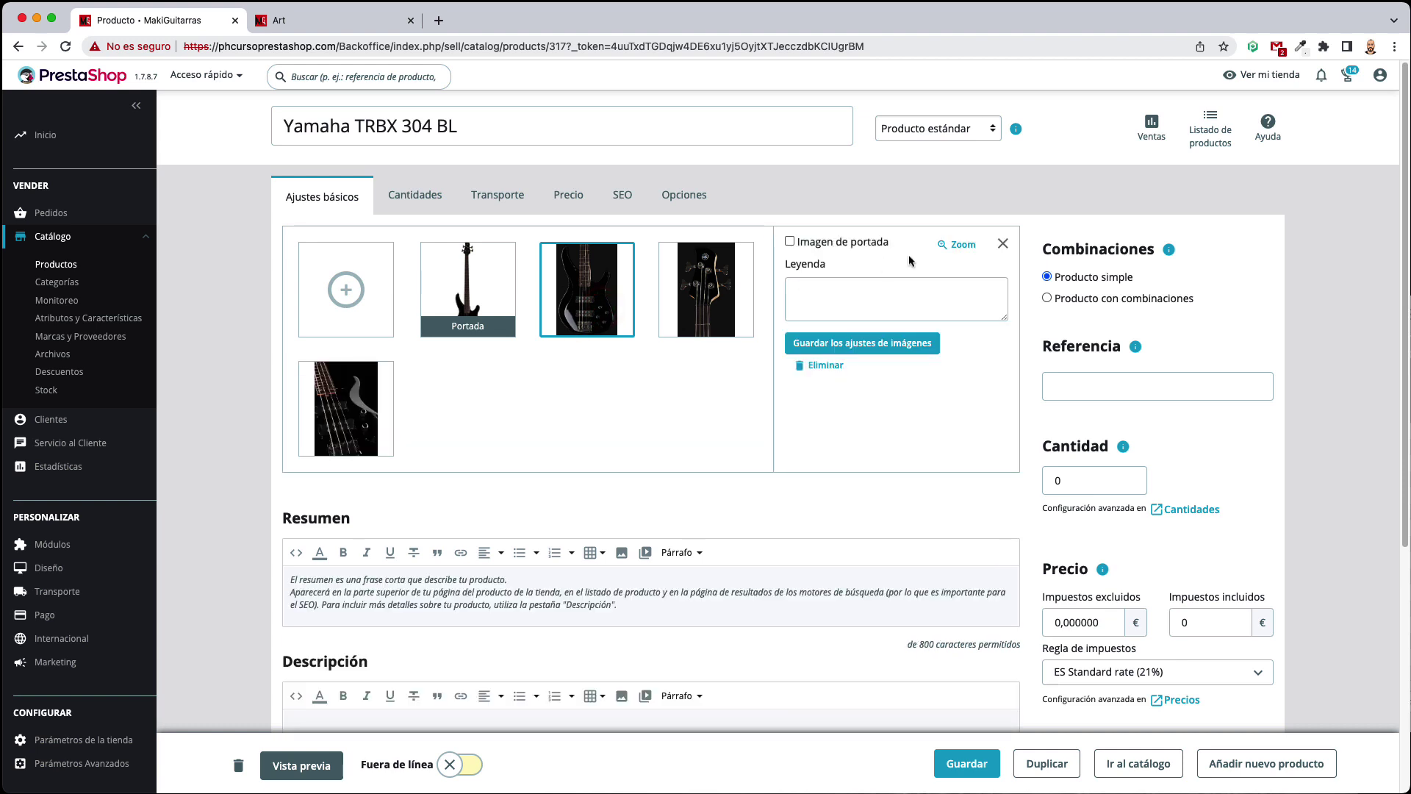
pyautogui.click(808, 291)
pyautogui.click(458, 276)
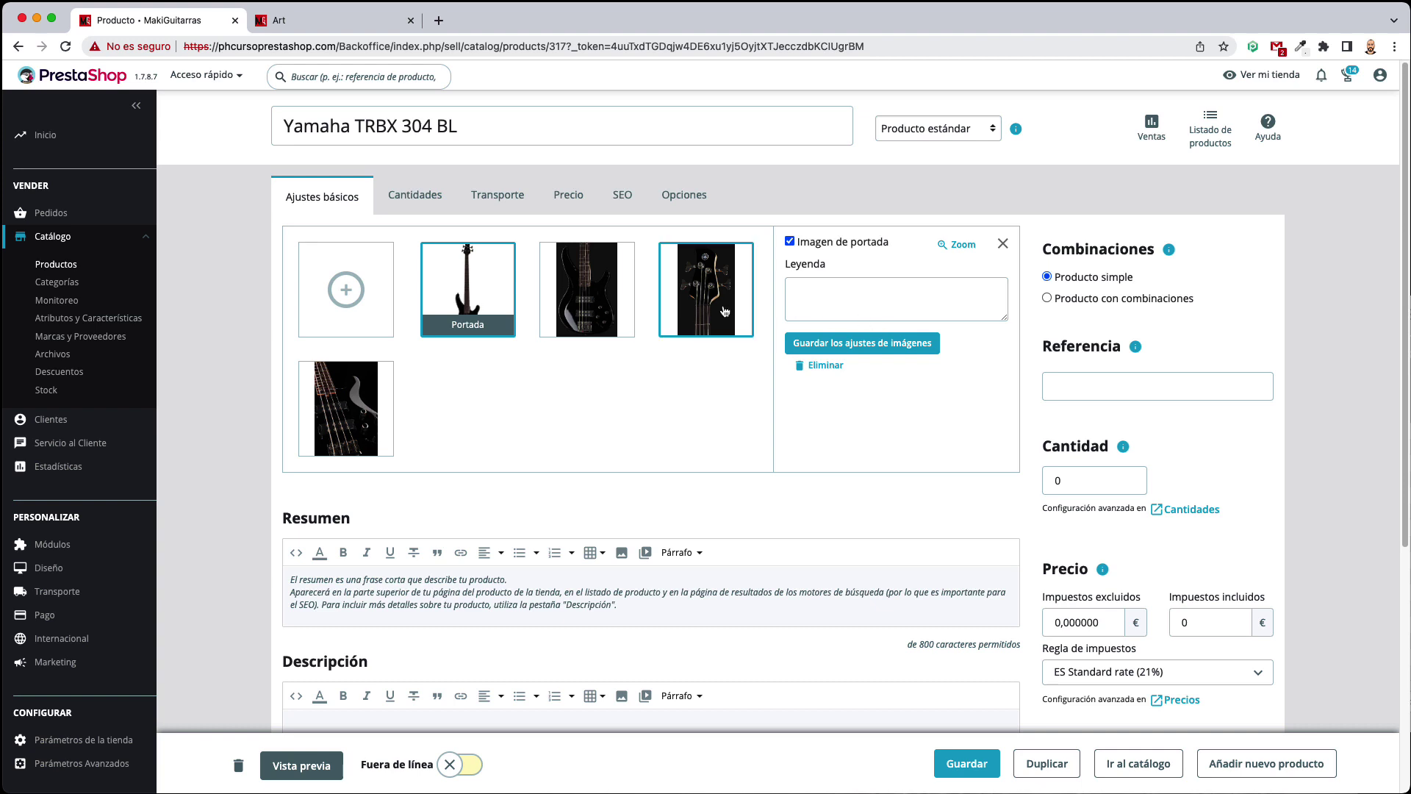
pyautogui.click(836, 342)
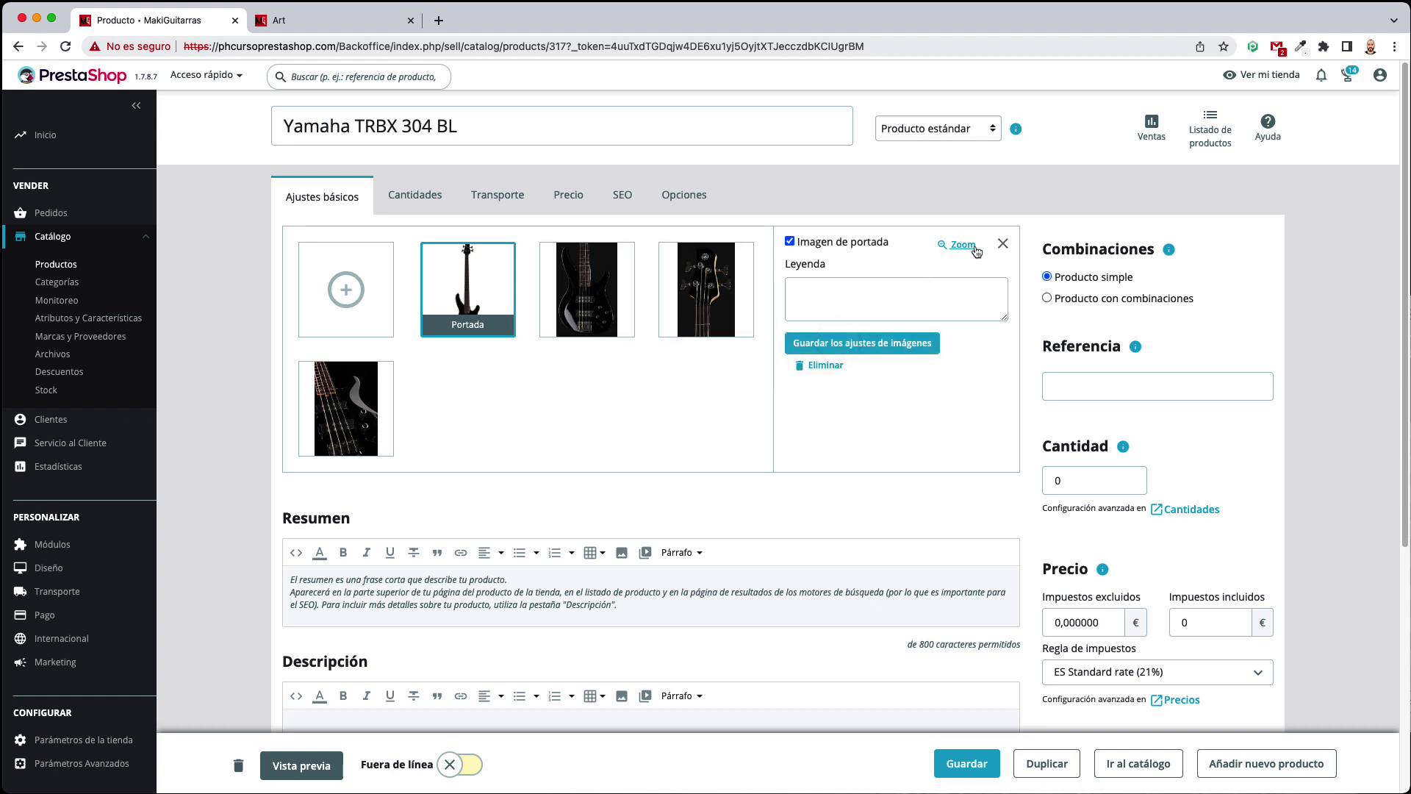
pyautogui.click(1003, 244)
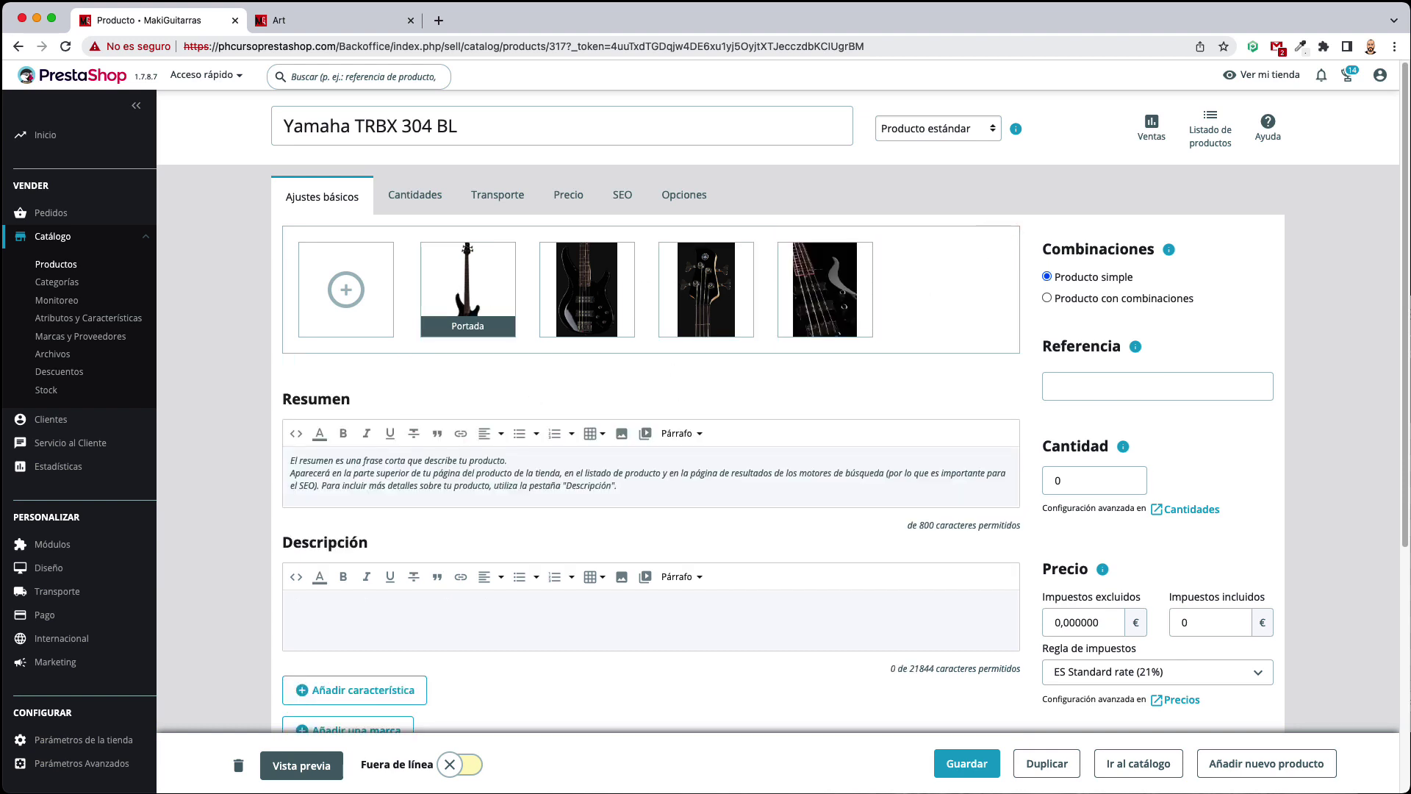
# Close the Finder window holding the product images and return to the product form
pyautogui.press('super+Tab')
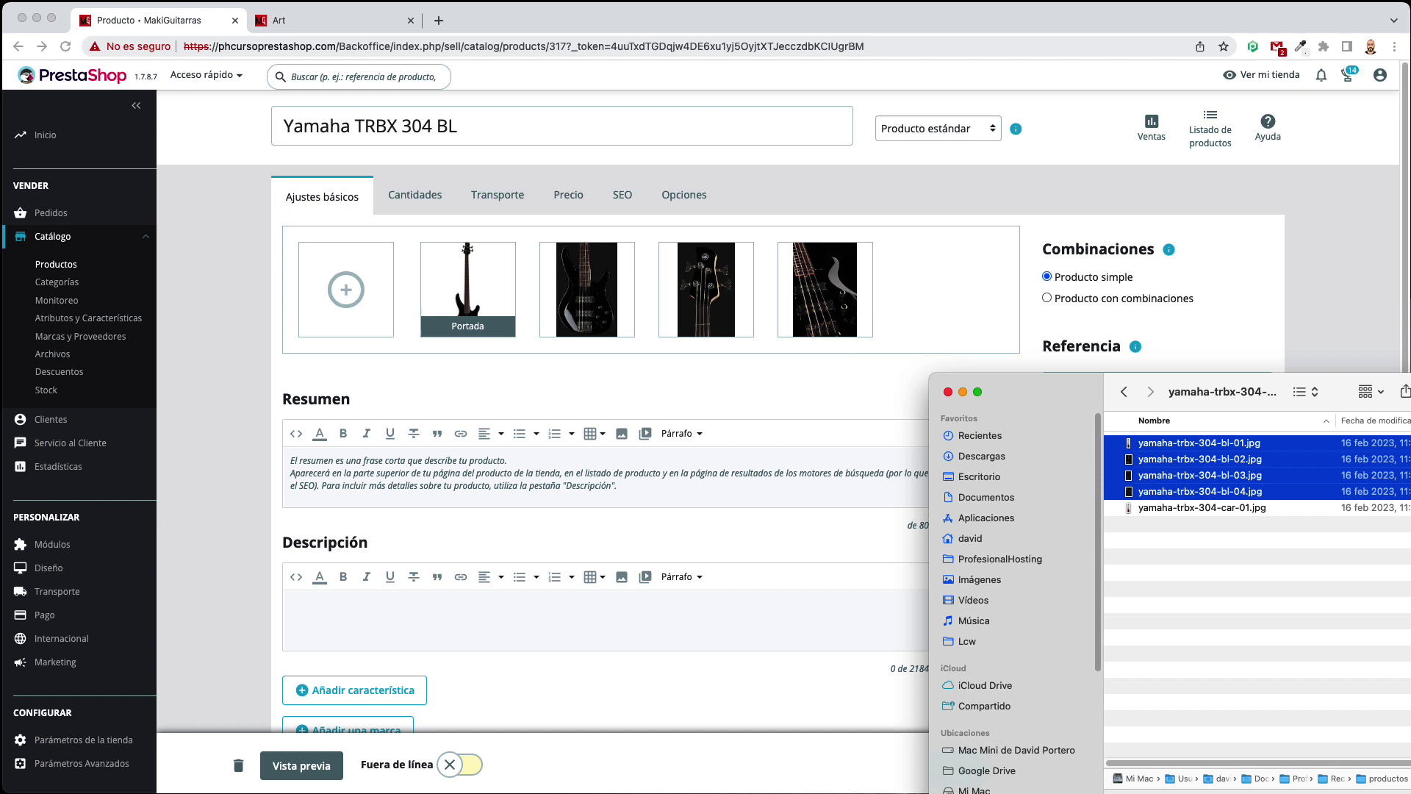
pyautogui.click(945, 391)
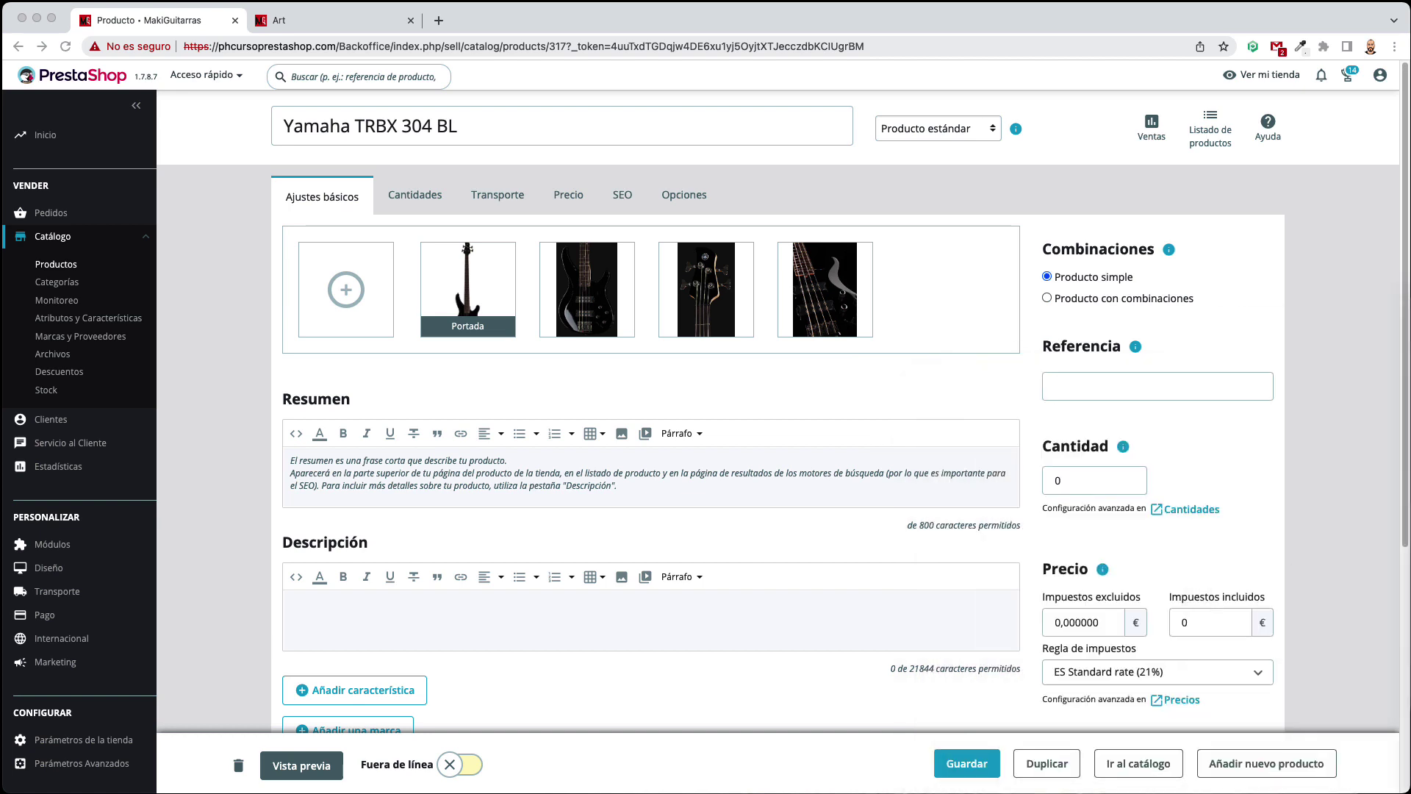
pyautogui.click(669, 387)
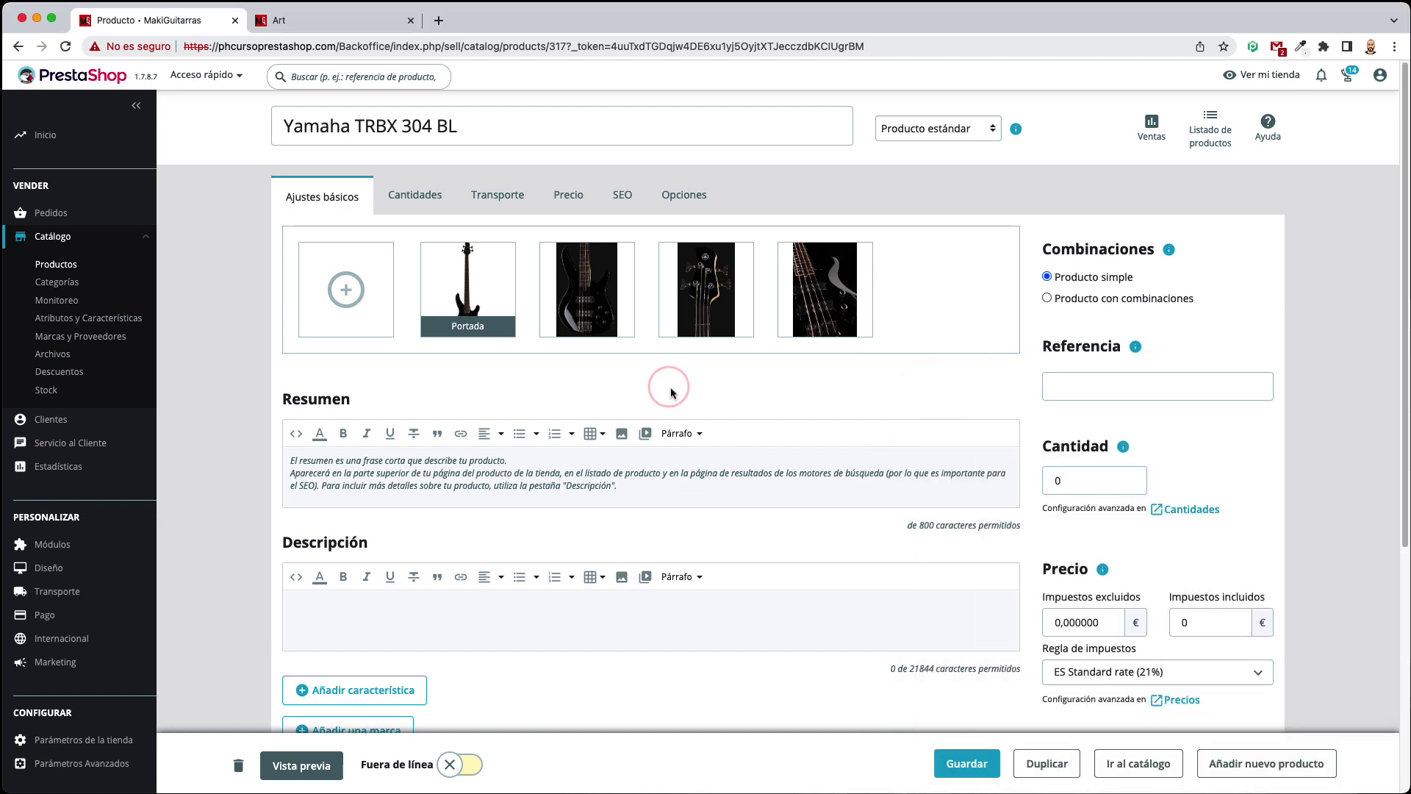
# Insert the HTML from productos.txt into the Descripción source code, with the heading Bajo de 4 cuerdas and its specifications list
pyautogui.press('super+Tab')
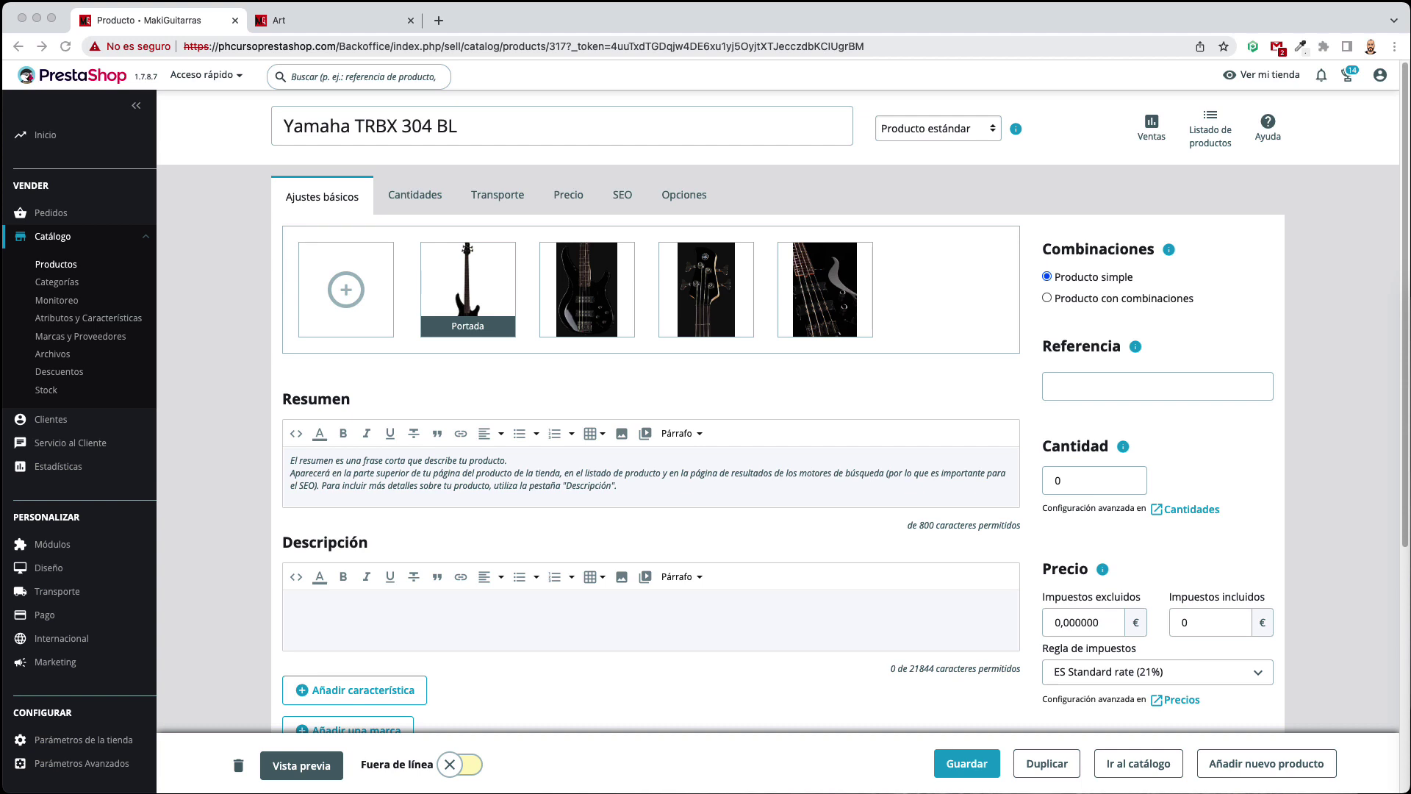
pyautogui.click(909, 375)
pyautogui.click(224, 582)
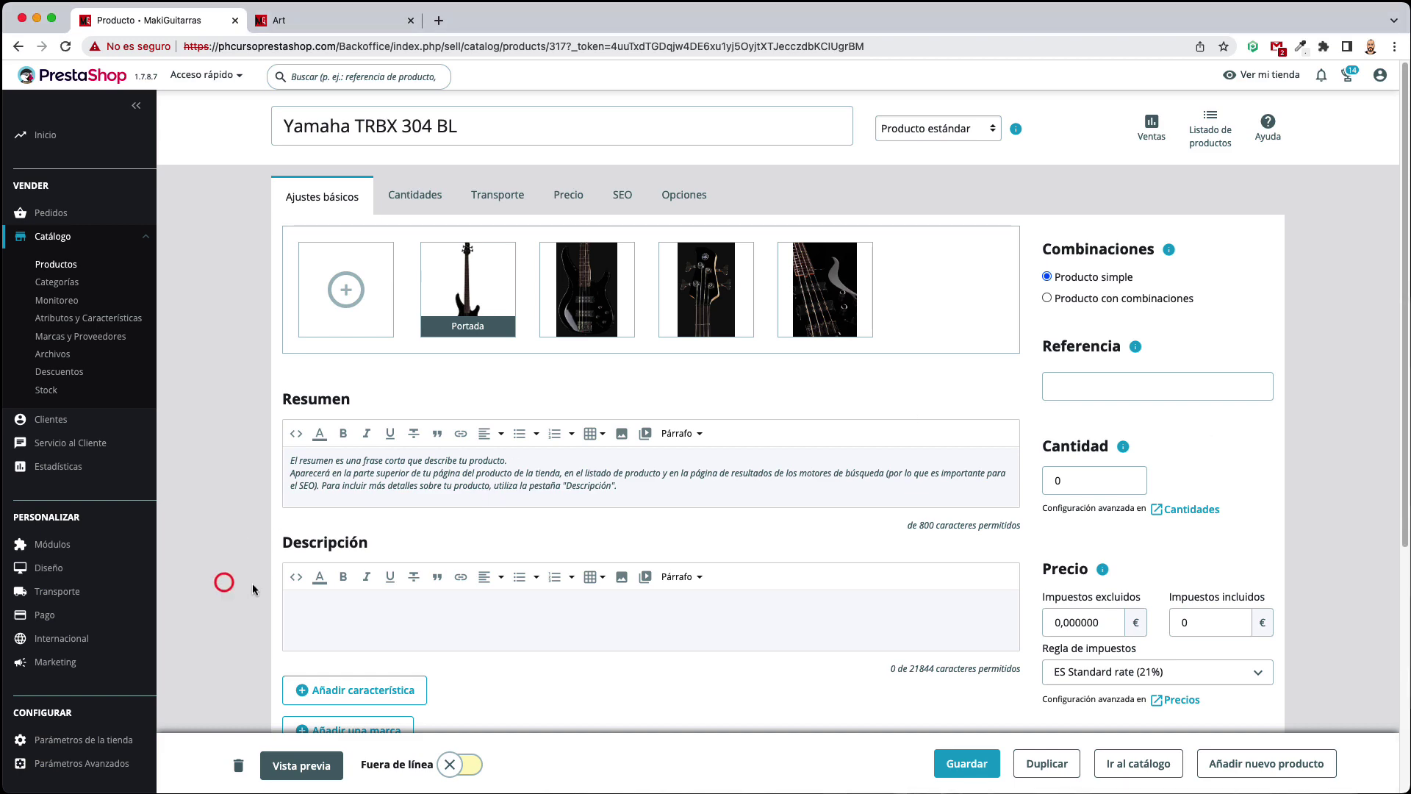
pyautogui.click(300, 577)
pyautogui.click(599, 362)
pyautogui.write('<h2>Bajo de 4 cuerdas</h2> <ul> <li>Cuerpo de caoba</li> <li>Mástil de 5 tiras de arce/caoba atornillado (bolt-on)</li> <li>Diapasón de palisandro</li> <li>Longitud de la escala: 864 mm (escala larga)</li> <li>24 trastes</li> <li>Ancho de la cejilla: 38 mm</li> <li>2 pastillas humbucker Yamaha cerámicas</li> <li>Electrónica de 2 vías con controles para volumen, balance, graves y agudos</li> <li>Interruptor ecualizador de 5 posiciones: Slap, Pick, Flat, Finger, Solo</li> <li>Herrajes Yamaha de cromo en negro</li> <li>Color: Negro</li> </ul>')
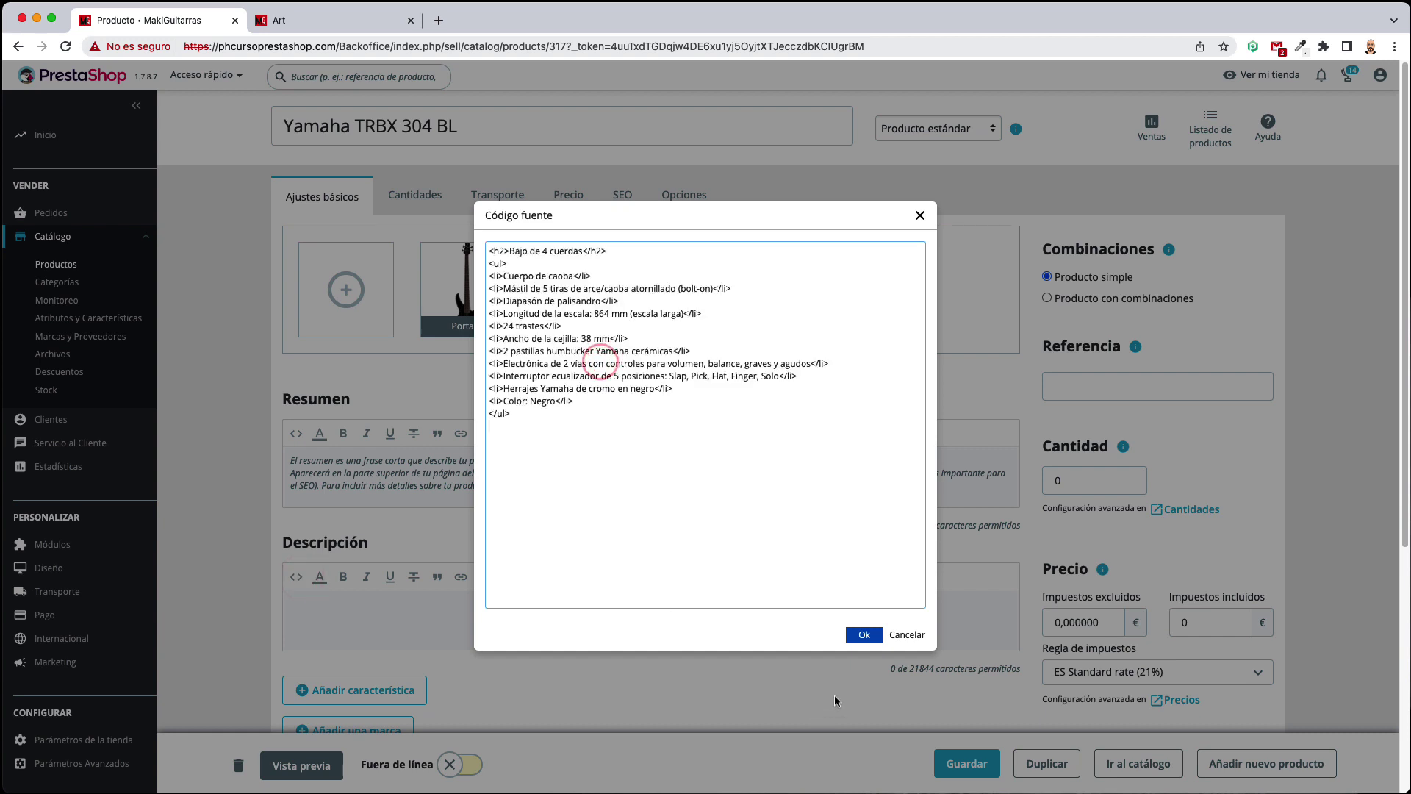
pyautogui.click(864, 634)
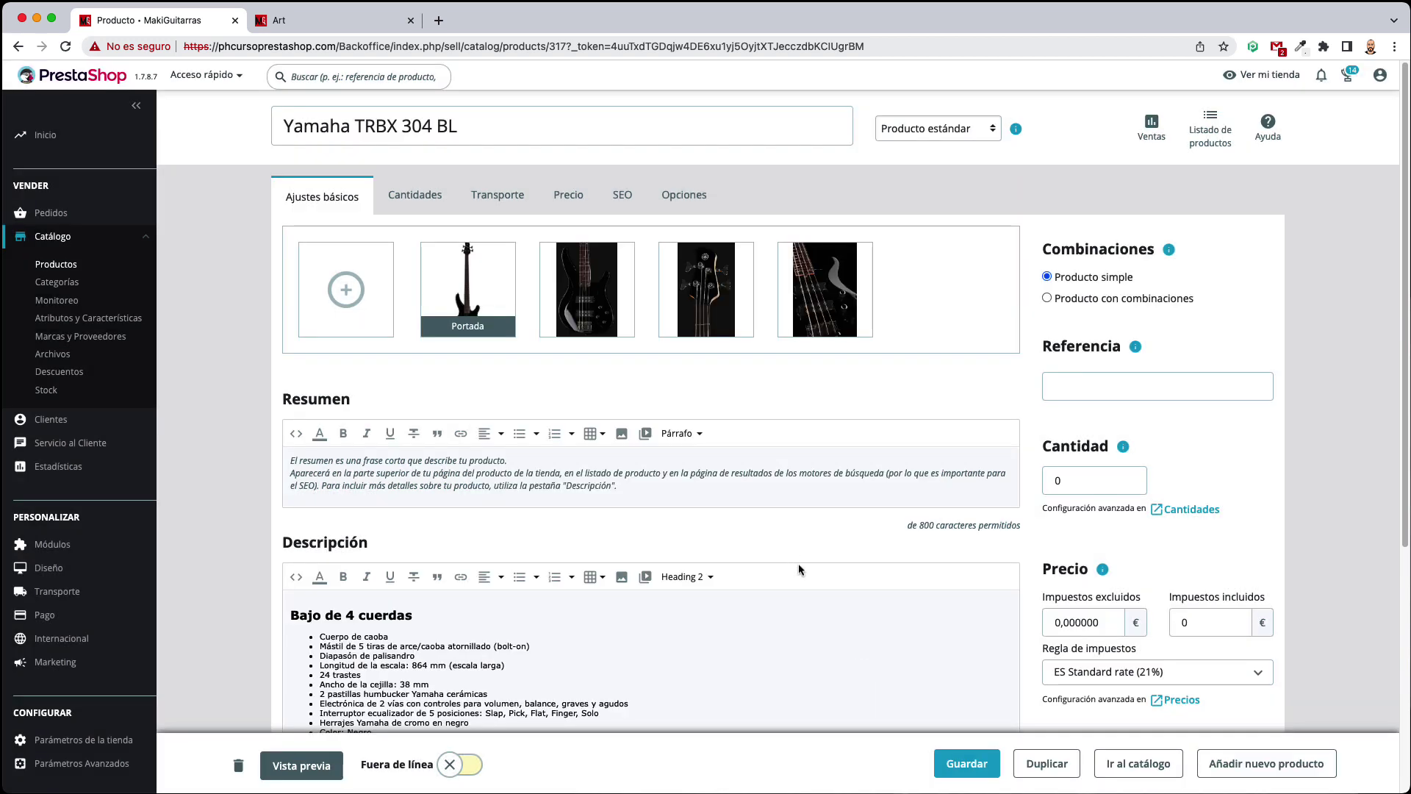
# Enter "Bajo Yamaha de 4 cuerdas." as the product's Resumen
pyautogui.scroll(-3, 798, 563)
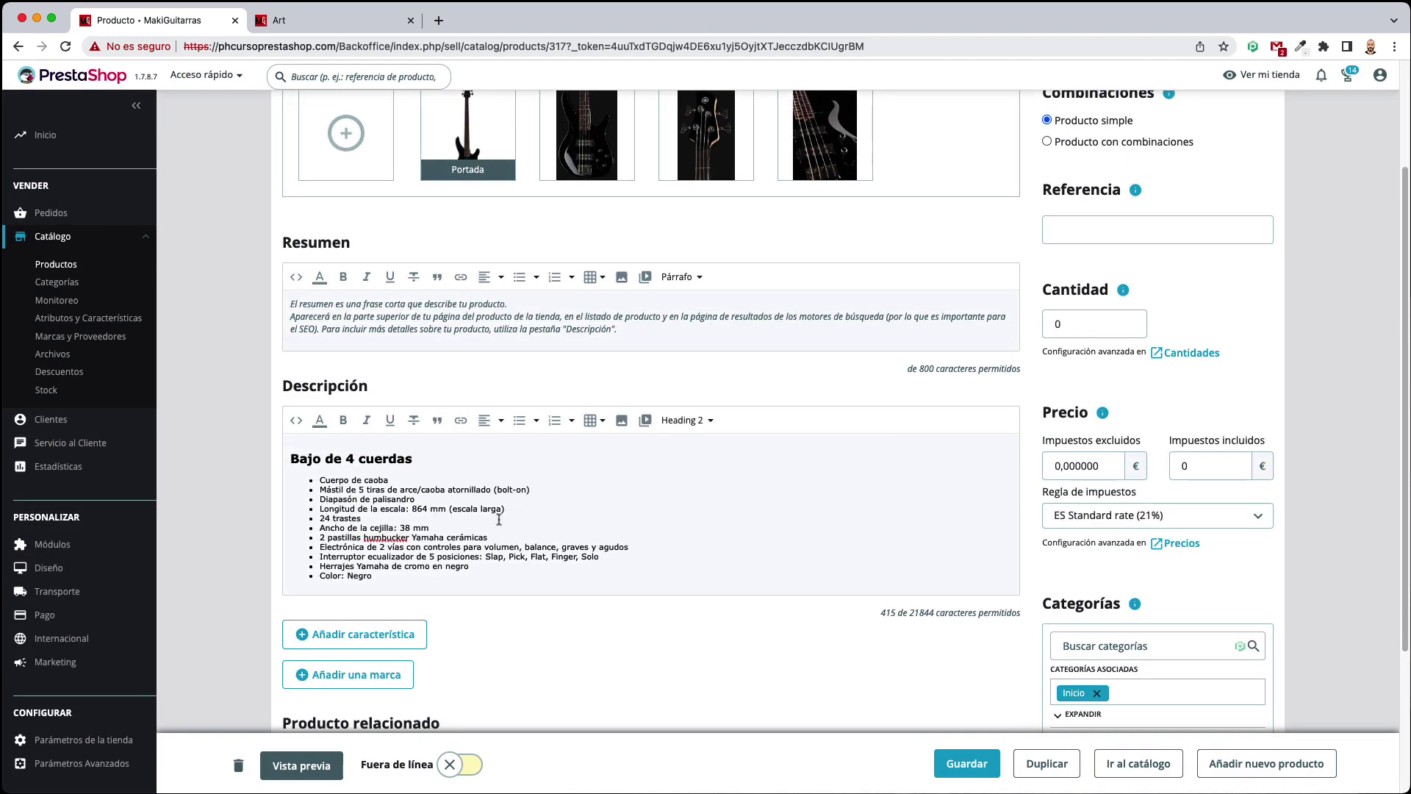
pyautogui.scroll(1, 503, 516)
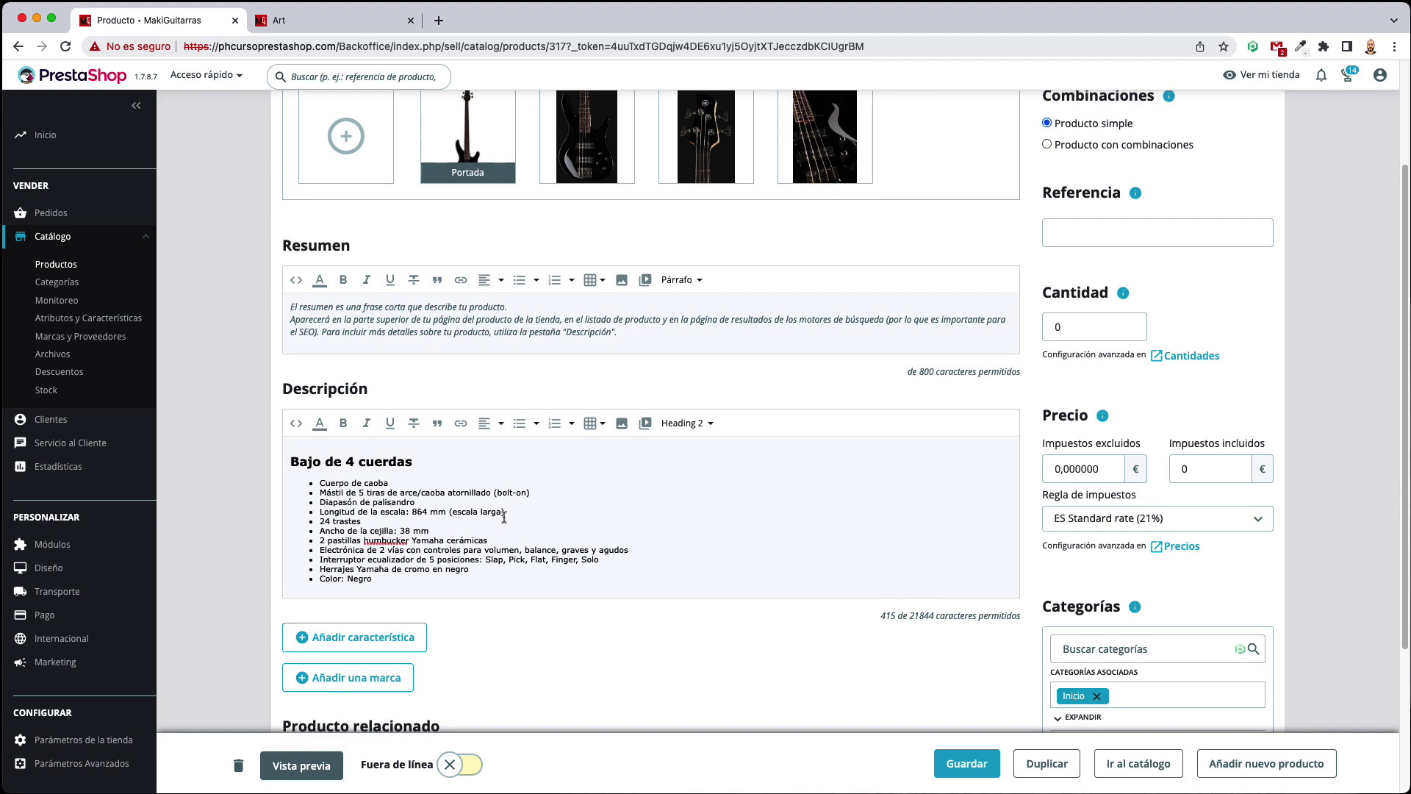
pyautogui.click(566, 316)
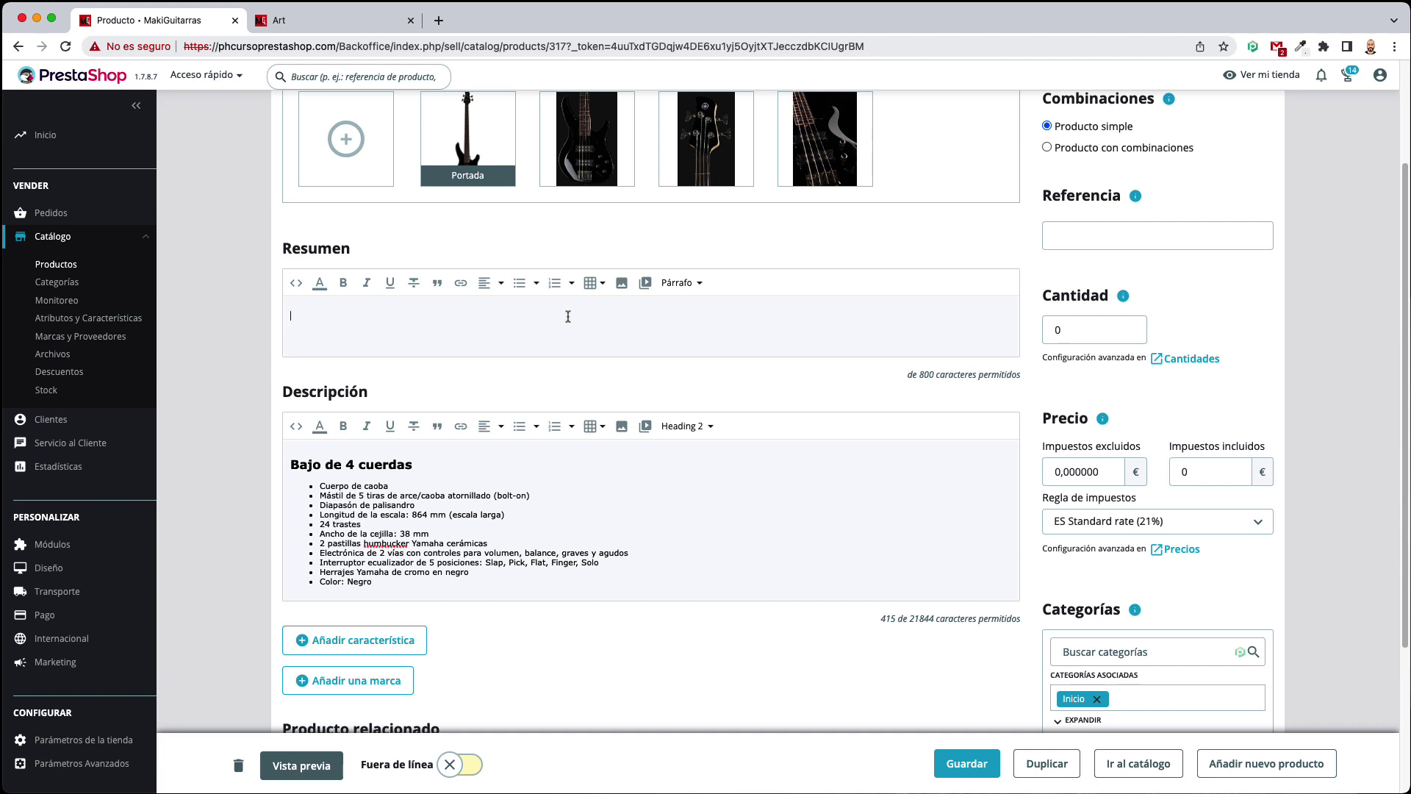
pyautogui.write('Bajo Yamaha de 4 cuerdas.')
# Set the product's tax-included price to 420 €
pyautogui.scroll(-5, 708, 566)
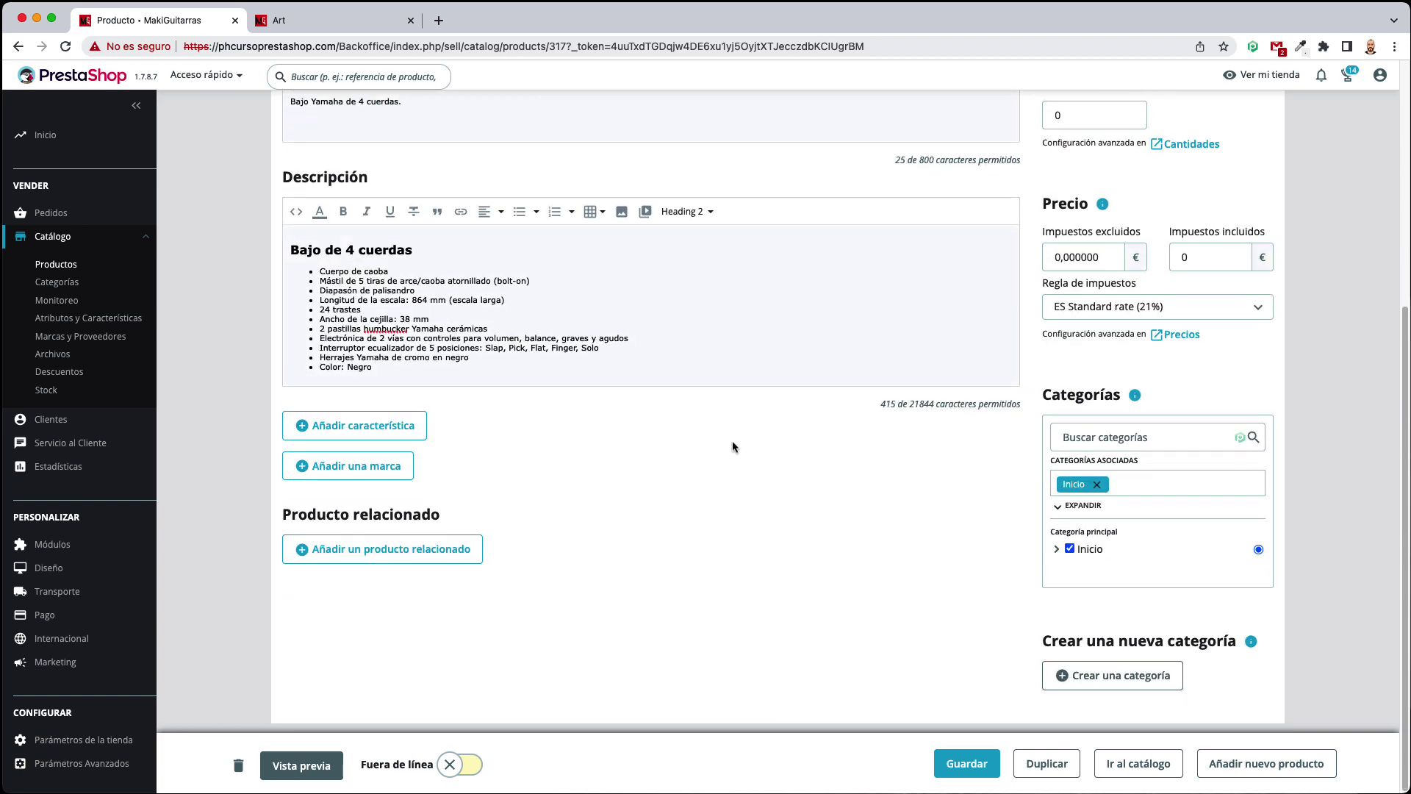
pyautogui.scroll(8, 733, 444)
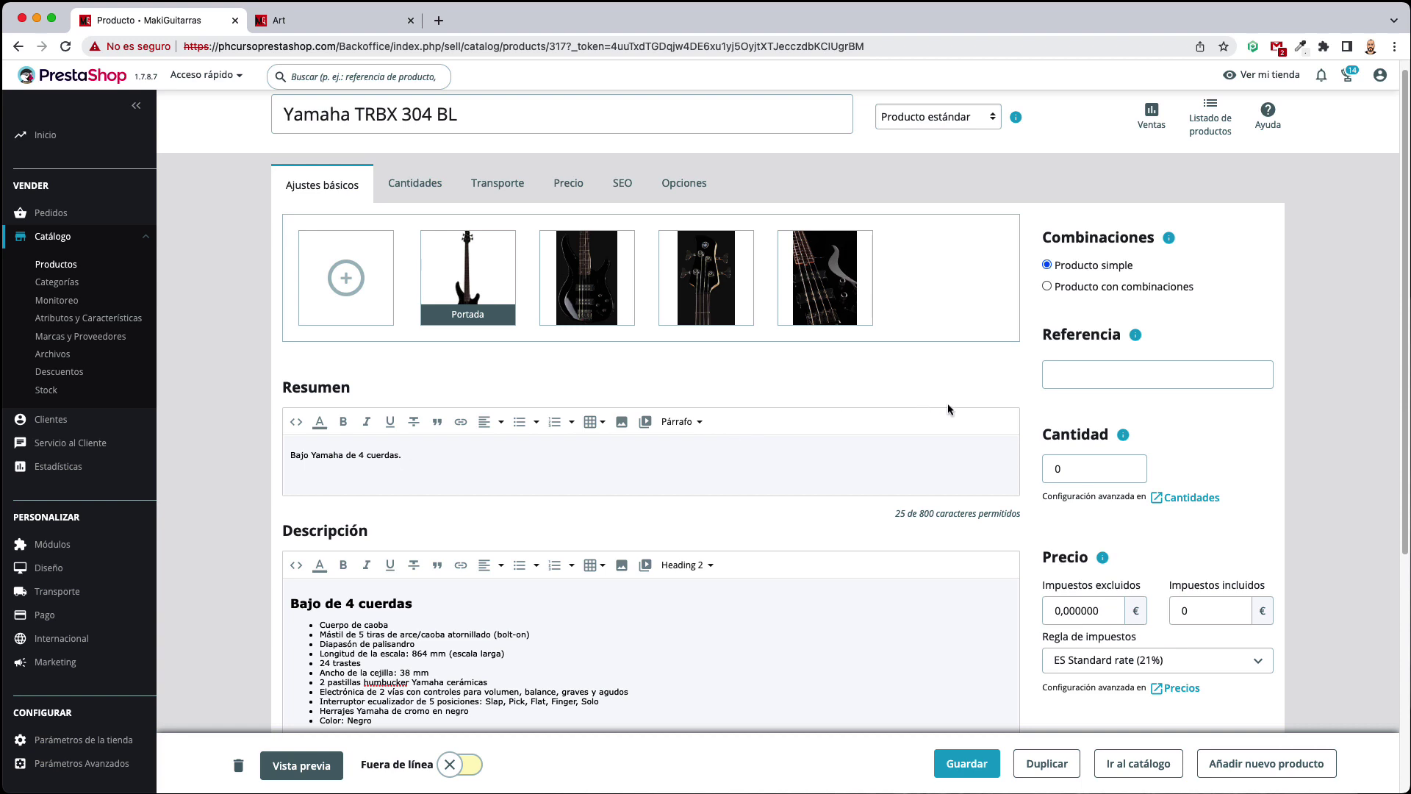
pyautogui.scroll(-4, 858, 418)
pyautogui.scroll(-2, 803, 421)
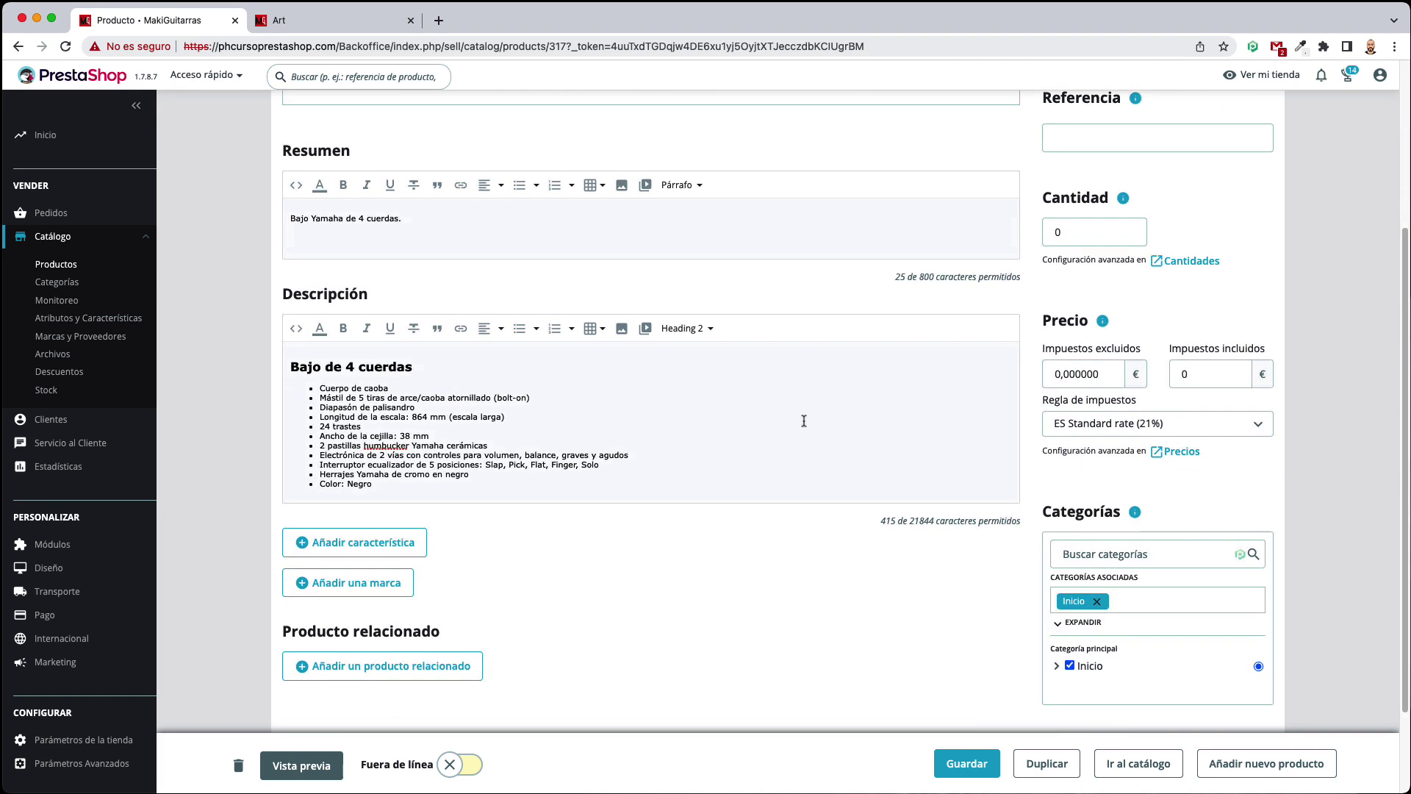
pyautogui.scroll(-2, 803, 421)
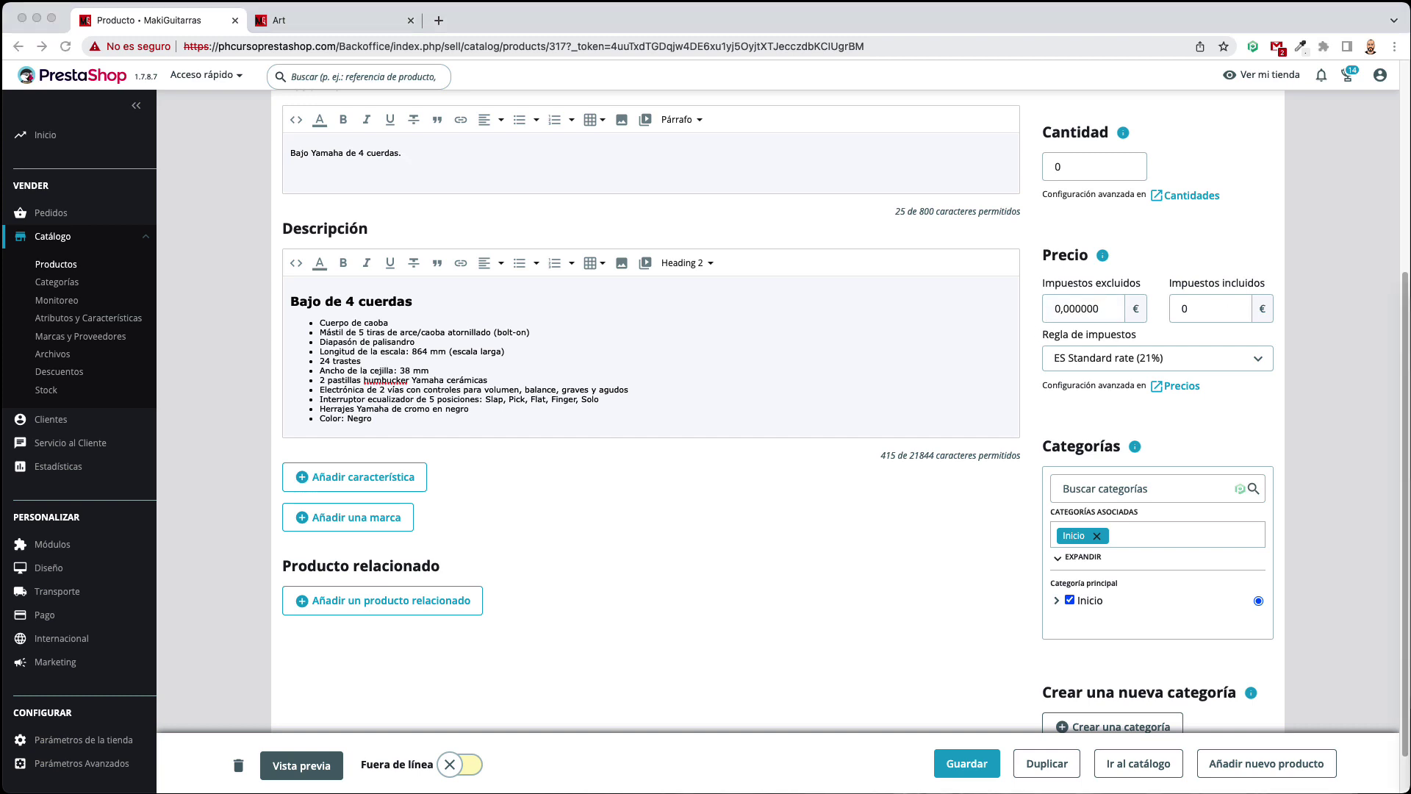
pyautogui.click(1205, 310)
pyautogui.write('4')
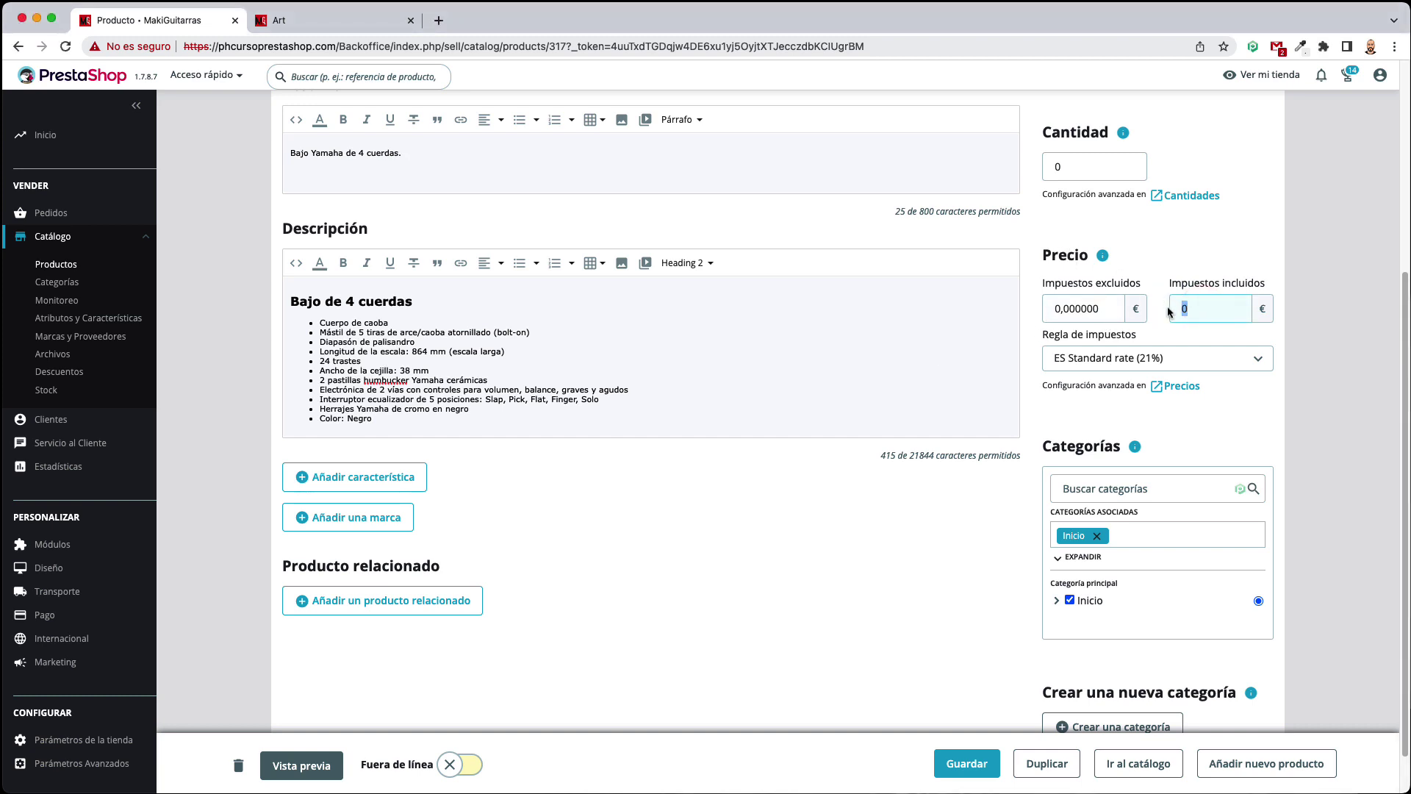
pyautogui.write('20')
pyautogui.click(1193, 213)
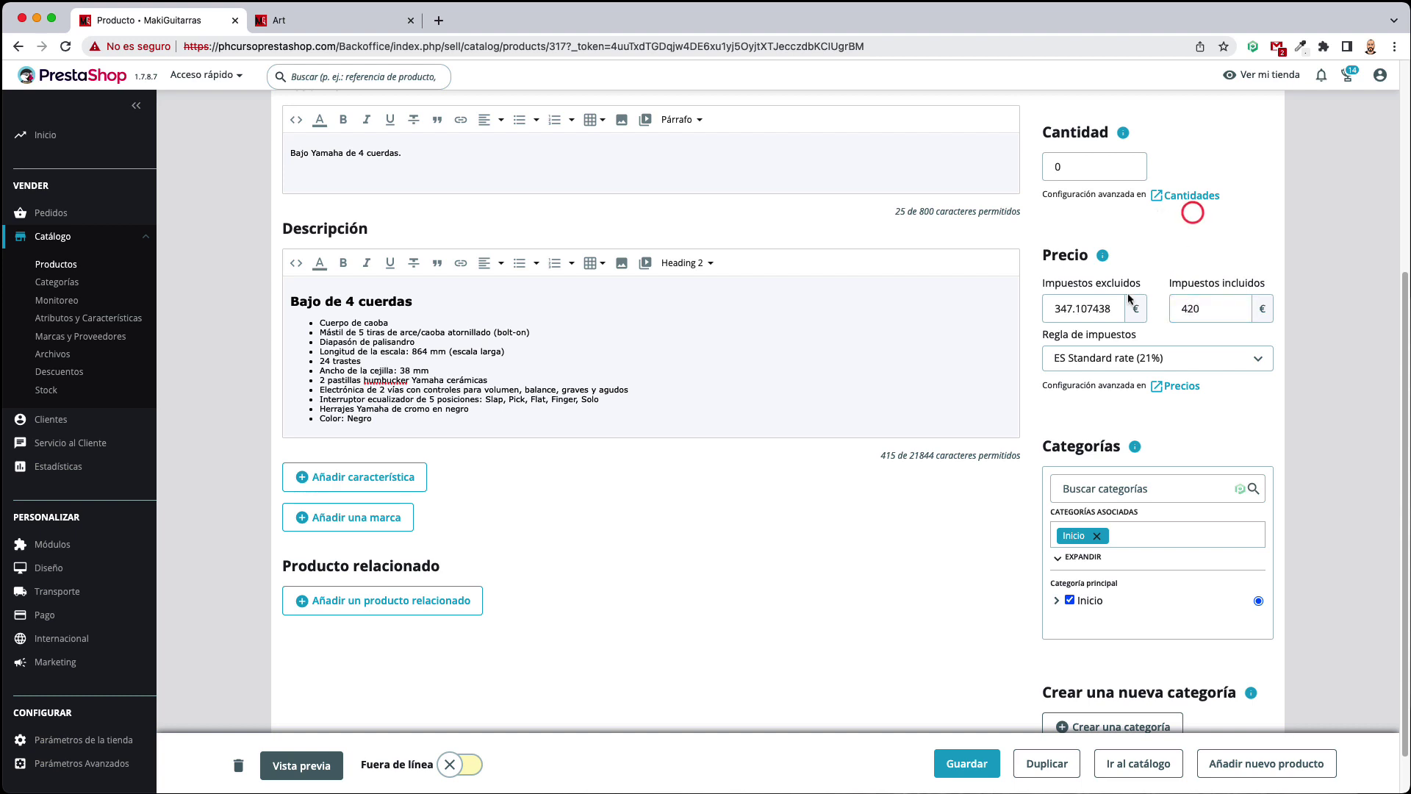
# Try 200 € as the tax-excluded price and return the tax-included price to 420 €
pyautogui.click(1099, 314)
pyautogui.doubleClick(1086, 308)
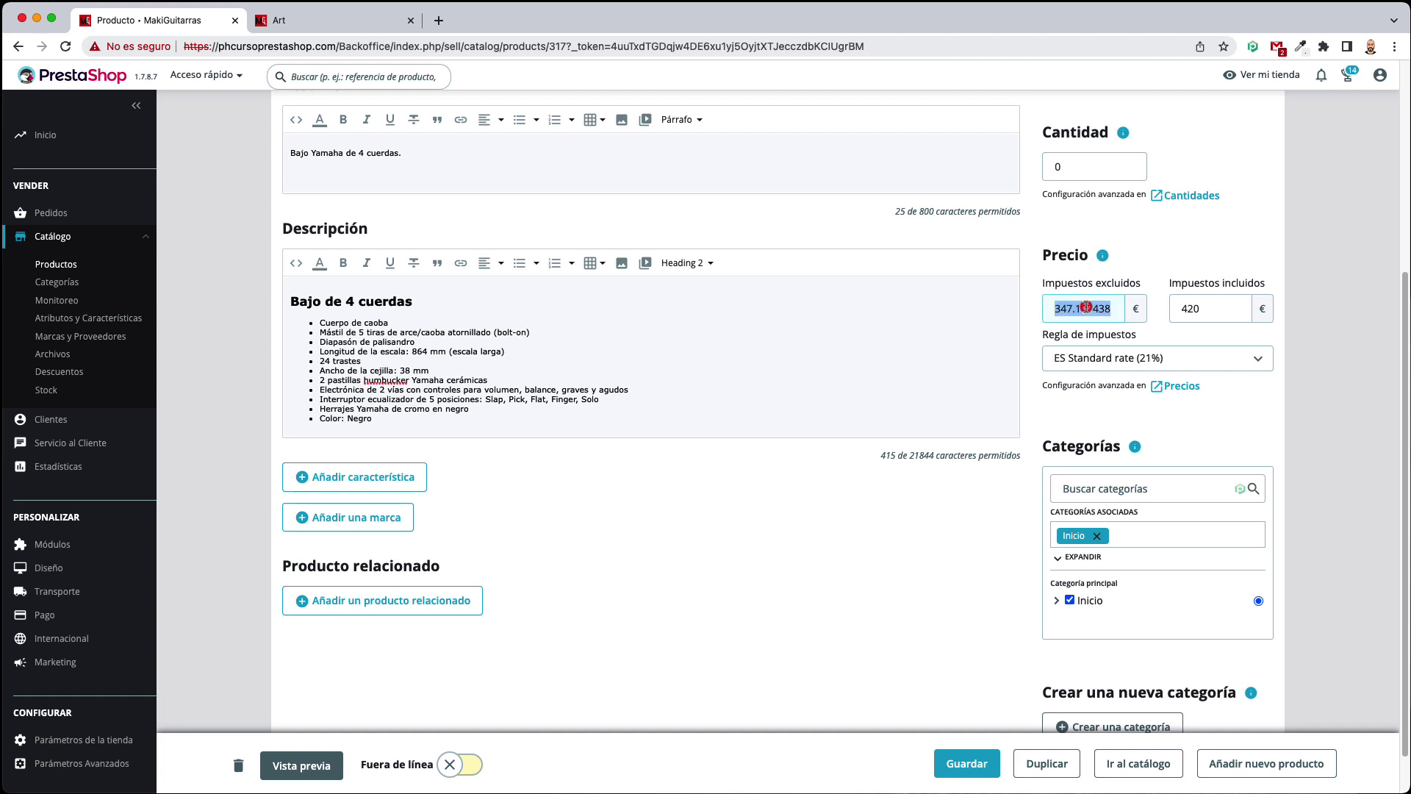
pyautogui.write('200')
pyautogui.doubleClick(1209, 309)
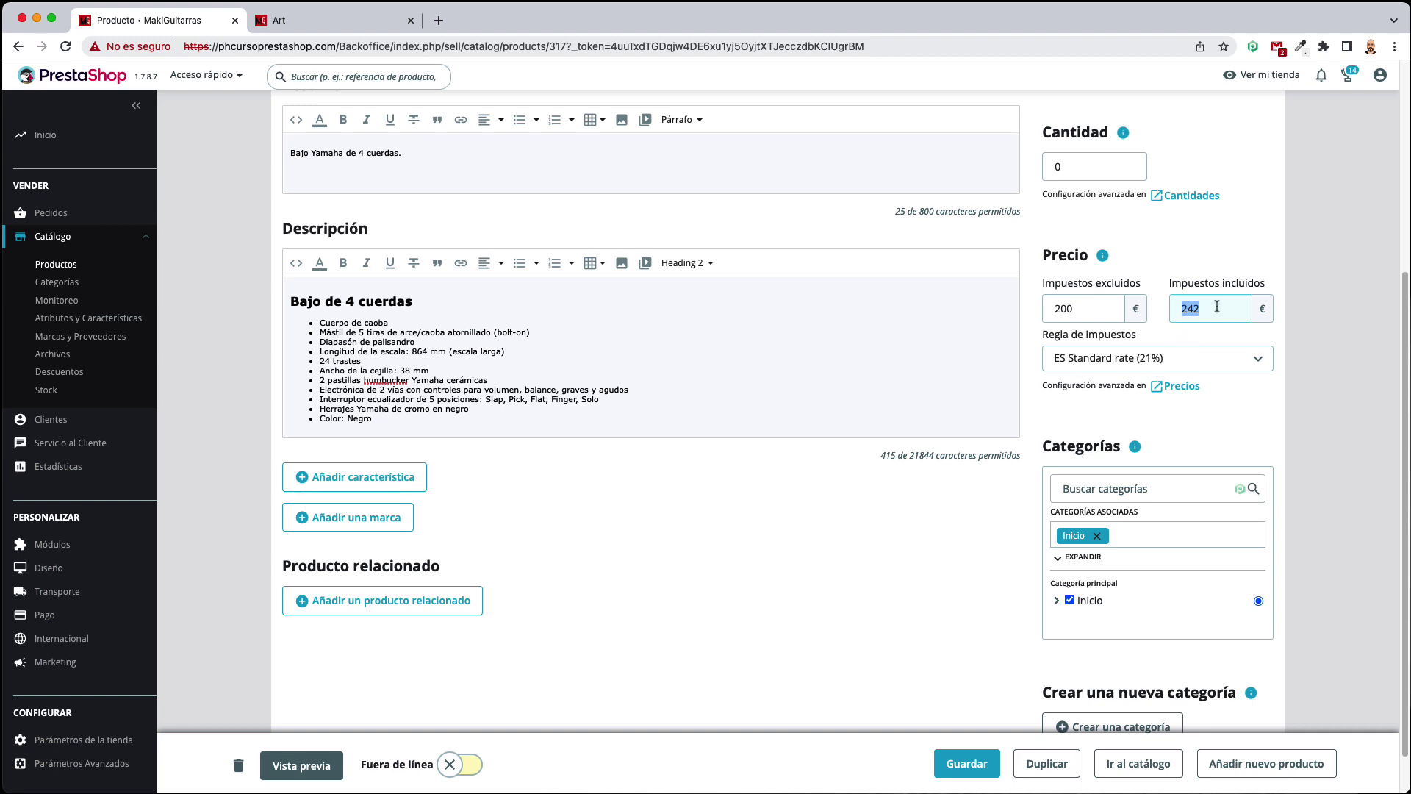
pyautogui.write('420')
pyautogui.click(1219, 230)
# Expand the category tree and associate the product with Bajos and Bajos de 4 cuerdas
pyautogui.scroll(-1, 1038, 516)
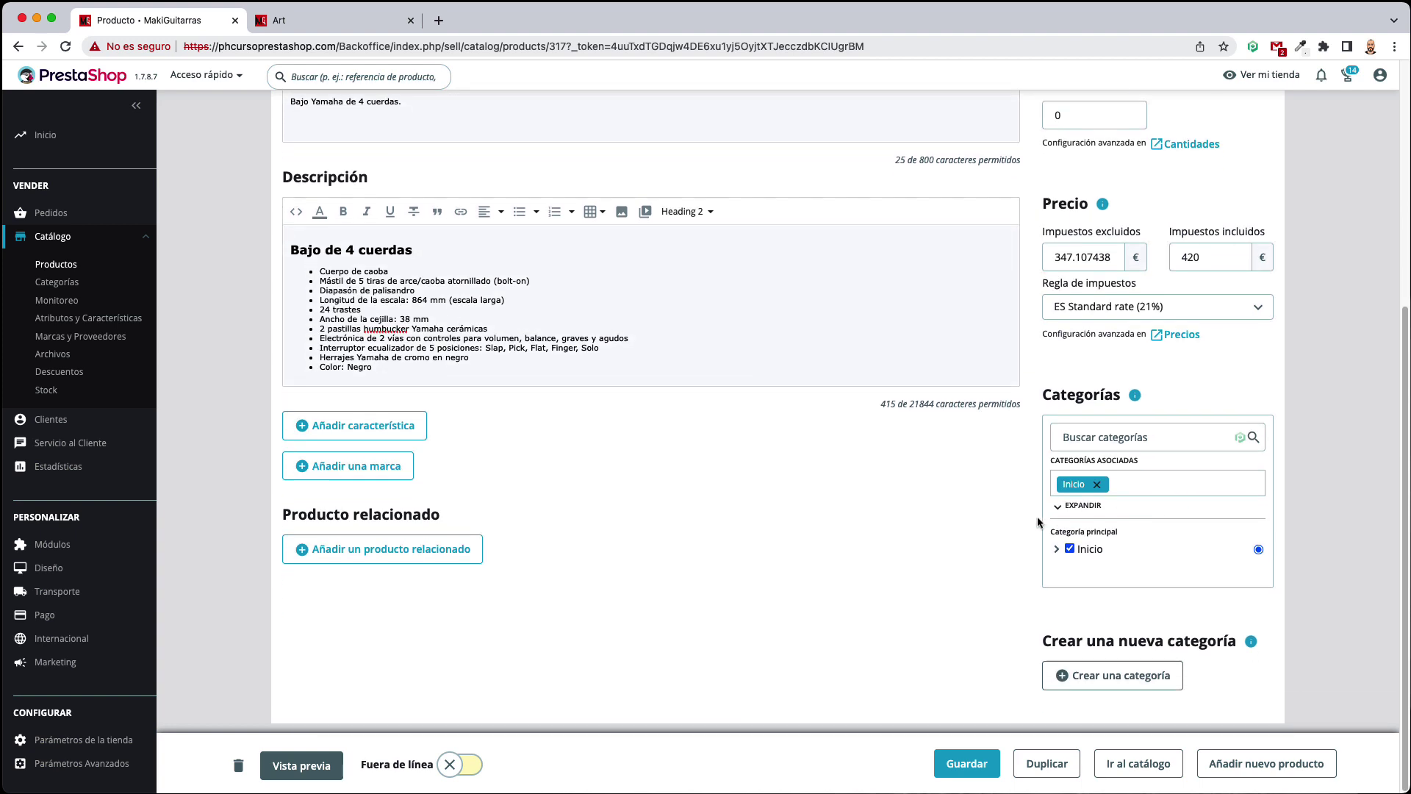
pyautogui.click(1141, 439)
pyautogui.click(1060, 506)
pyautogui.scroll(-3, 1142, 558)
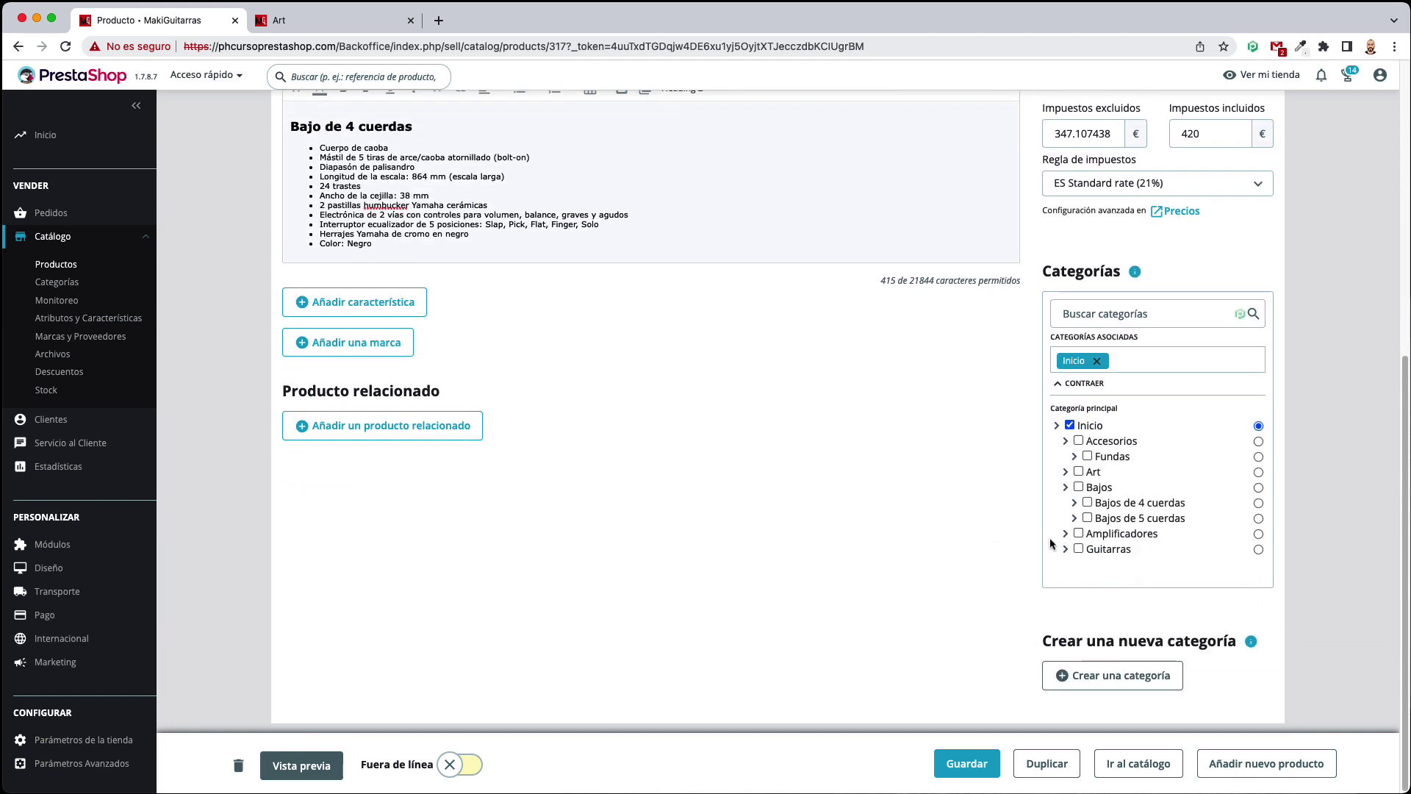
pyautogui.click(1079, 487)
pyautogui.click(1088, 502)
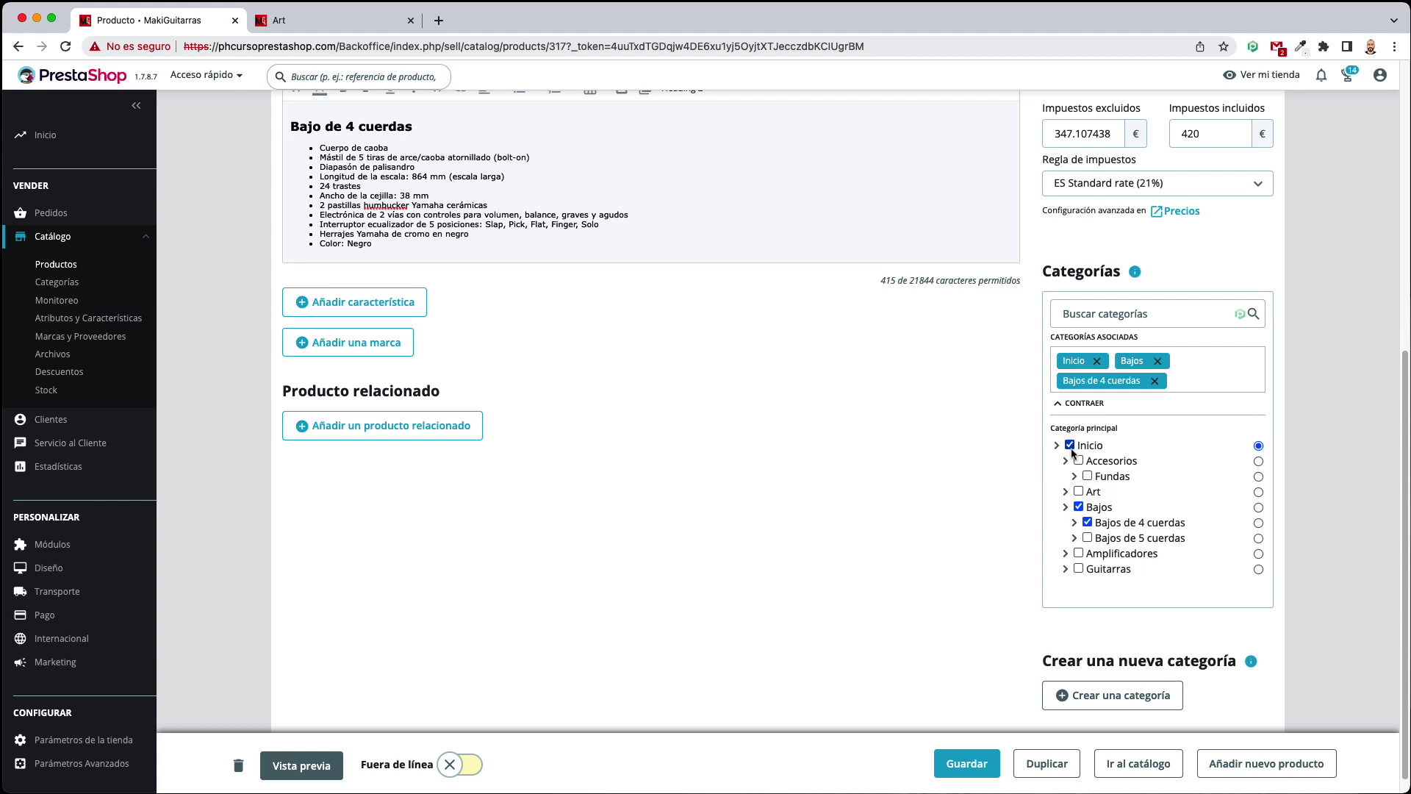
# Examine the featured products on the storefront's home page and return to the product form
pyautogui.click(327, 22)
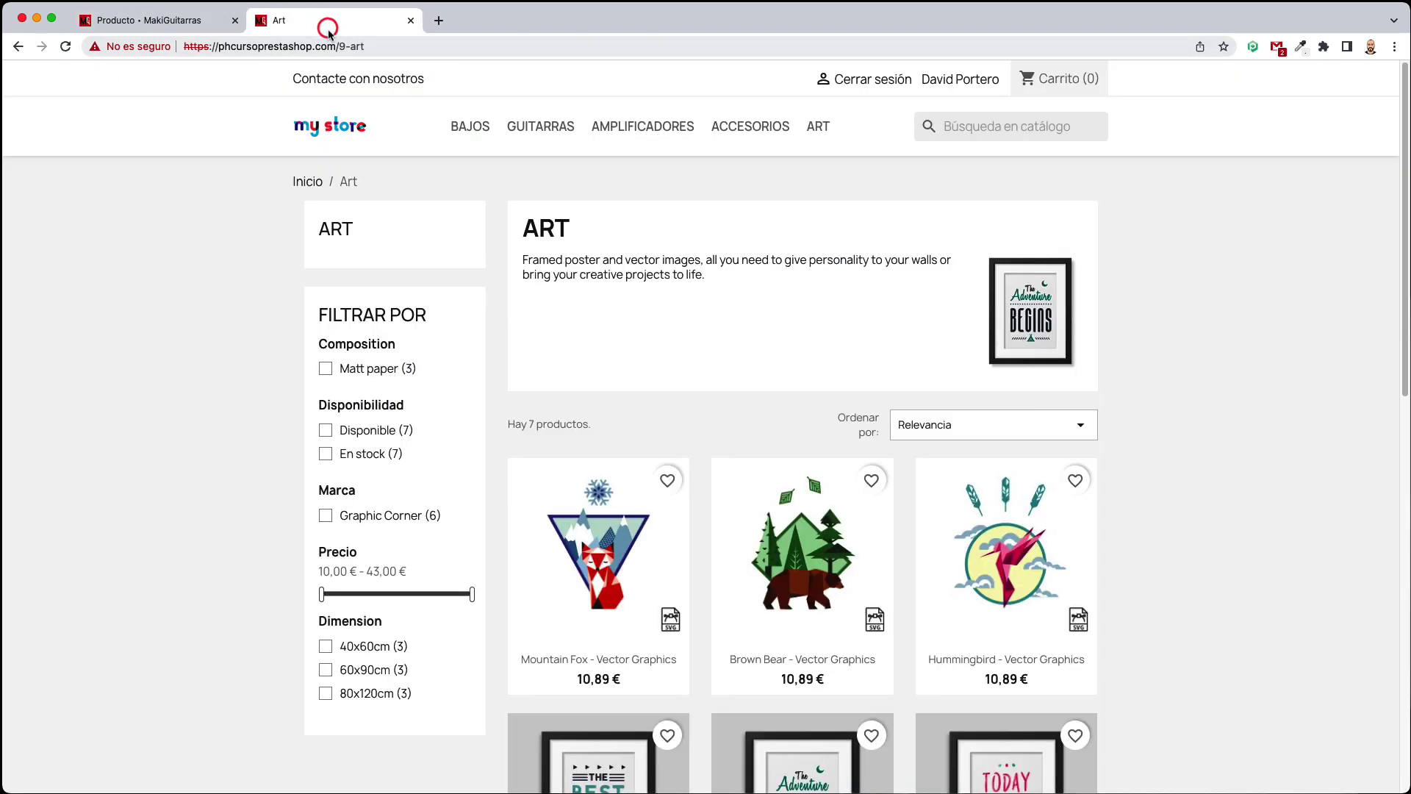
pyautogui.click(339, 131)
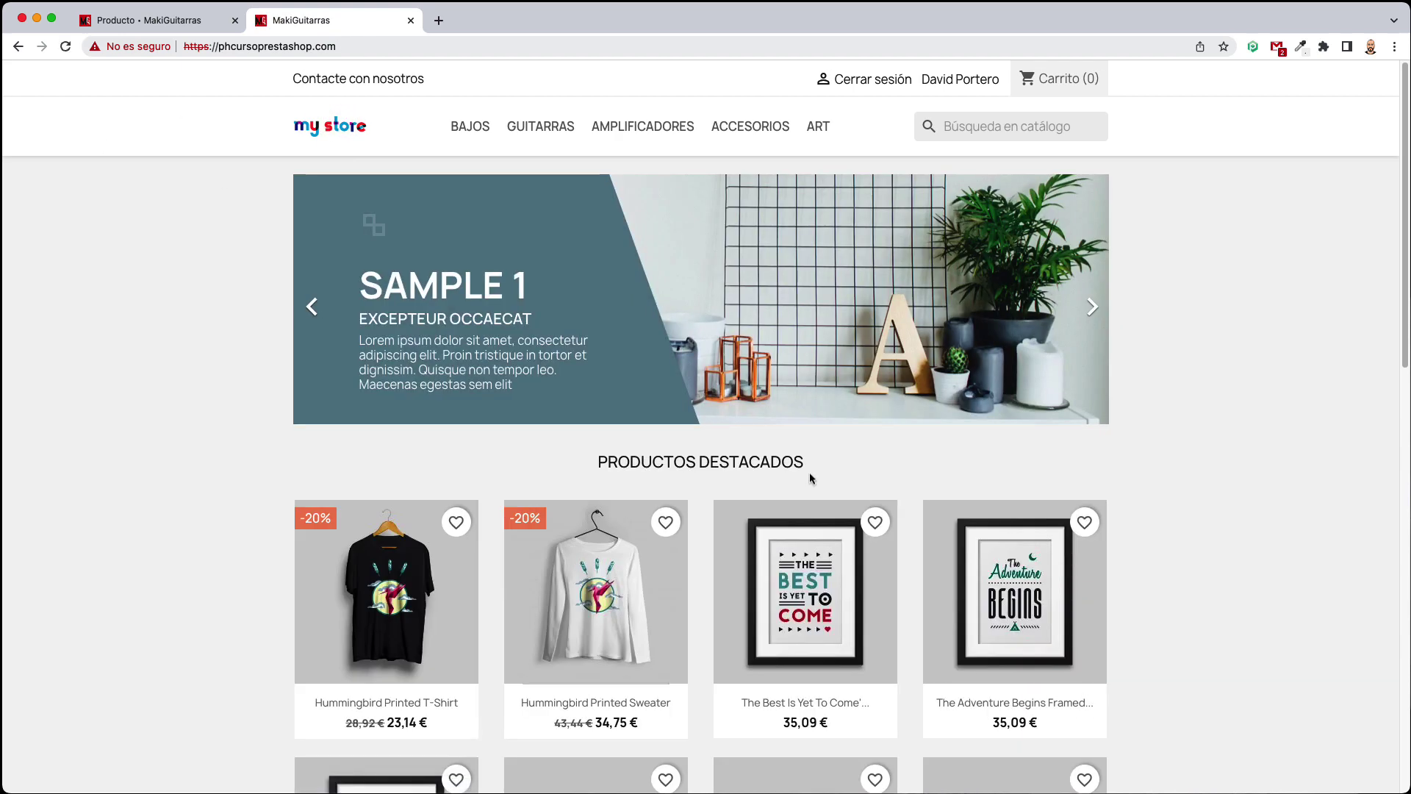
pyautogui.scroll(-8, 1213, 460)
pyautogui.scroll(5, 1217, 456)
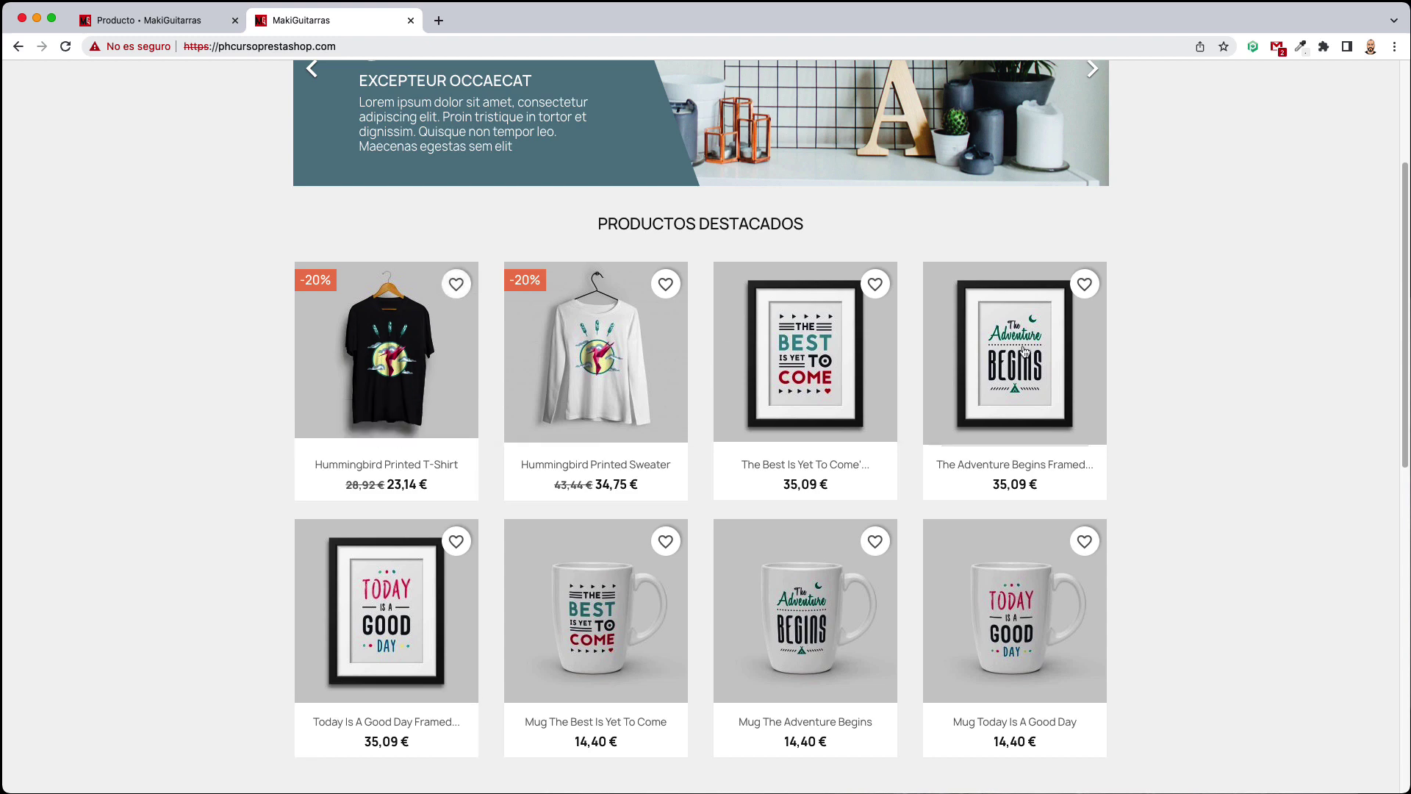
pyautogui.click(219, 22)
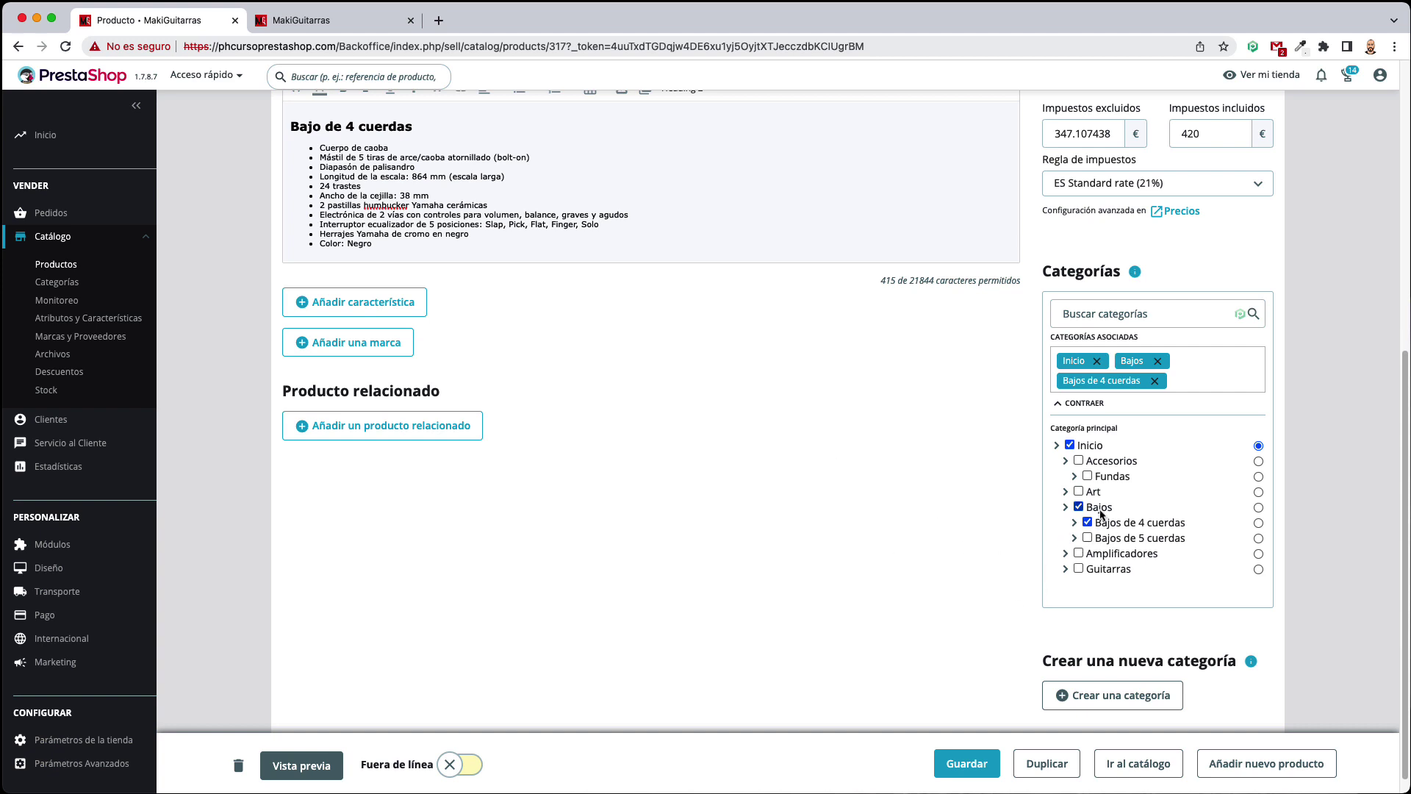
# Add a brand to the product and choose Yamaha
pyautogui.scroll(3, 939, 488)
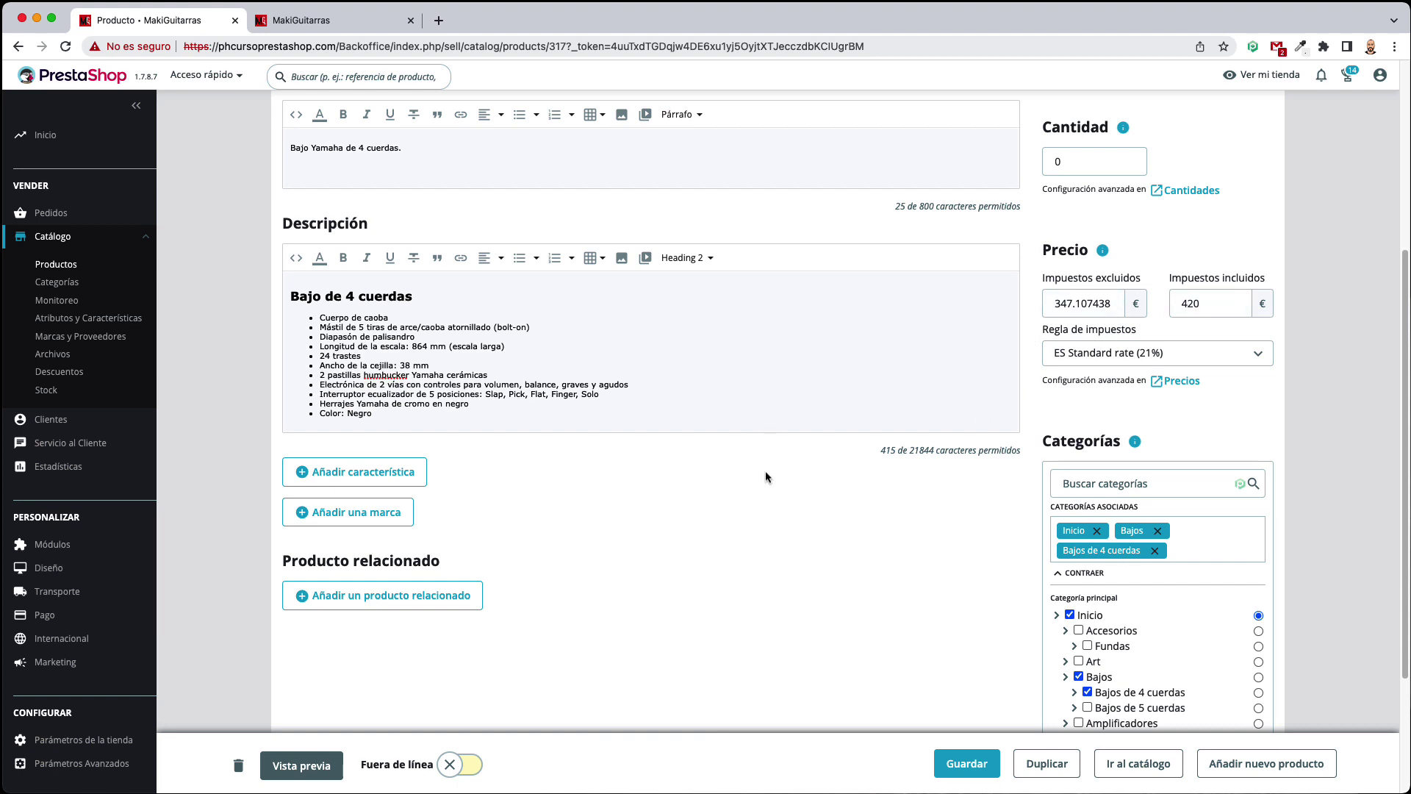
pyautogui.scroll(-5, 765, 471)
pyautogui.scroll(3, 766, 470)
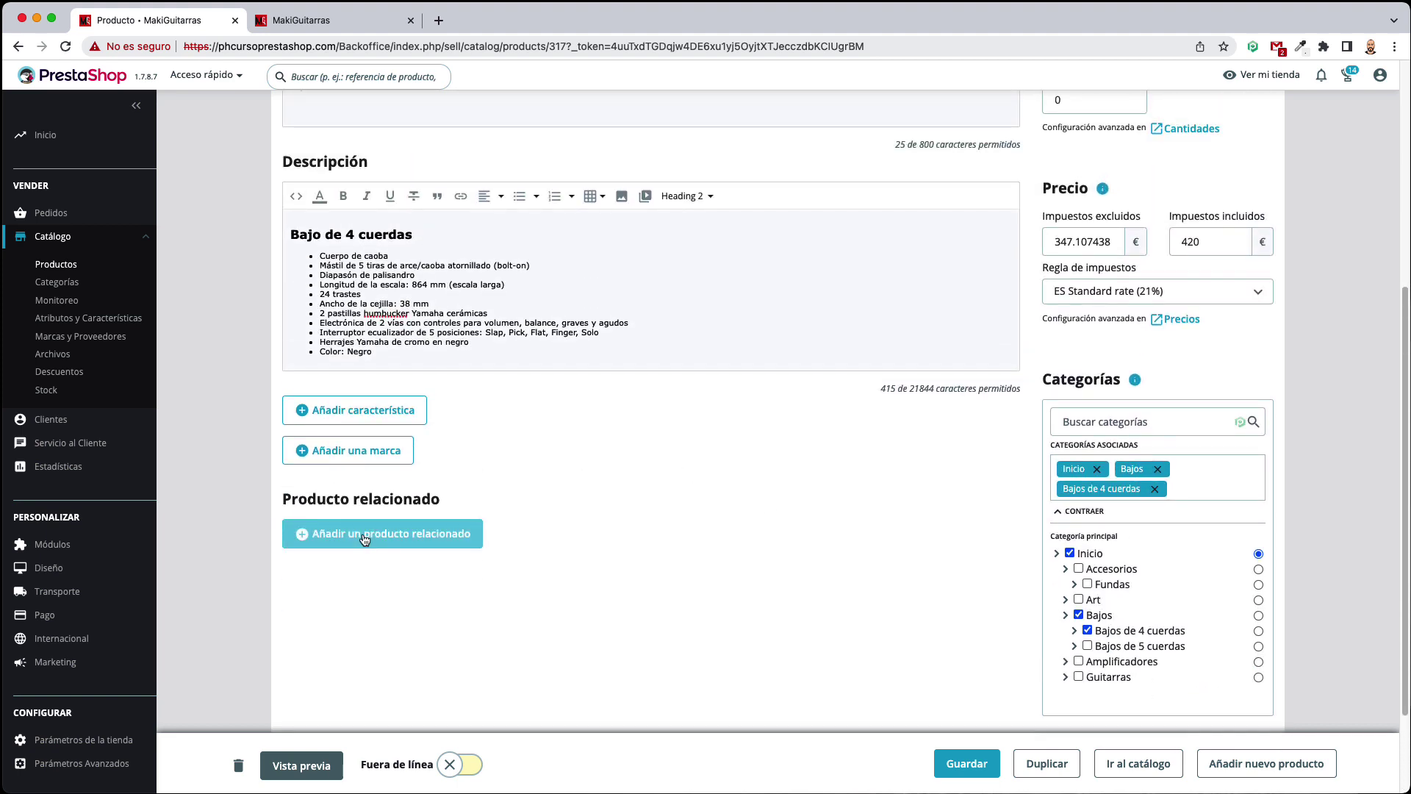
pyautogui.scroll(1, 594, 504)
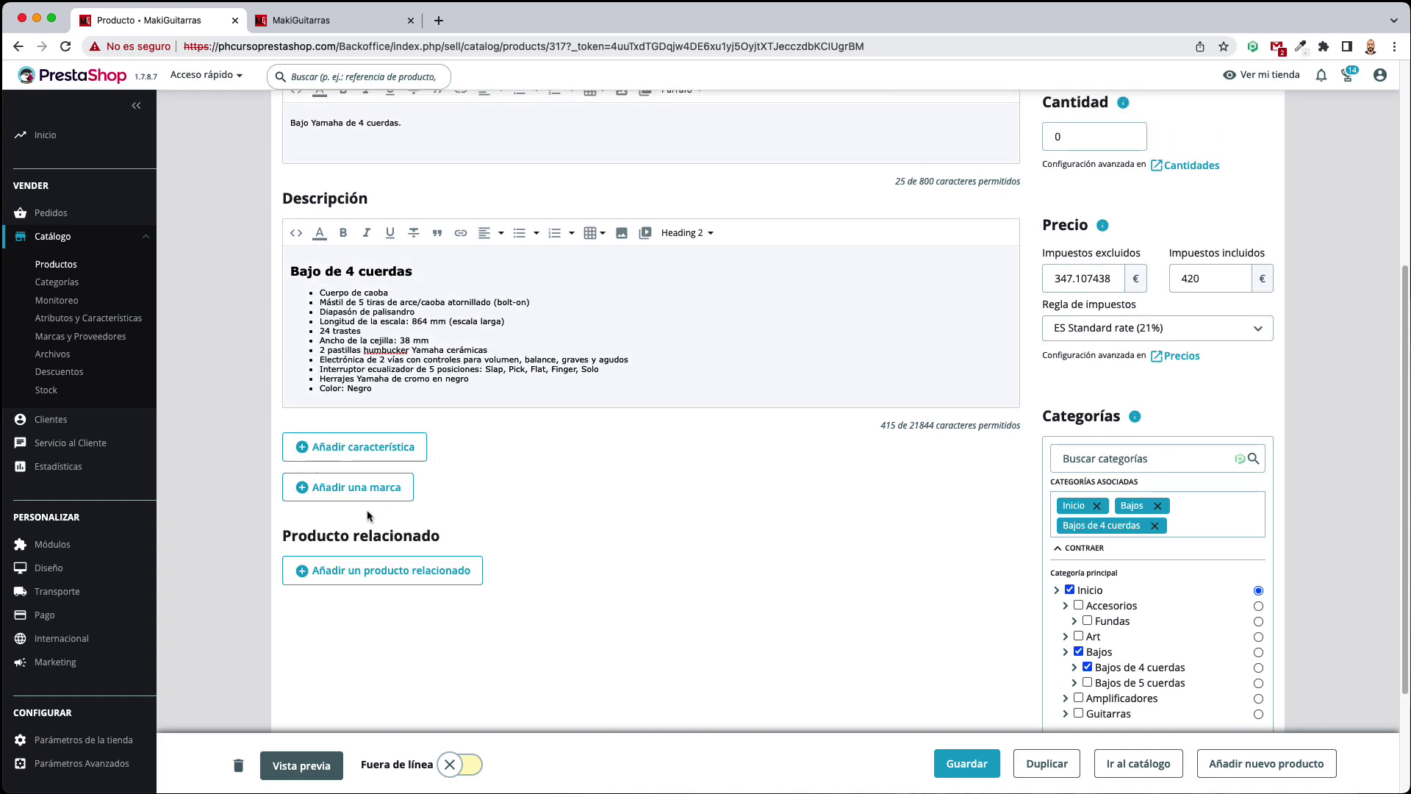
pyautogui.click(360, 487)
pyautogui.click(392, 530)
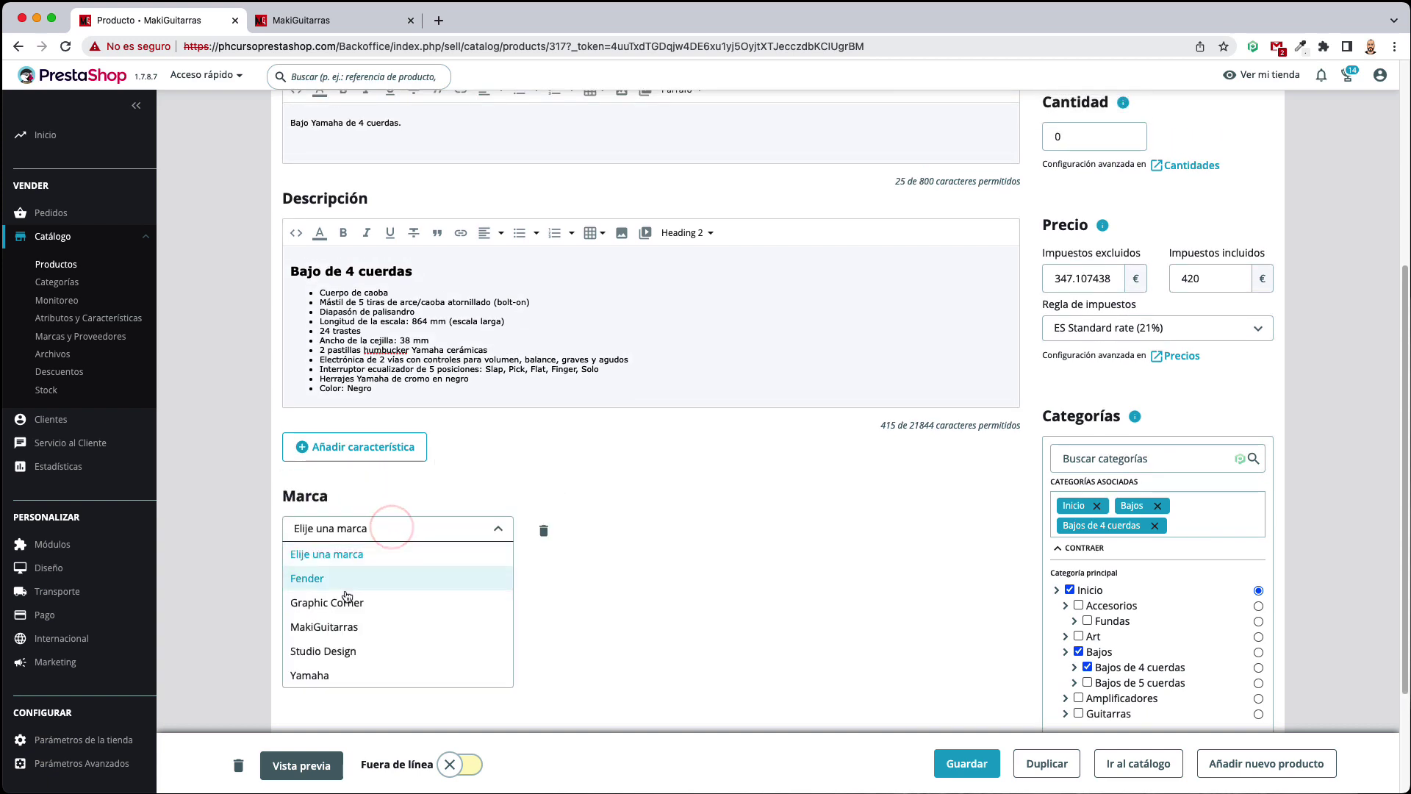
pyautogui.click(359, 673)
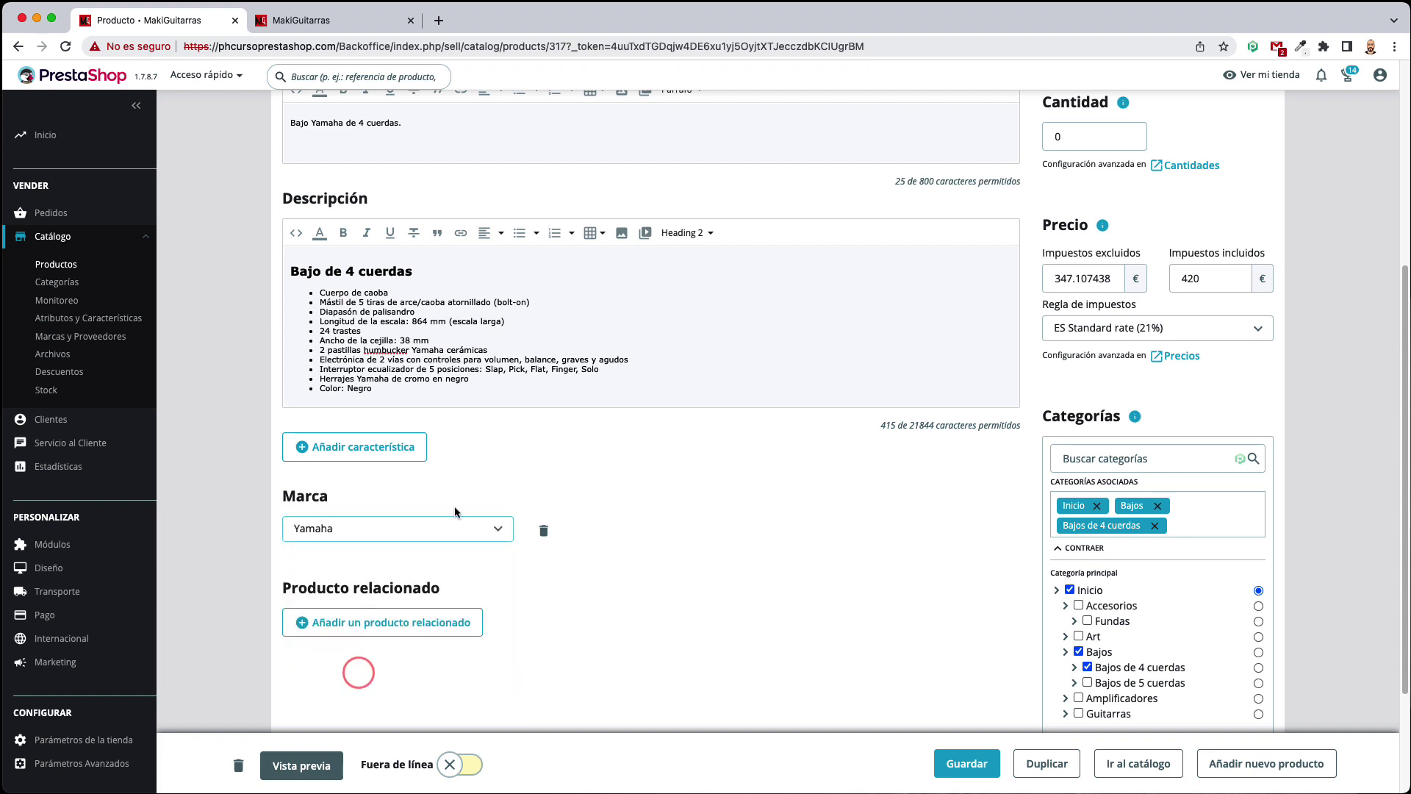
pyautogui.click(662, 470)
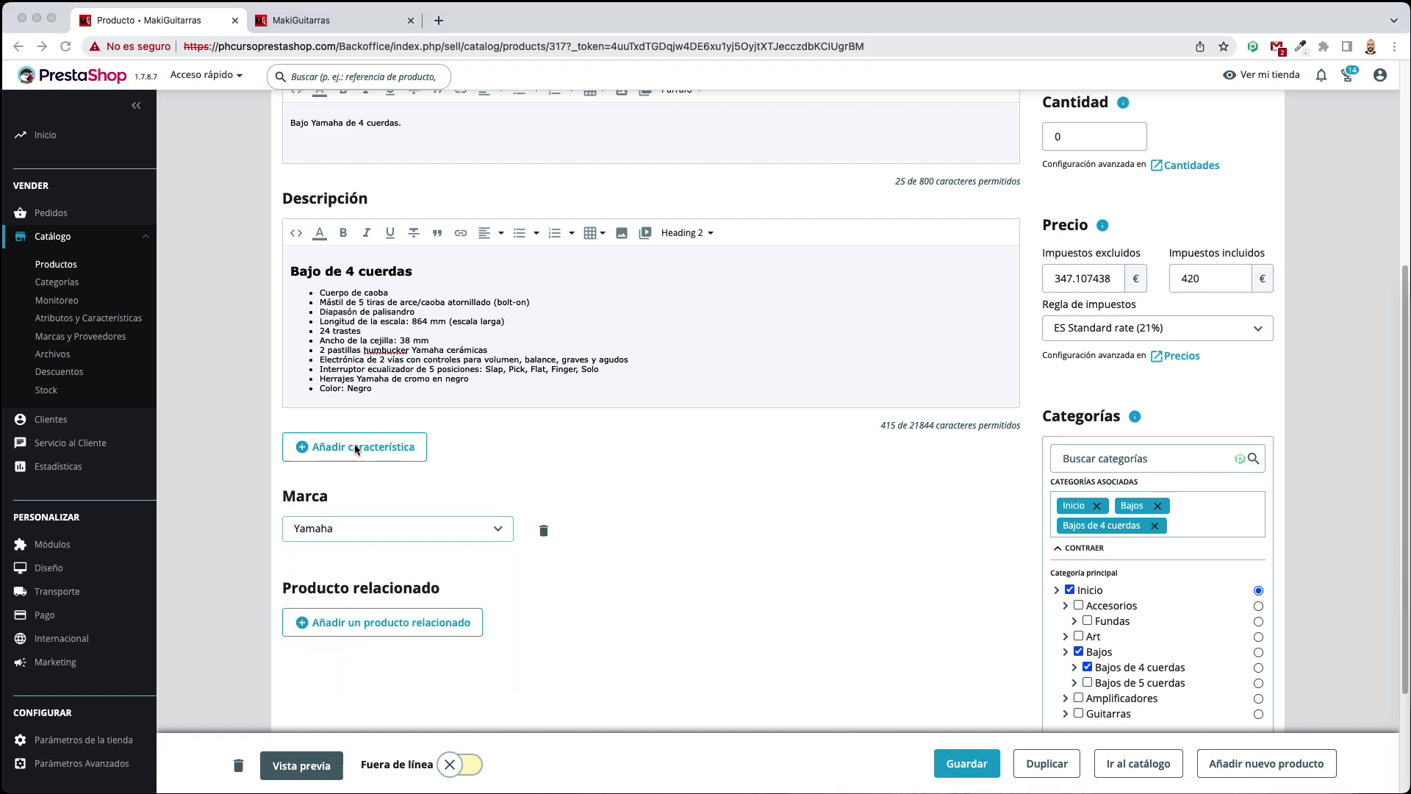
# Open Atributos y Características in a separate browser tab and display the Características list
pyautogui.click(219, 329)
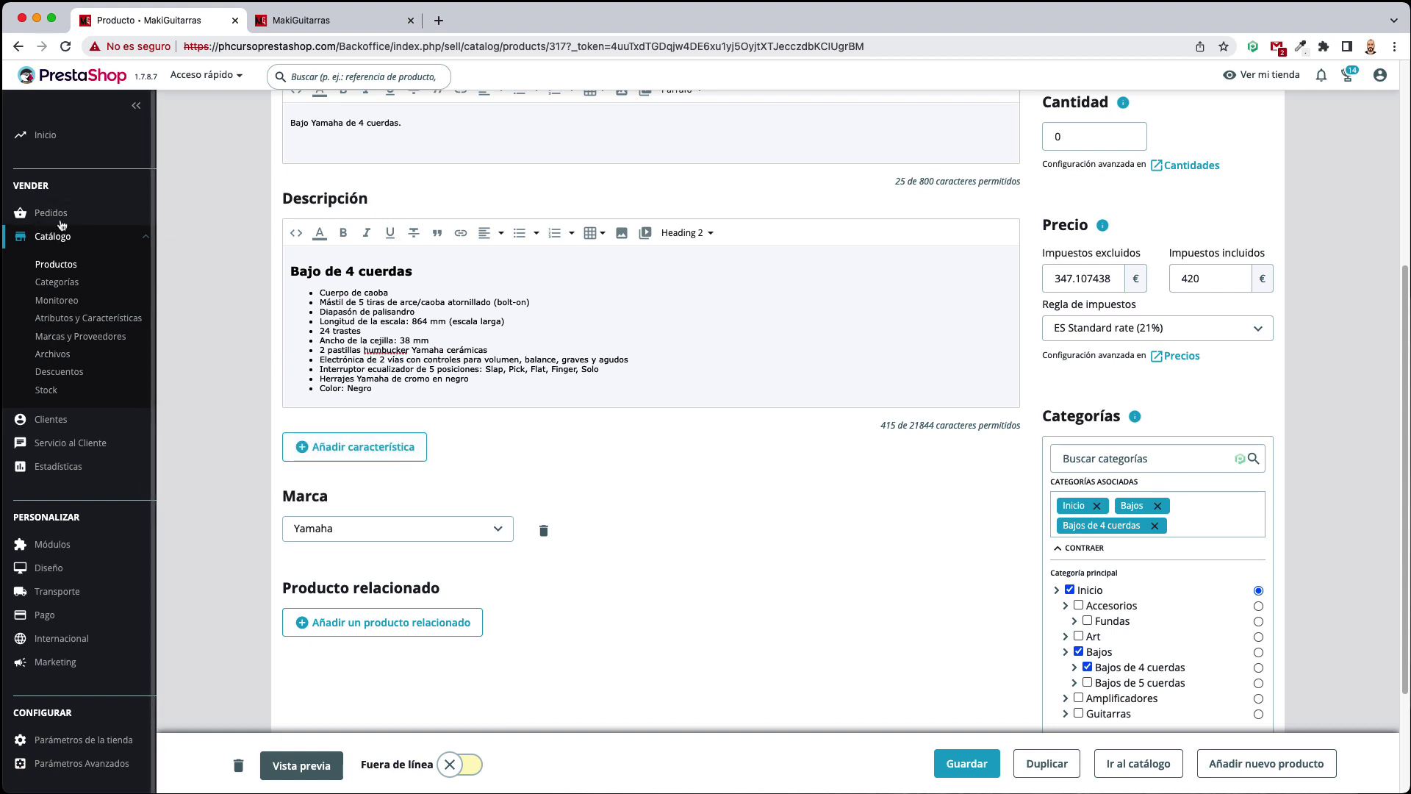
pyautogui.rightClick(96, 317)
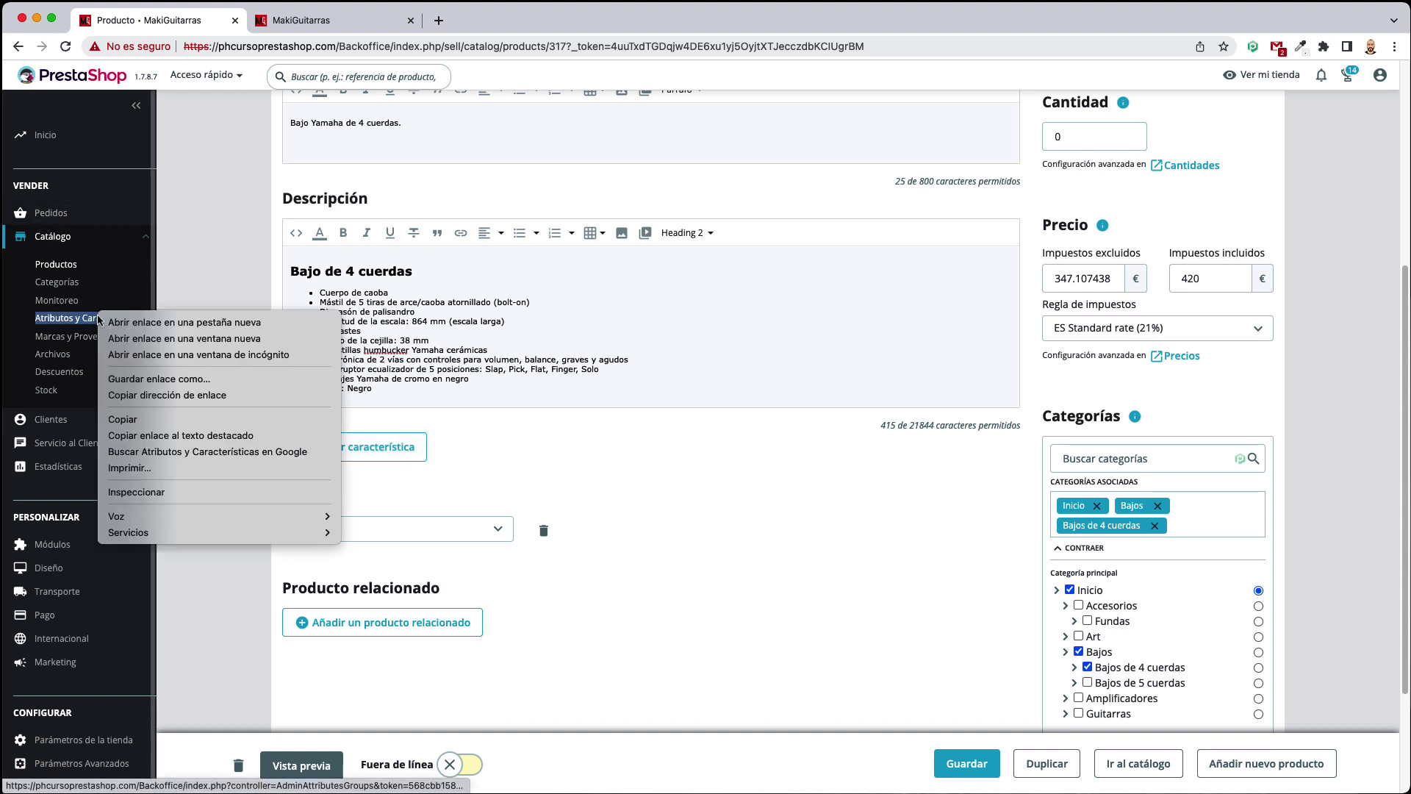
pyautogui.click(123, 323)
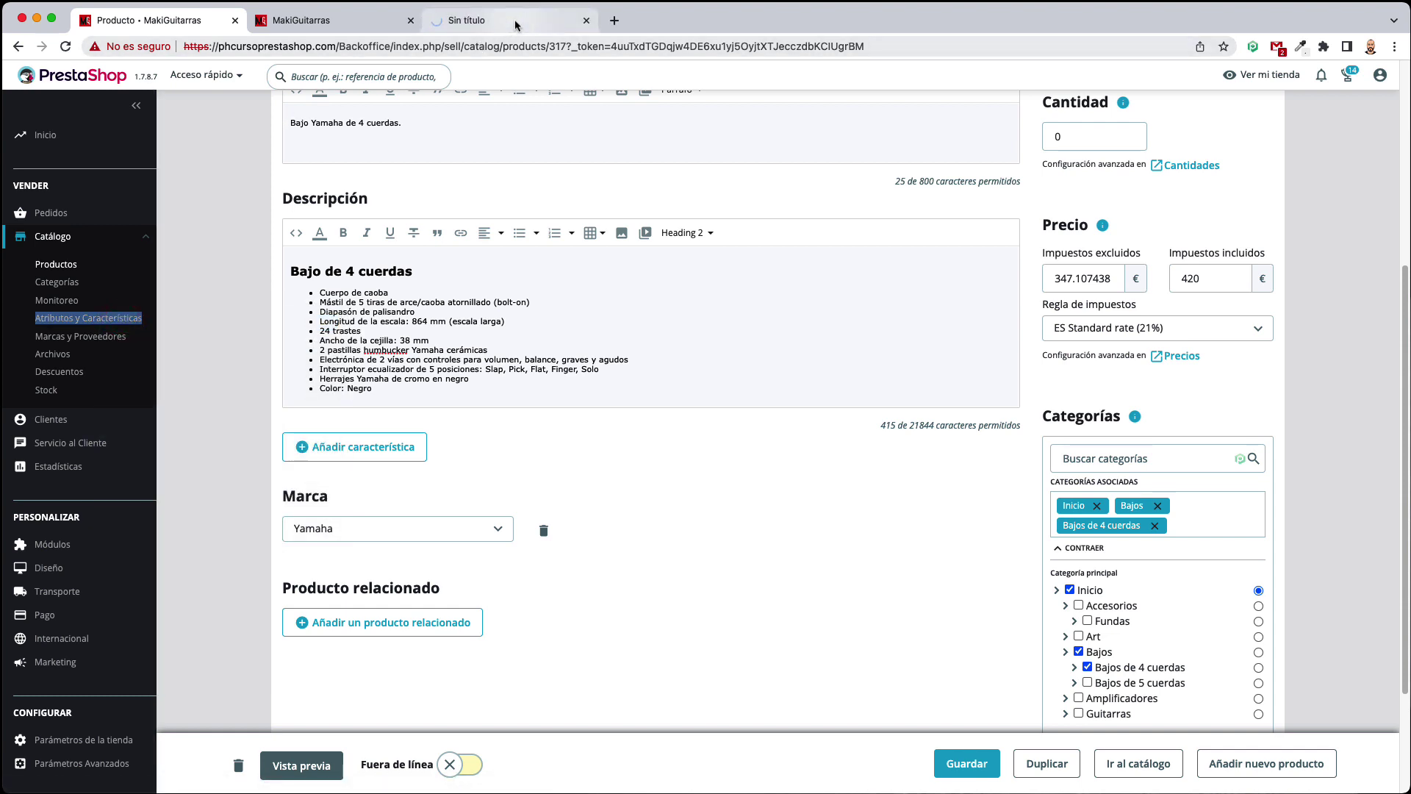
pyautogui.click(516, 21)
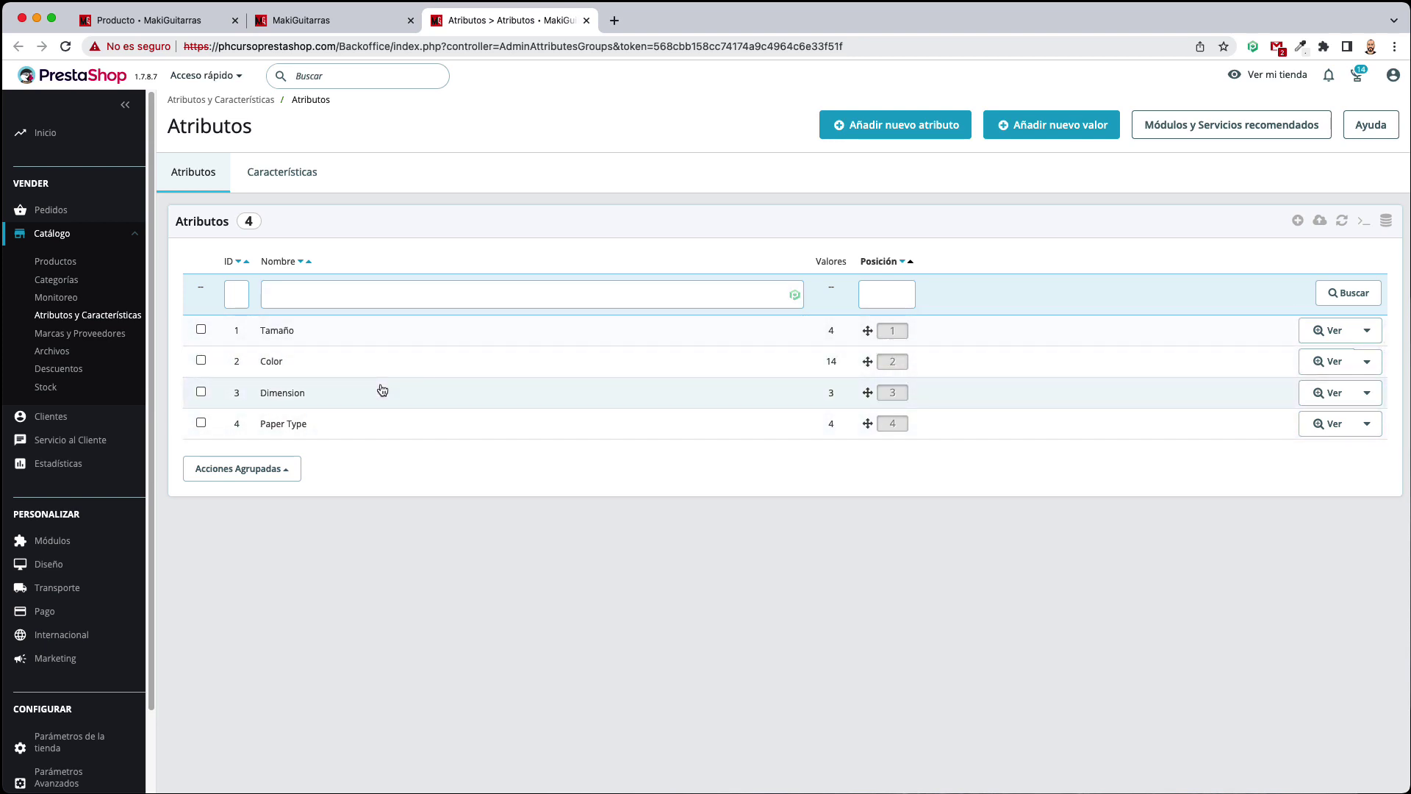
pyautogui.click(280, 172)
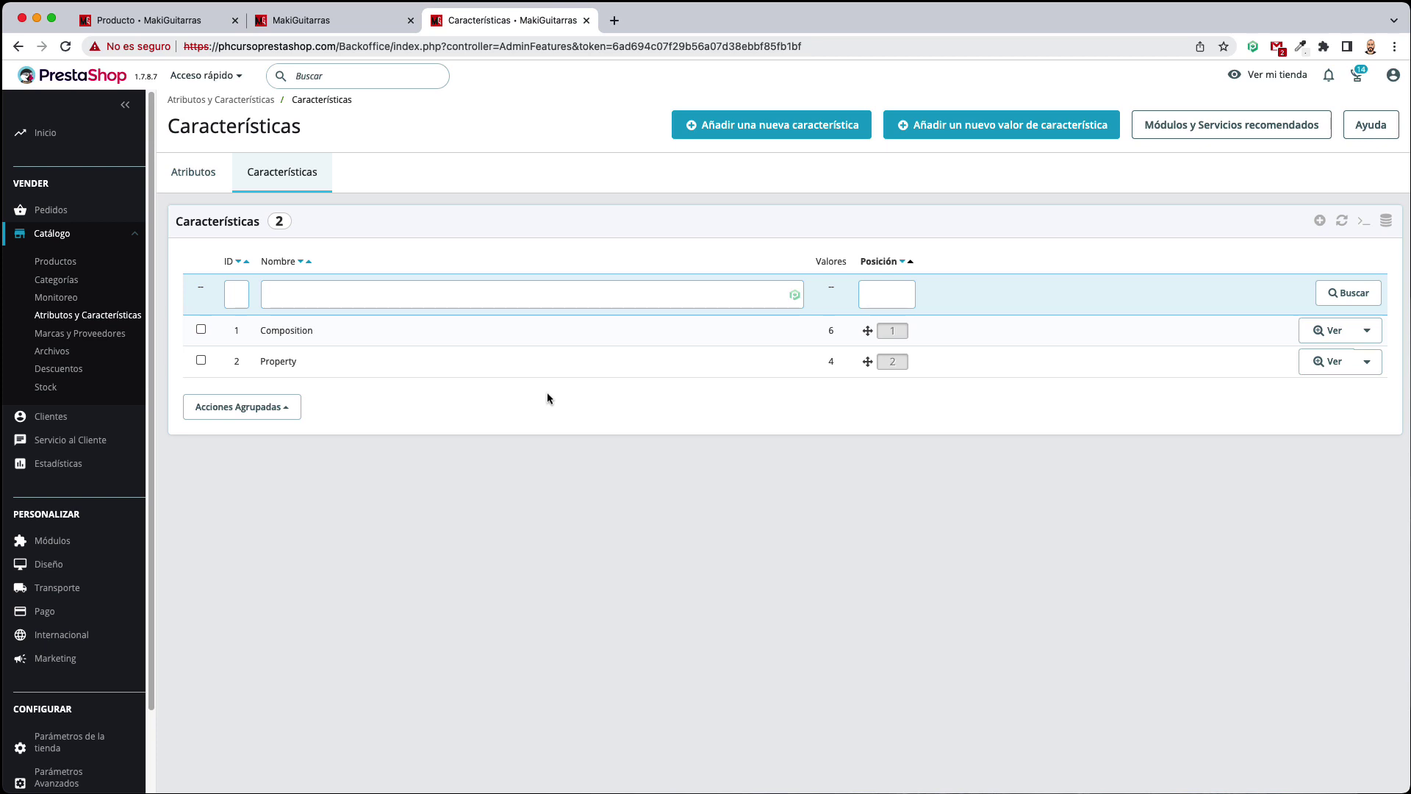
# Create and save an indexable feature named Escala with the meta title Escala
pyautogui.click(724, 183)
pyautogui.click(784, 126)
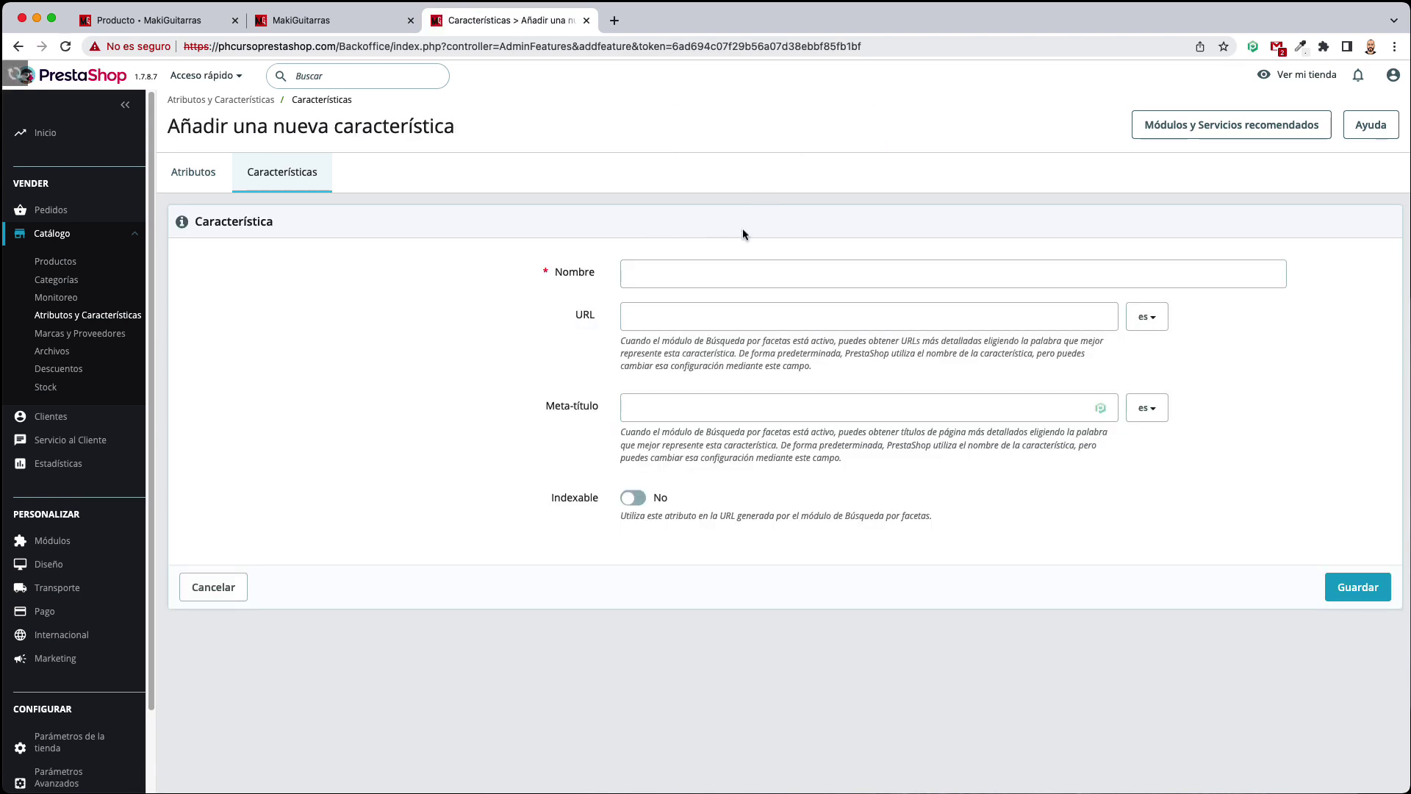
pyautogui.click(749, 274)
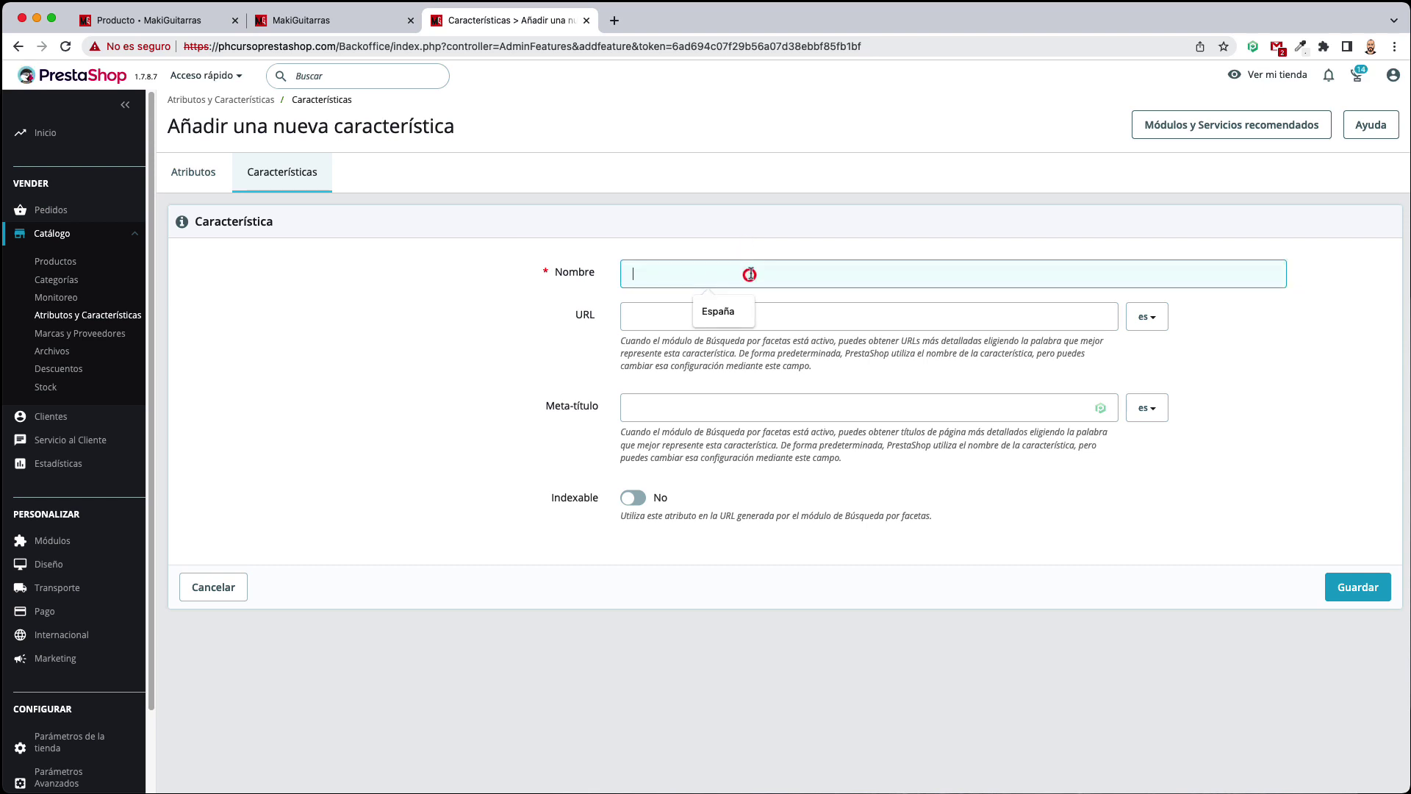
pyautogui.write('Escala')
pyautogui.click(570, 339)
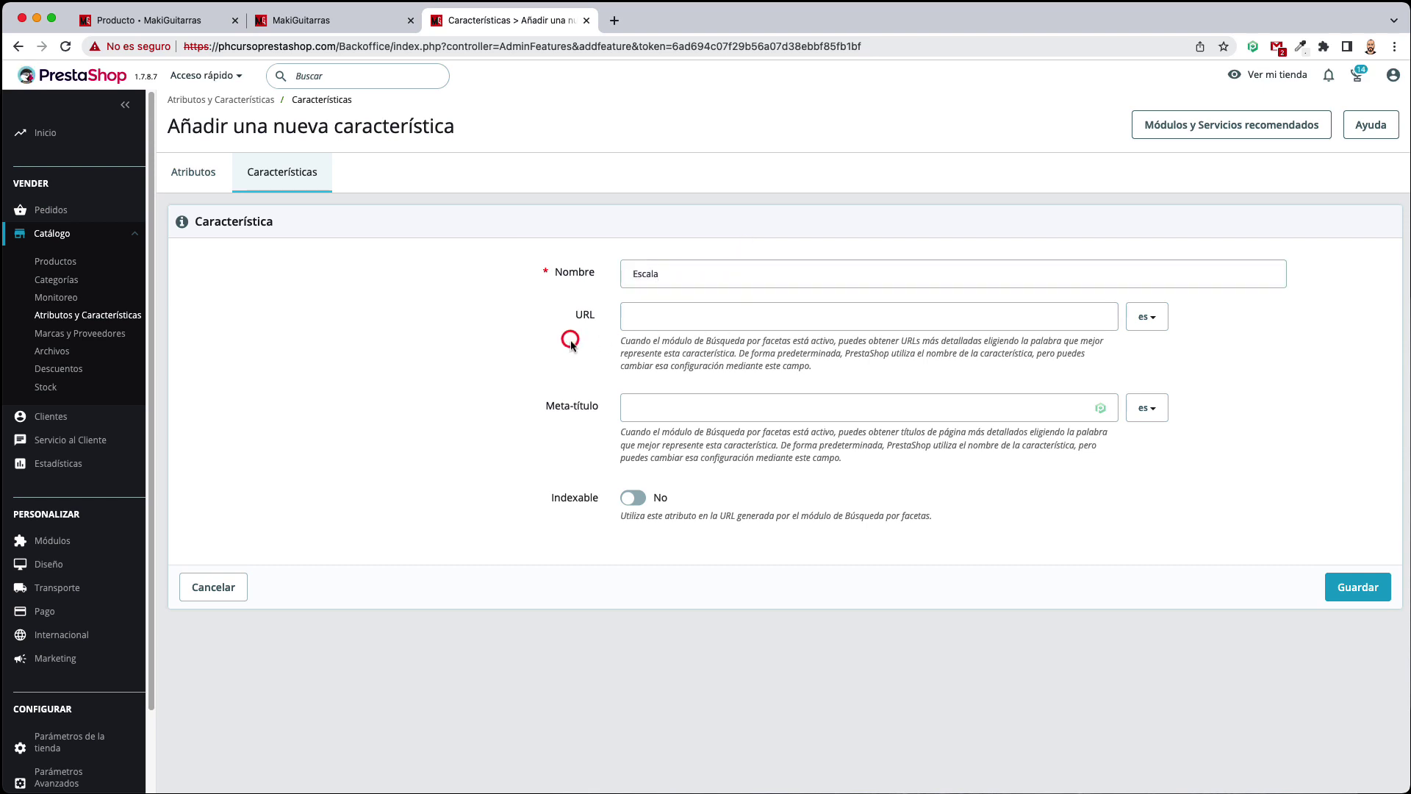
pyautogui.click(637, 406)
pyautogui.write('Escala')
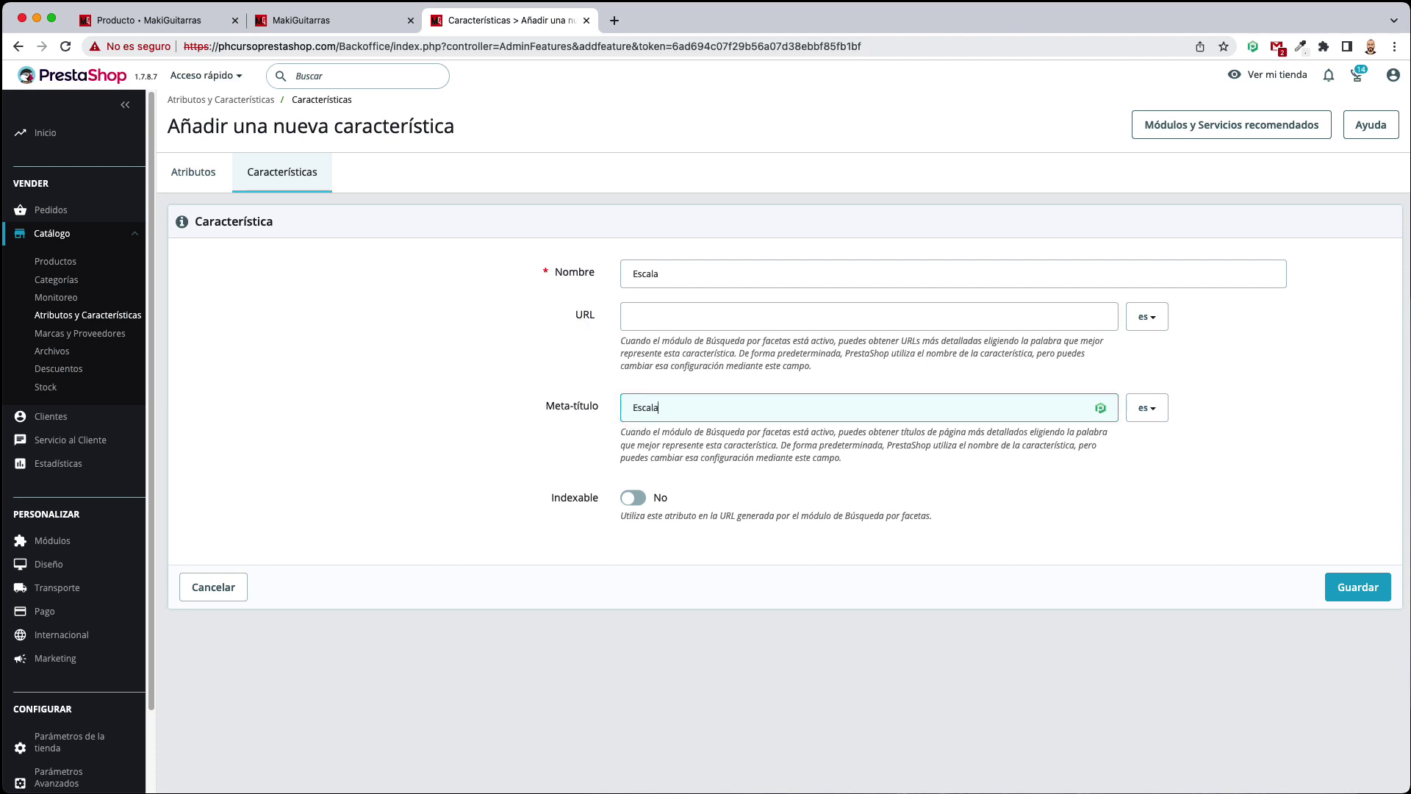
pyautogui.click(514, 479)
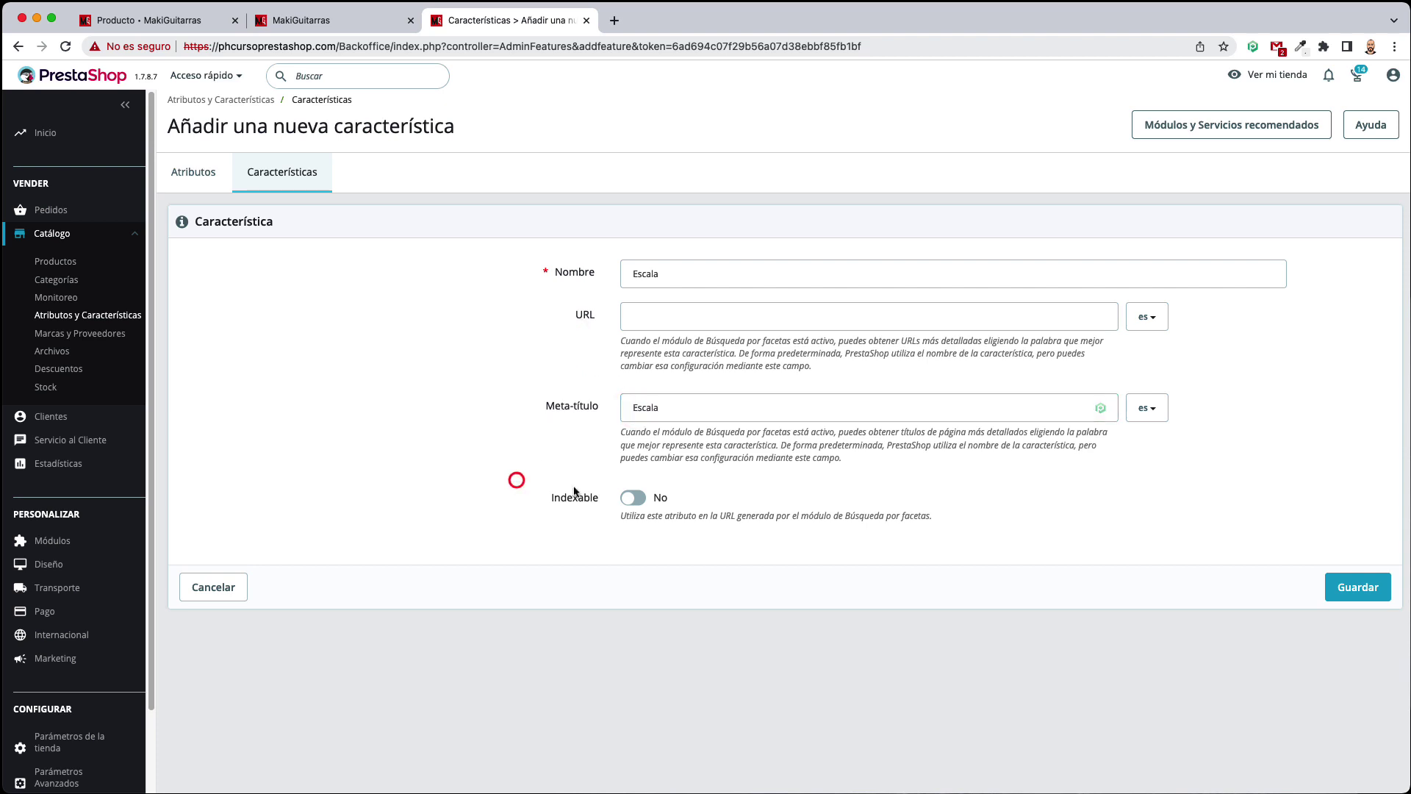
pyautogui.click(636, 496)
pyautogui.click(1357, 586)
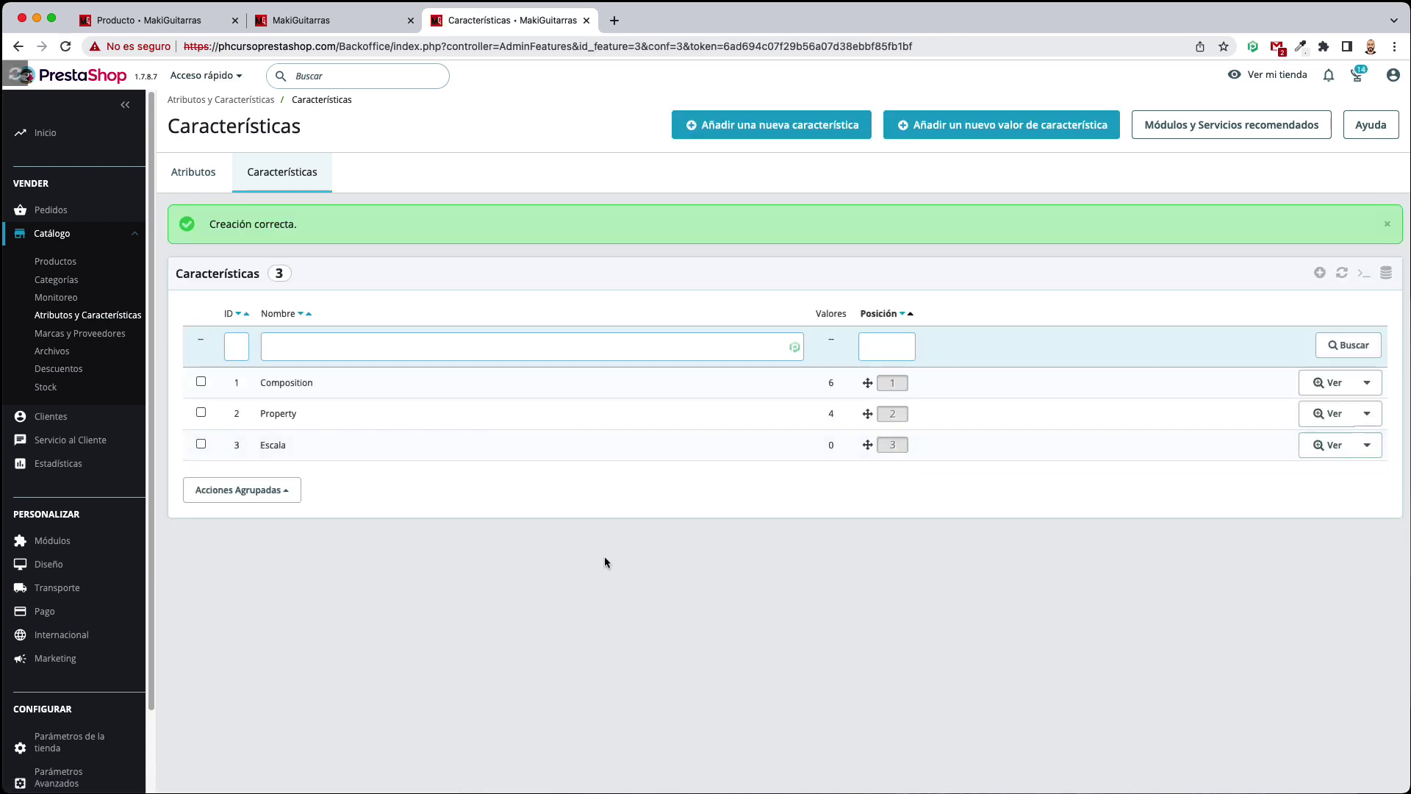
# Add the value Escala corta with the meta title escala corta to the Escala feature and save it to continue with another value
pyautogui.click(629, 450)
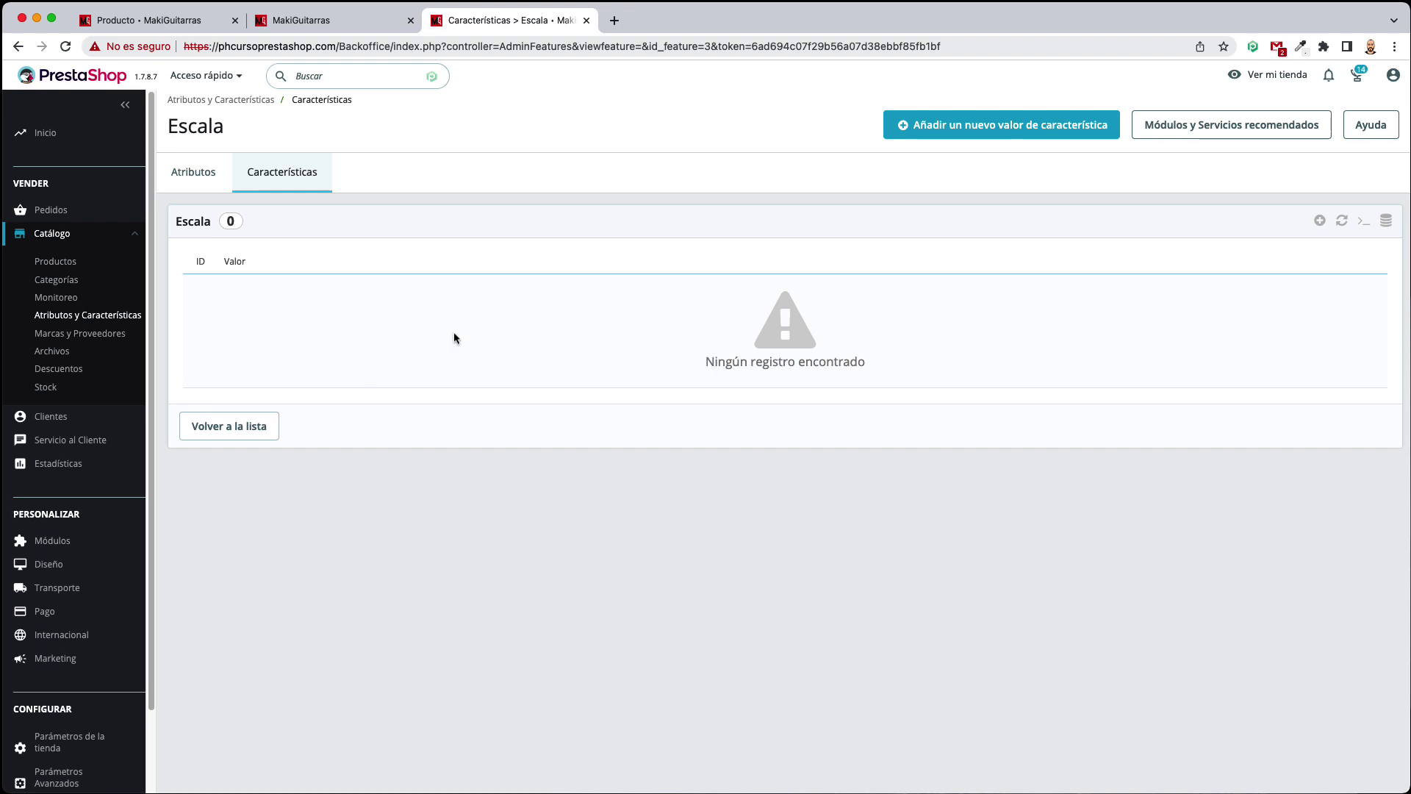
pyautogui.click(1065, 130)
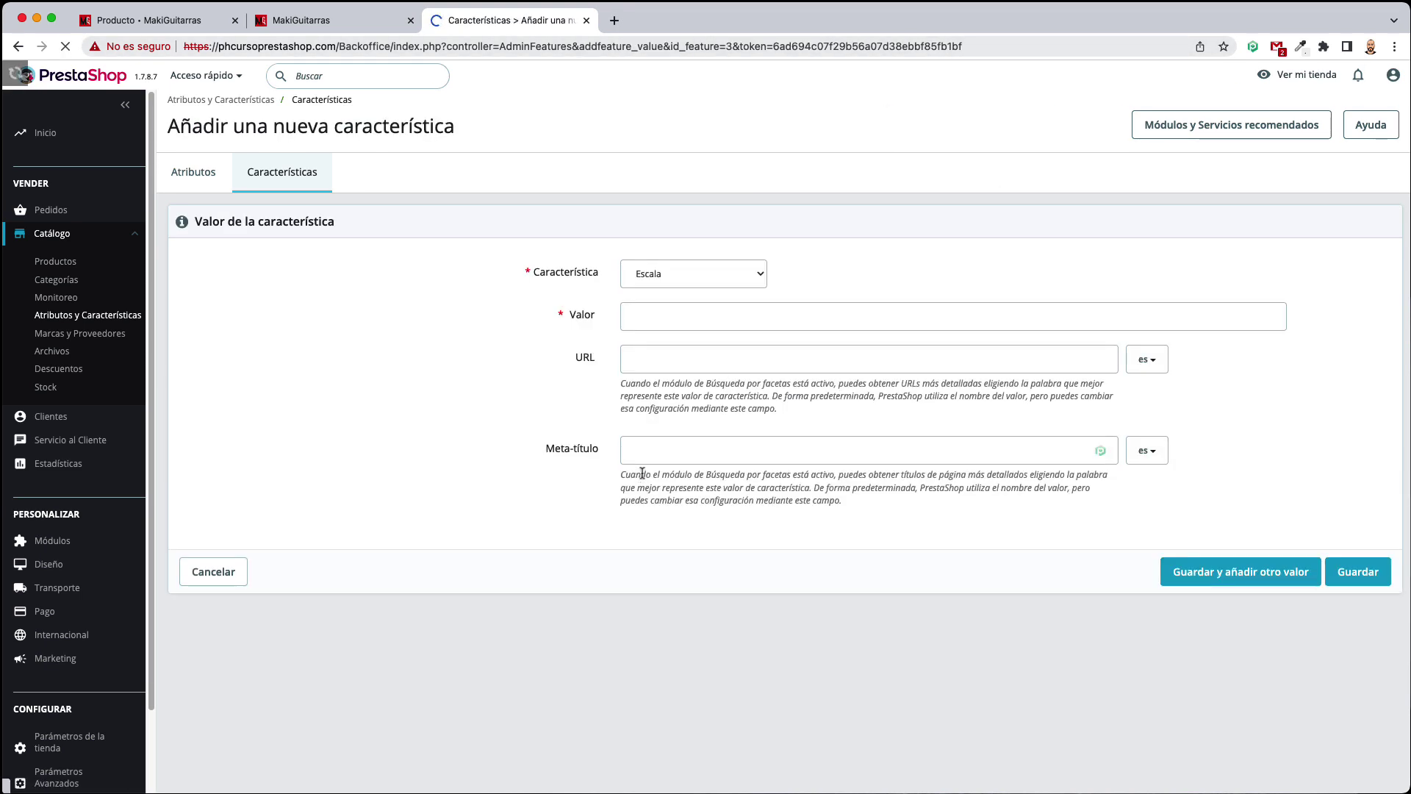
pyautogui.click(685, 319)
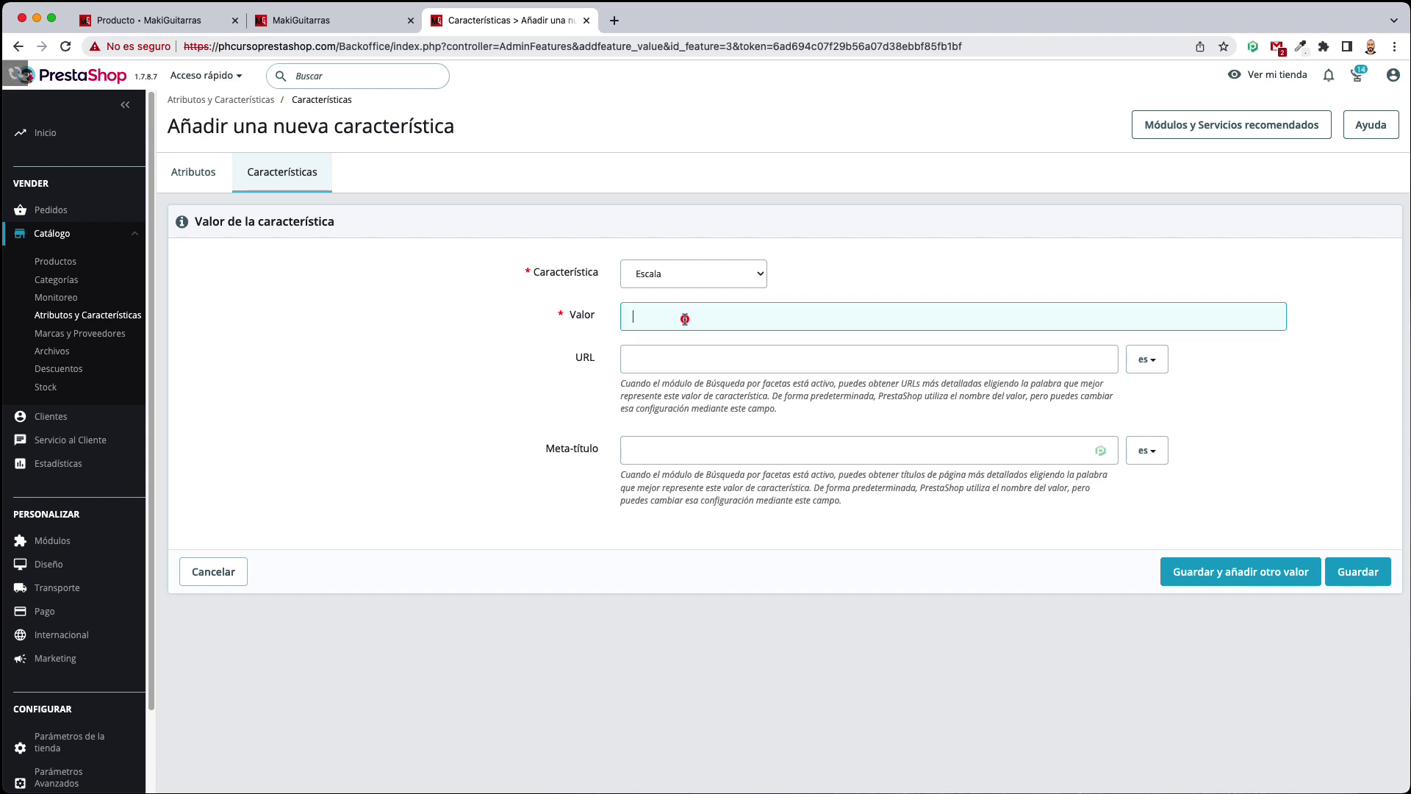
pyautogui.write('Escala corta')
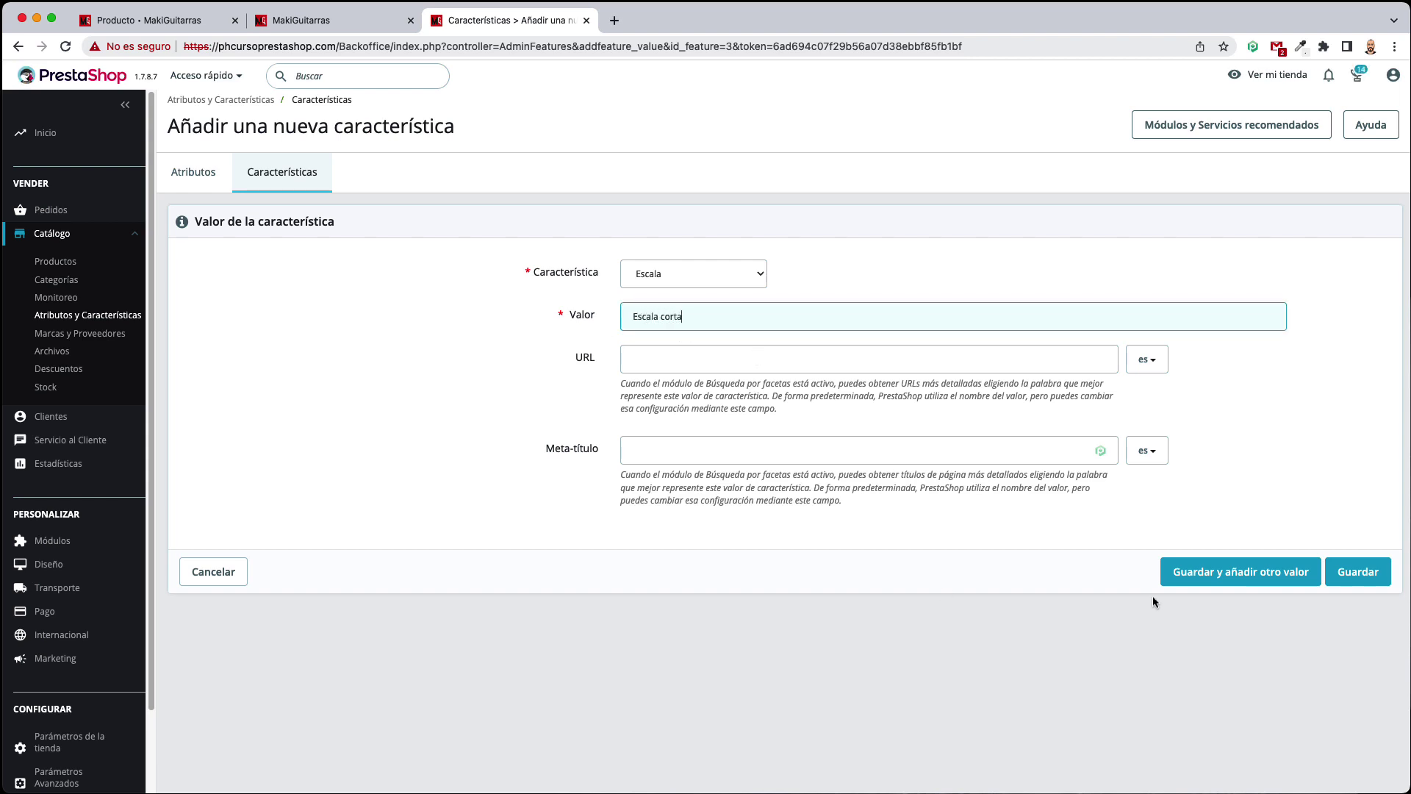
pyautogui.click(776, 447)
pyautogui.write('esca')
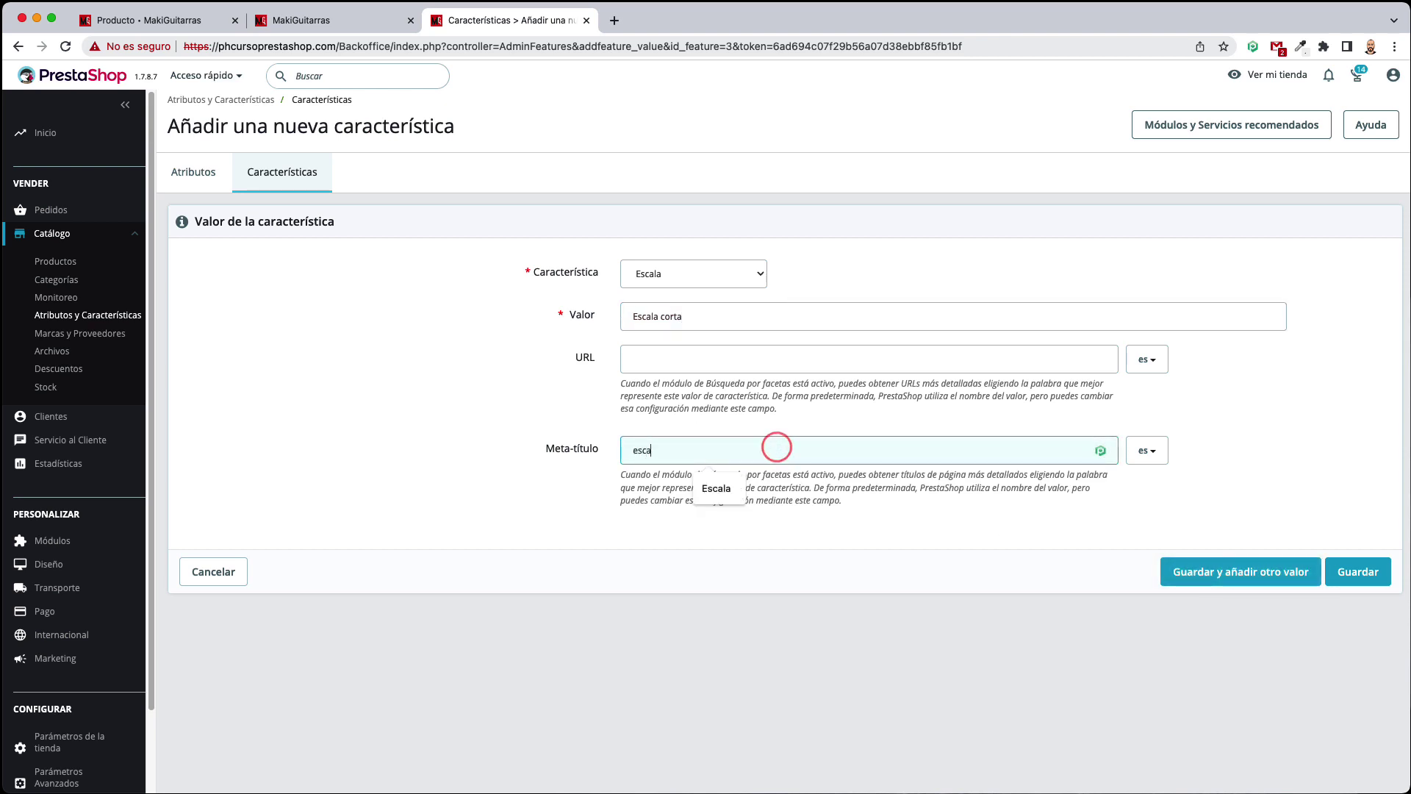
pyautogui.write('la corta')
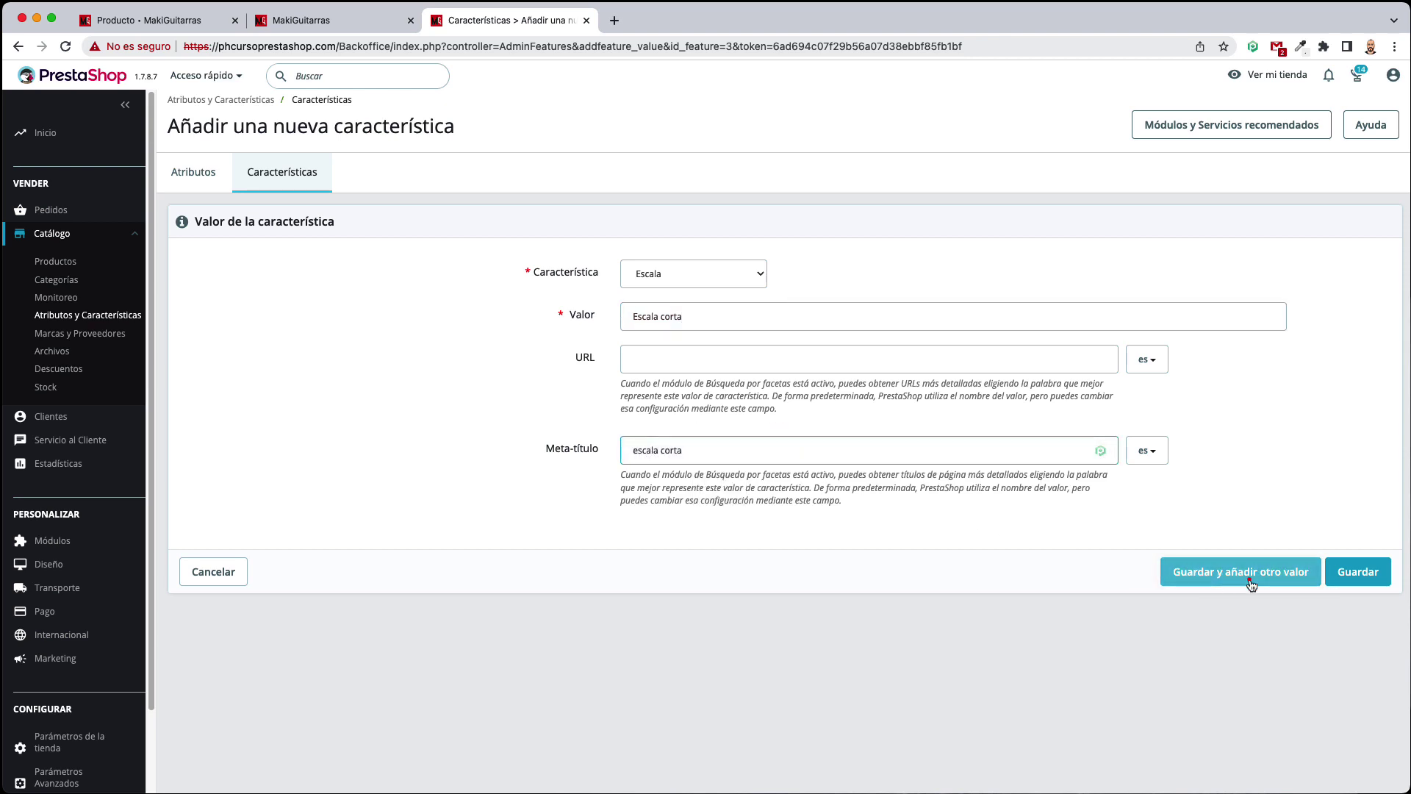
pyautogui.click(1239, 573)
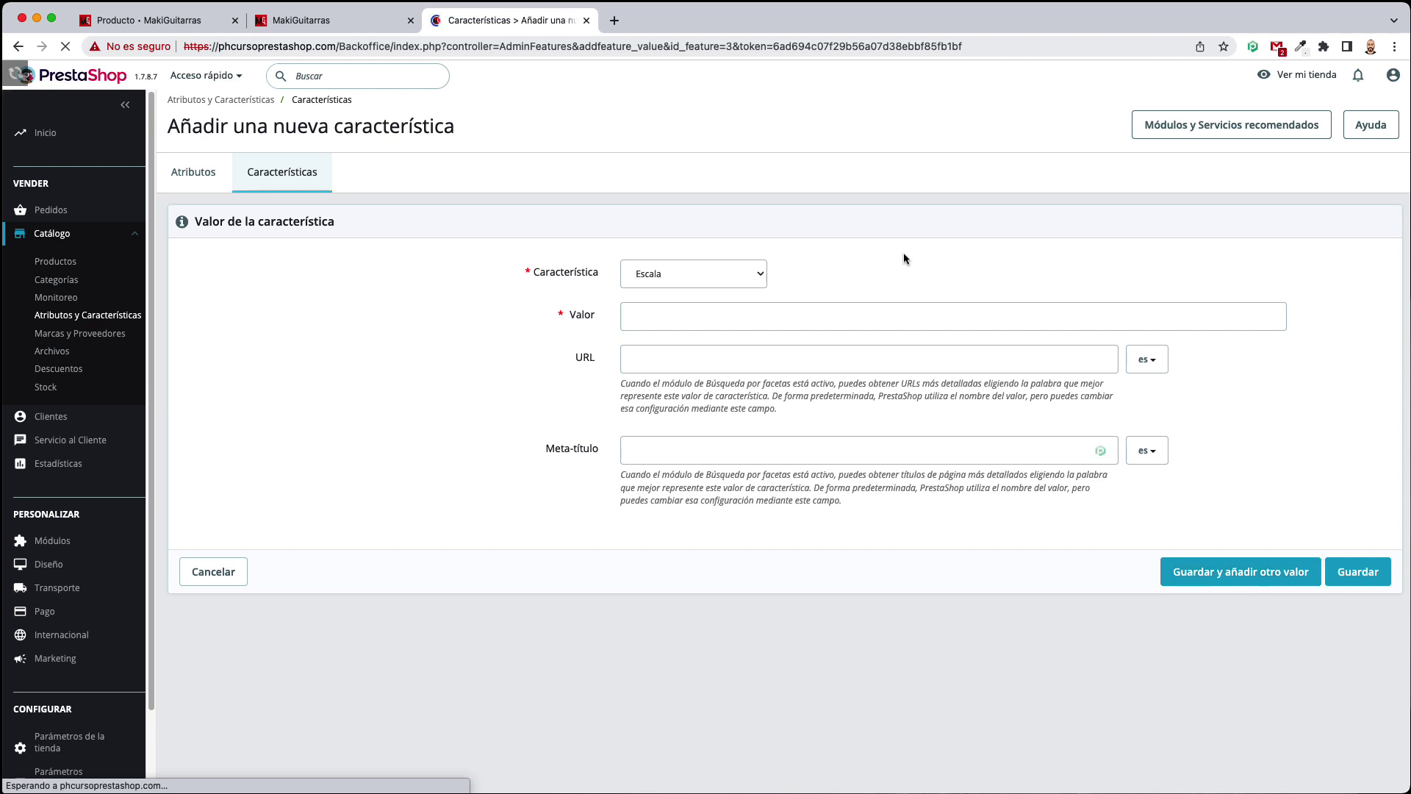
# Add the value Escala media with the meta title escala media and save it to continue with another value
pyautogui.click(741, 309)
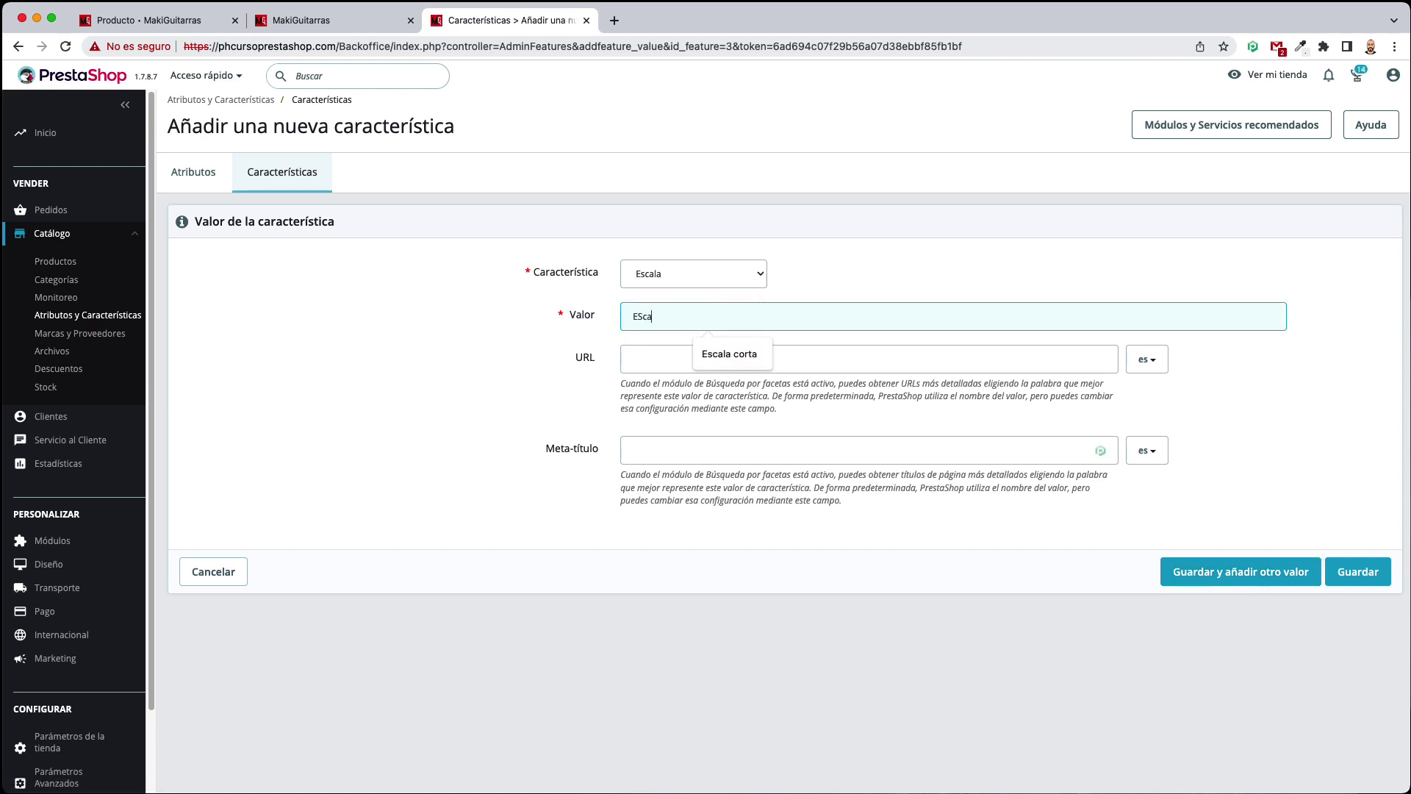
pyautogui.write('Escala media')
pyautogui.click(747, 450)
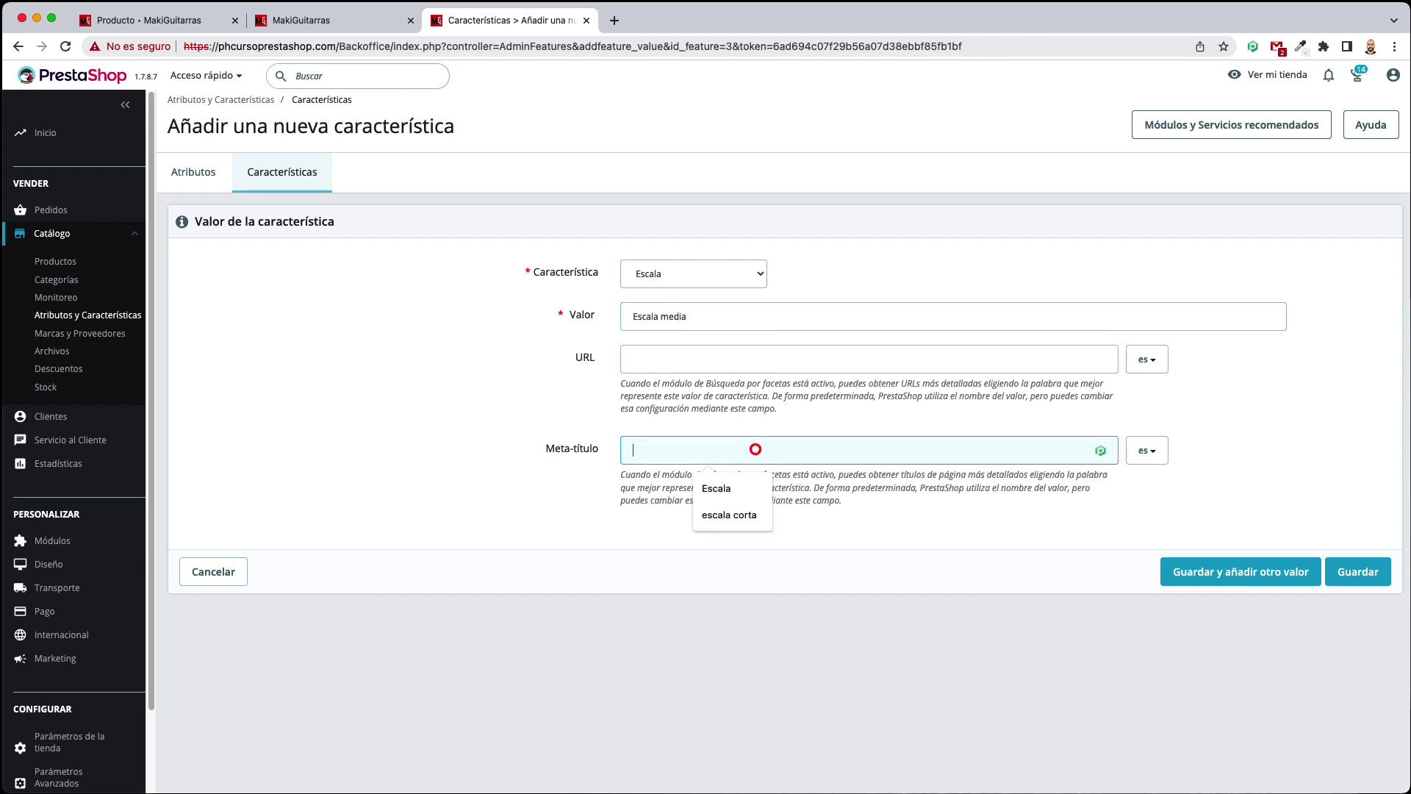
pyautogui.write('escala media')
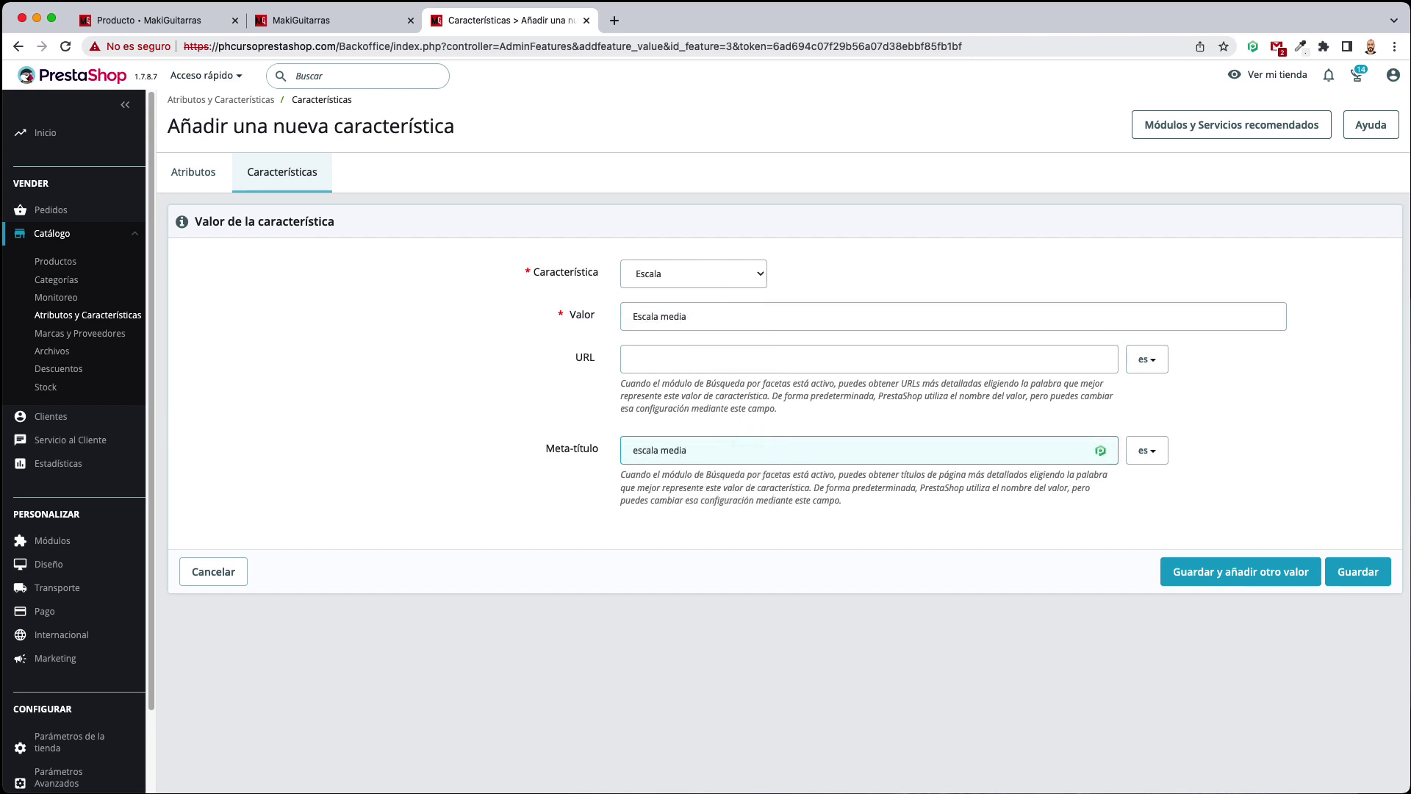
pyautogui.click(1357, 572)
pyautogui.click(1241, 572)
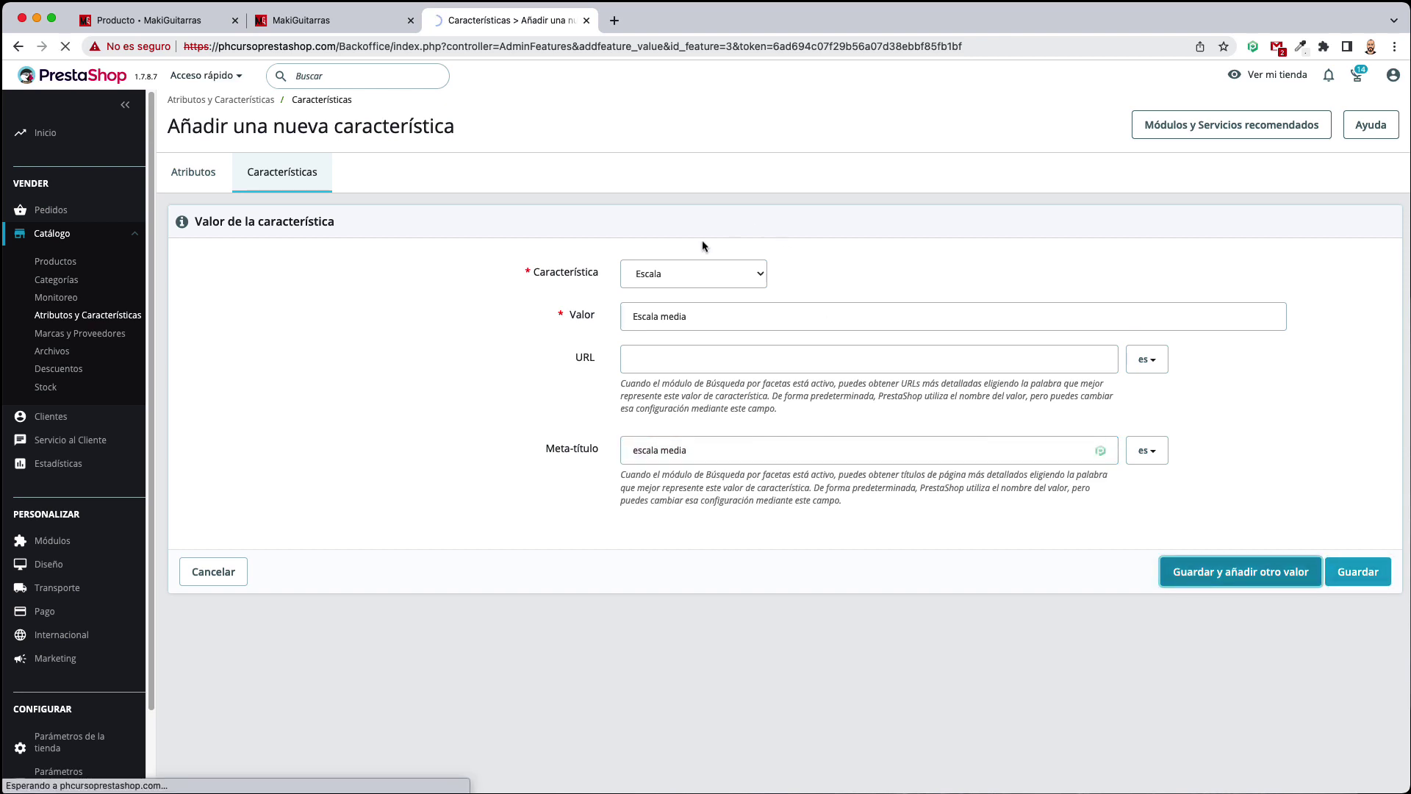
# Add the value Escala alta with the meta title escala alta to the Escala feature and save it
pyautogui.click(710, 322)
pyautogui.click(726, 315)
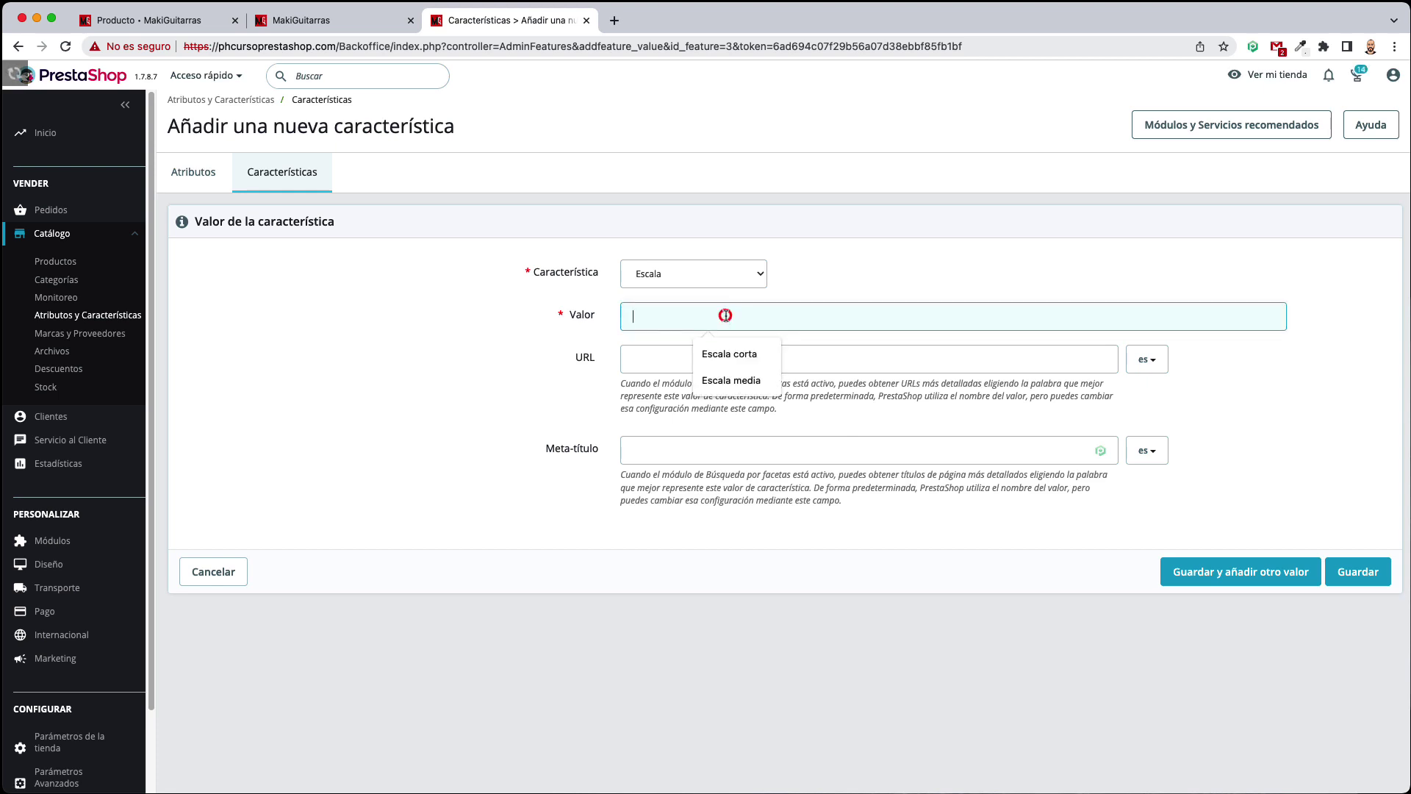
pyautogui.write('Escala alta')
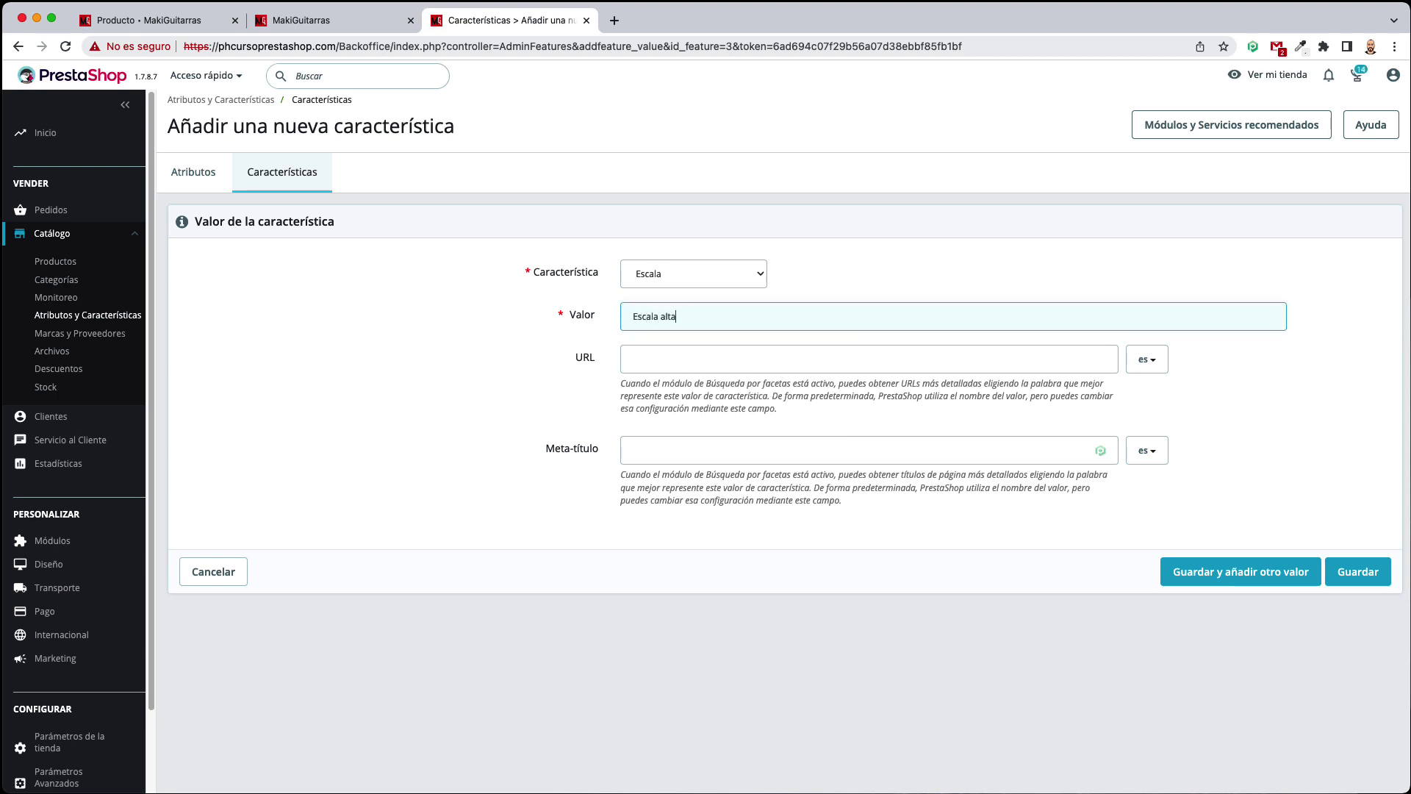
pyautogui.press('Tab')
pyautogui.press('Tab')
pyautogui.write('es')
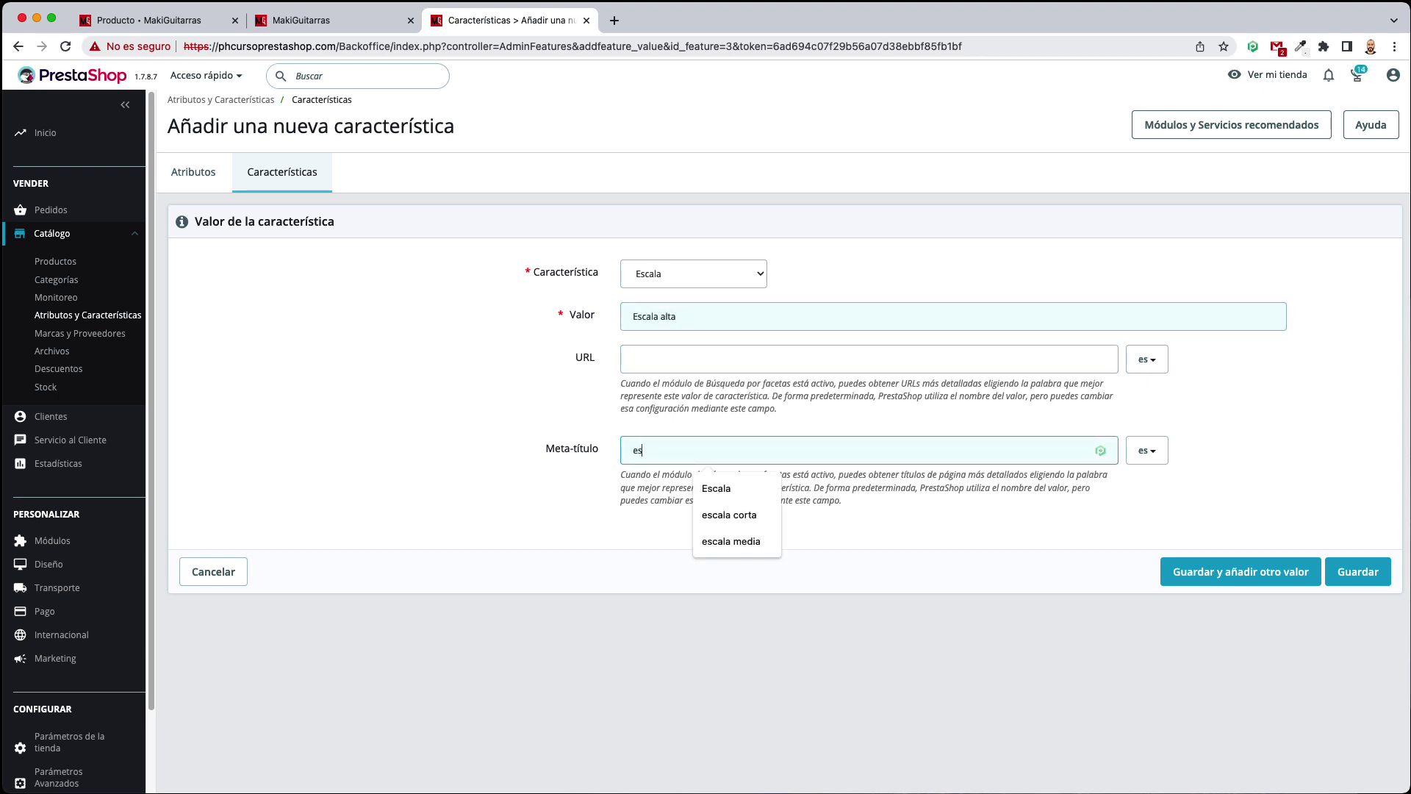
pyautogui.write('cala alta')
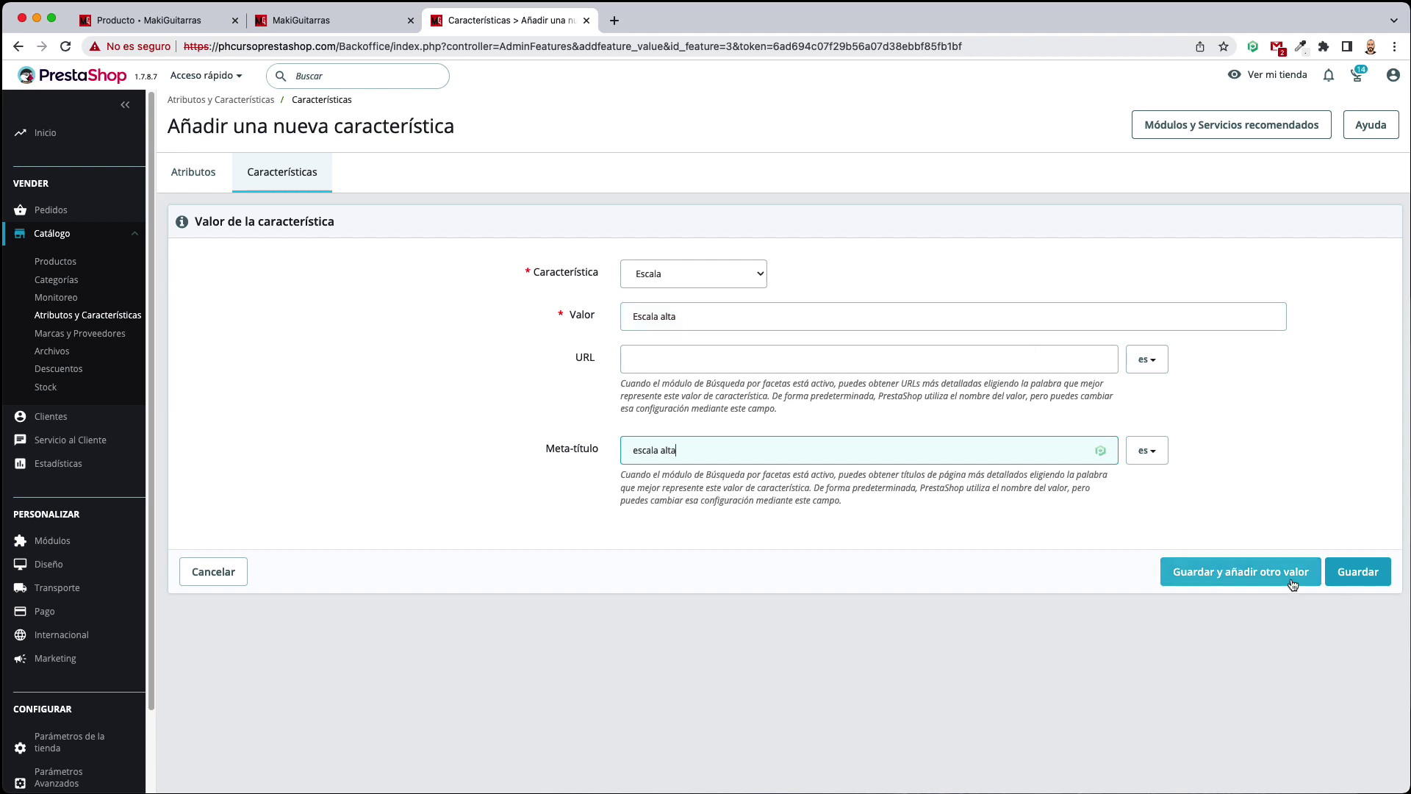
pyautogui.click(1357, 571)
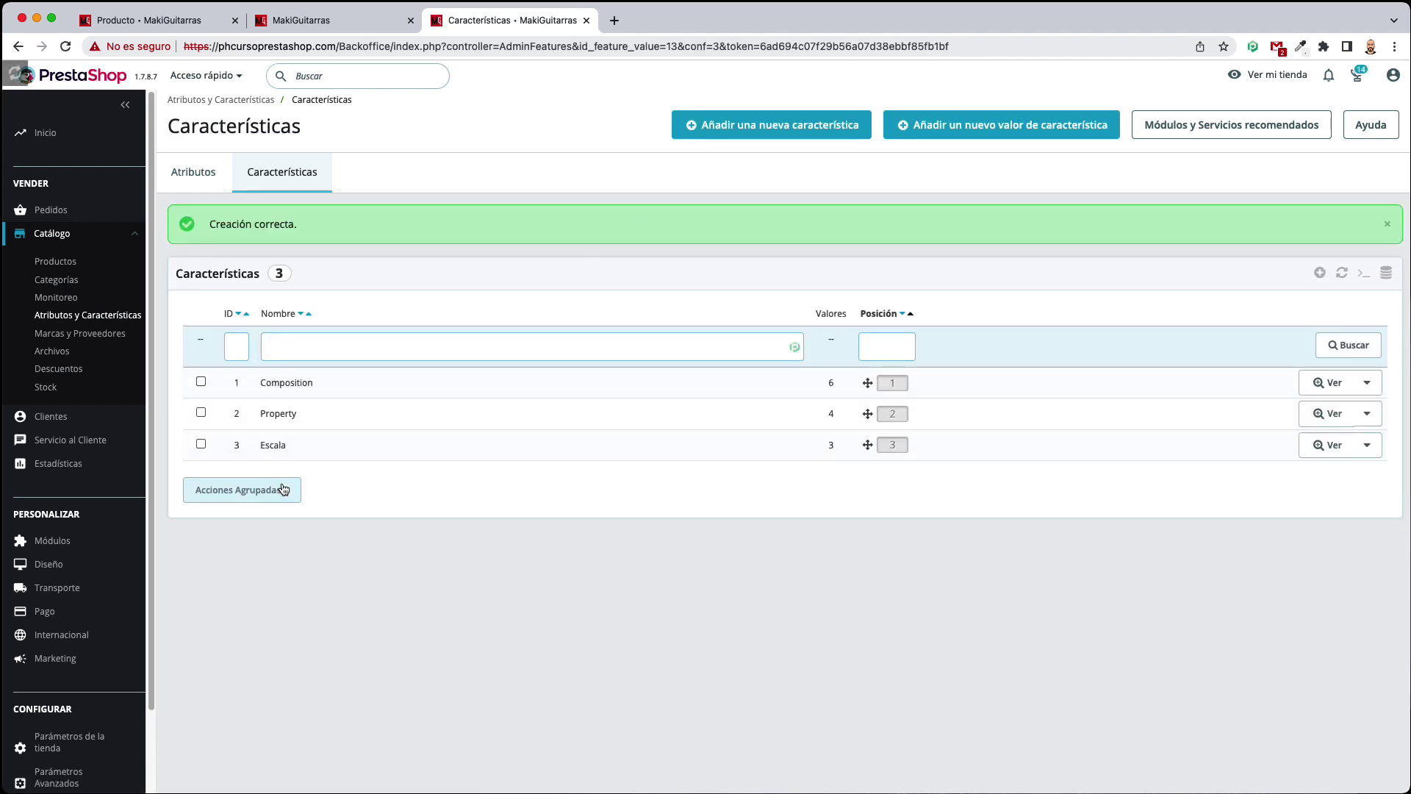
# Check the values listed under the Escala feature, and return to the product form to save the product
pyautogui.click(773, 446)
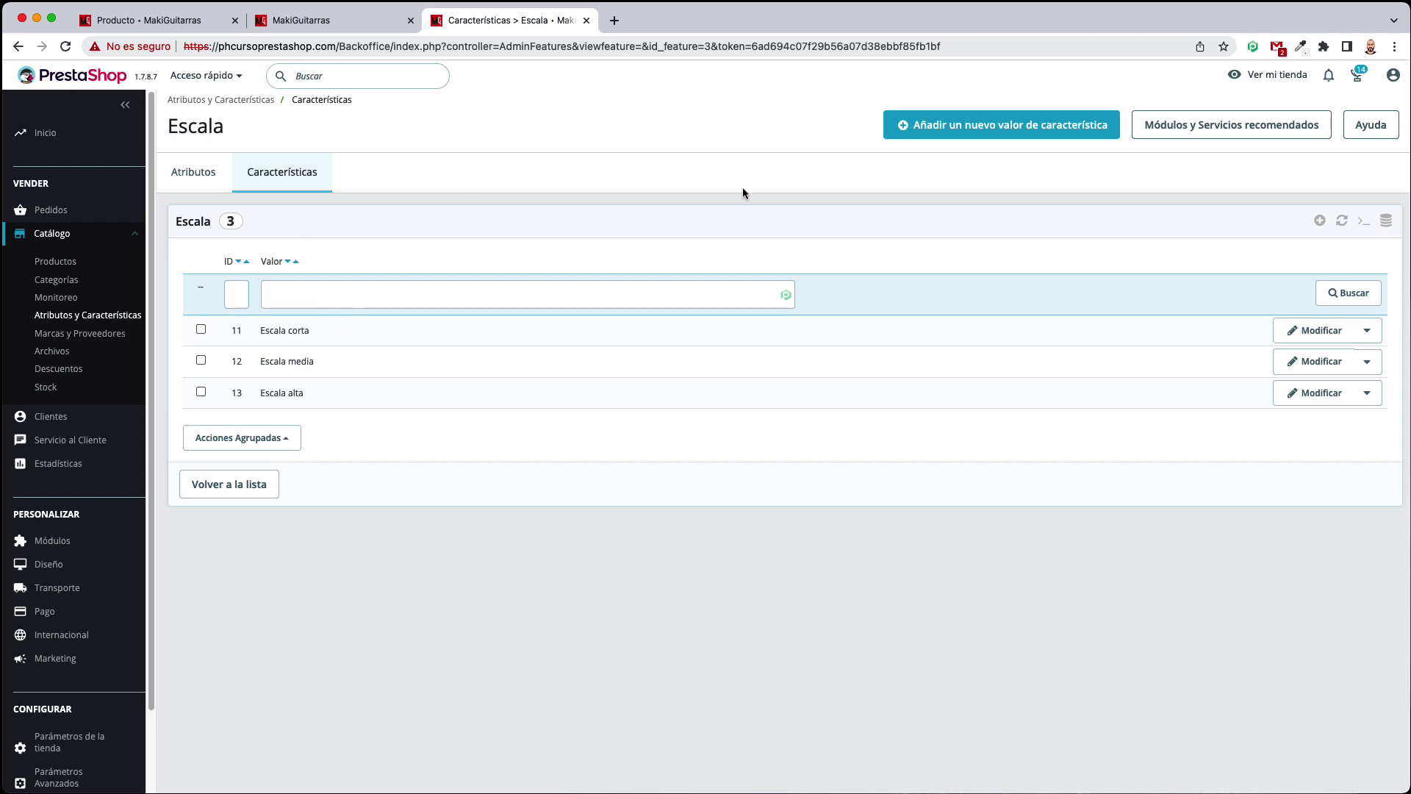
pyautogui.click(275, 173)
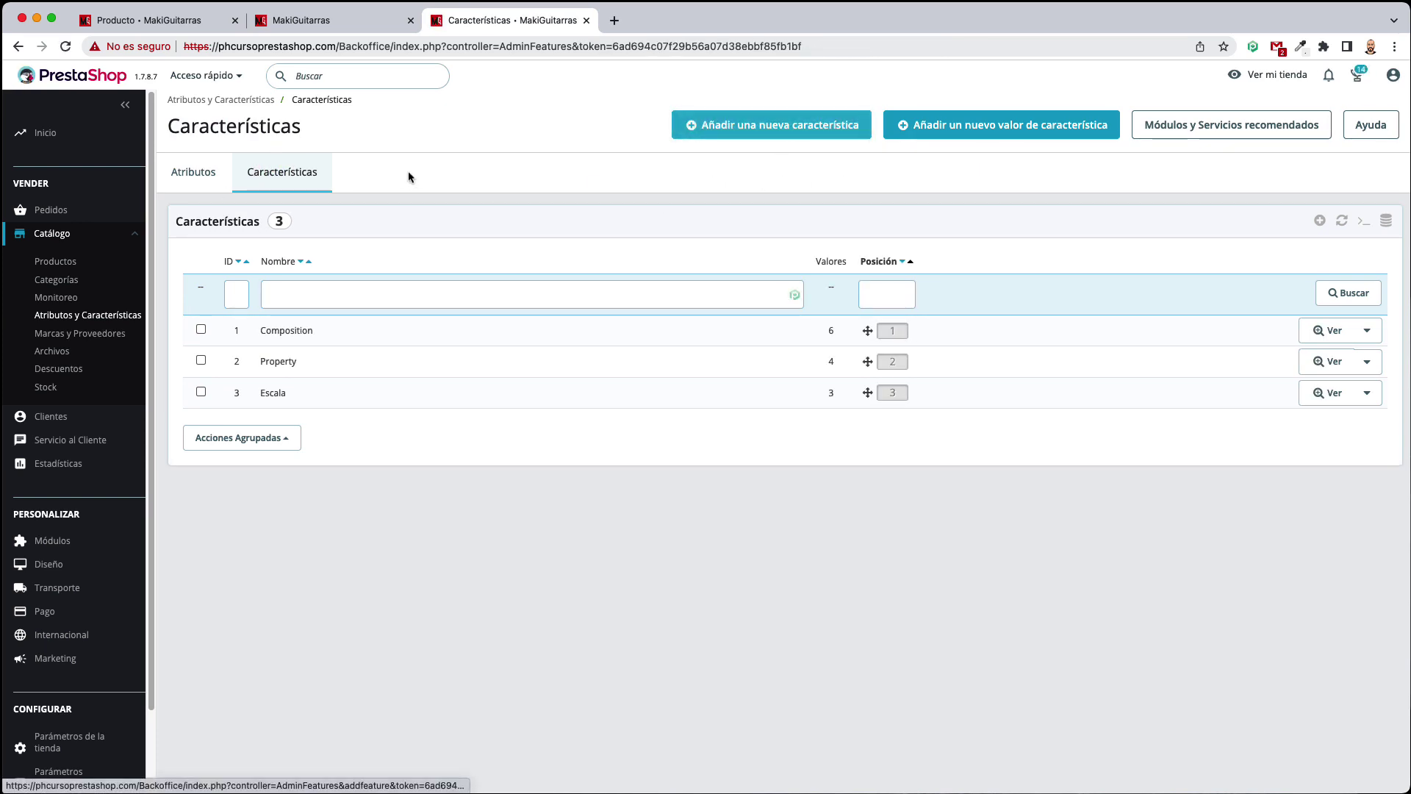
pyautogui.click(286, 17)
pyautogui.click(162, 21)
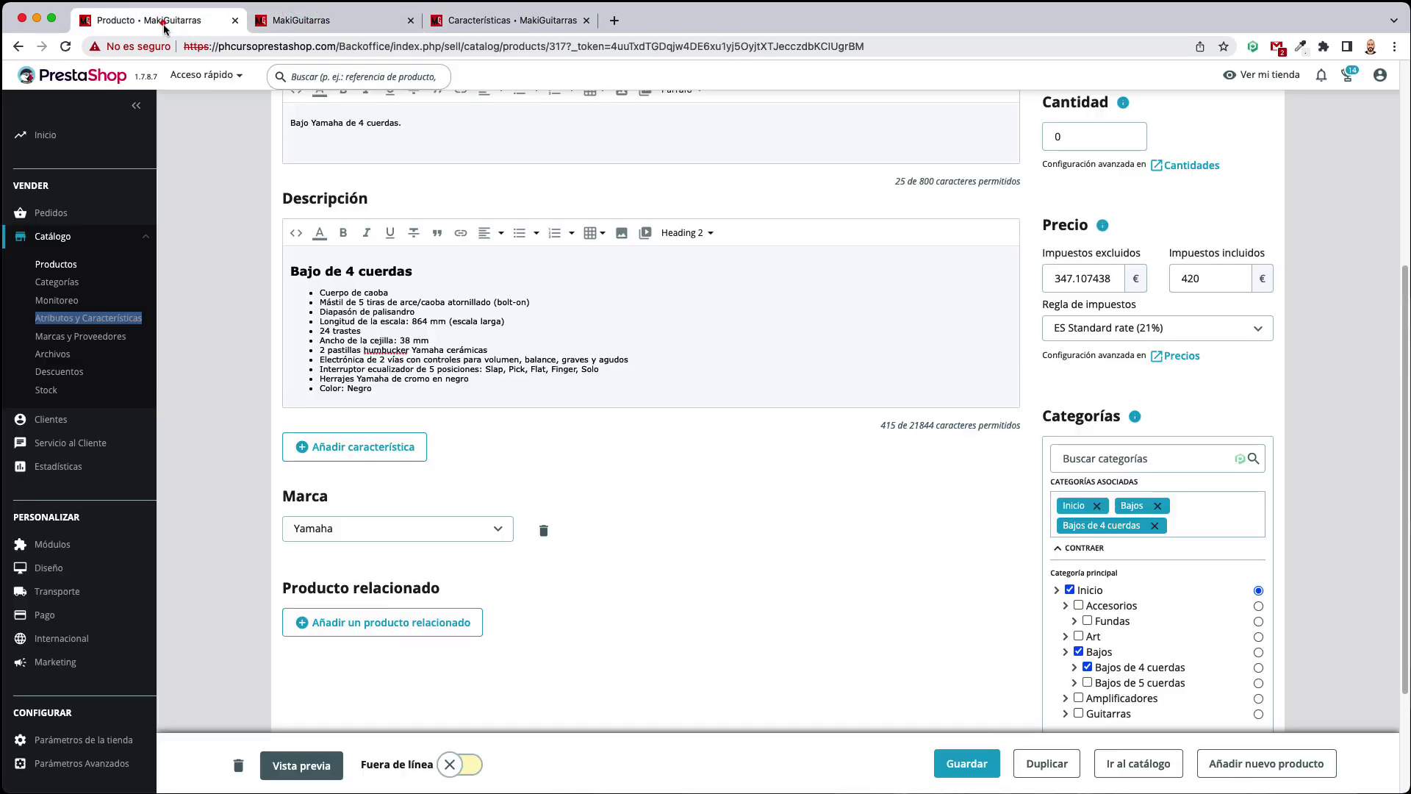
pyautogui.click(686, 504)
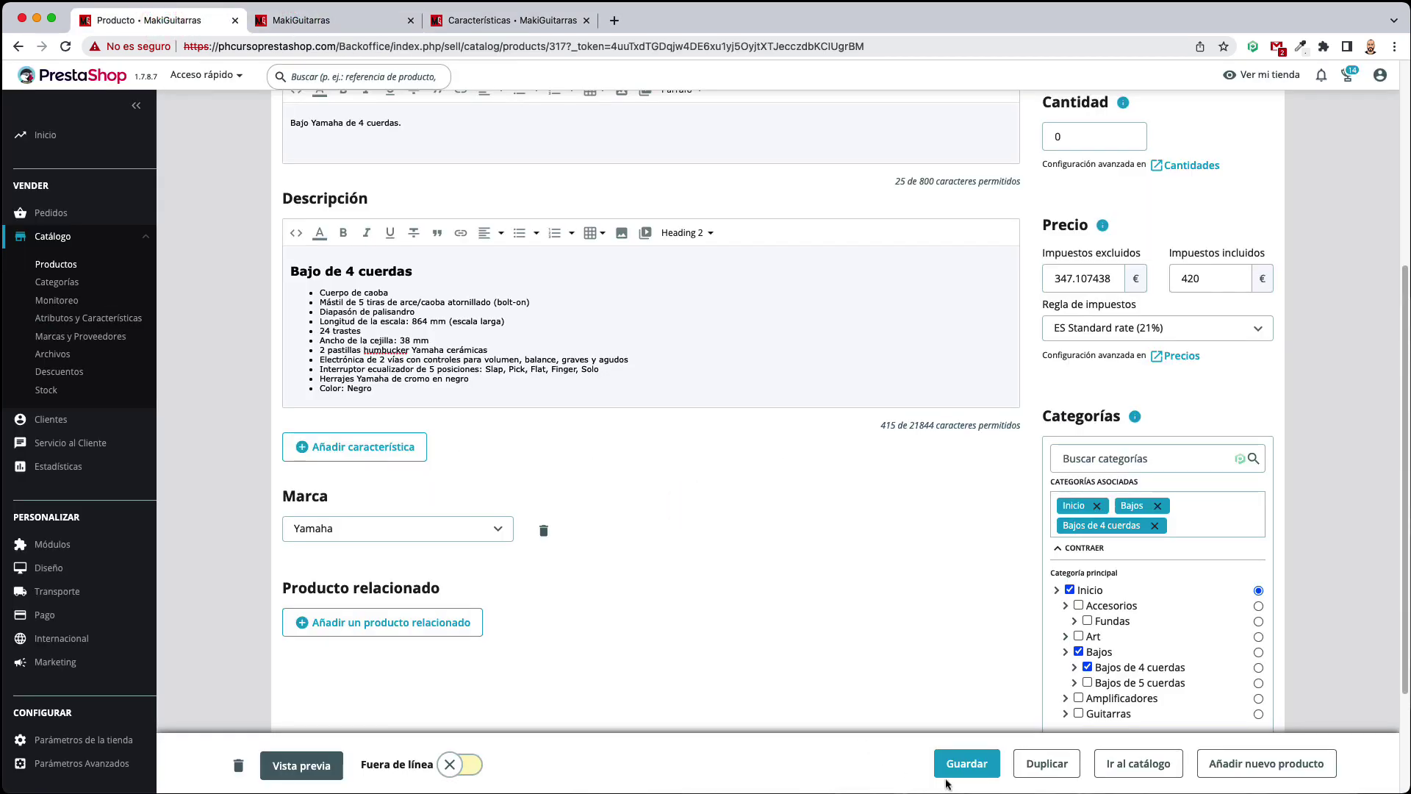
pyautogui.click(982, 766)
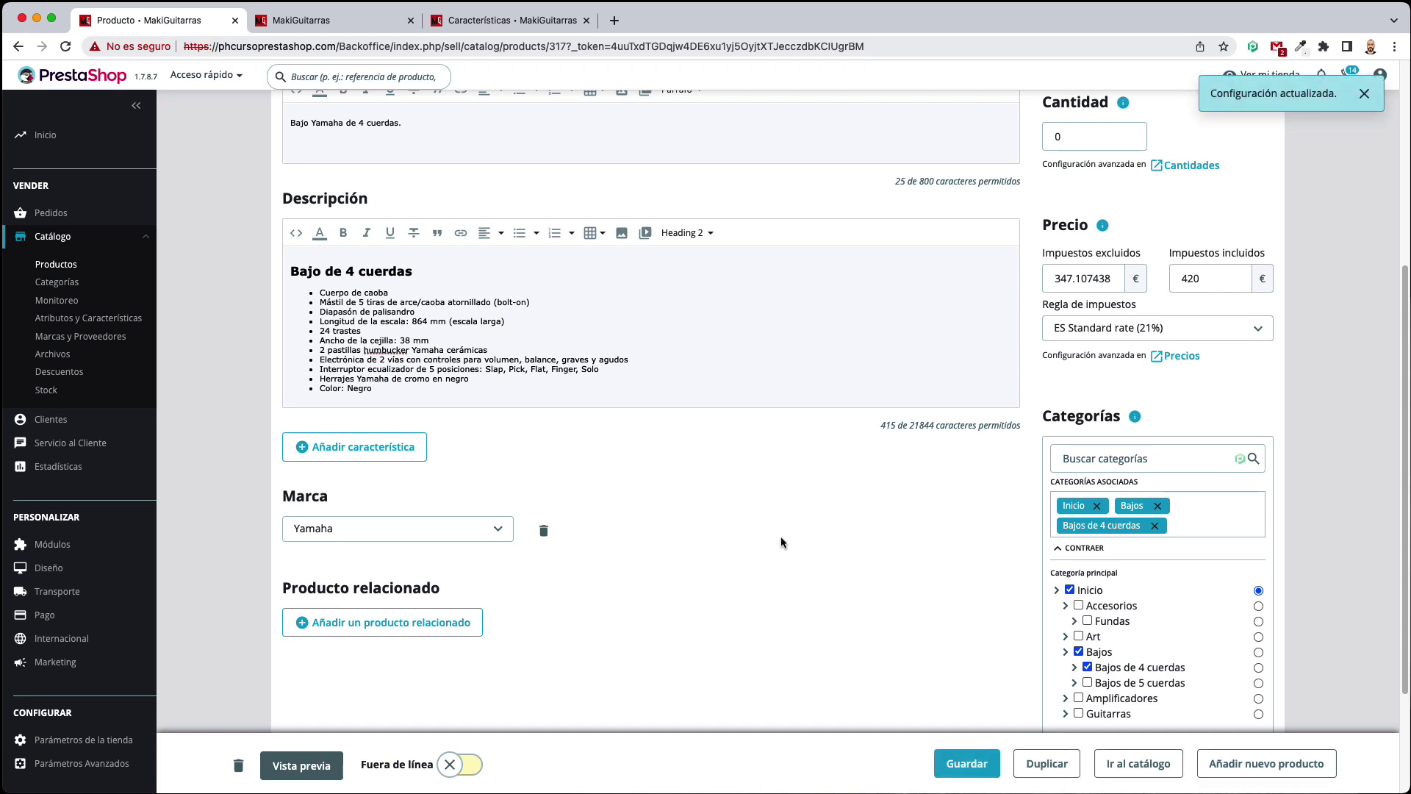
pyautogui.click(404, 446)
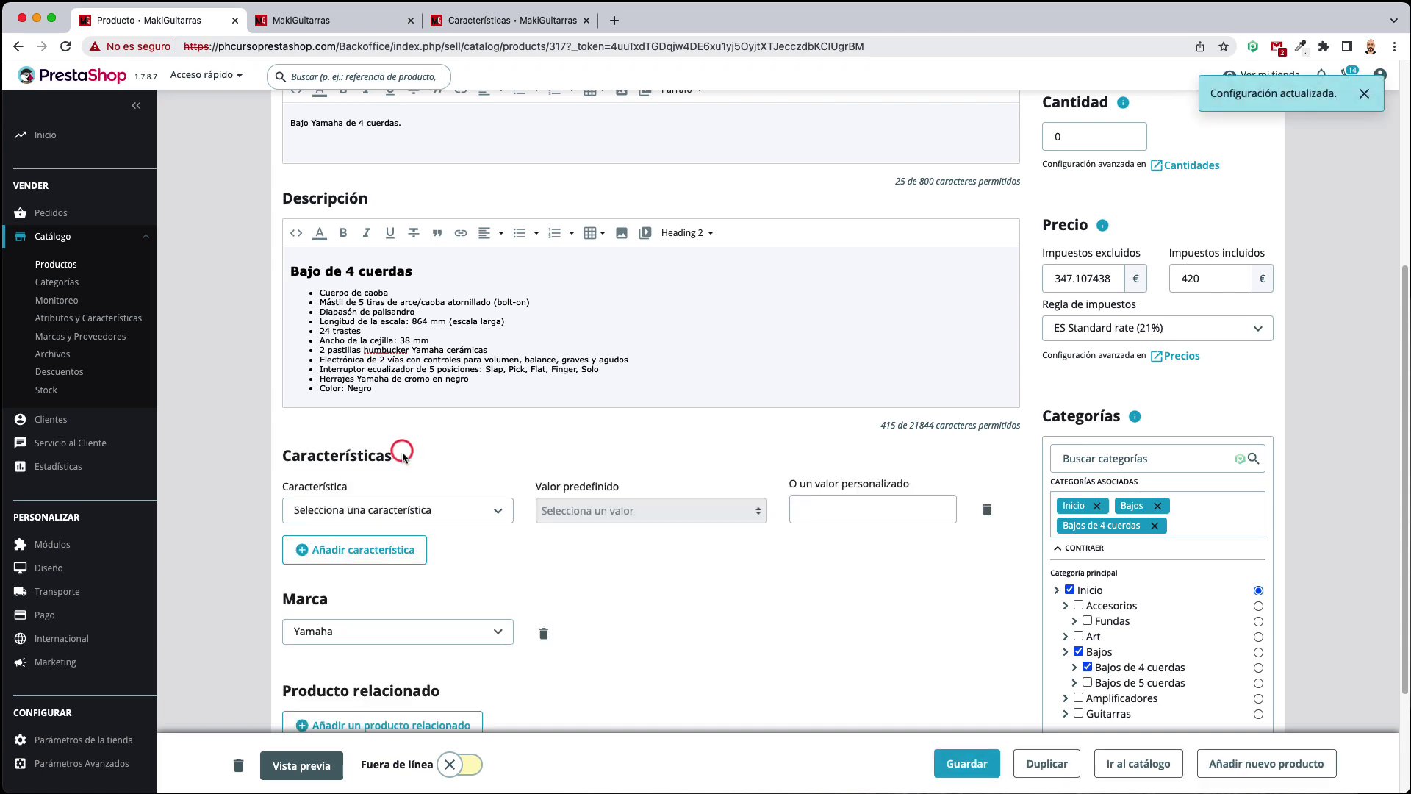
pyautogui.click(469, 509)
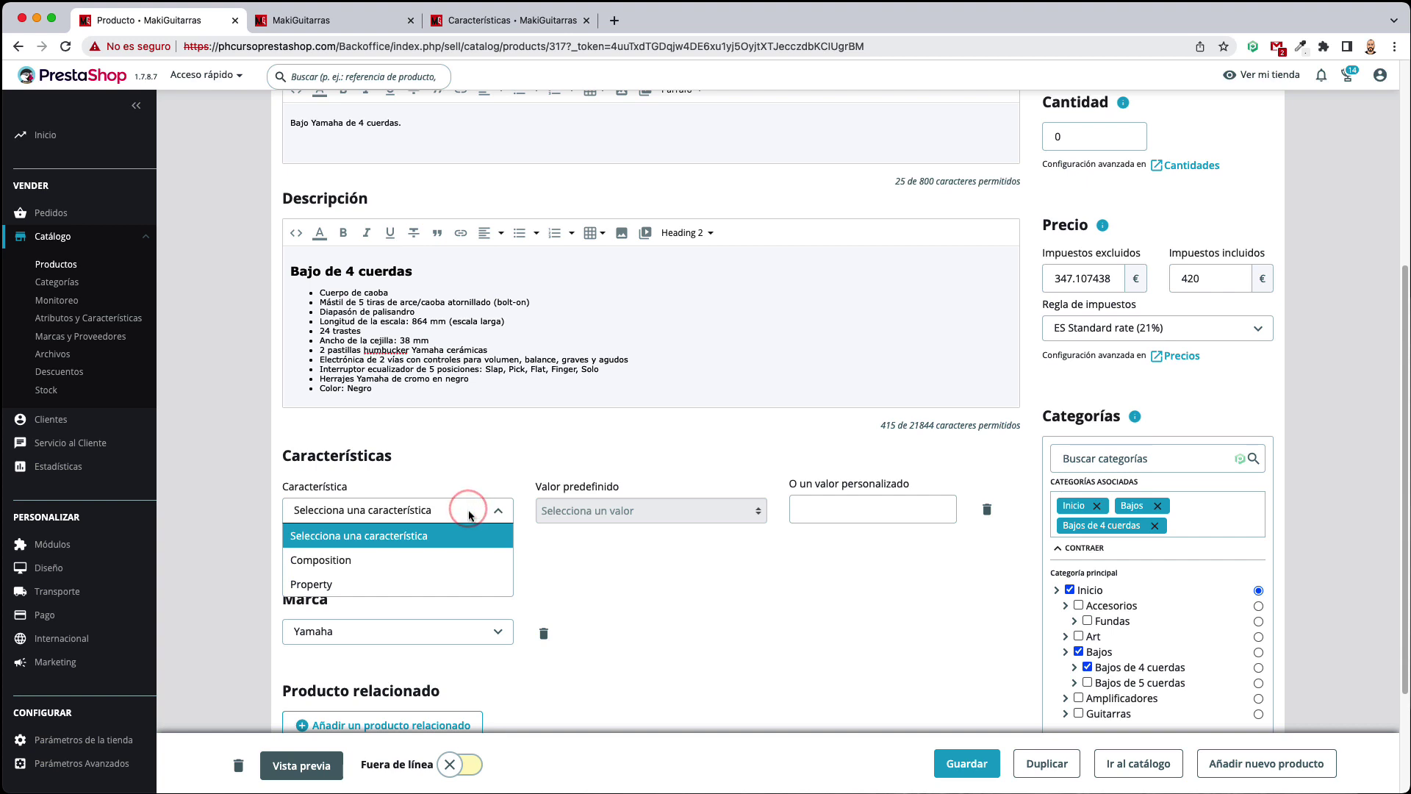
pyautogui.click(601, 593)
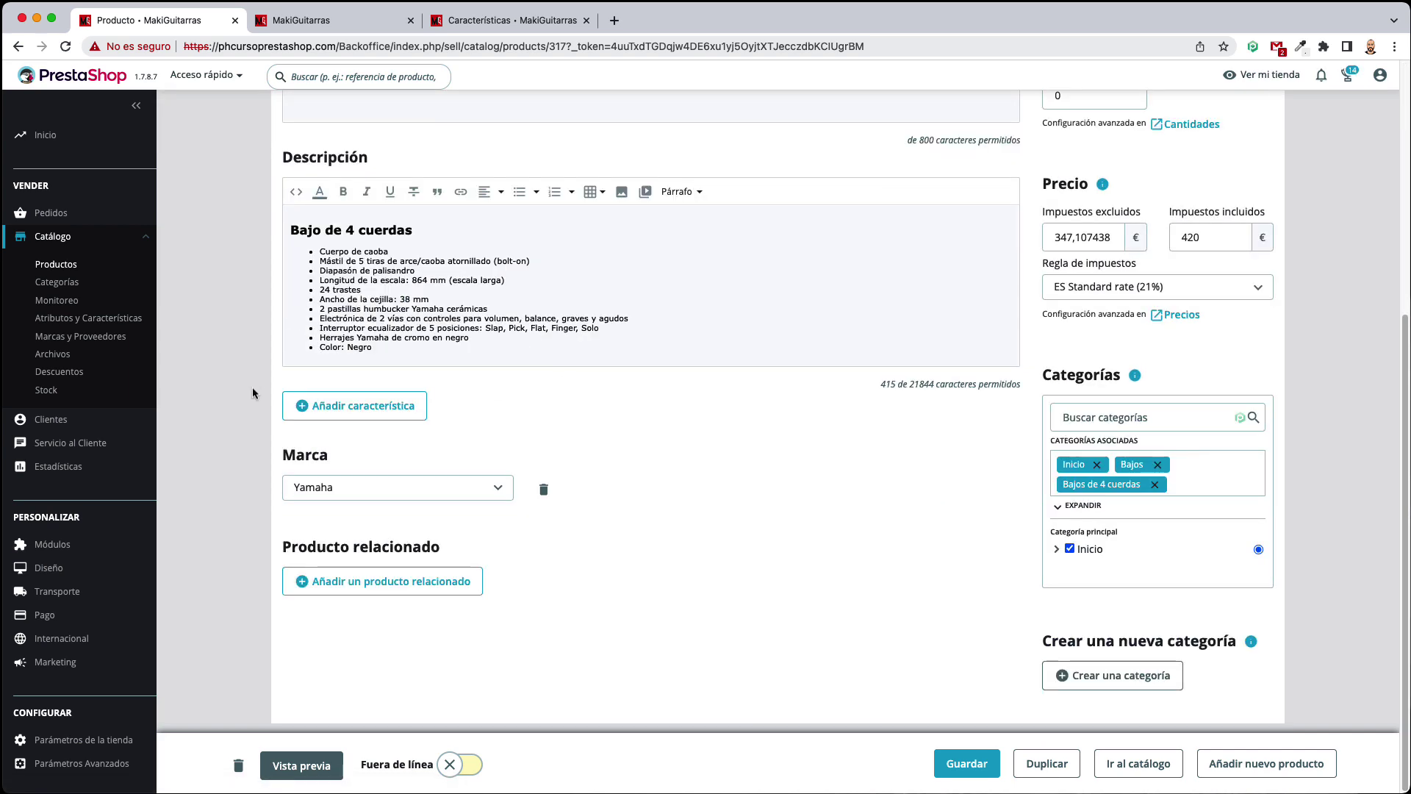
# Add the Escala feature to the product with the predefined value Escala alta and save the product
pyautogui.click(367, 405)
pyautogui.click(404, 469)
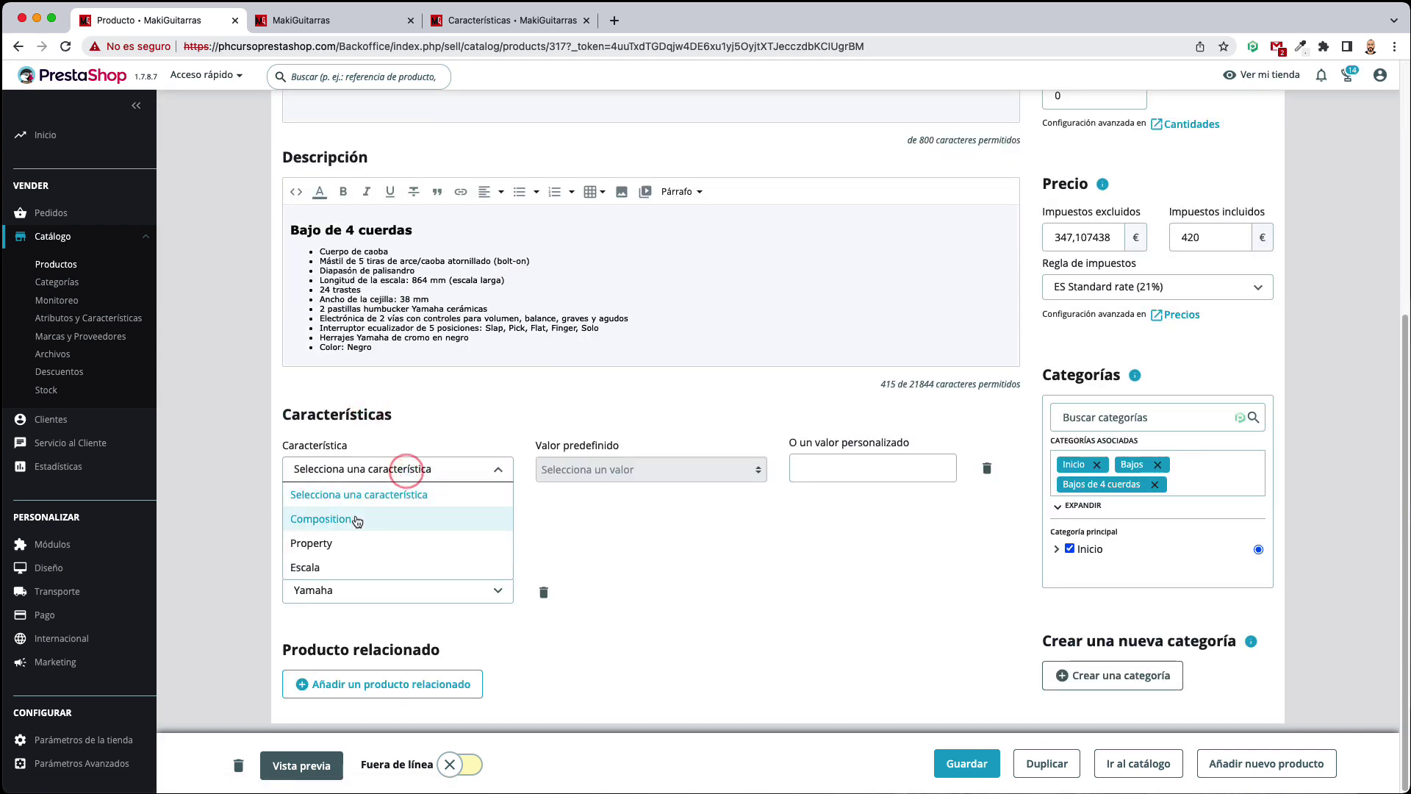
pyautogui.click(356, 574)
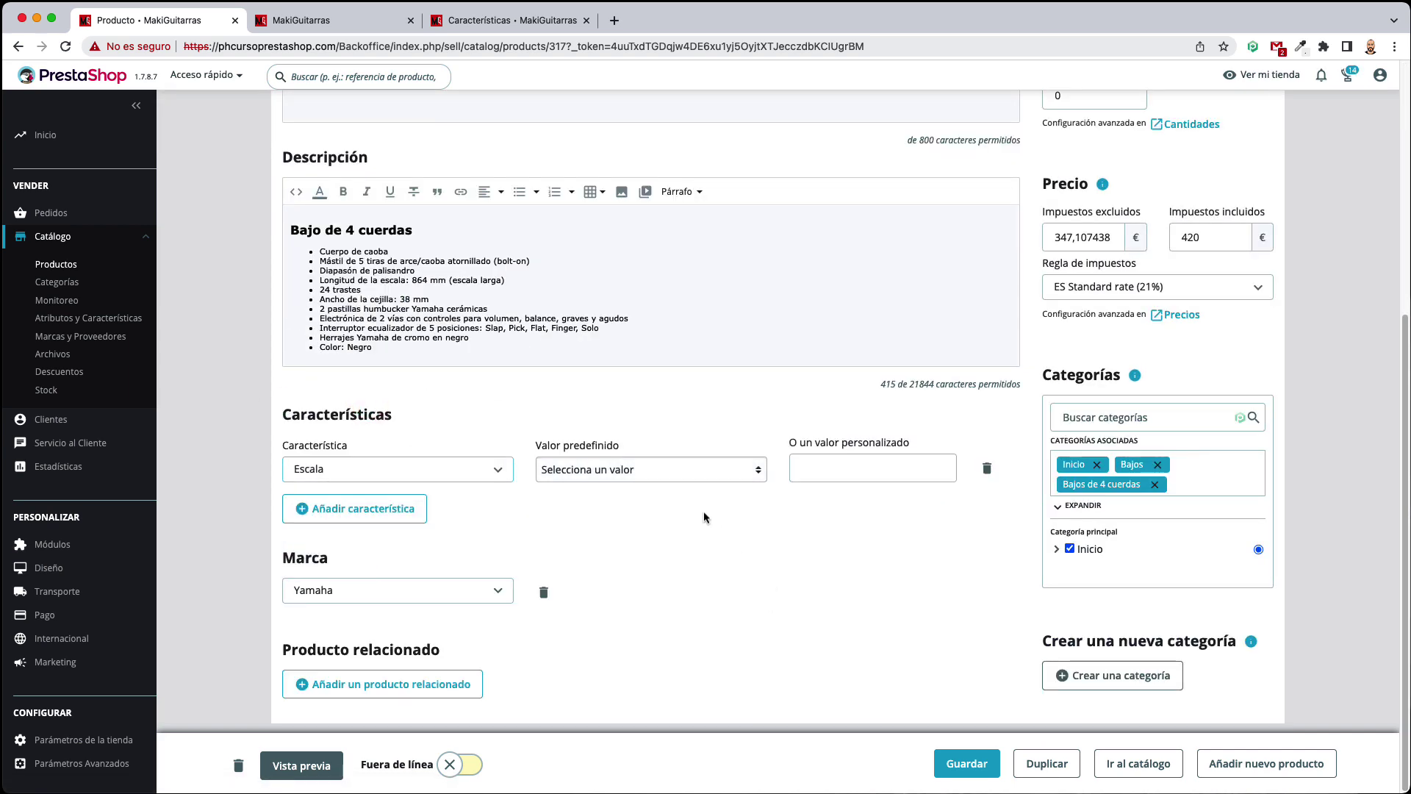
pyautogui.click(712, 471)
pyautogui.click(621, 486)
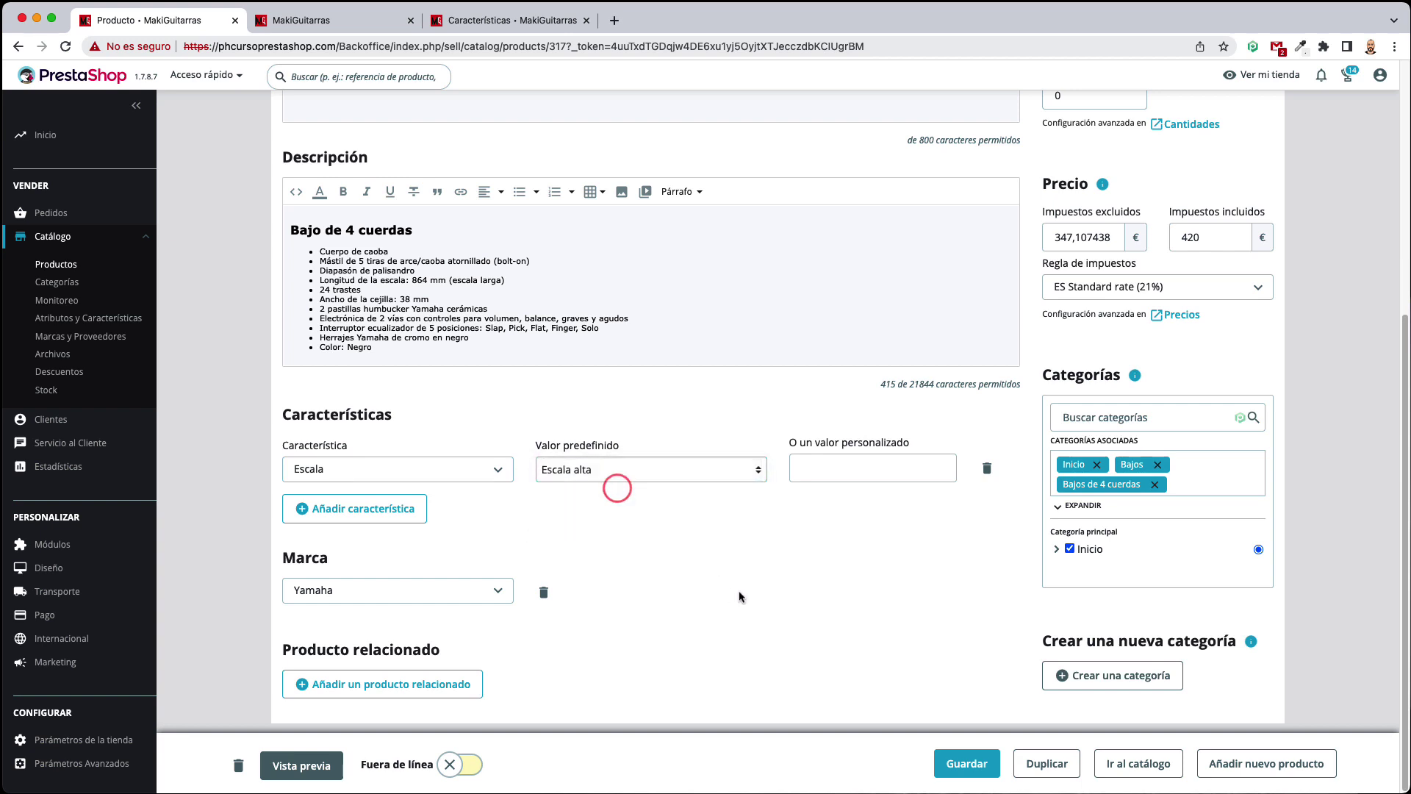
pyautogui.click(860, 469)
pyautogui.click(970, 766)
# Return to the Características list and create and save a feature named Trastes with the meta title trastes
pyautogui.press('super+3')
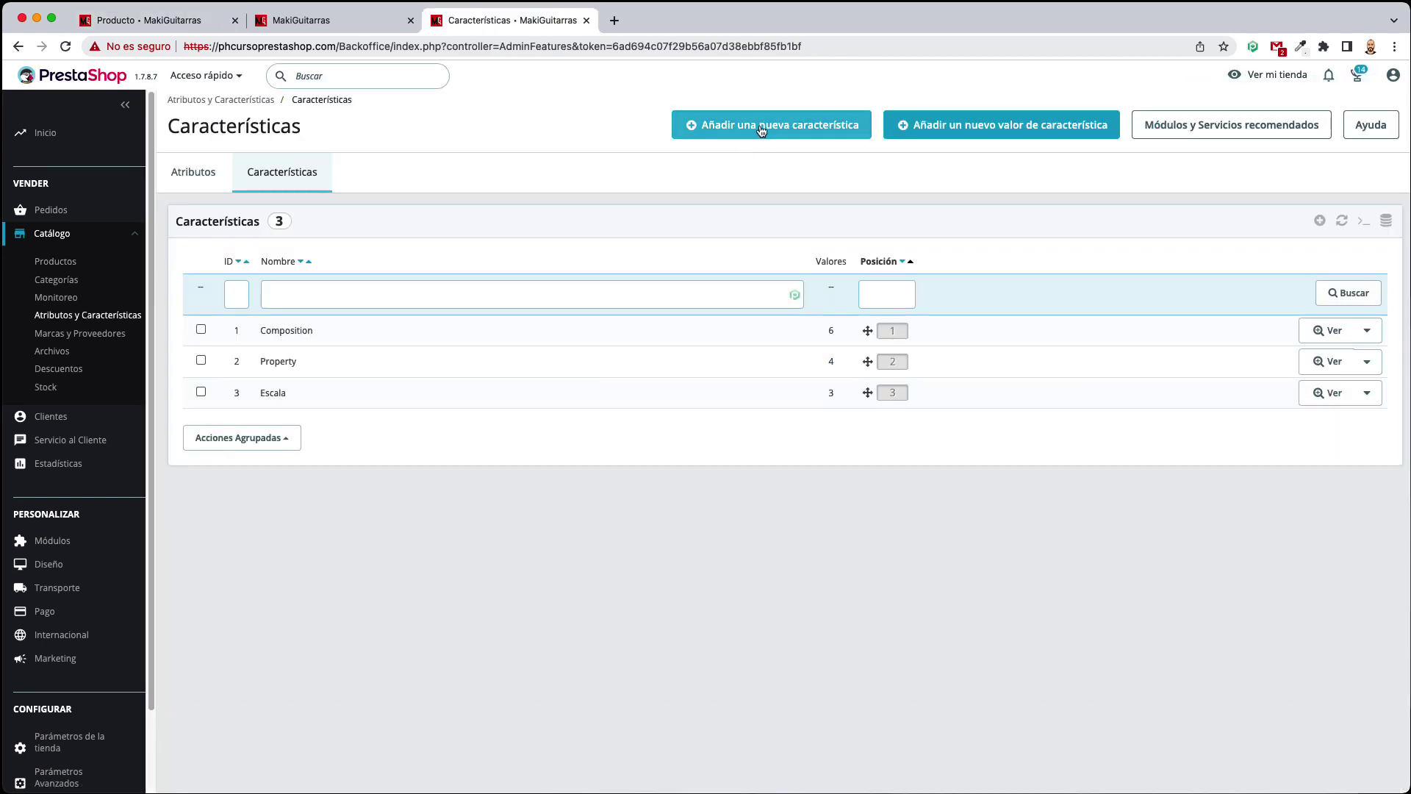
pyautogui.click(761, 131)
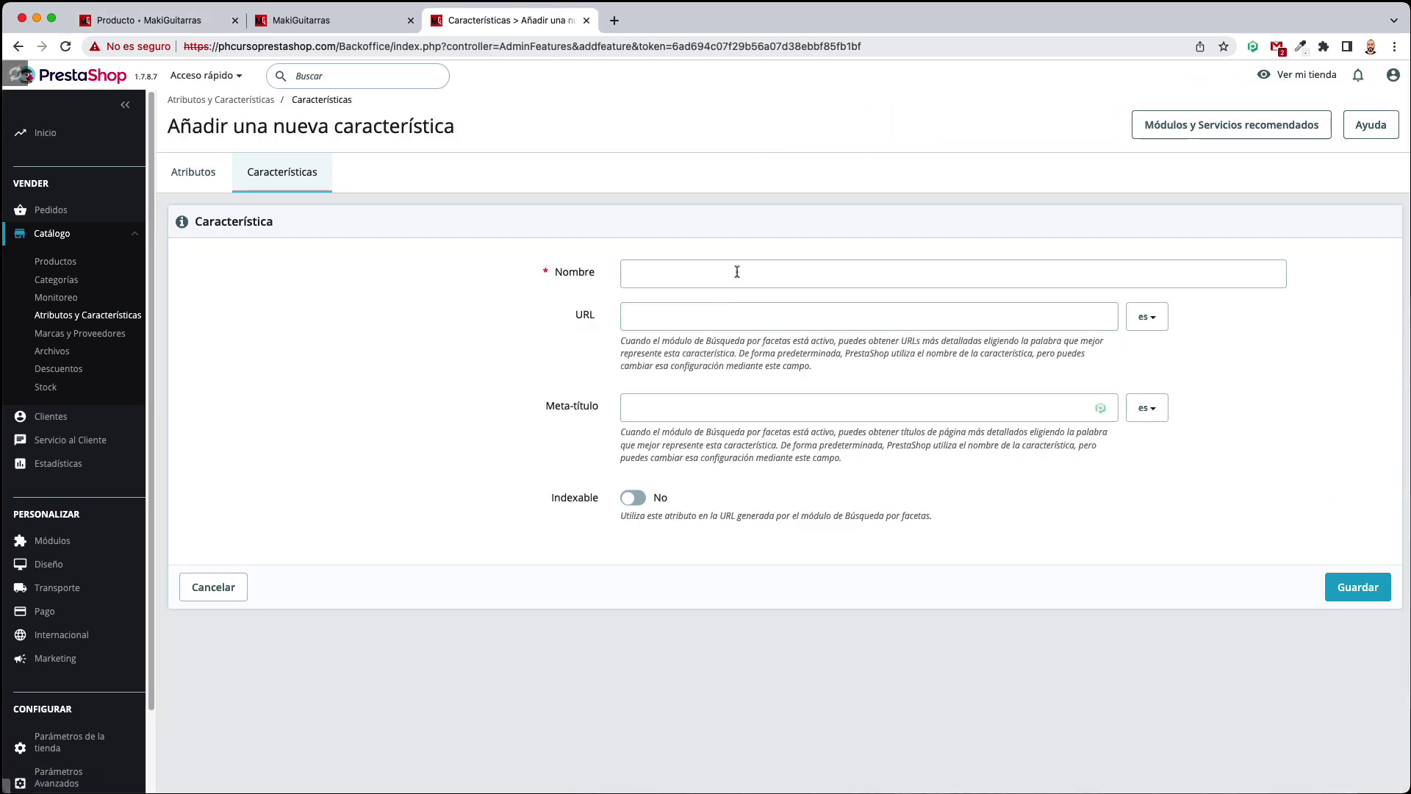
pyautogui.click(761, 271)
pyautogui.write('Tr')
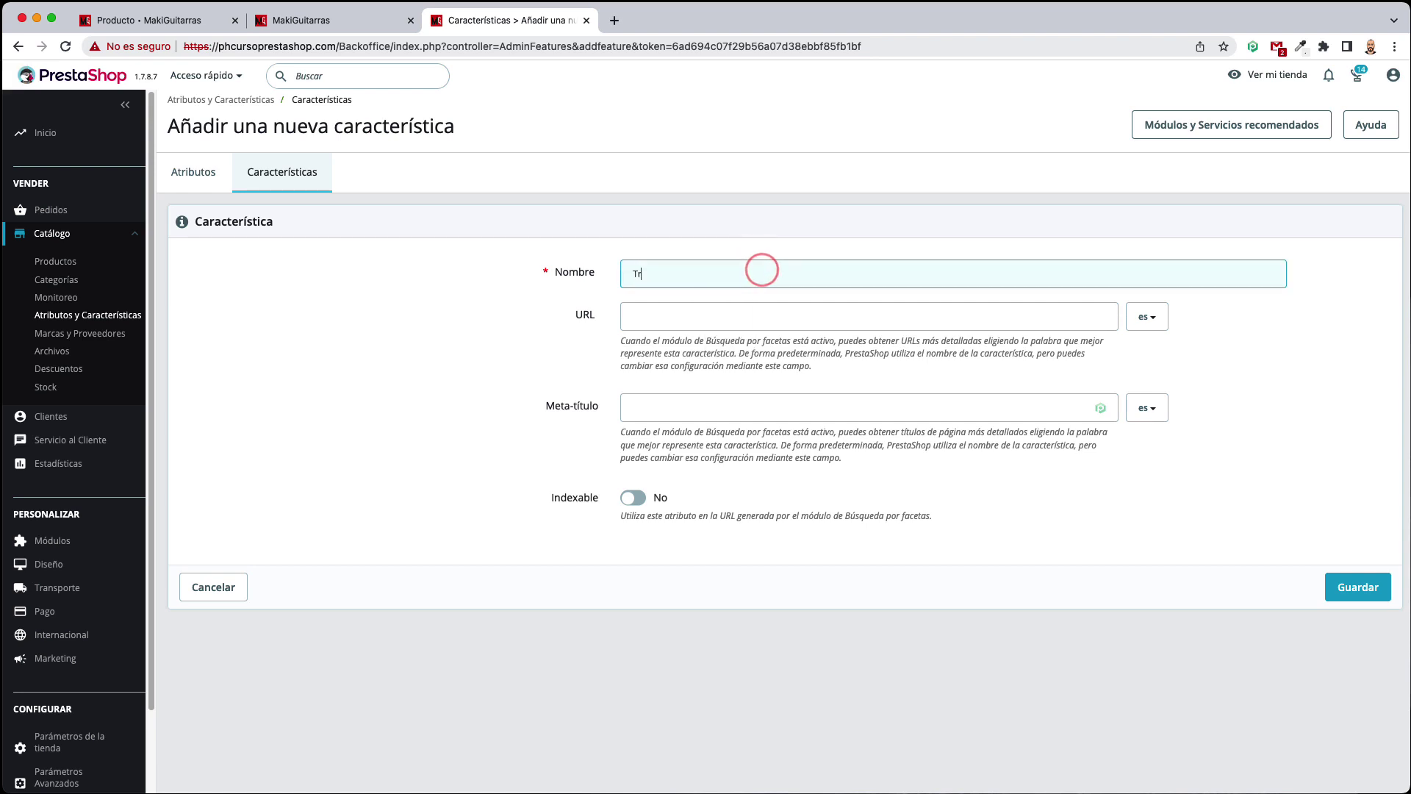
pyautogui.write('astes')
pyautogui.click(683, 407)
pyautogui.write('tras')
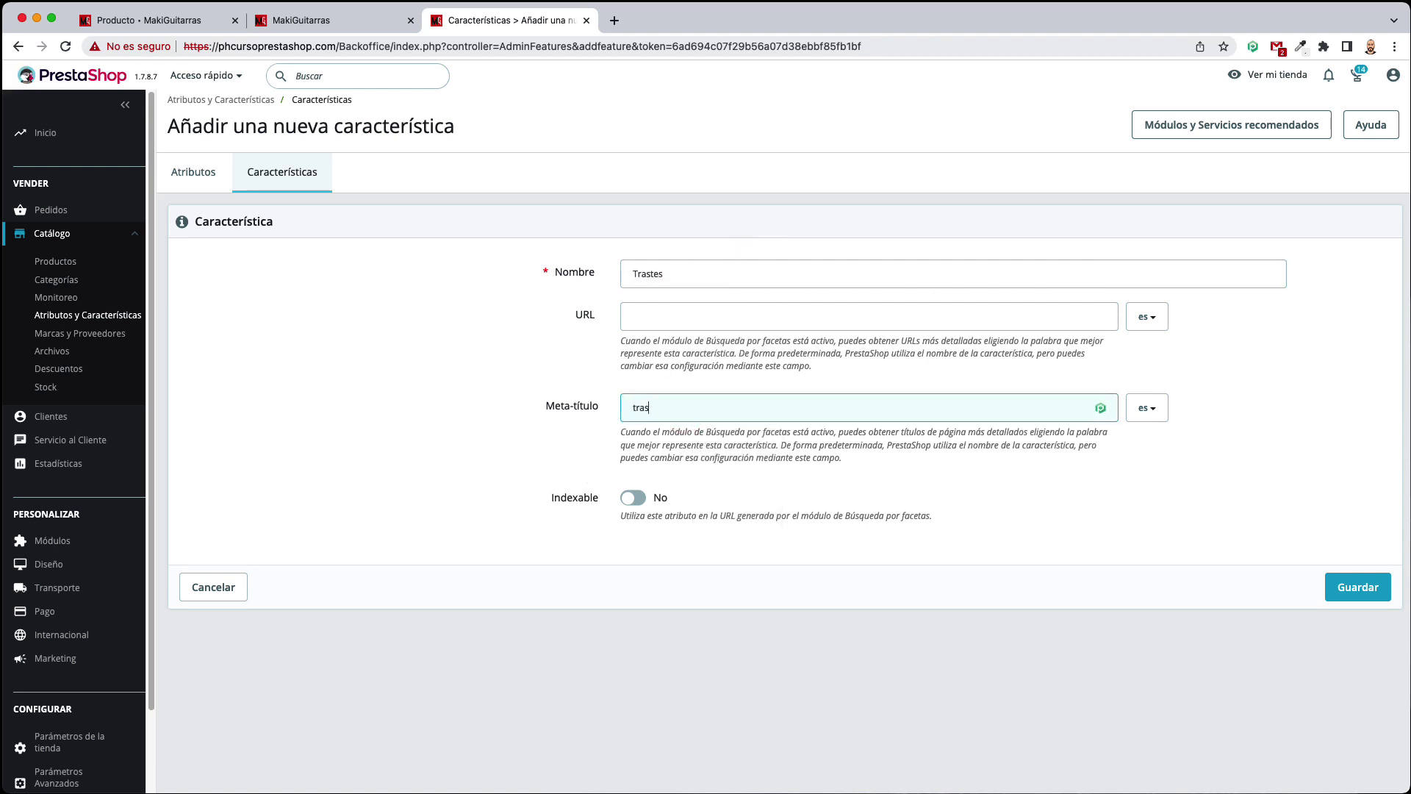
pyautogui.write('tes')
pyautogui.click(1357, 586)
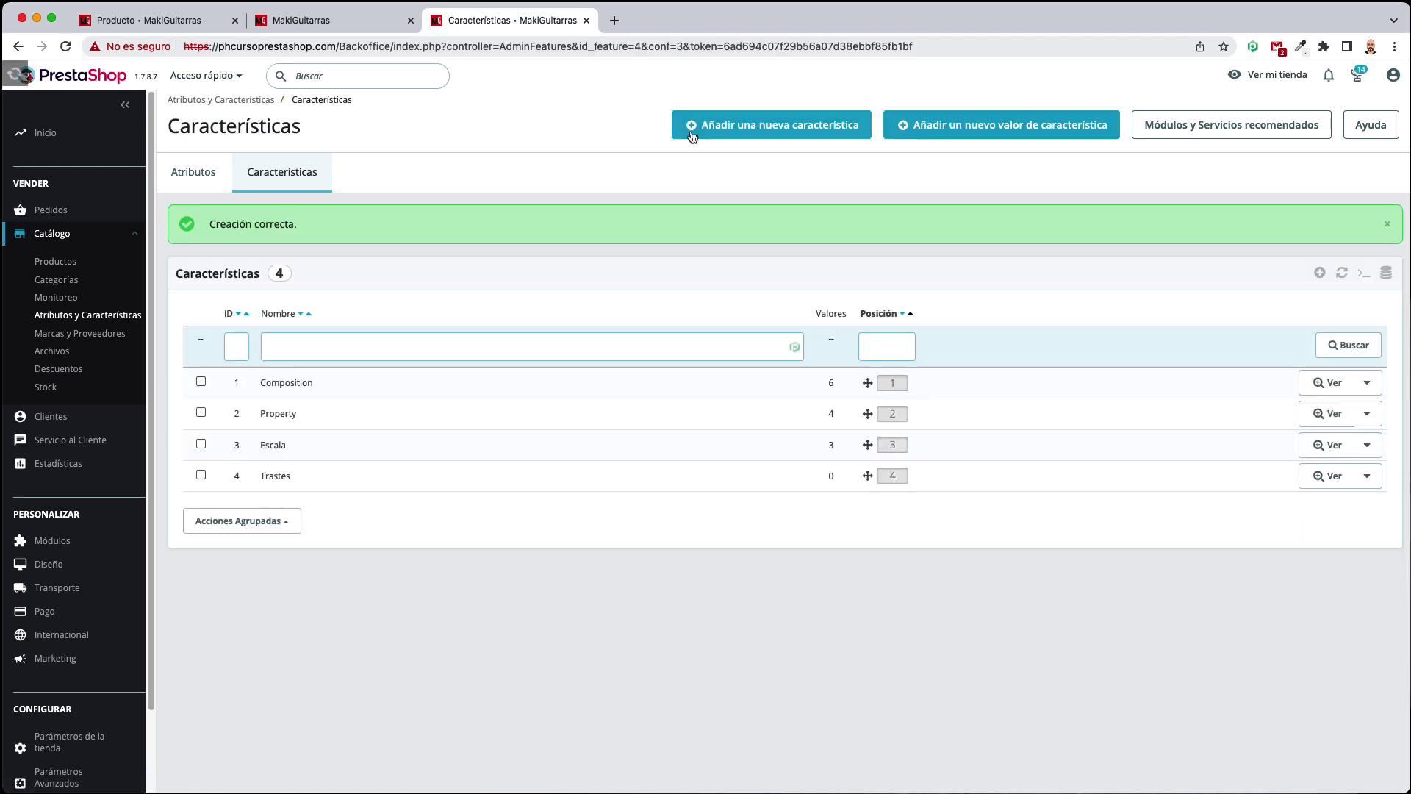
# Add the values 20 and 22 to the Trastes feature, saving each one and continuing with another value
pyautogui.click(964, 129)
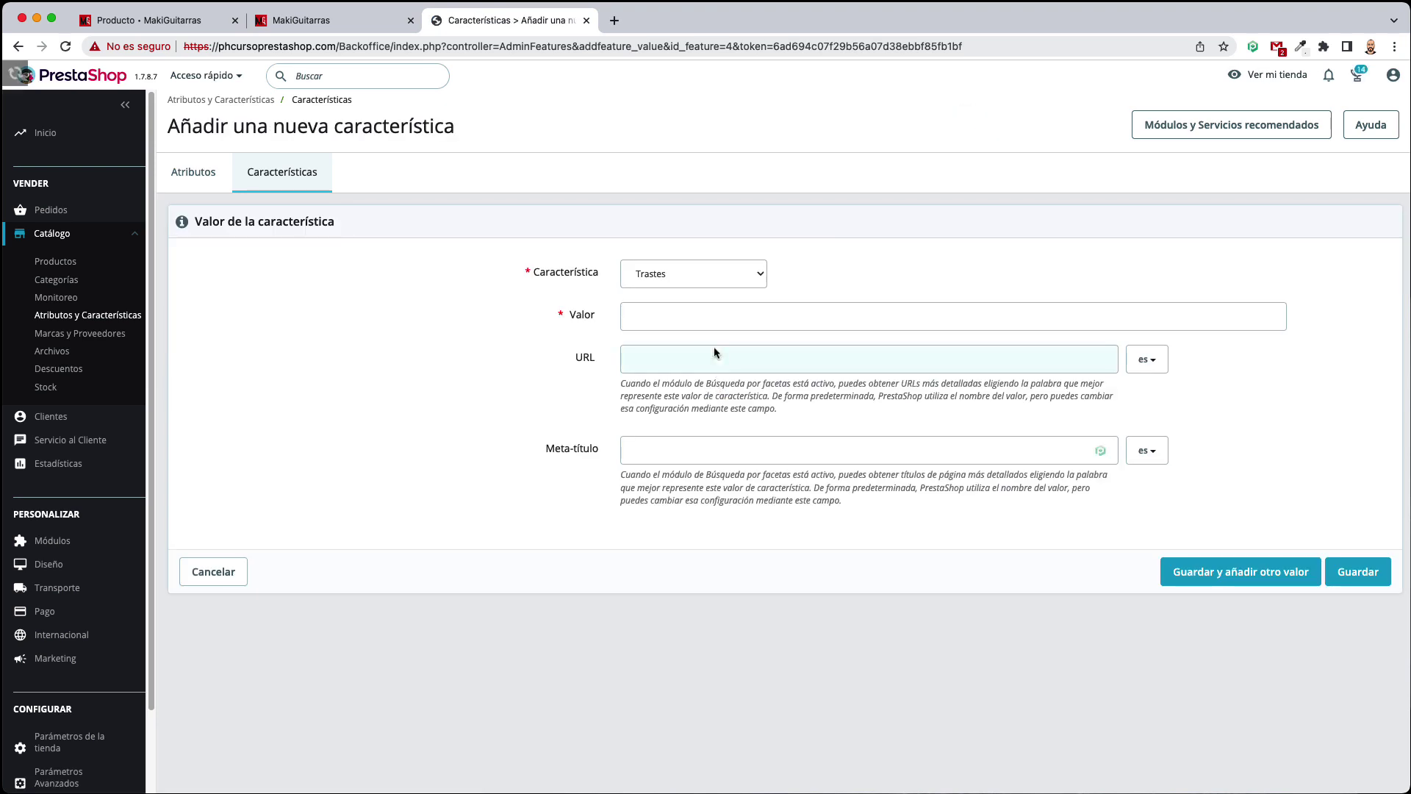
pyautogui.click(664, 310)
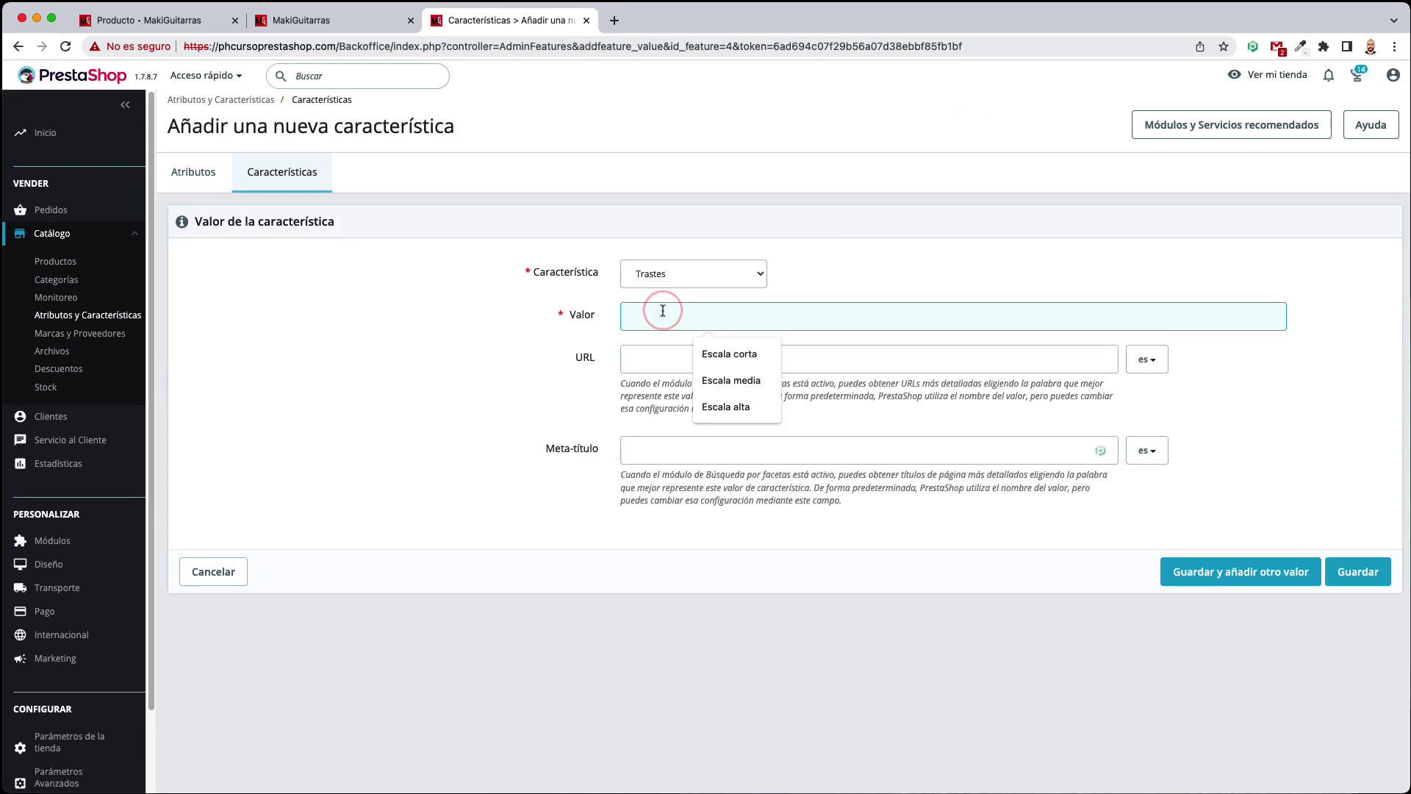
pyautogui.write('20')
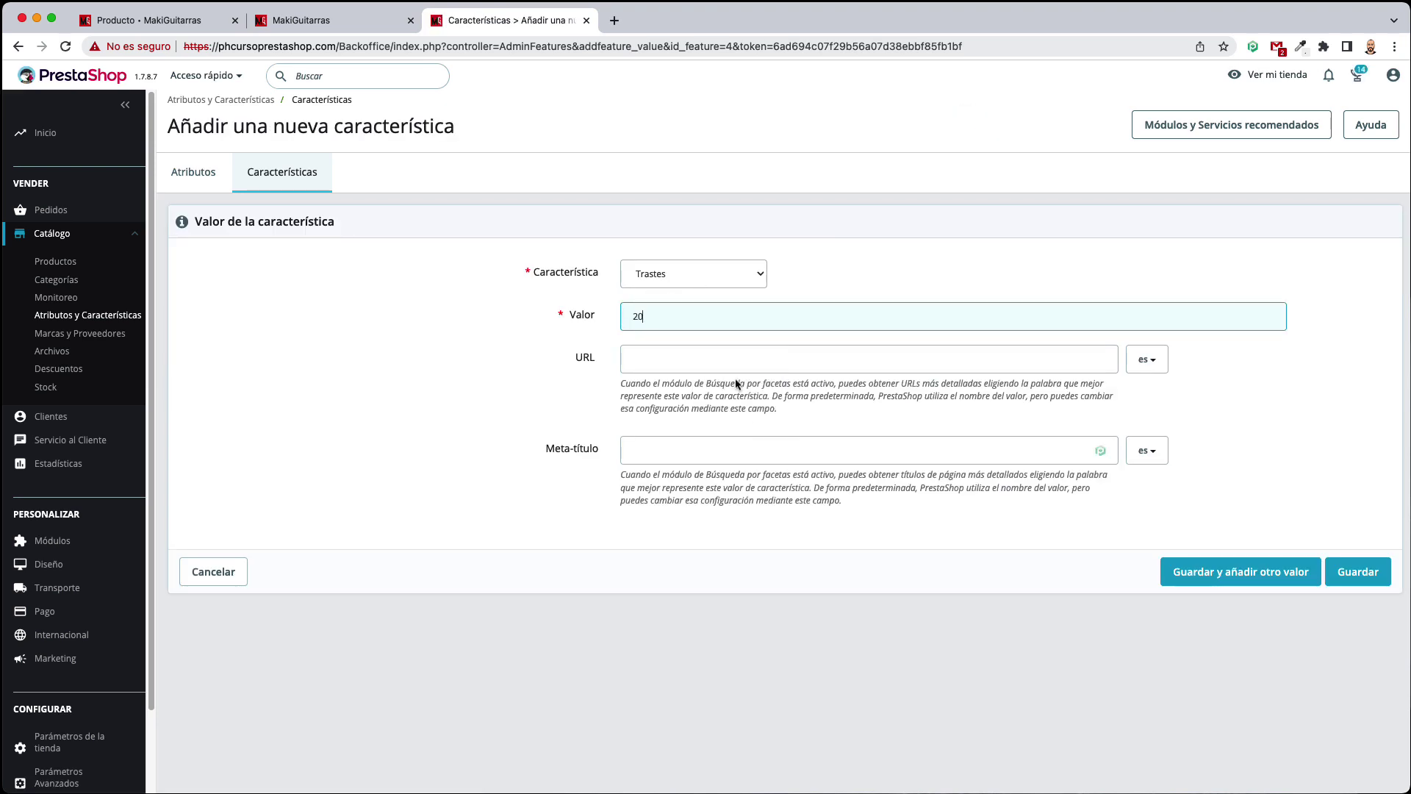
pyautogui.click(1224, 575)
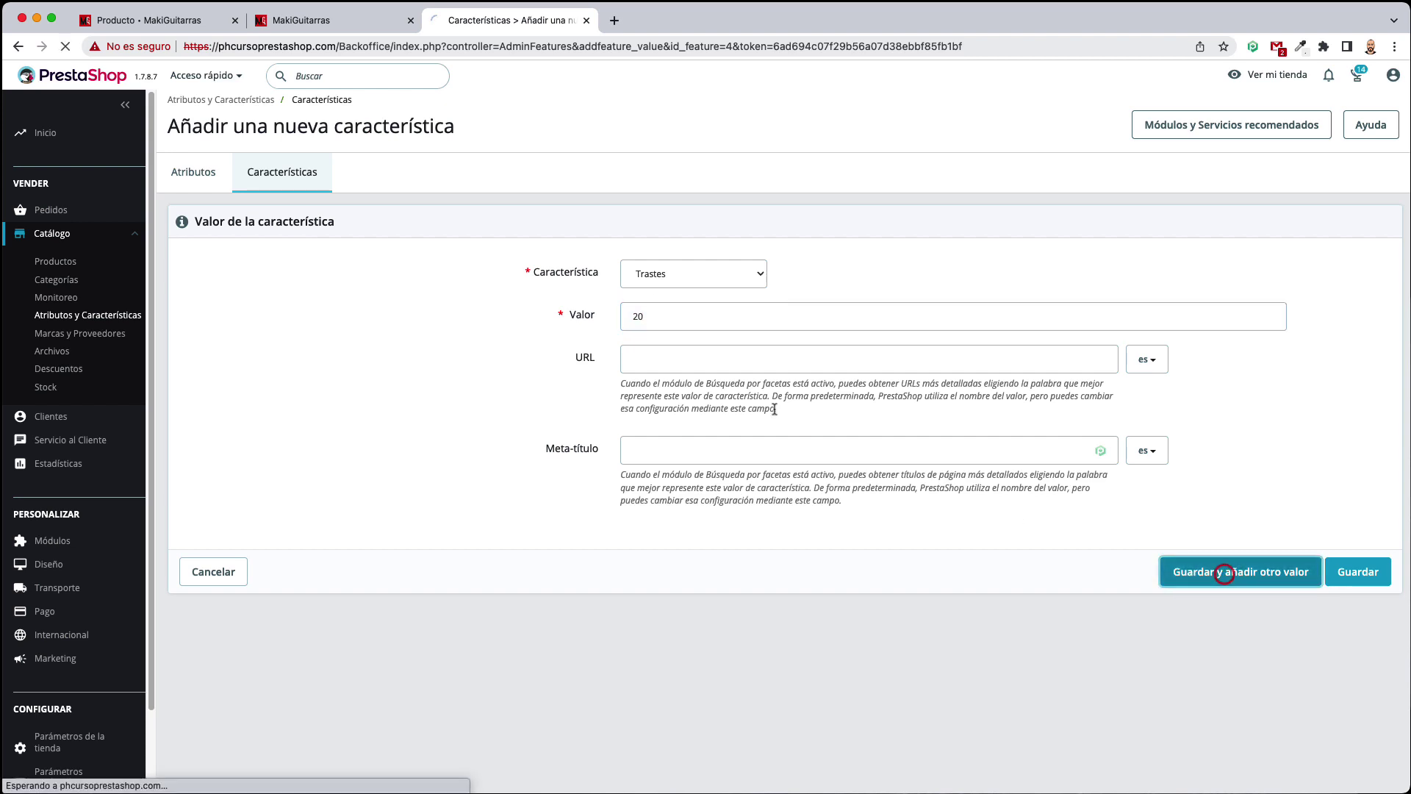
pyautogui.click(691, 318)
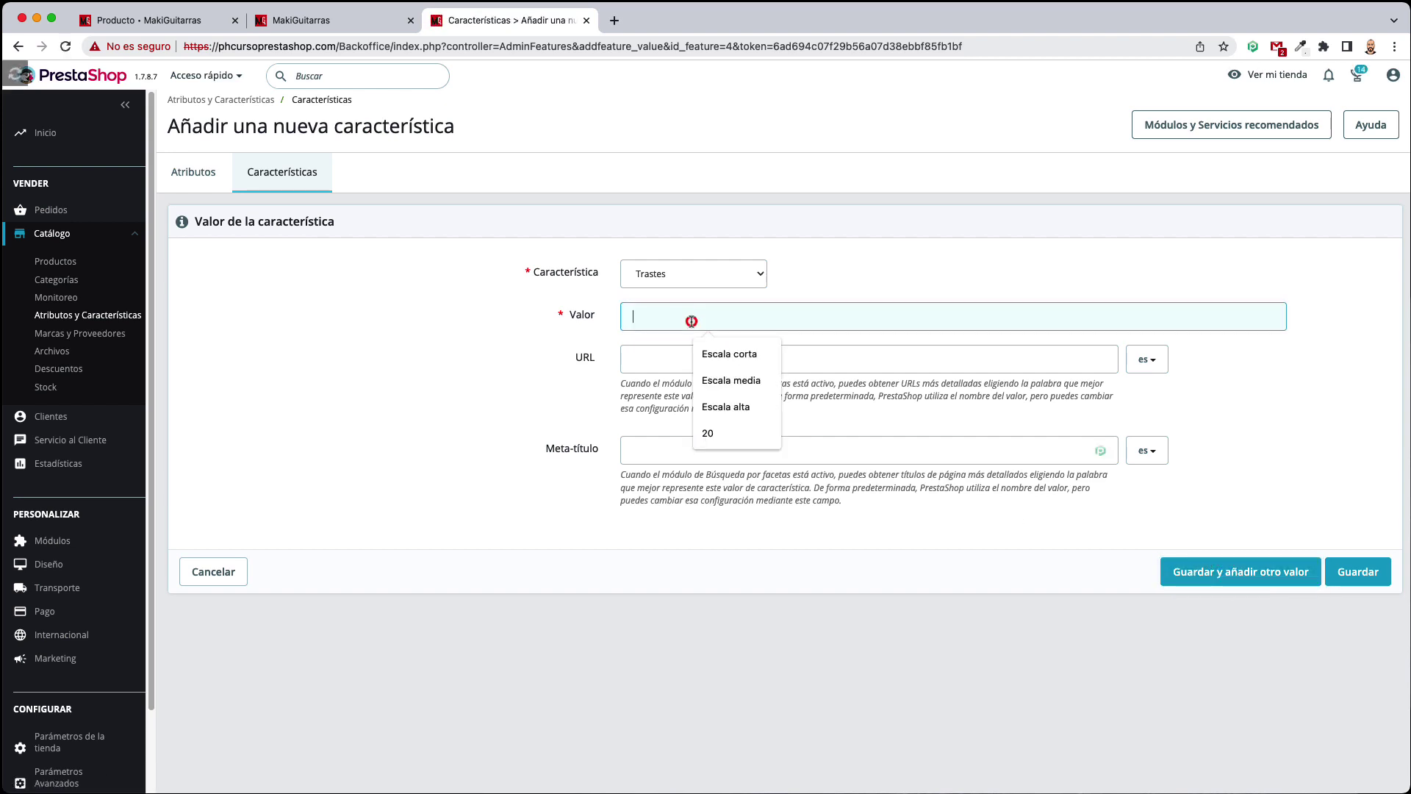
pyautogui.write('22')
pyautogui.click(1254, 577)
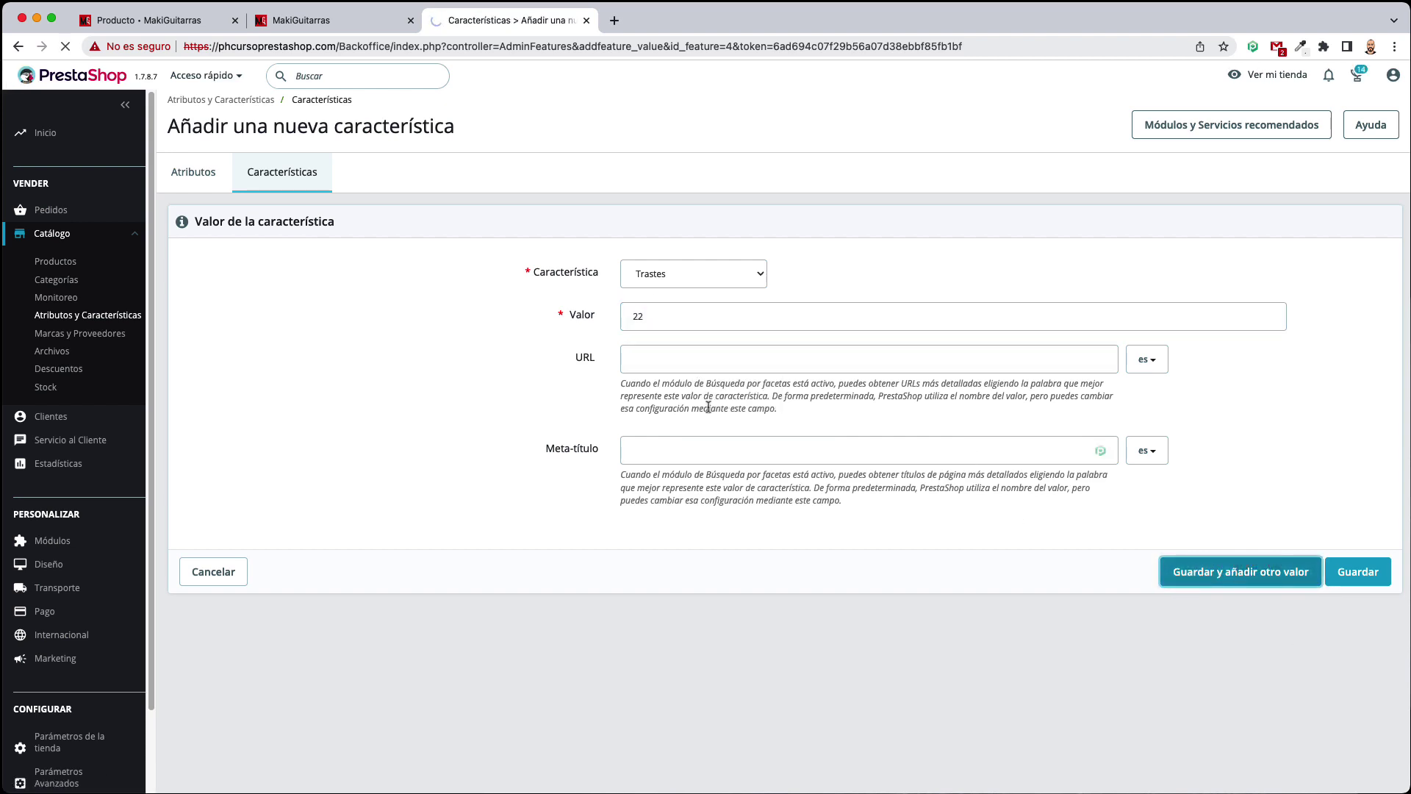
# Add and save the values 24 and 26 for the Trastes feature
pyautogui.click(654, 317)
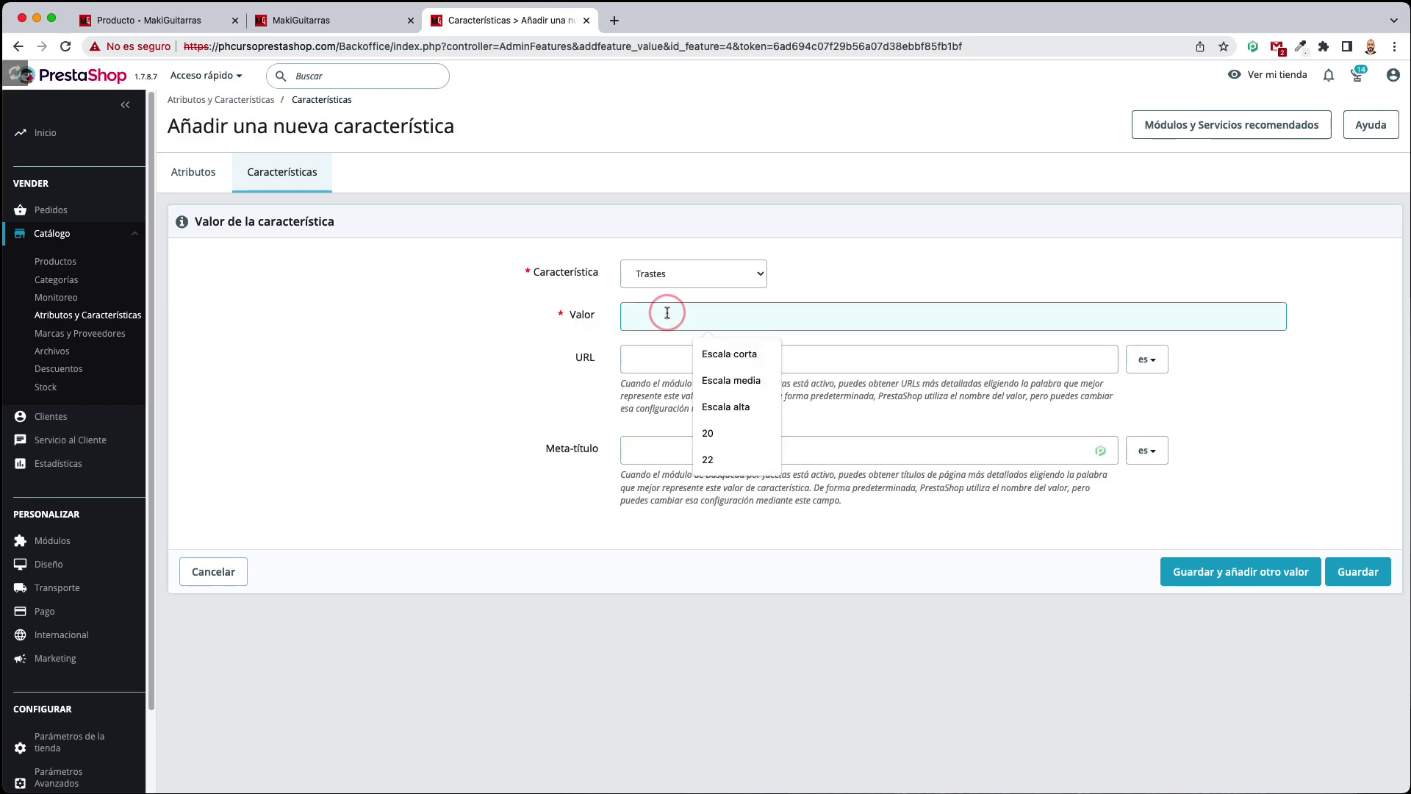
pyautogui.write('24')
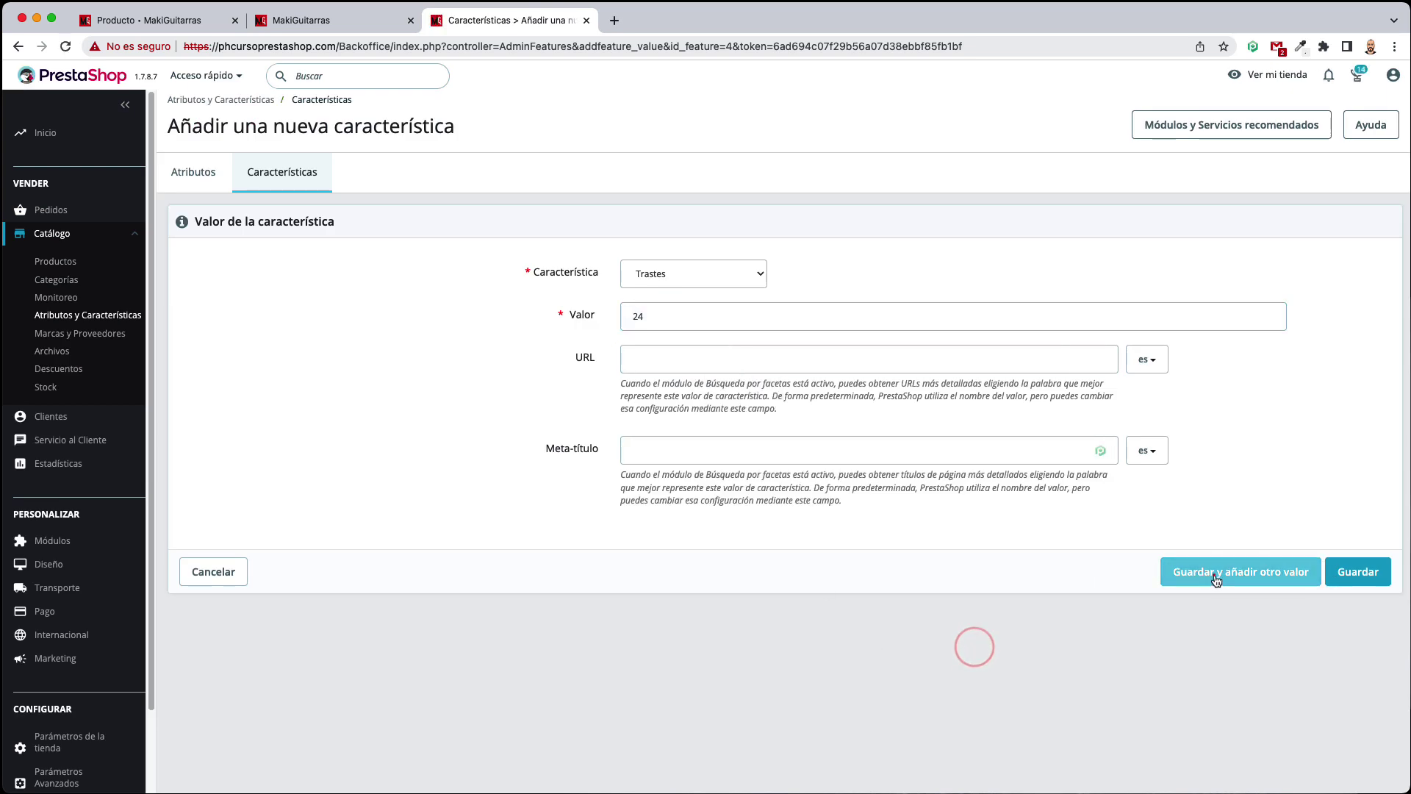
pyautogui.click(1213, 574)
pyautogui.click(687, 315)
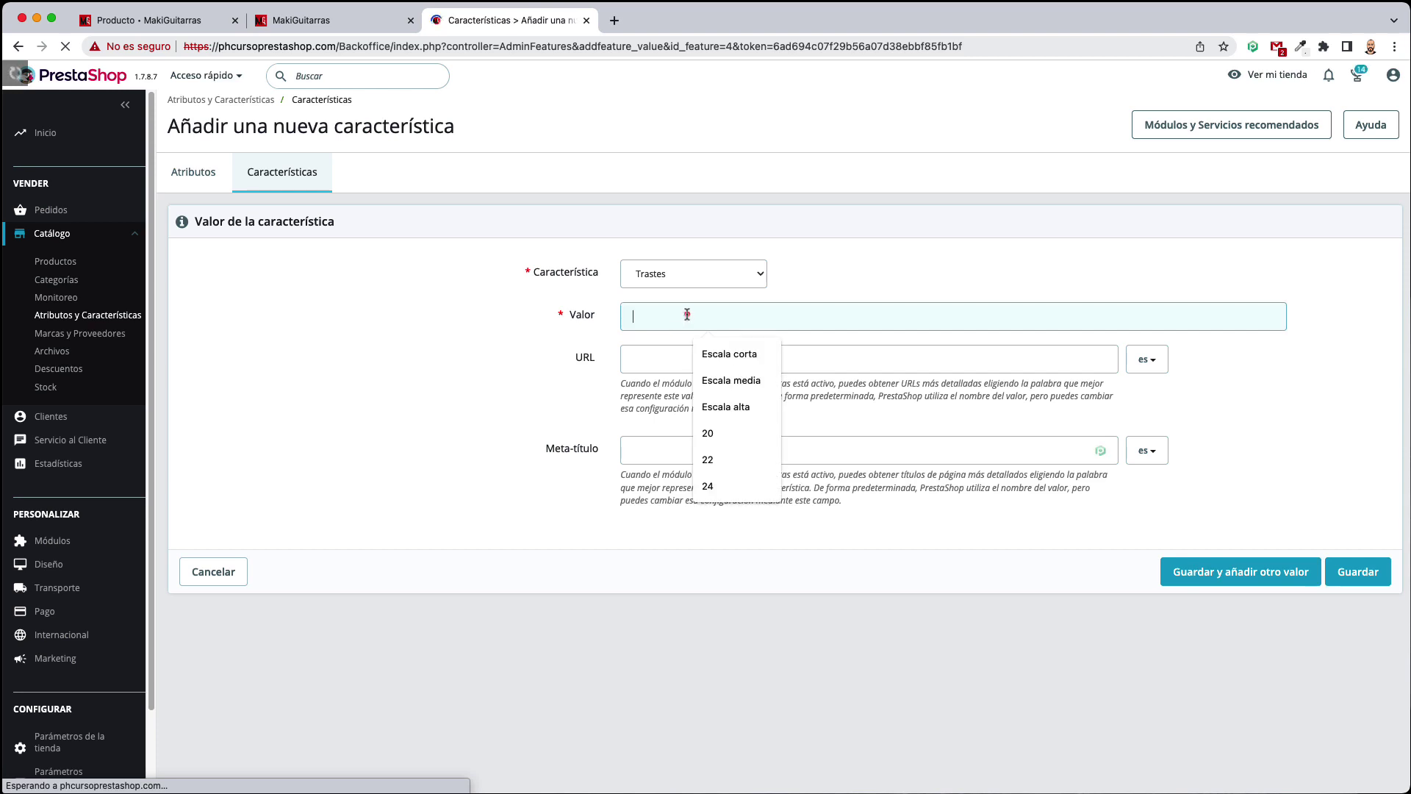
pyautogui.write('26')
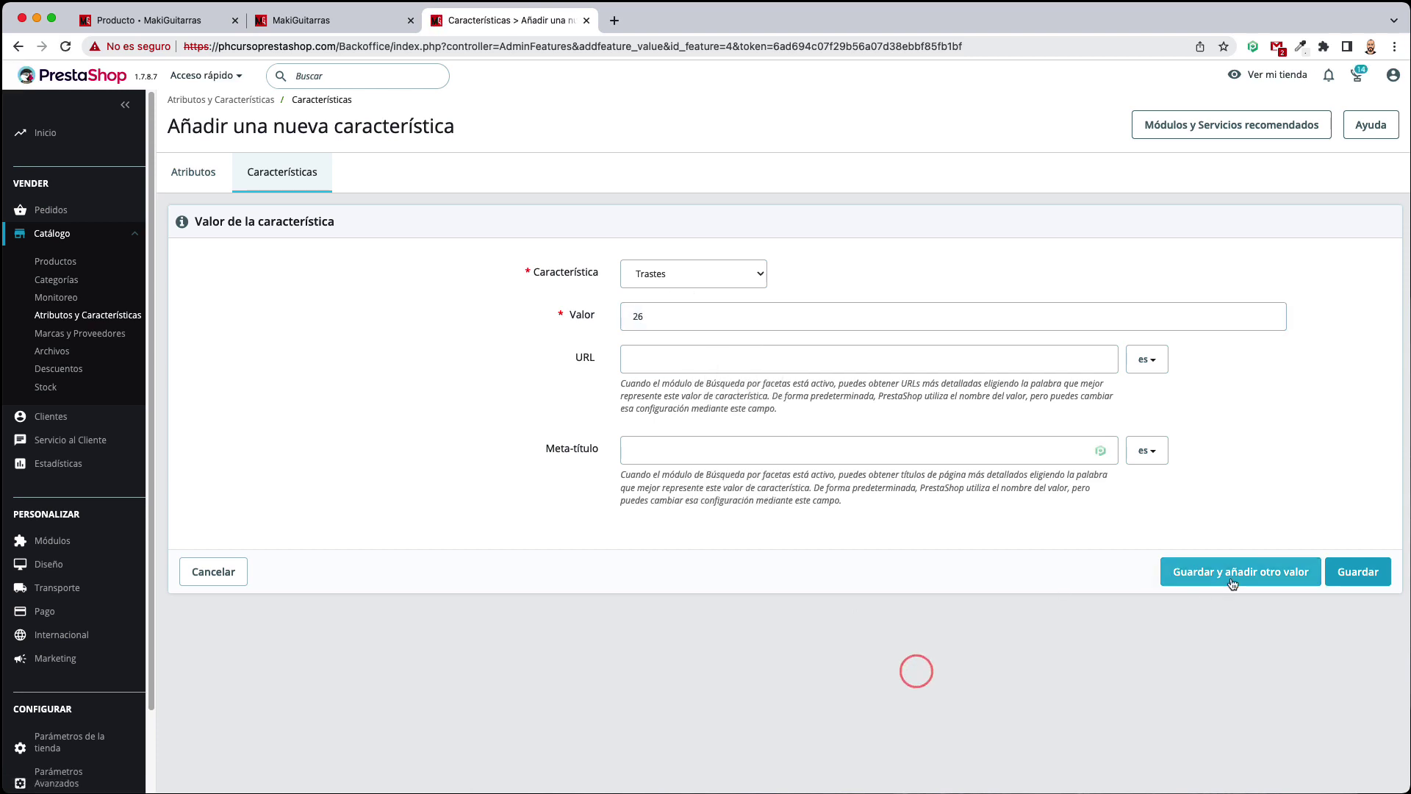
pyautogui.click(1233, 575)
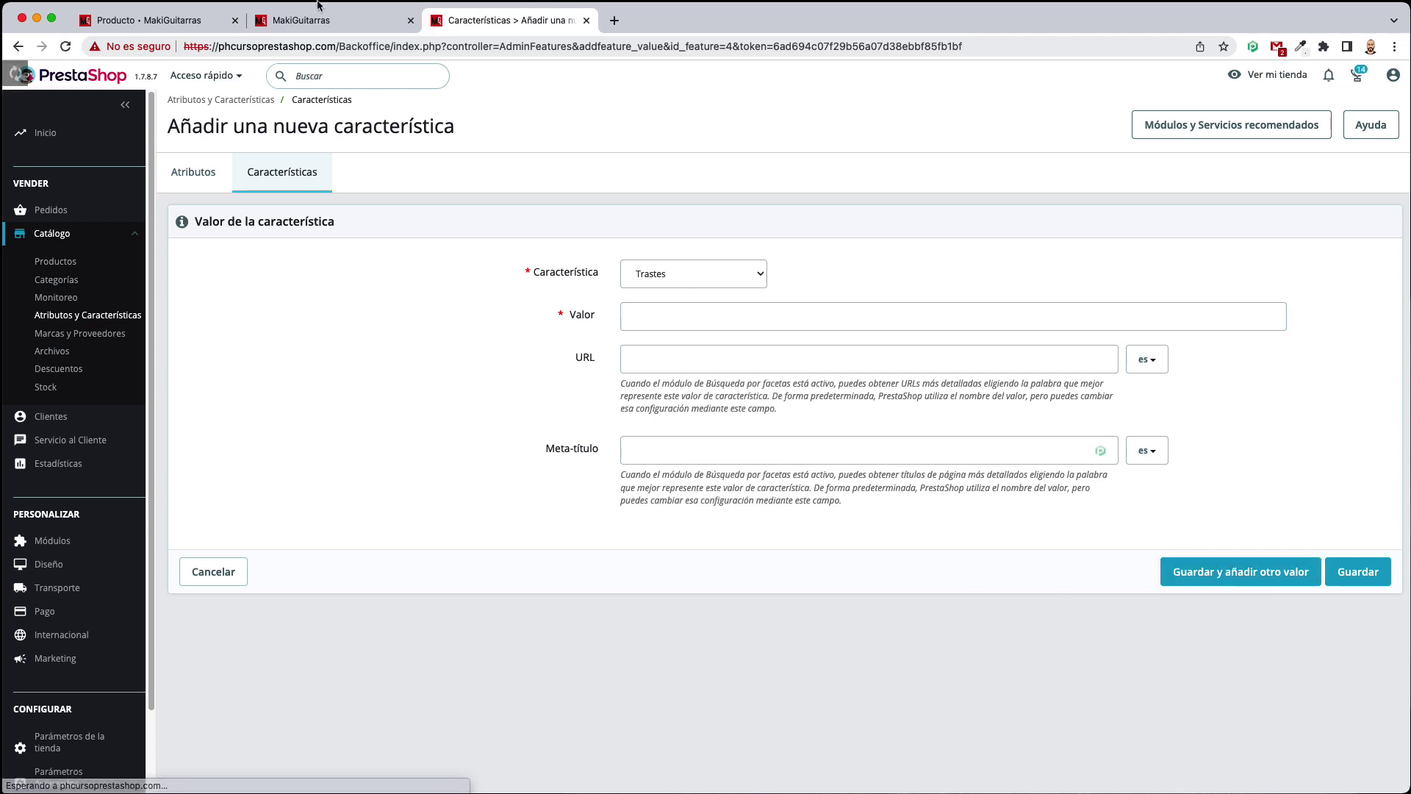
# Return to the product form and reload it, then add the Trastes feature with the predefined value 24 and save the product
pyautogui.click(316, 20)
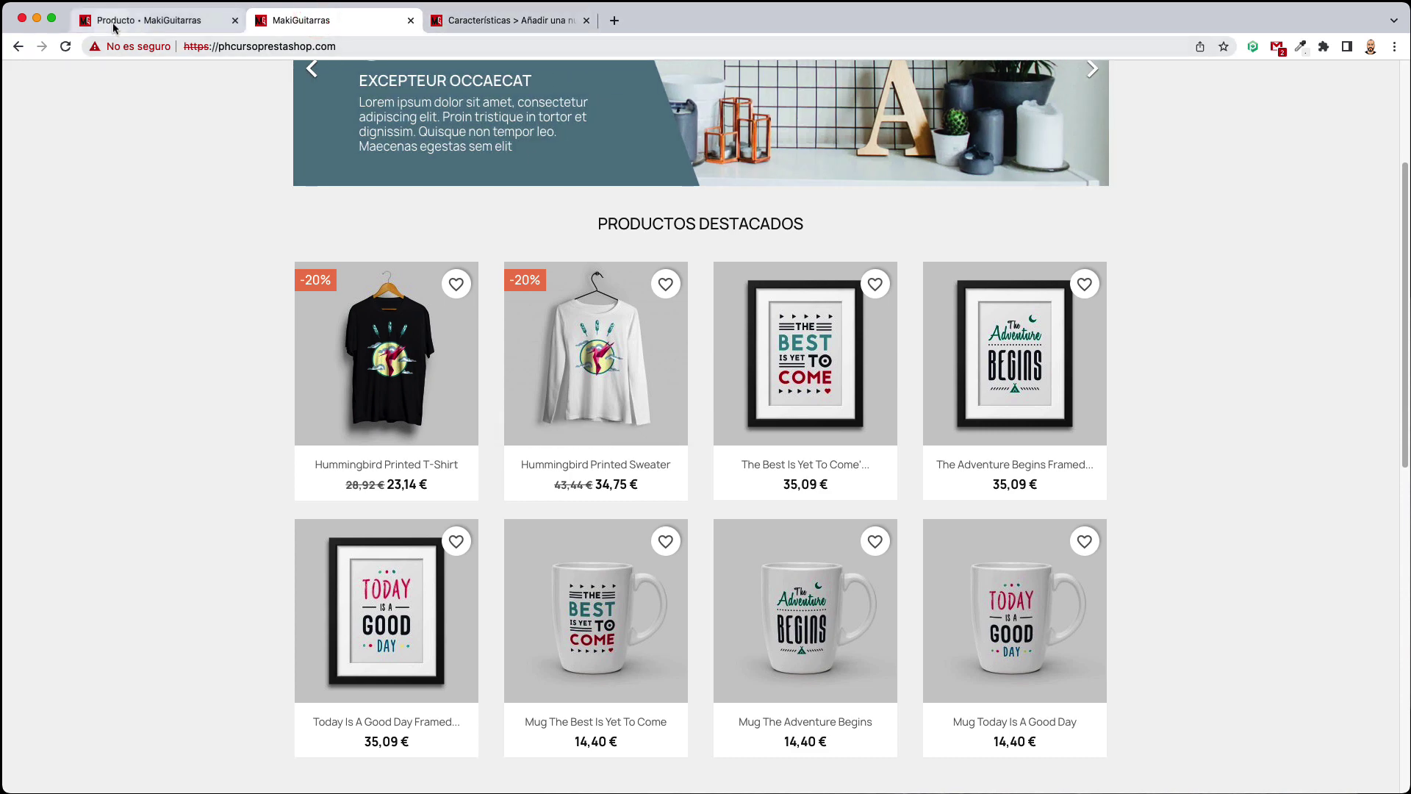
pyautogui.click(112, 20)
pyautogui.press('super+r')
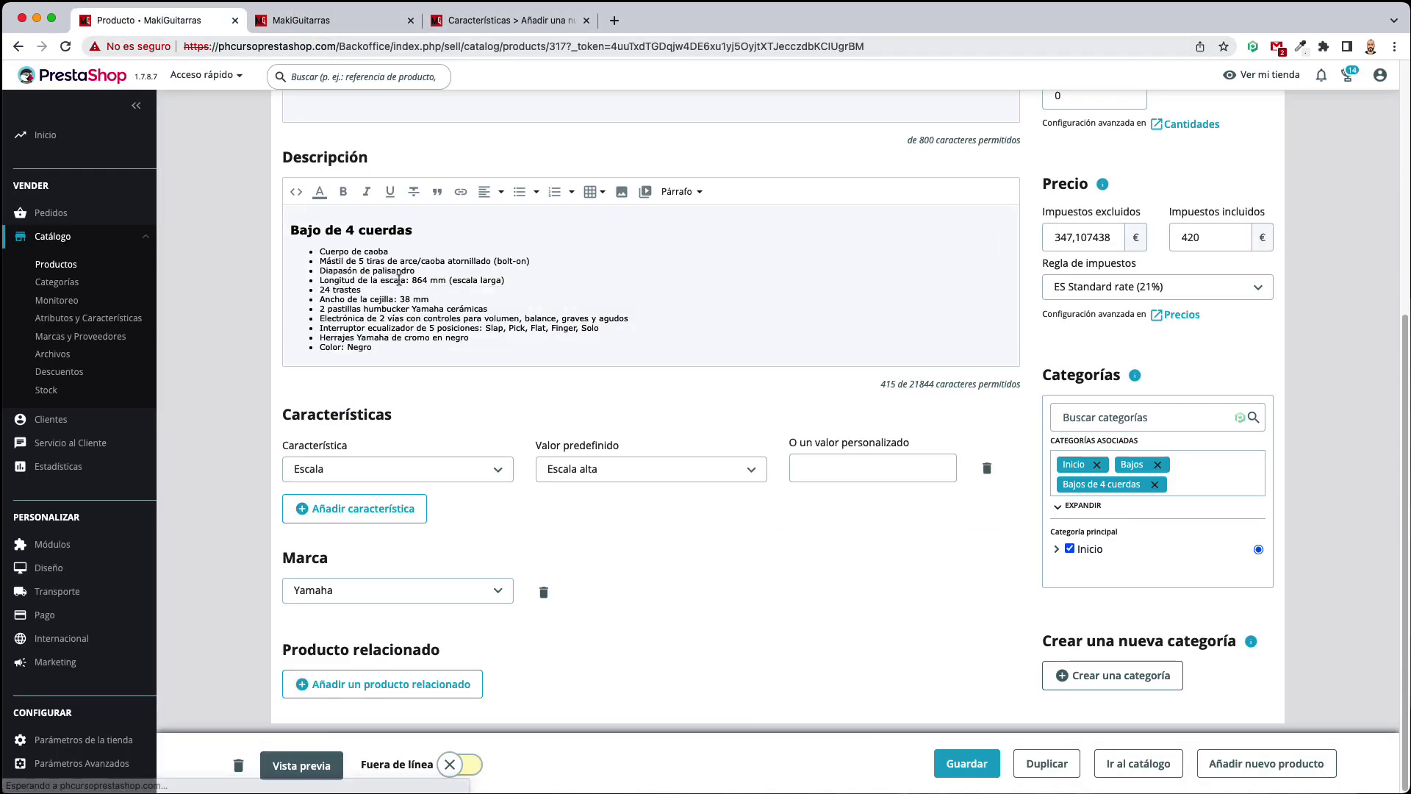
pyautogui.click(360, 508)
pyautogui.click(403, 526)
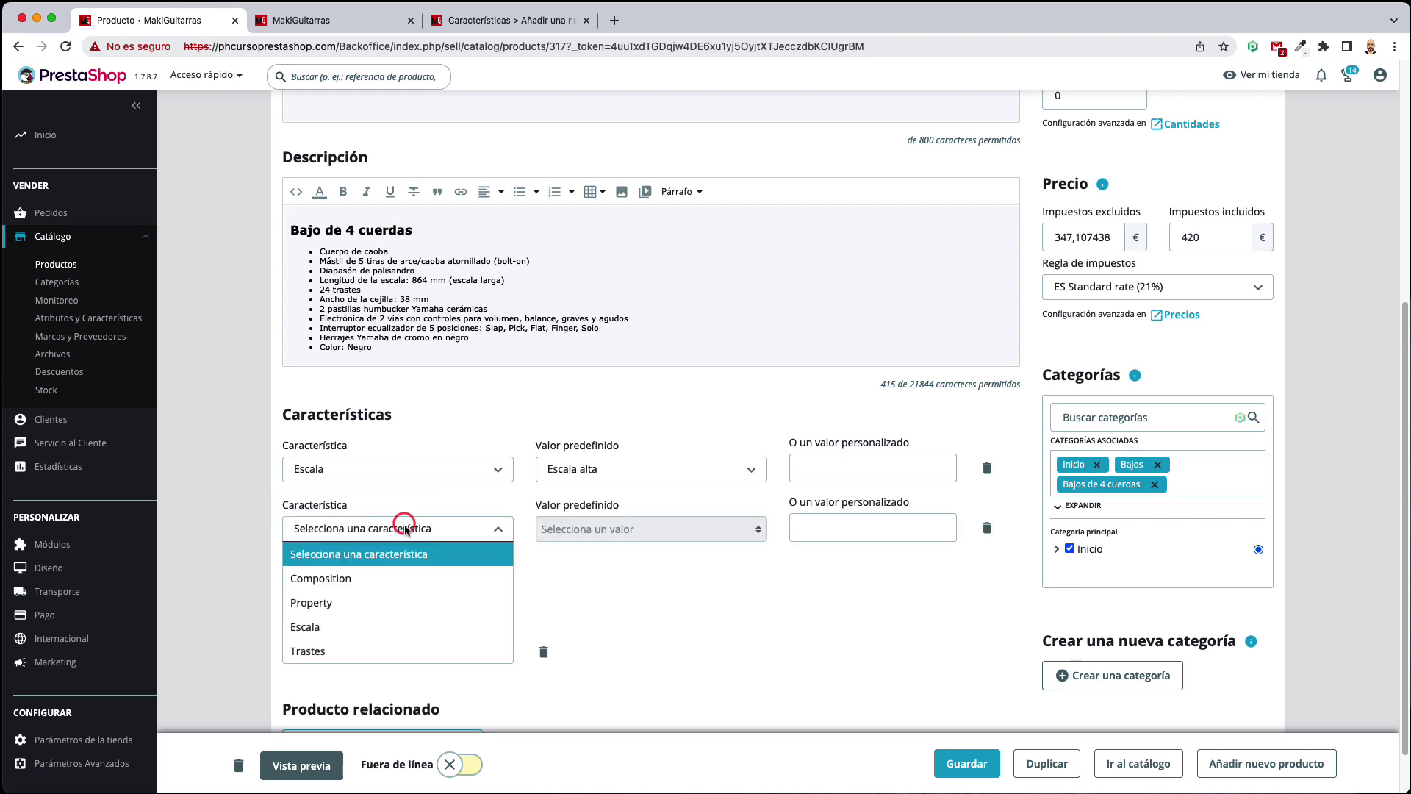
pyautogui.click(323, 651)
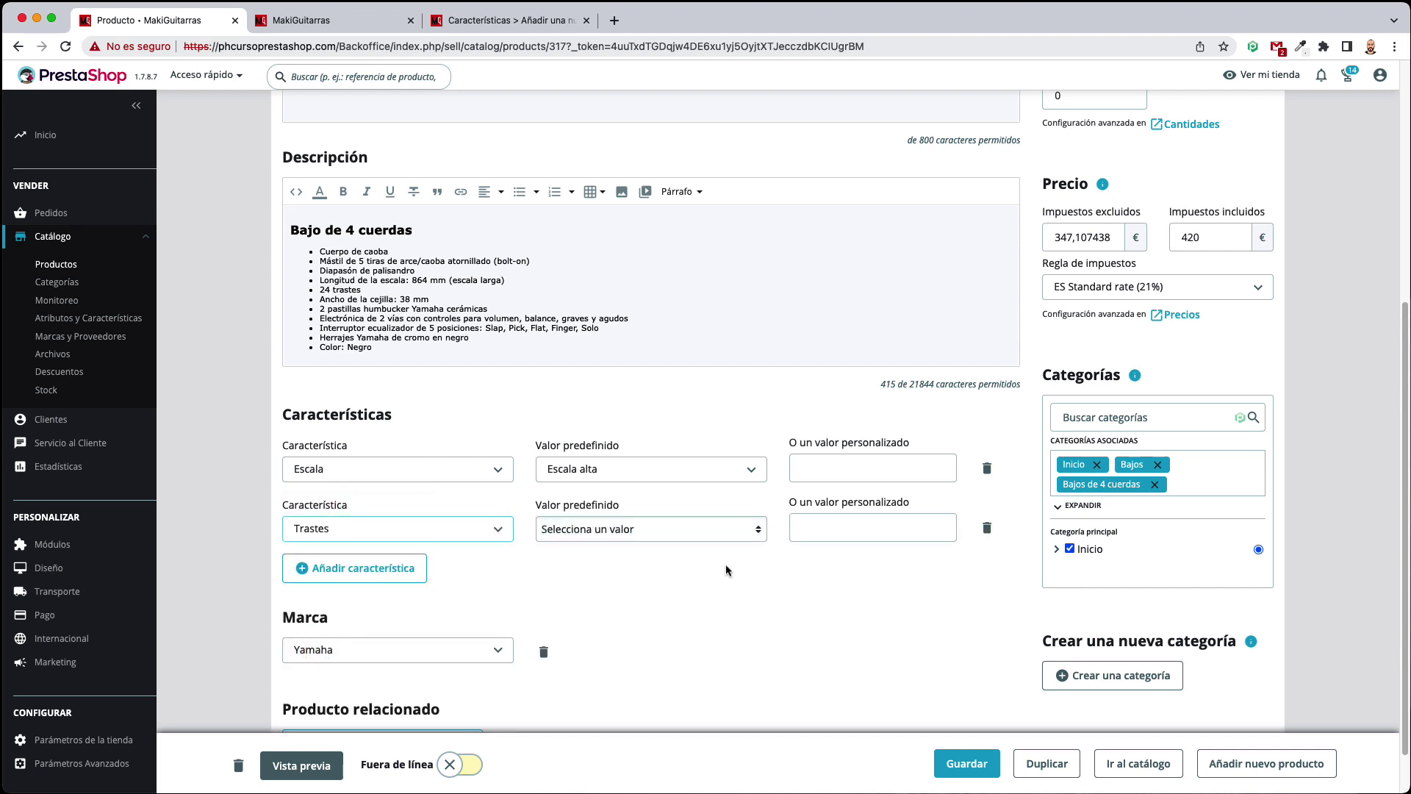
pyautogui.click(629, 533)
pyautogui.click(580, 587)
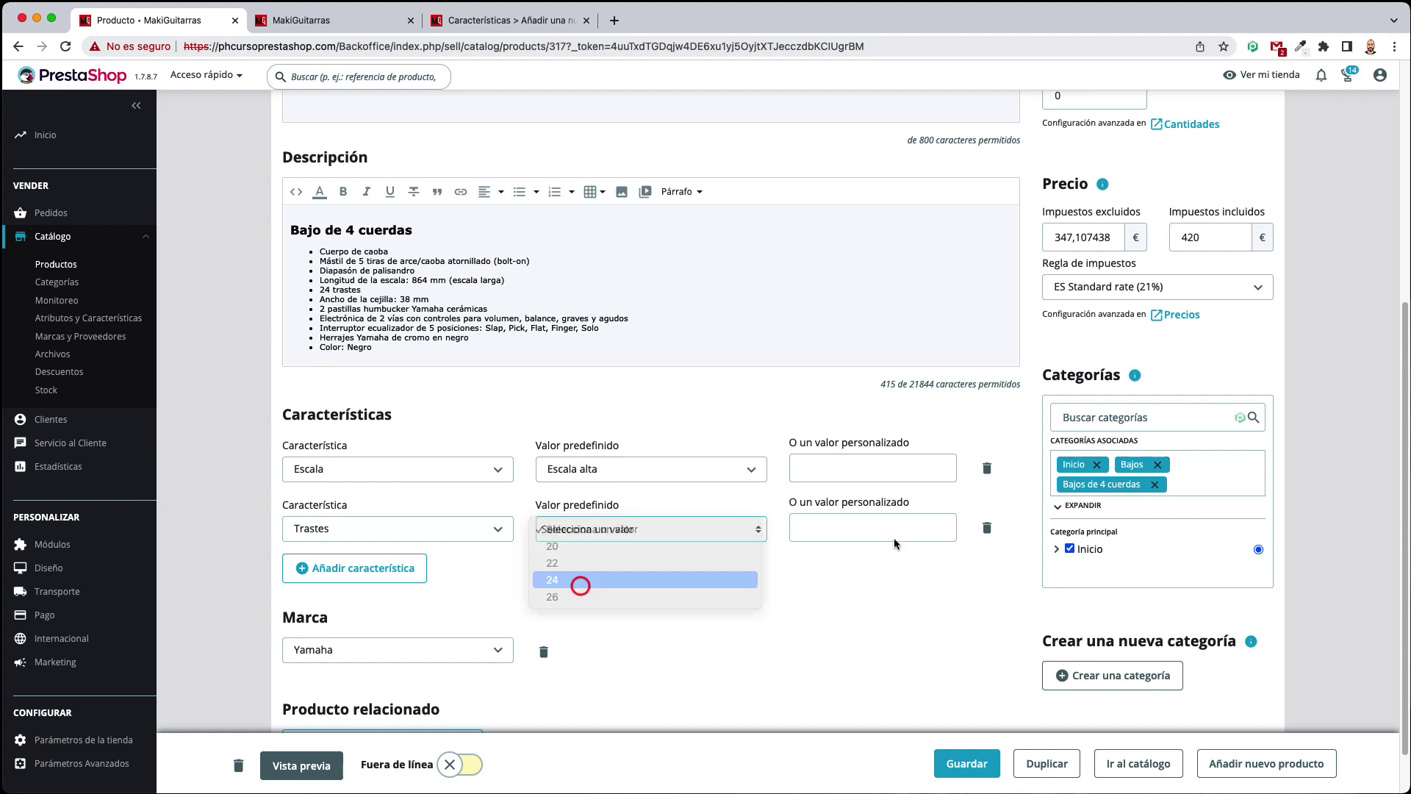
pyautogui.click(858, 523)
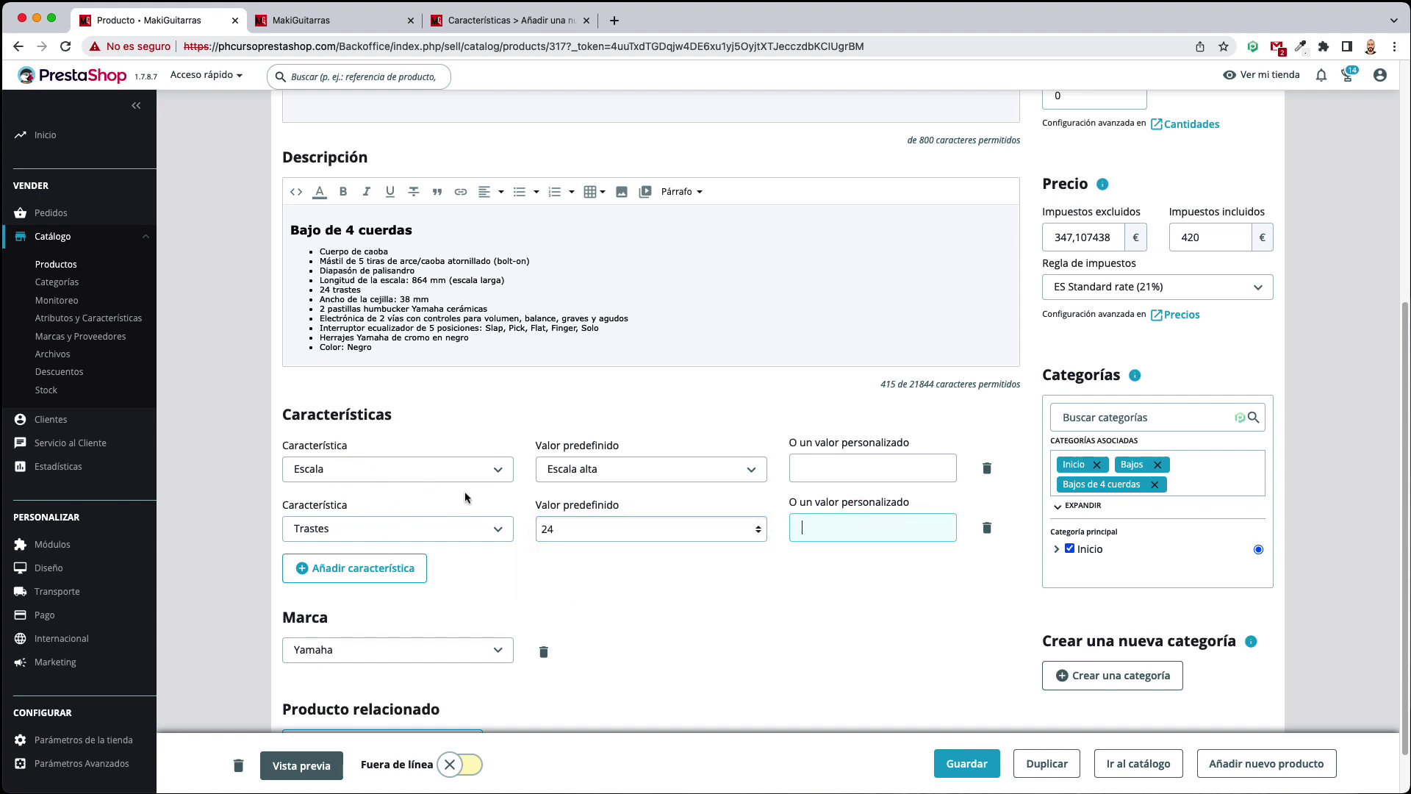
pyautogui.click(719, 614)
pyautogui.click(956, 765)
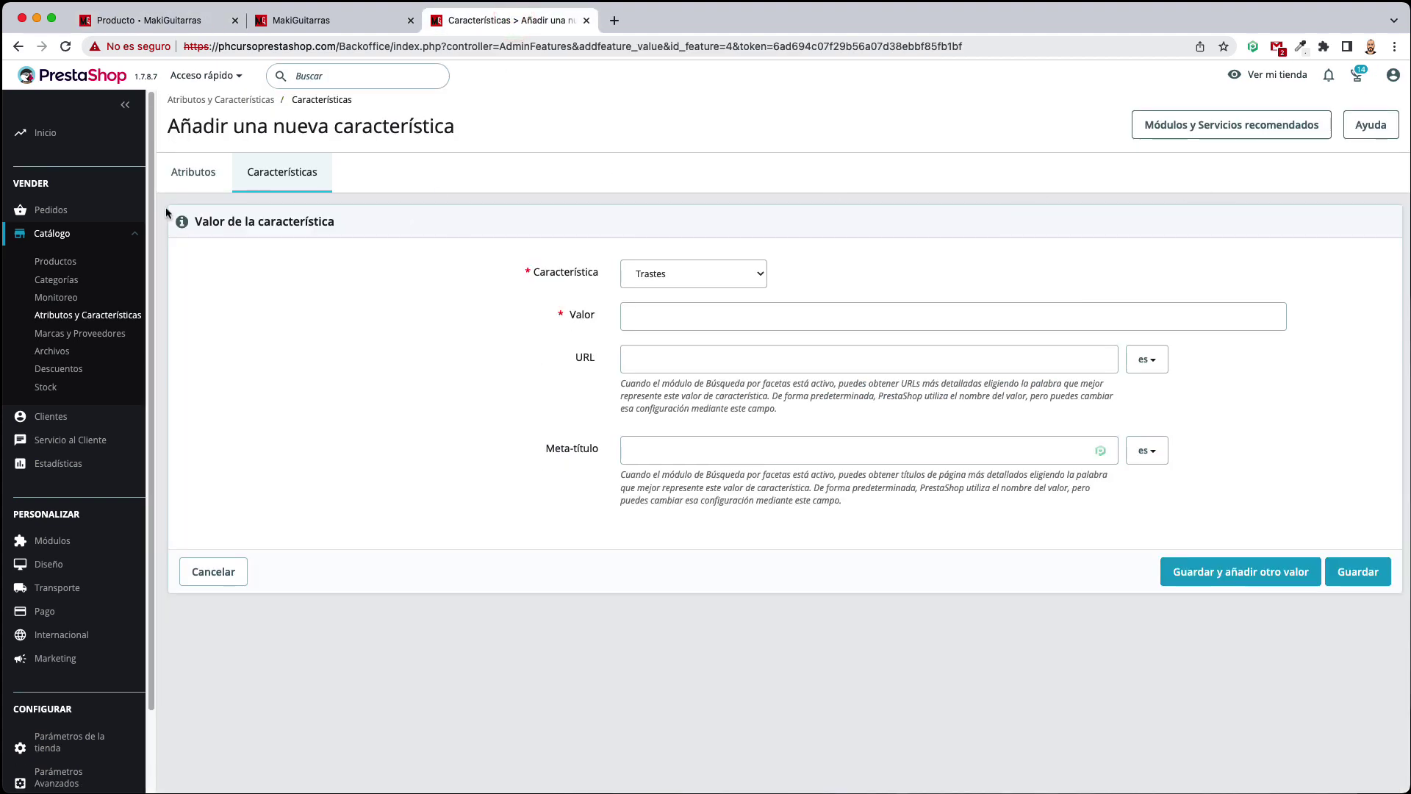
# Return to the Características list and create and save an indexable feature named Cuerpo with the meta title cuerpo
pyautogui.click(1344, 578)
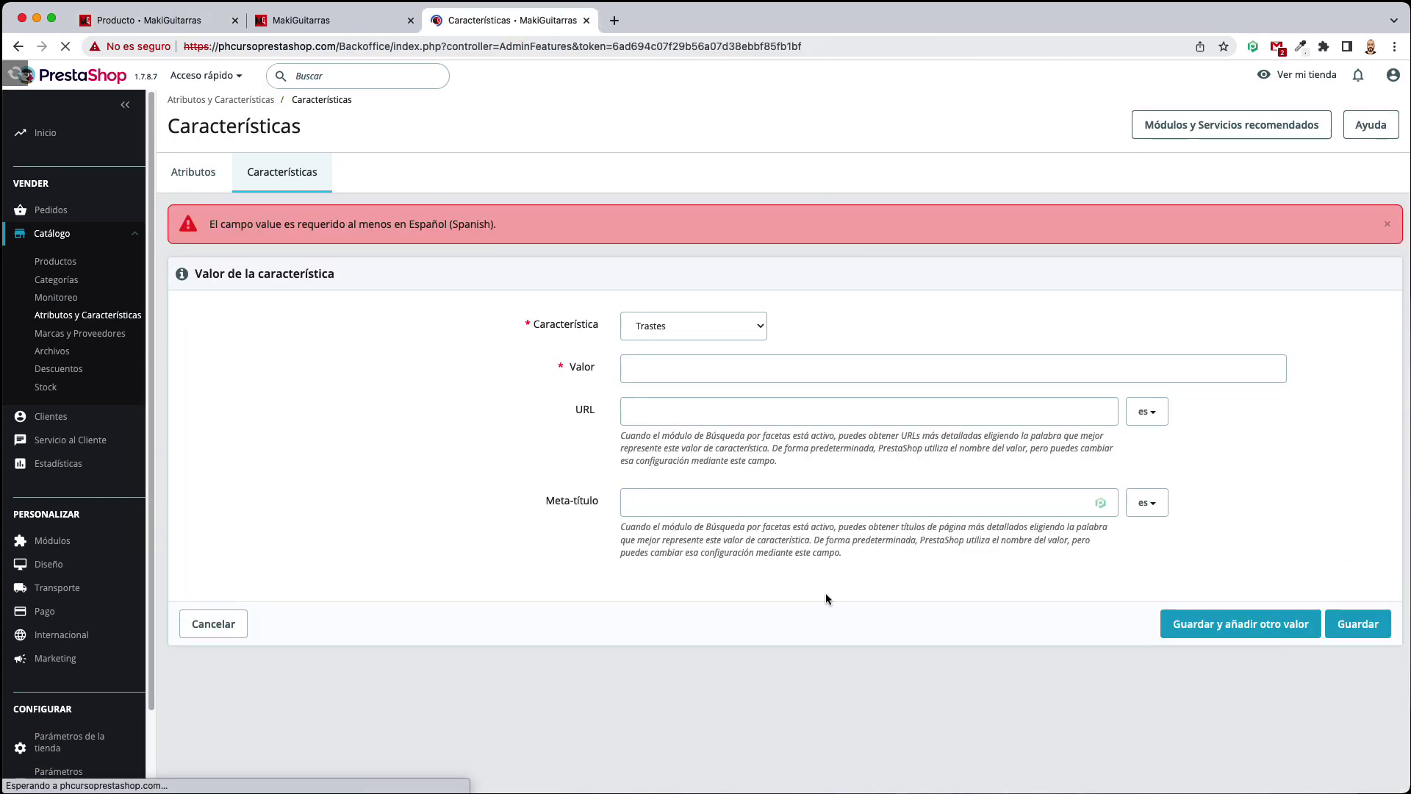
pyautogui.click(248, 171)
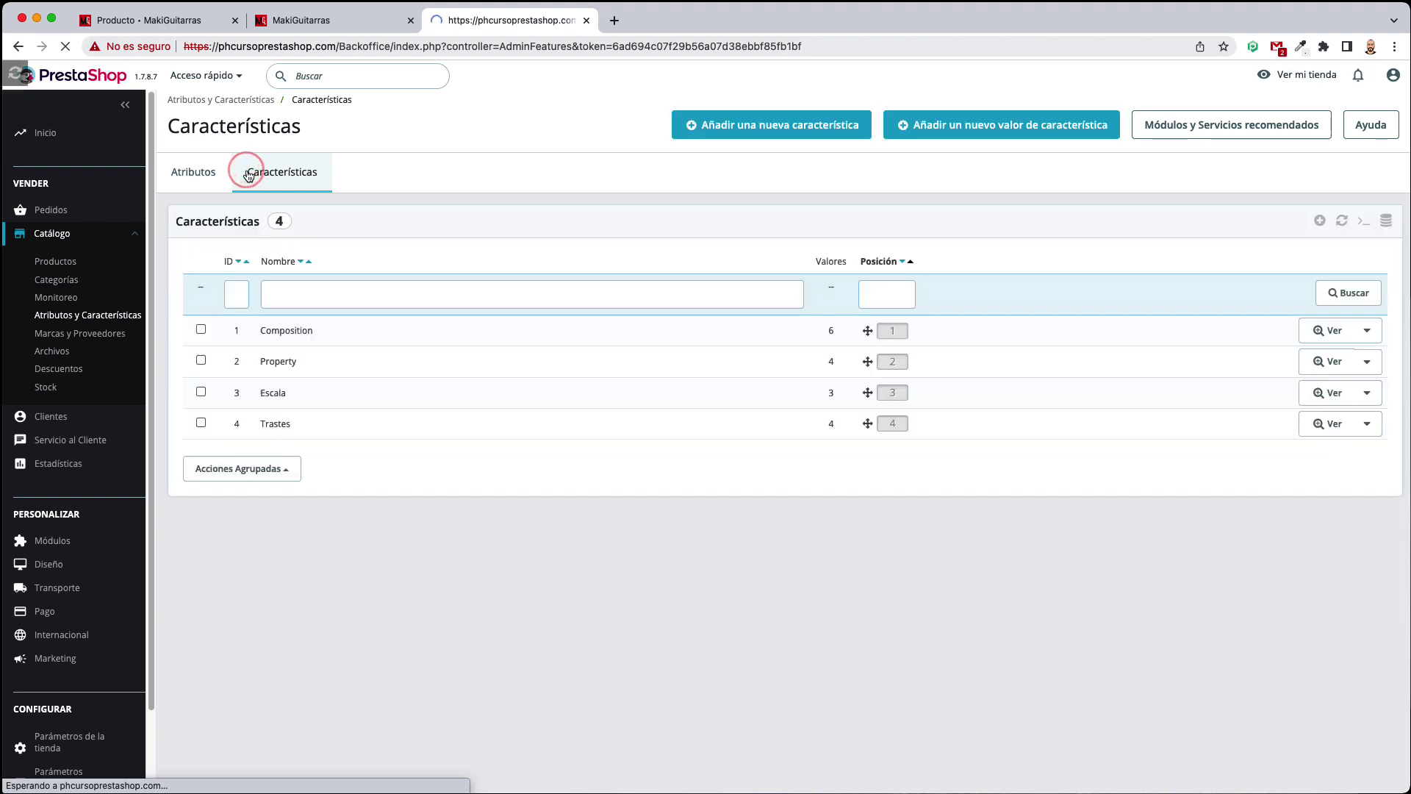
pyautogui.click(806, 130)
pyautogui.click(765, 271)
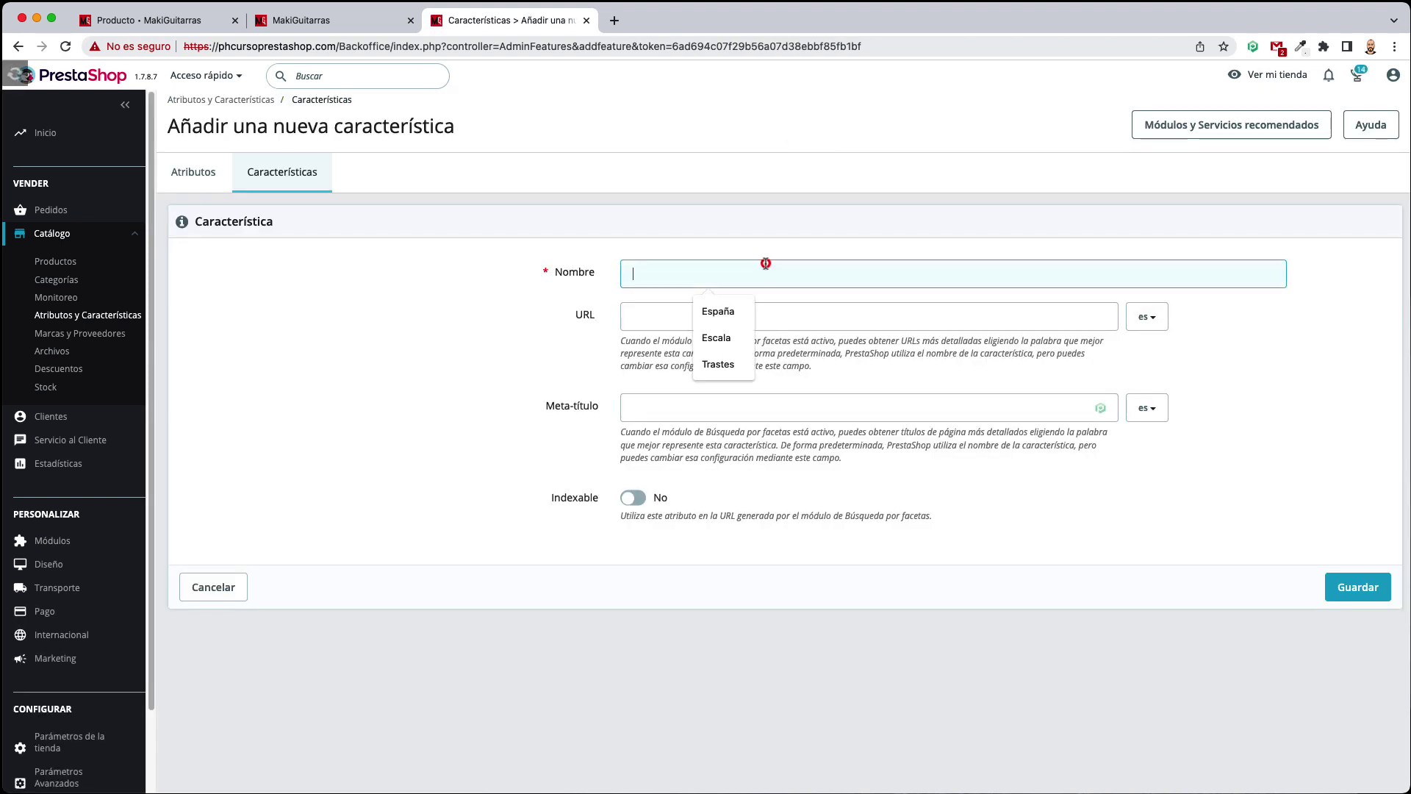
pyautogui.write('cuerpo')
pyautogui.press('Tab')
pyautogui.press('Tab')
pyautogui.press('Tab')
pyautogui.write('C')
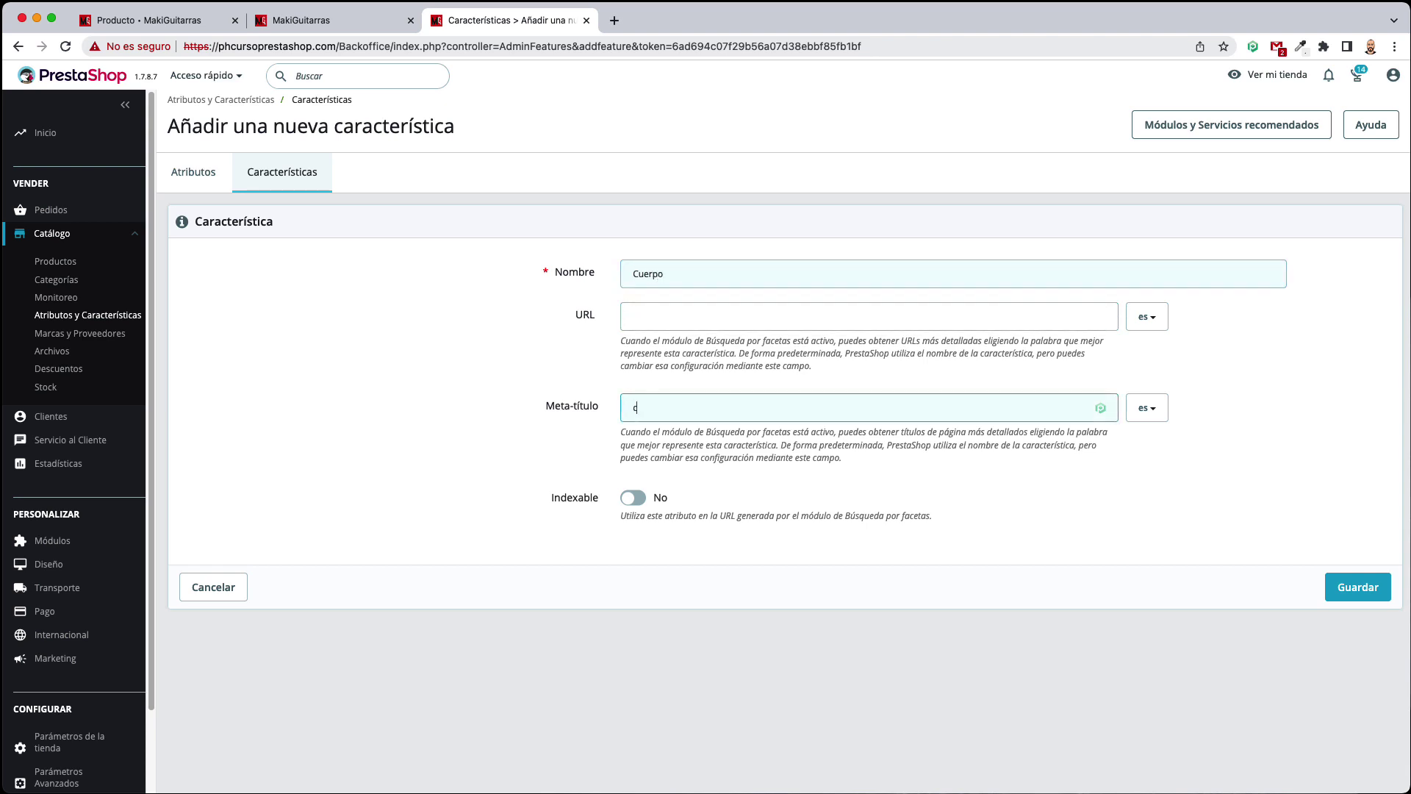
pyautogui.press('Tab')
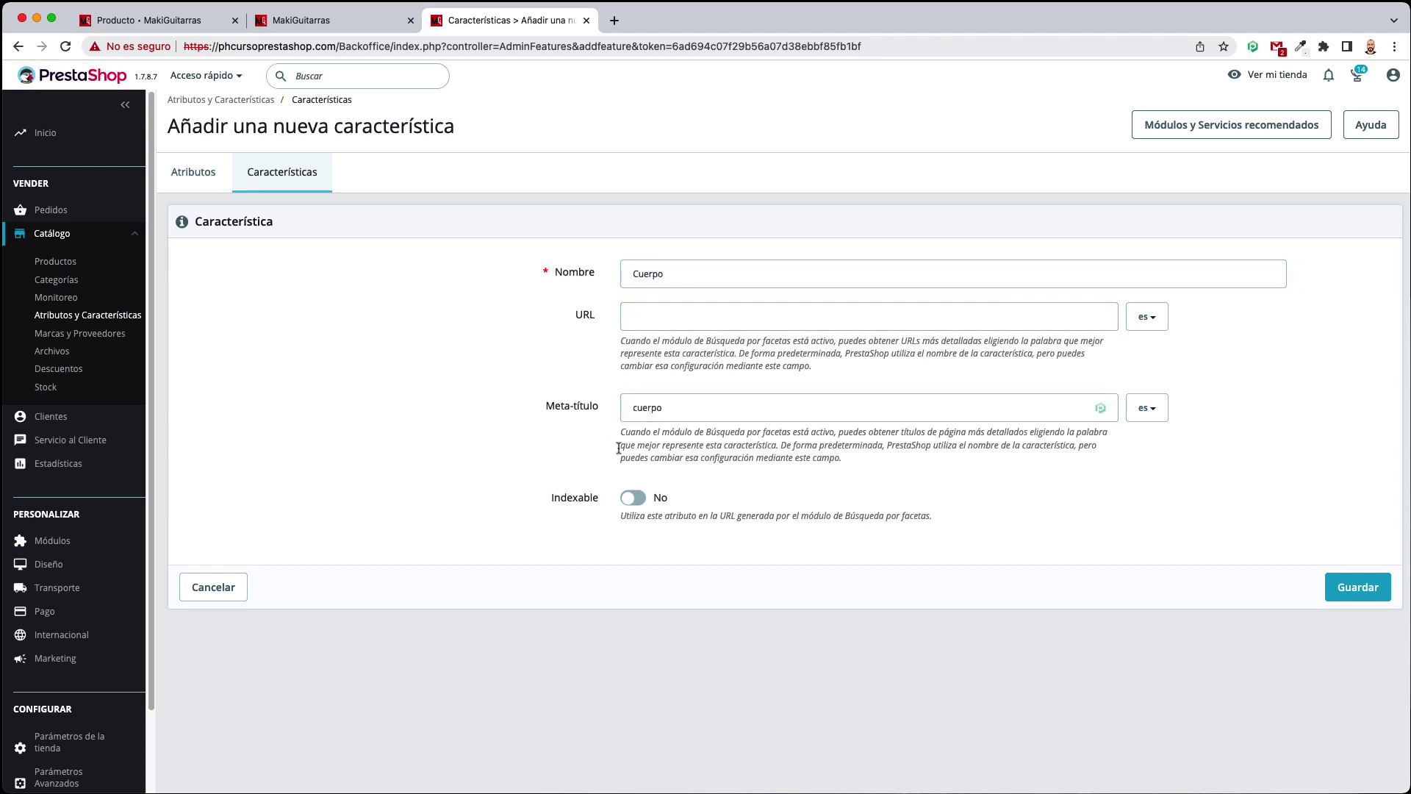
pyautogui.click(633, 498)
pyautogui.click(1360, 587)
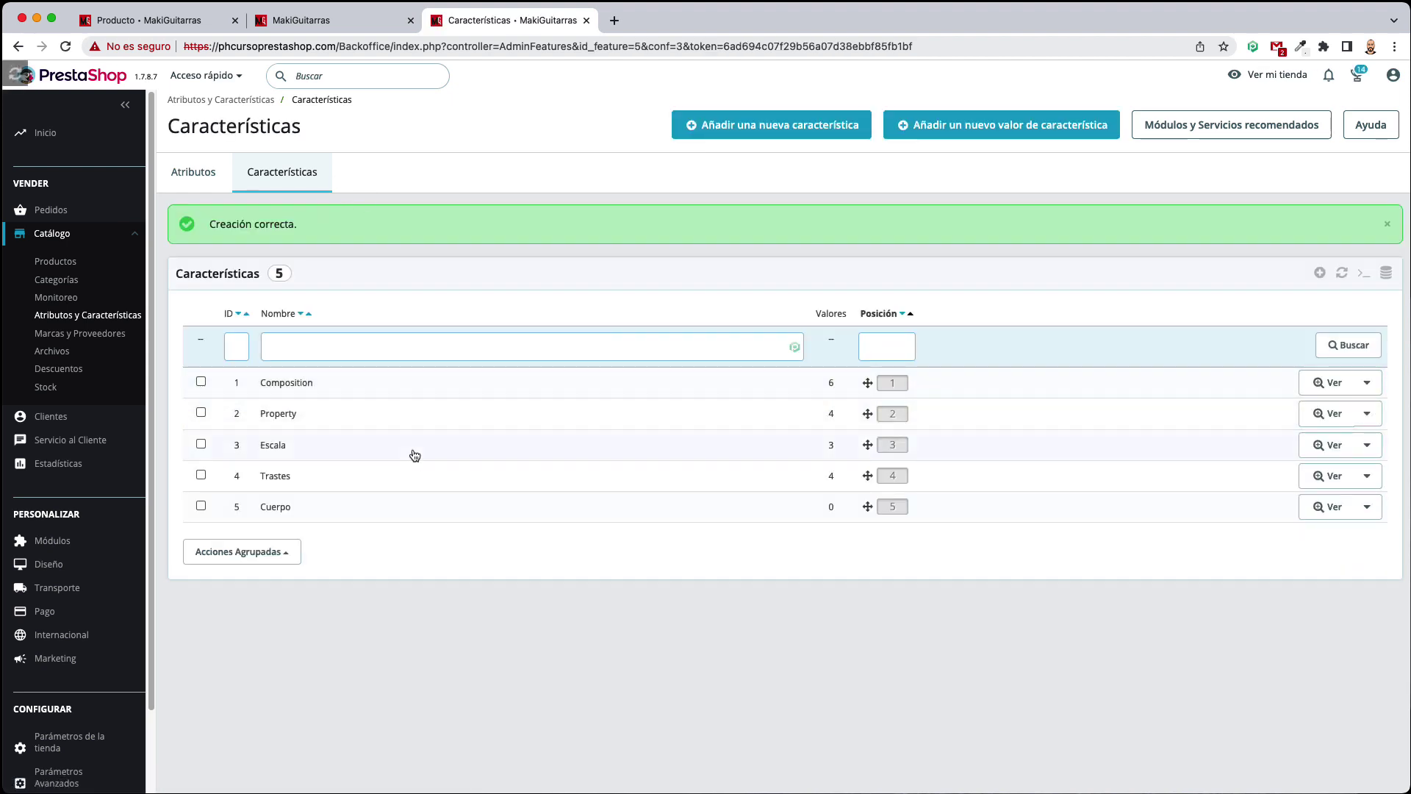
# Open the Cuerpo feature and add the value Palisandro, saving it and continuing with another value
pyautogui.click(287, 506)
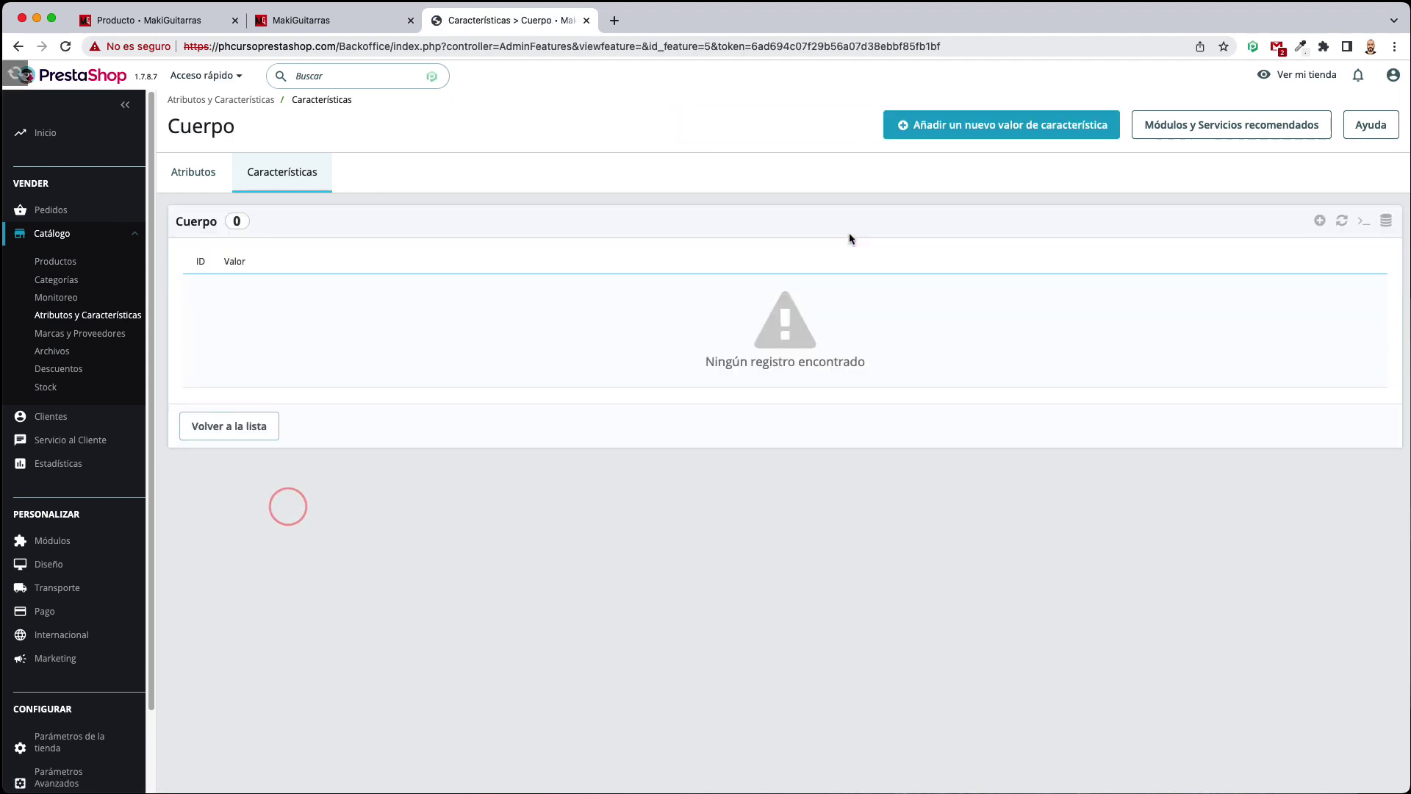
pyautogui.click(955, 121)
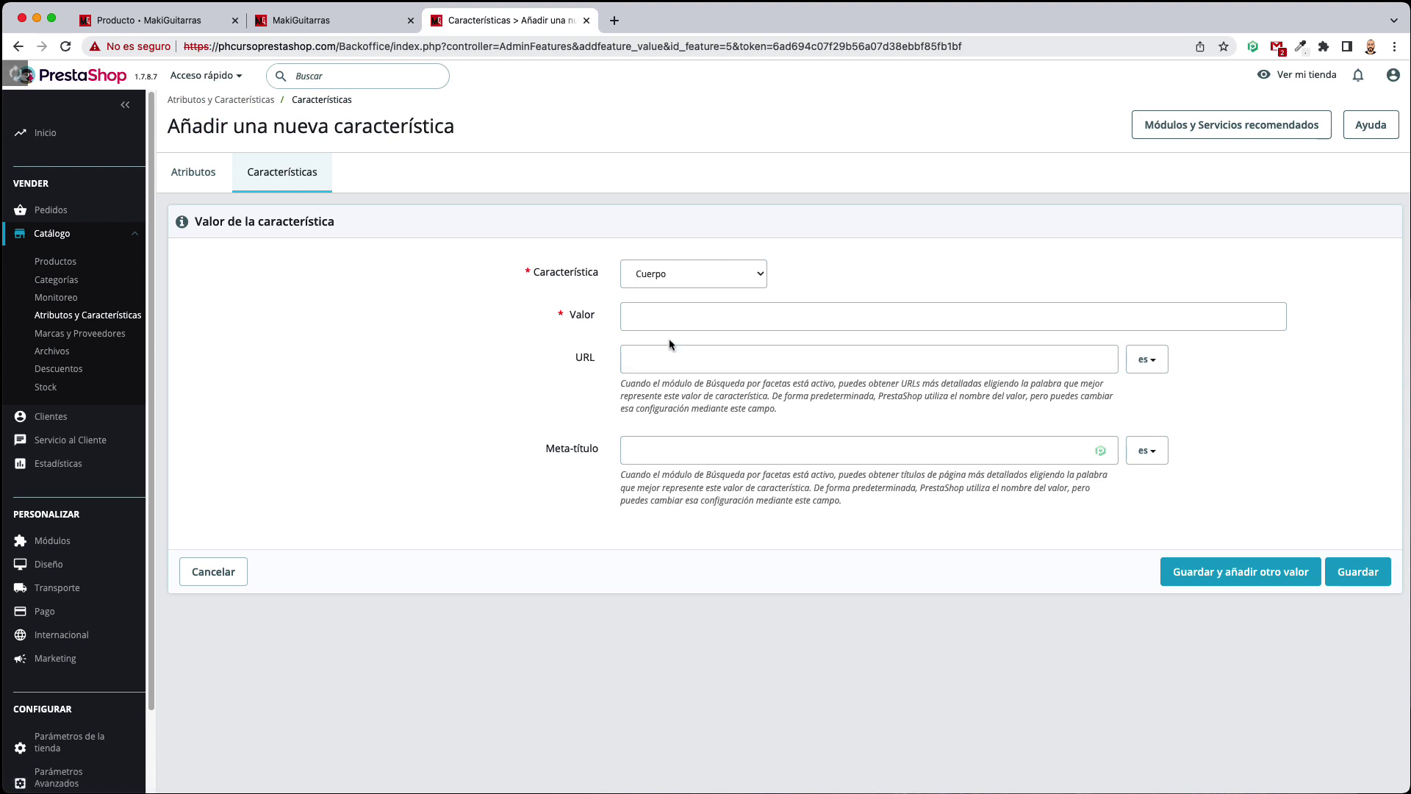
pyautogui.click(687, 318)
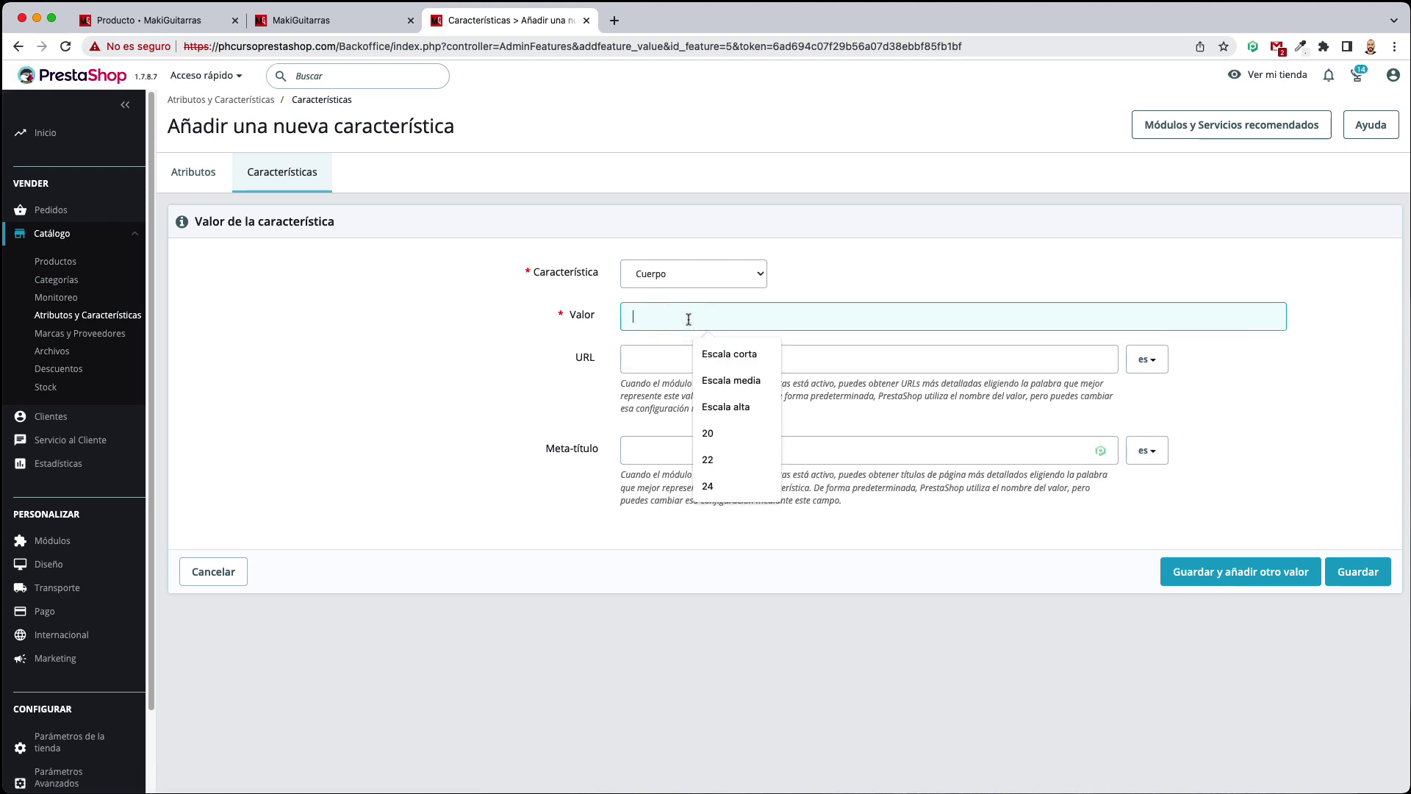
pyautogui.write('P')
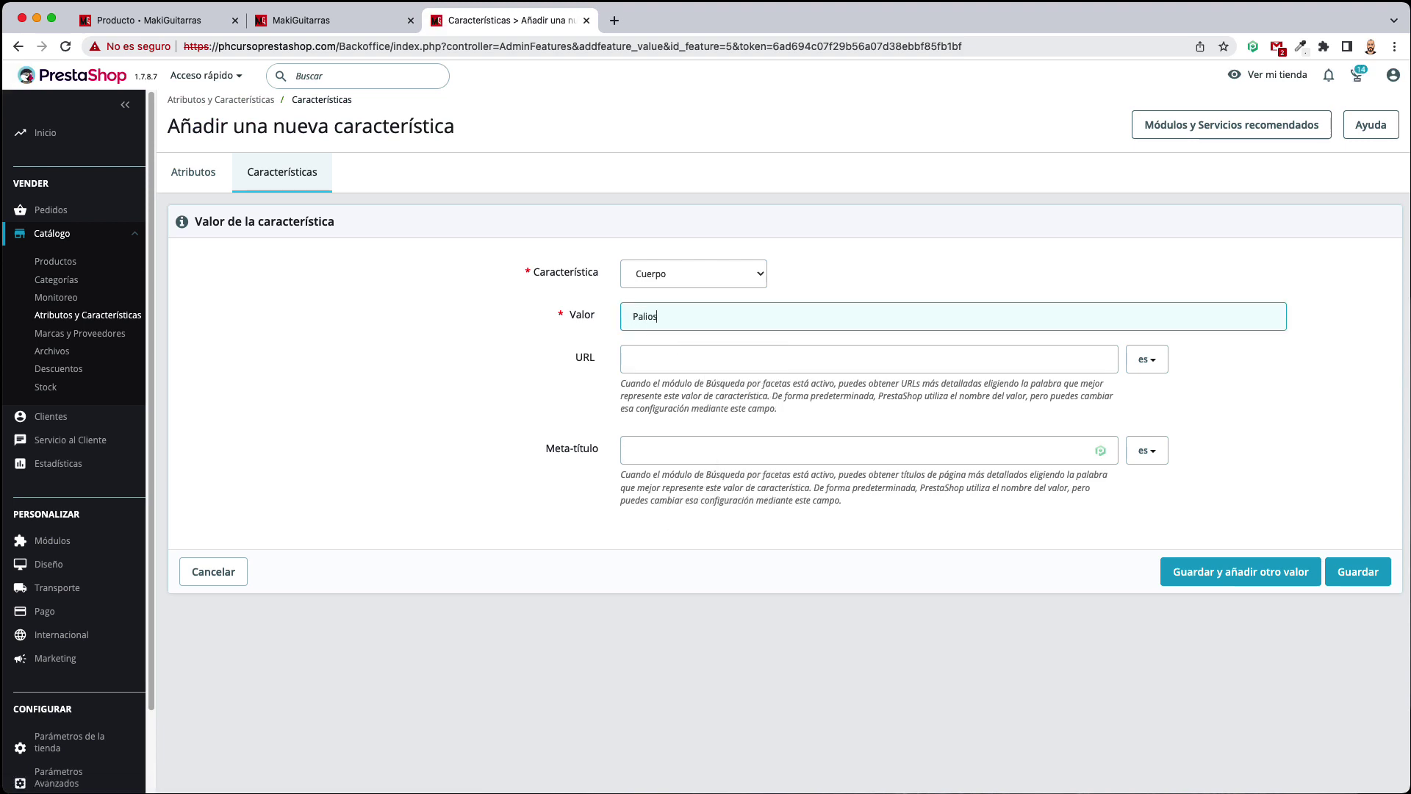
pyautogui.write('alisandr')
pyautogui.click(1271, 578)
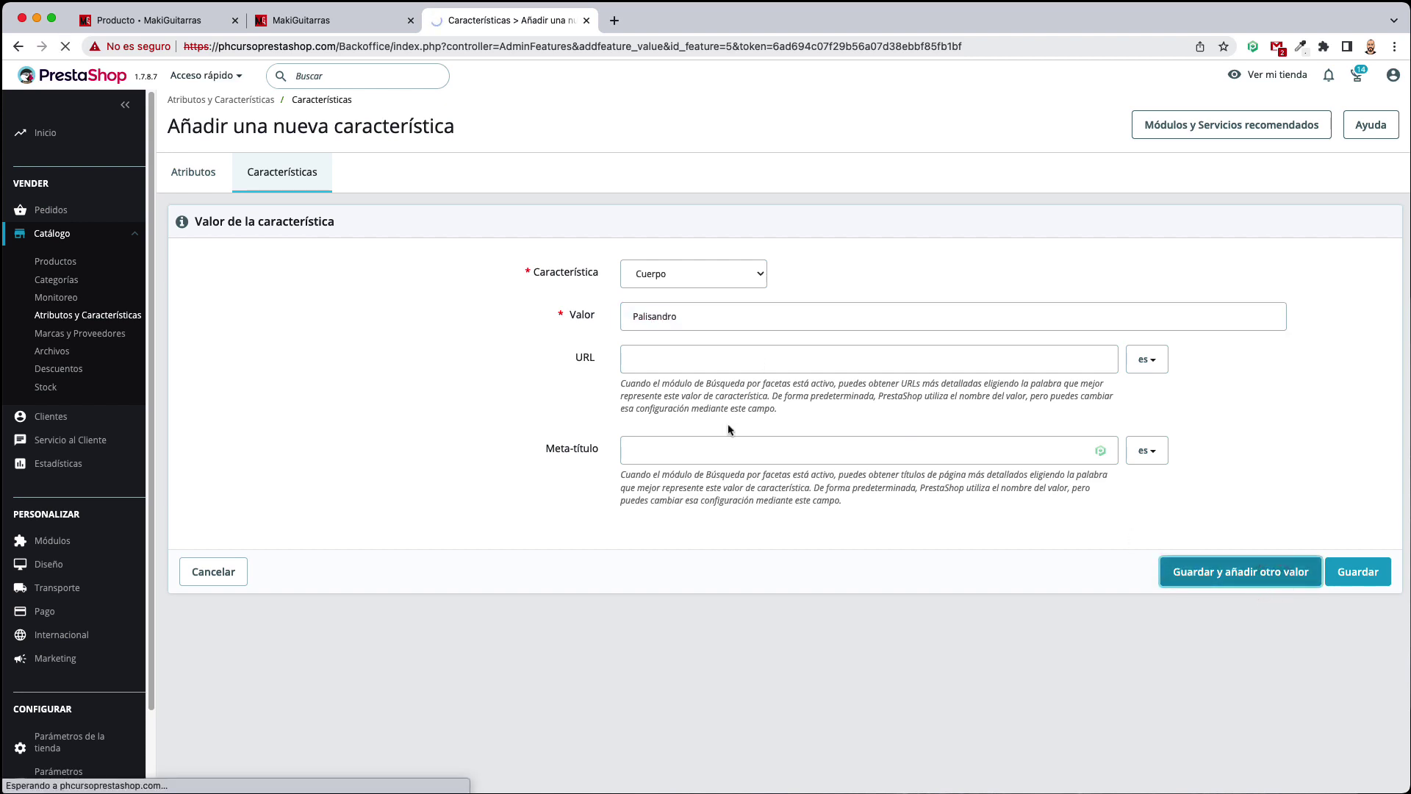
# Add and save the values Caoba and Roble for the Cuerpo feature, and return to the Características list
pyautogui.click(659, 321)
pyautogui.write('Ca')
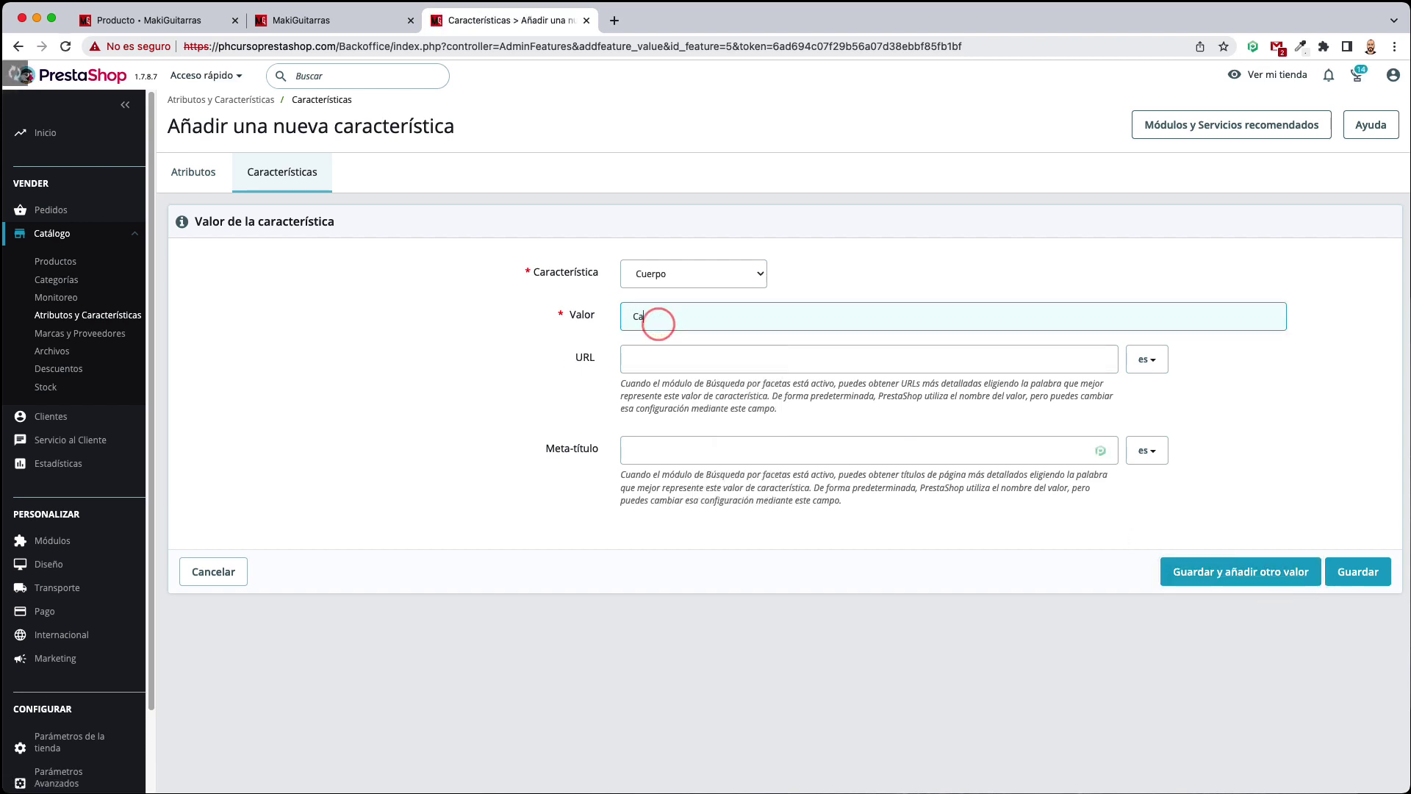
pyautogui.write('oba')
pyautogui.click(1213, 572)
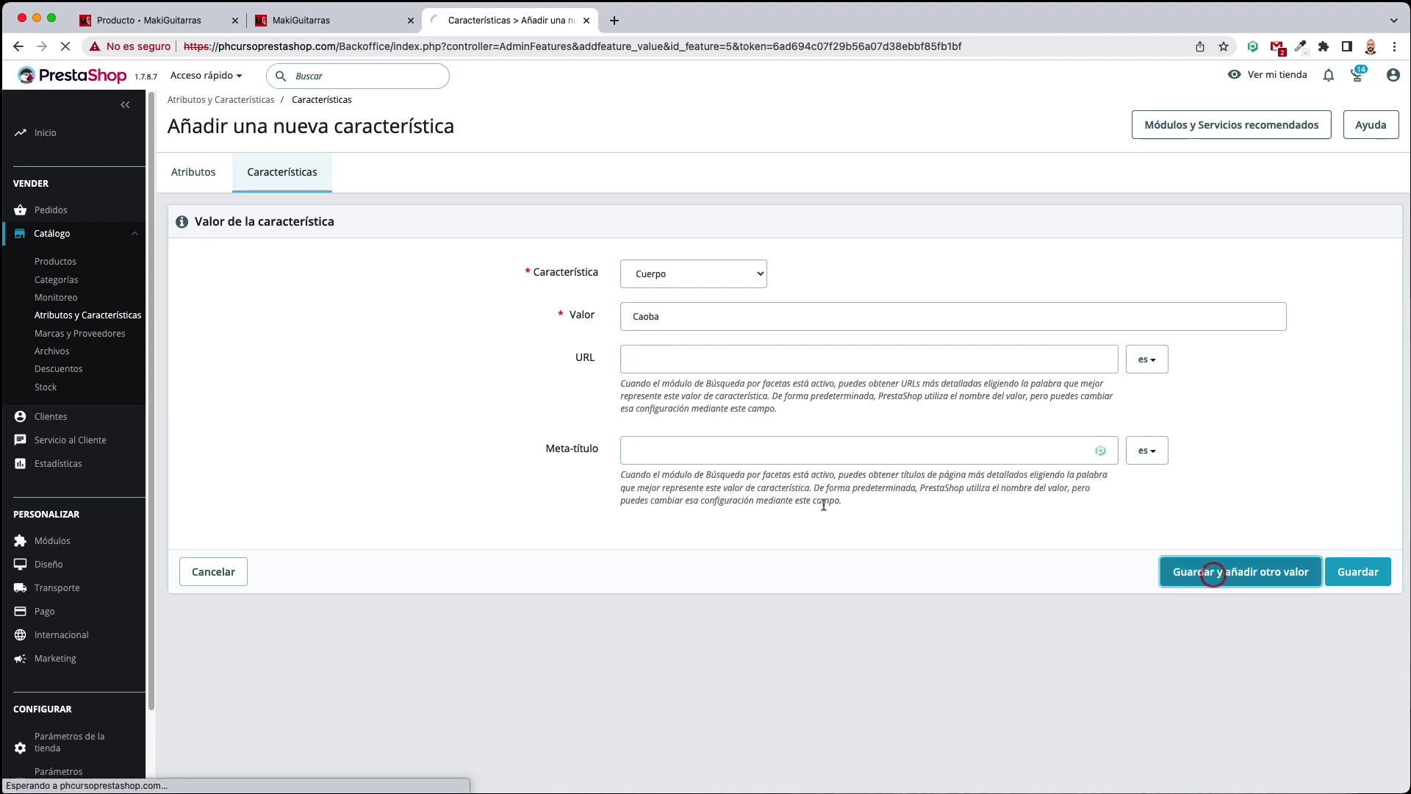
pyautogui.click(738, 316)
pyautogui.write('R')
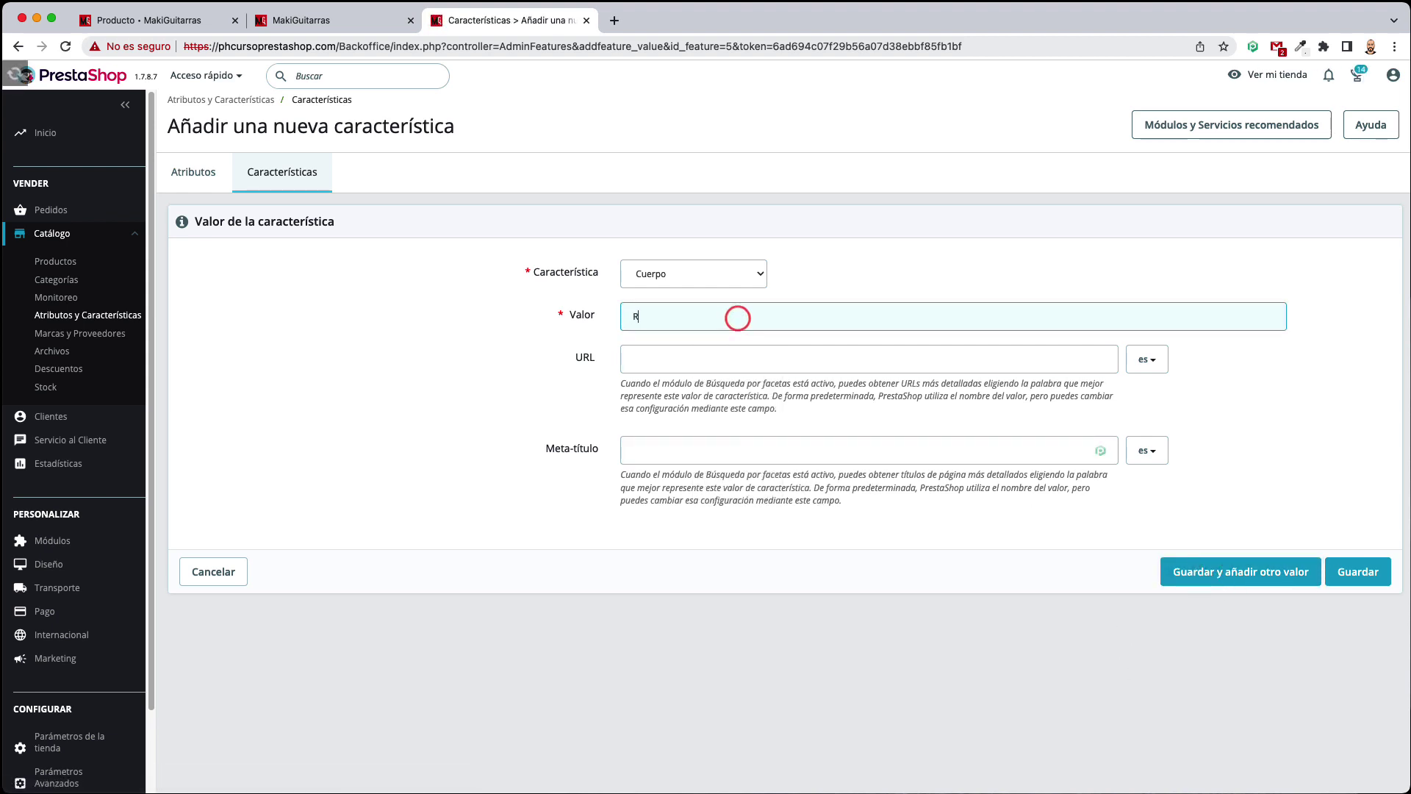
pyautogui.write('oble')
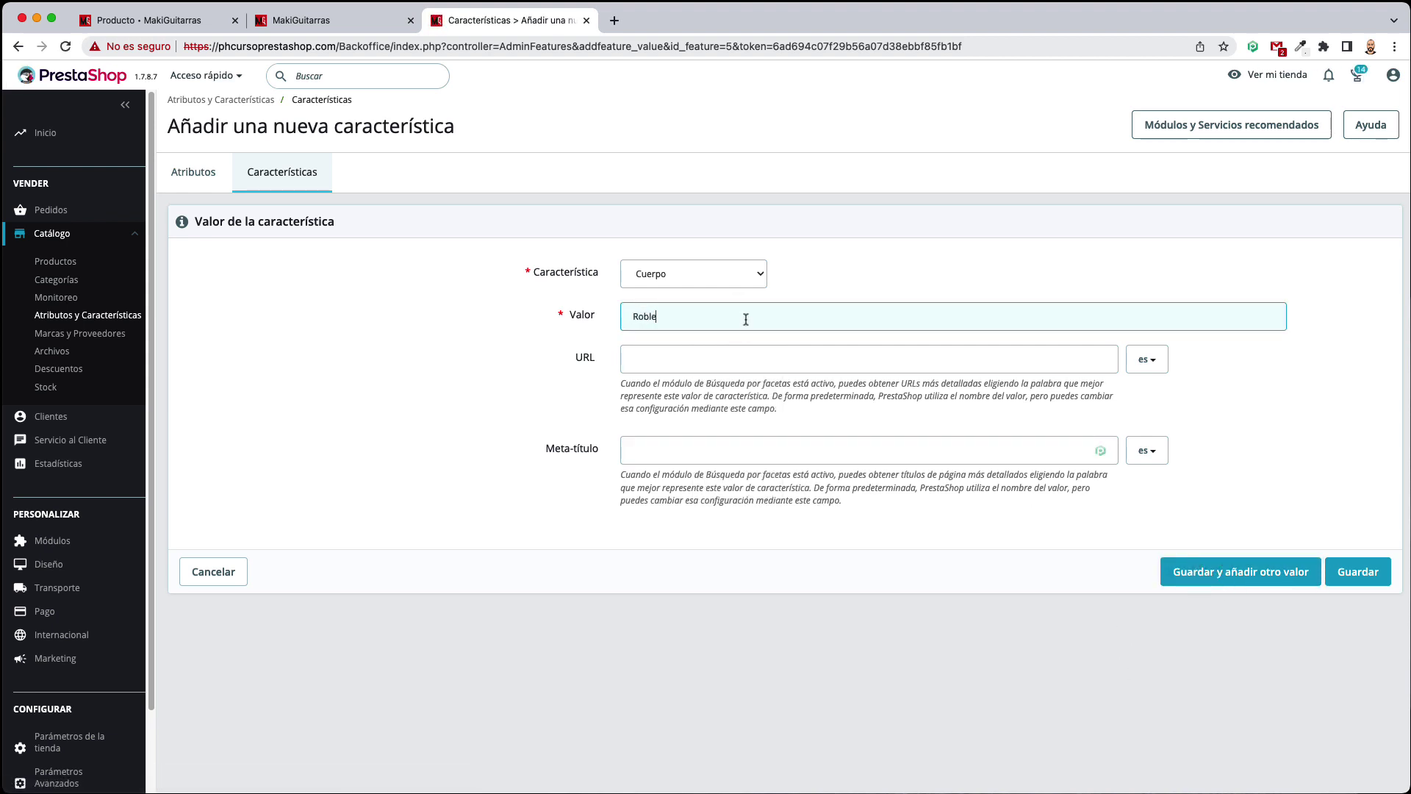
pyautogui.click(1201, 581)
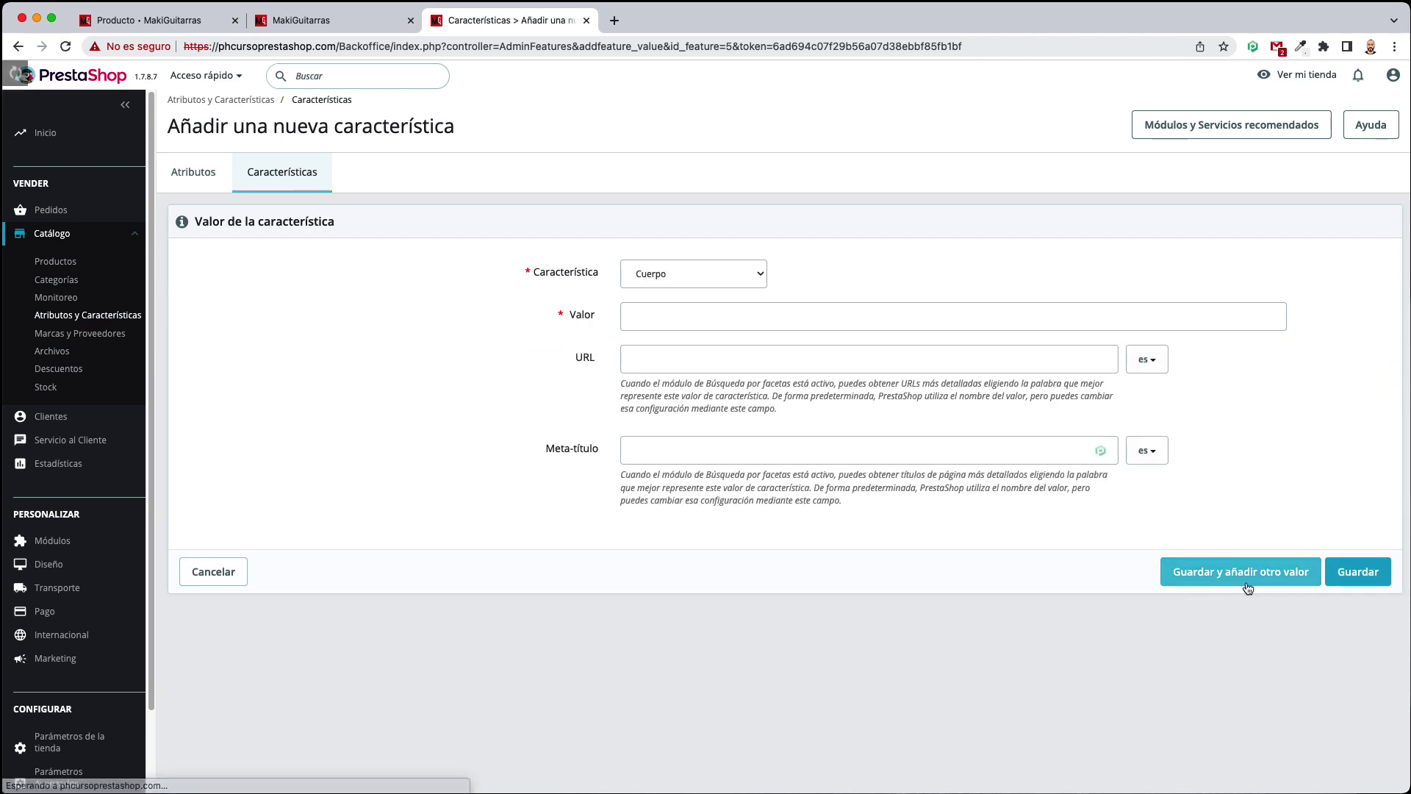
pyautogui.click(308, 184)
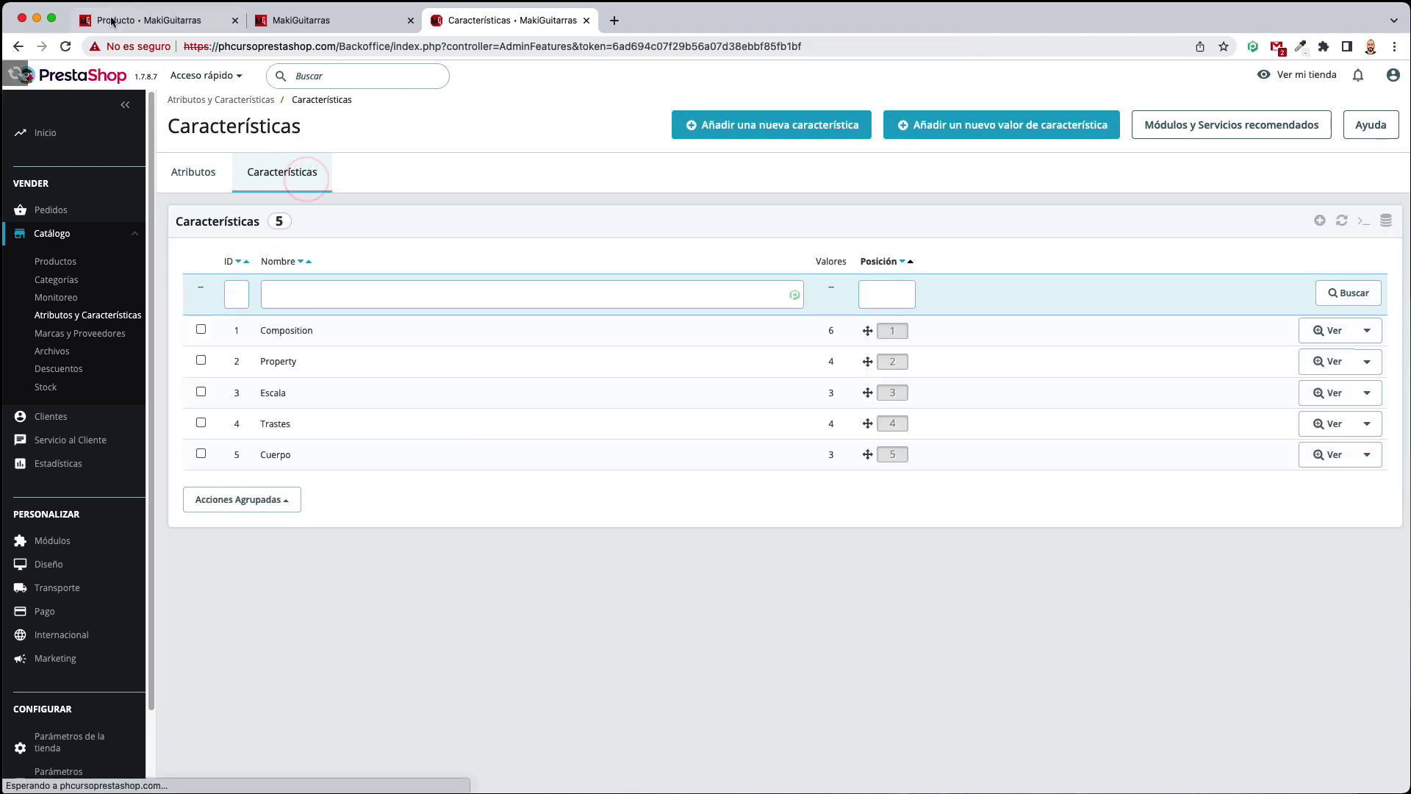
# Return to the product form and reload it, then add the Cuerpo feature with the predefined value Caoba and save the product
pyautogui.click(135, 22)
pyautogui.press('super+r')
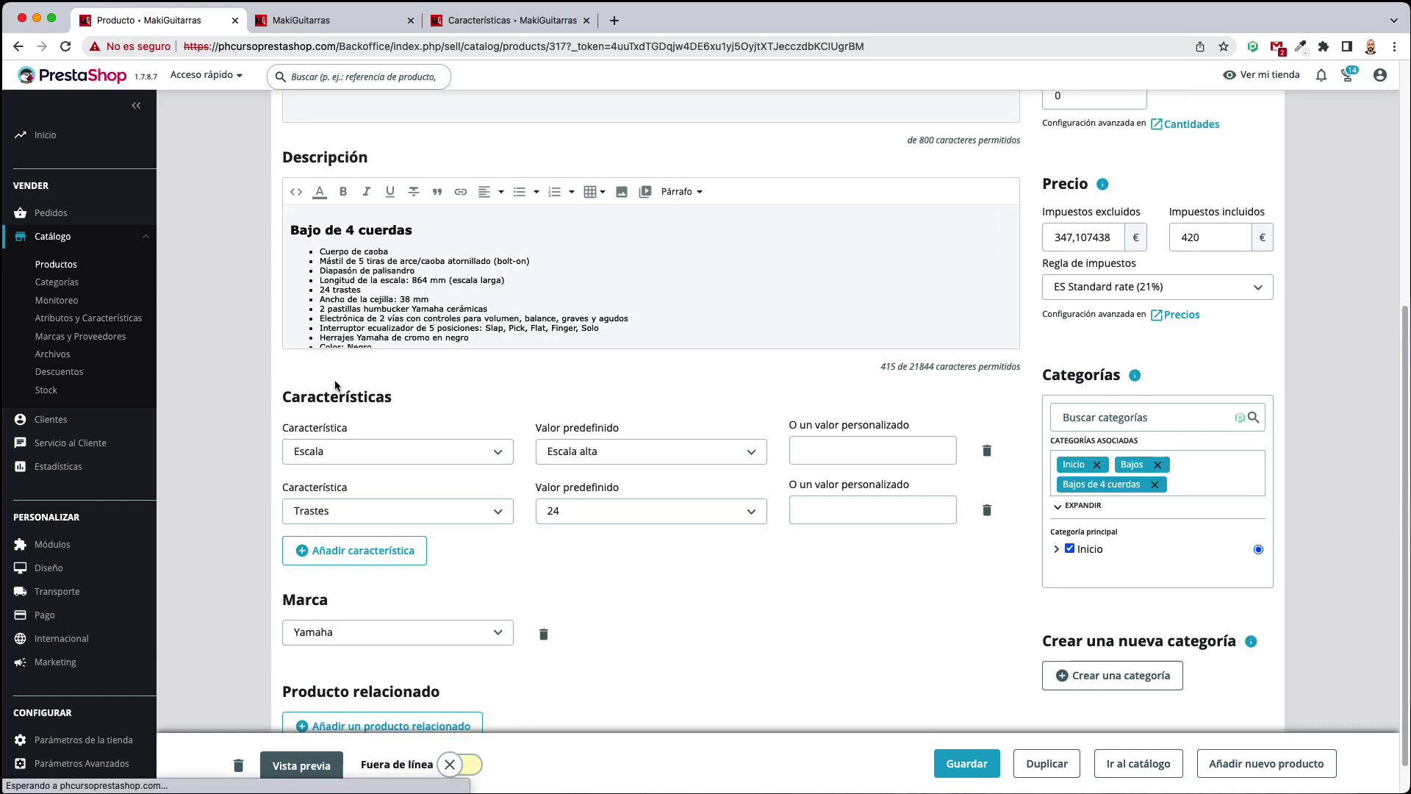
pyautogui.click(359, 566)
pyautogui.click(382, 589)
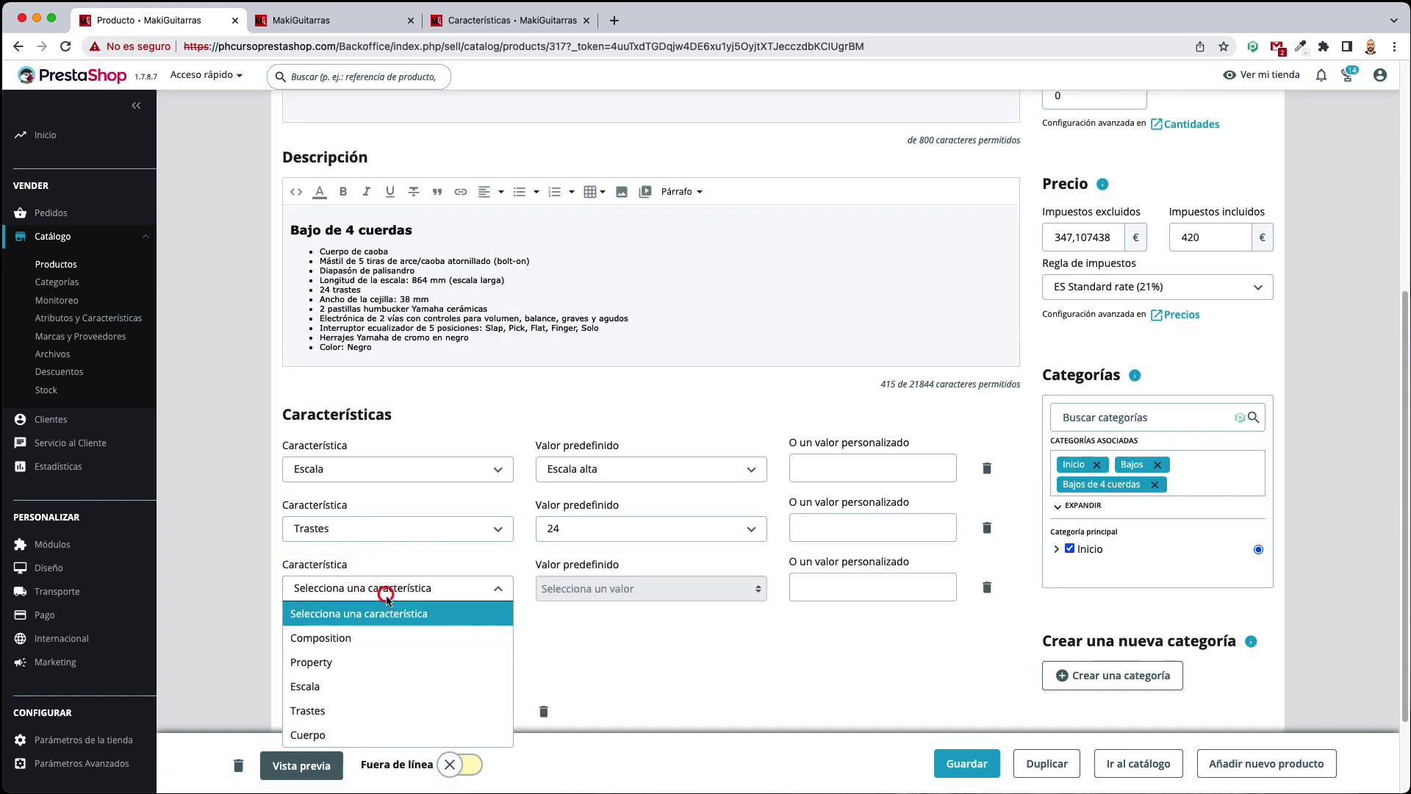
pyautogui.click(342, 734)
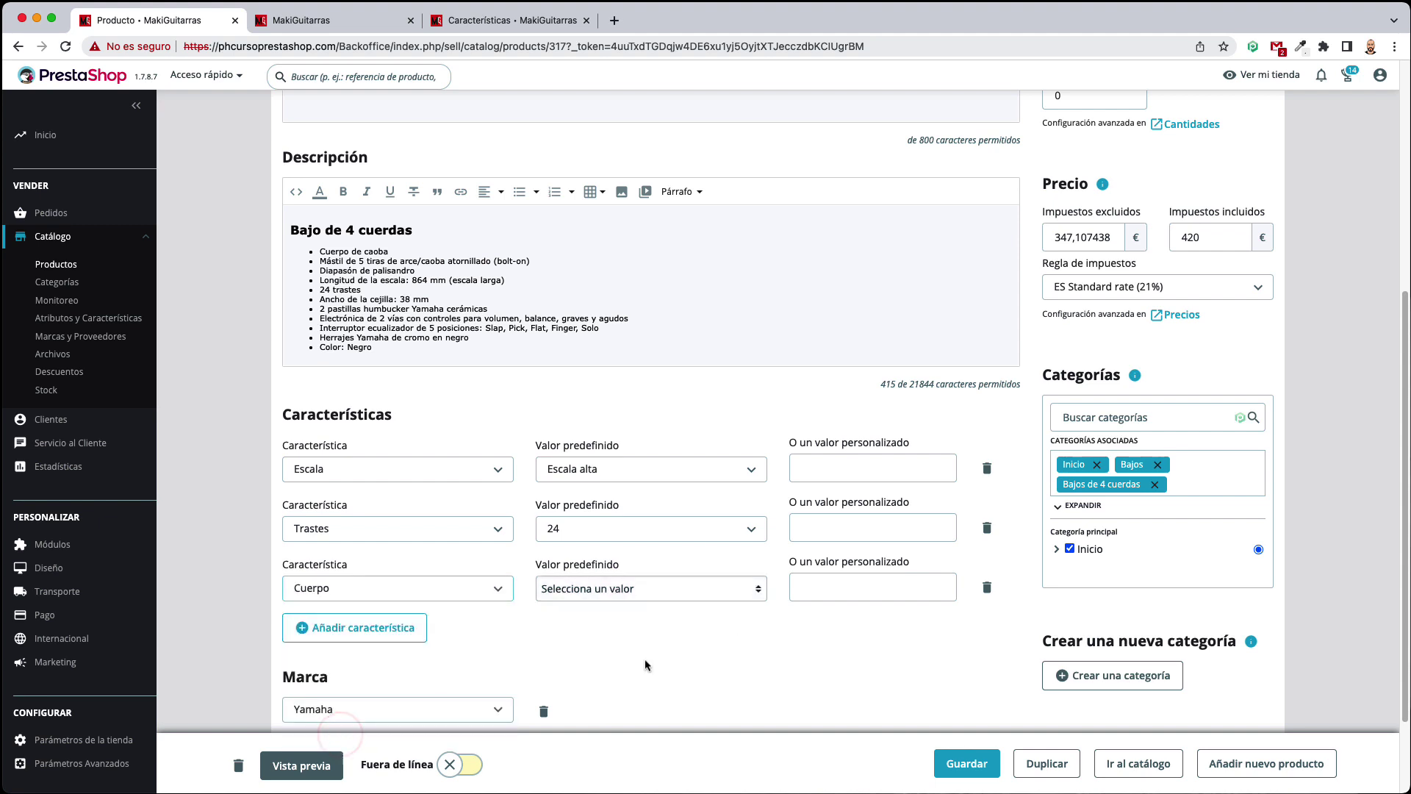
pyautogui.click(681, 594)
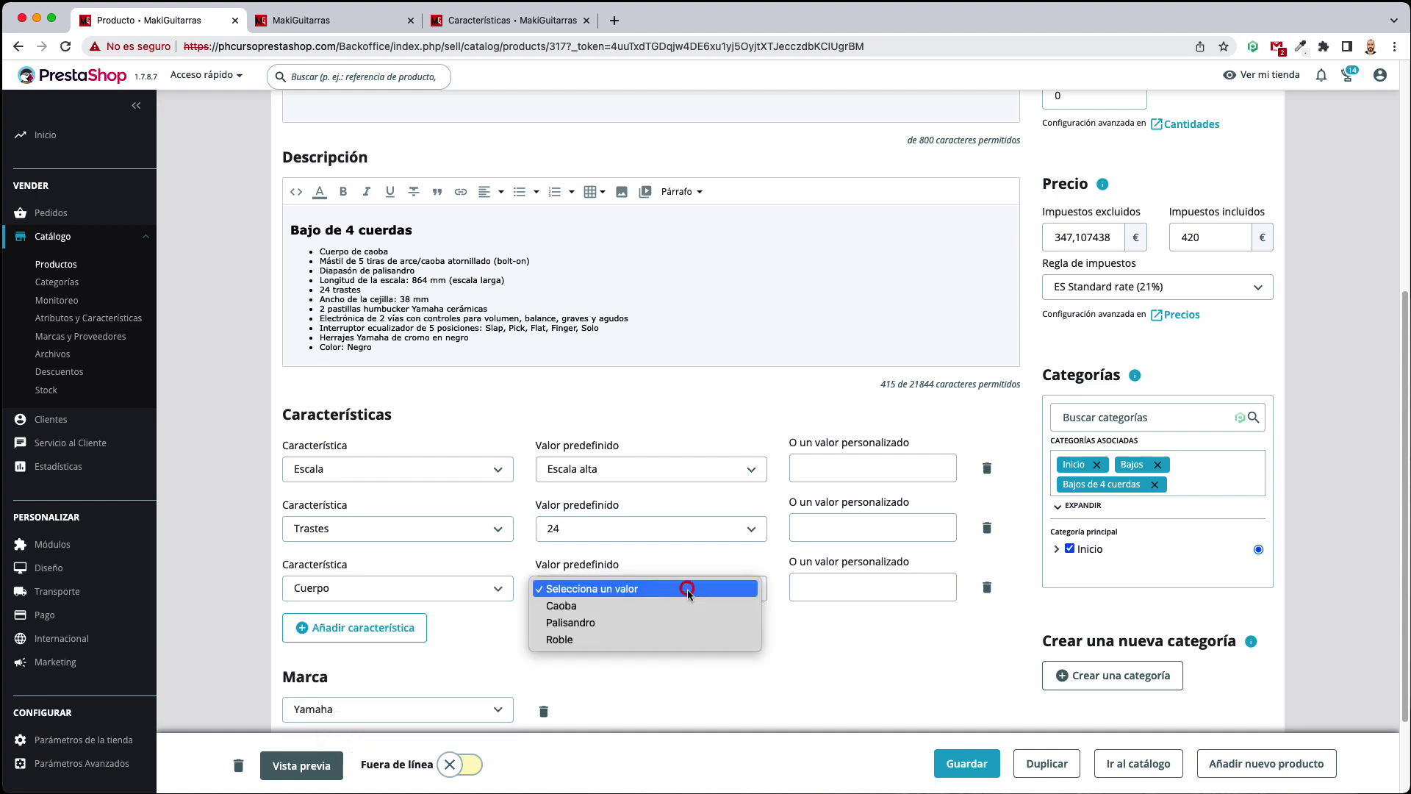
pyautogui.click(560, 608)
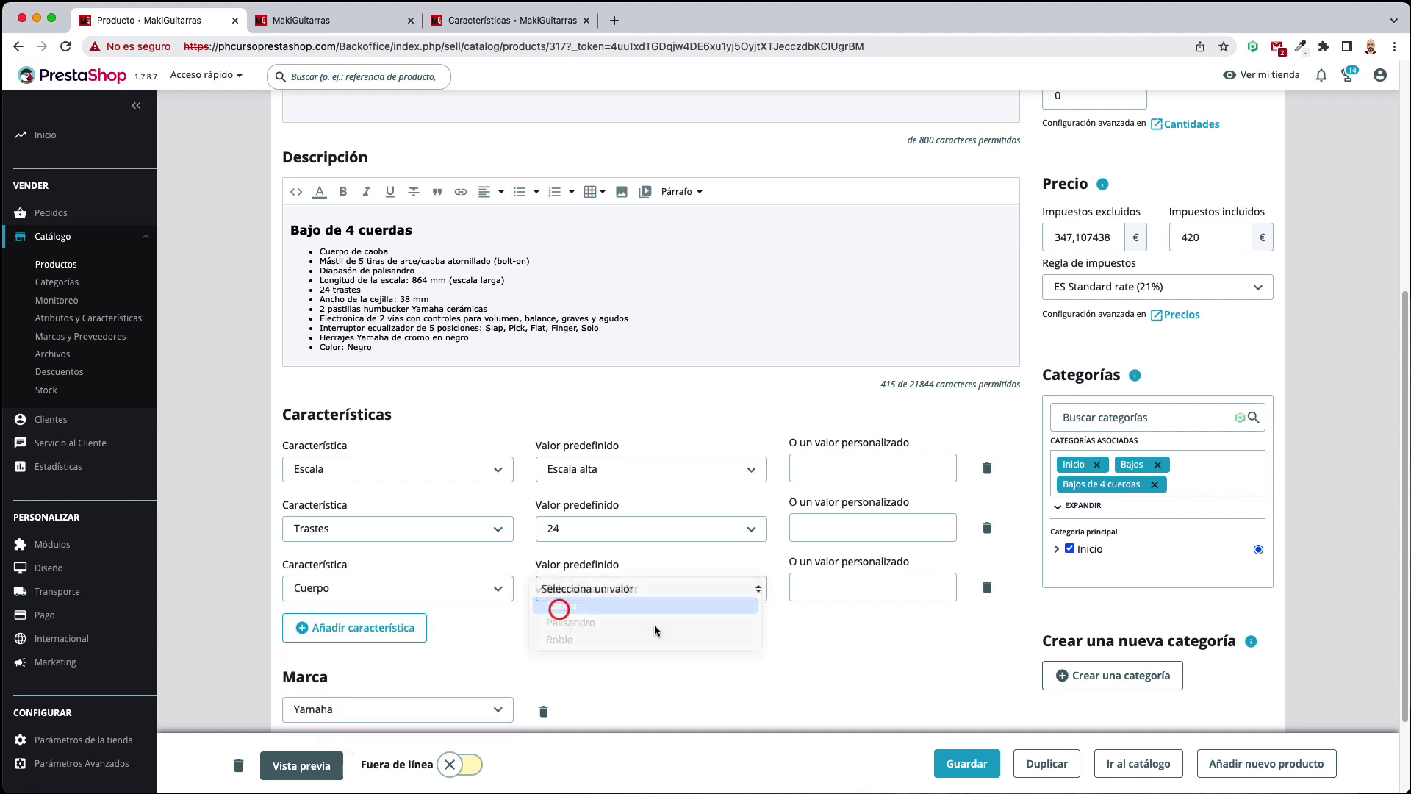
pyautogui.click(966, 763)
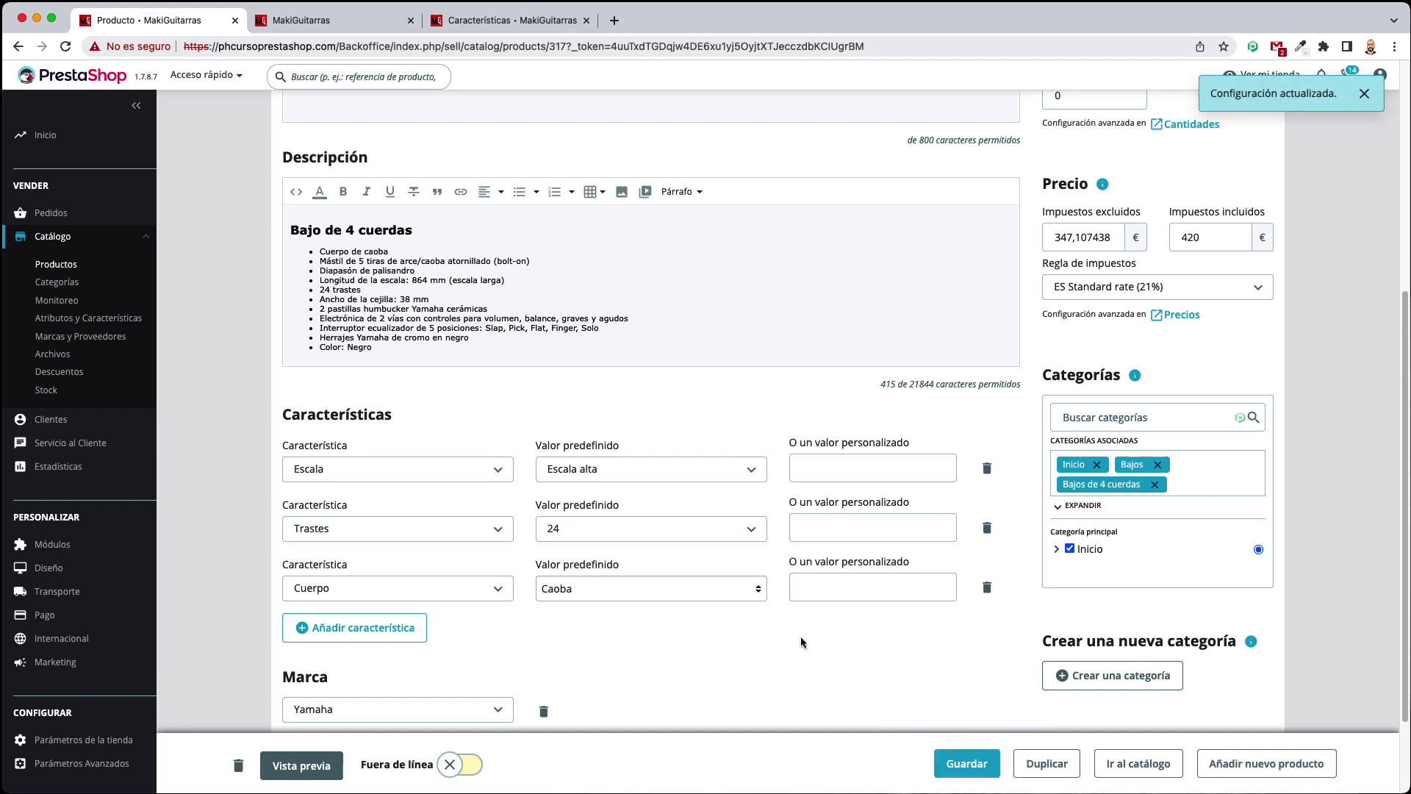
# Search the related products for "Hu" and add Hummingbird - Vector graphics (ref: demo_20) as a related product
pyautogui.scroll(5, 800, 637)
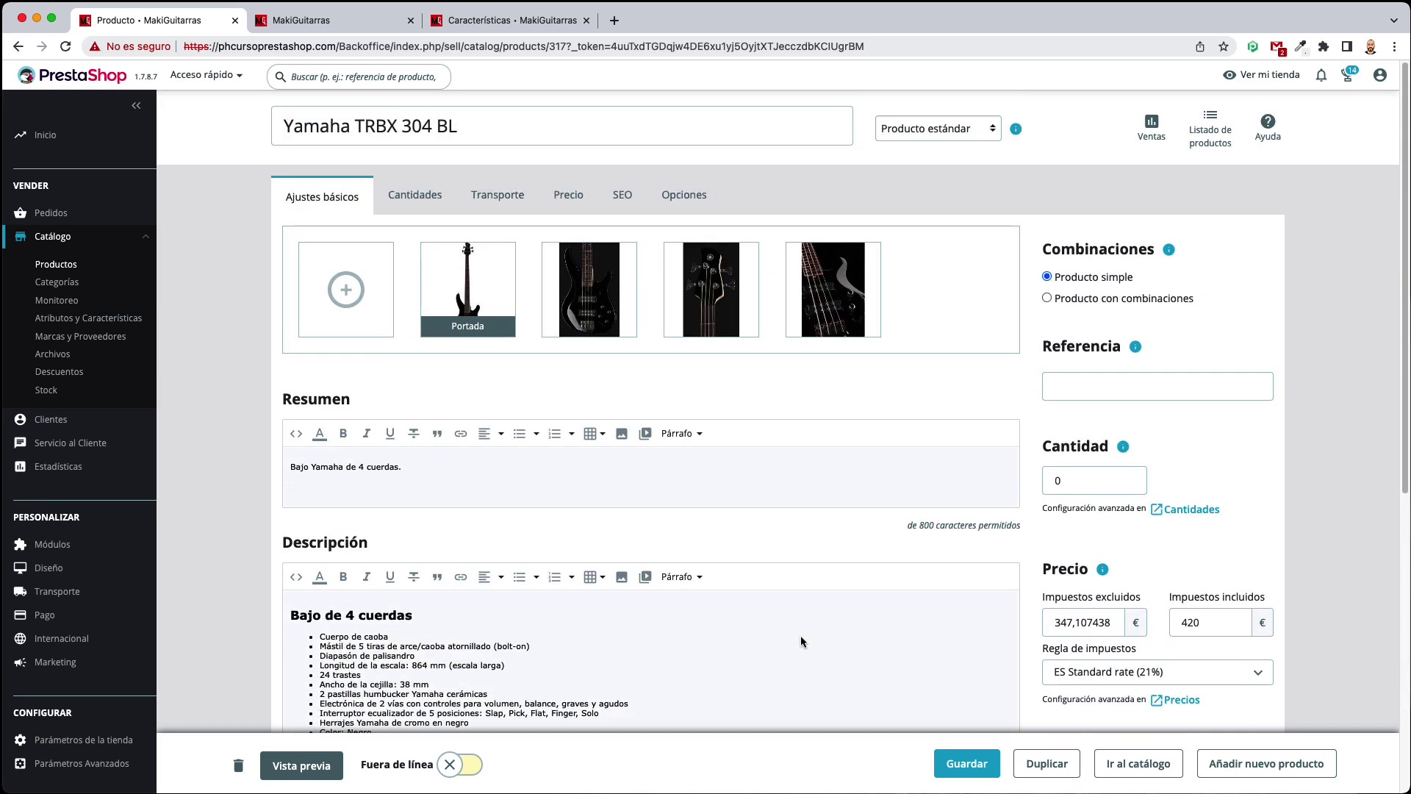
pyautogui.scroll(-7, 801, 635)
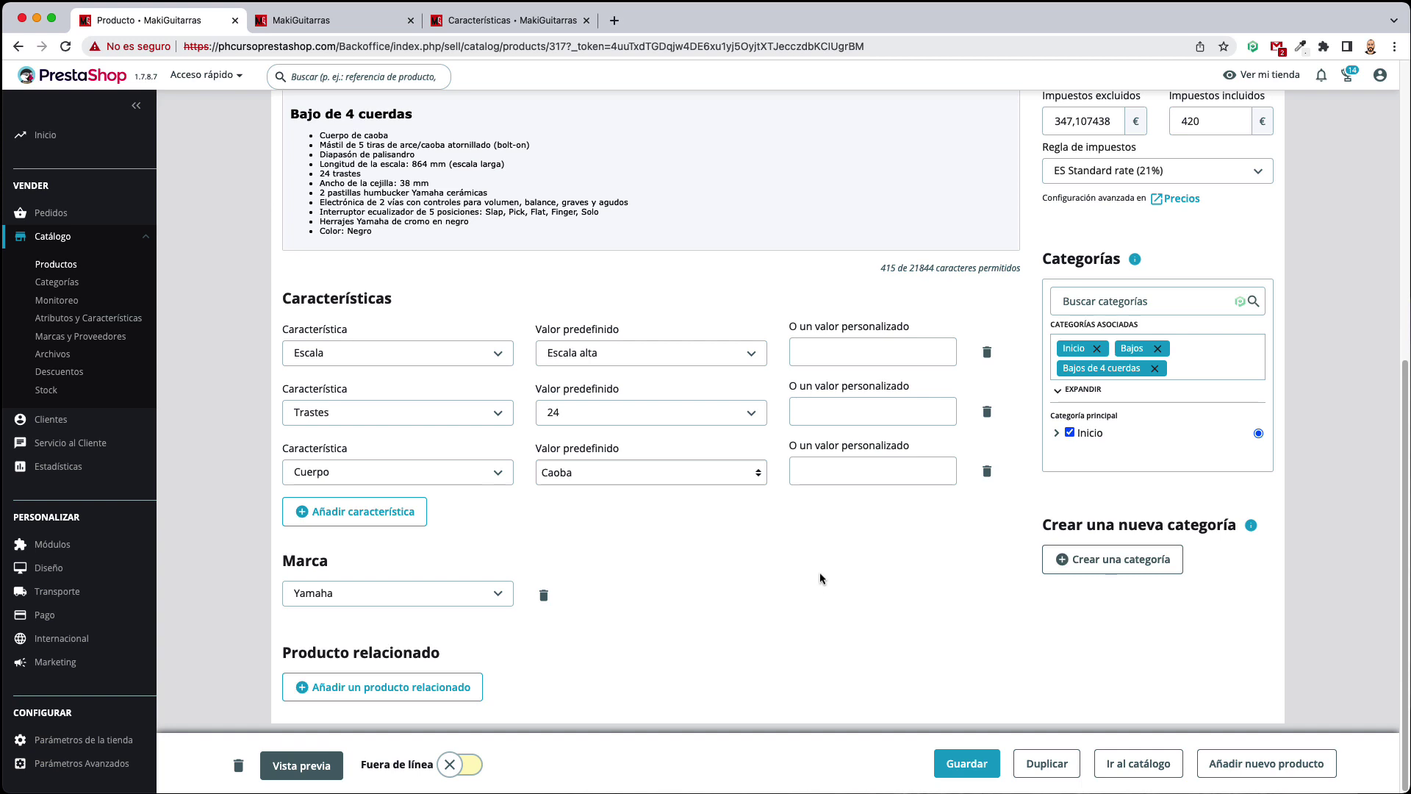
pyautogui.click(809, 586)
pyautogui.click(750, 630)
pyautogui.click(408, 690)
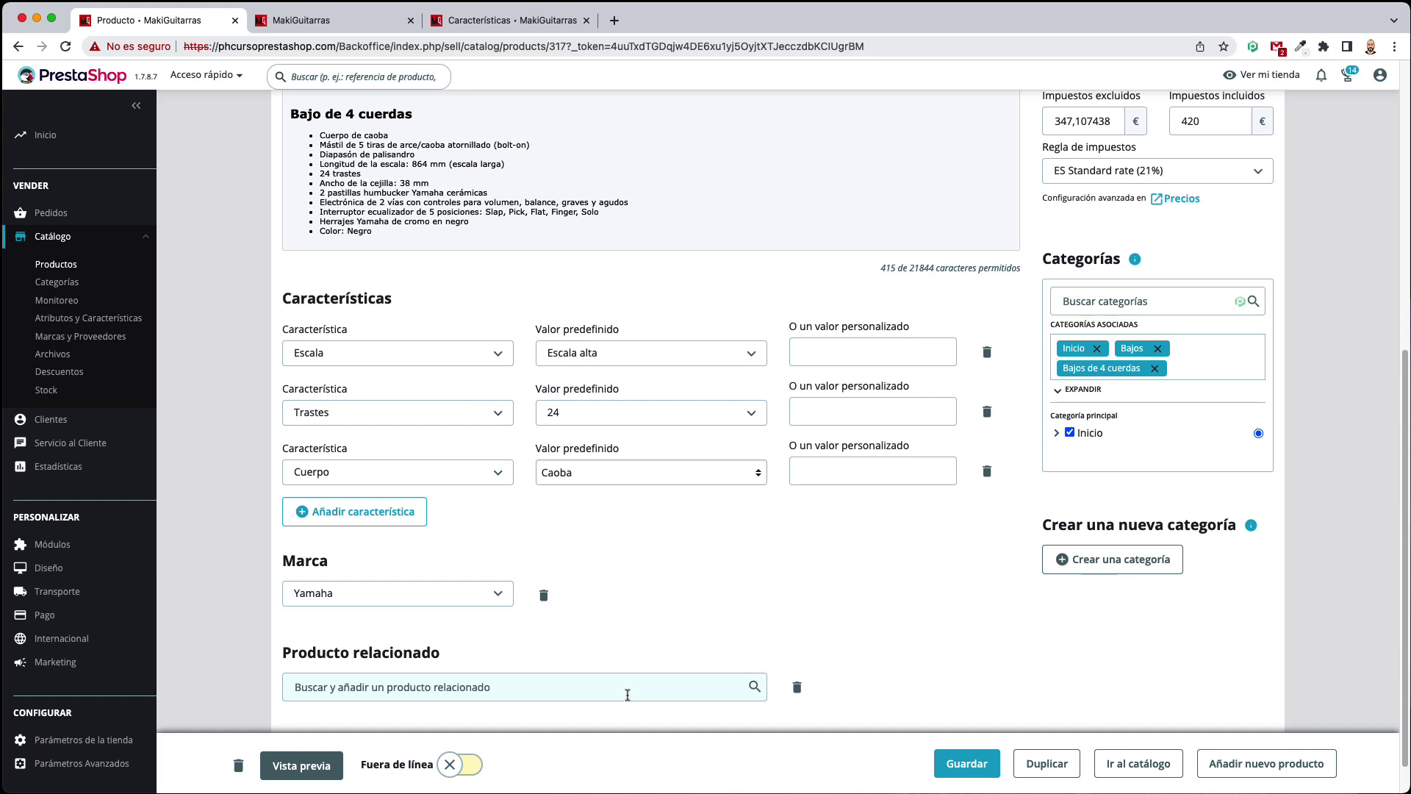
pyautogui.scroll(-1, 706, 571)
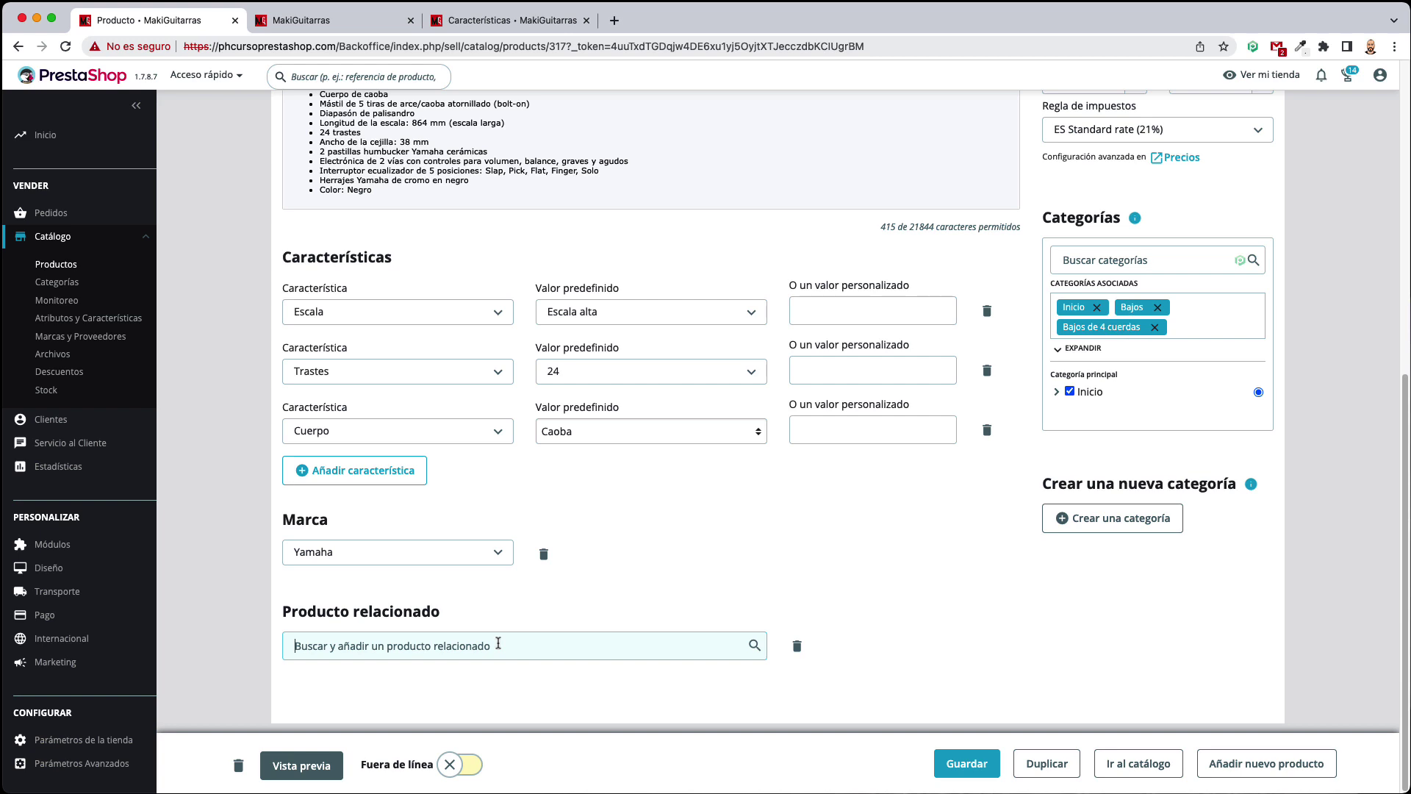
pyautogui.write('Hu')
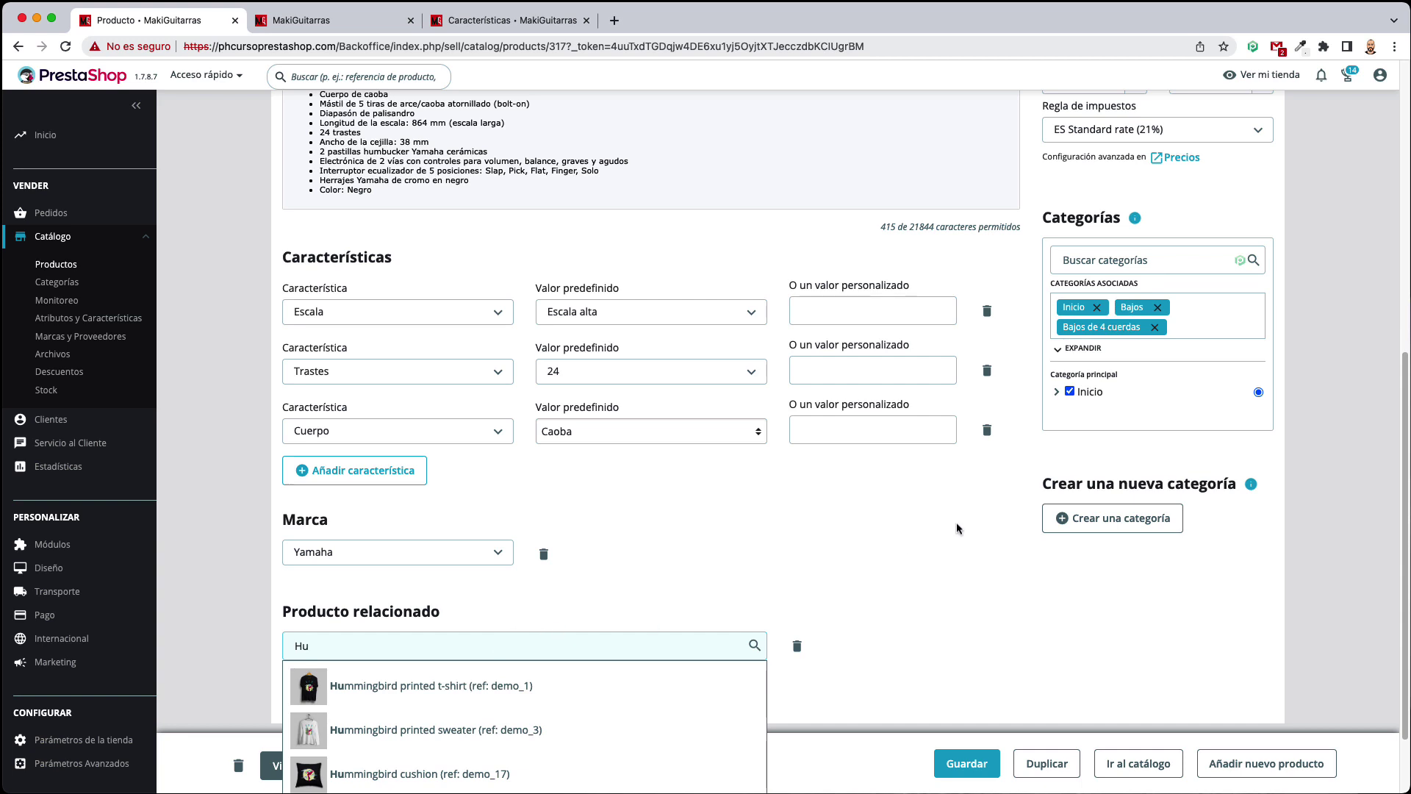
pyautogui.scroll(-3, 957, 528)
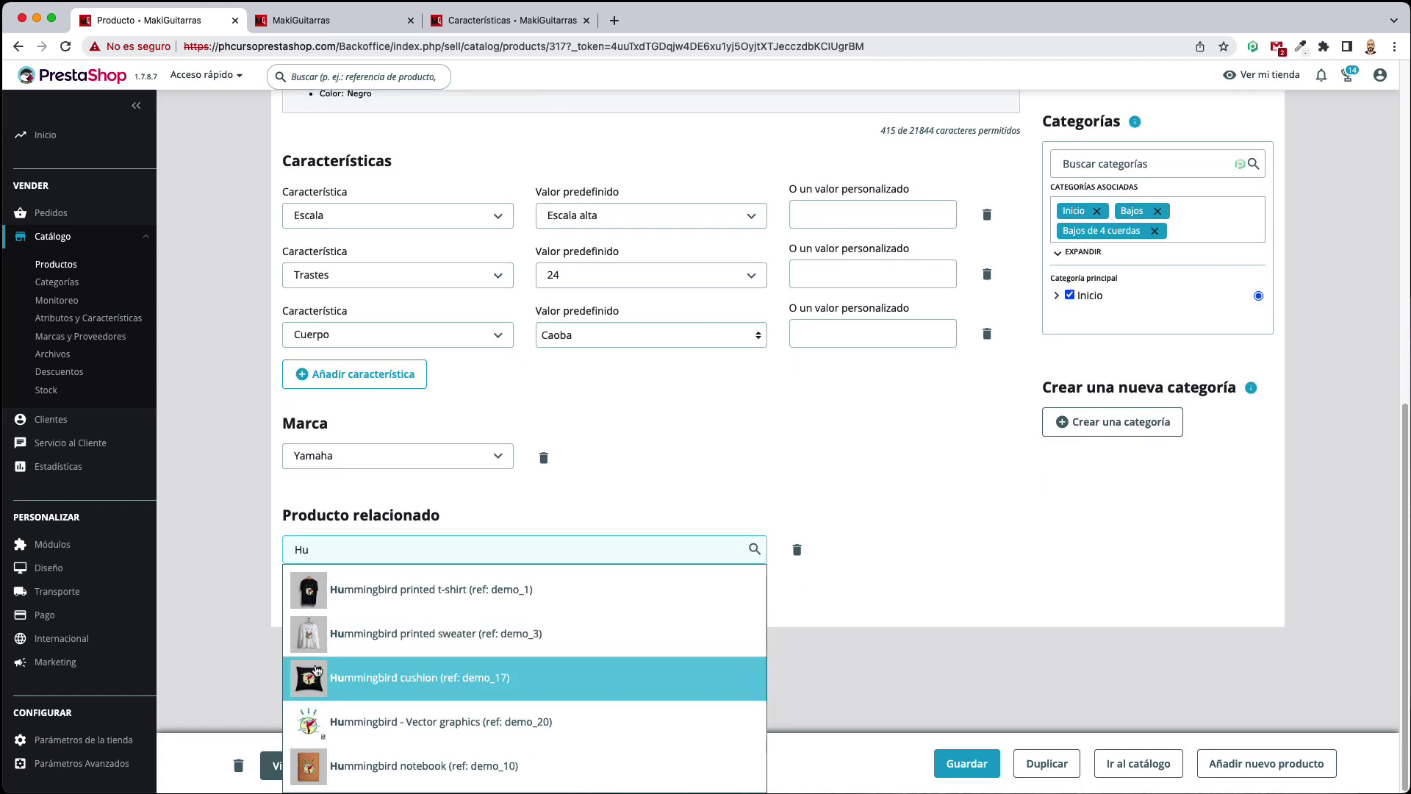
pyautogui.click(353, 723)
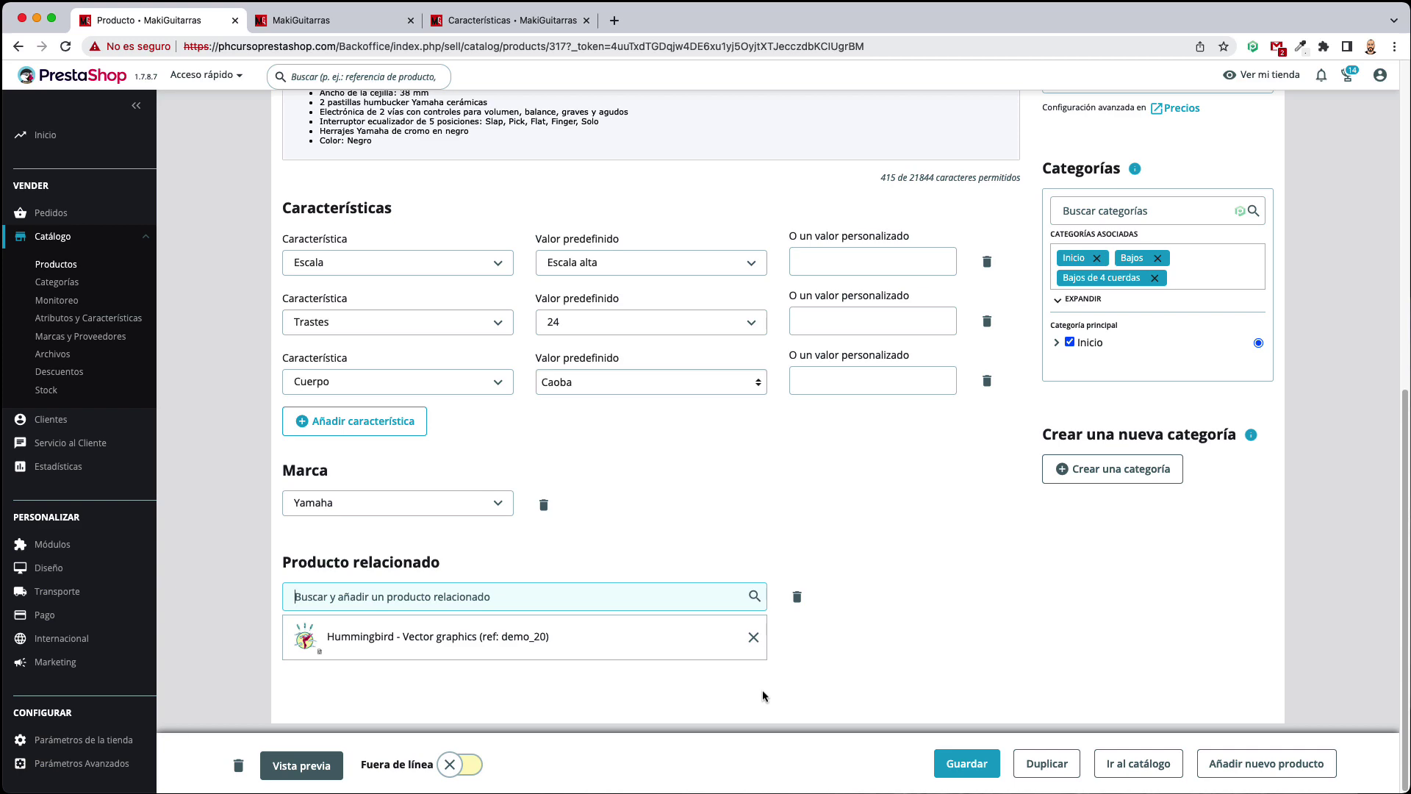
# Remove Hummingbird - Vector graphics from the related products and confirm the deletion
pyautogui.click(829, 643)
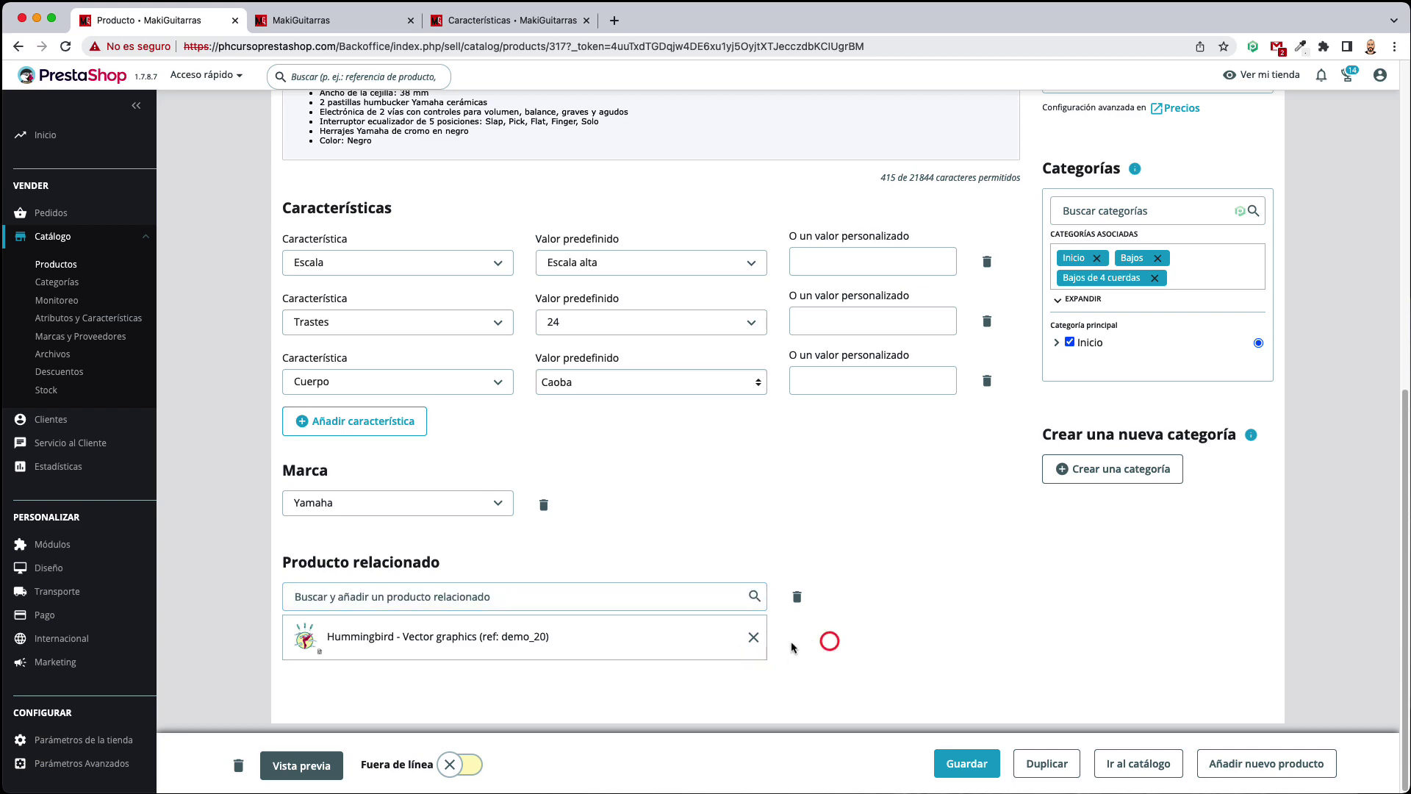
pyautogui.click(751, 646)
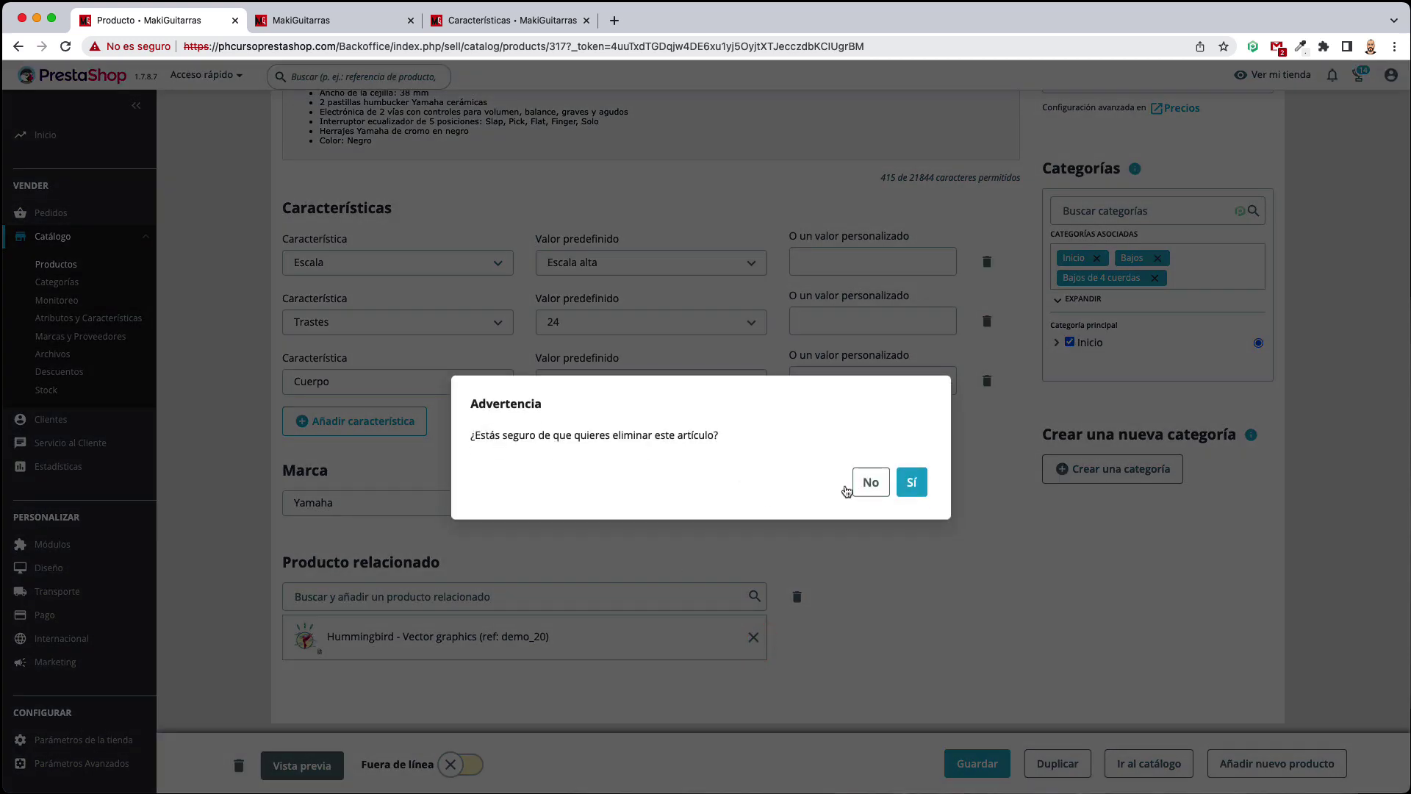
pyautogui.click(911, 482)
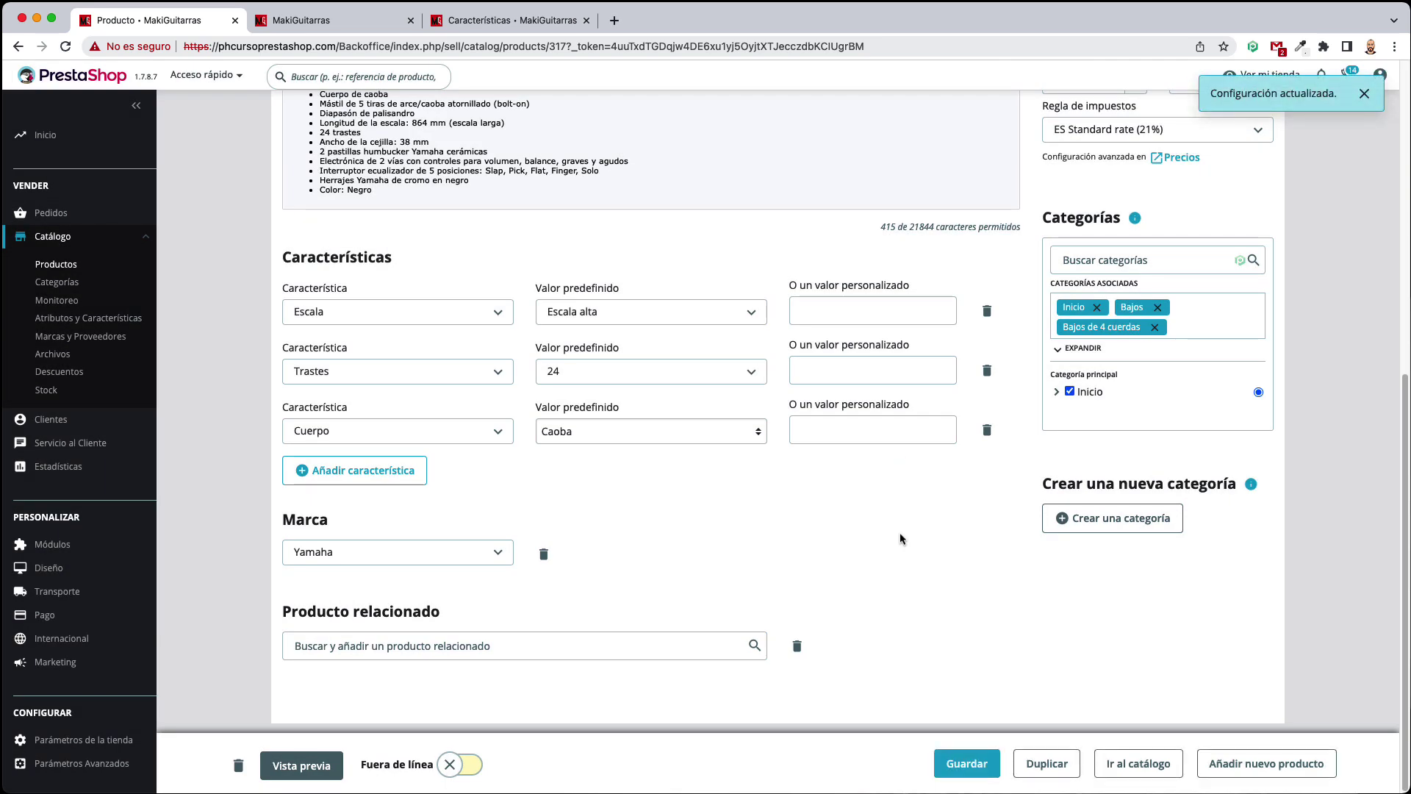
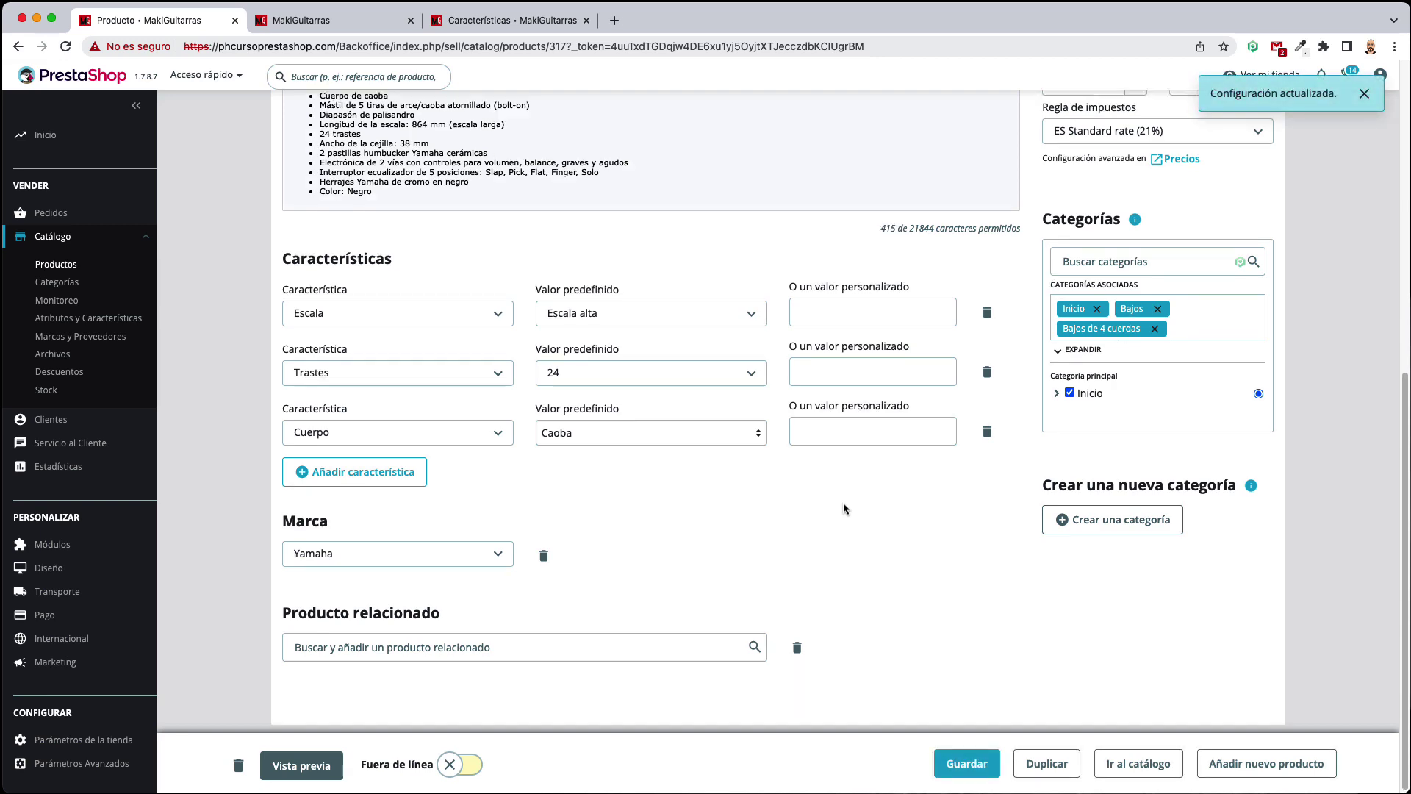
# Set the product's quantity to 20 in the basic settings and save the product
pyautogui.scroll(8, 844, 507)
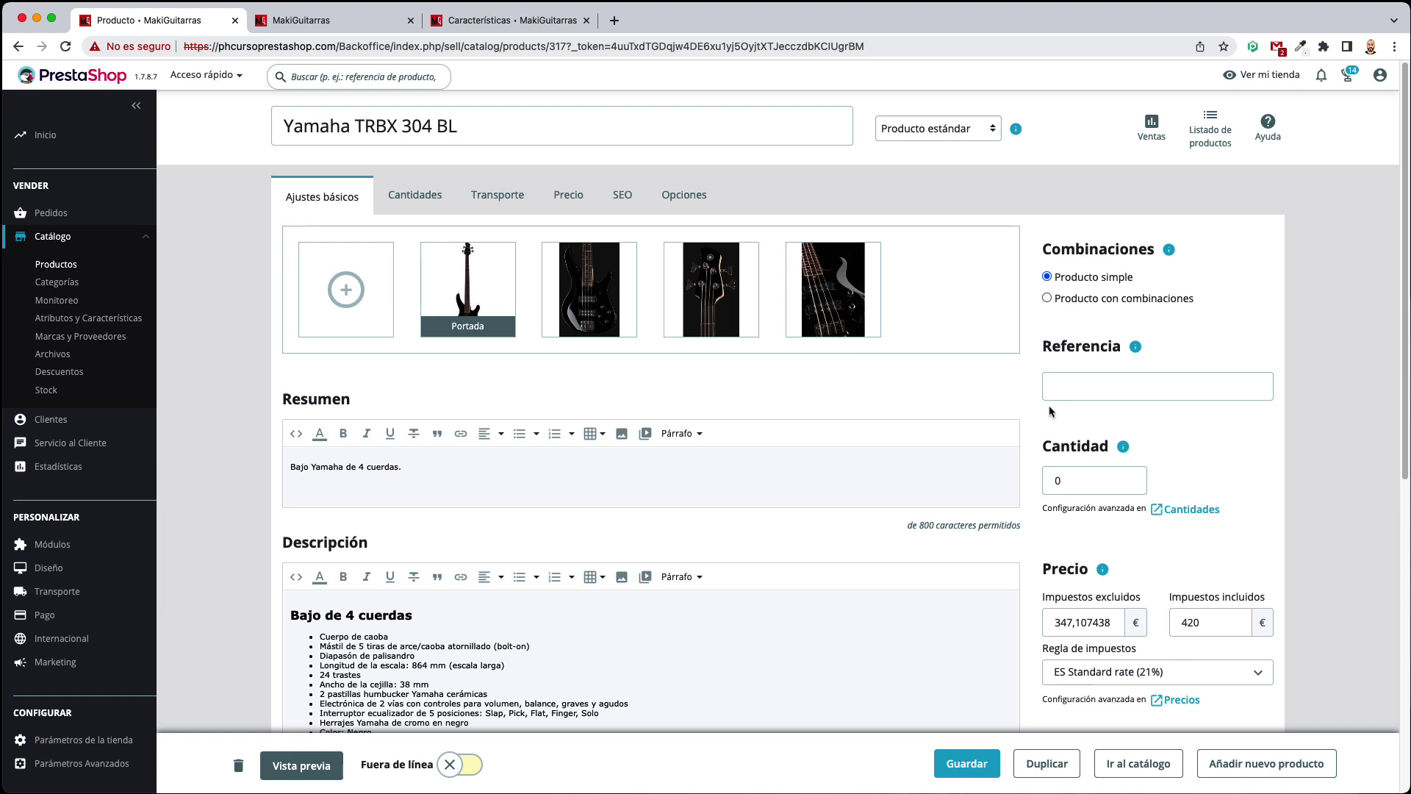
pyautogui.click(1081, 382)
pyautogui.click(1084, 479)
pyautogui.write('20')
pyautogui.click(1229, 436)
pyautogui.scroll(-5, 1241, 434)
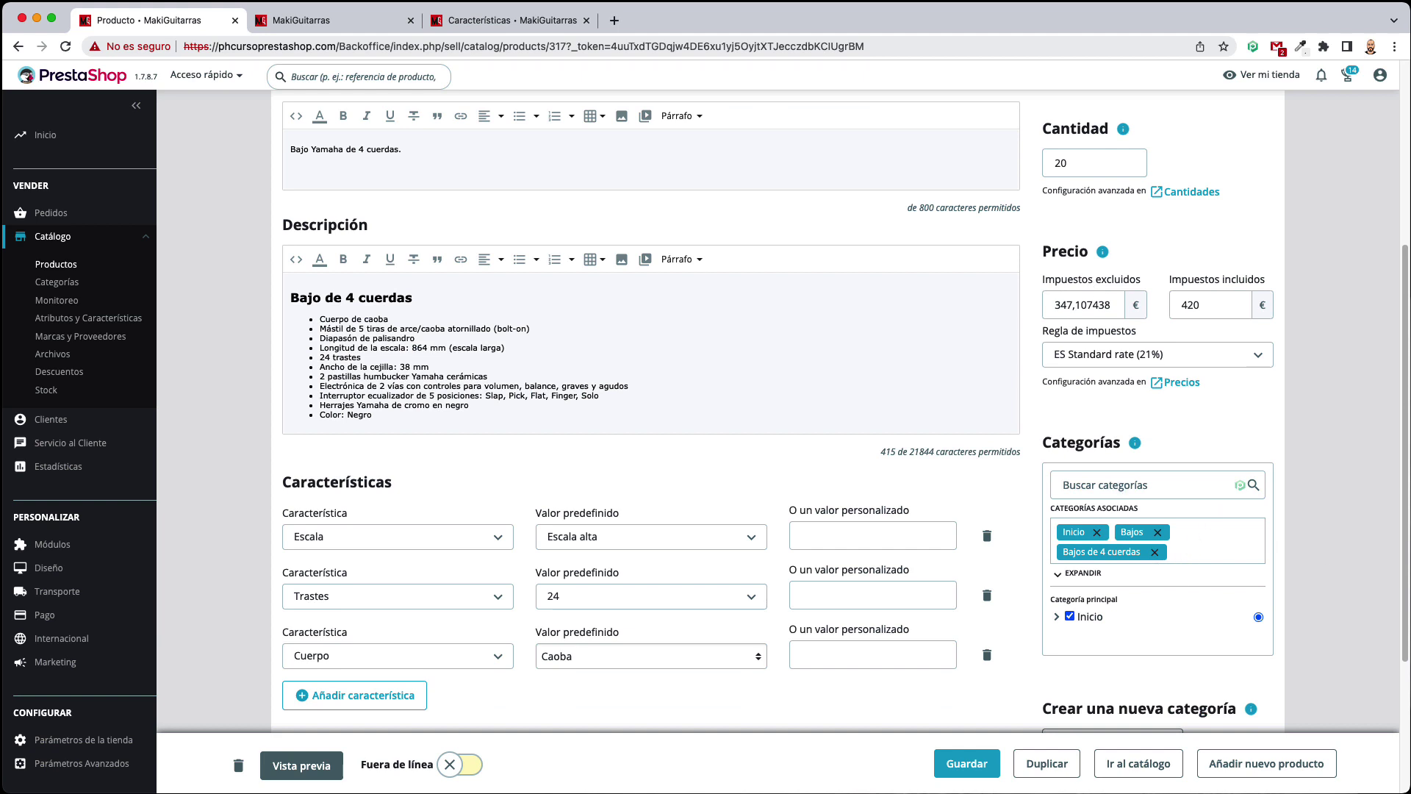
pyautogui.click(953, 765)
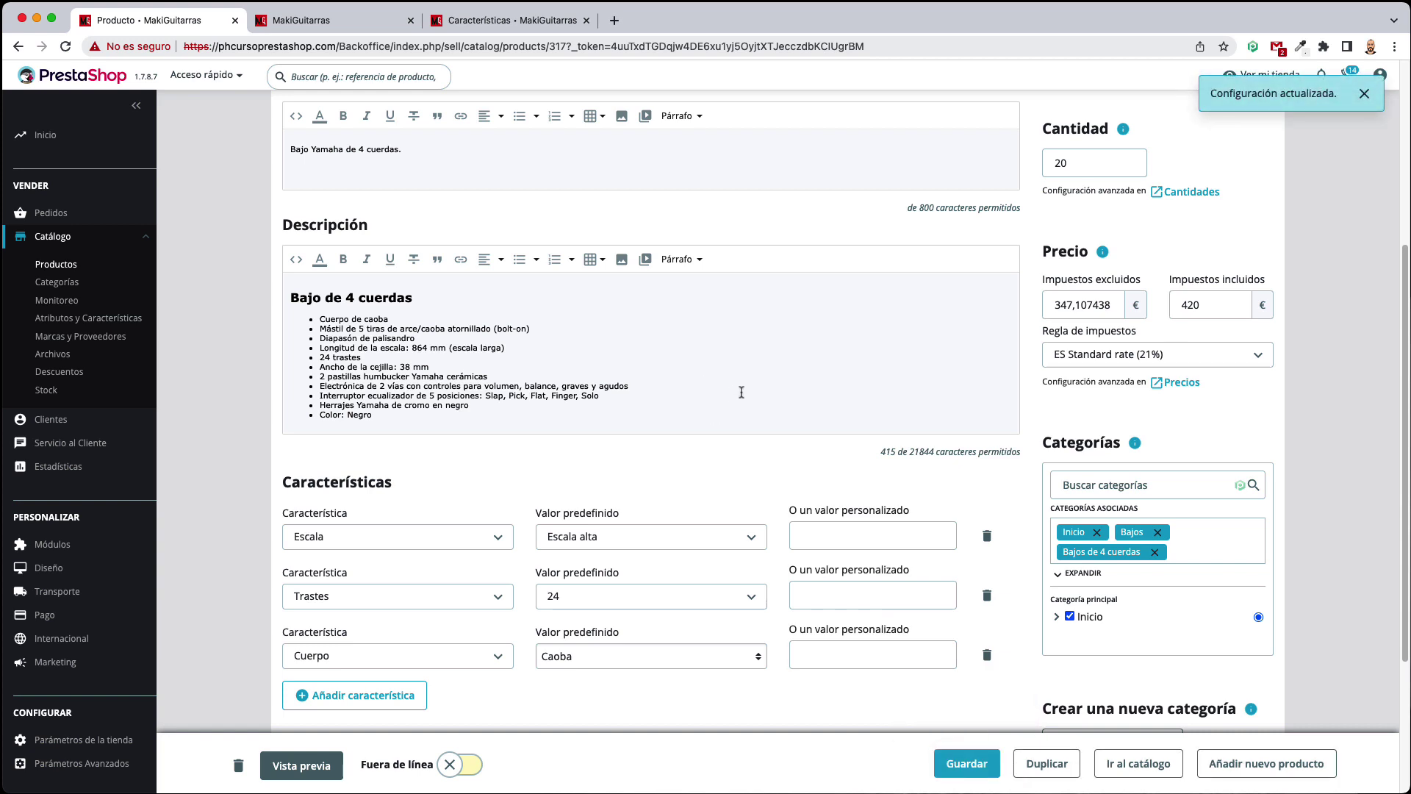
# Review the product's basic settings, from the images, summary and description to the features, brand, categories and related product
pyautogui.scroll(5, 742, 392)
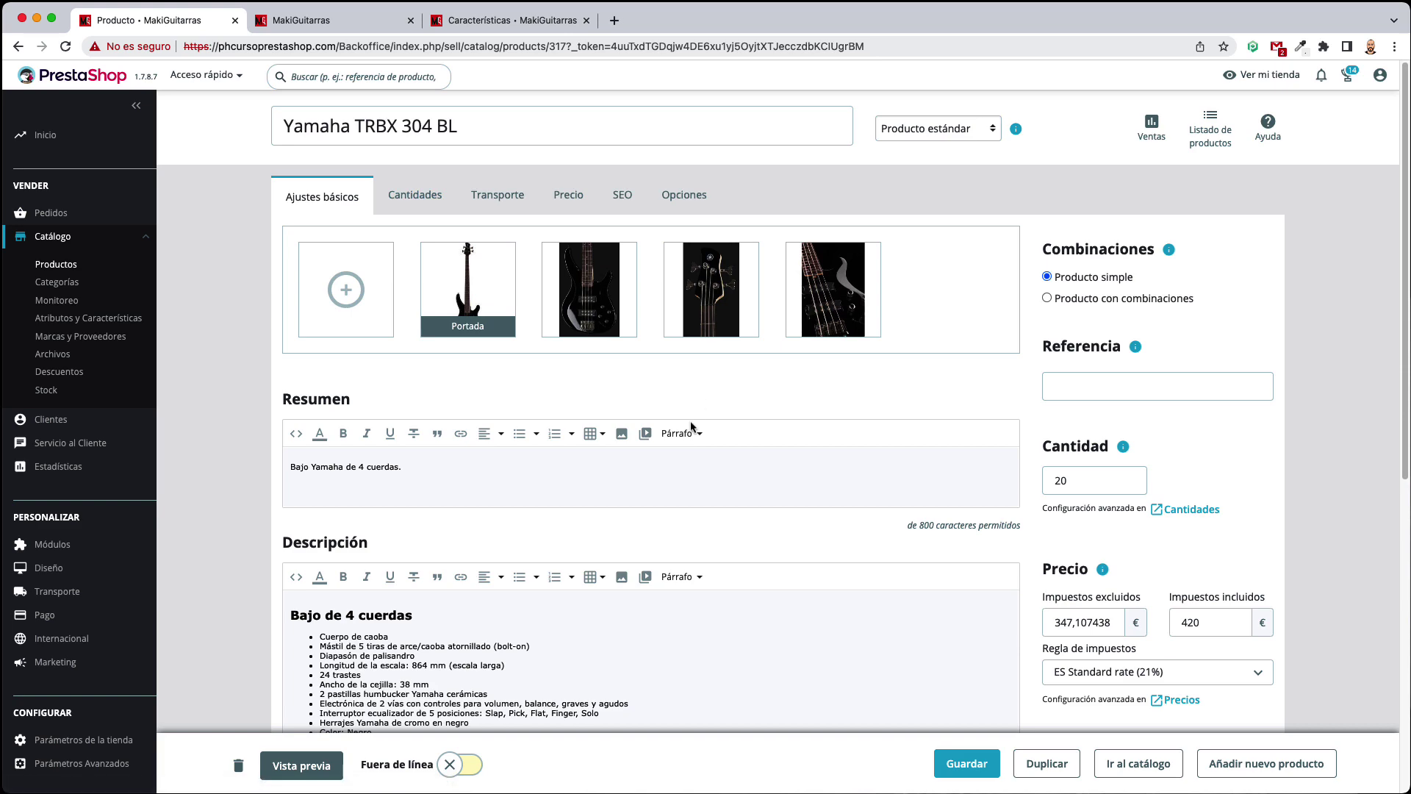
pyautogui.scroll(-7, 758, 392)
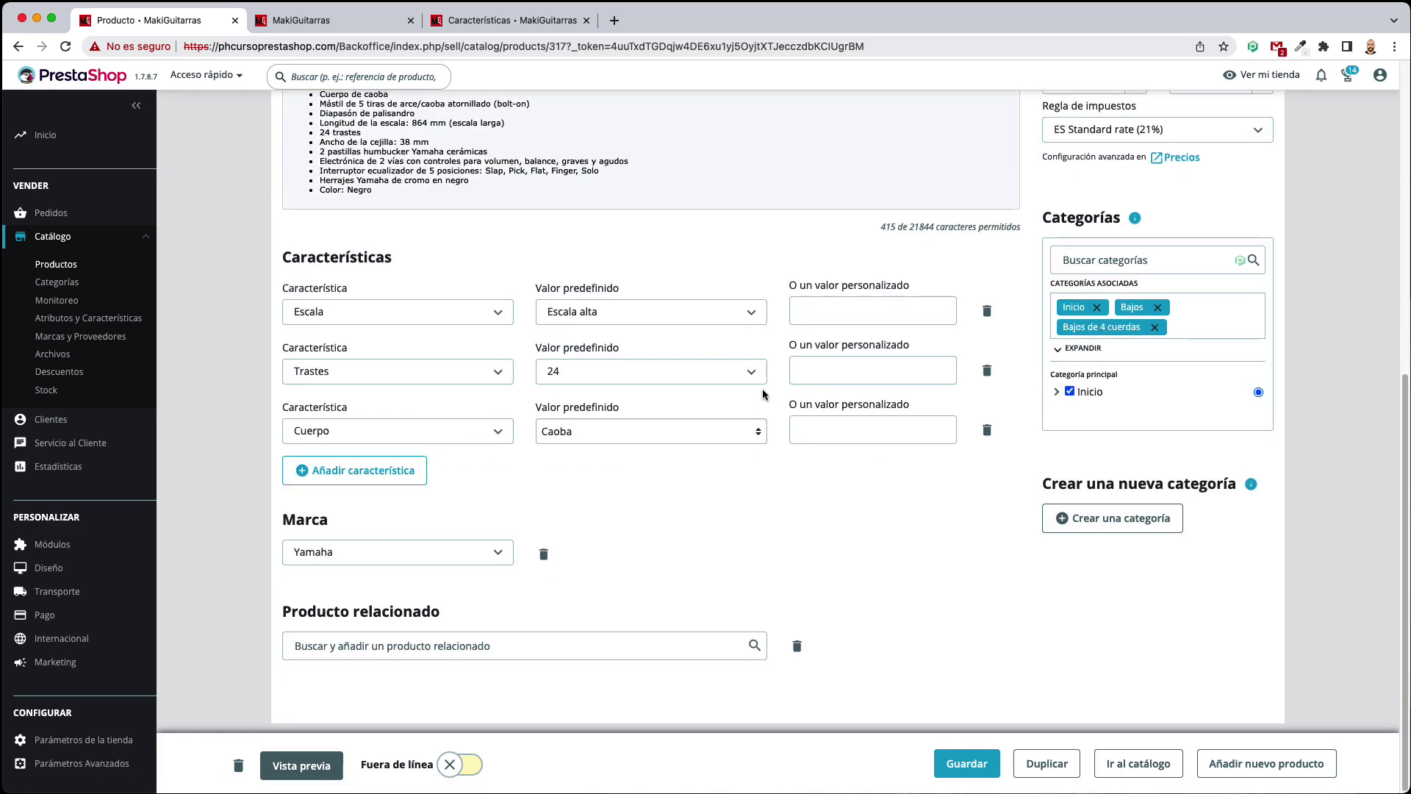
pyautogui.scroll(7, 762, 398)
pyautogui.scroll(-2, 471, 498)
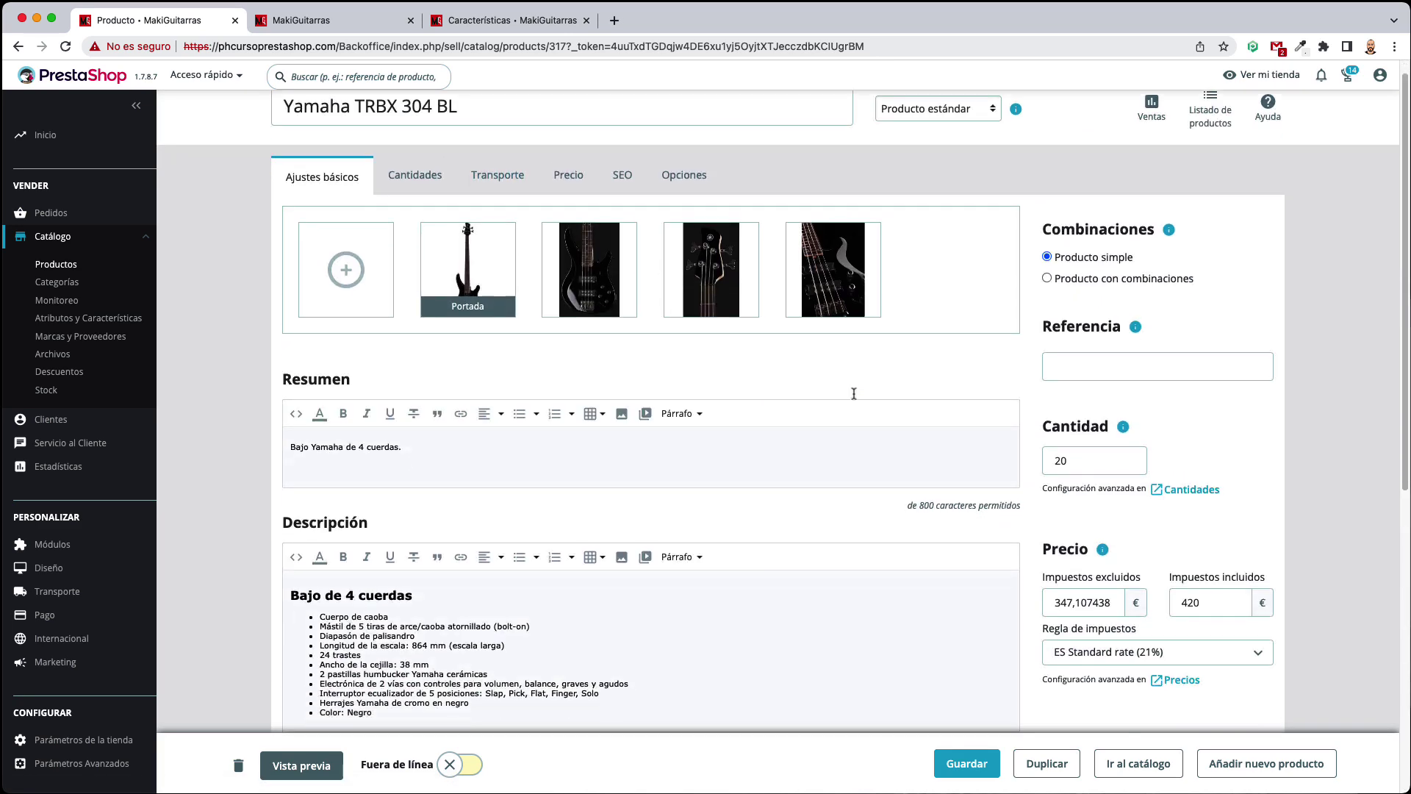
pyautogui.scroll(-1, 751, 439)
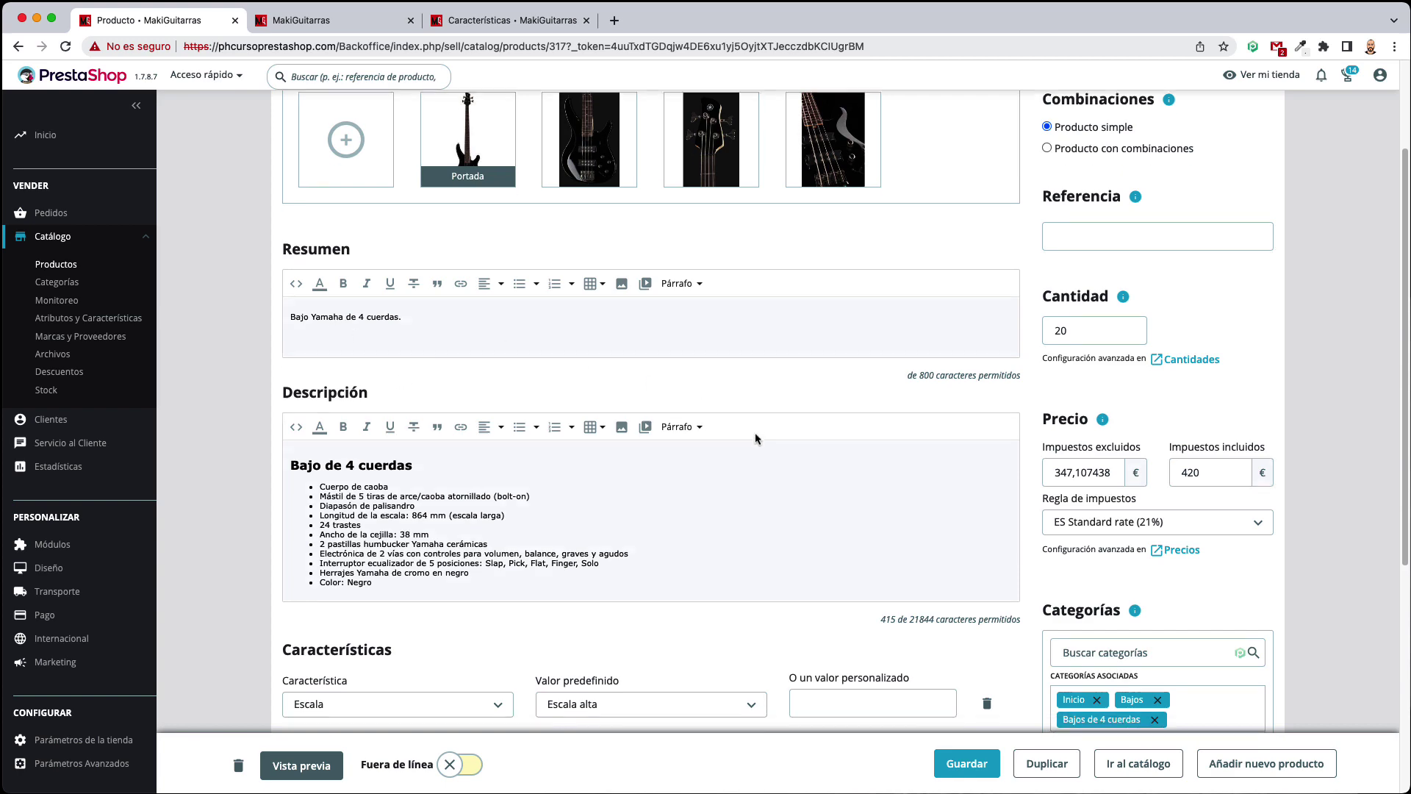
pyautogui.scroll(-3, 791, 492)
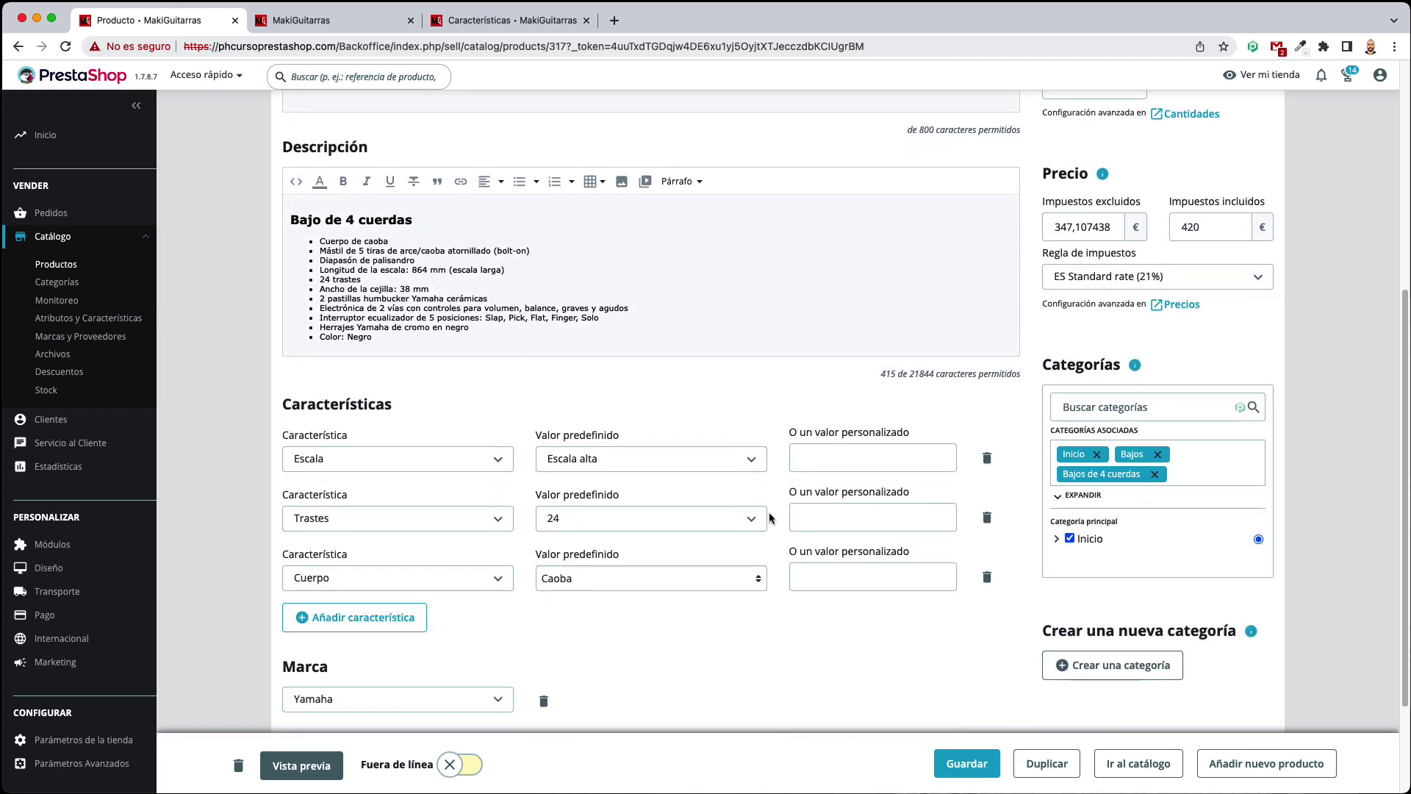
pyautogui.scroll(6, 785, 486)
pyautogui.scroll(-8, 383, 610)
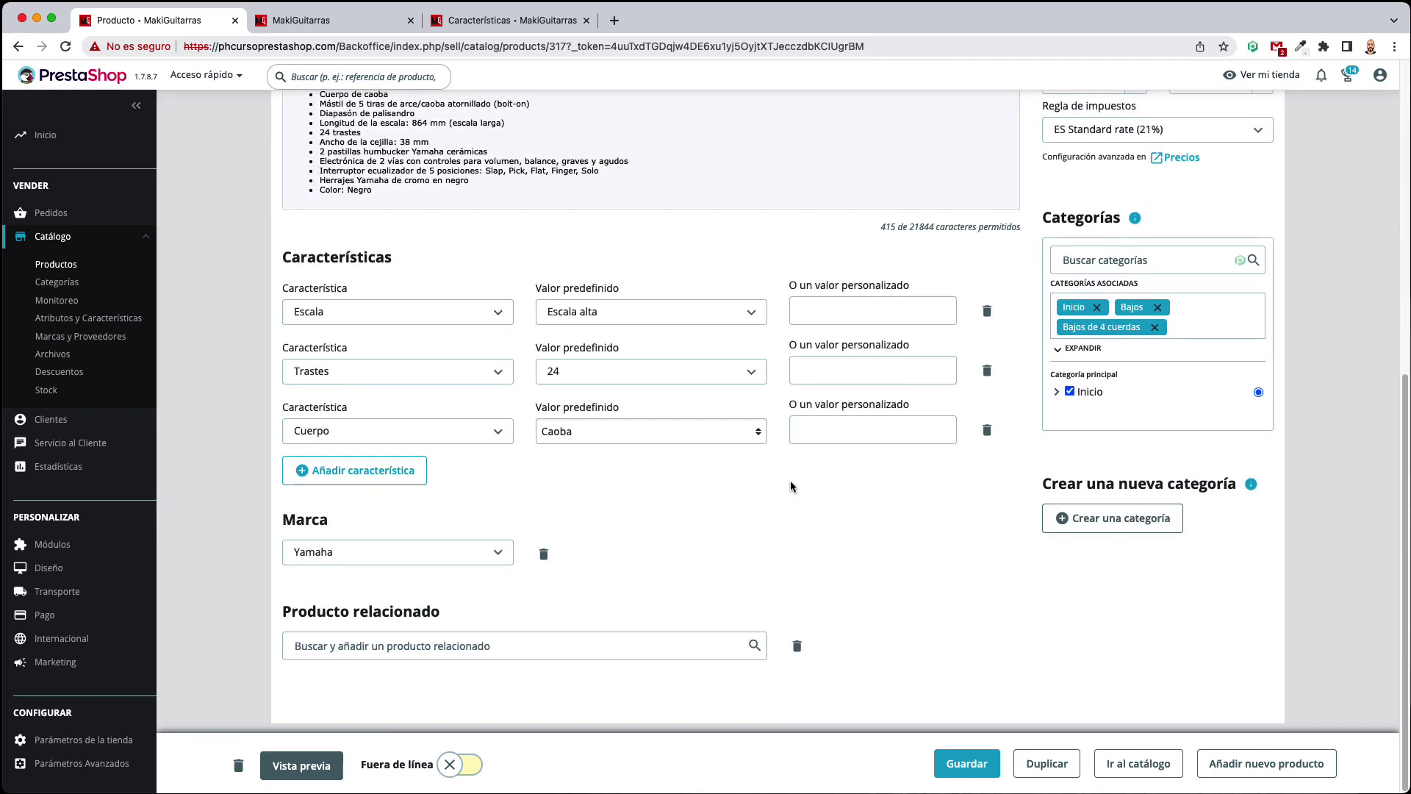
pyautogui.scroll(7, 401, 386)
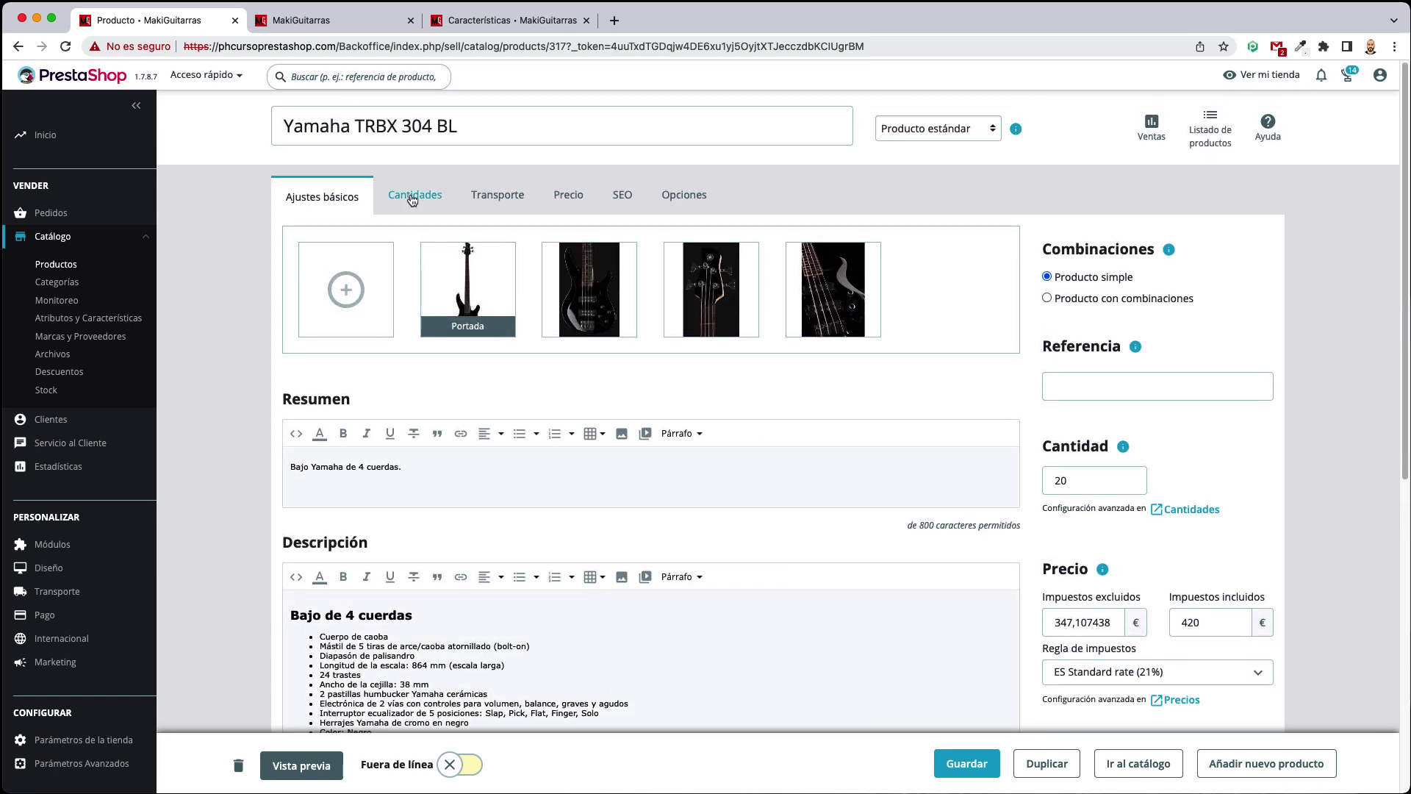
# Open the product's quantity settings and examine the minimum sale quantity, stock location and low stock level fields
pyautogui.click(407, 197)
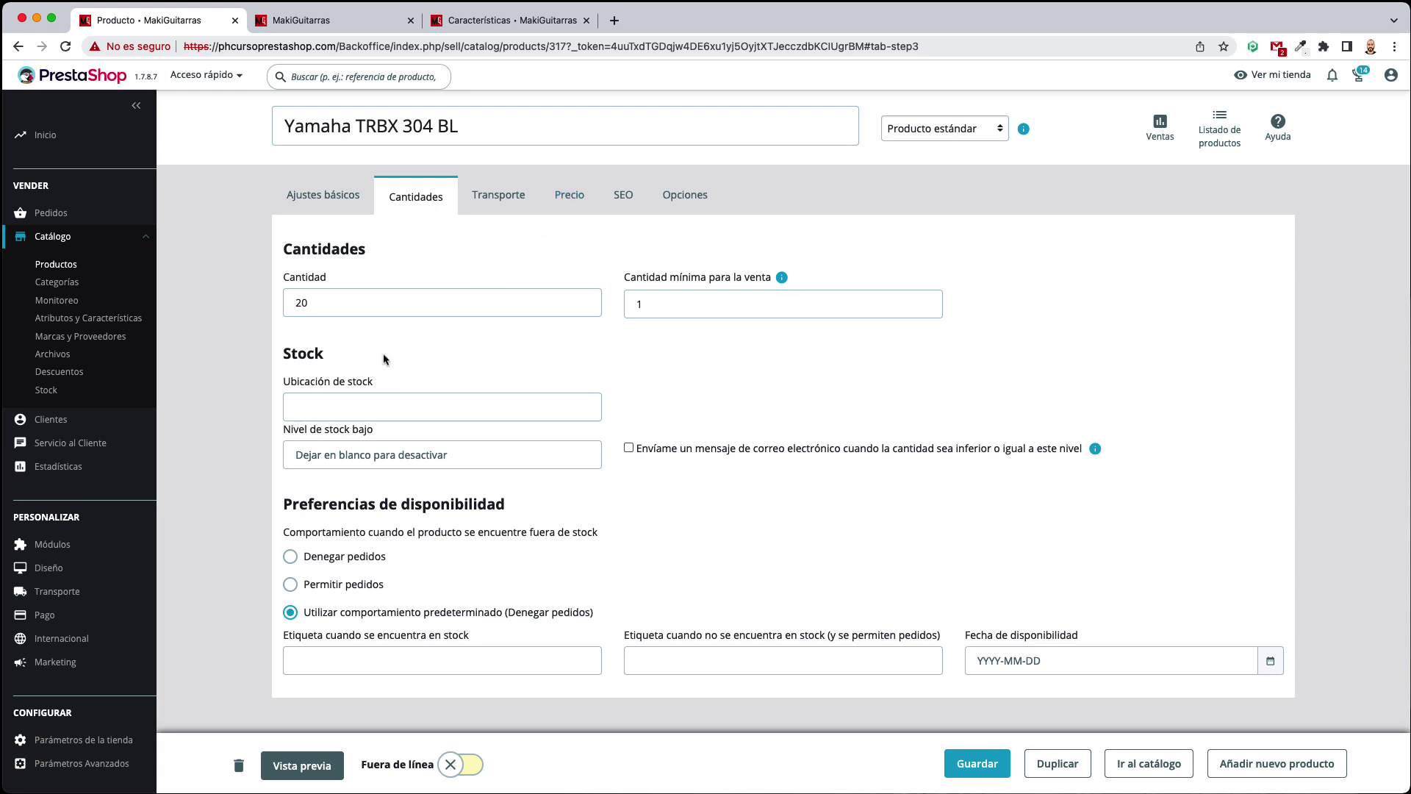
pyautogui.click(792, 417)
pyautogui.click(719, 303)
pyautogui.click(725, 385)
pyautogui.click(309, 398)
pyautogui.click(696, 365)
pyautogui.click(438, 450)
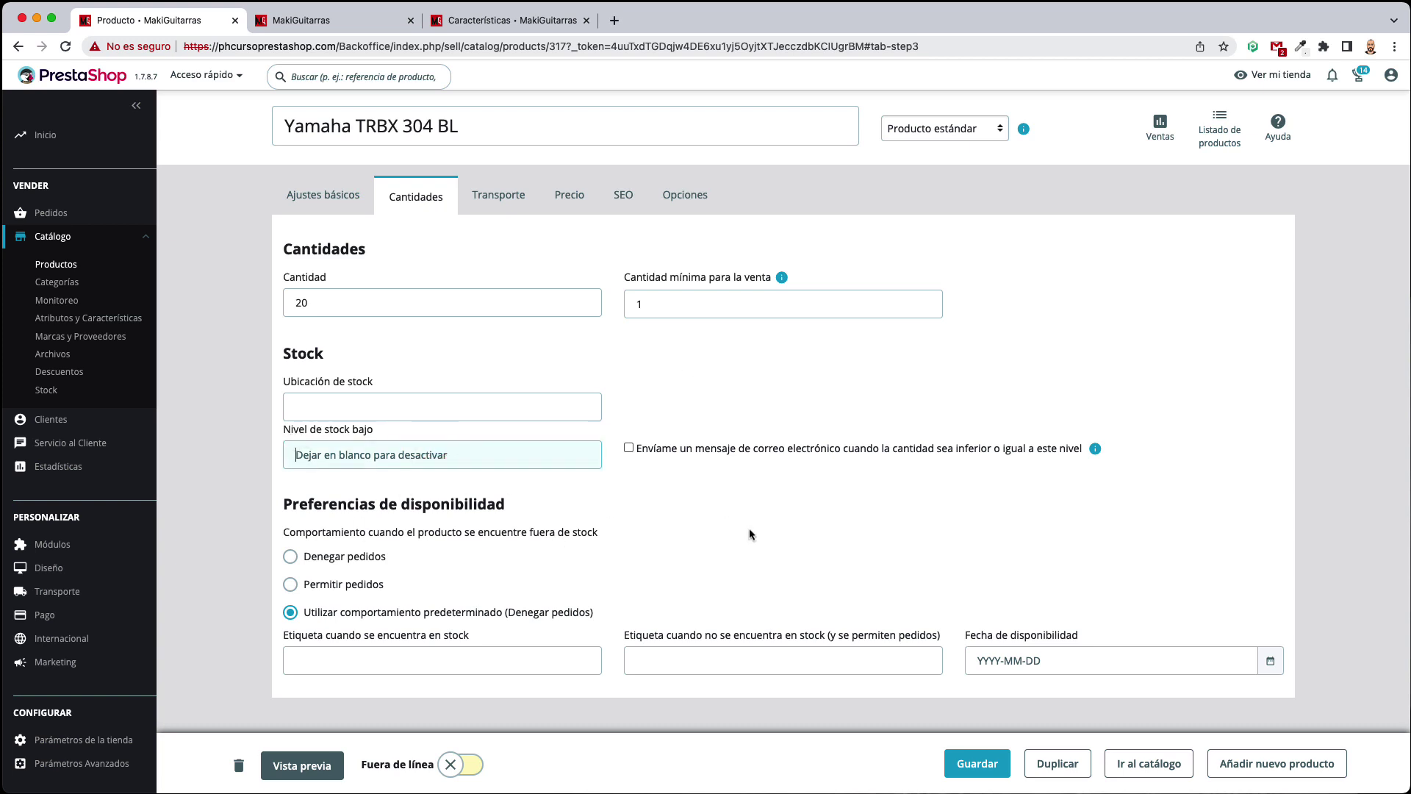
pyautogui.click(678, 502)
pyautogui.click(369, 398)
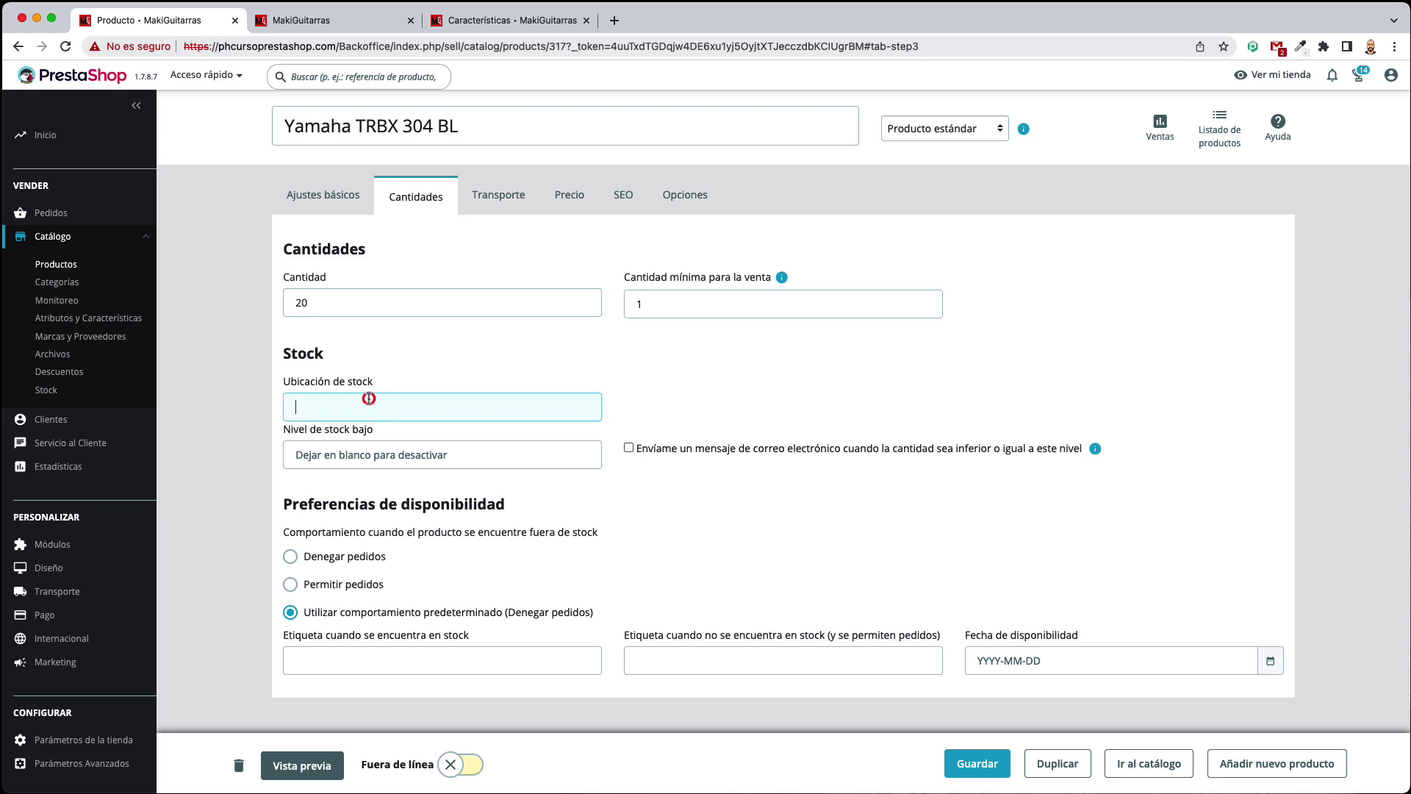
pyautogui.click(475, 452)
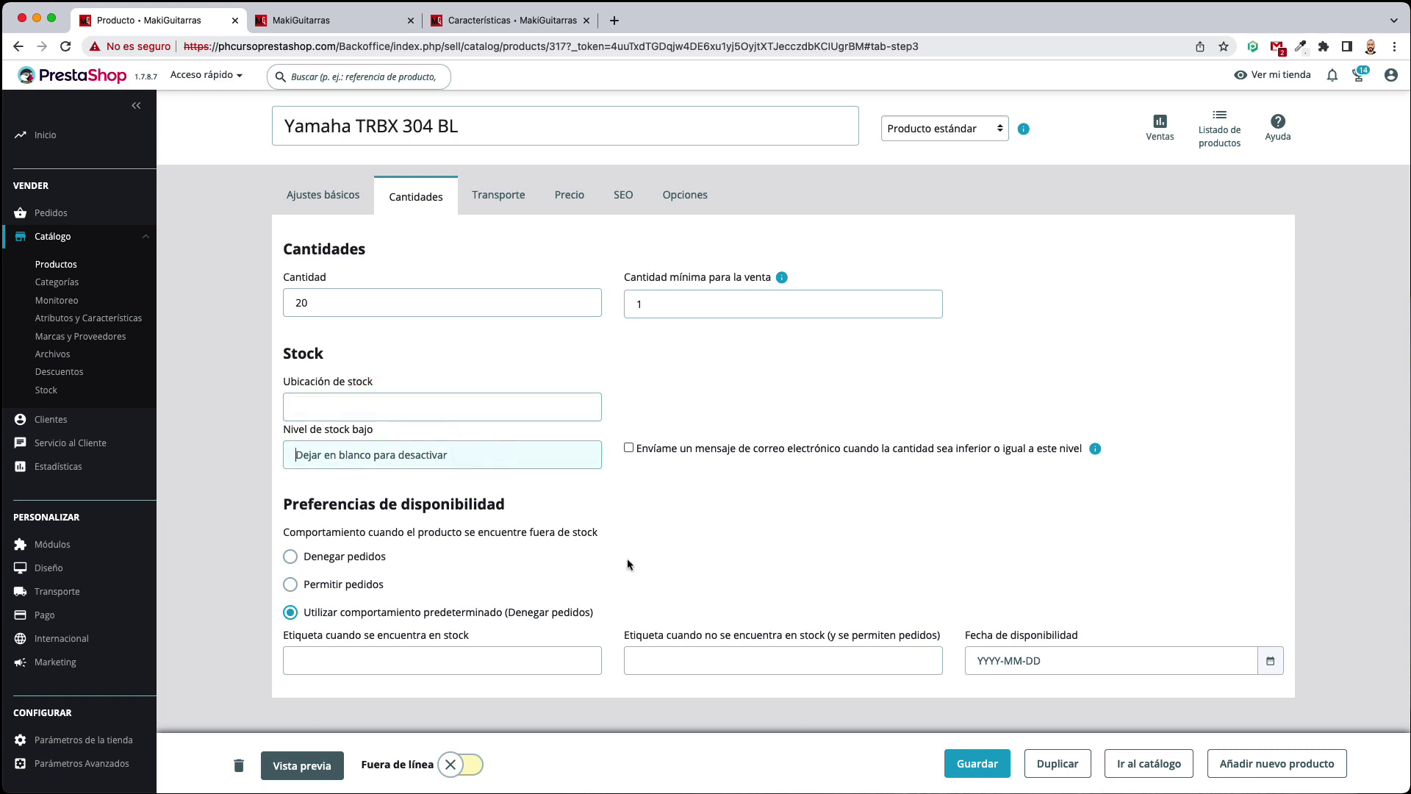
# Examine the availability preferences, including the out-of-stock behaviour options and the label for products in stock
pyautogui.click(799, 525)
pyautogui.click(753, 523)
pyautogui.click(411, 655)
pyautogui.click(377, 664)
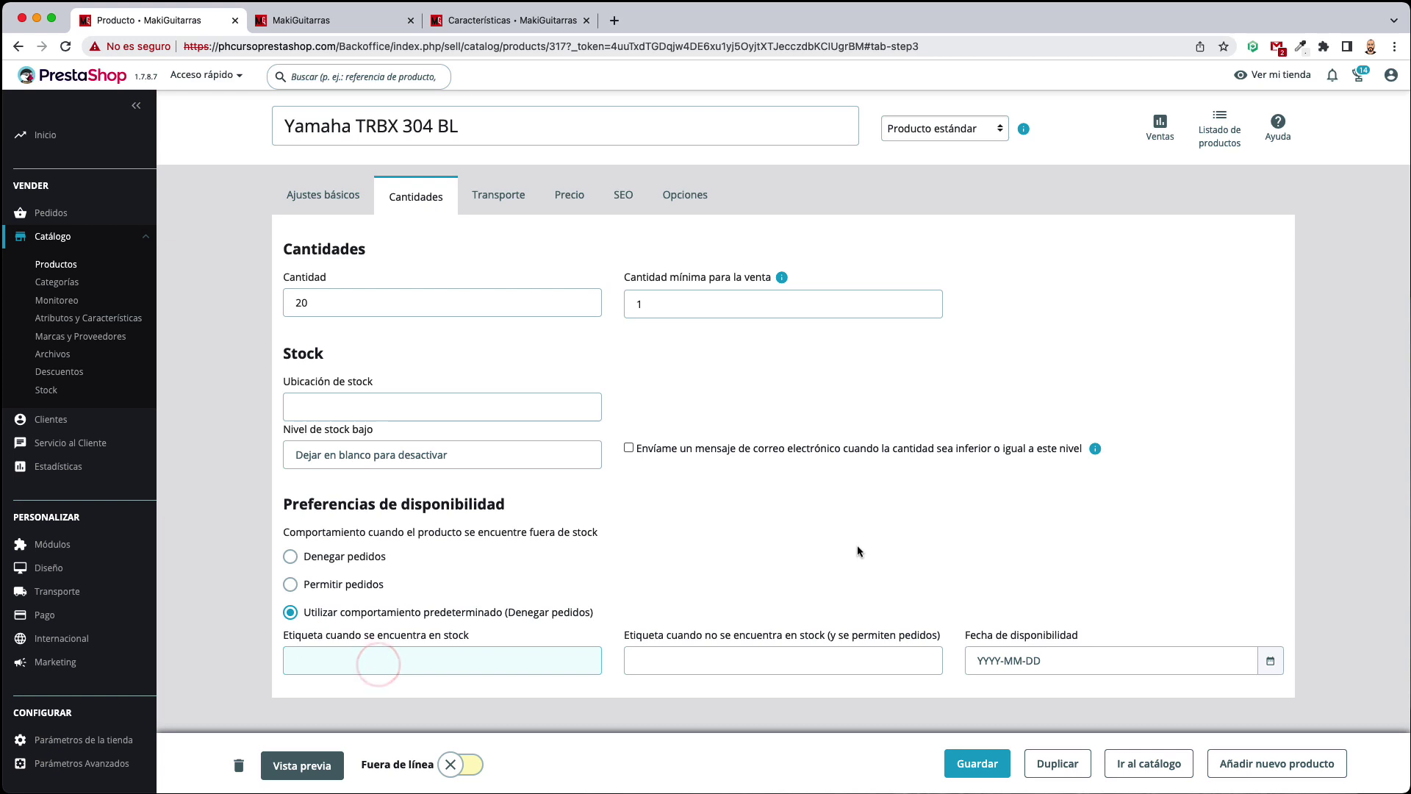
pyautogui.click(858, 545)
# Look at the out-of-stock label field and enter 2023-03-08 as the availability date
pyautogui.click(750, 661)
pyautogui.press('Tab')
pyautogui.click(842, 530)
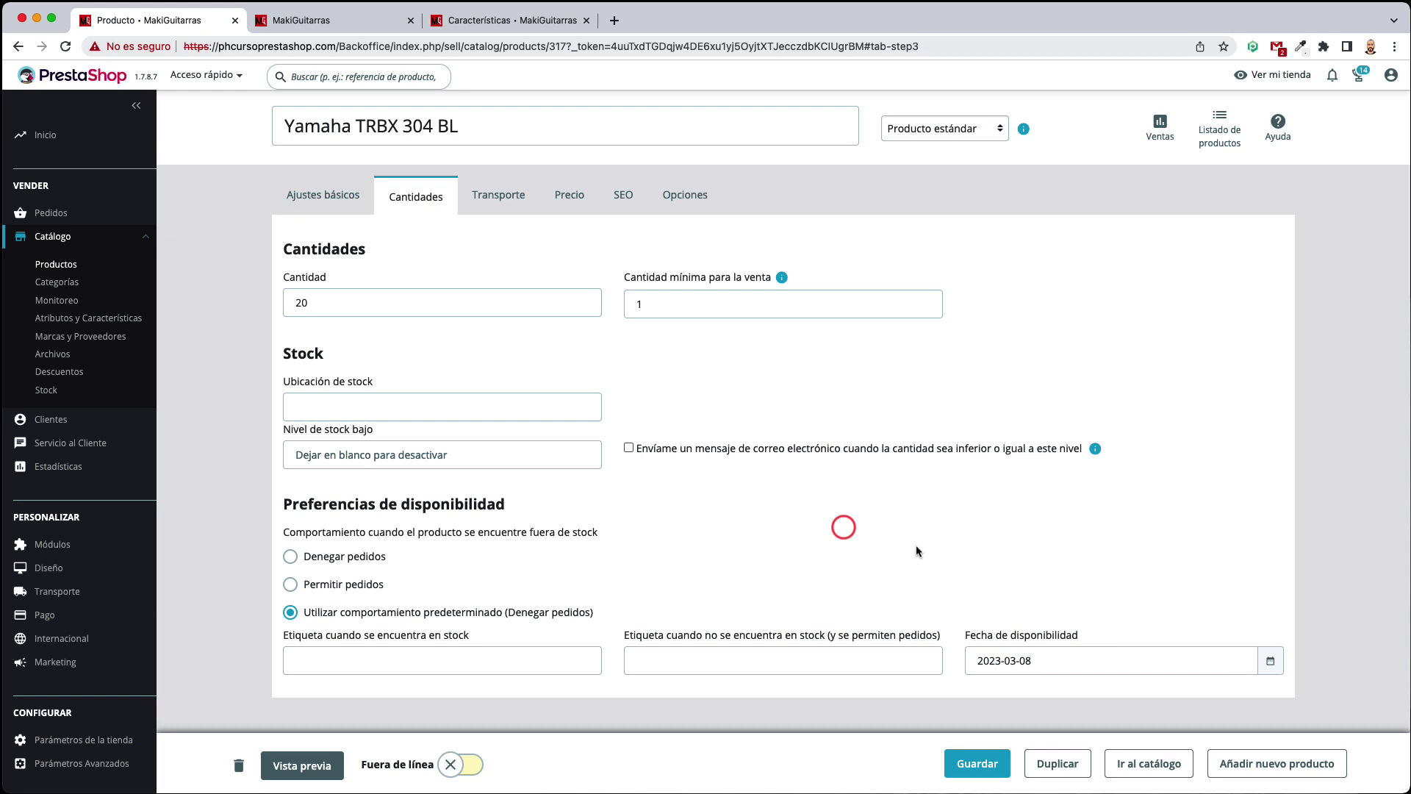
# Clear the availability date and set the out-of-stock behaviour back to the default option (Denegar pedidos)
pyautogui.tripleClick(1040, 662)
pyautogui.press('BackSpace')
pyautogui.click(873, 586)
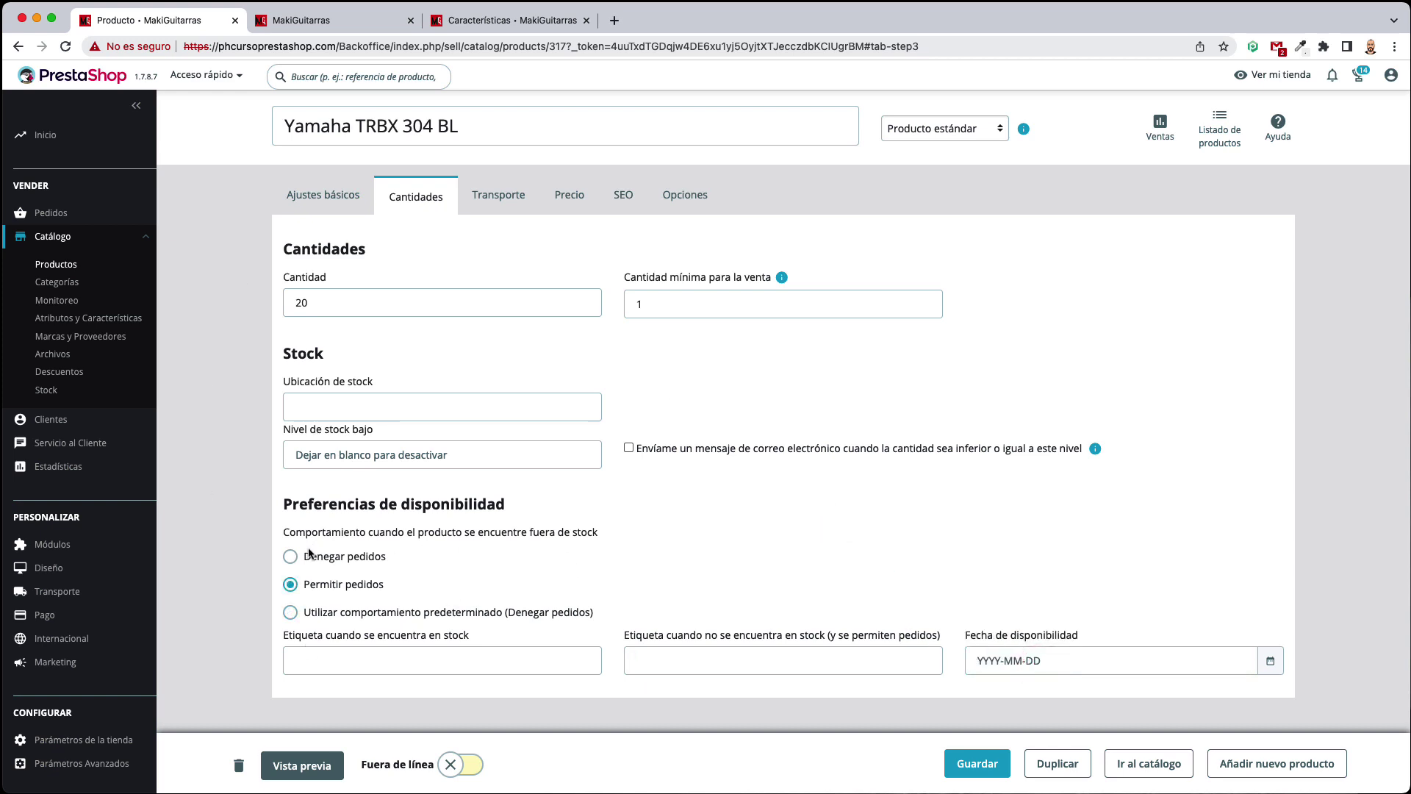
pyautogui.click(291, 613)
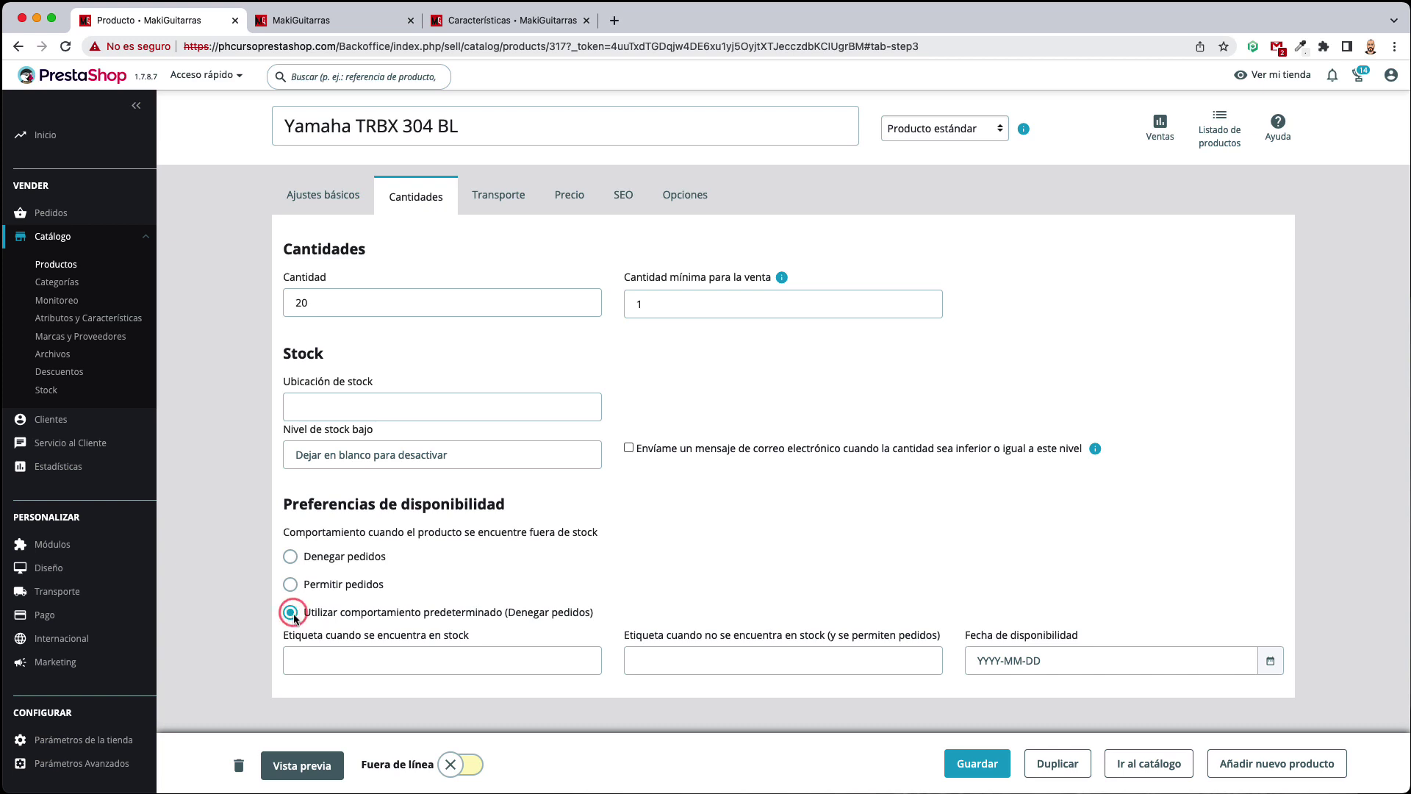
# Set the product's package dimensions to 70 cm wide, 120 cm high and 40 cm deep, with a weight of 5 kg
pyautogui.click(861, 561)
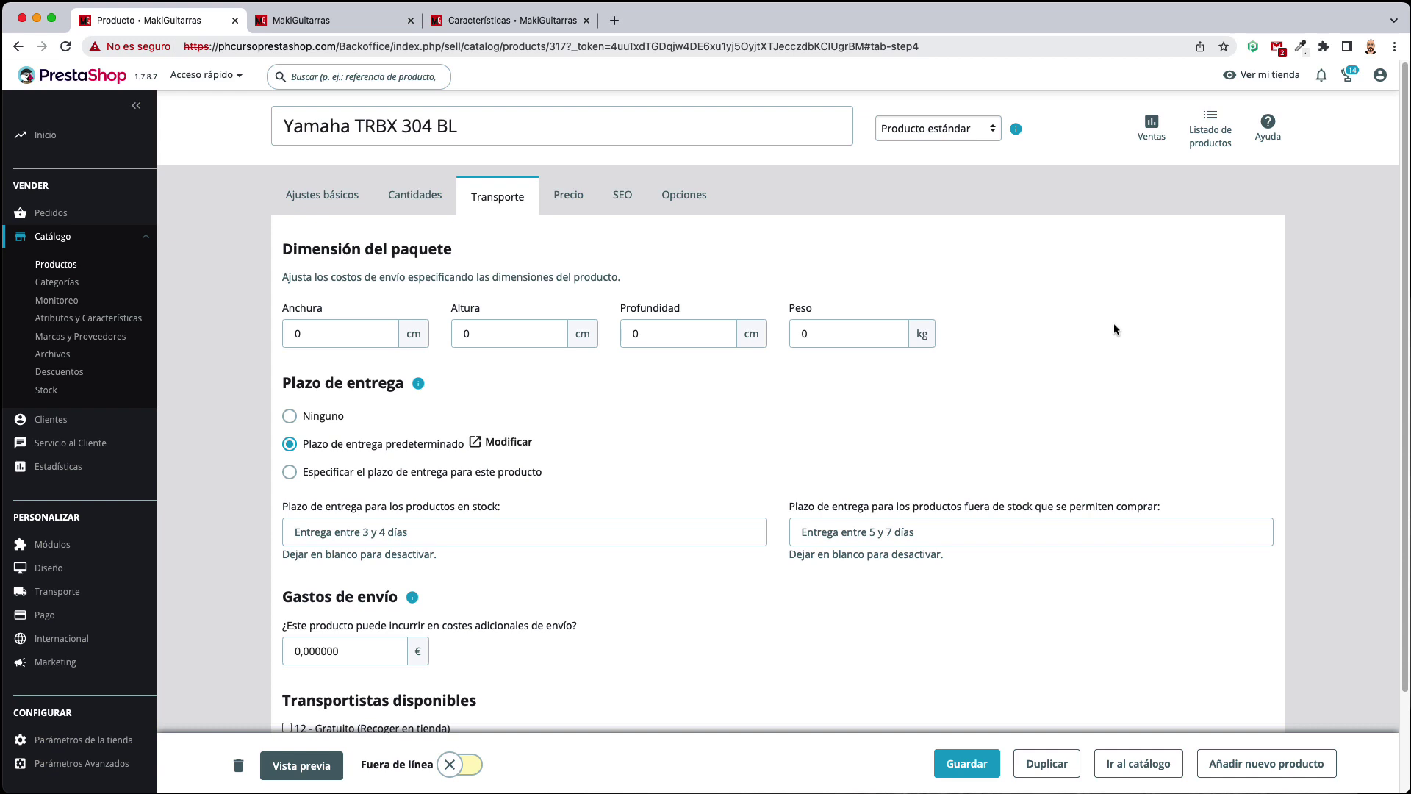
pyautogui.click(331, 335)
pyautogui.write('70')
pyautogui.press('Tab')
pyautogui.write('120')
pyautogui.press('Tab')
pyautogui.write('40')
pyautogui.click(850, 332)
pyautogui.write('5')
# Examine the delivery time options and the delivery time text for products in stock
pyautogui.click(763, 433)
pyautogui.click(696, 425)
pyautogui.click(455, 536)
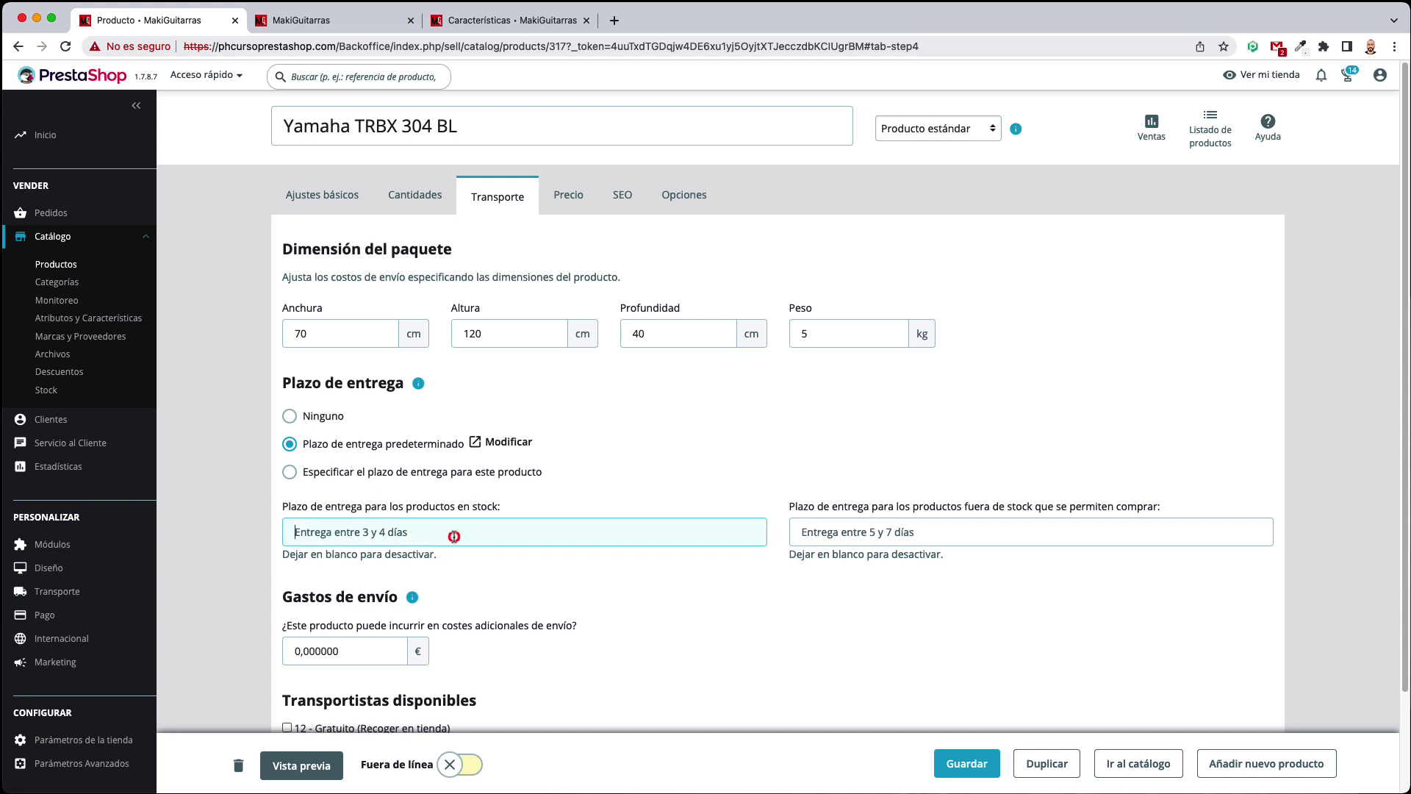
pyautogui.click(639, 615)
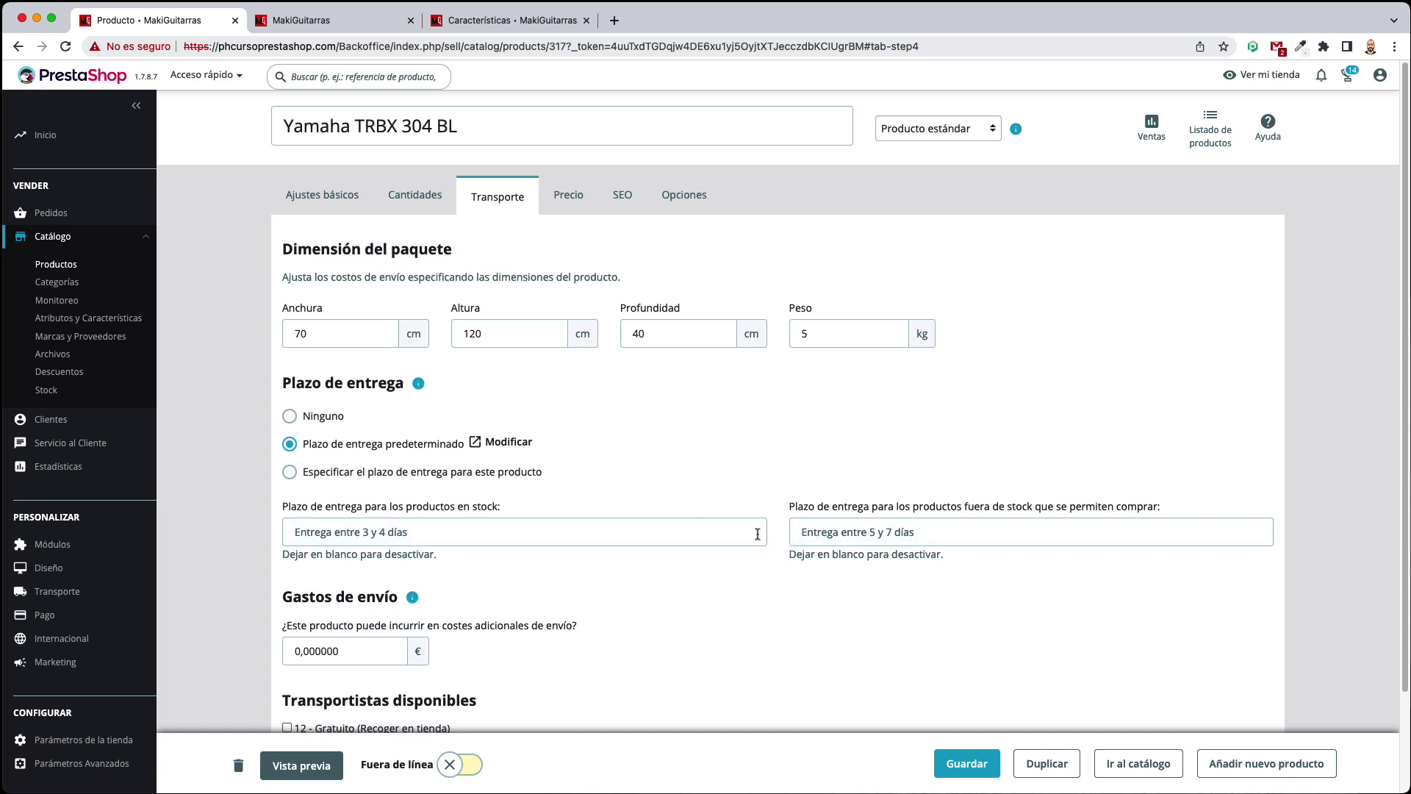
# Try the Gratuito (Recoger en tienda) carrier, deselect it again, and save the product with no carrier selected
pyautogui.scroll(-3, 793, 462)
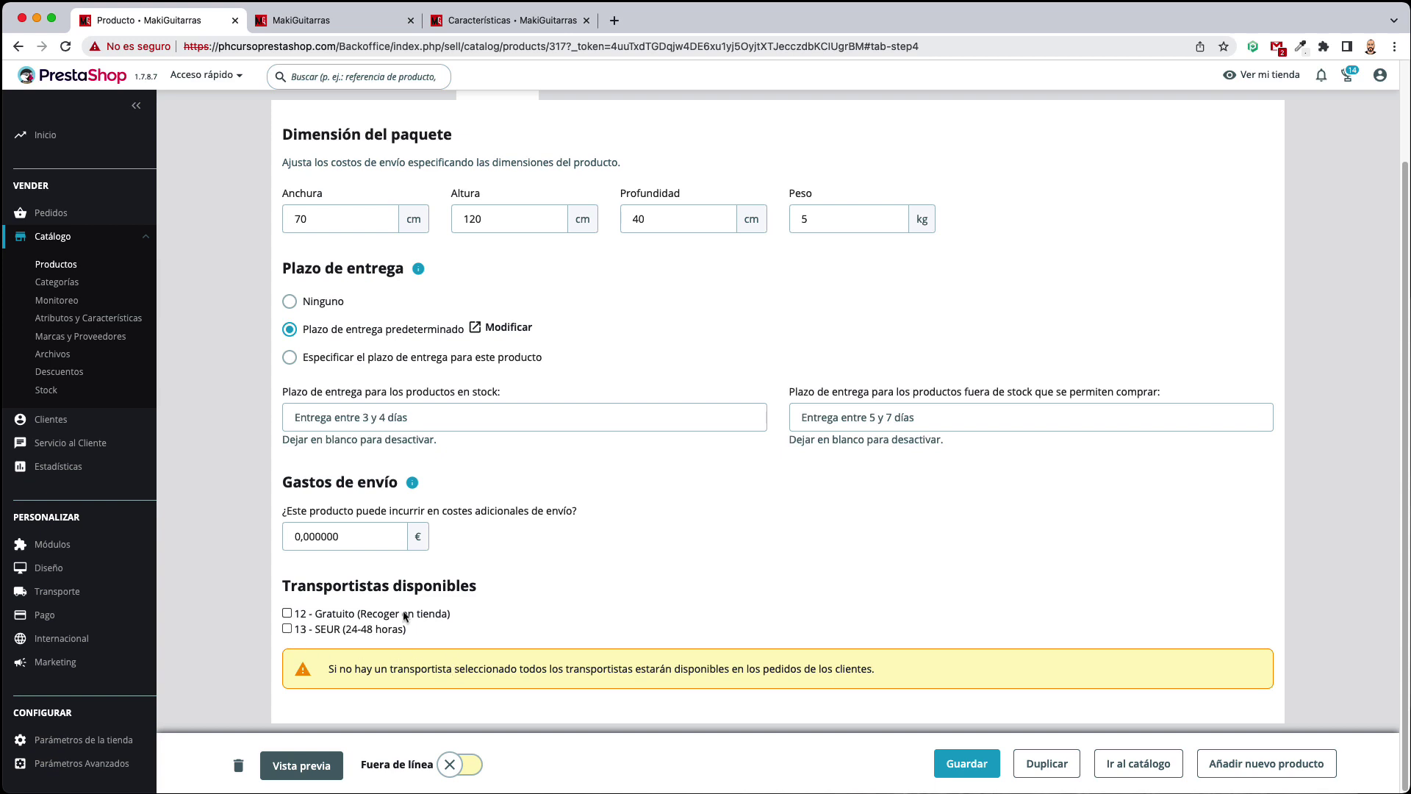
pyautogui.click(287, 614)
pyautogui.click(288, 614)
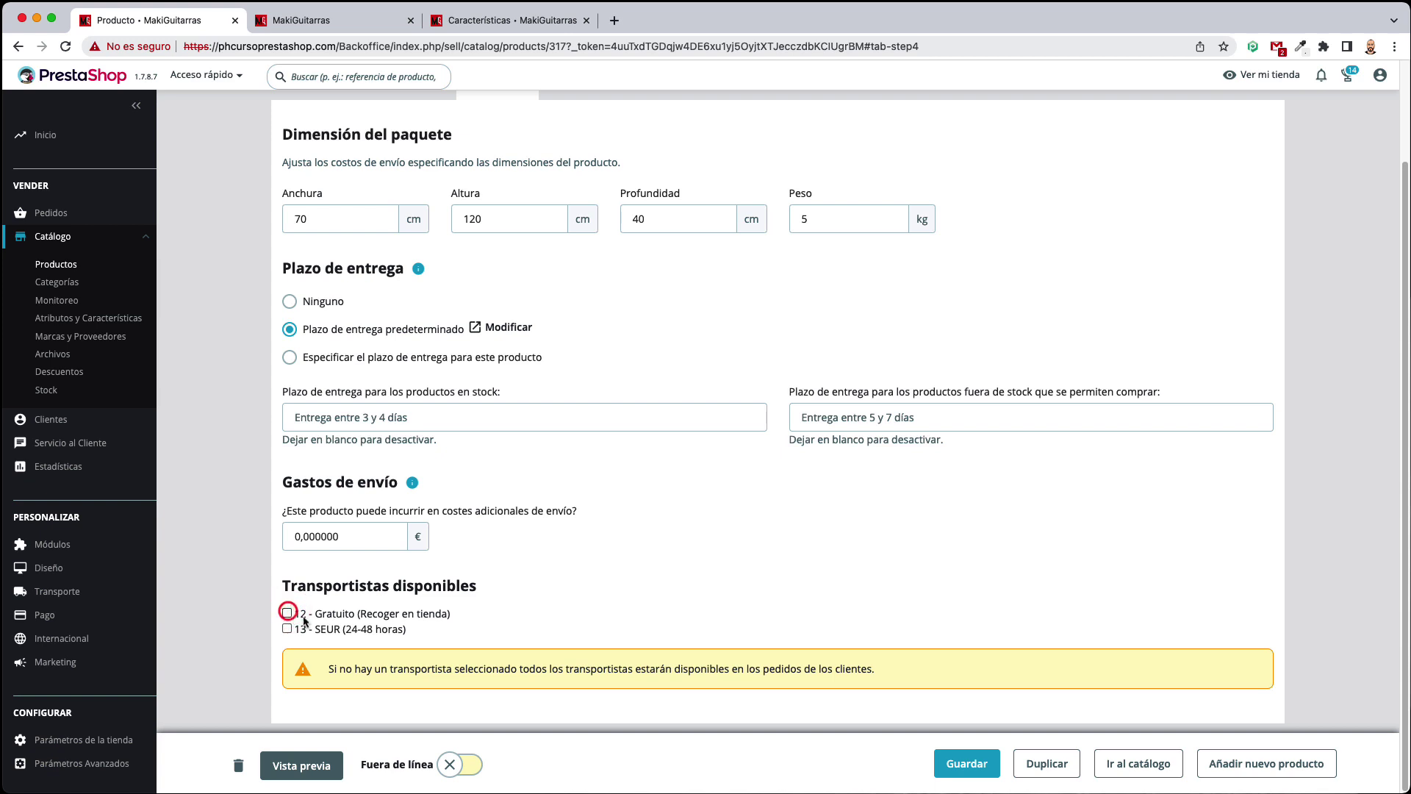
pyautogui.click(547, 630)
pyautogui.click(965, 762)
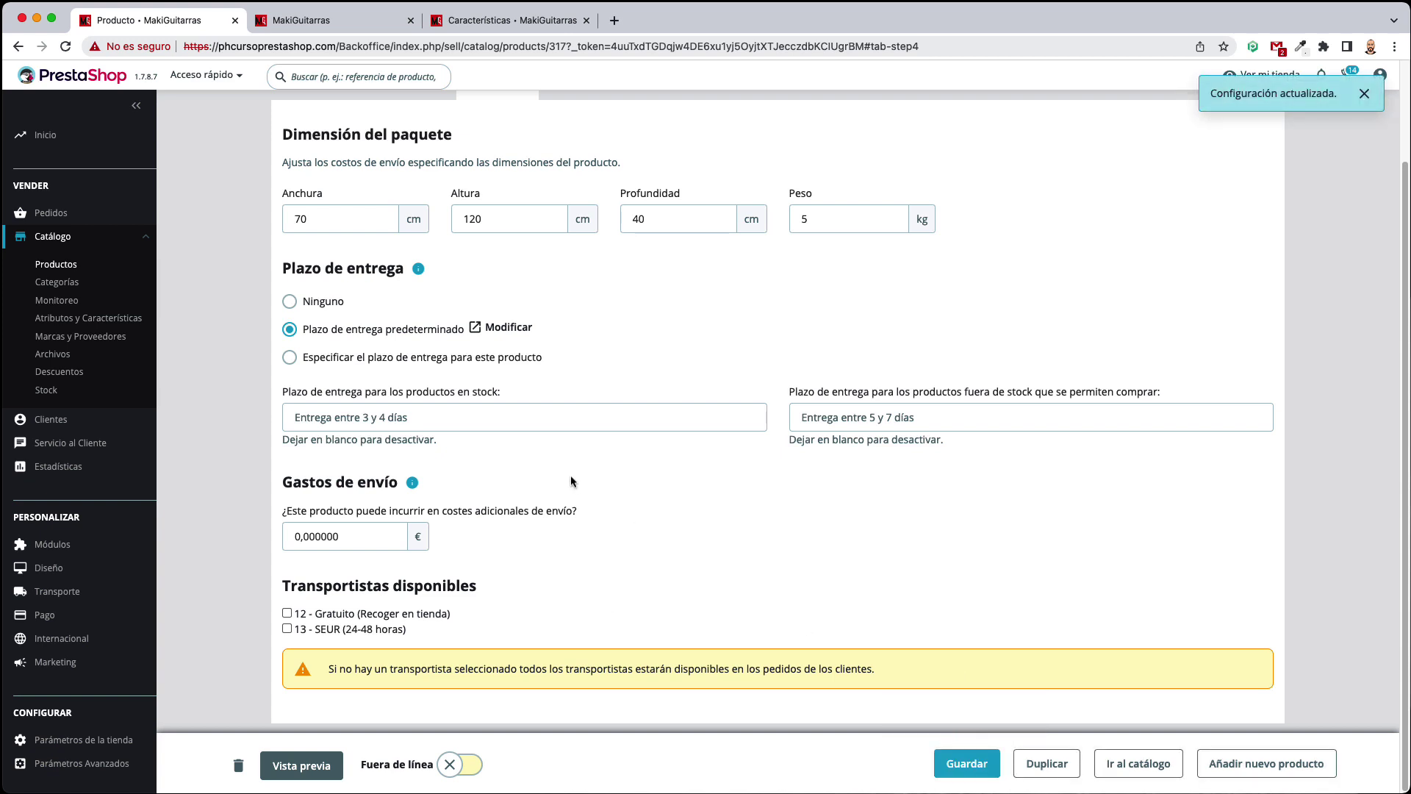
# Open the product's price settings and examine the "¡En oferta!" indicator option and the price per unit field
pyautogui.scroll(2, 571, 475)
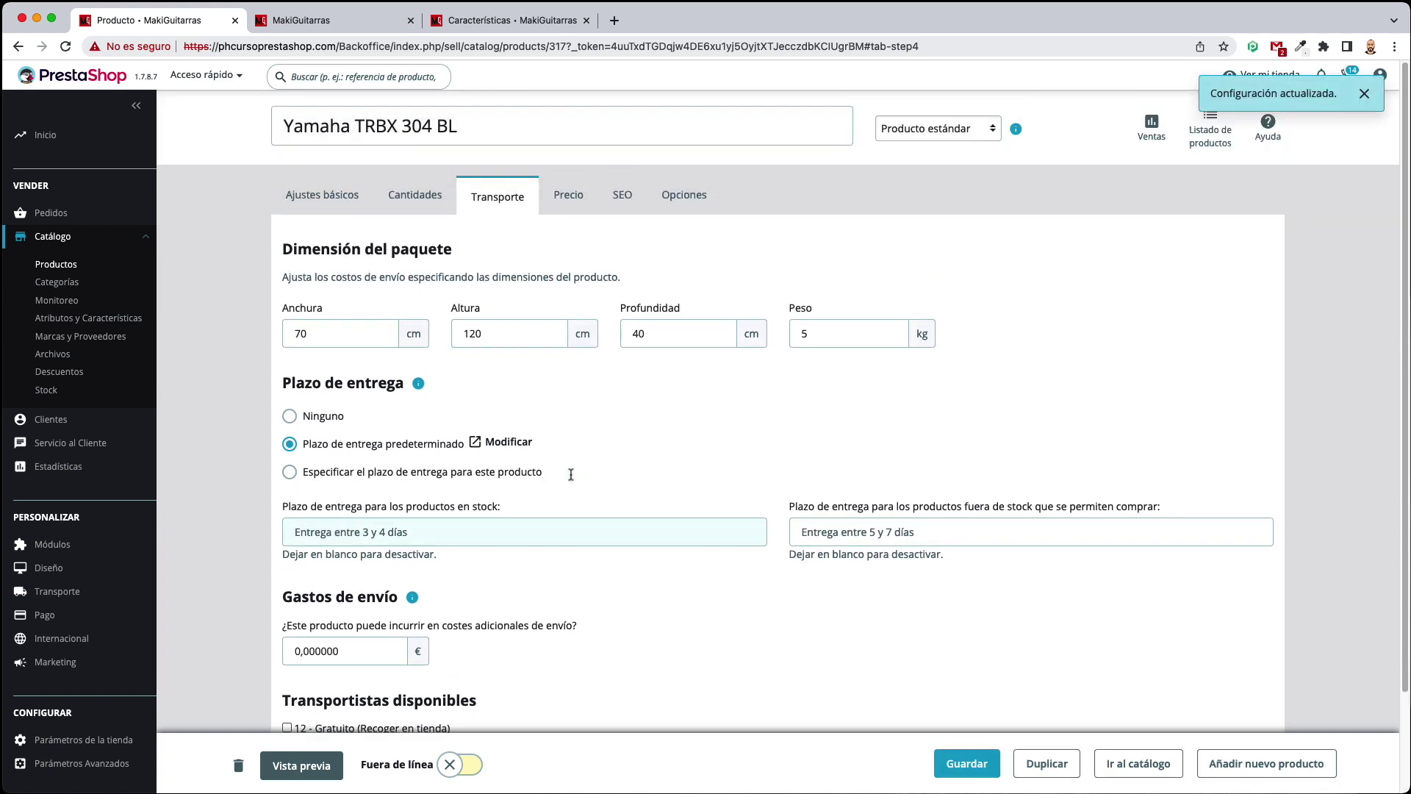
pyautogui.click(574, 209)
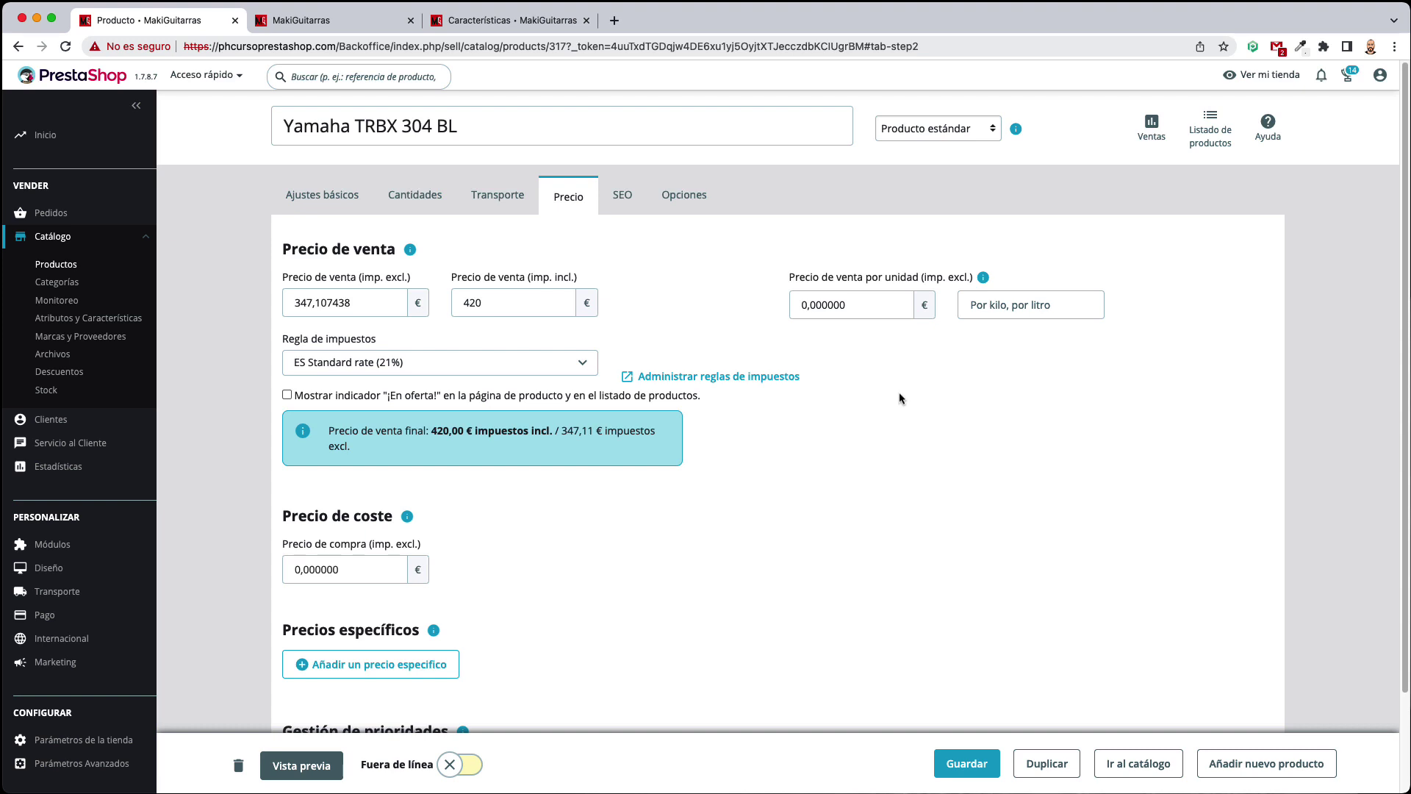
pyautogui.click(287, 396)
pyautogui.click(287, 395)
pyautogui.click(971, 524)
pyautogui.click(731, 320)
pyautogui.moveTo(793, 283); pyautogui.dragTo(883, 317)
pyautogui.click(892, 354)
pyautogui.click(871, 297)
# Read the help on the cost price and look at the purchase price field
pyautogui.scroll(-3, 892, 499)
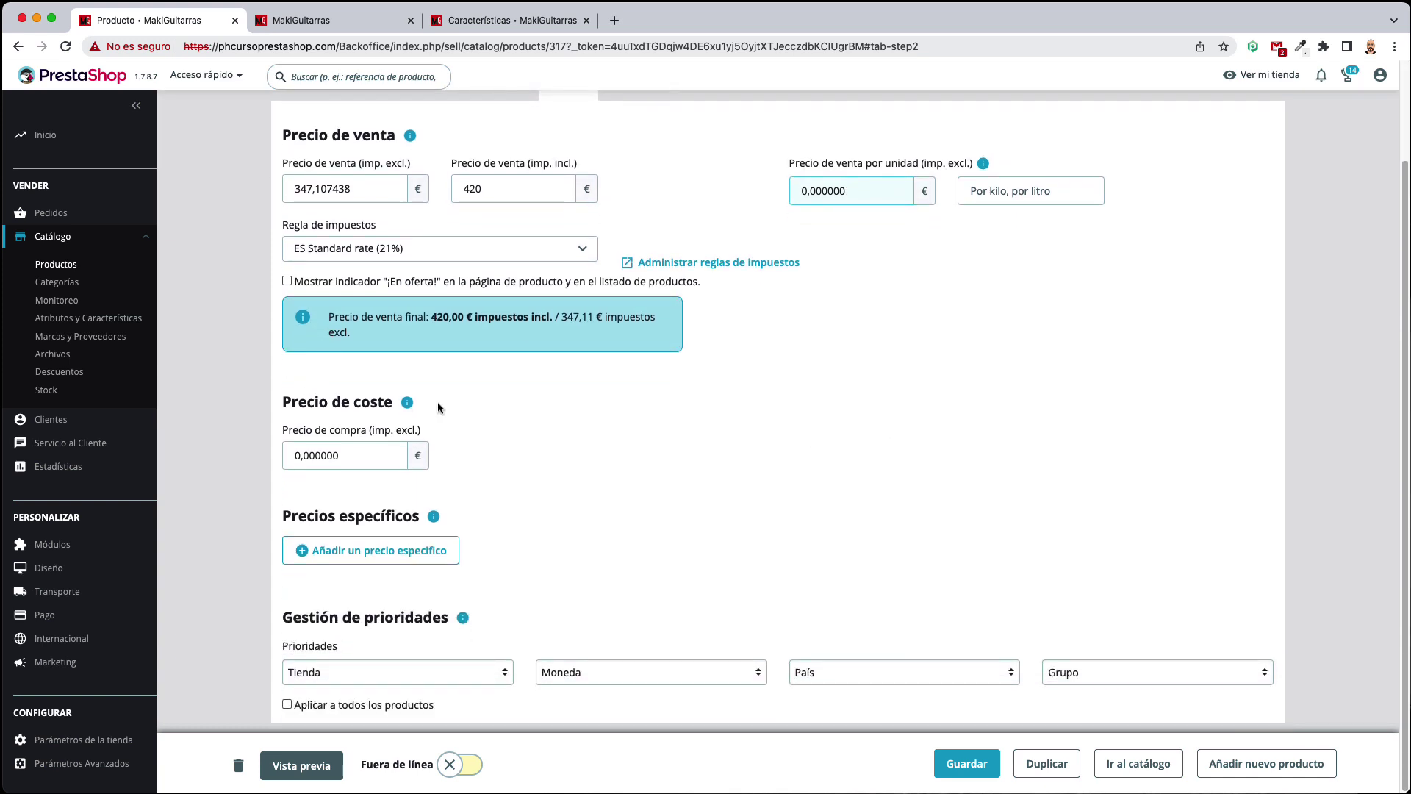
pyautogui.click(409, 405)
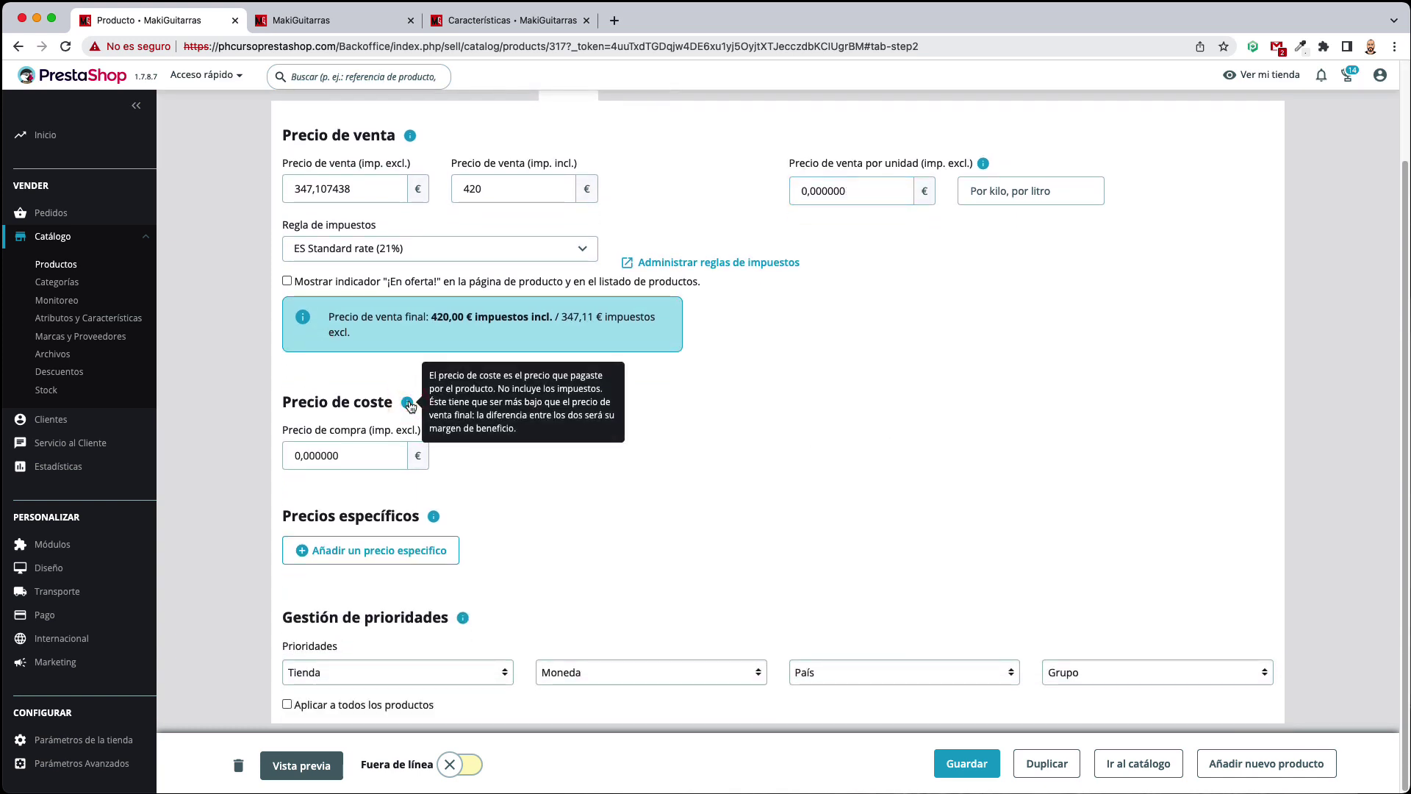
pyautogui.click(630, 516)
pyautogui.click(338, 453)
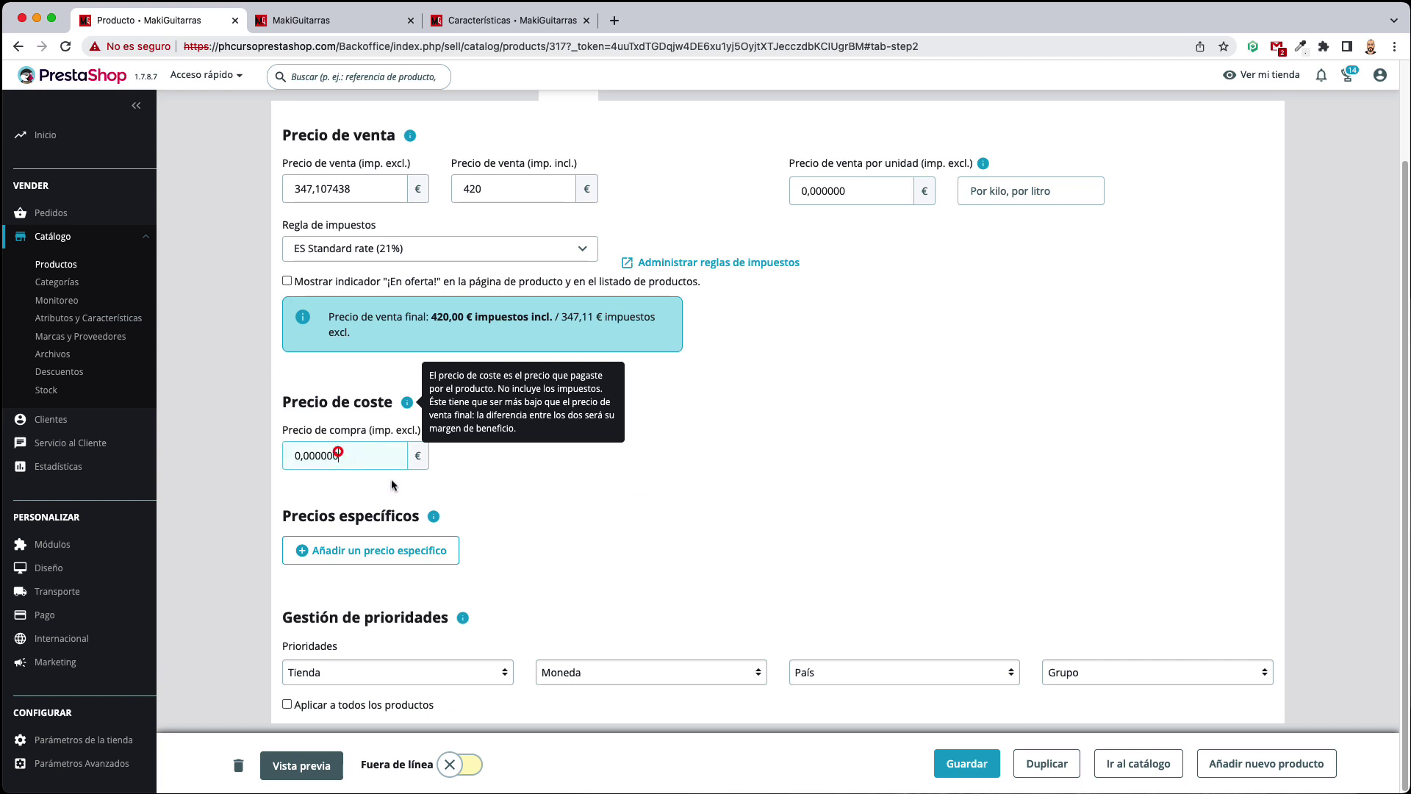
pyautogui.click(735, 479)
# Open a new specific price and examine its currency and customer group options
pyautogui.click(343, 550)
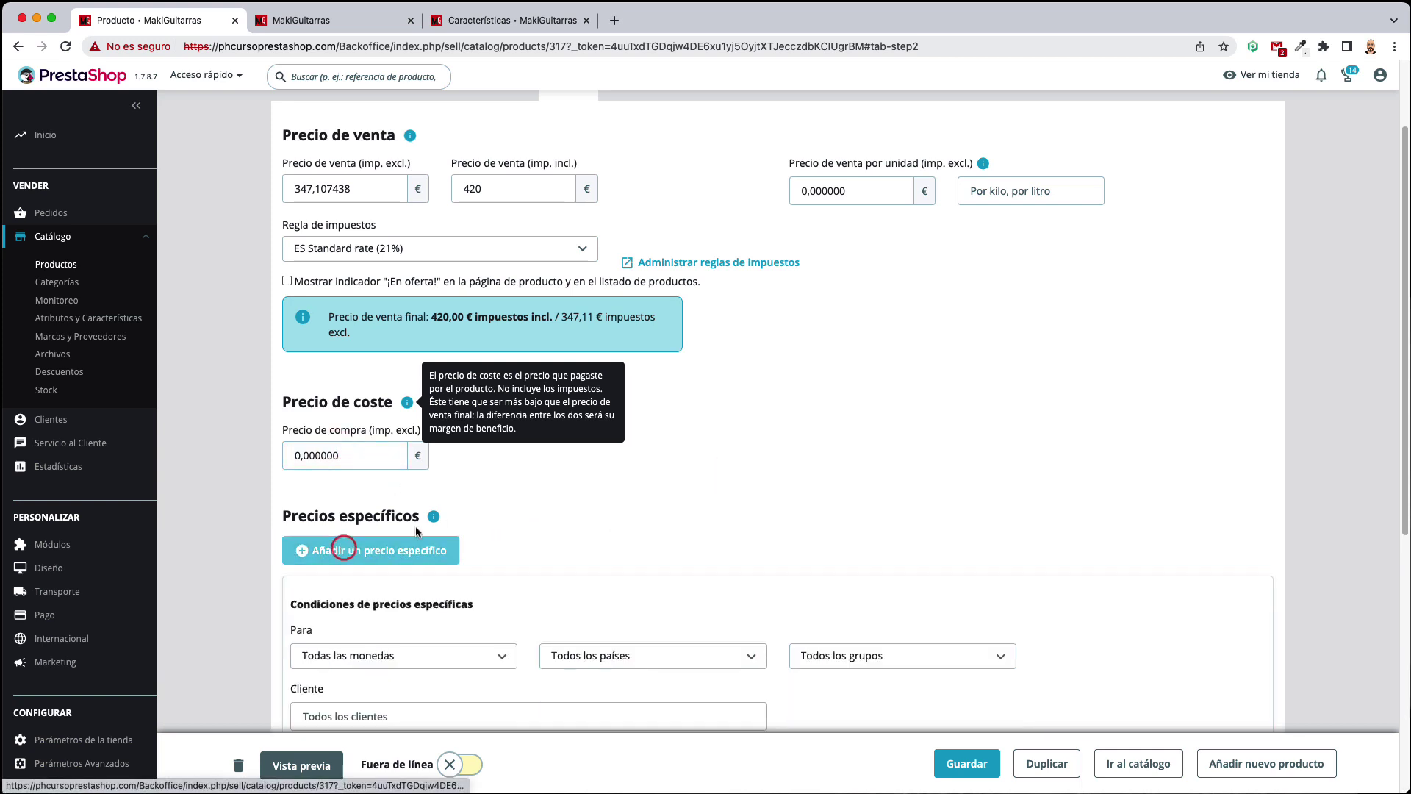
pyautogui.scroll(-6, 801, 466)
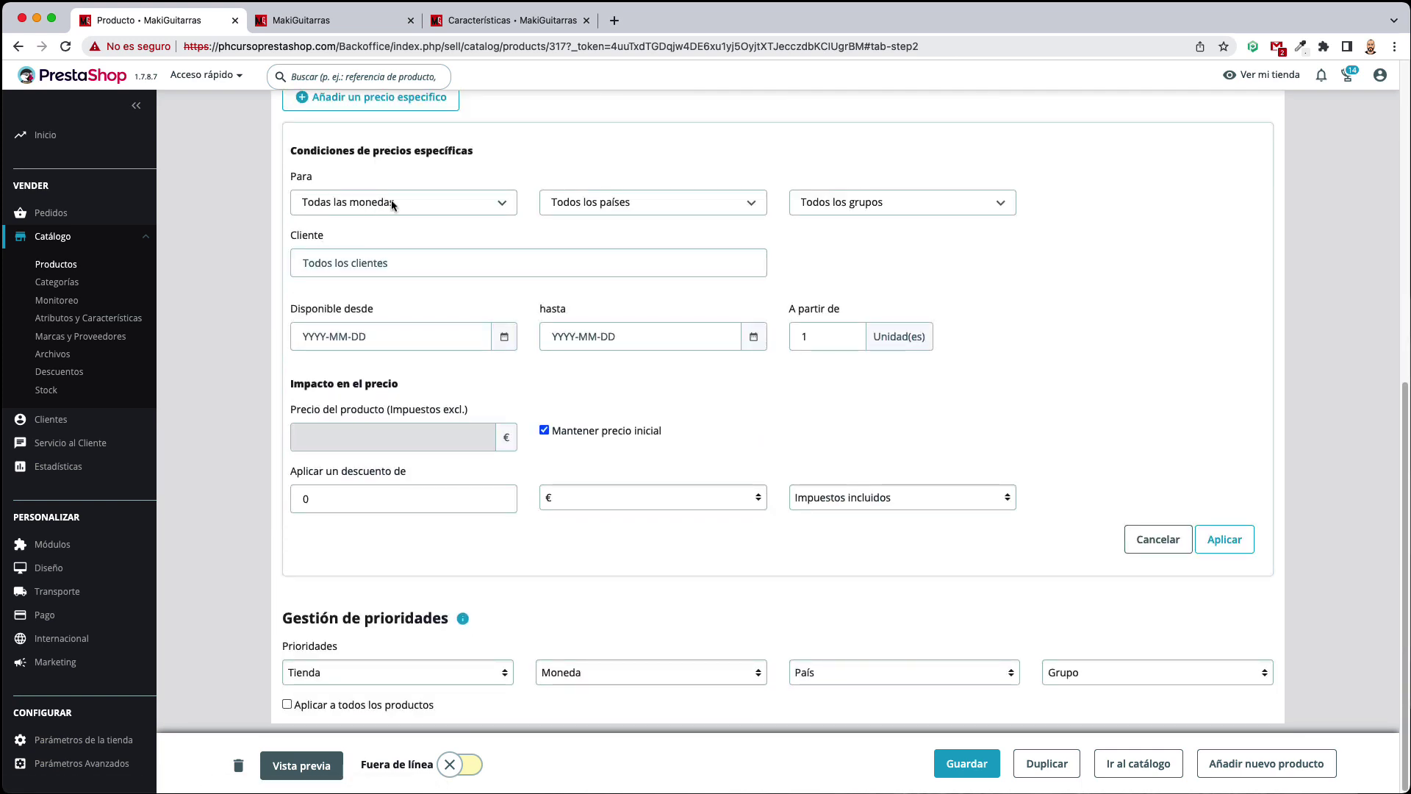
pyautogui.click(391, 210)
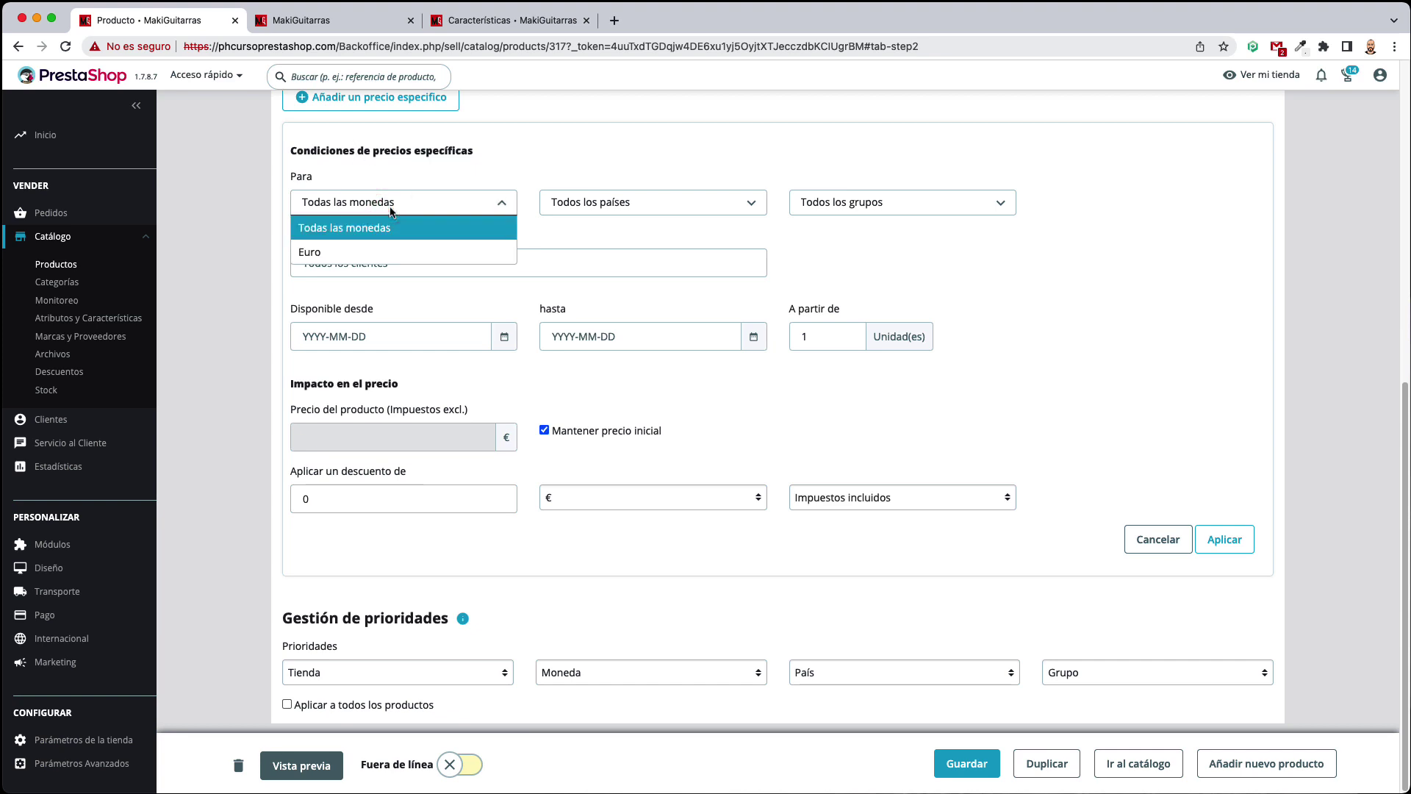
pyautogui.click(612, 118)
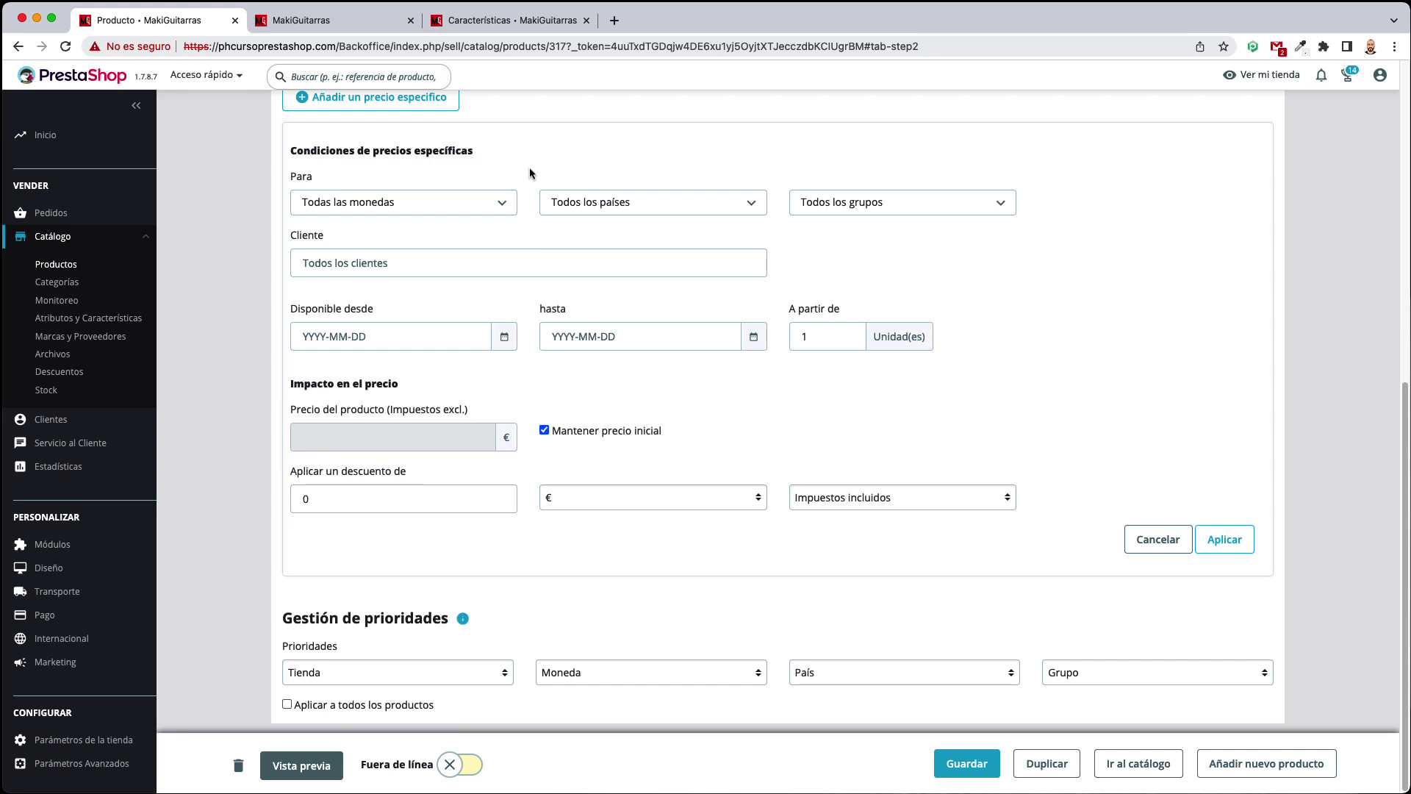
pyautogui.click(456, 199)
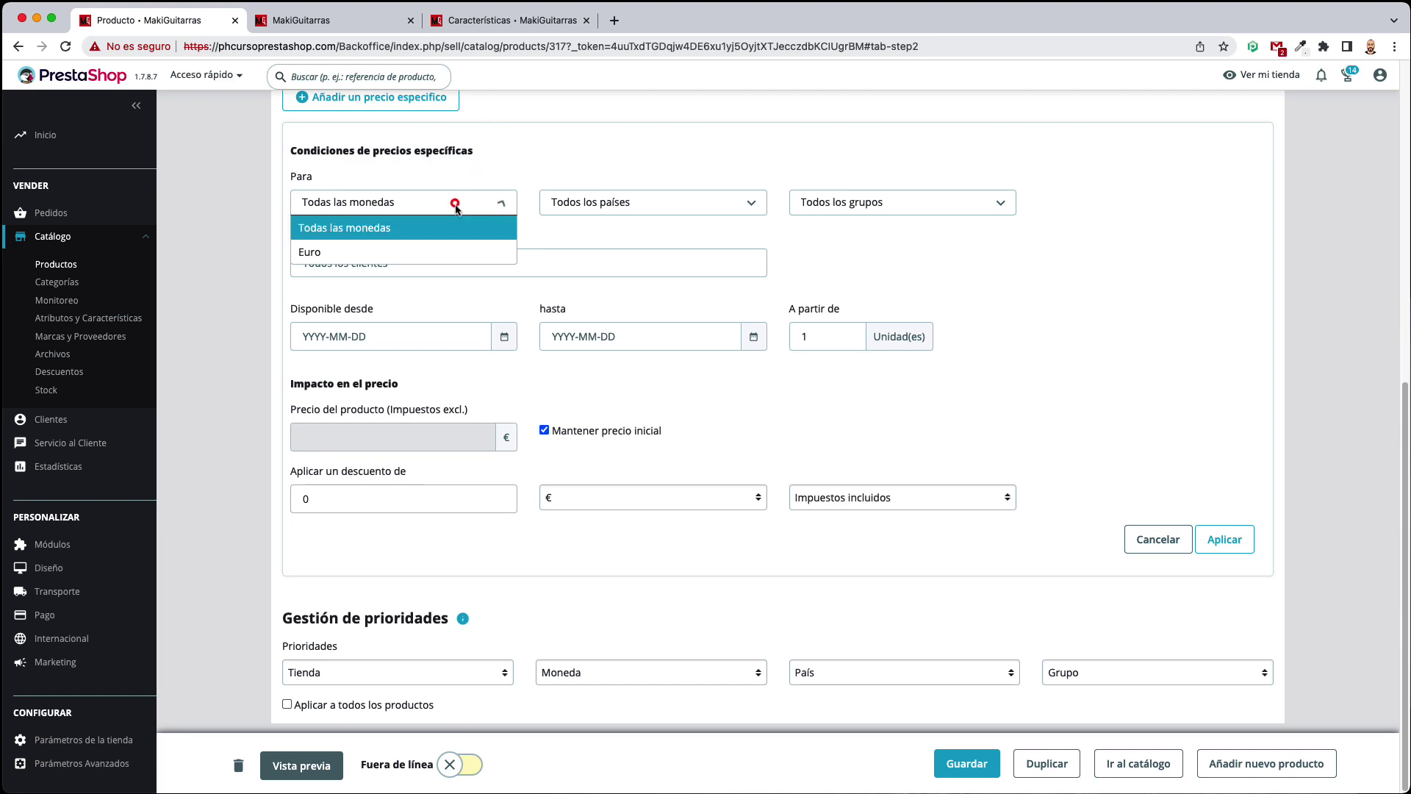
pyautogui.click(646, 153)
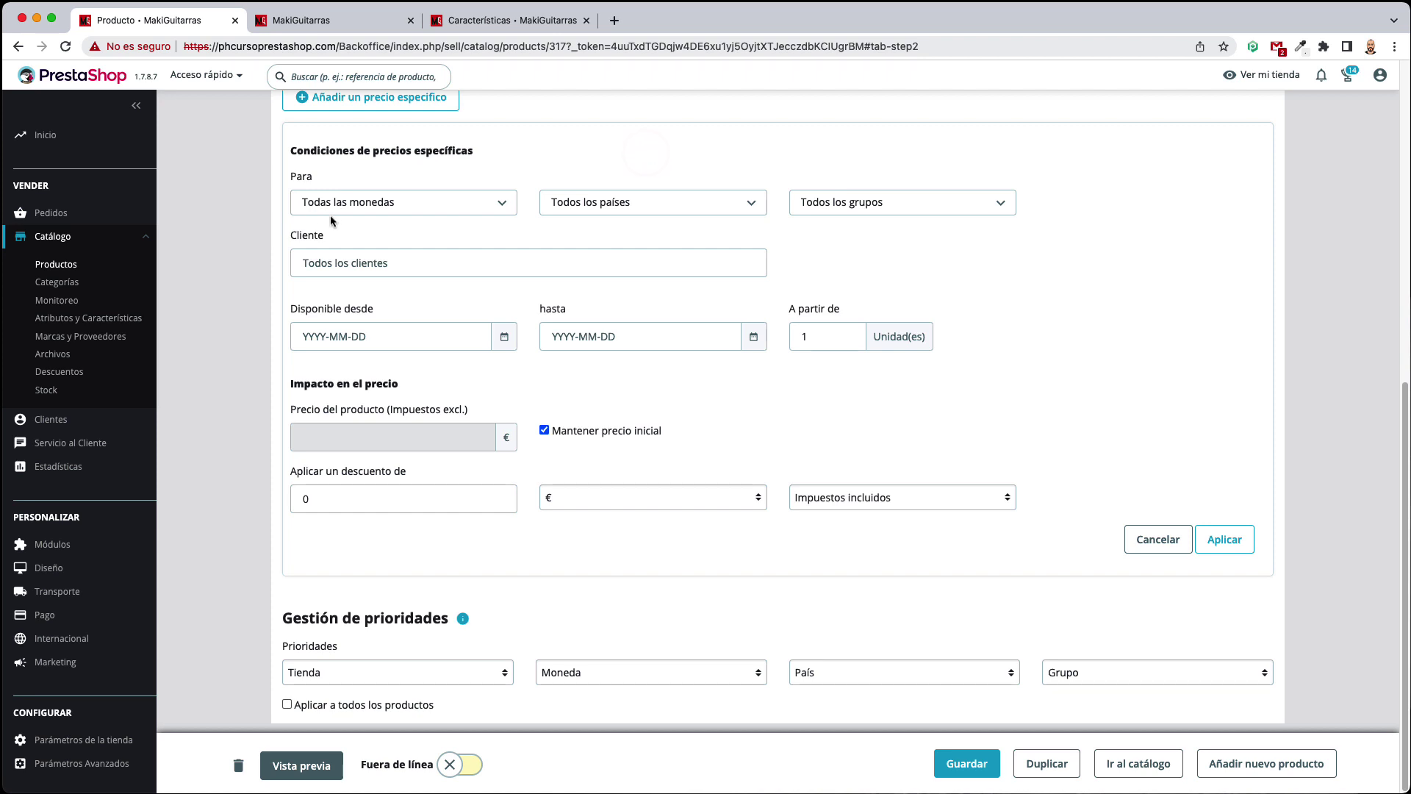
pyautogui.click(896, 203)
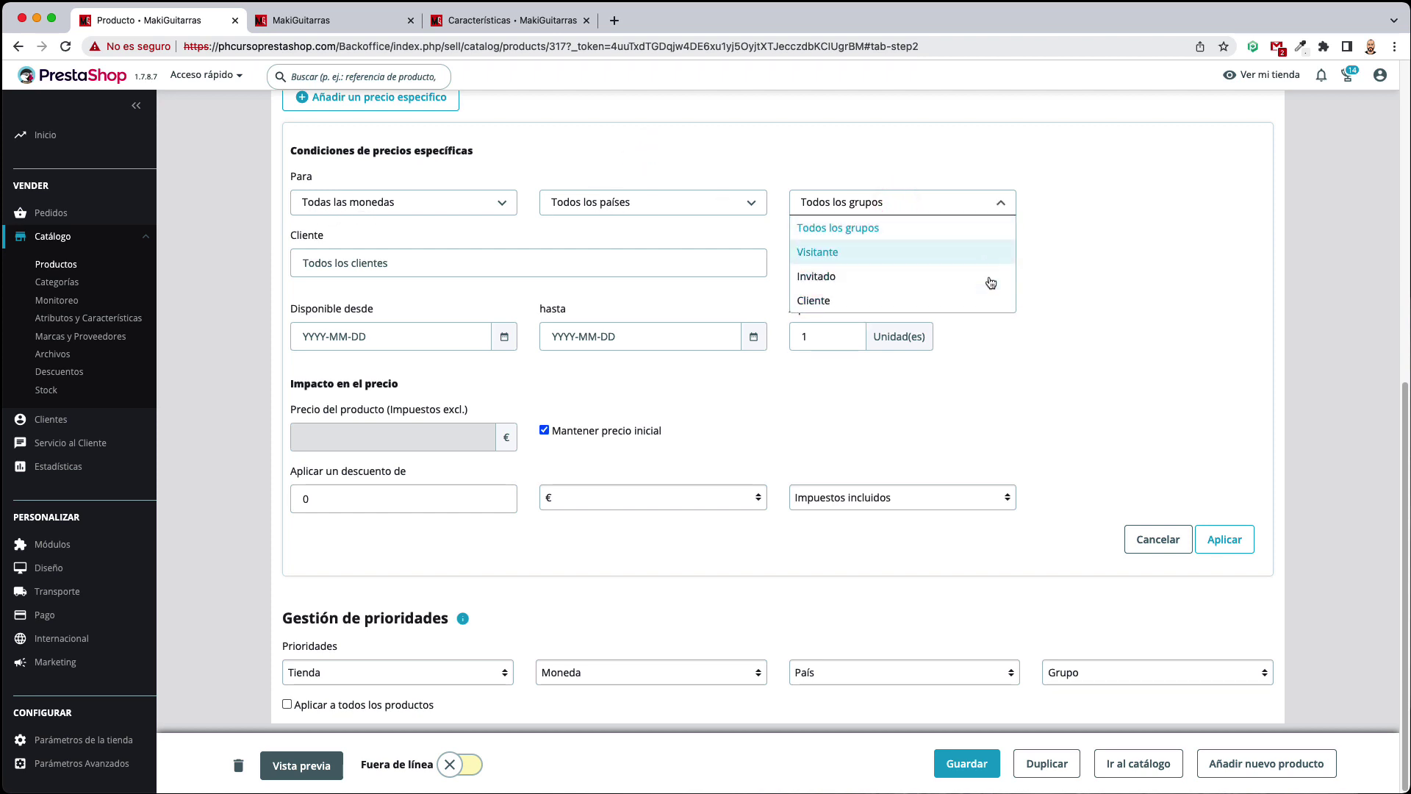
pyautogui.click(1070, 265)
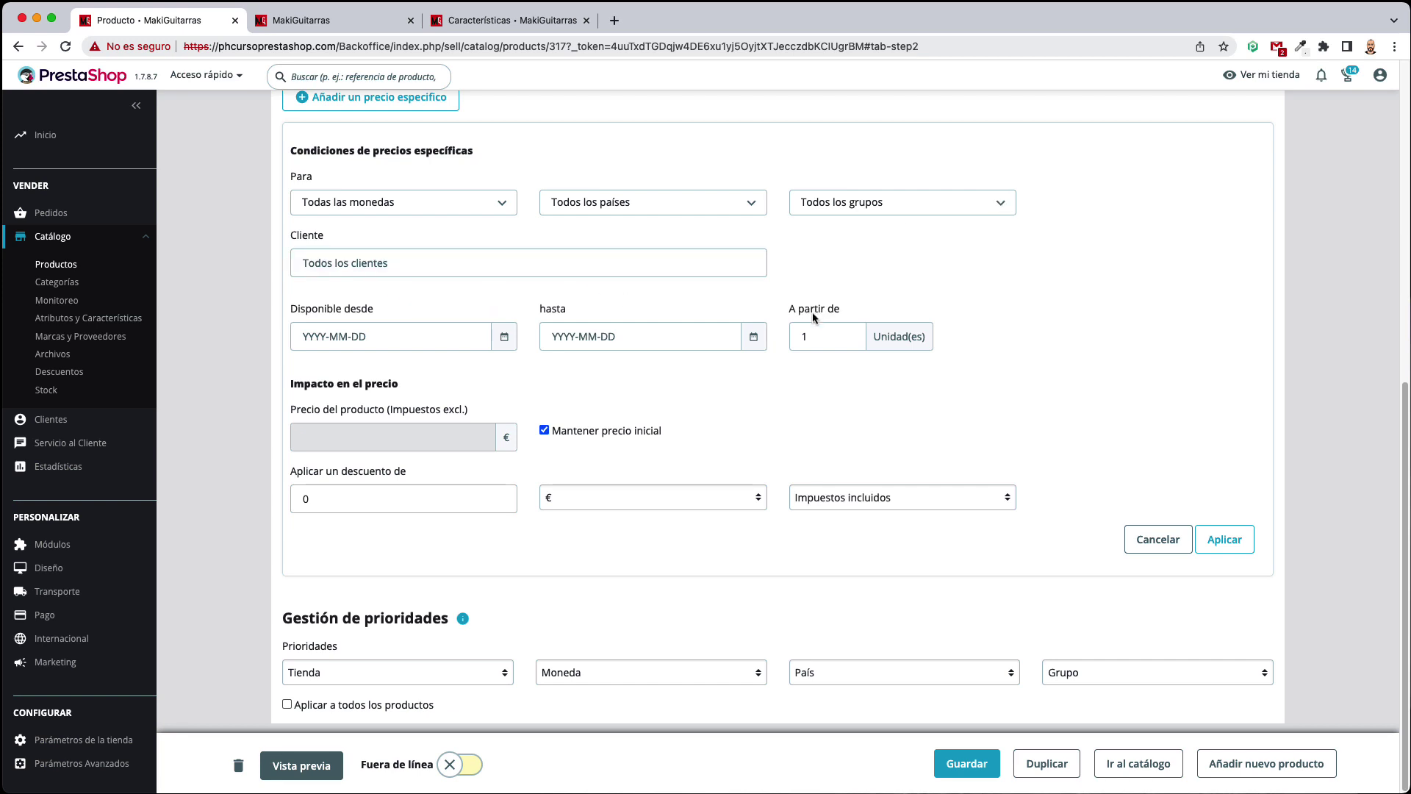
# Examine the specific price's minimum units, availability dates and discount type, and cancel the new specific price
pyautogui.click(825, 333)
pyautogui.click(397, 305)
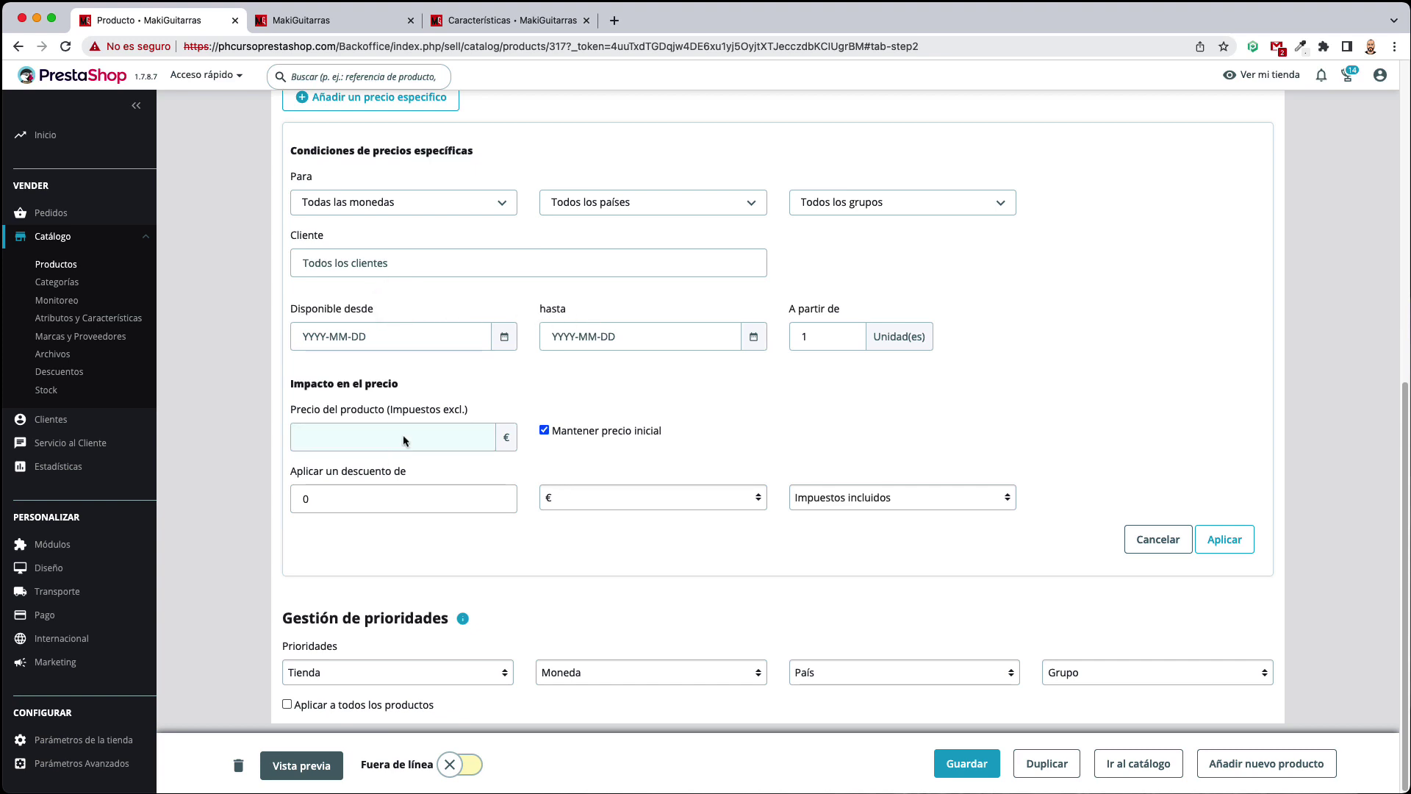
pyautogui.click(642, 498)
pyautogui.click(786, 451)
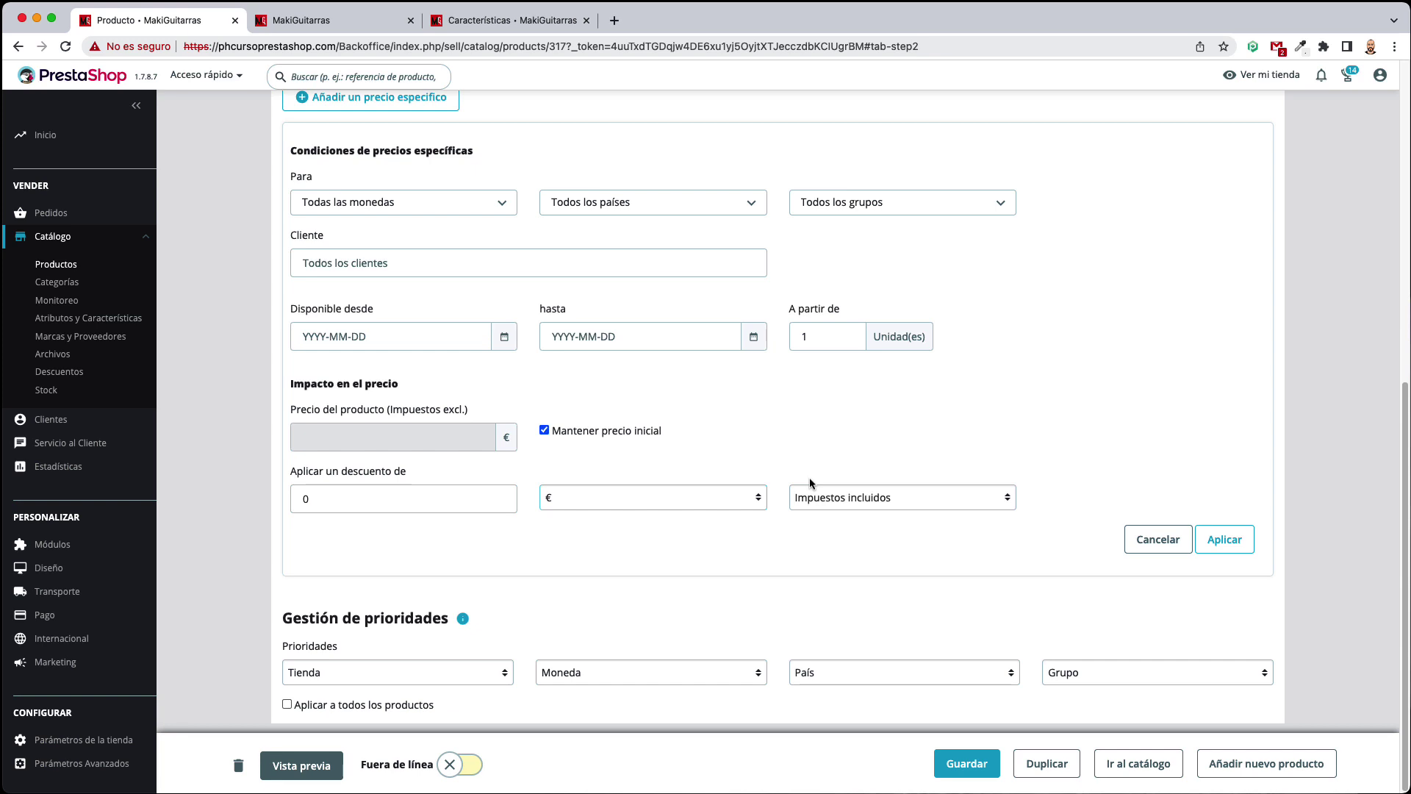
pyautogui.doubleClick(816, 336)
pyautogui.click(806, 399)
pyautogui.click(836, 334)
pyautogui.click(830, 410)
pyautogui.click(1168, 534)
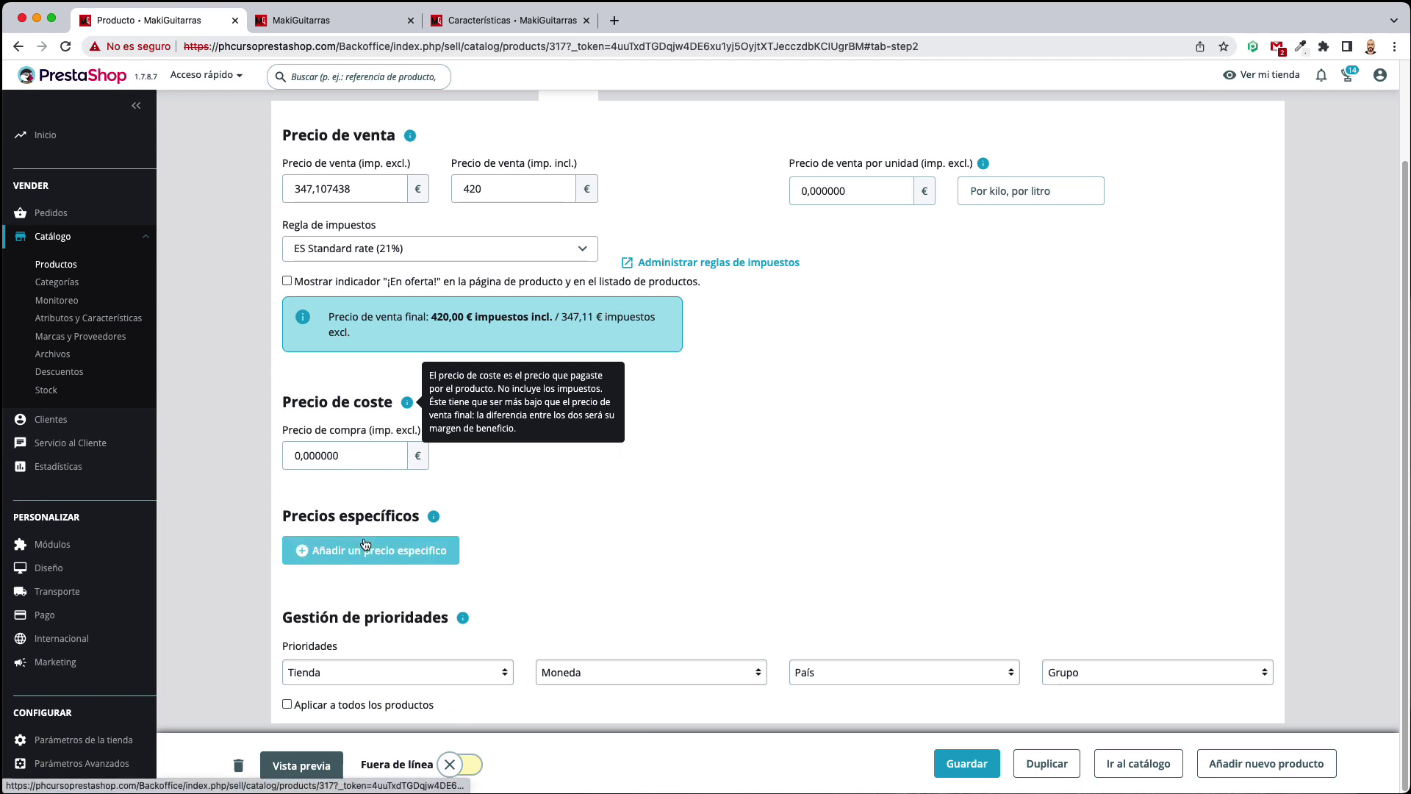
# Examine the price rule priorities and their help text, and enable applying the priorities to all products
pyautogui.click(462, 622)
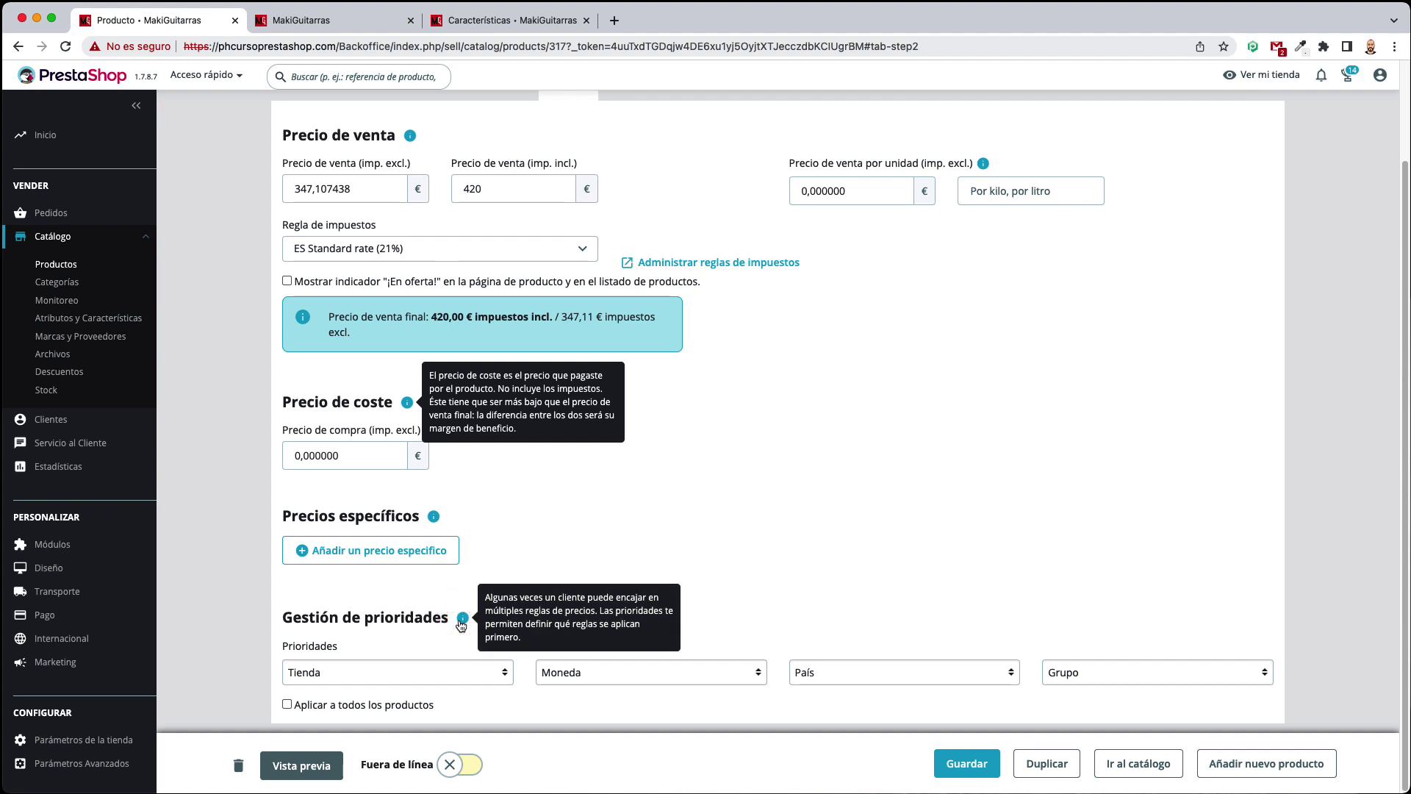
pyautogui.click(893, 565)
pyautogui.click(715, 576)
pyautogui.click(472, 672)
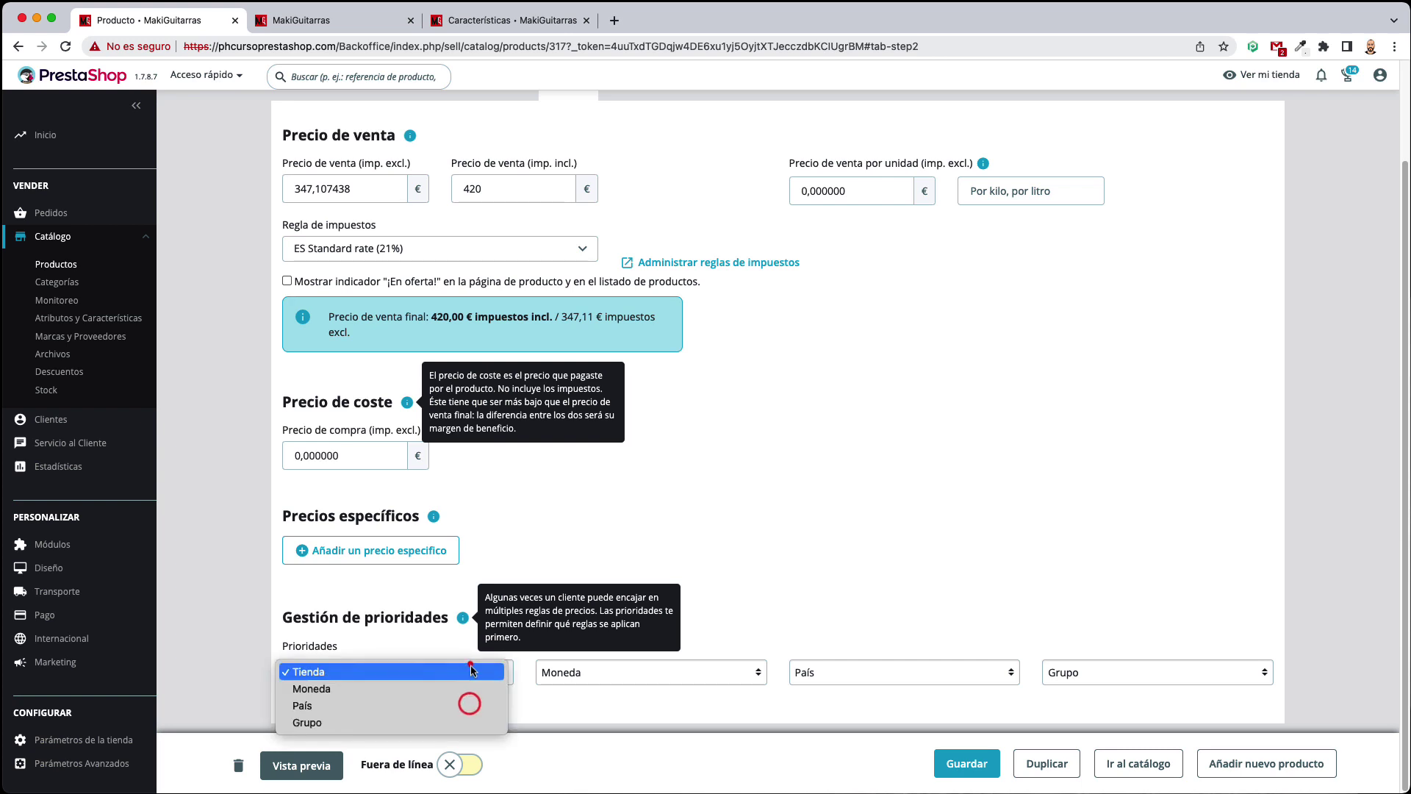
pyautogui.click(574, 700)
pyautogui.click(596, 671)
pyautogui.click(859, 671)
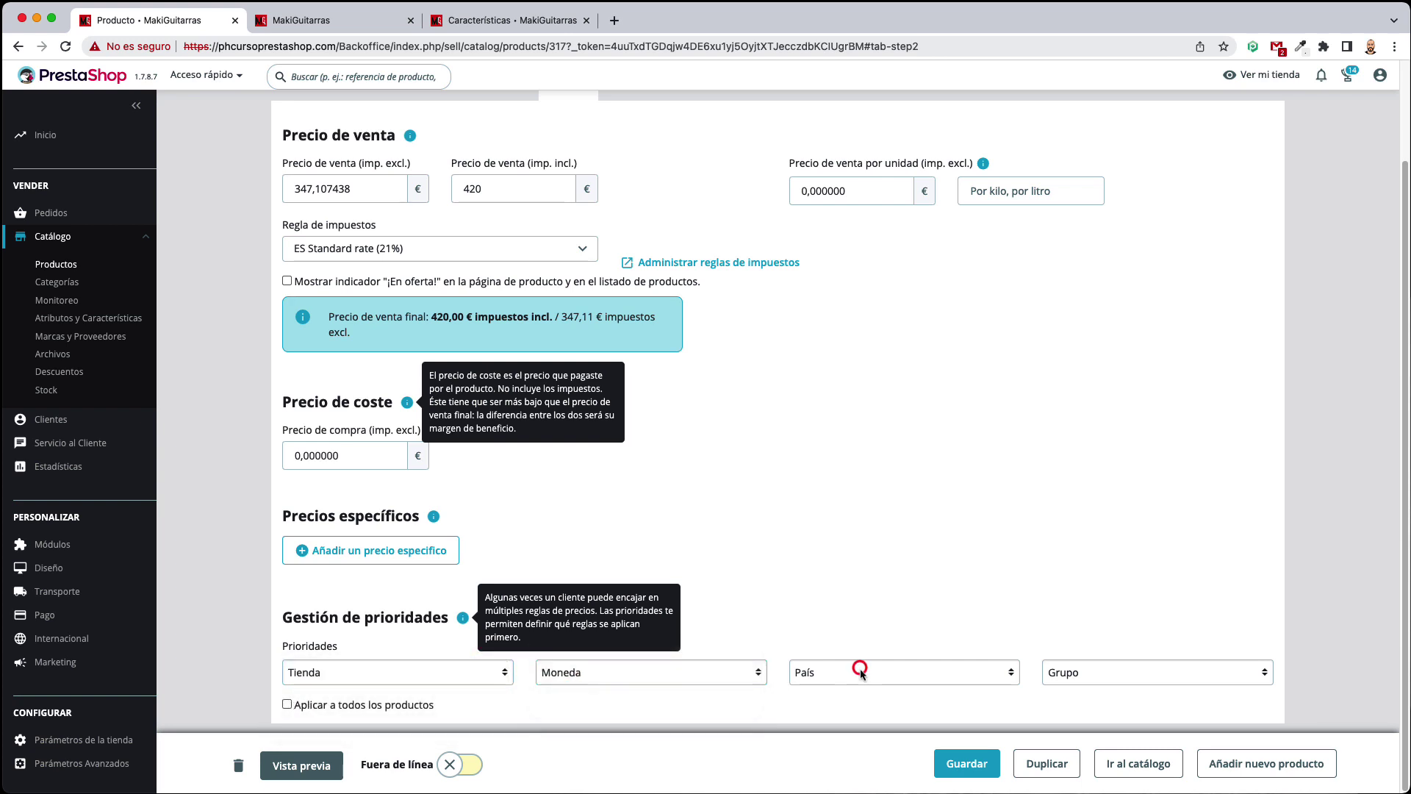
pyautogui.click(855, 671)
pyautogui.click(1135, 684)
pyautogui.click(408, 403)
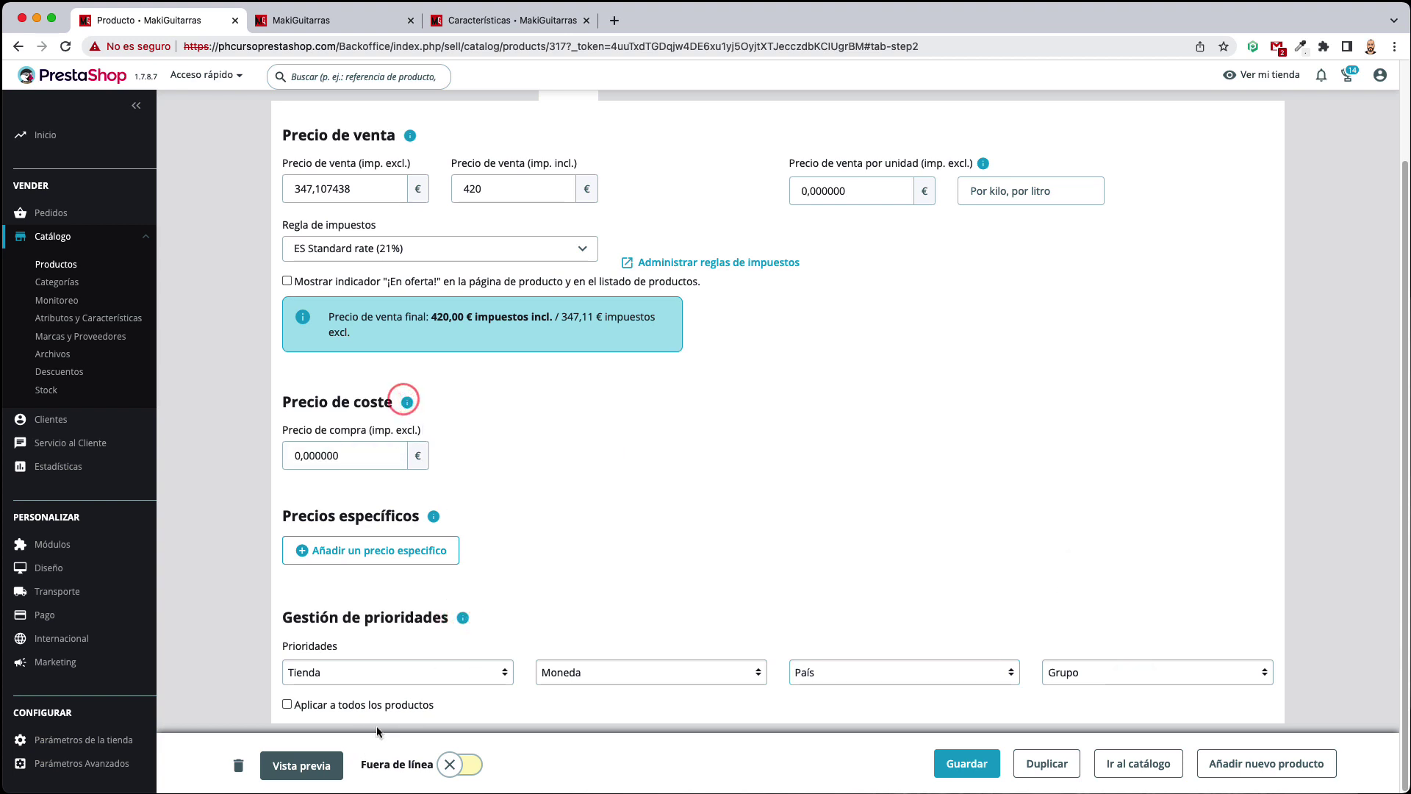
pyautogui.click(286, 706)
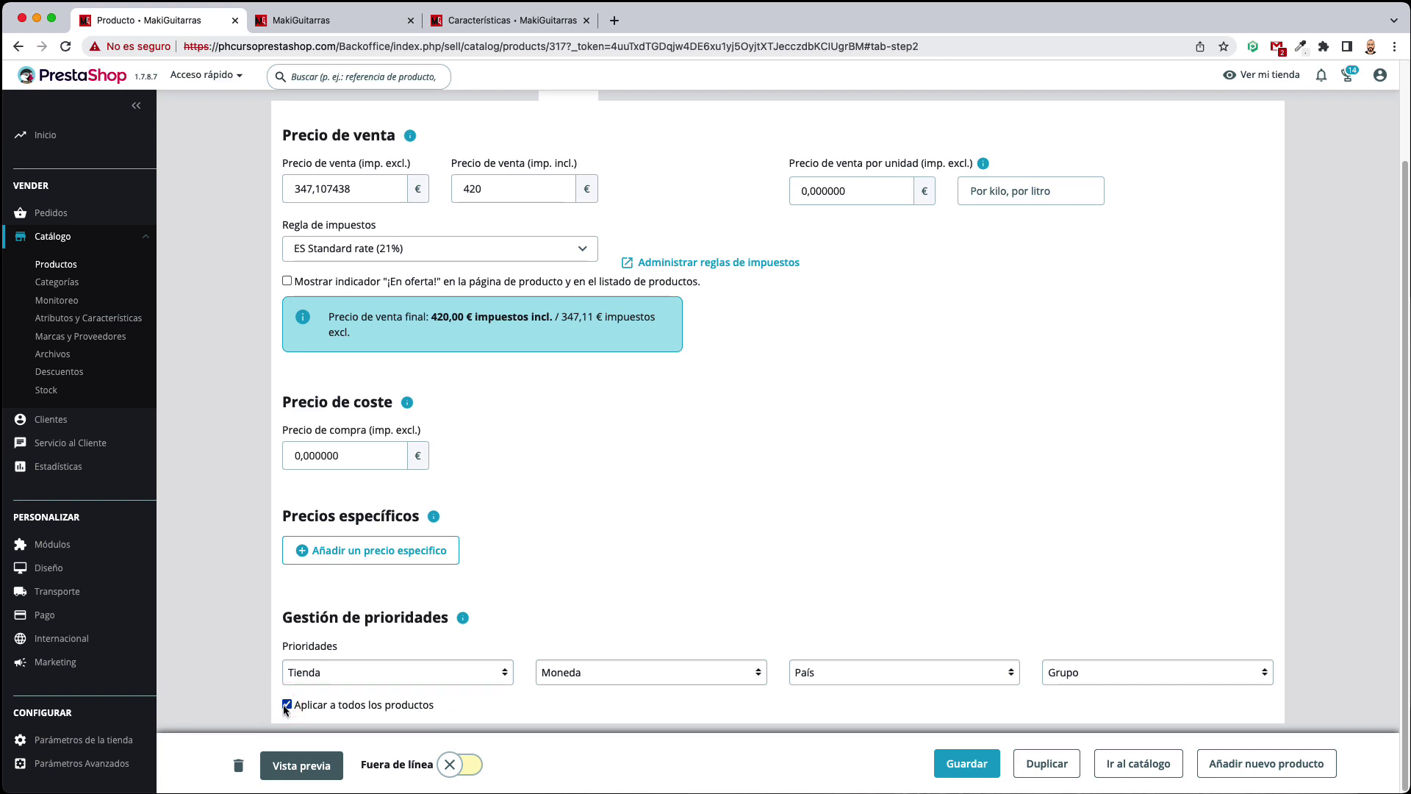
# Set the product's SEO meta title to "Yamaha TRBX 304 BL – MakiGuitarras"
pyautogui.scroll(2, 735, 441)
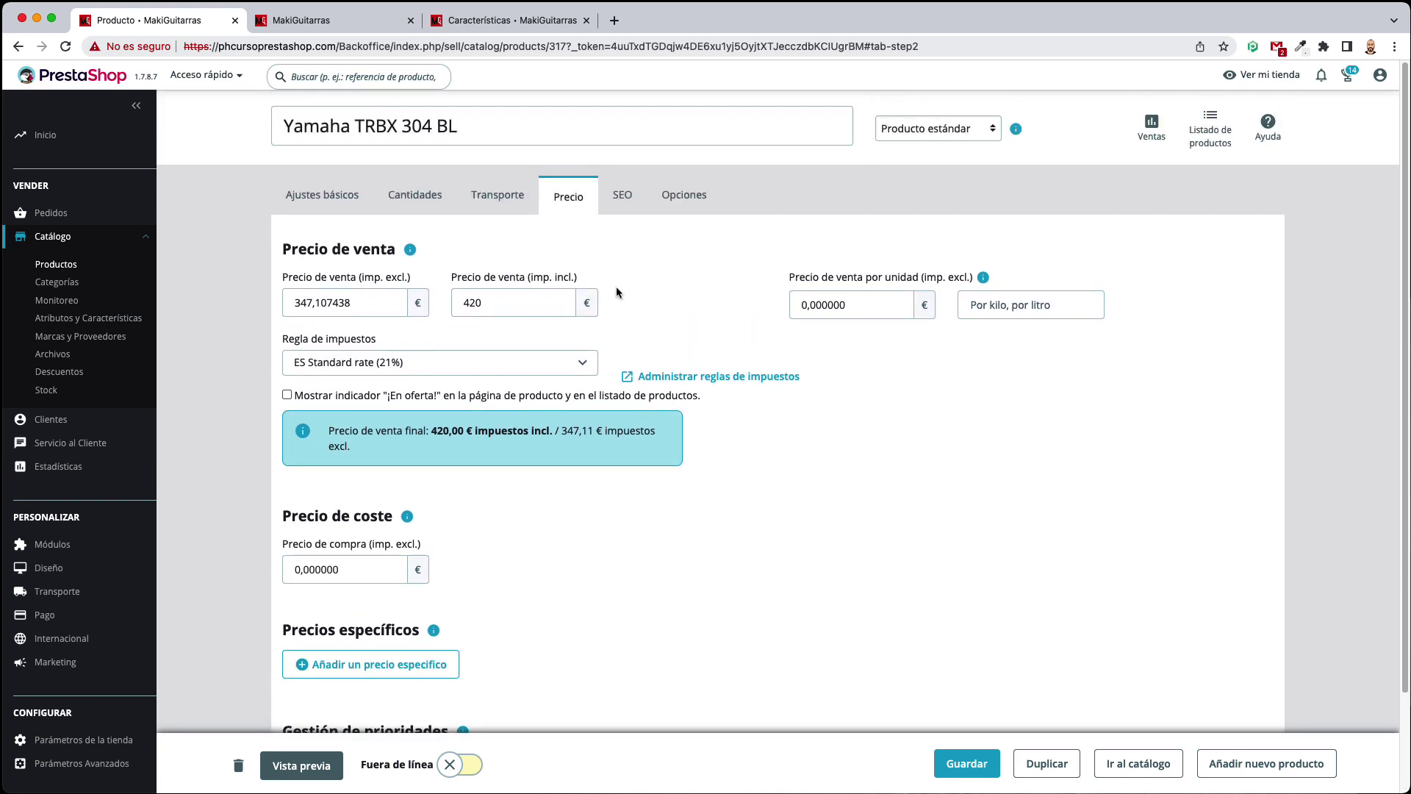
pyautogui.click(627, 205)
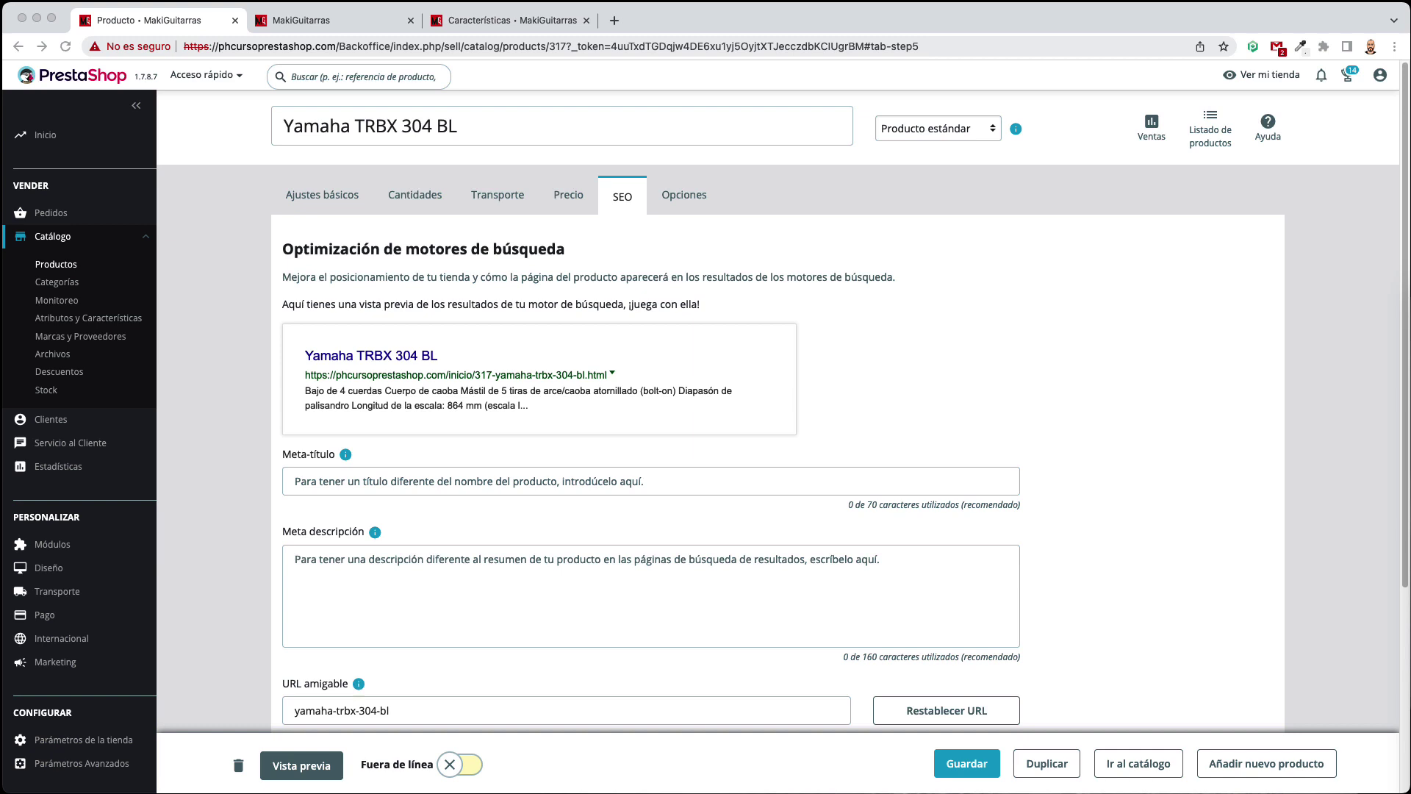
pyautogui.click(434, 480)
pyautogui.write('Yamaha TRBX 304 BL – MakiGuitarras')
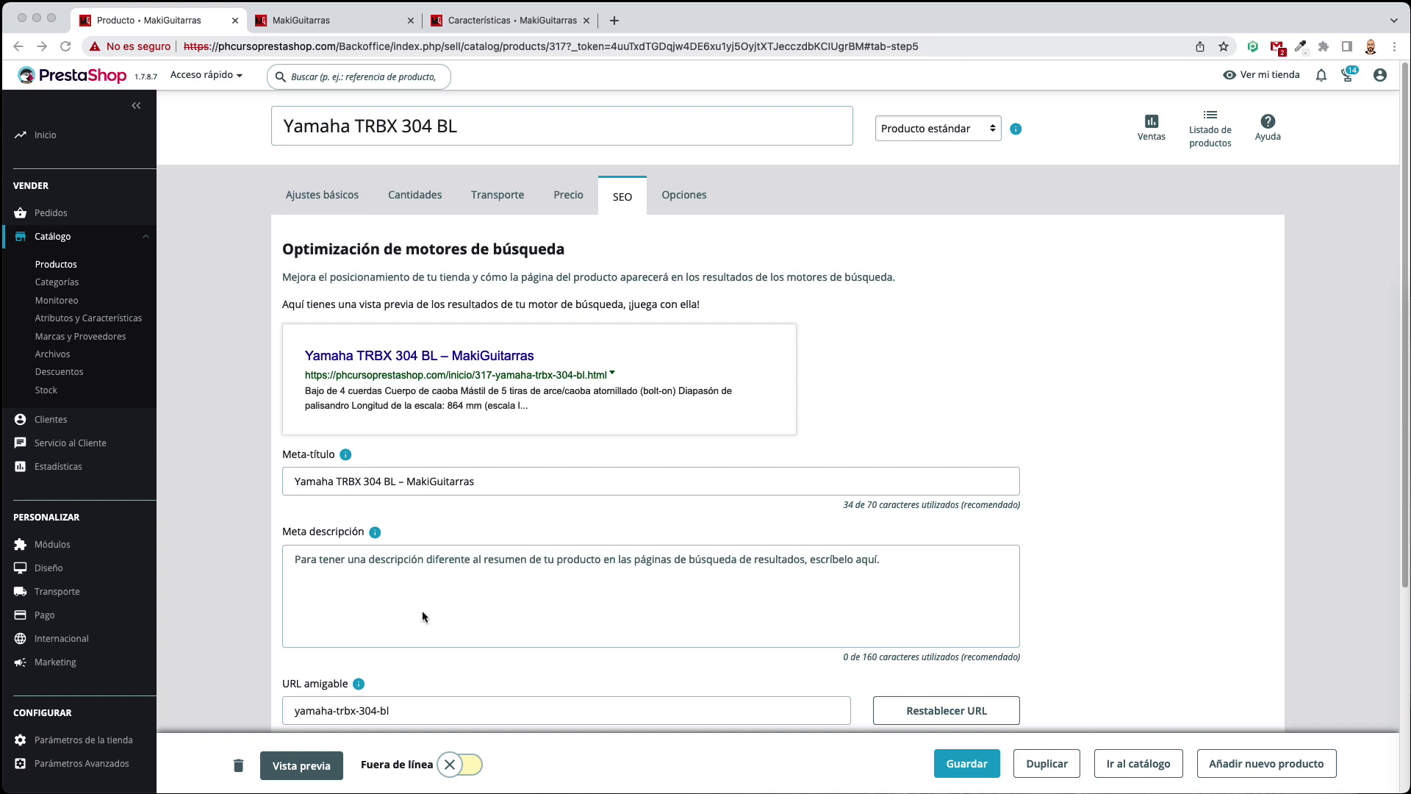
pyautogui.moveTo(407, 481); pyautogui.dragTo(478, 481)
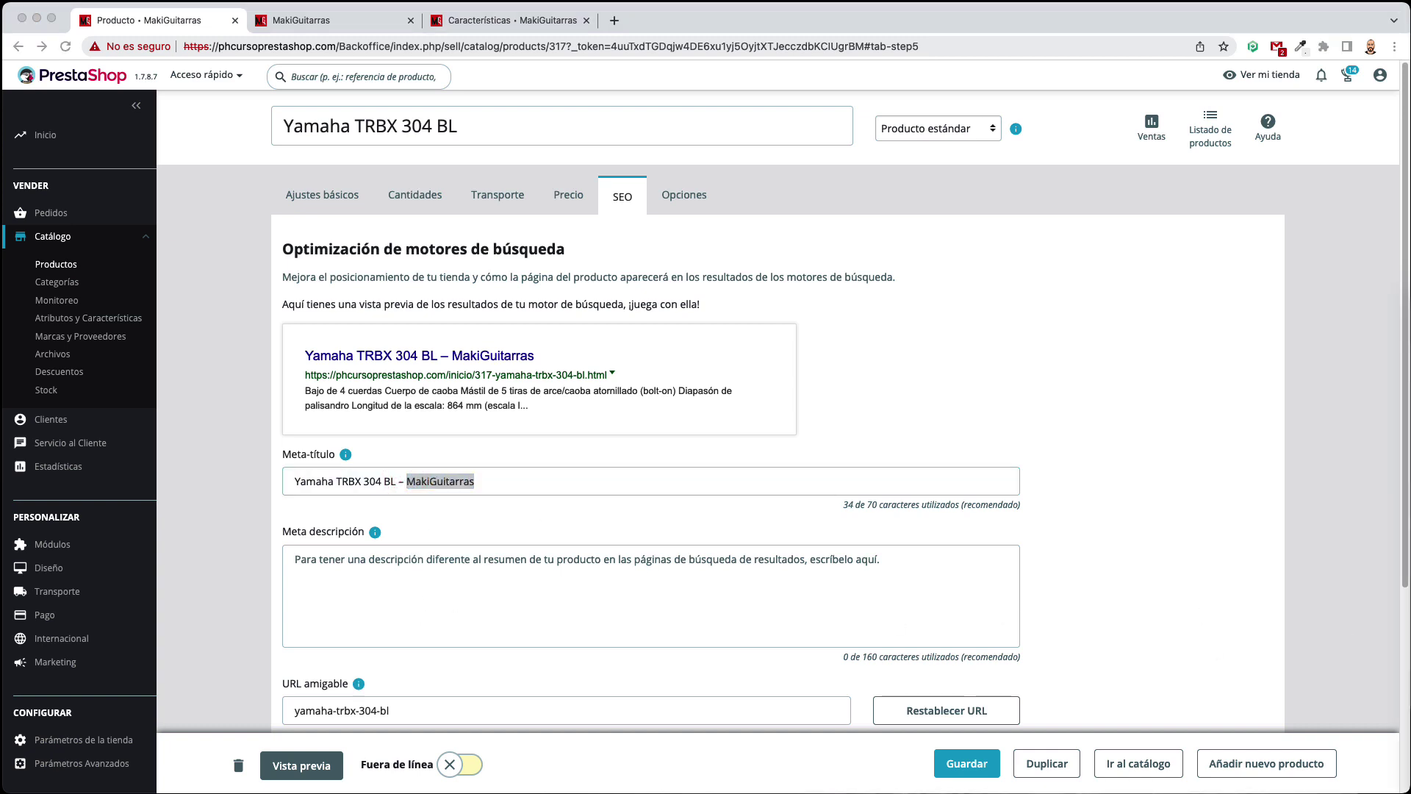
pyautogui.click(1157, 470)
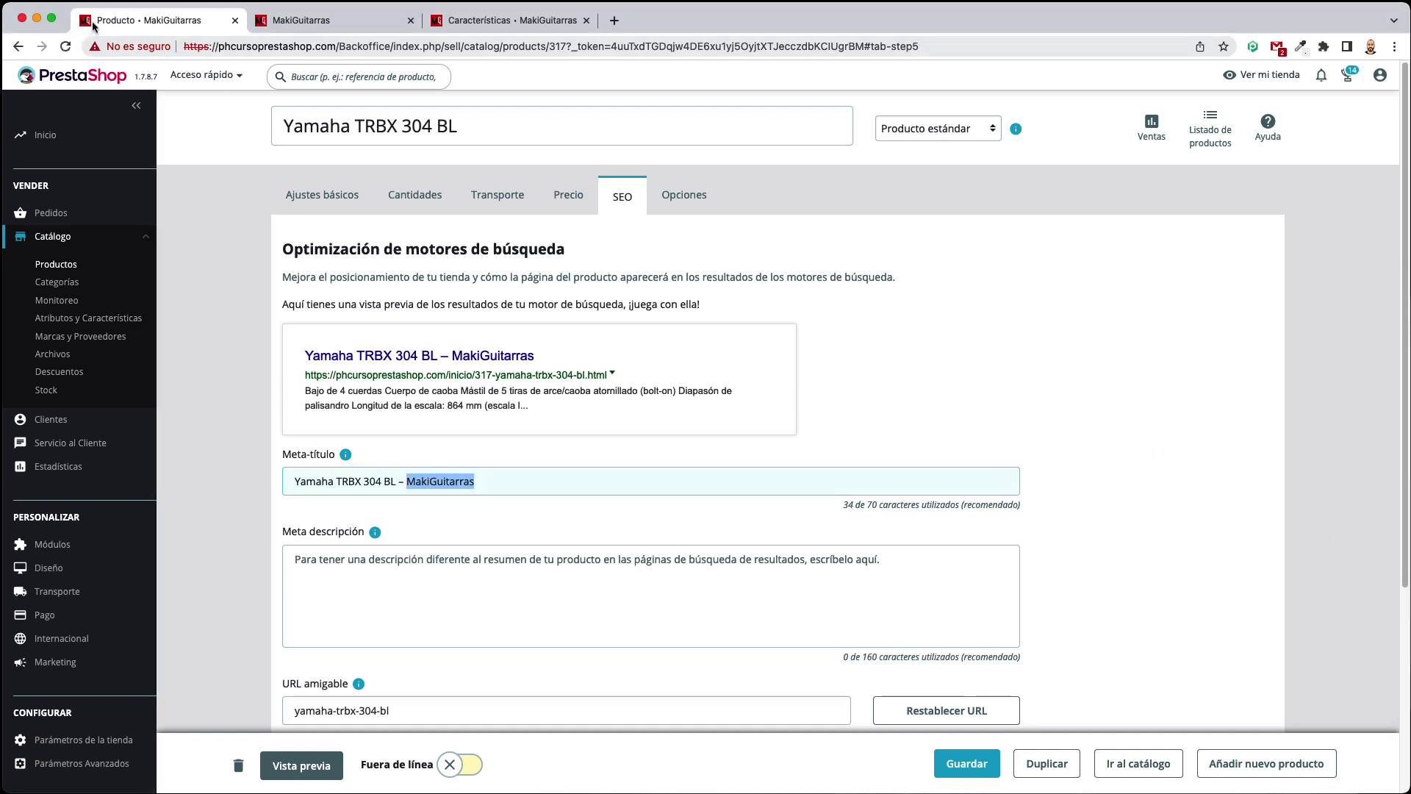
# Fill in the meta description in Spanish with the four-string mahogany bass's specs: bolt-on five-strip maple/mahogany neck, rosewood fretboard, 864 mm scale, 24 frets, 38 mm nut
pyautogui.click(394, 562)
pyautogui.write('Bajo de 4 cuerdas y cuerpo de caoba, Mástil de 5 tiras de arce/caoba atornillado (bolt-on), Diapasón de palisandro, Longitud de la escala: 864 mm (escala larga), 24 trastes, Ancho de la cejilla: 38 mm.')
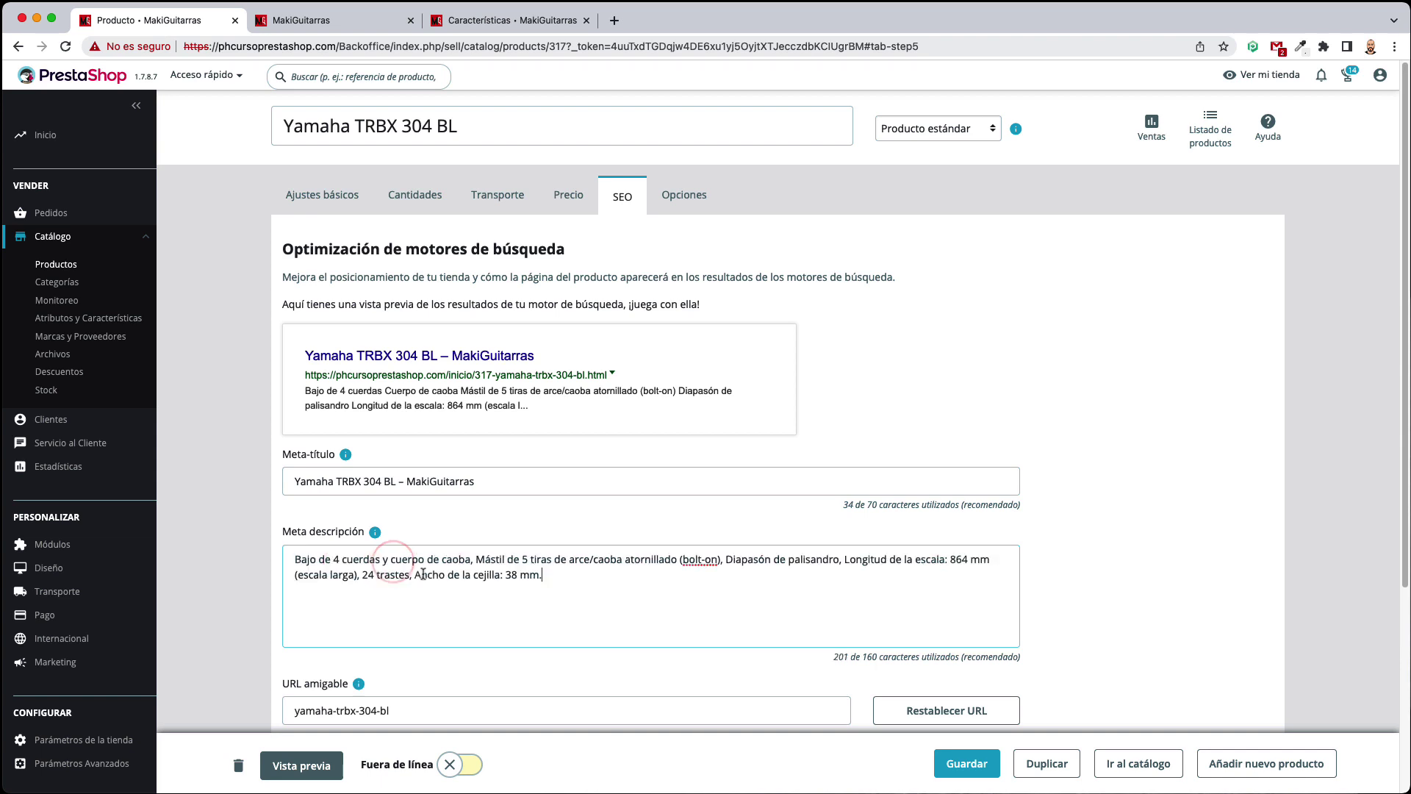
pyautogui.scroll(-5, 1080, 571)
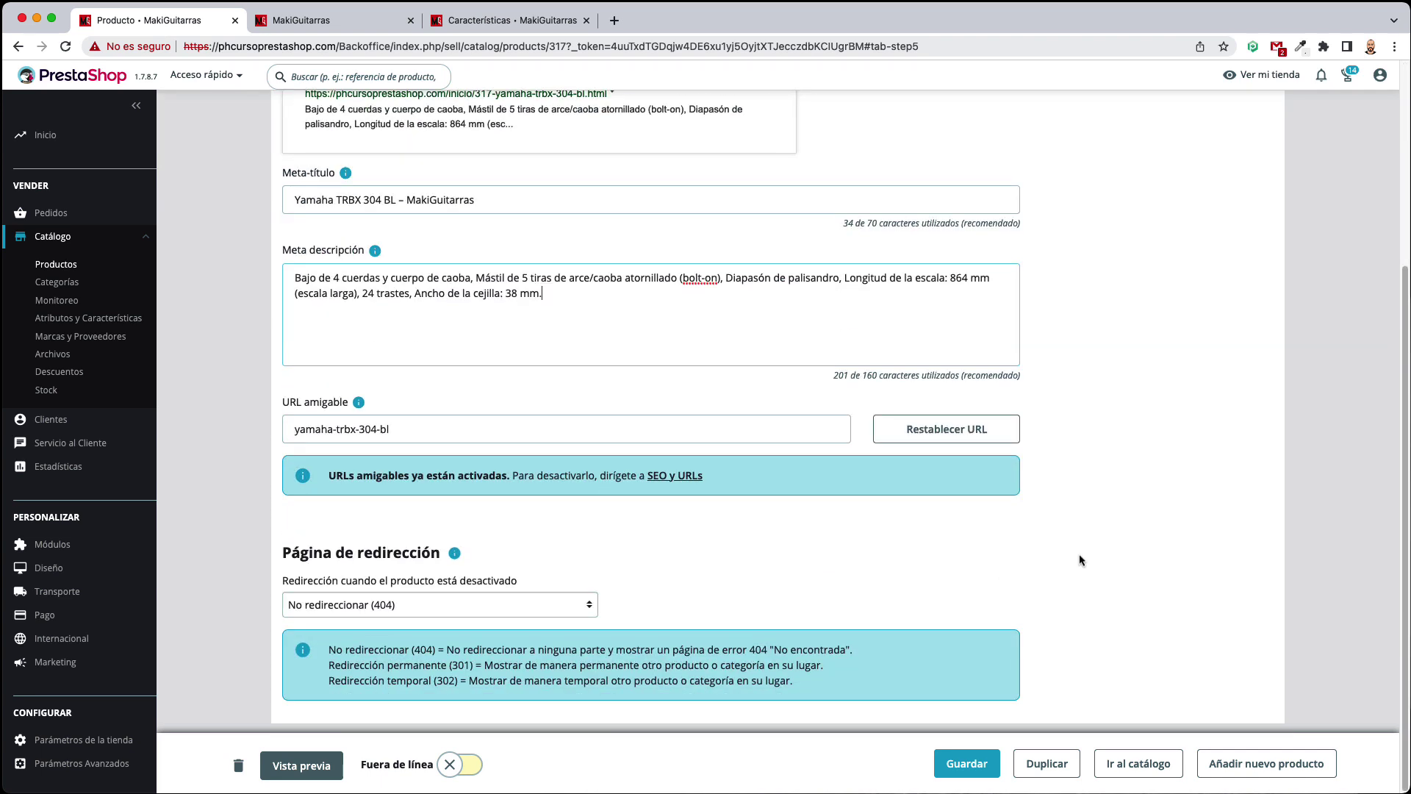
pyautogui.click(1176, 545)
pyautogui.scroll(5, 1182, 563)
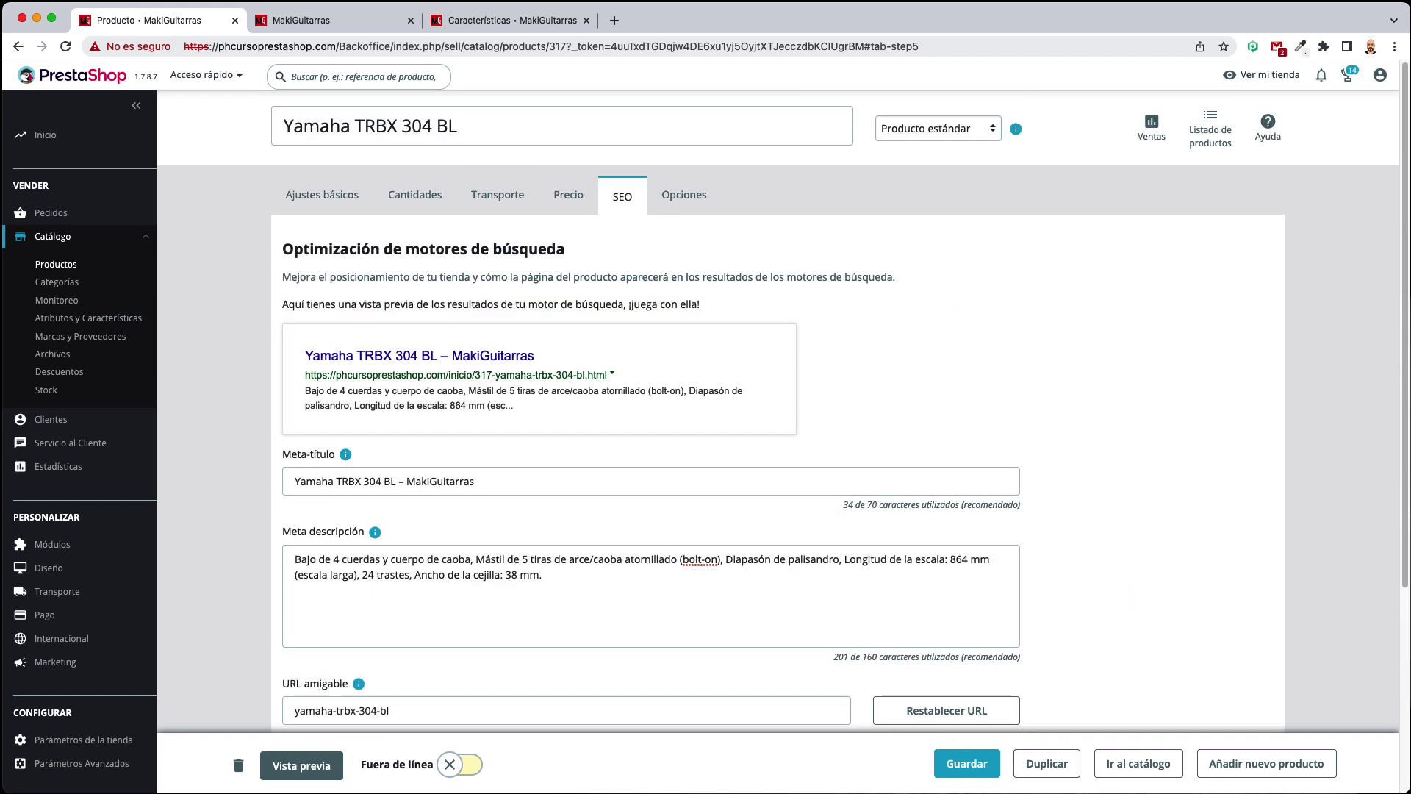
# Save the product's SEO settings and open its Opciones settings for a look through the available sections
pyautogui.click(967, 763)
pyautogui.click(683, 196)
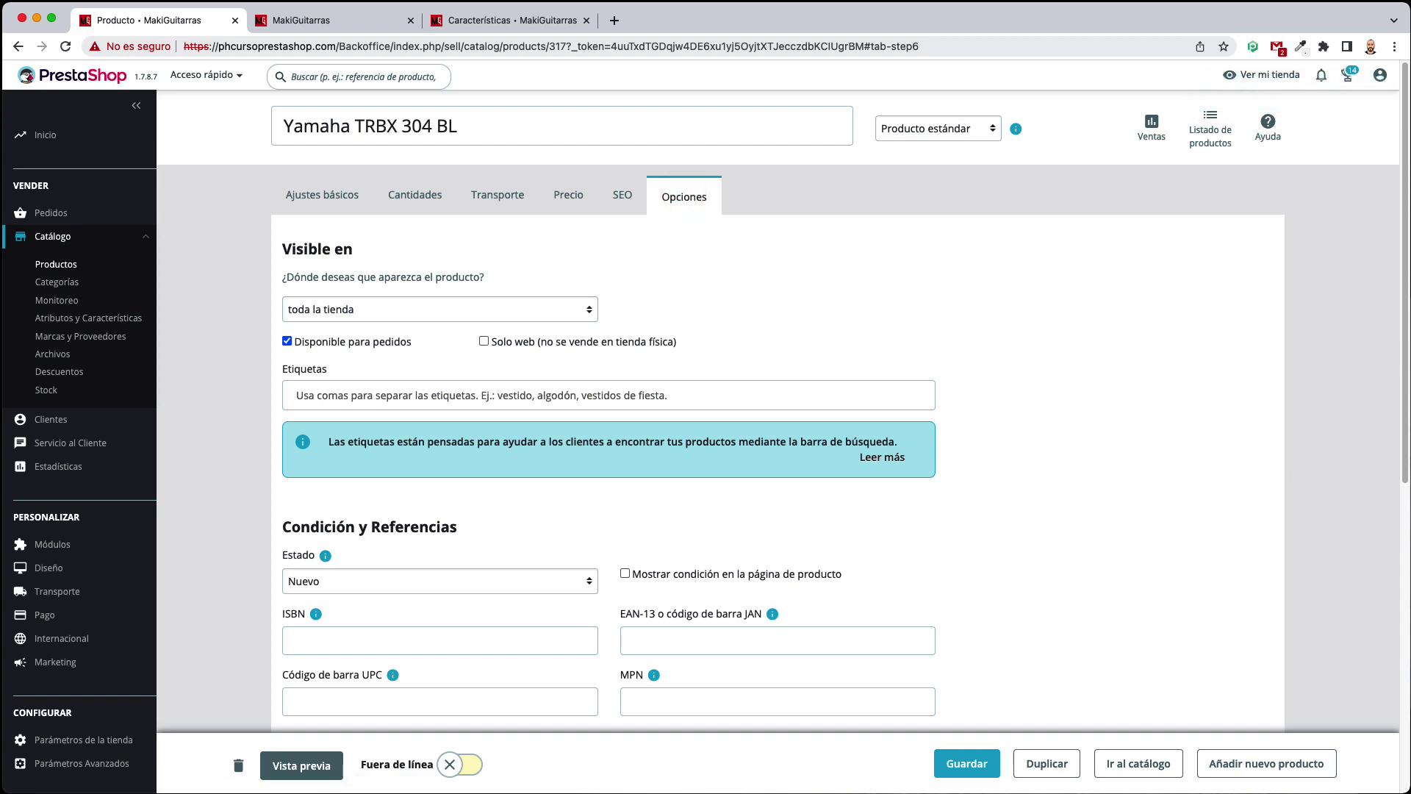
pyautogui.click(1102, 503)
pyautogui.scroll(-5, 1140, 388)
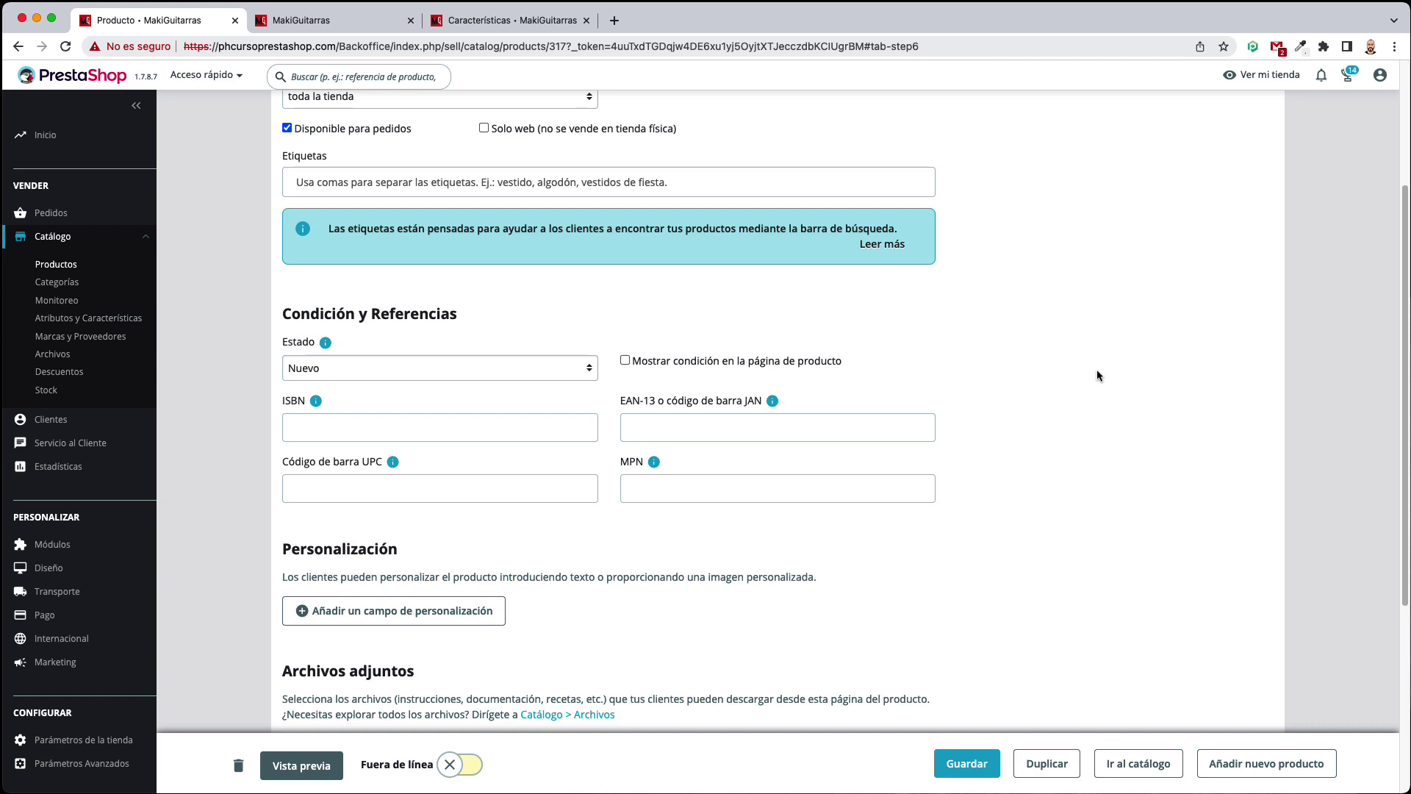
pyautogui.scroll(5, 1097, 369)
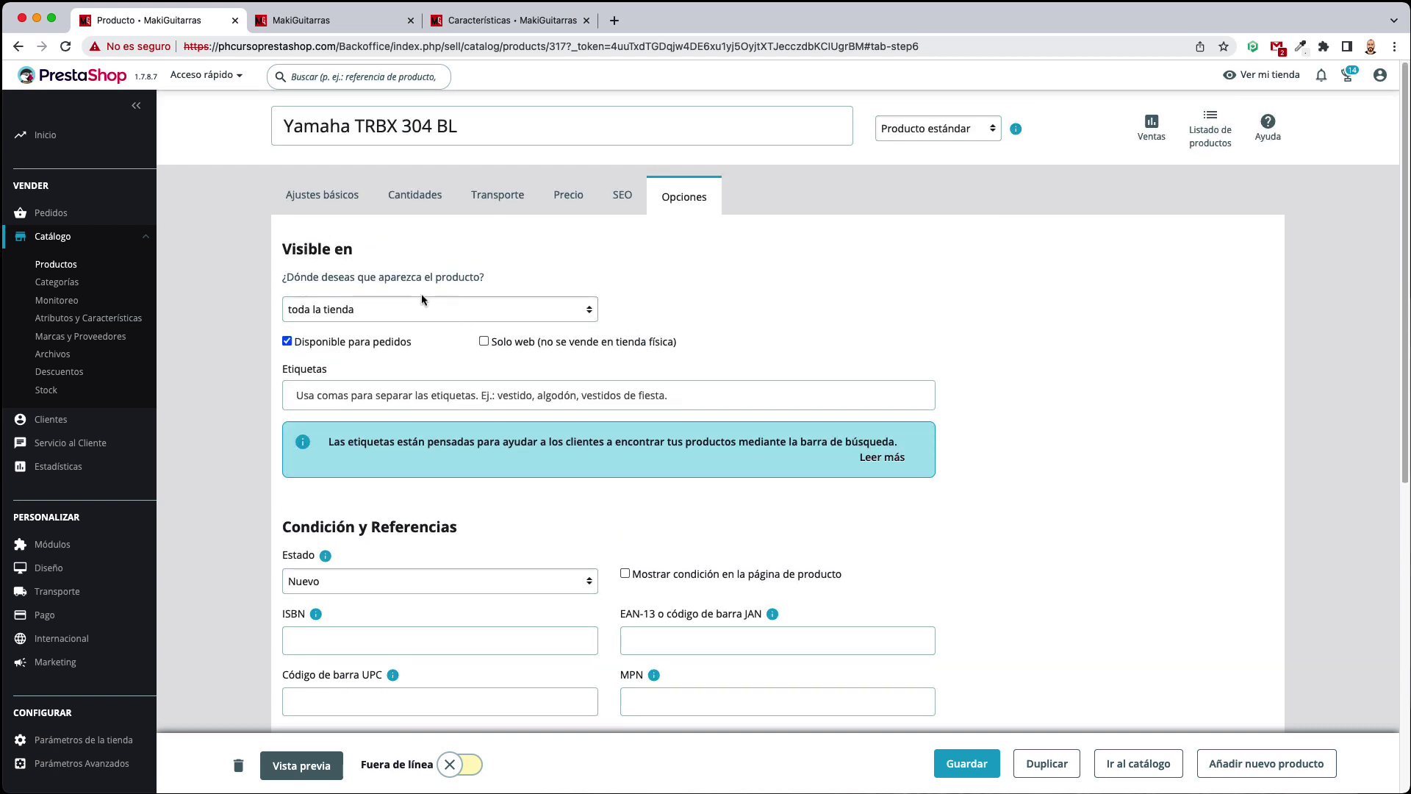
# Examine the choices for where the product appears in the store and the web-only sale setting, keeping "toda la tienda"
pyautogui.moveTo(287, 247); pyautogui.dragTo(336, 248)
pyautogui.click(368, 254)
pyautogui.click(469, 315)
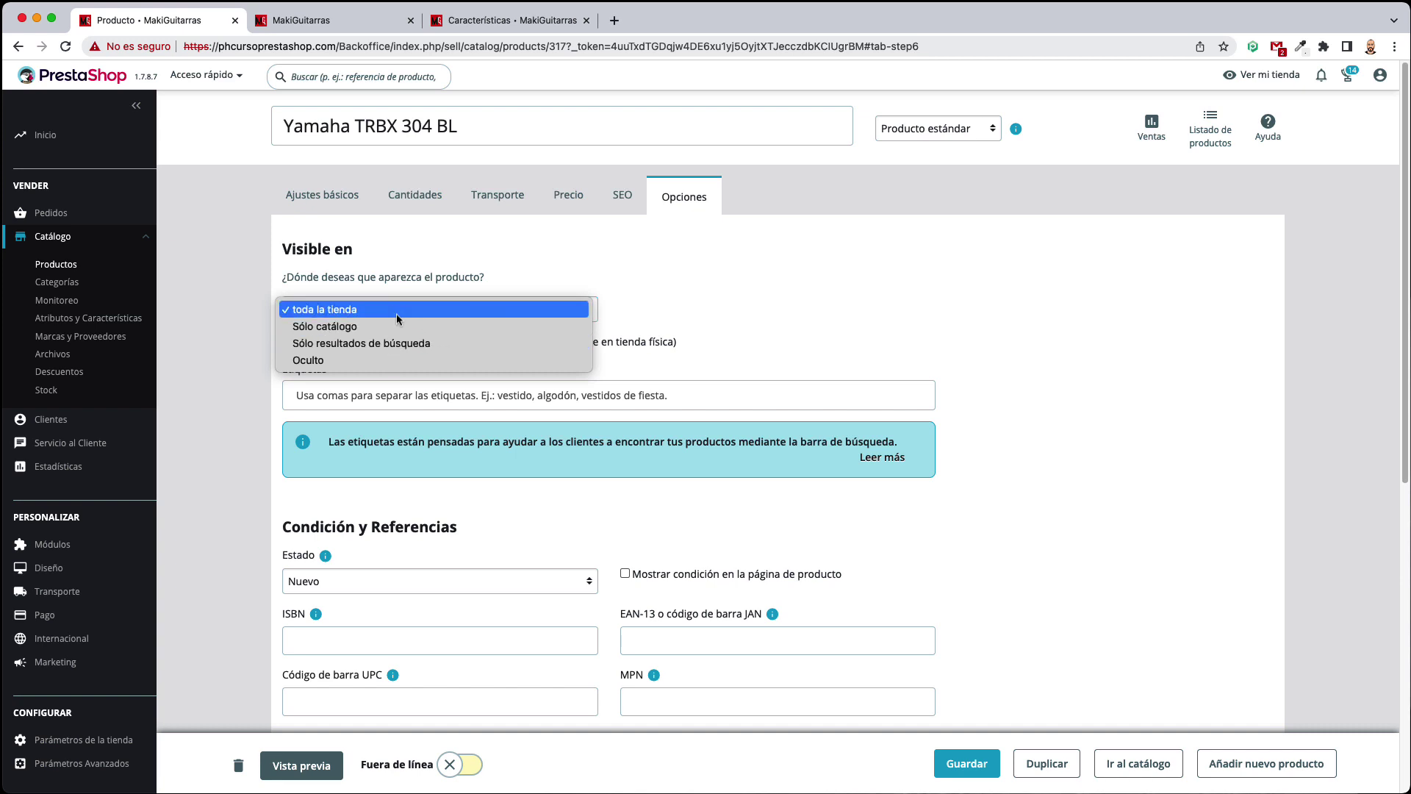
pyautogui.click(1059, 295)
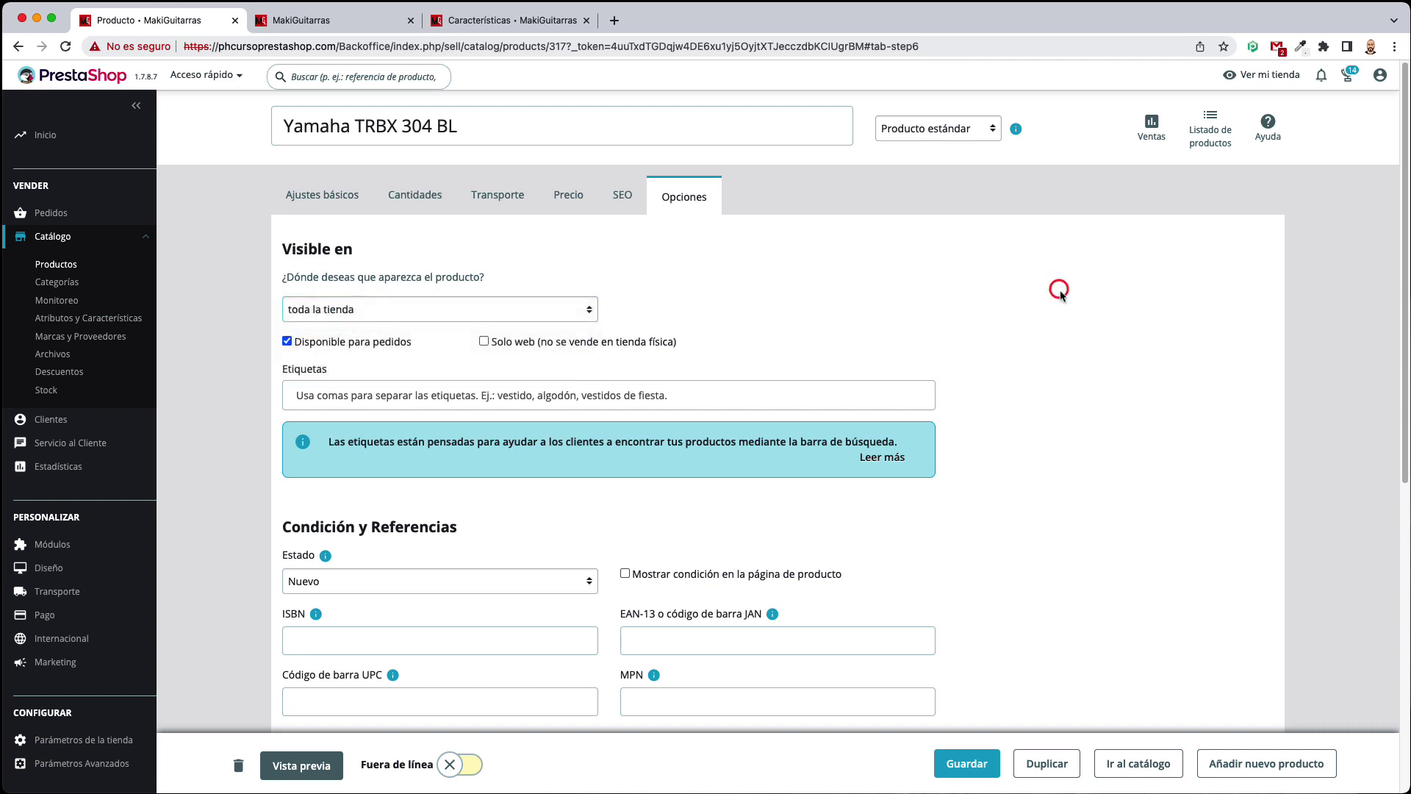
pyautogui.click(521, 306)
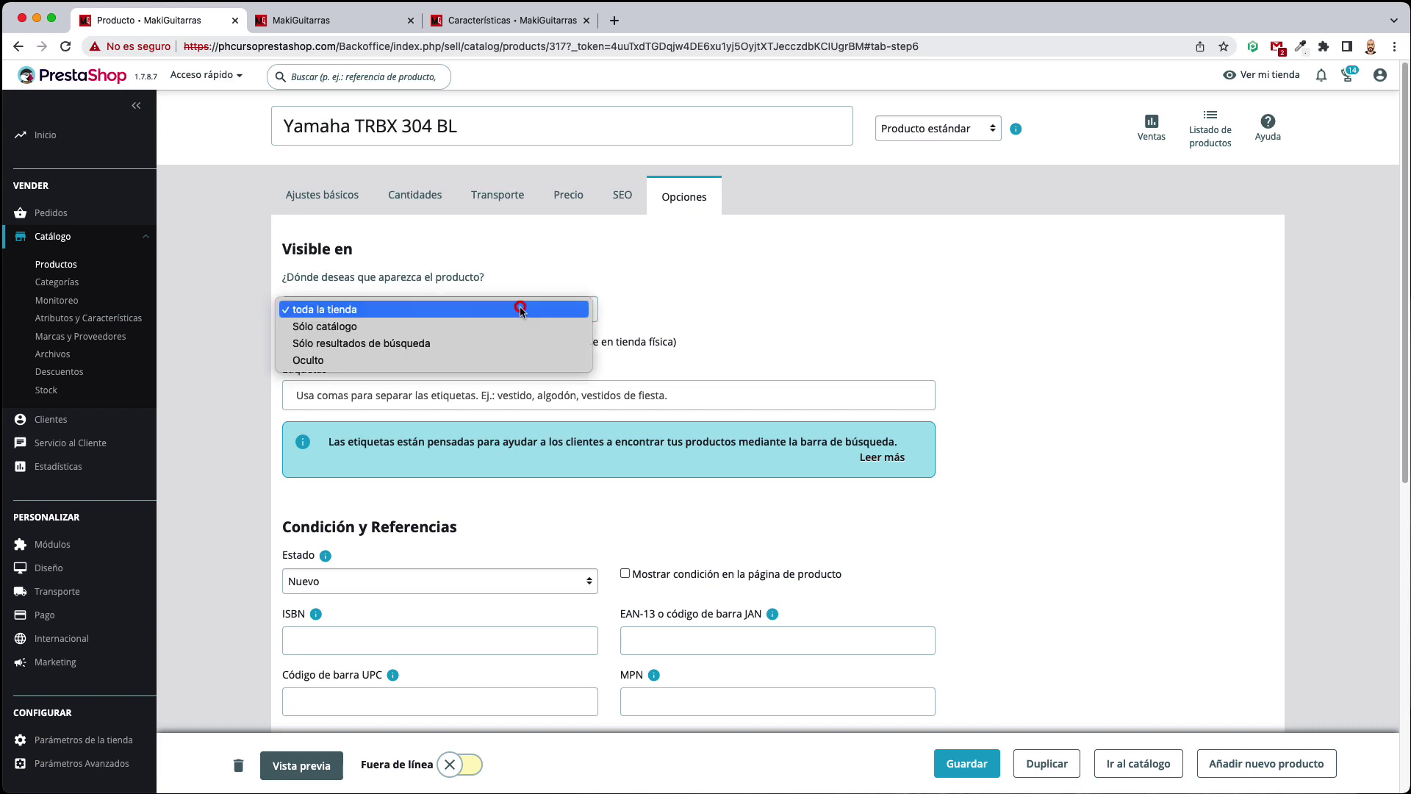
pyautogui.click(1034, 299)
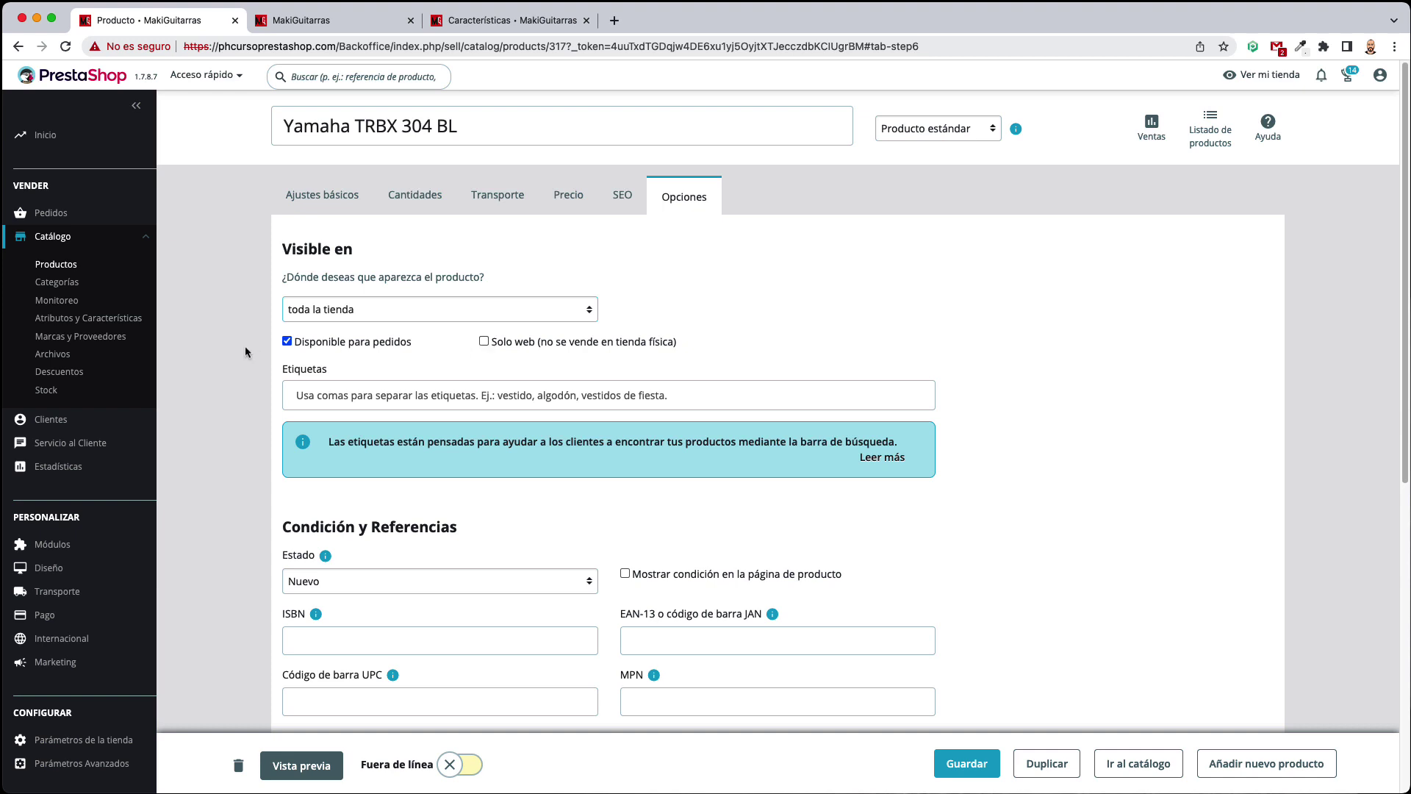
pyautogui.click(513, 342)
pyautogui.click(484, 342)
pyautogui.scroll(-1, 1123, 391)
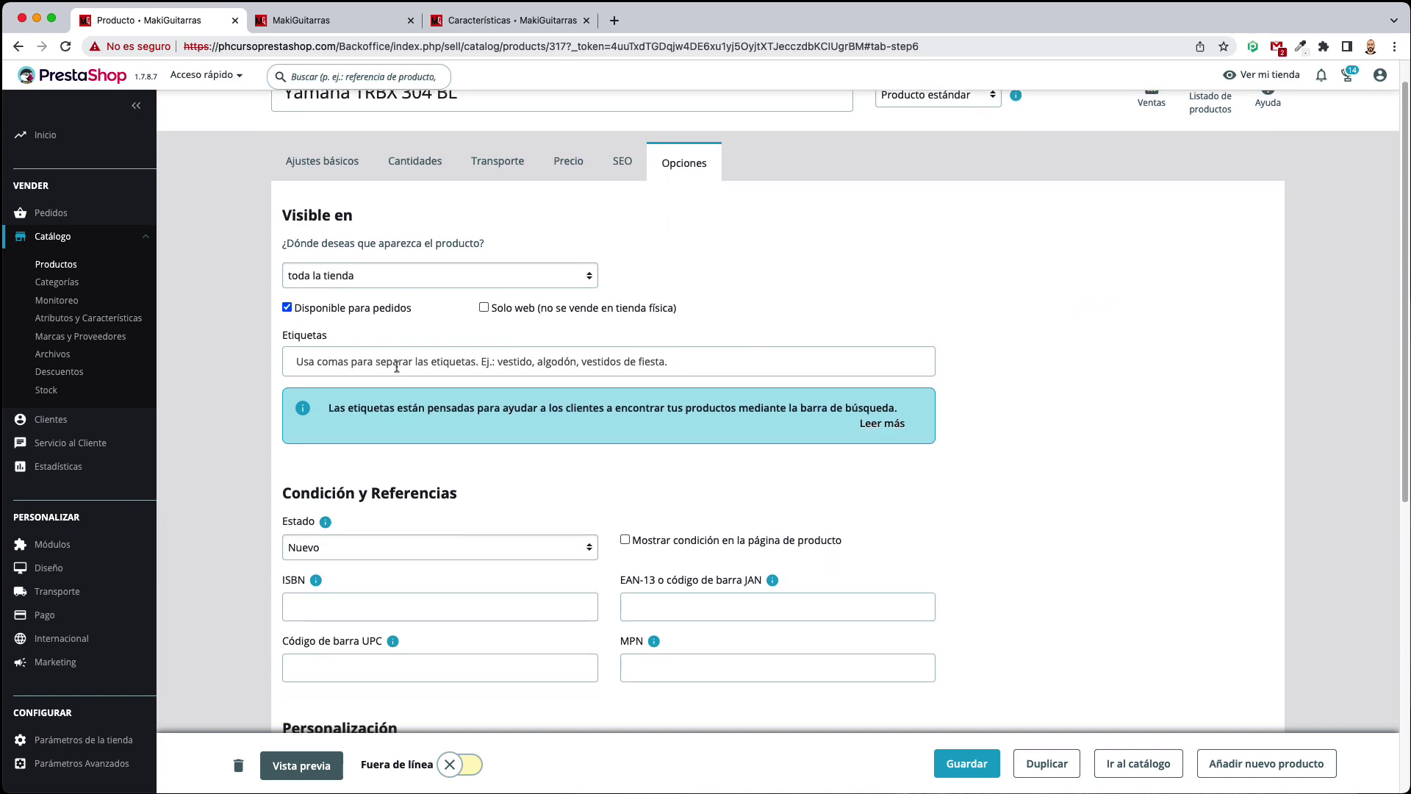
# Examine the product condition choices and the setting that shows the condition on the product page, keeping "Nuevo"
pyautogui.scroll(-3, 1078, 443)
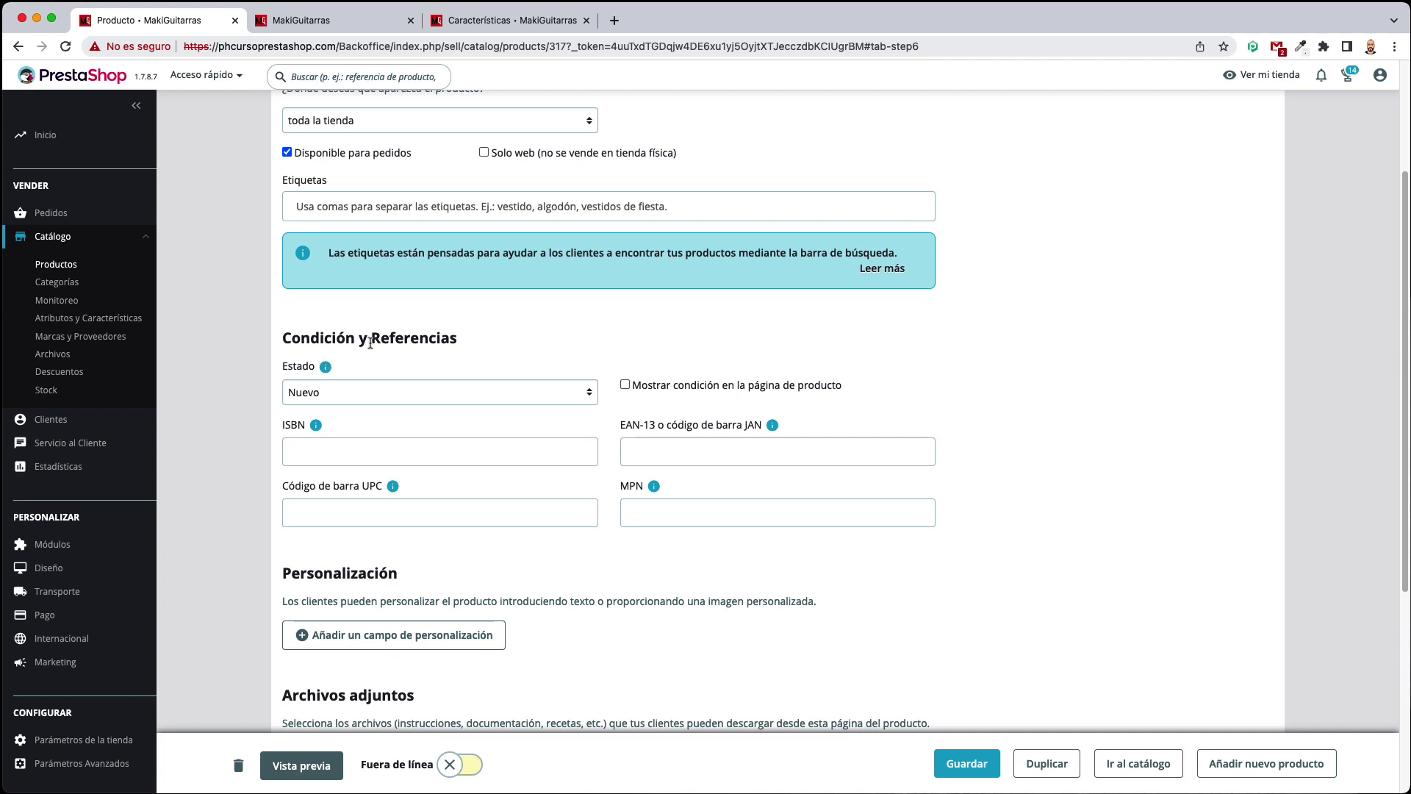
pyautogui.click(491, 397)
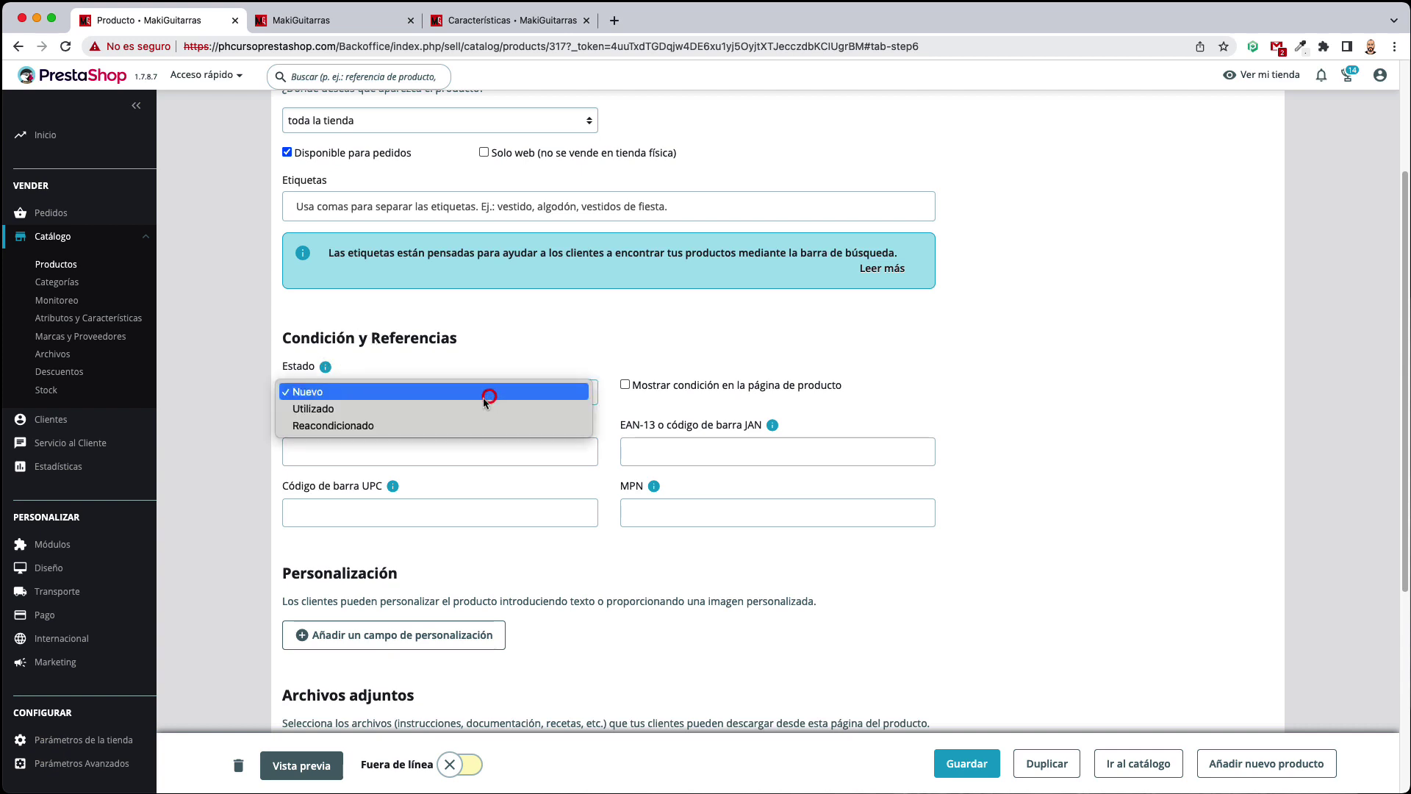
pyautogui.click(572, 346)
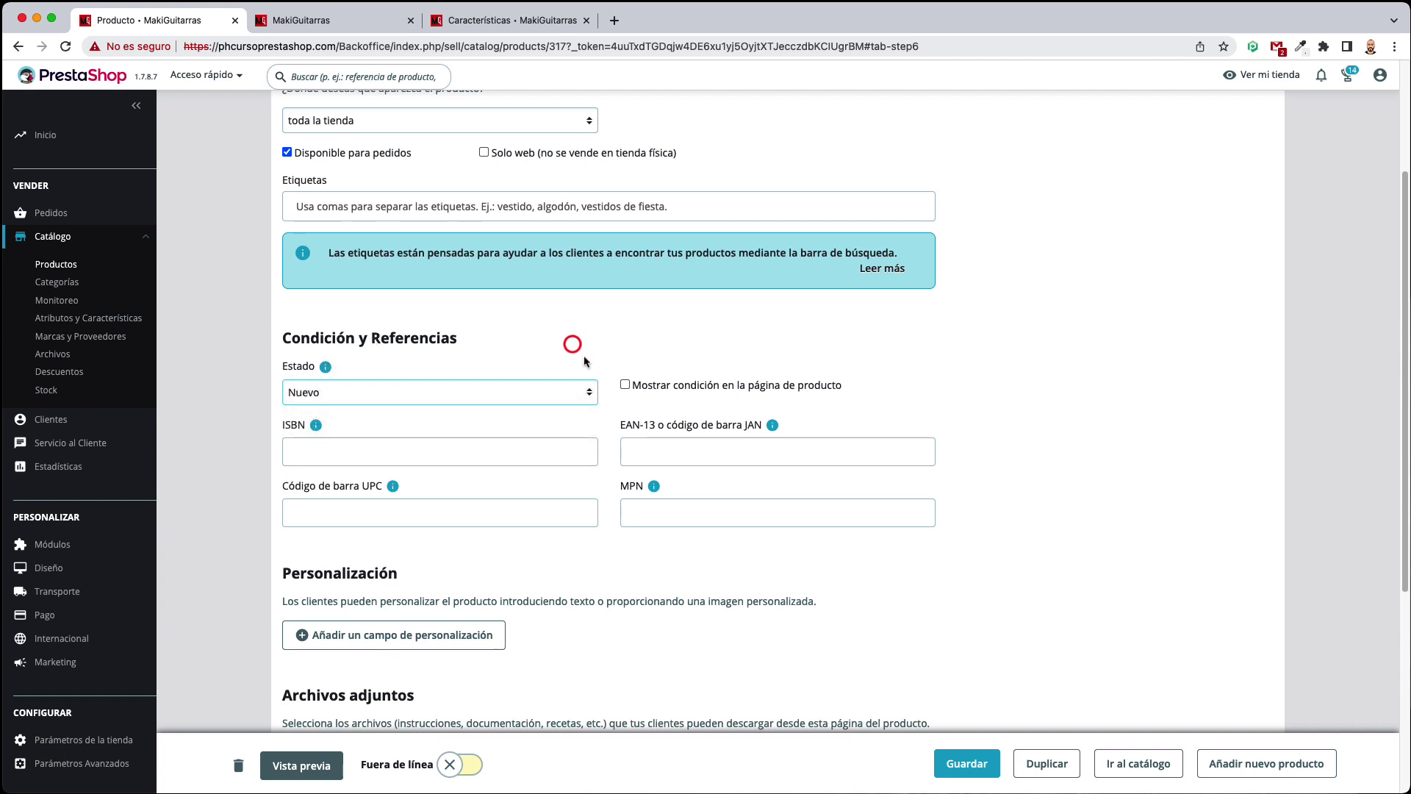
pyautogui.click(672, 386)
pyautogui.click(674, 388)
pyautogui.click(1098, 403)
# Examine the ISBN, EAN-13, UPC and MPN reference fields of the product
pyautogui.click(424, 443)
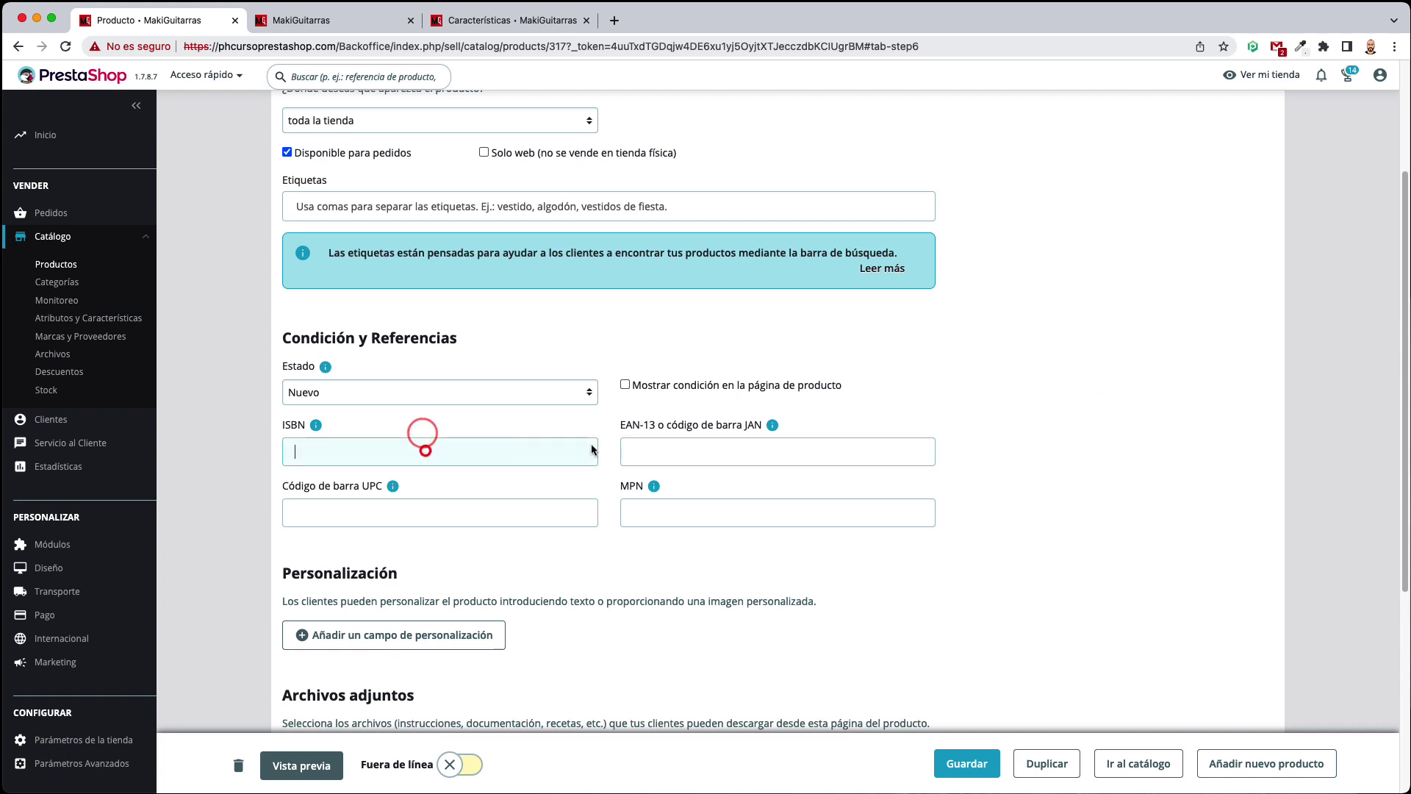
pyautogui.press('Tab')
pyautogui.click(662, 451)
pyautogui.click(638, 516)
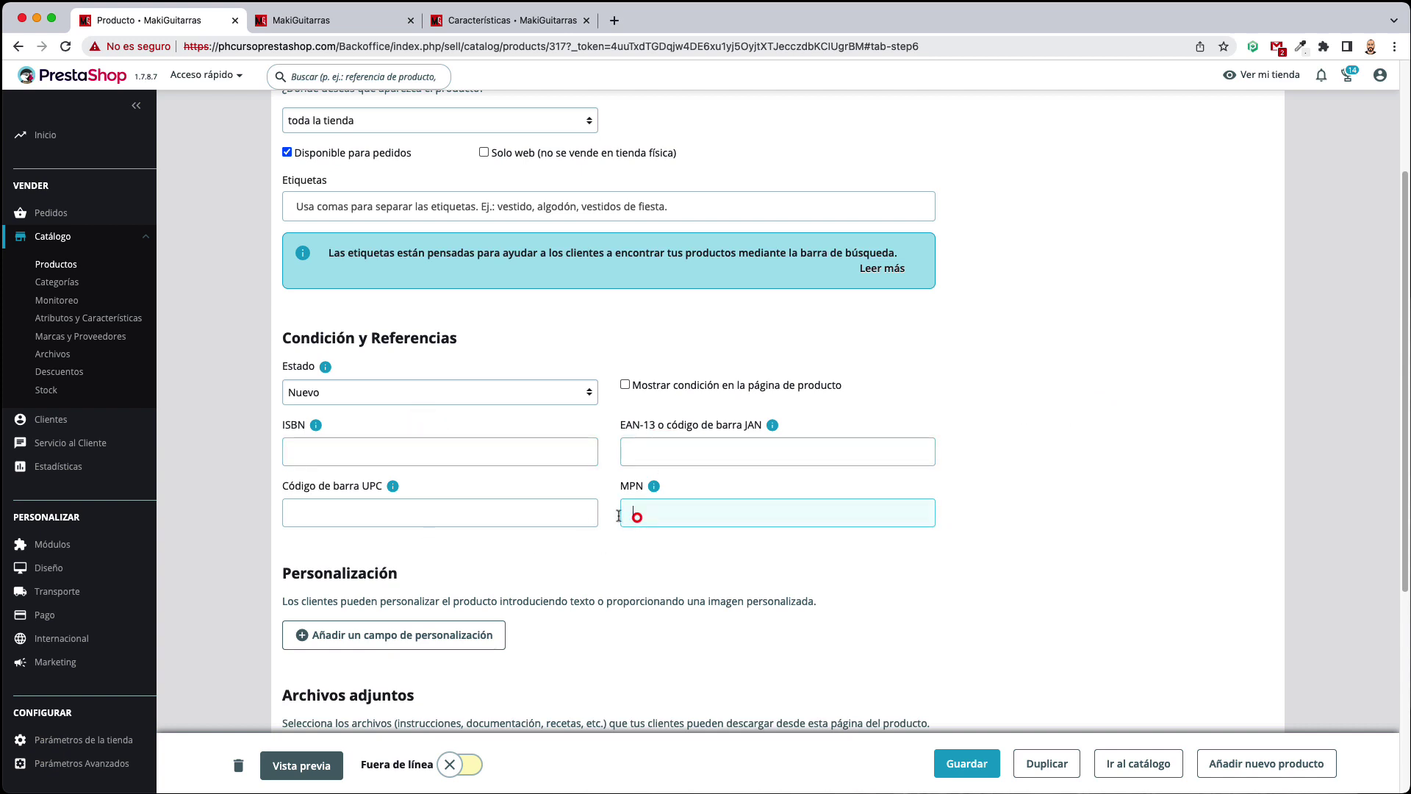
pyautogui.click(527, 514)
pyautogui.click(771, 519)
pyautogui.click(759, 451)
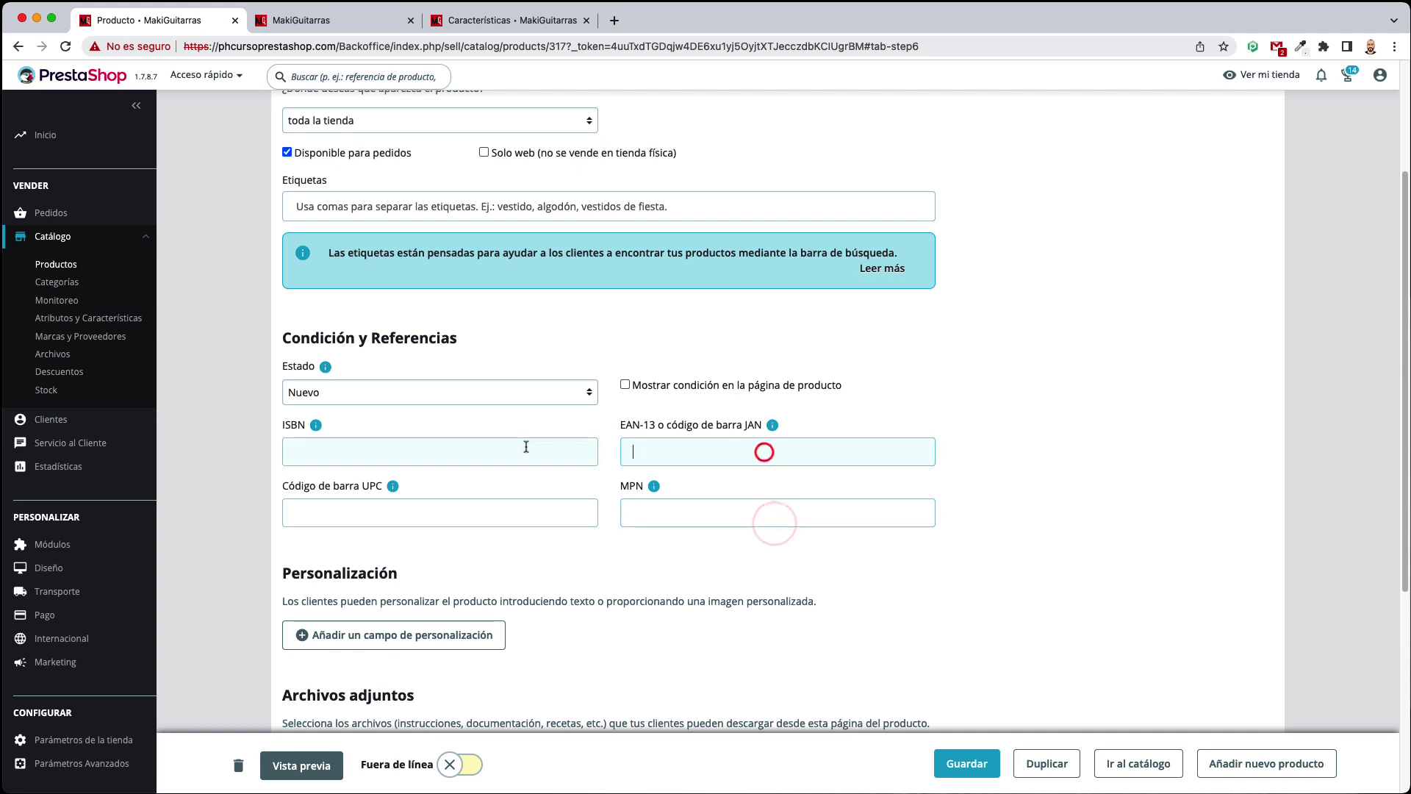
pyautogui.click(494, 450)
pyautogui.click(476, 514)
pyautogui.click(1194, 445)
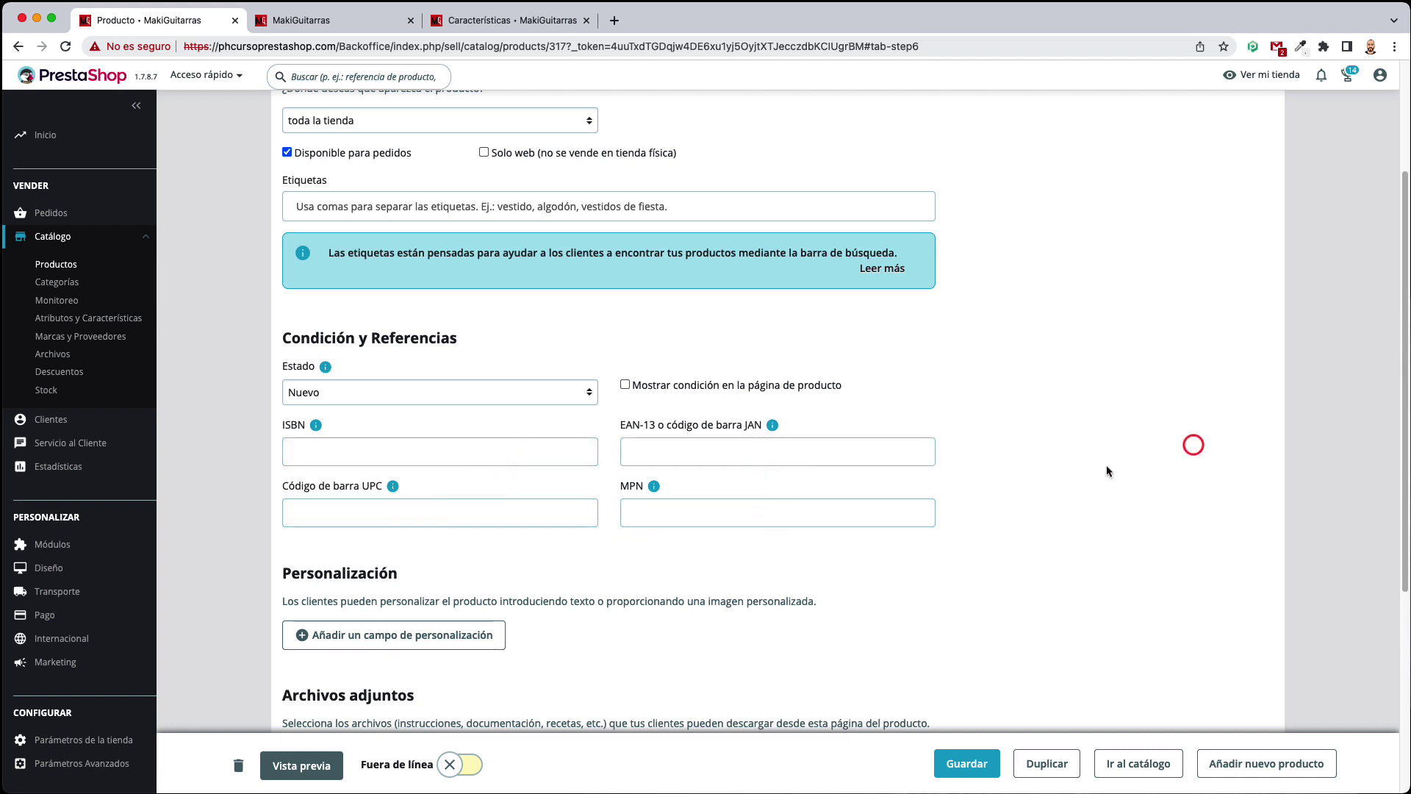
pyautogui.click(671, 445)
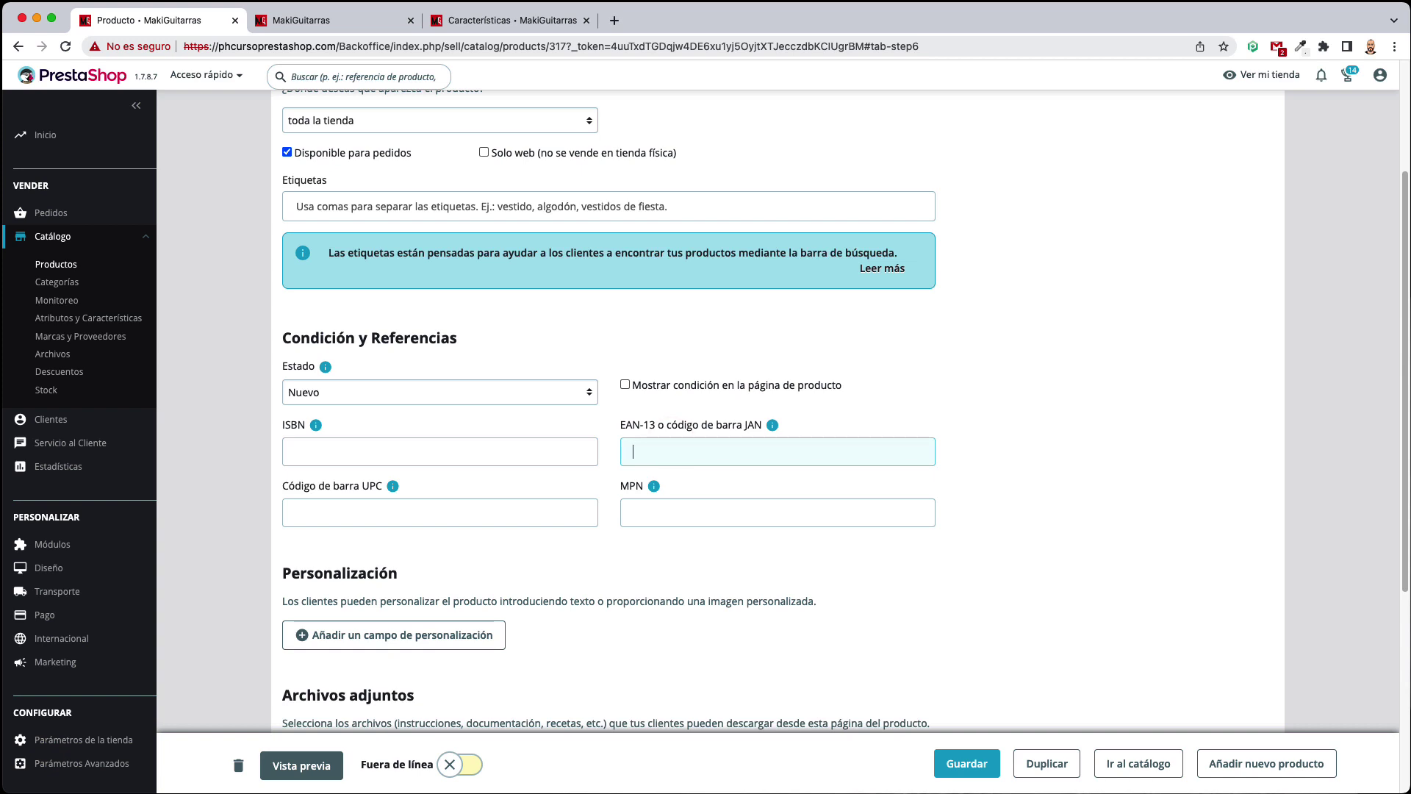
pyautogui.press('super+Tab')
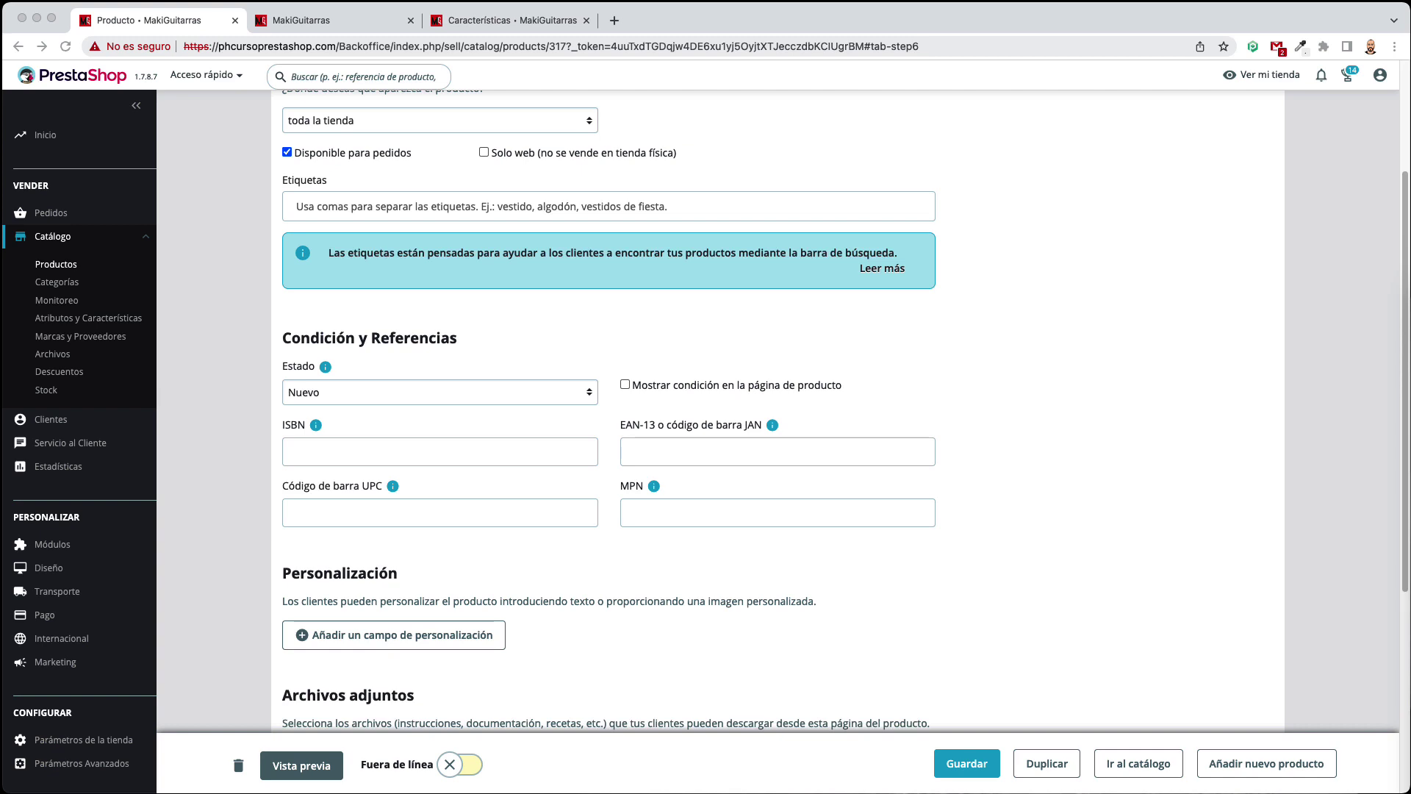
pyautogui.click(1228, 495)
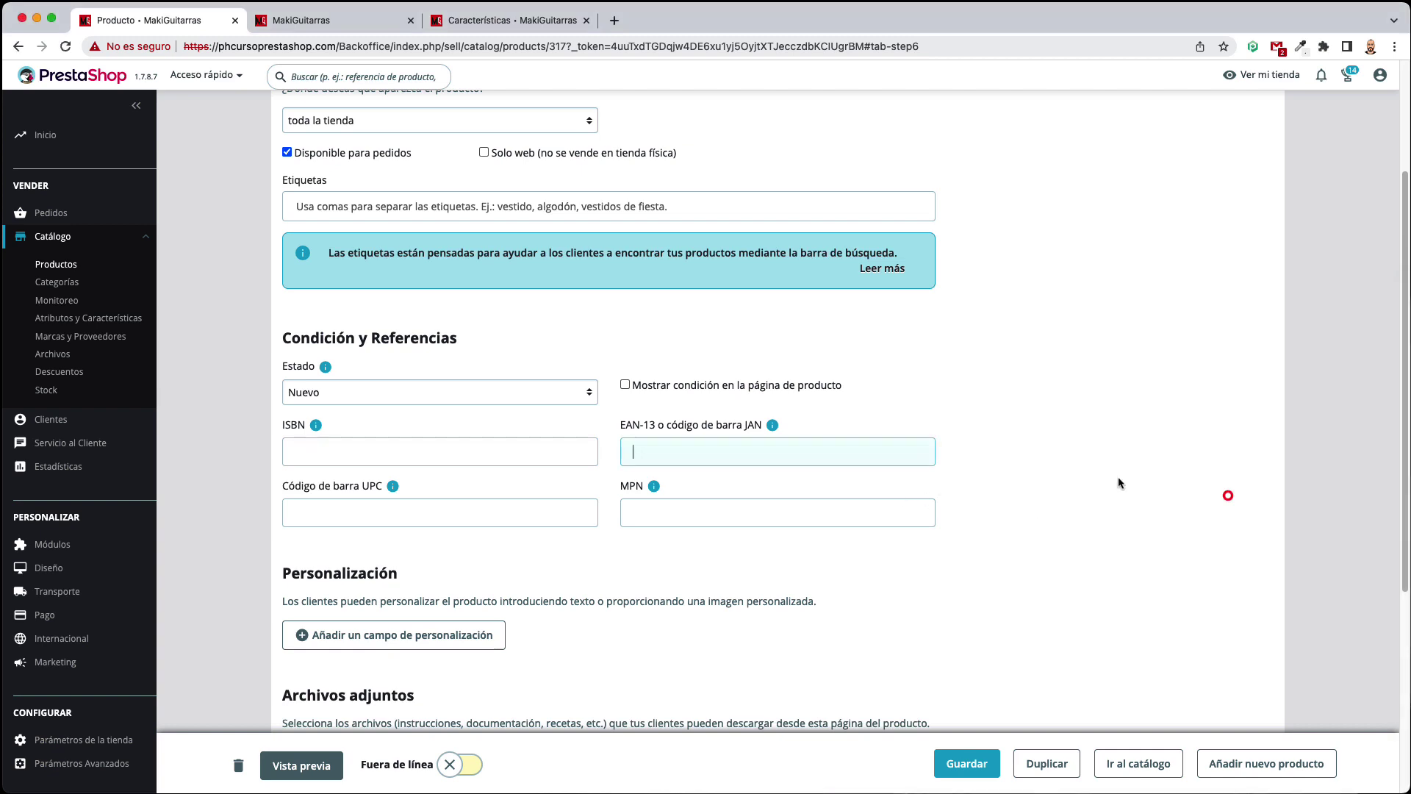
pyautogui.click(666, 455)
pyautogui.press('super+v')
pyautogui.scroll(3, 1048, 432)
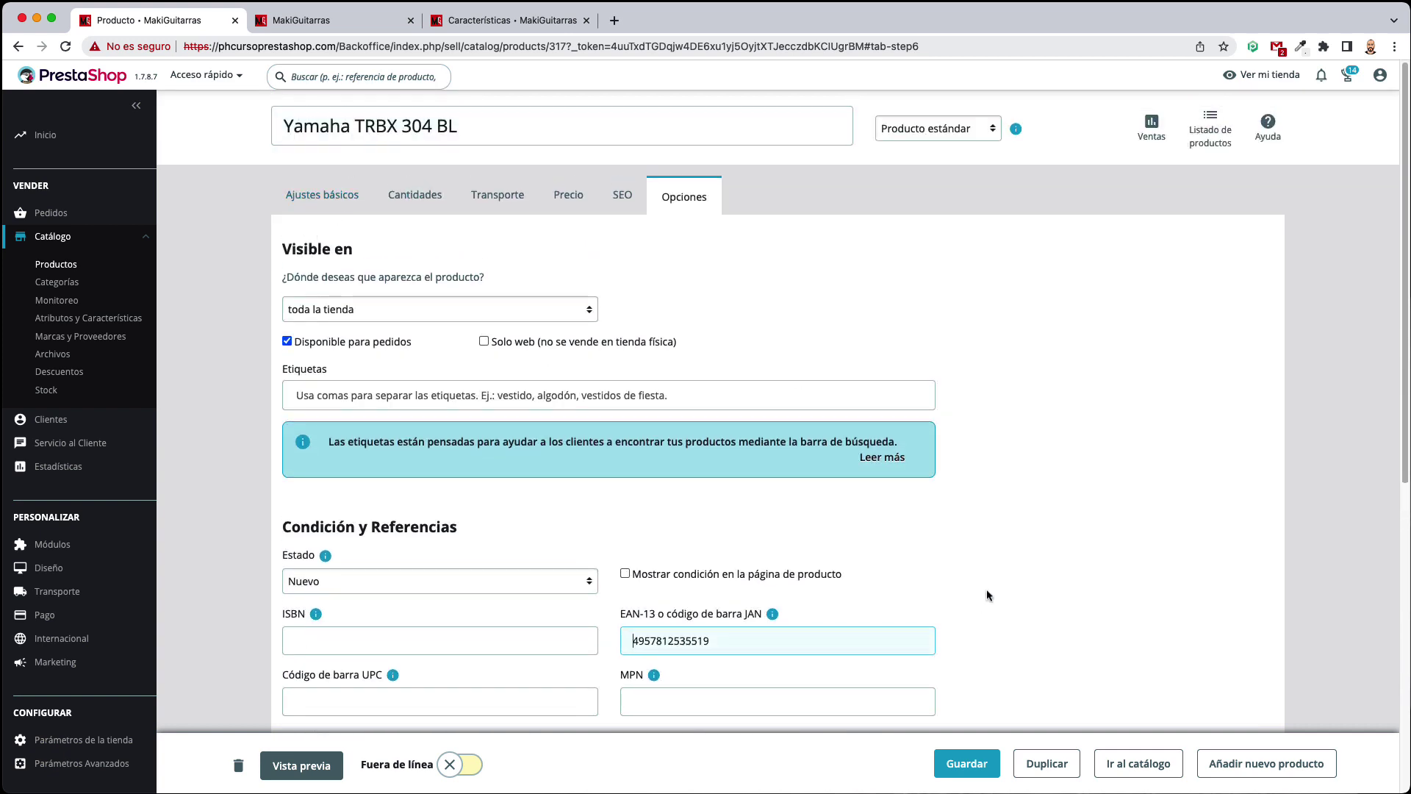
pyautogui.scroll(-3, 1029, 453)
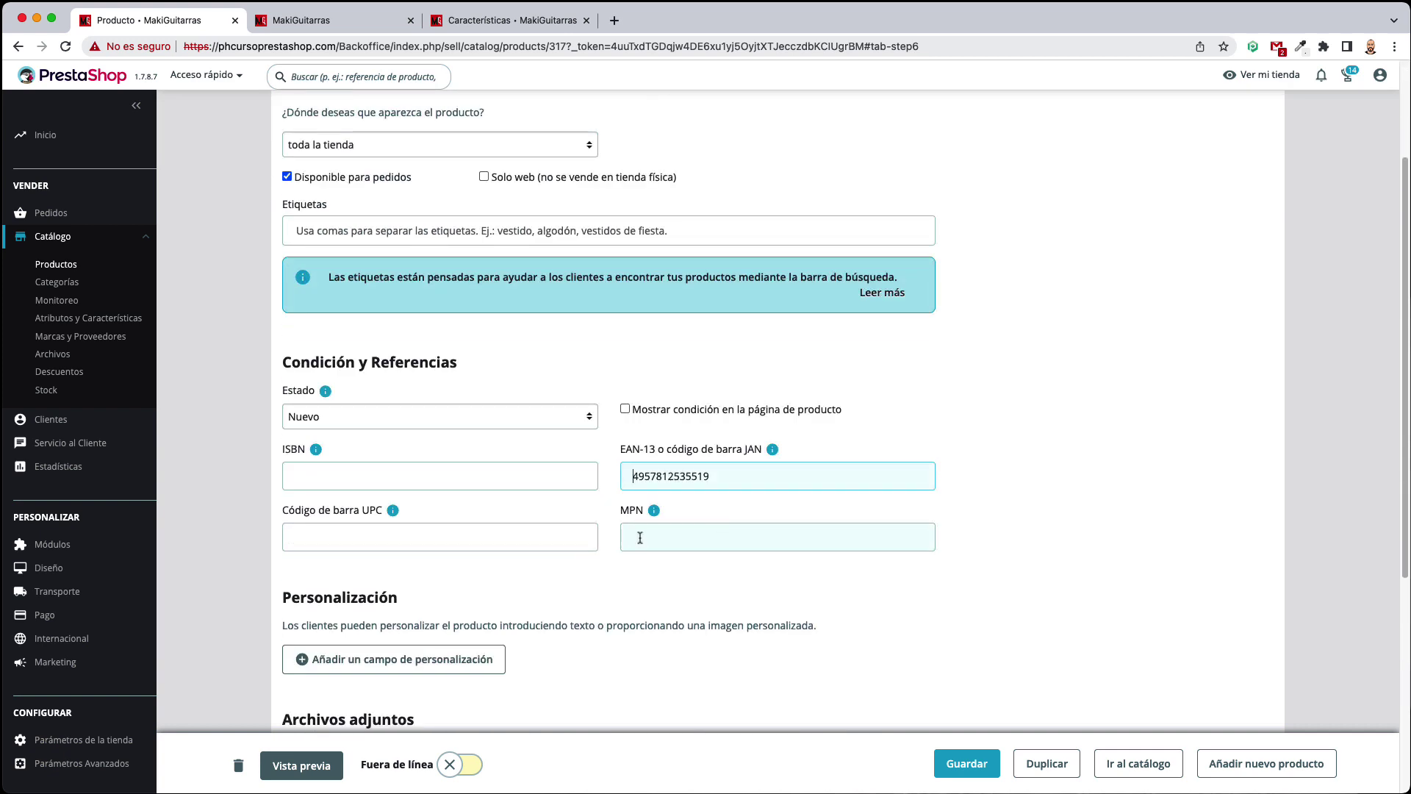
pyautogui.click(960, 764)
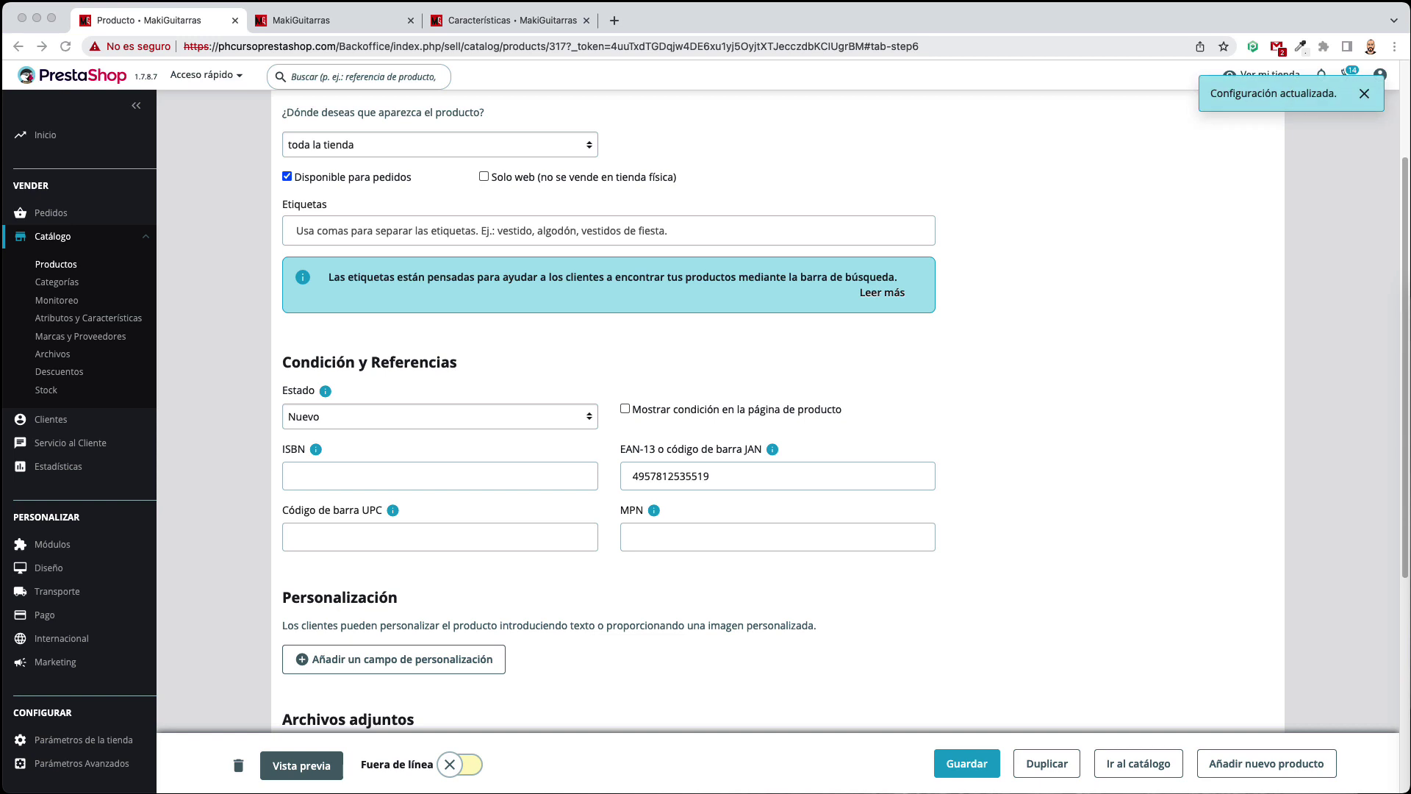
# Examine the EAN-13 and ISBN reference fields to compare what each code is for
pyautogui.click(1061, 505)
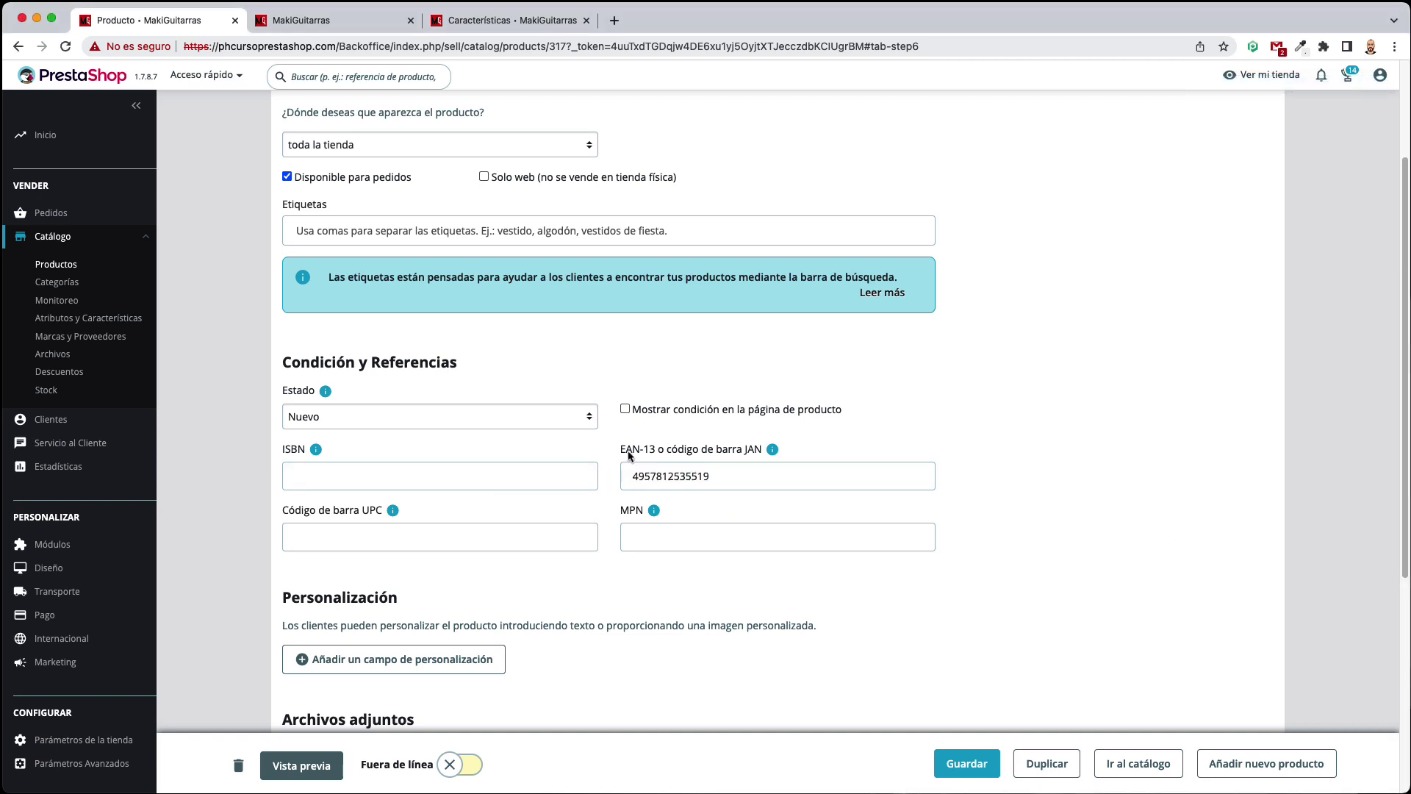
pyautogui.moveTo(625, 449); pyautogui.dragTo(640, 449)
pyautogui.click(1002, 444)
pyautogui.click(411, 462)
pyautogui.click(284, 446)
pyautogui.click(377, 448)
pyautogui.click(386, 469)
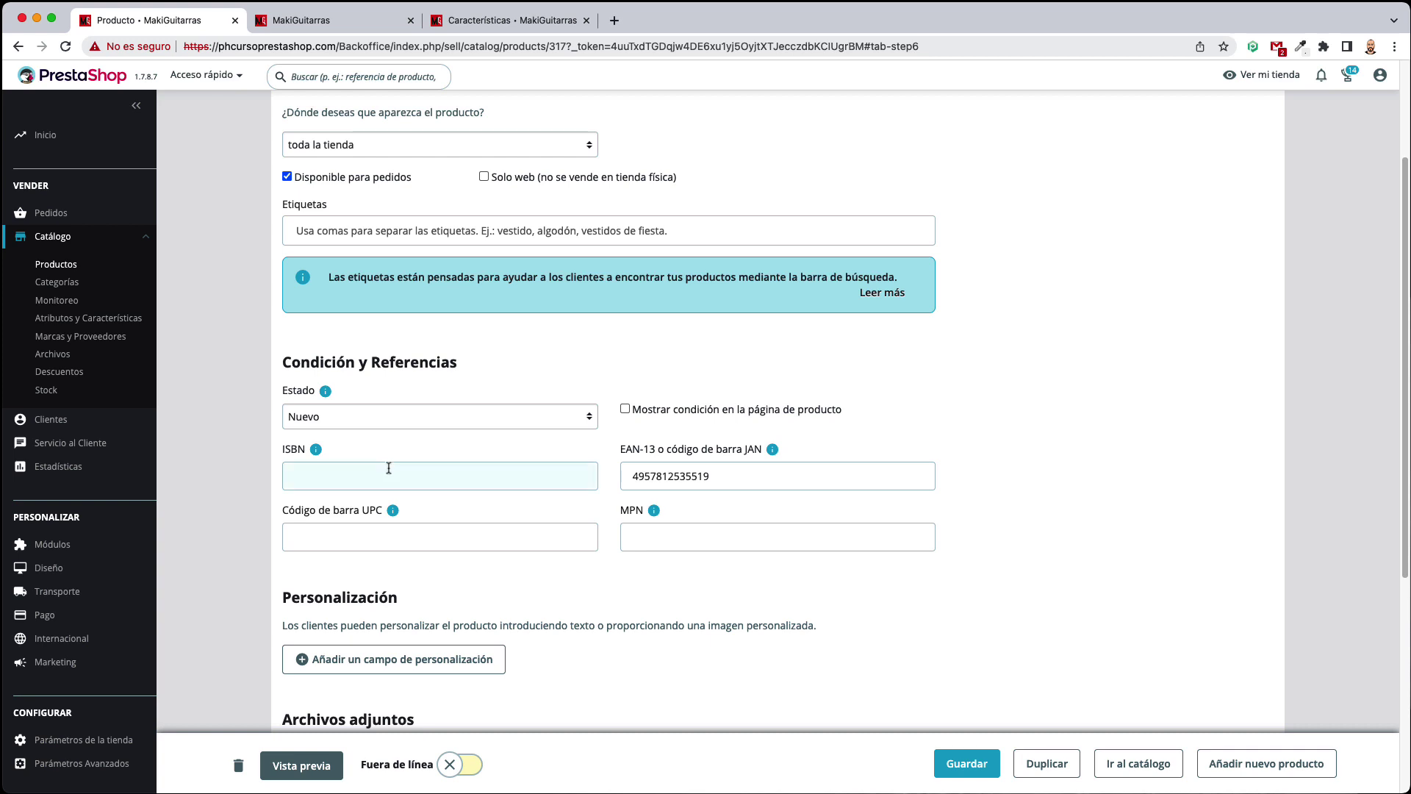
pyautogui.click(1105, 475)
# Read the help texts explaining the UPC barcode and MPN reference fields
pyautogui.click(393, 513)
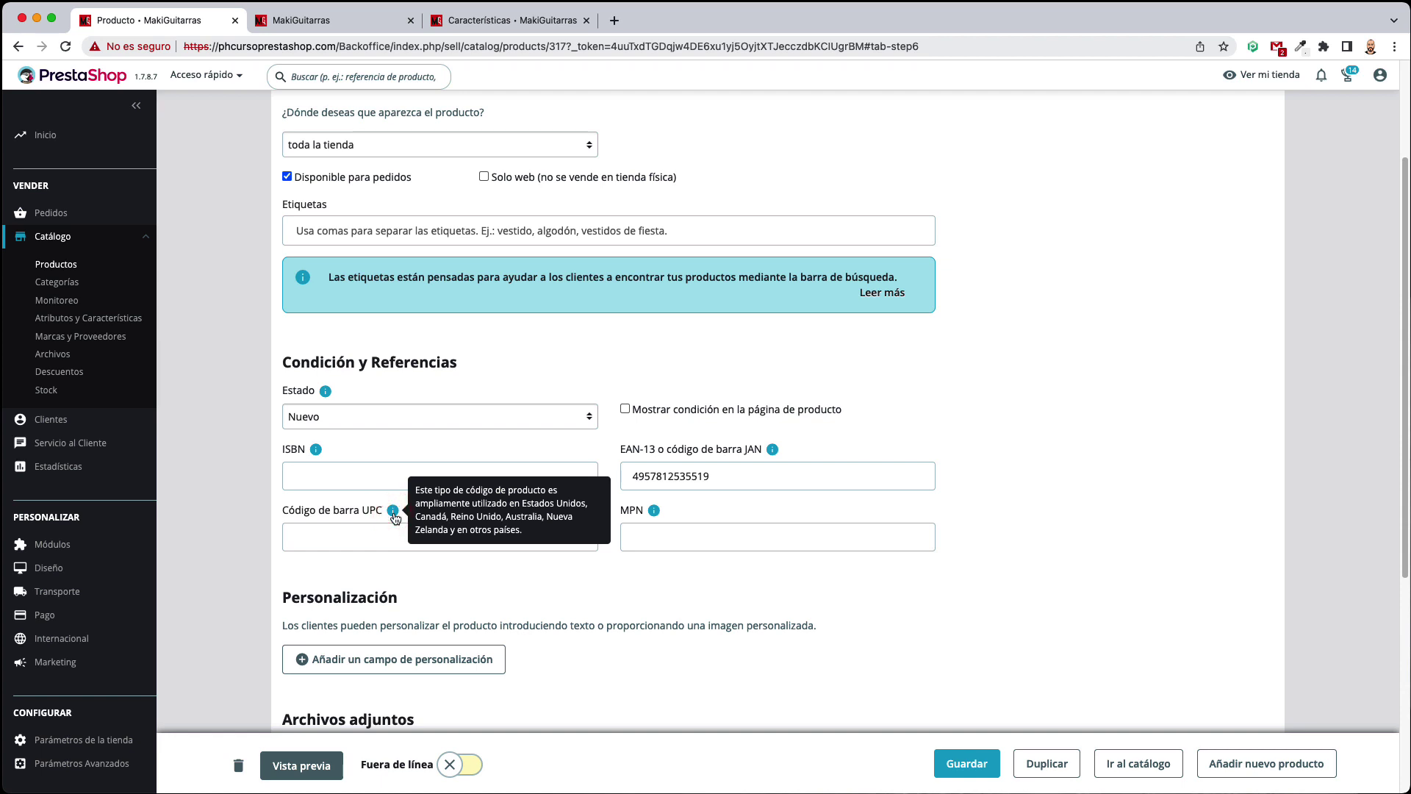
pyautogui.click(393, 513)
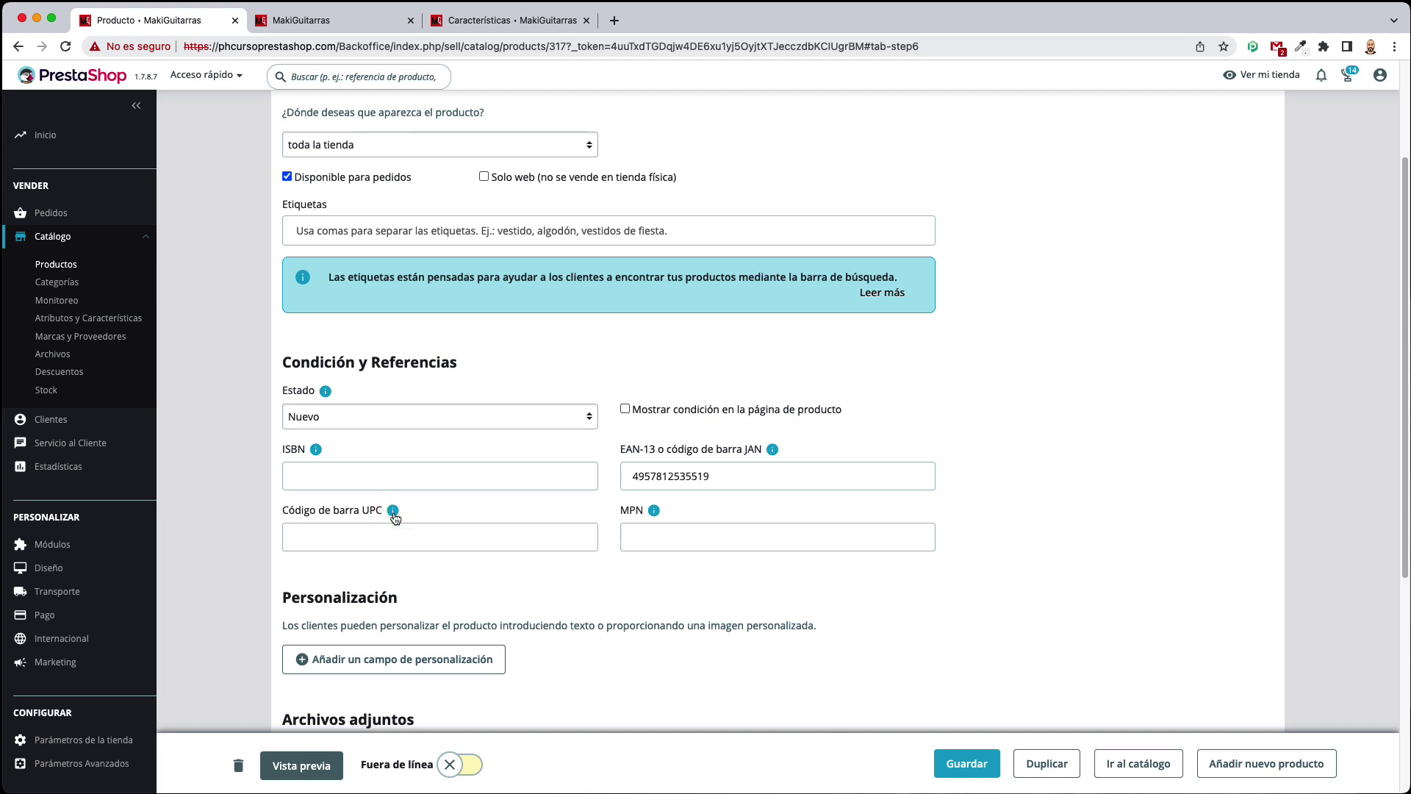
pyautogui.click(423, 530)
pyautogui.click(656, 514)
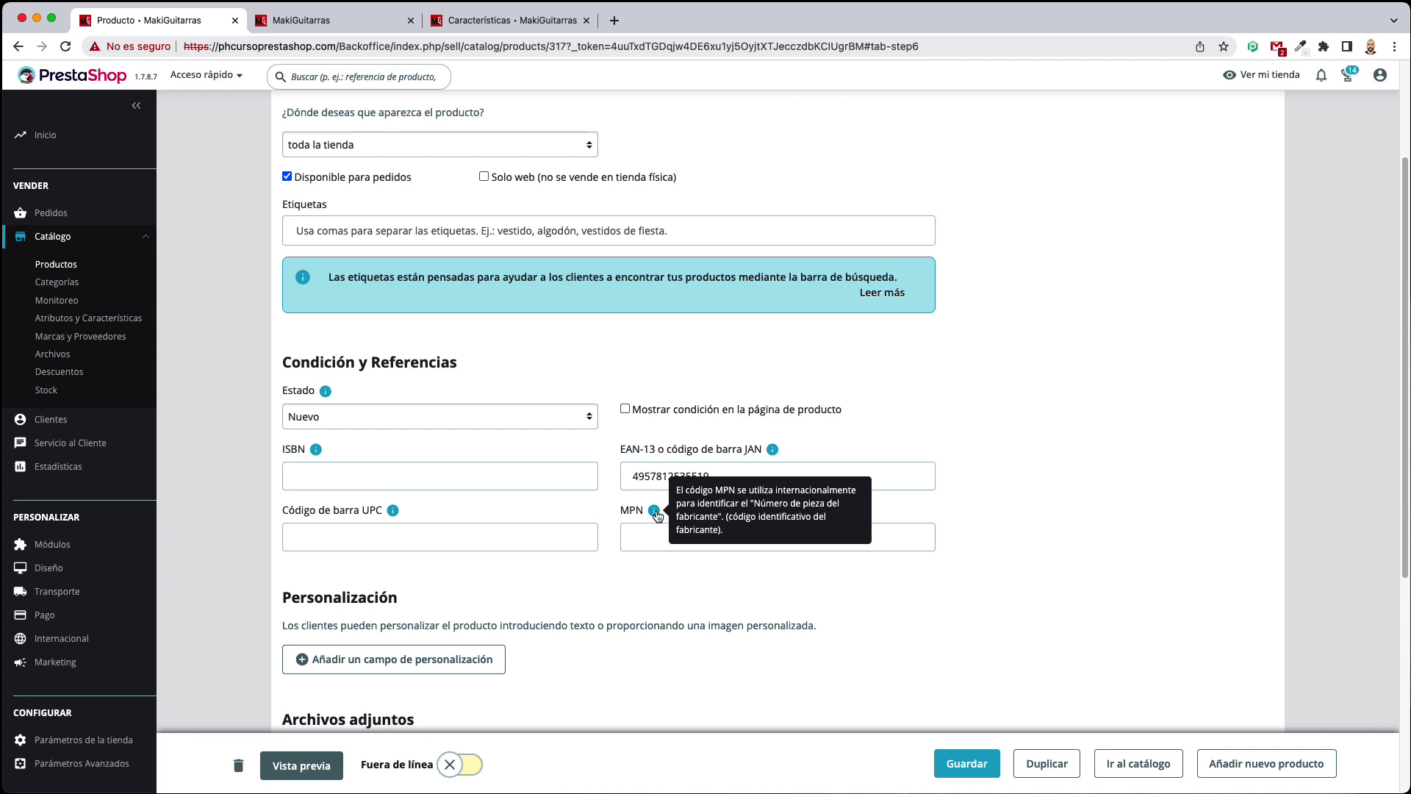
pyautogui.click(1030, 471)
pyautogui.click(650, 541)
pyautogui.click(651, 510)
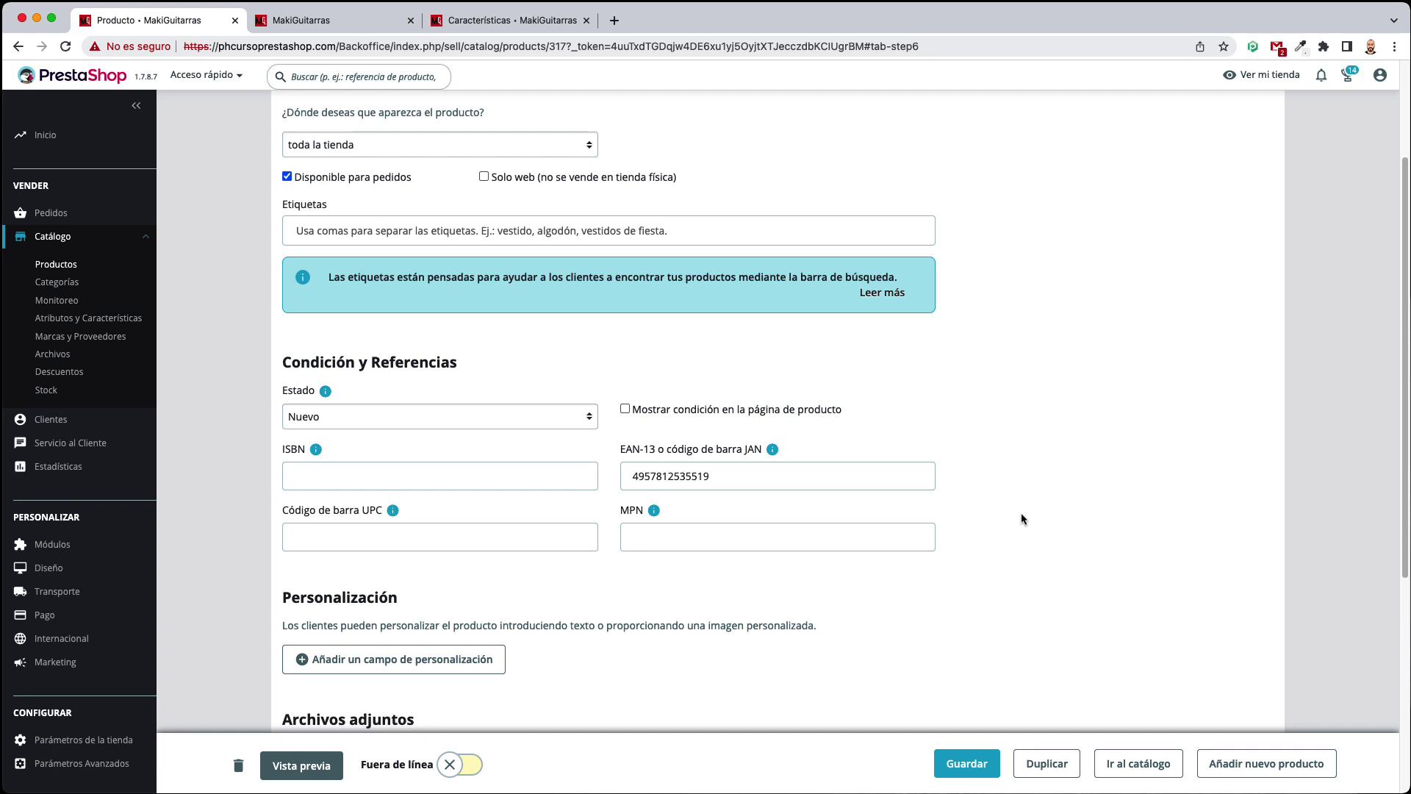
# Examine the product's attached files section and open the form for attaching a new file
pyautogui.scroll(-3, 1082, 479)
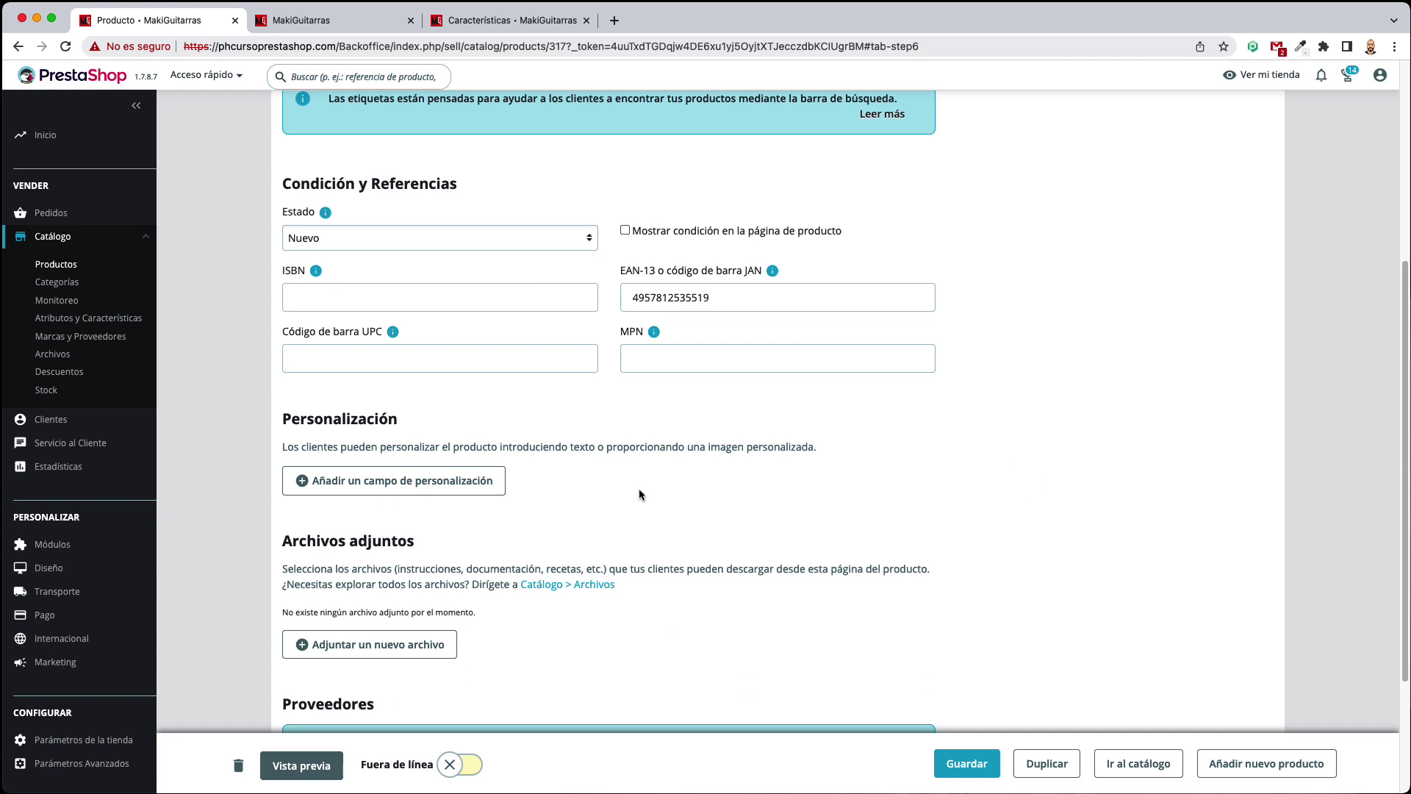
pyautogui.scroll(-2, 962, 482)
pyautogui.moveTo(330, 427); pyautogui.dragTo(395, 423)
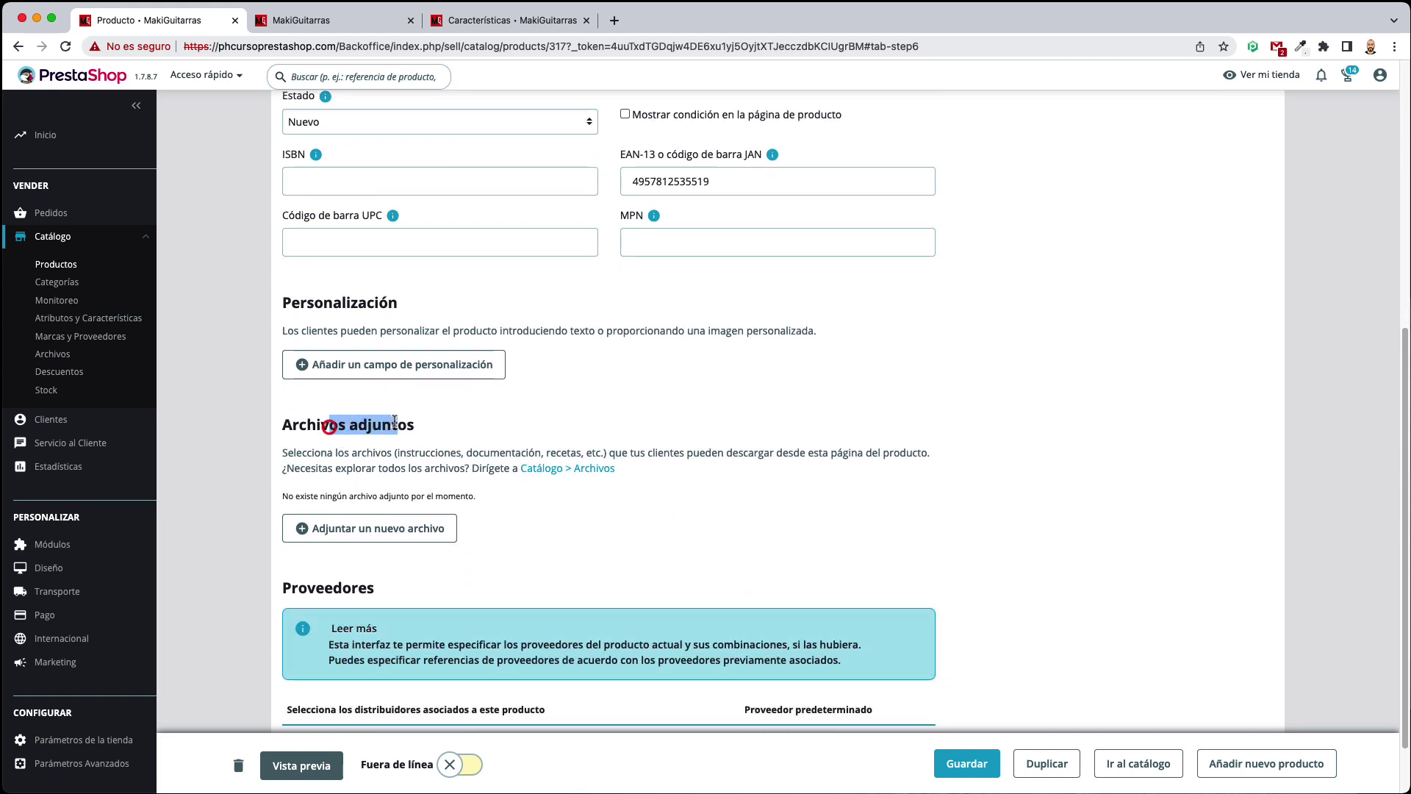
pyautogui.click(546, 513)
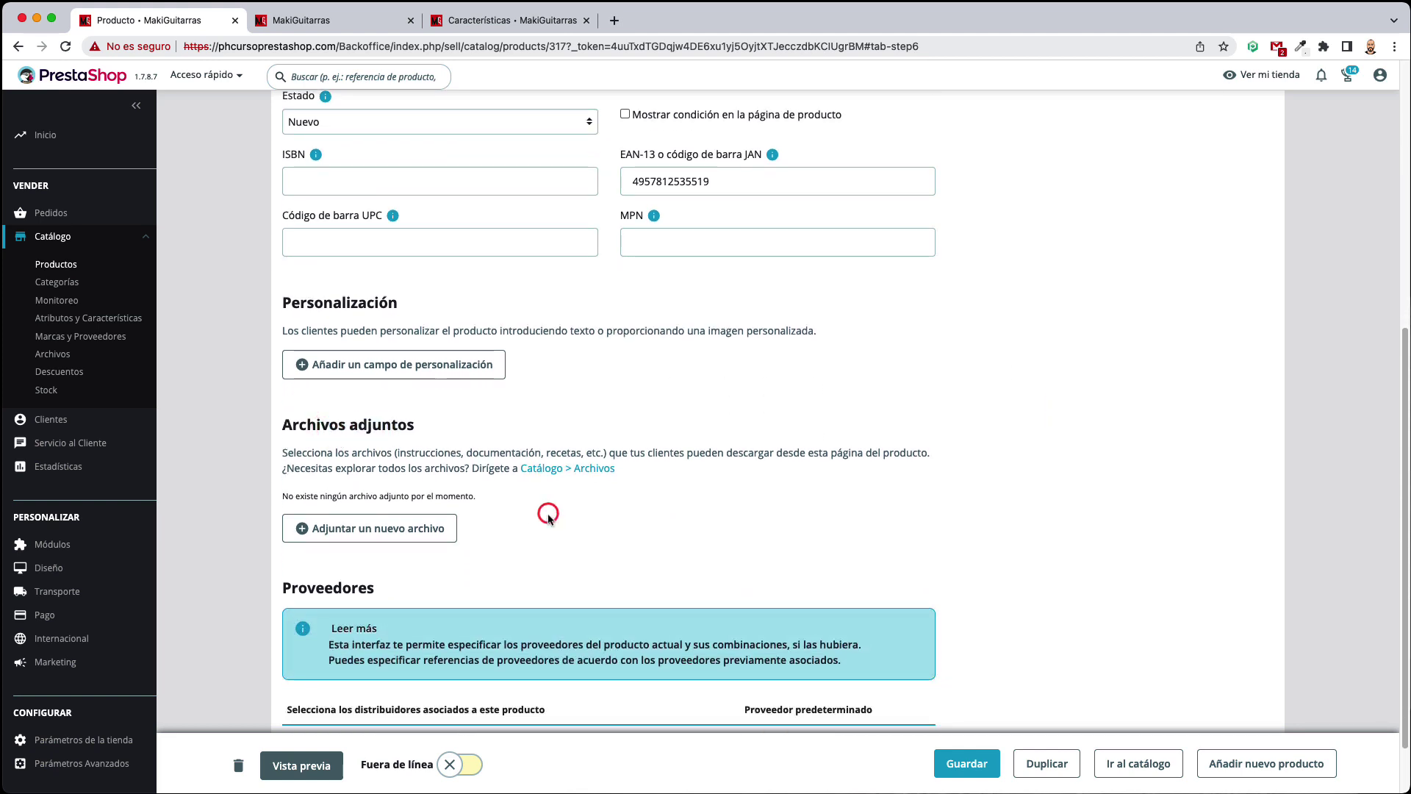
pyautogui.click(318, 529)
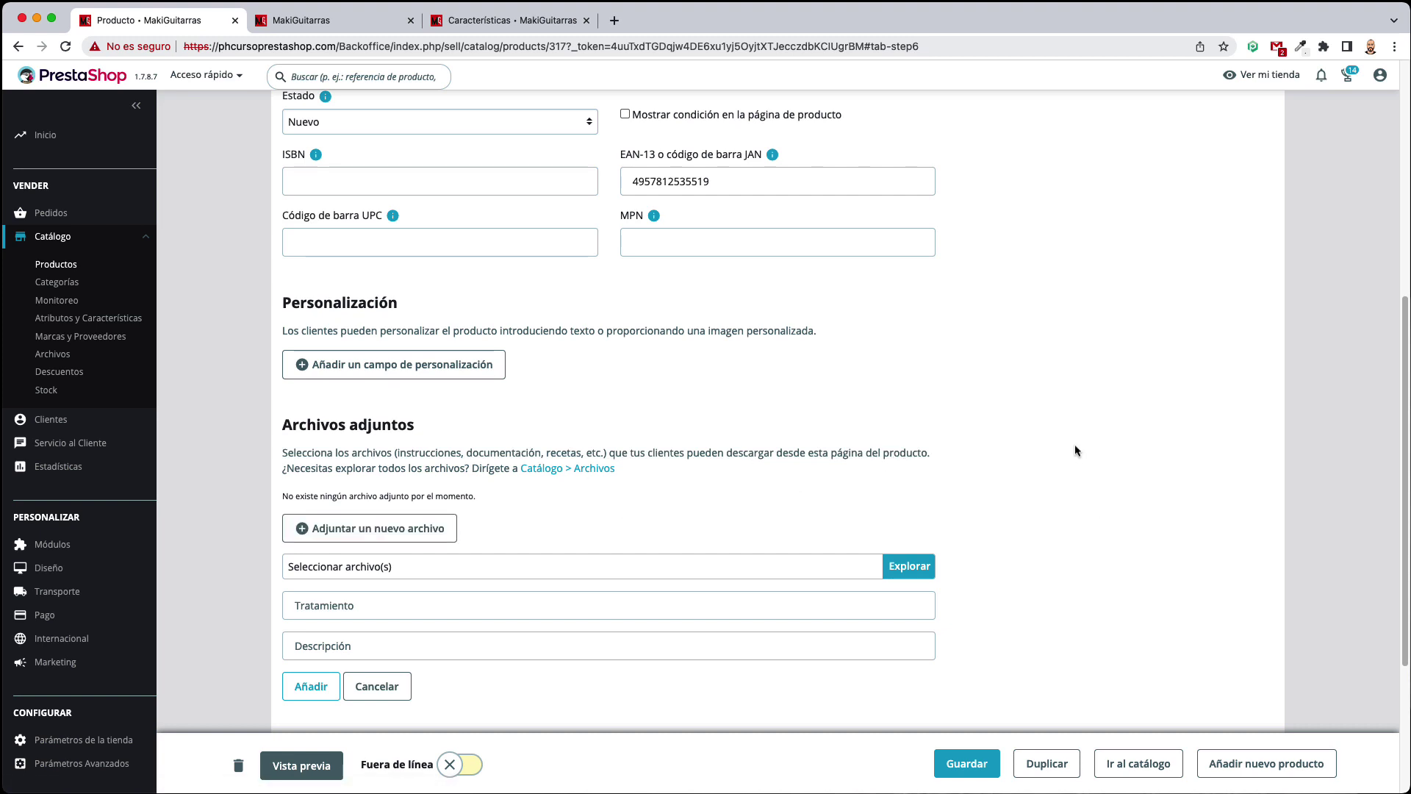
# Add a customization field to the product and examine its type choices, keeping "Texto"
pyautogui.click(458, 367)
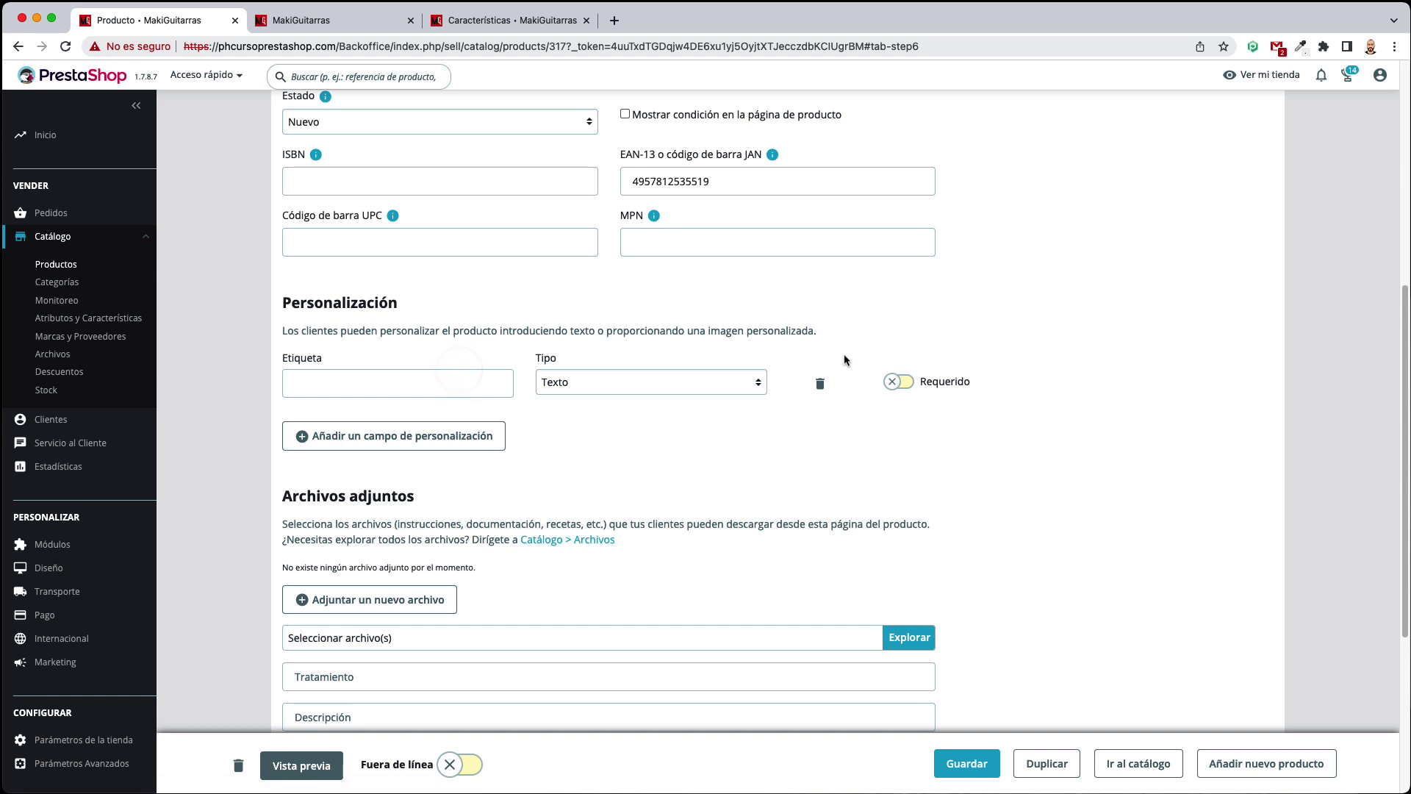
pyautogui.click(385, 383)
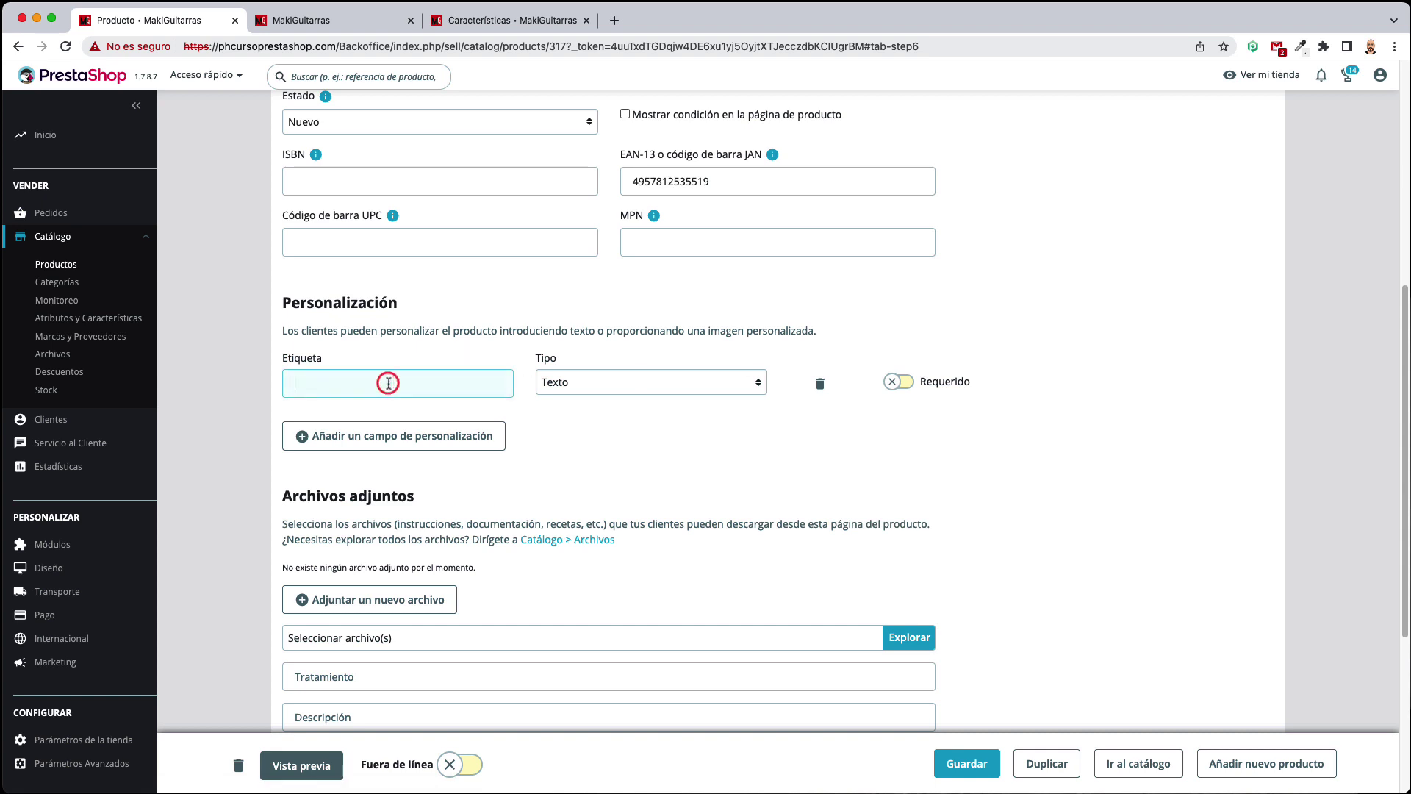
pyautogui.click(639, 390)
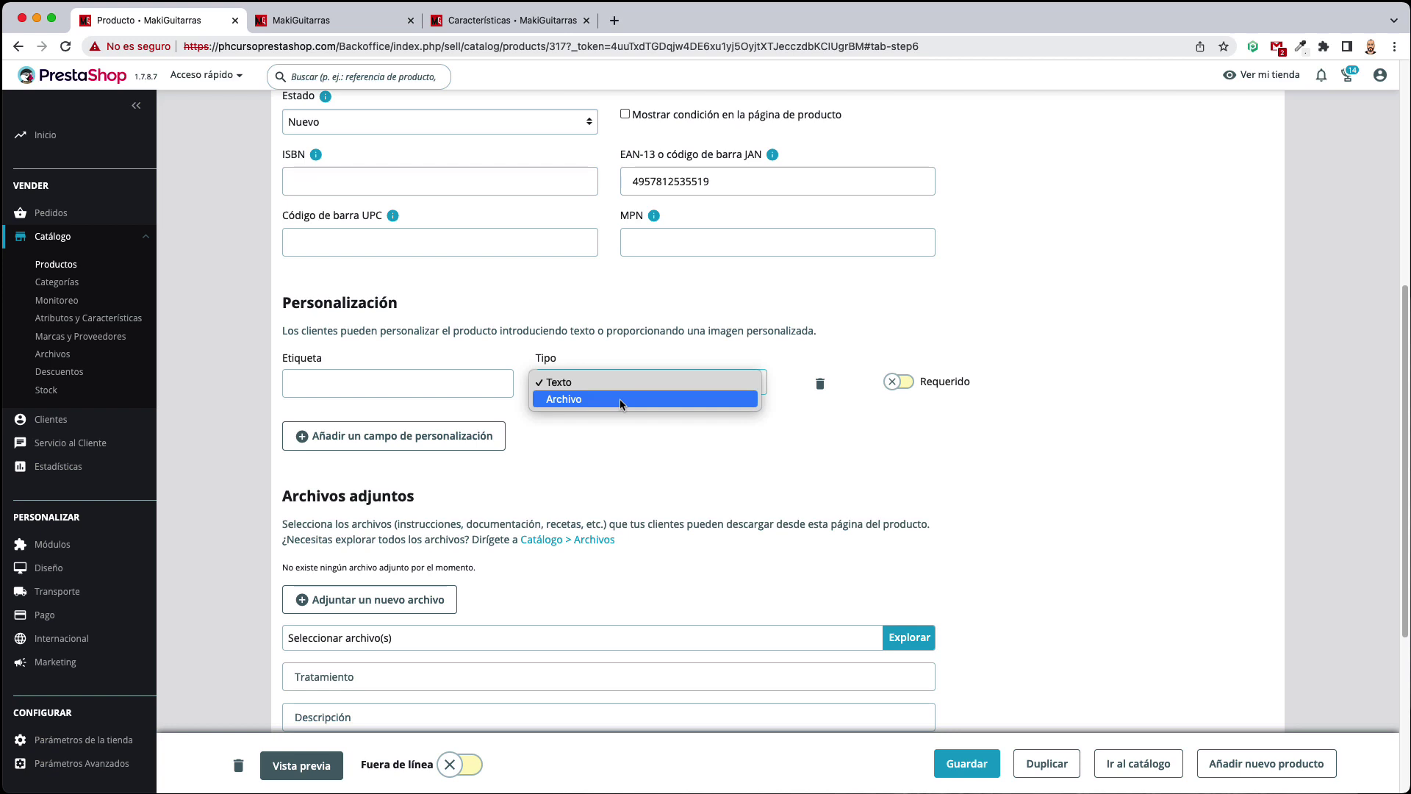
pyautogui.click(656, 426)
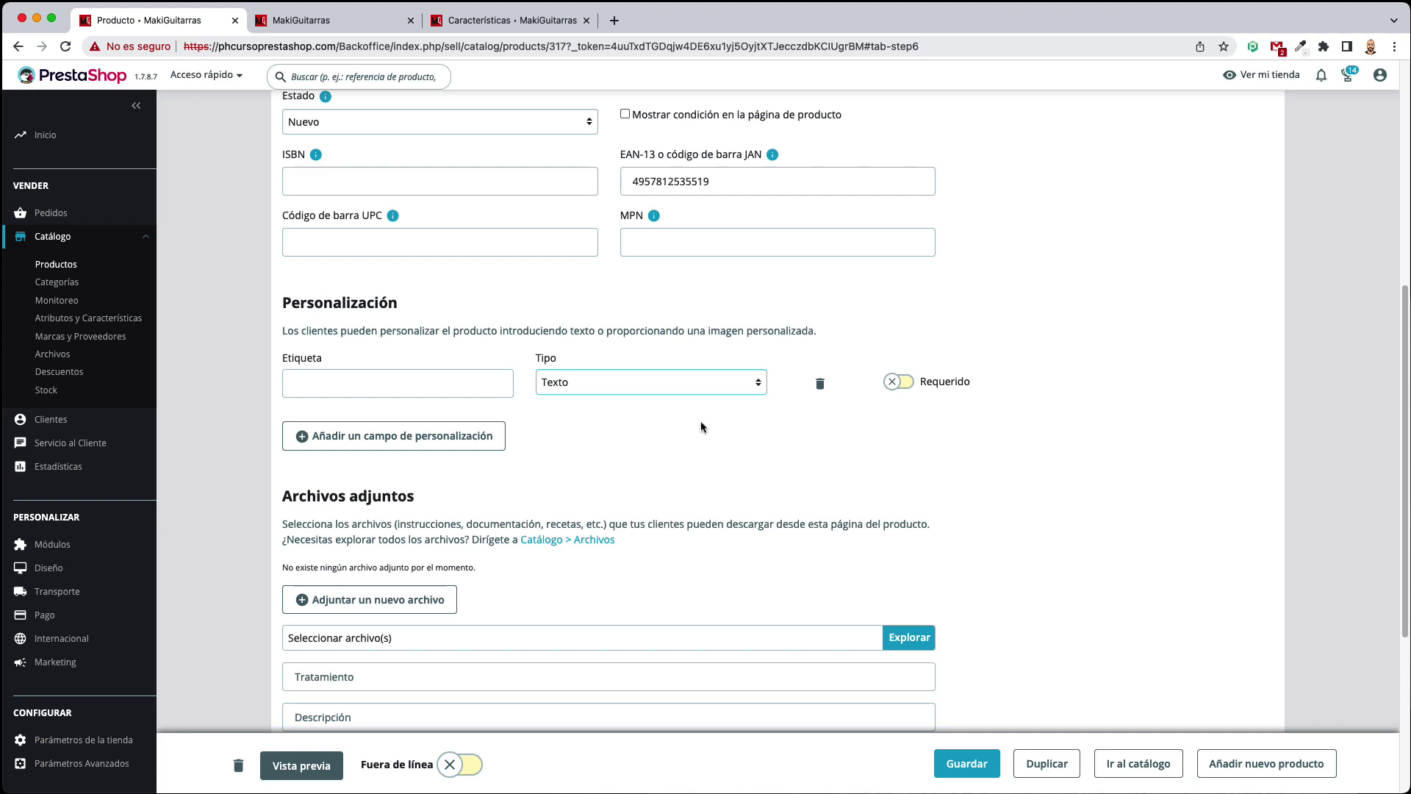
# Cancel the new attachment form and delete the empty customization field from the product
pyautogui.scroll(-3, 691, 430)
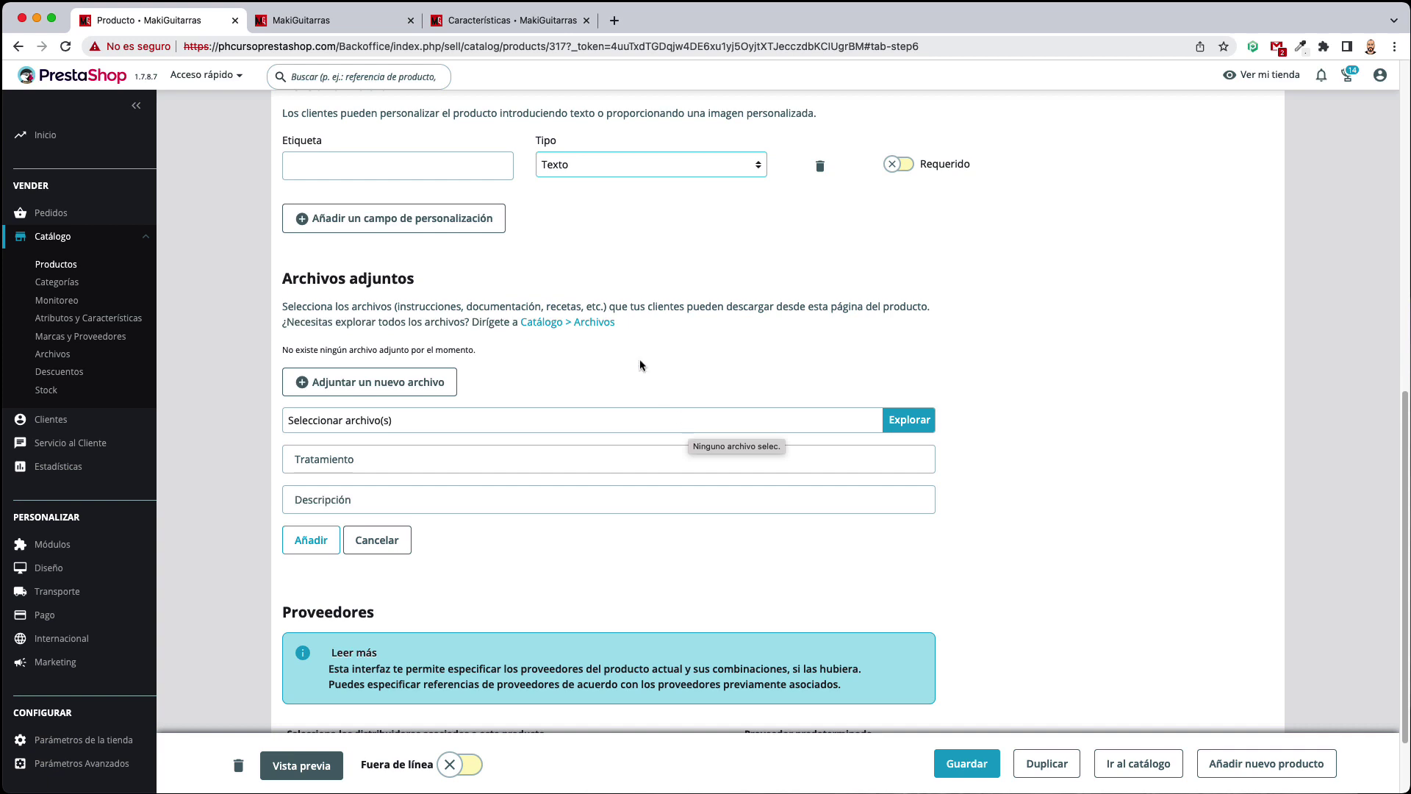
pyautogui.click(378, 540)
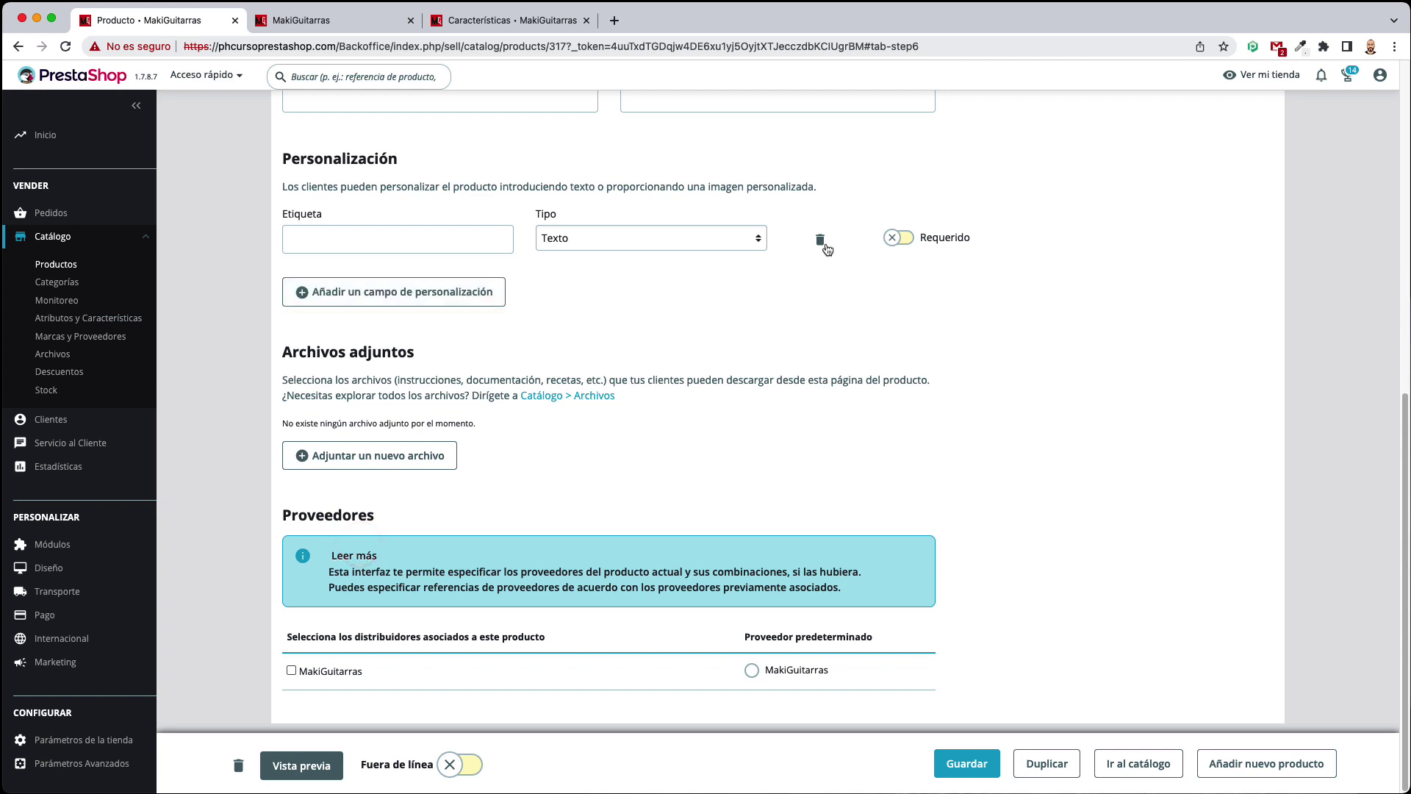
pyautogui.click(892, 238)
pyautogui.click(821, 240)
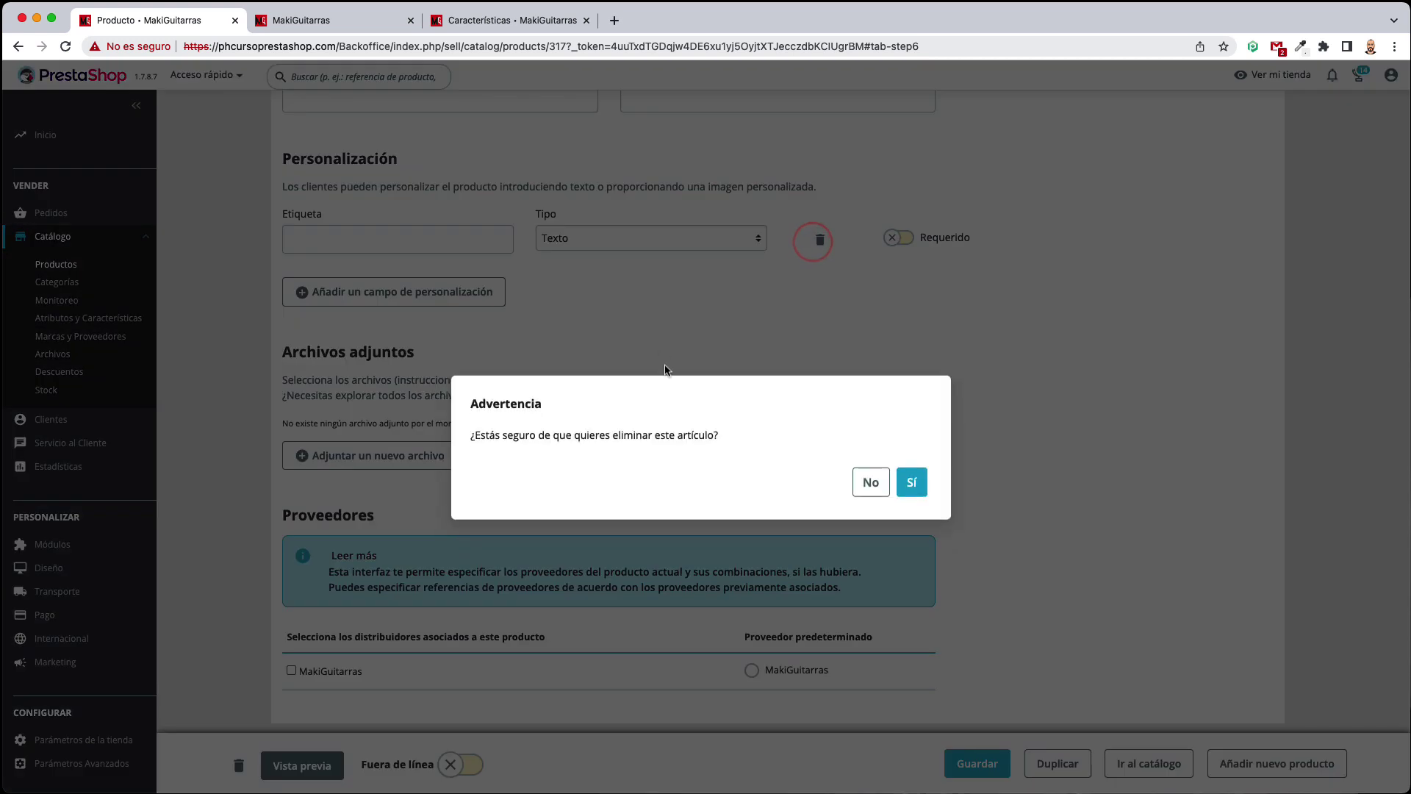
pyautogui.click(910, 484)
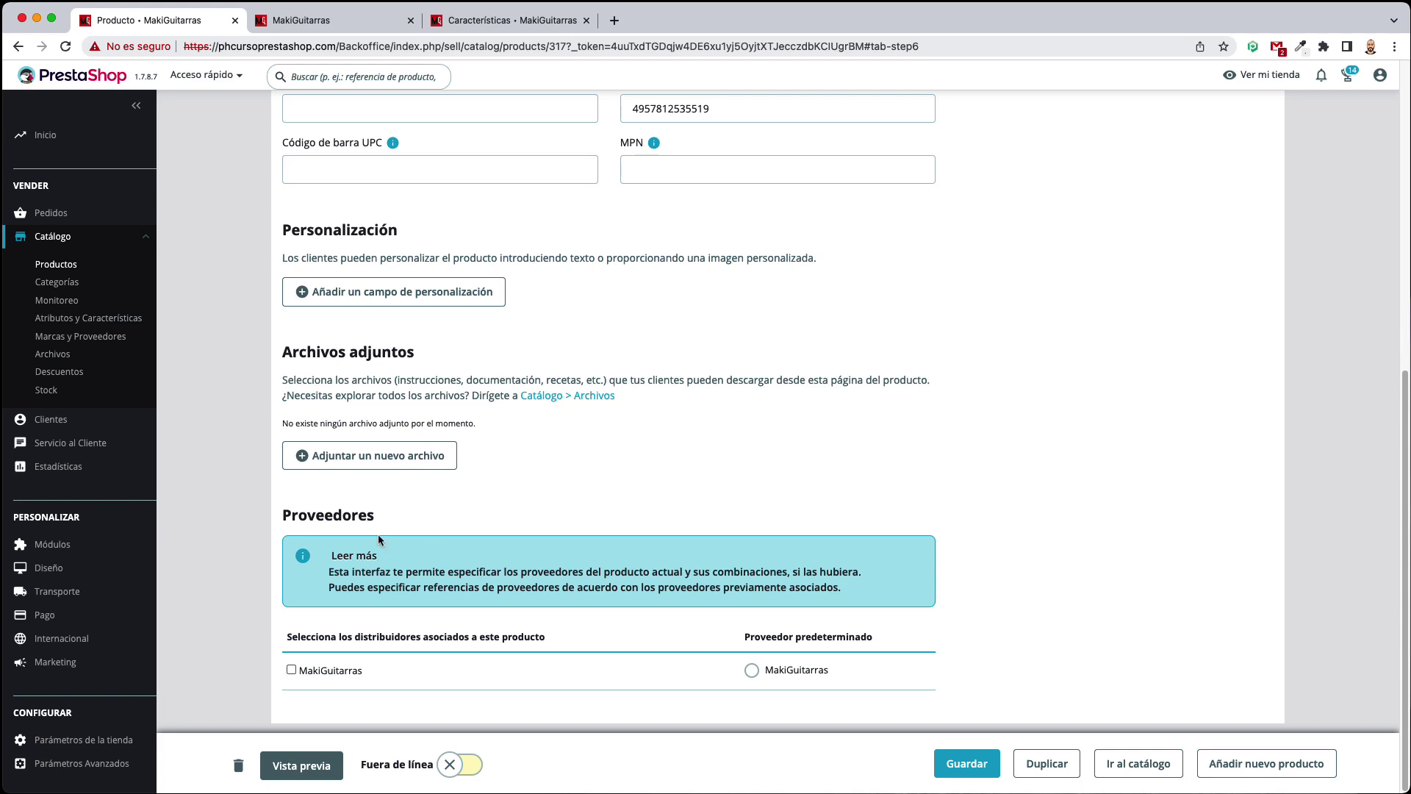
# Associate the supplier MakiGuitarras with the product and open its supplier reference field for editing
pyautogui.click(404, 516)
pyautogui.click(292, 670)
pyautogui.scroll(-3, 617, 395)
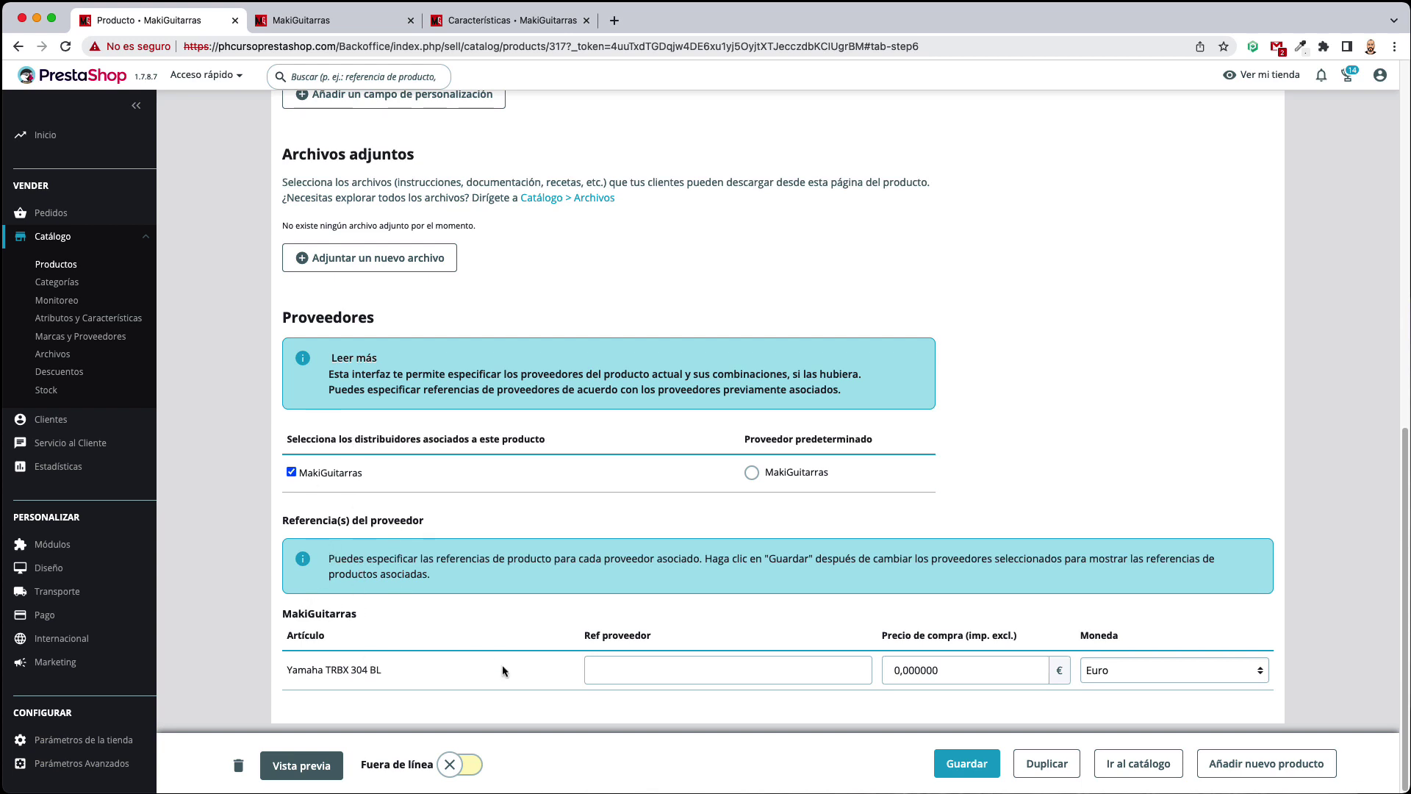
pyautogui.click(651, 669)
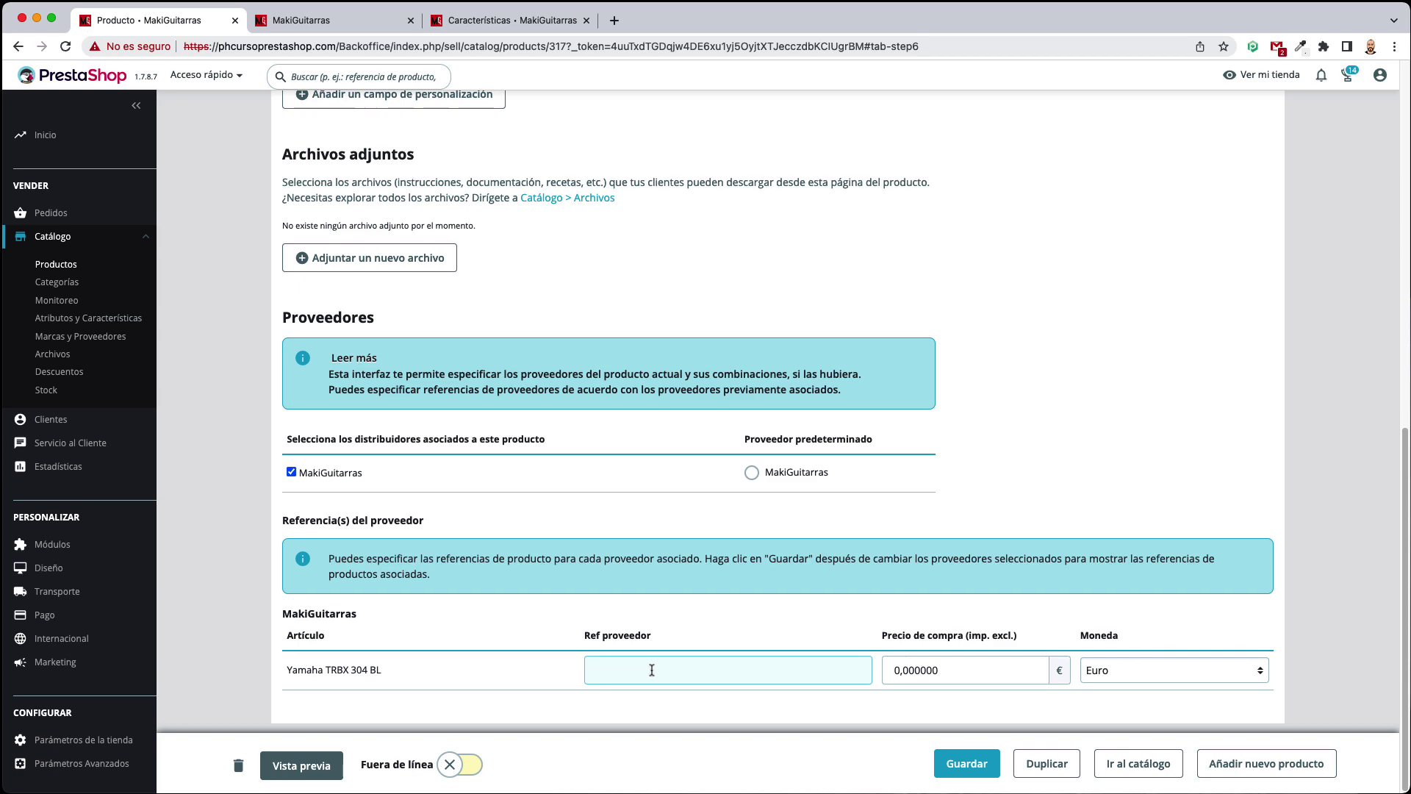
# Review the product's reference codes and the supplier's reference and purchase price fields, and save the product
pyautogui.moveTo(656, 641); pyautogui.dragTo(664, 614)
pyautogui.scroll(20, 665, 618)
pyautogui.scroll(-5, 666, 620)
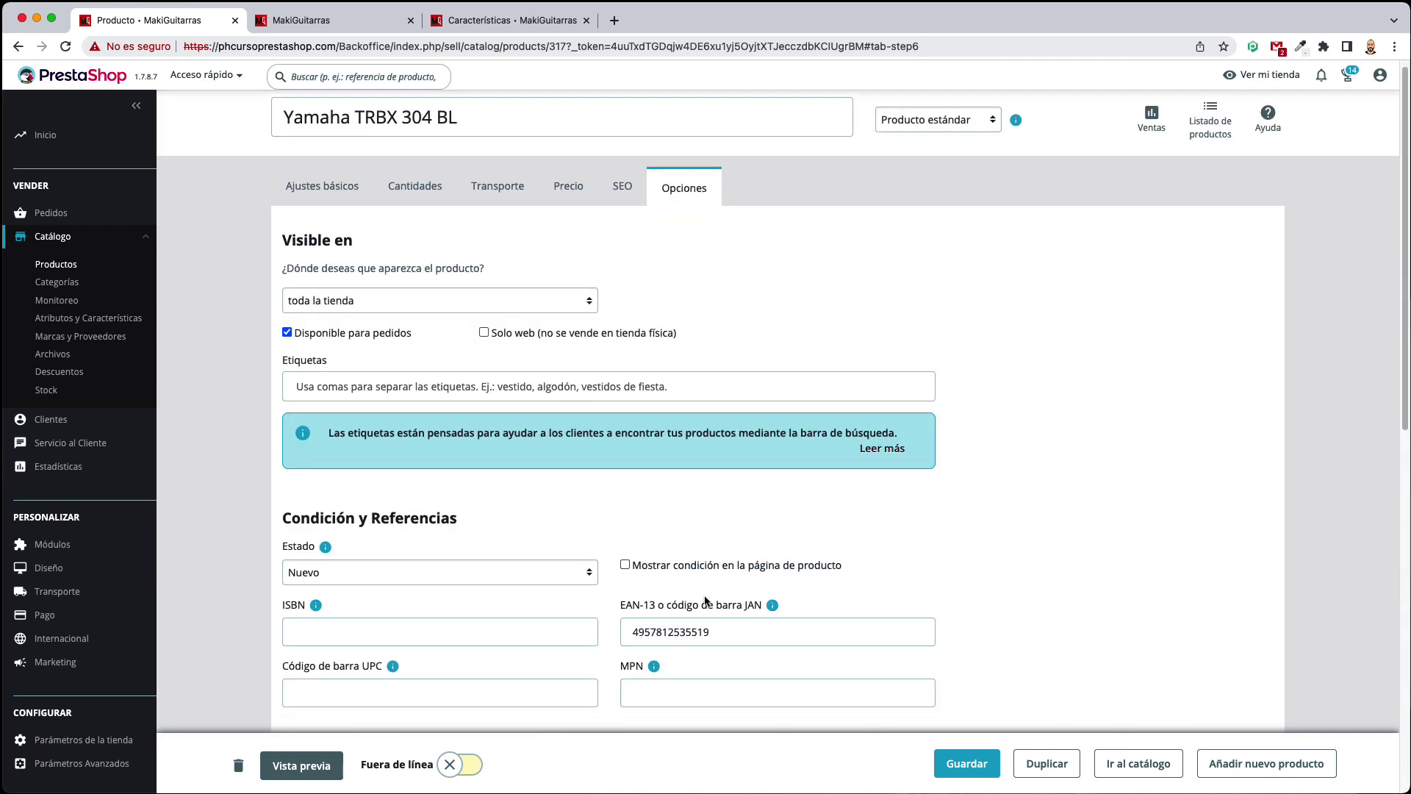
pyautogui.doubleClick(731, 486)
pyautogui.scroll(-18, 1014, 525)
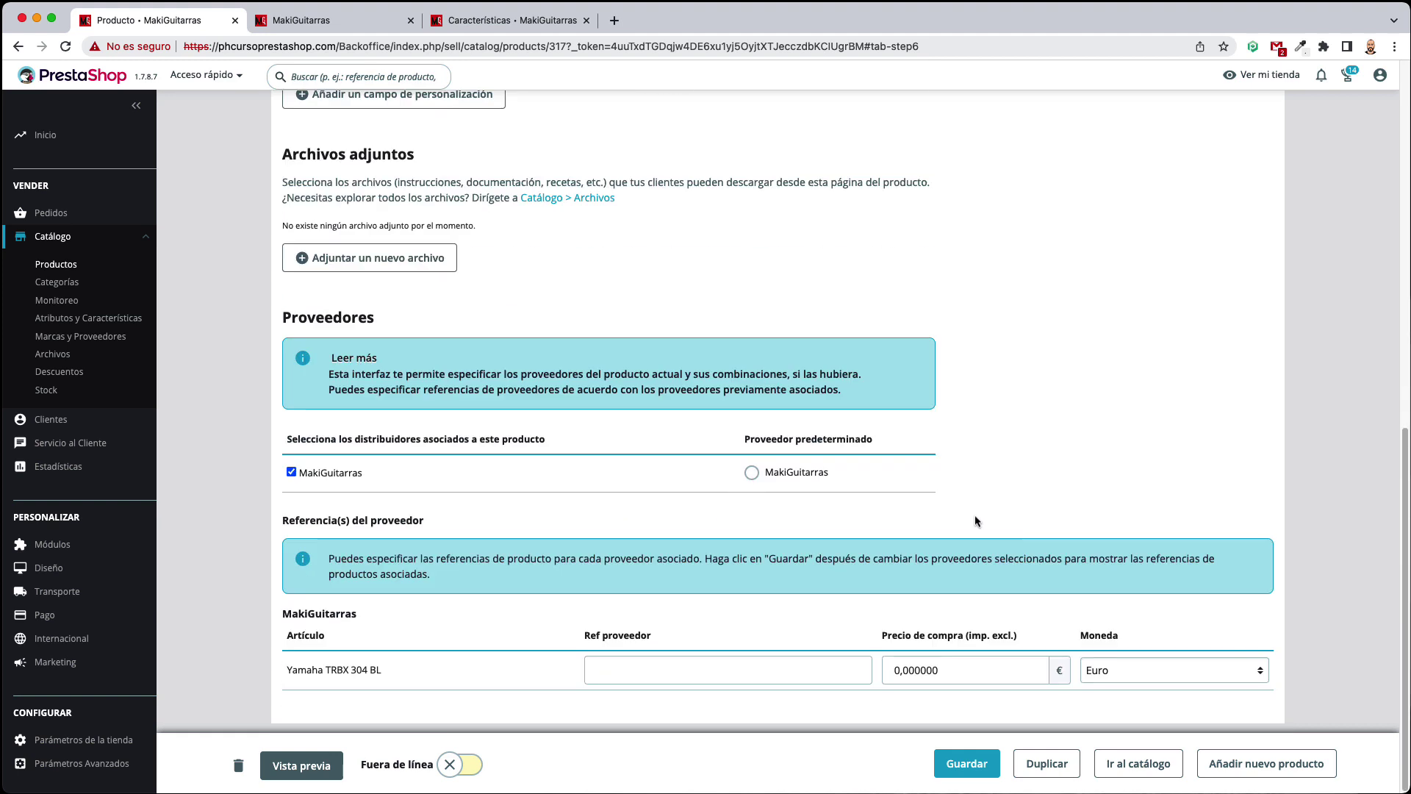
pyautogui.click(740, 665)
pyautogui.click(620, 668)
pyautogui.click(967, 669)
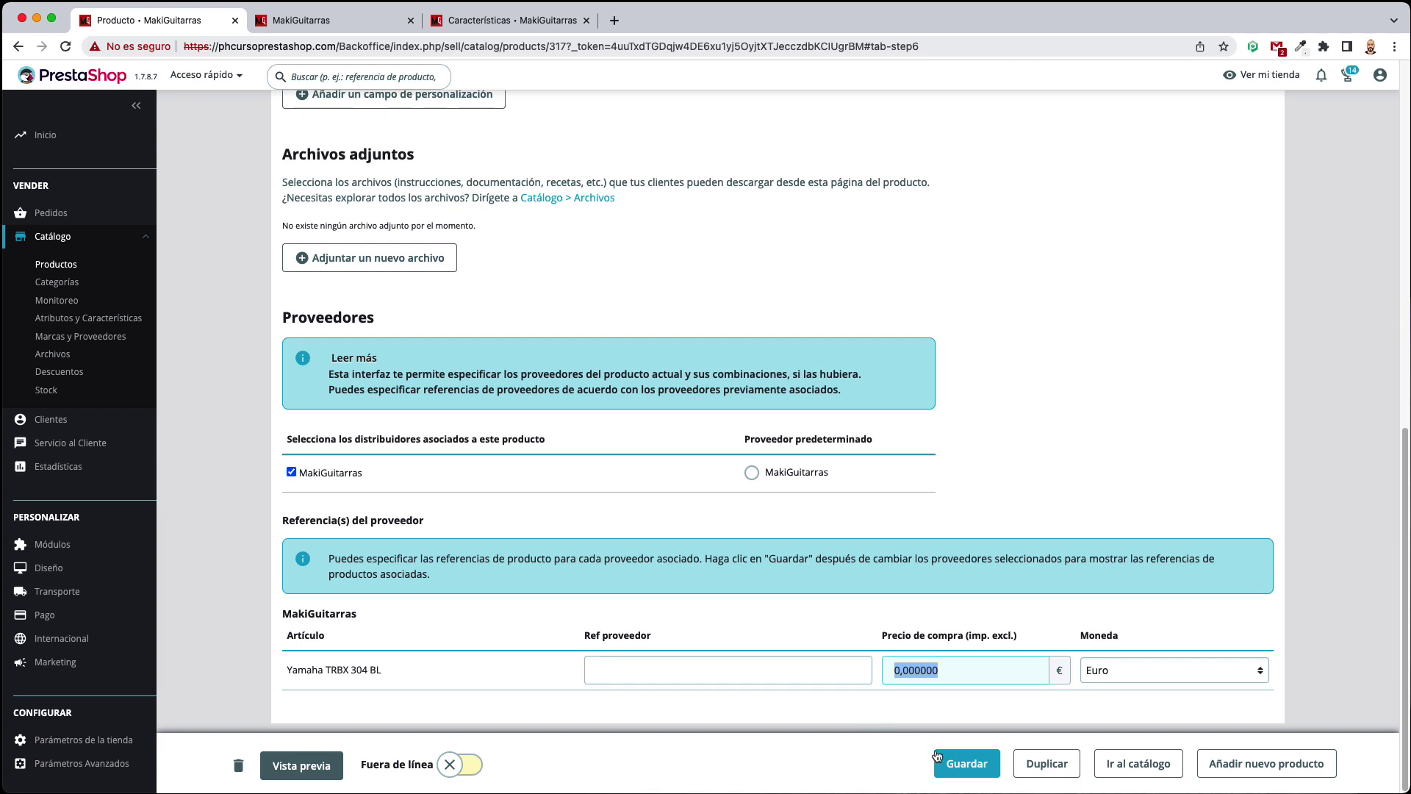
pyautogui.click(961, 766)
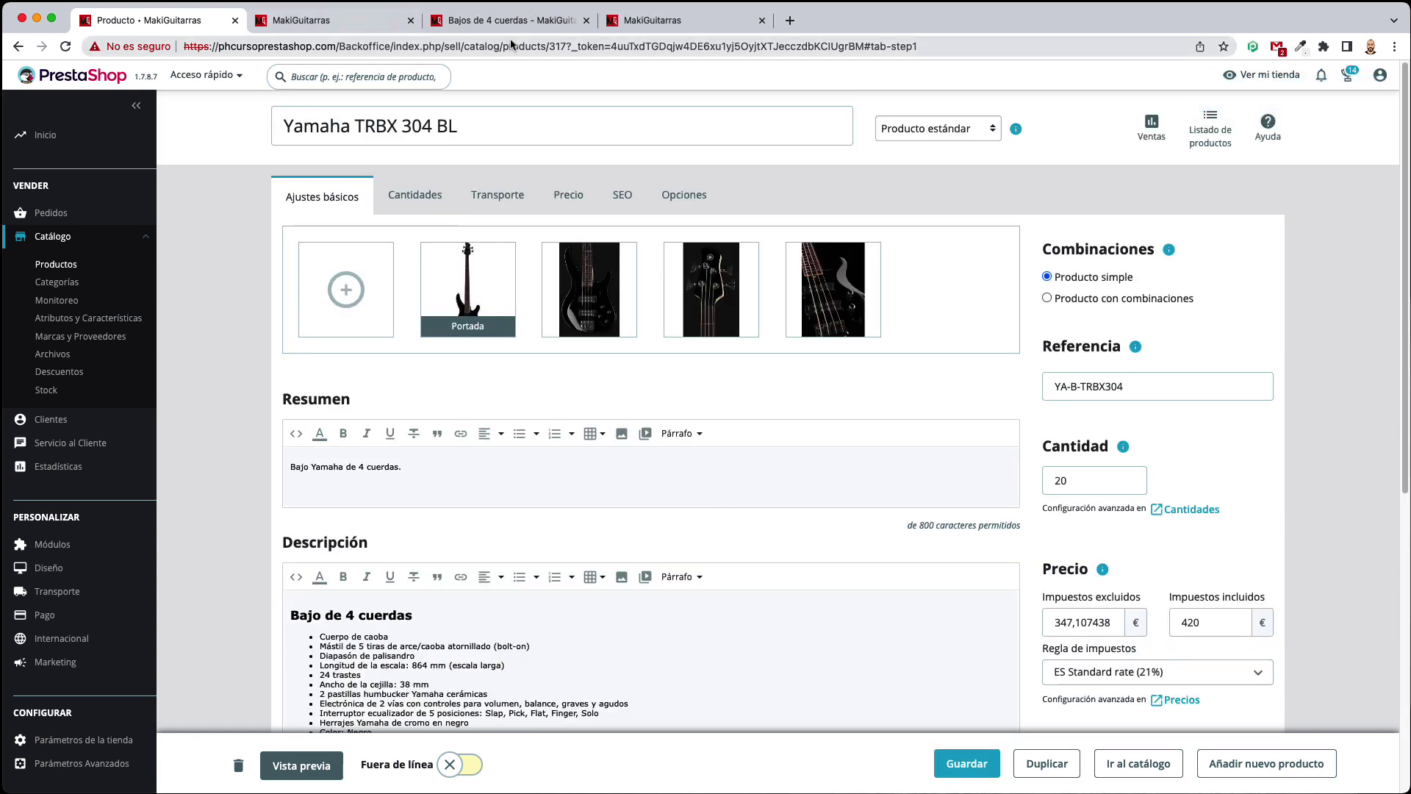
# Close the extra browser tabs and activate Yamaha TRBX 304 BL in the product list
pyautogui.click(586, 23)
pyautogui.click(587, 23)
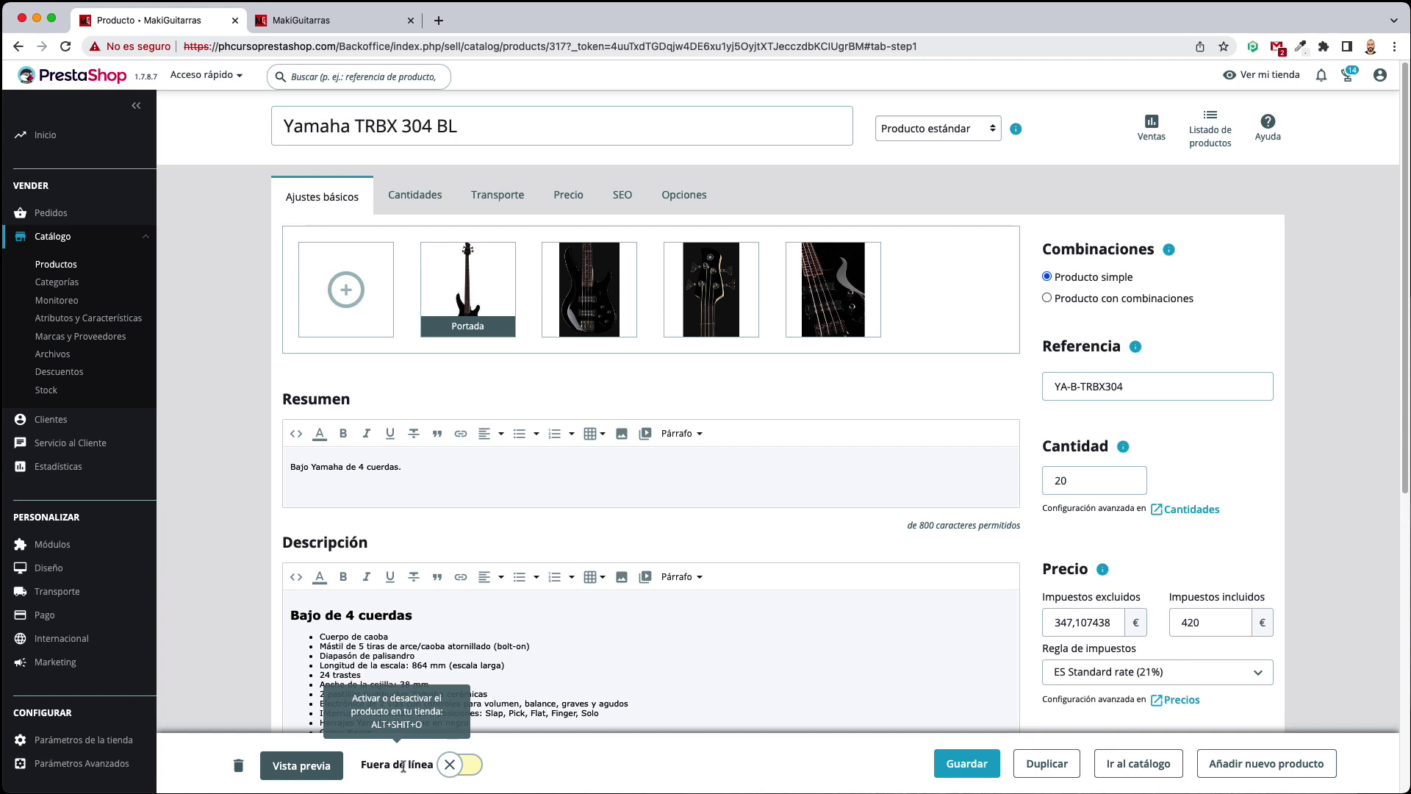
pyautogui.click(56, 264)
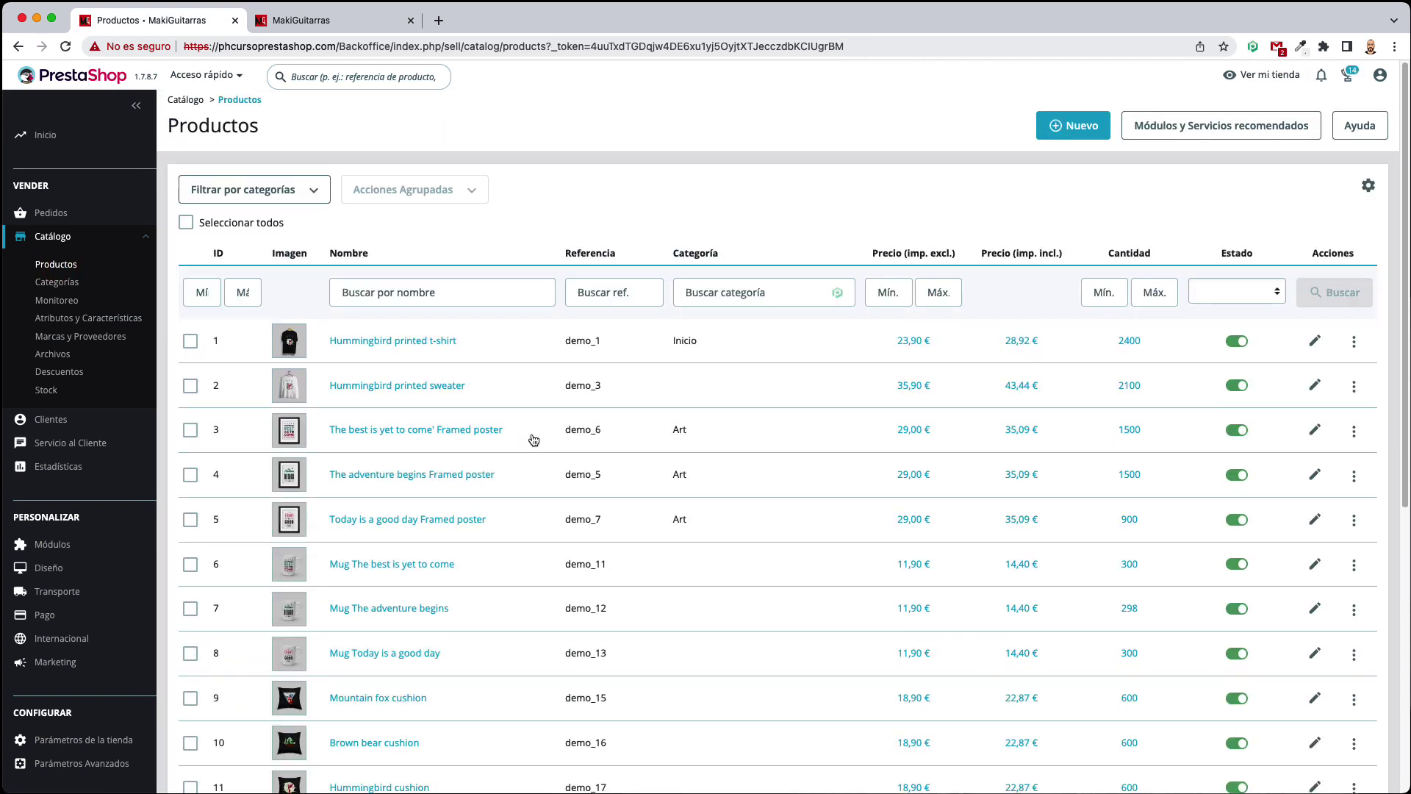
pyautogui.scroll(-5, 535, 434)
pyautogui.scroll(5, 1110, 515)
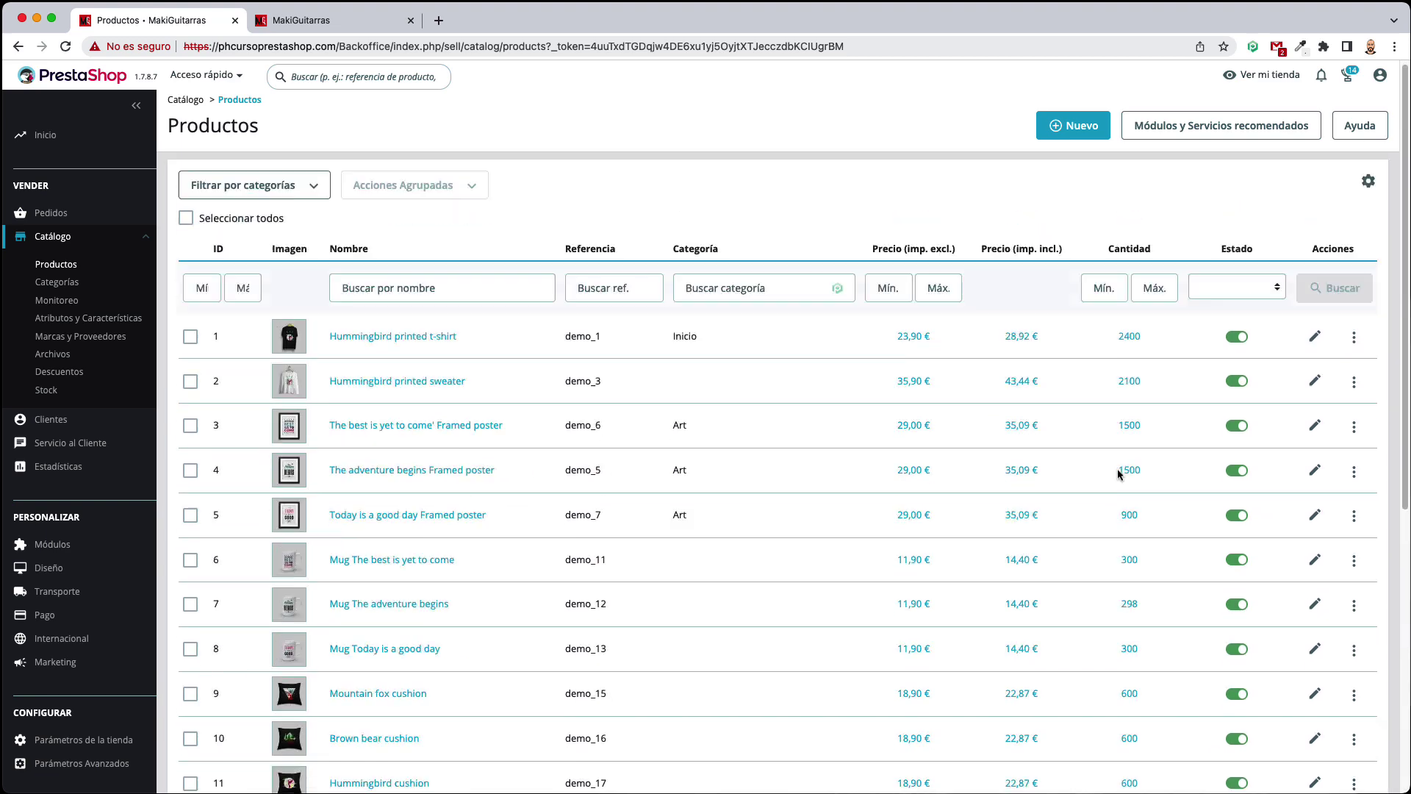
pyautogui.scroll(-5, 412, 676)
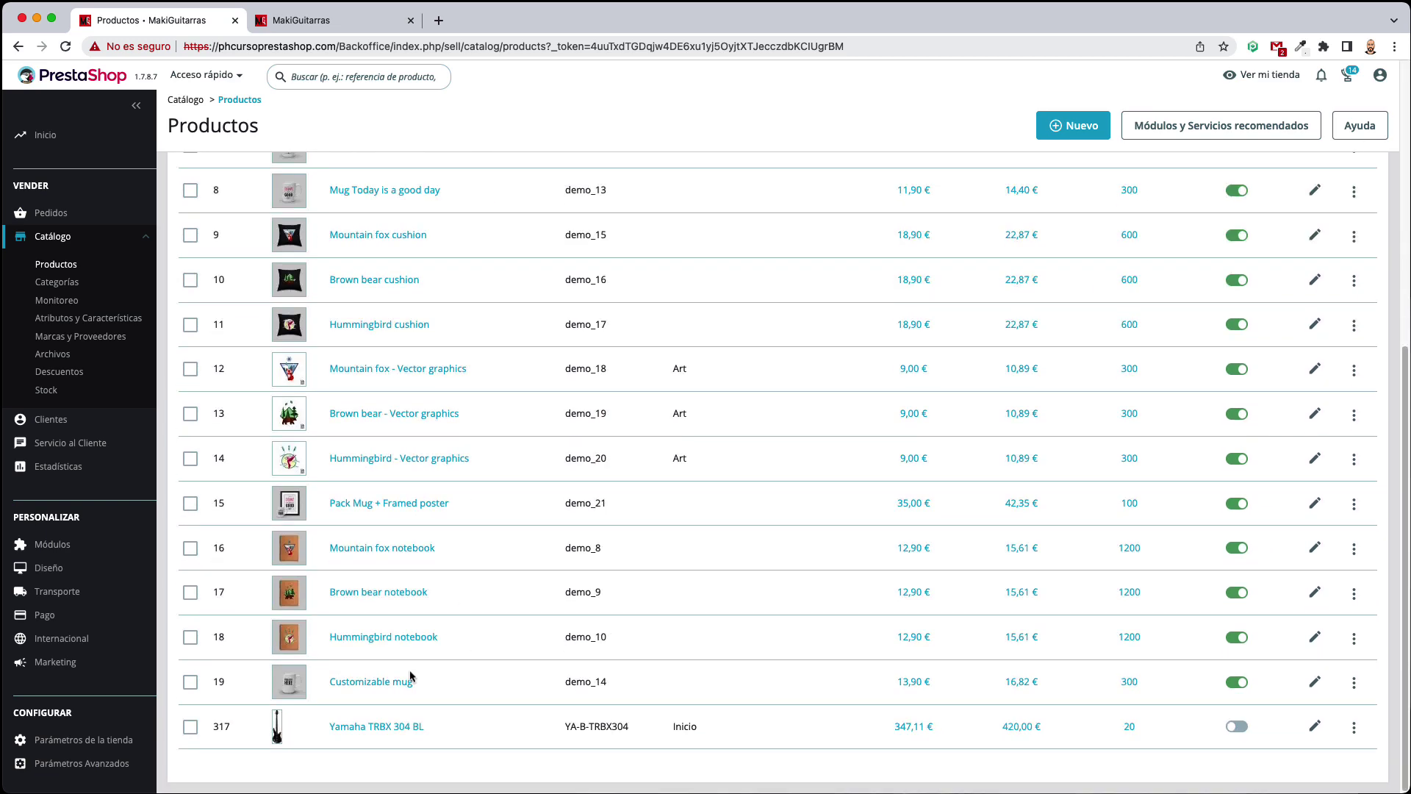
pyautogui.click(1240, 730)
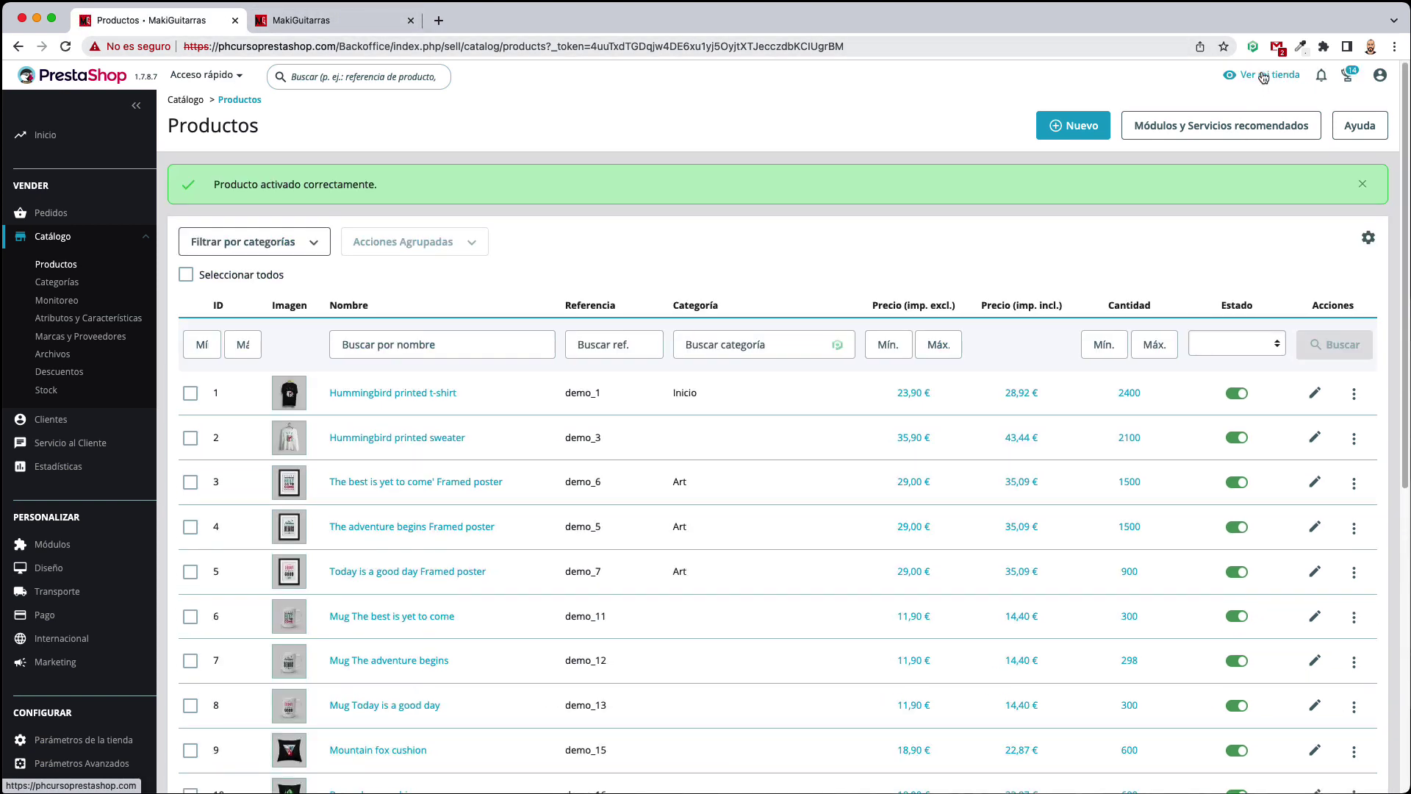
# View the storefront and open Yamaha TRBX 304 BL from the Bajos de 4 cuerdas subcategory
pyautogui.click(1261, 74)
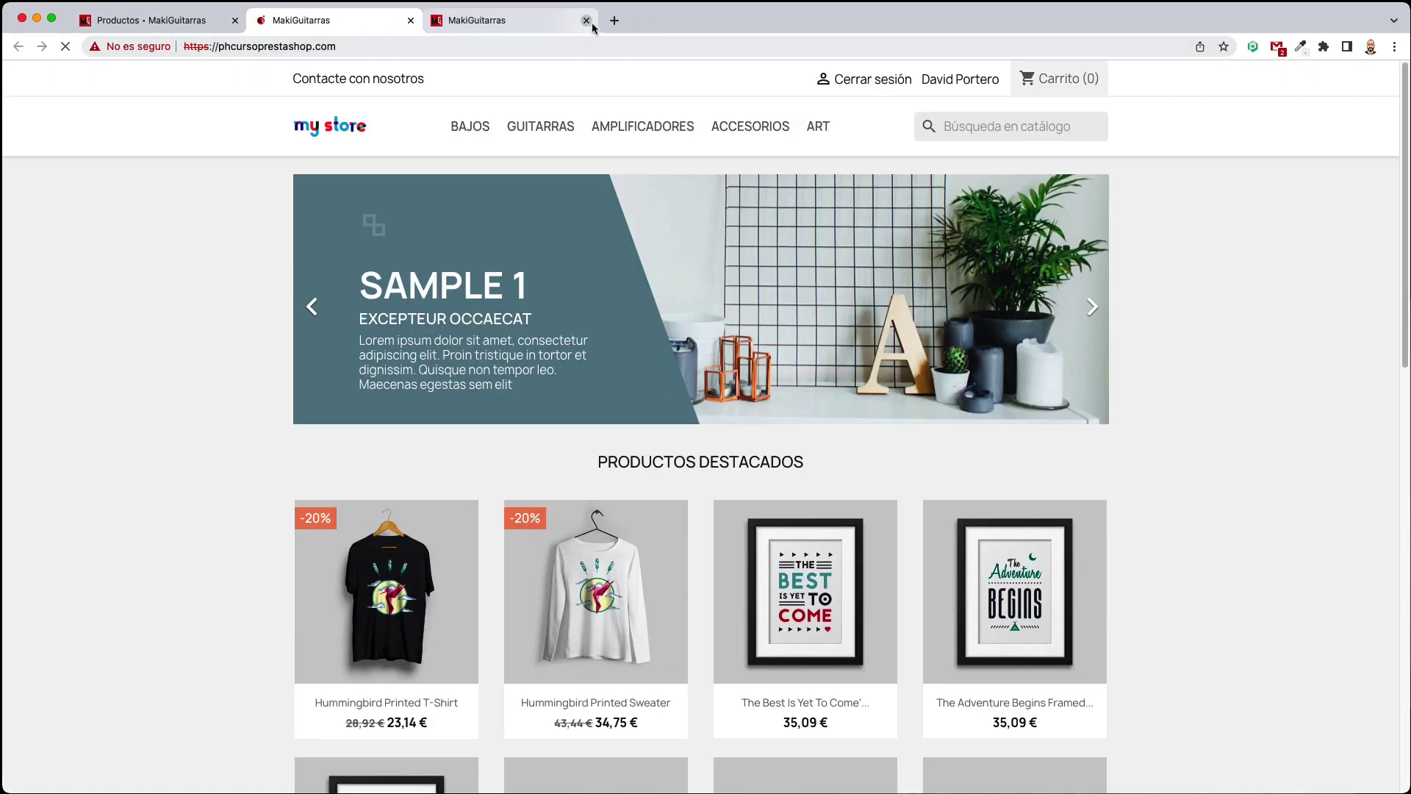
pyautogui.click(586, 19)
pyautogui.scroll(-5, 226, 446)
pyautogui.scroll(5, 241, 442)
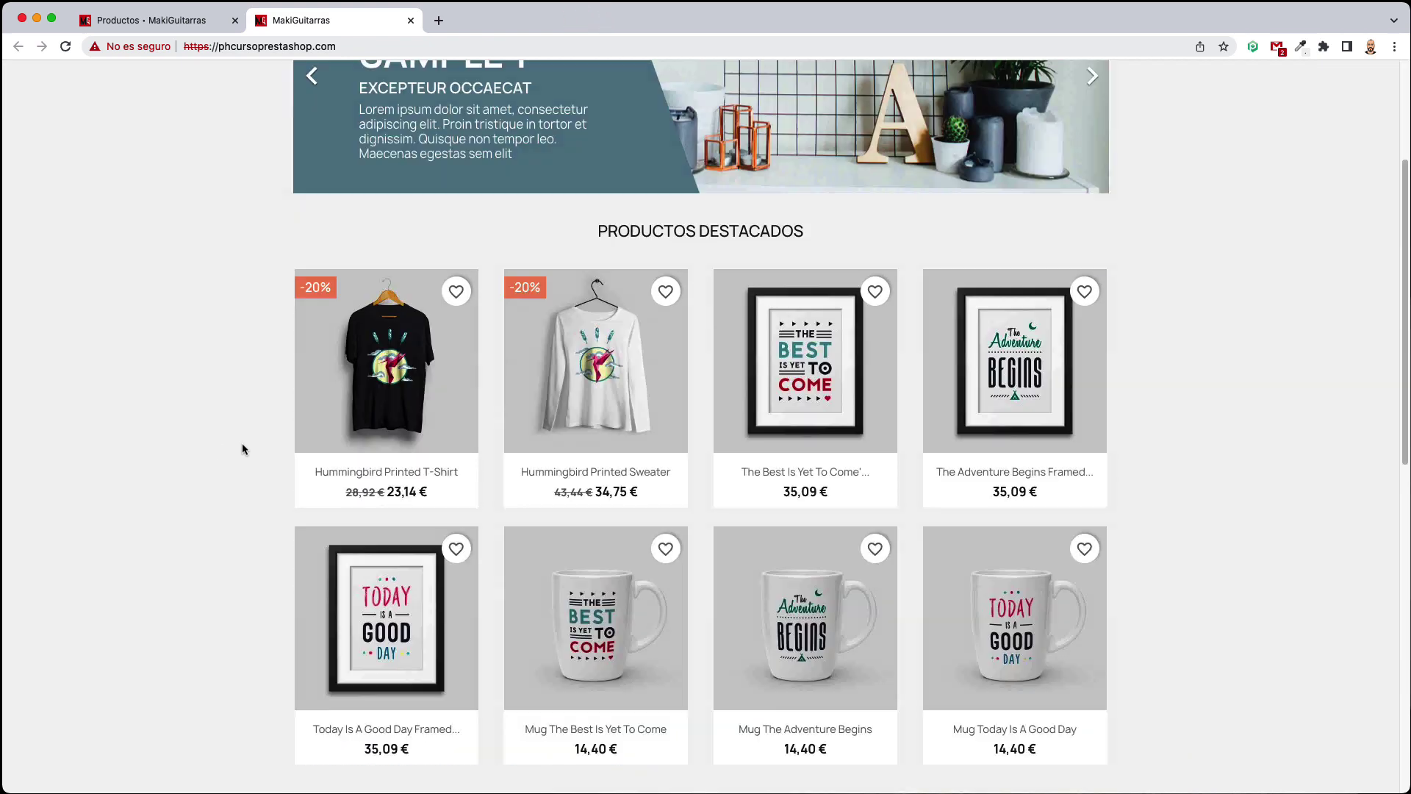
pyautogui.click(462, 130)
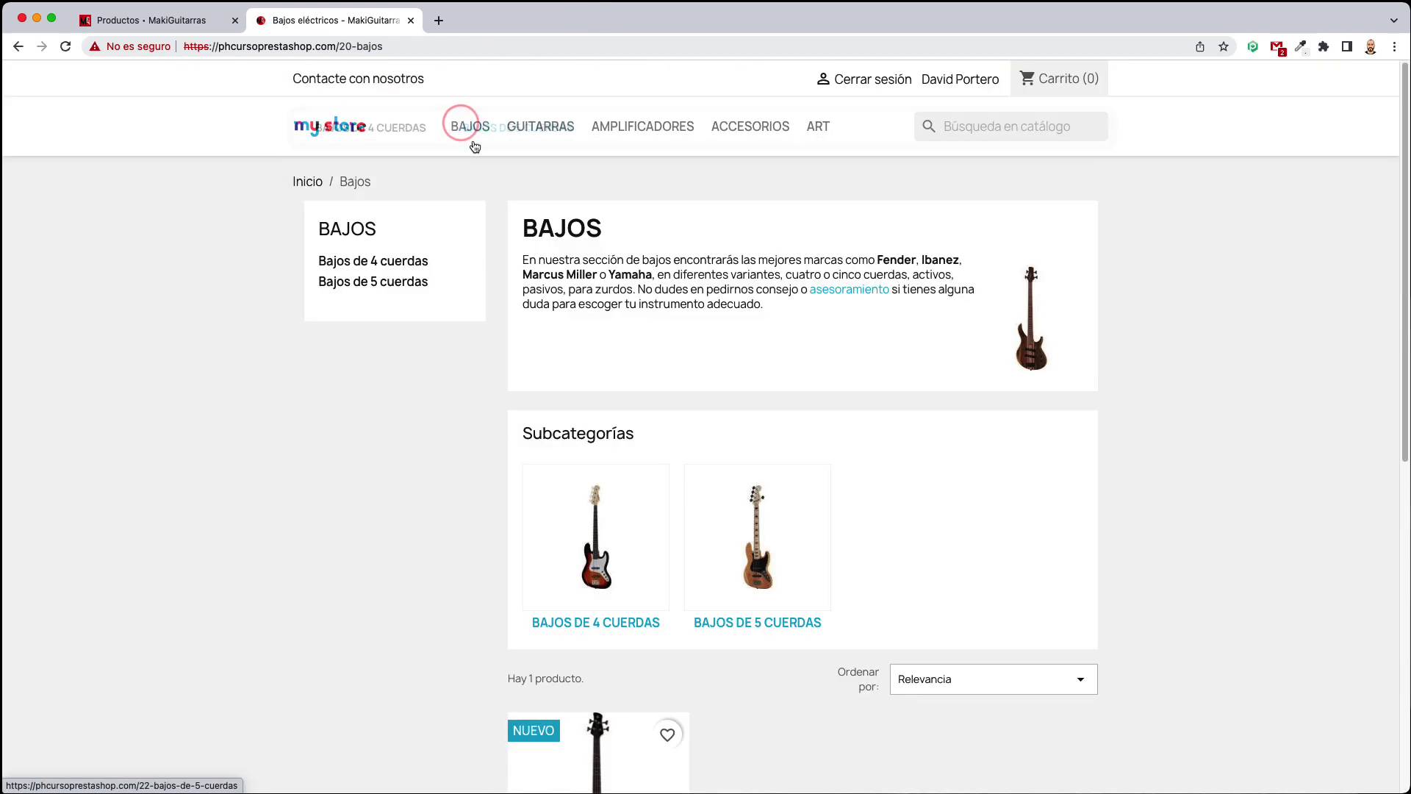
pyautogui.click(606, 527)
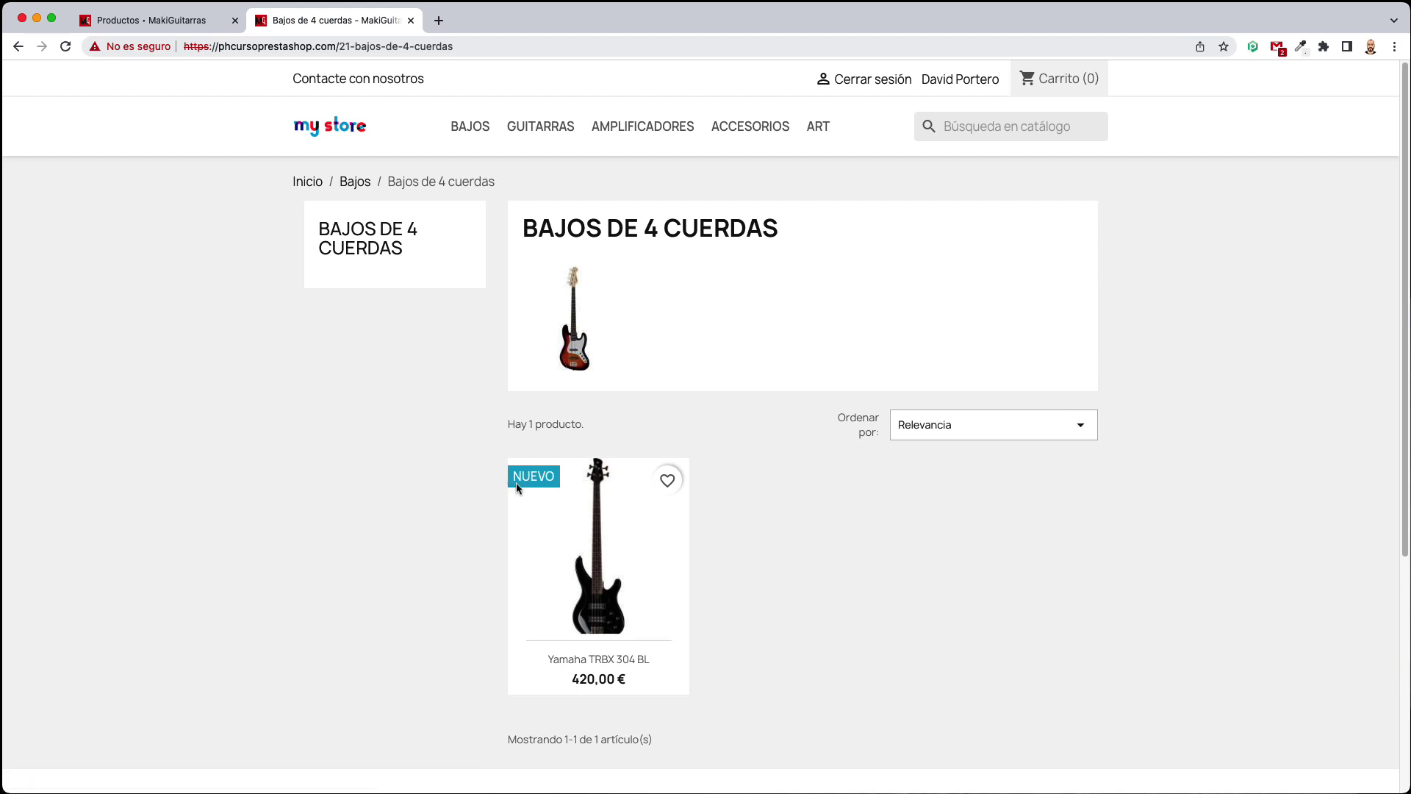
pyautogui.moveTo(526, 492)
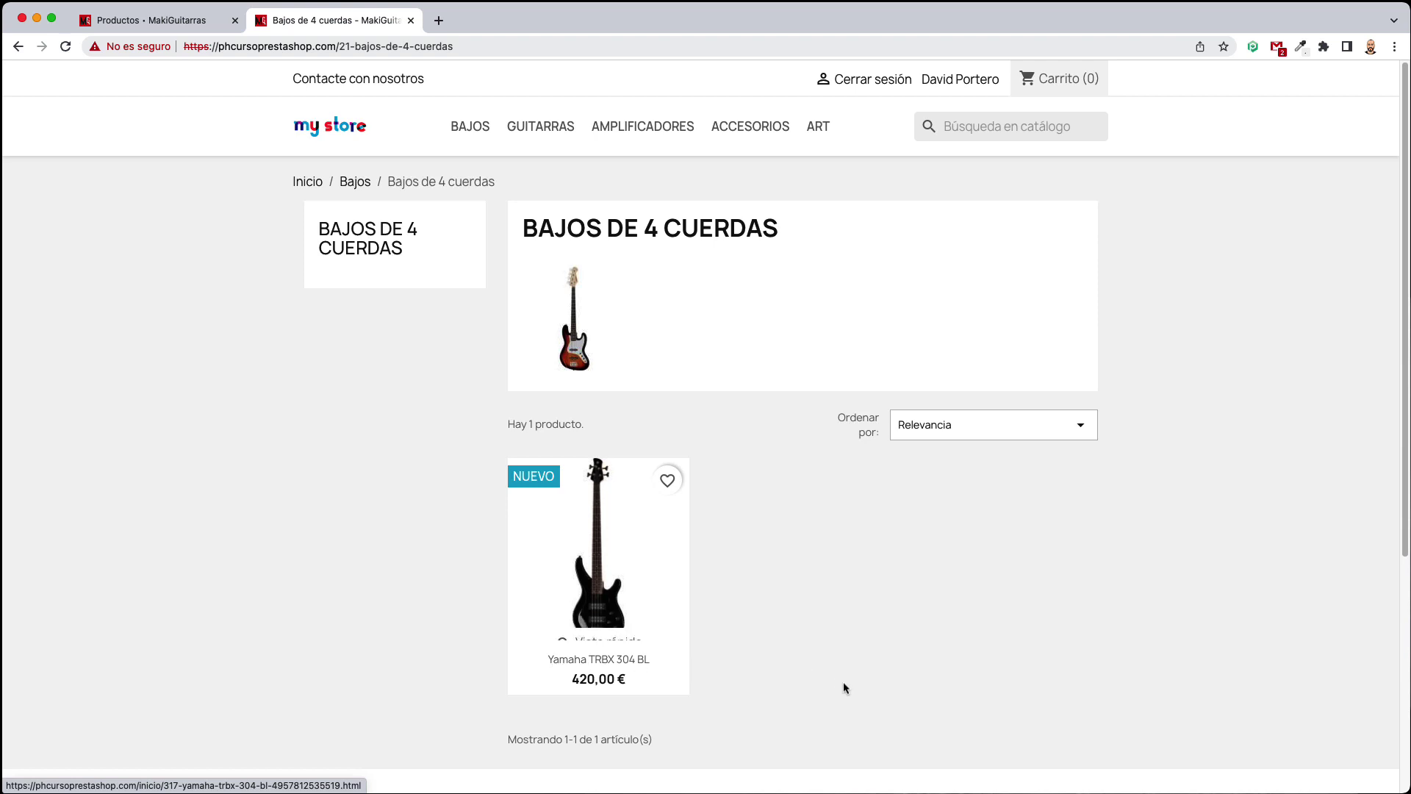
pyautogui.click(603, 548)
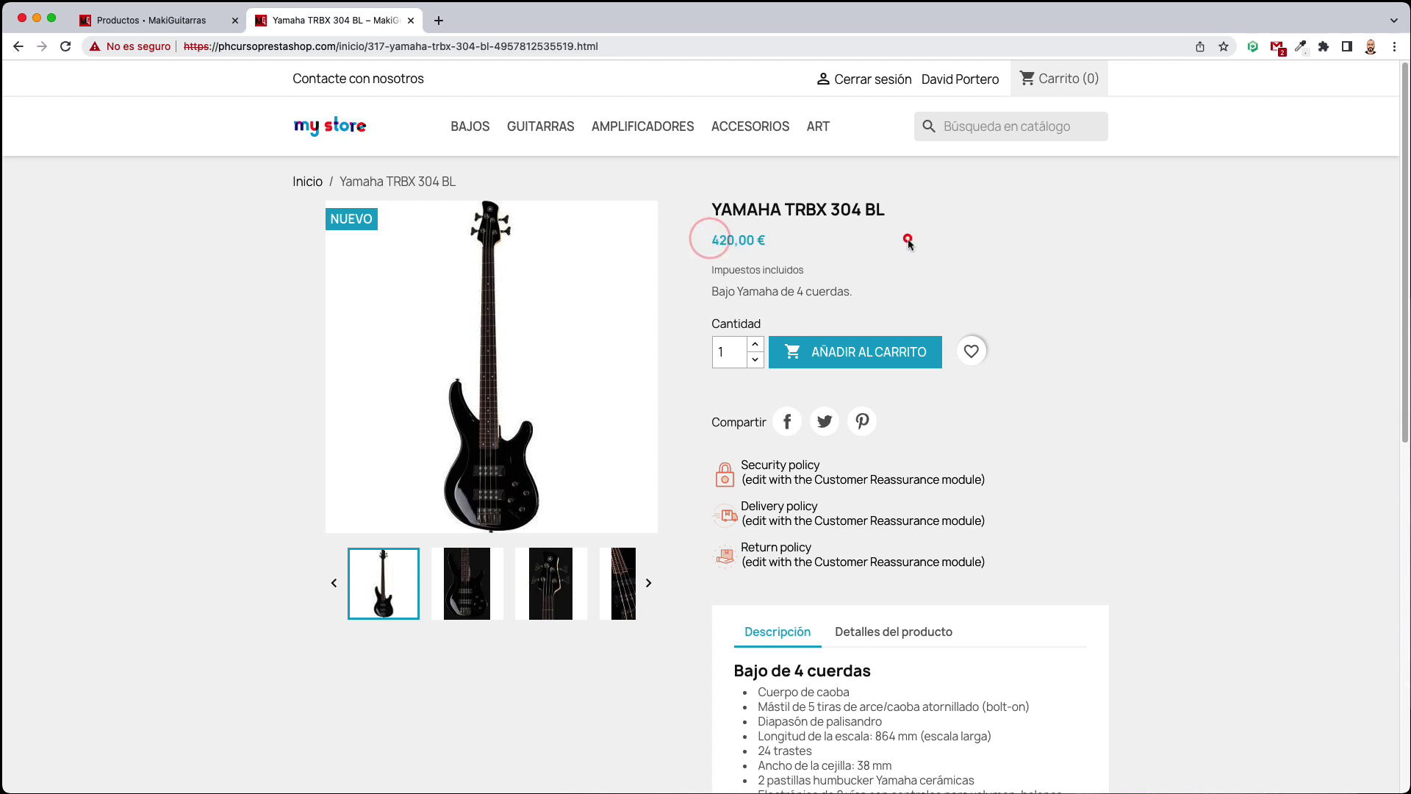
# Examine the enlarged product images of the bass on its store page
pyautogui.click(522, 369)
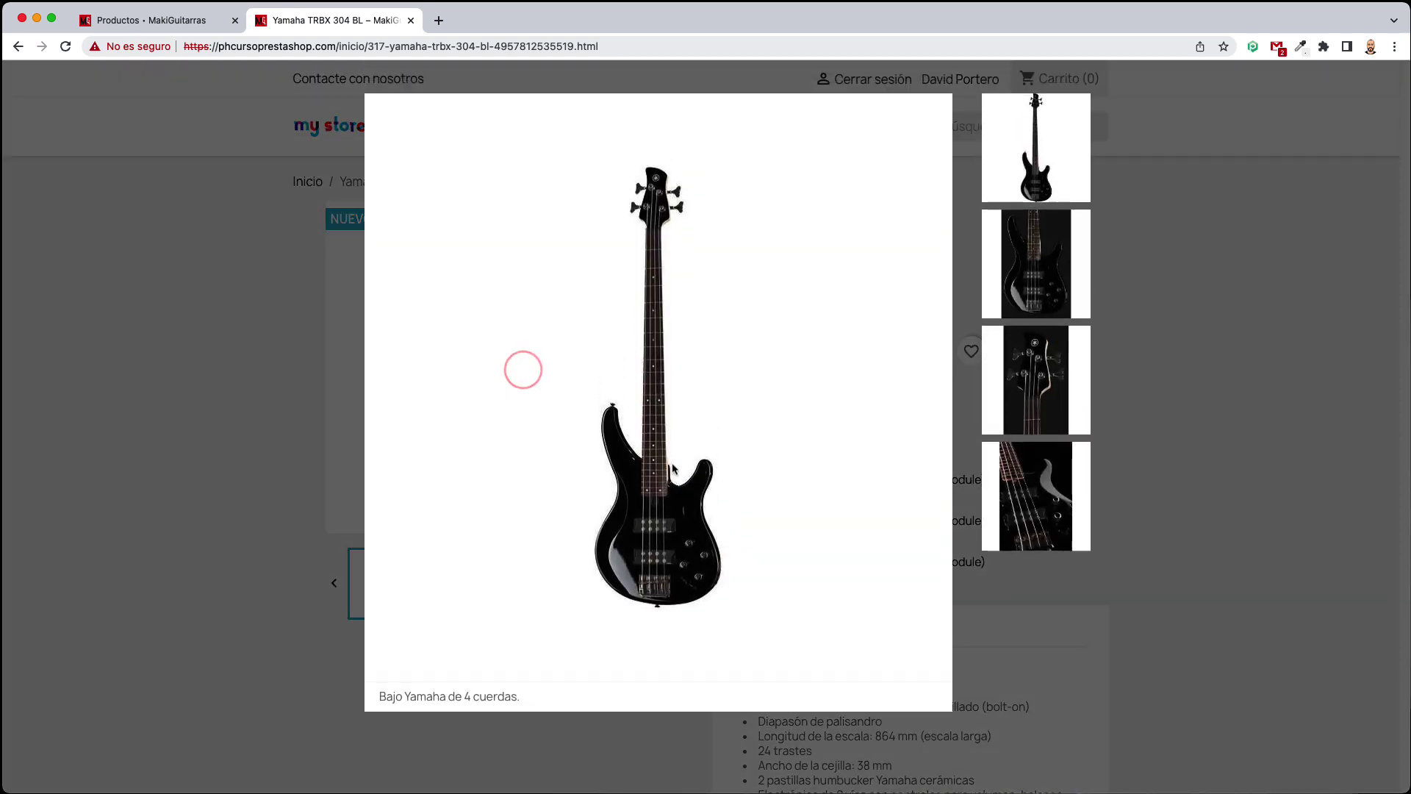
pyautogui.click(1020, 254)
pyautogui.click(1031, 397)
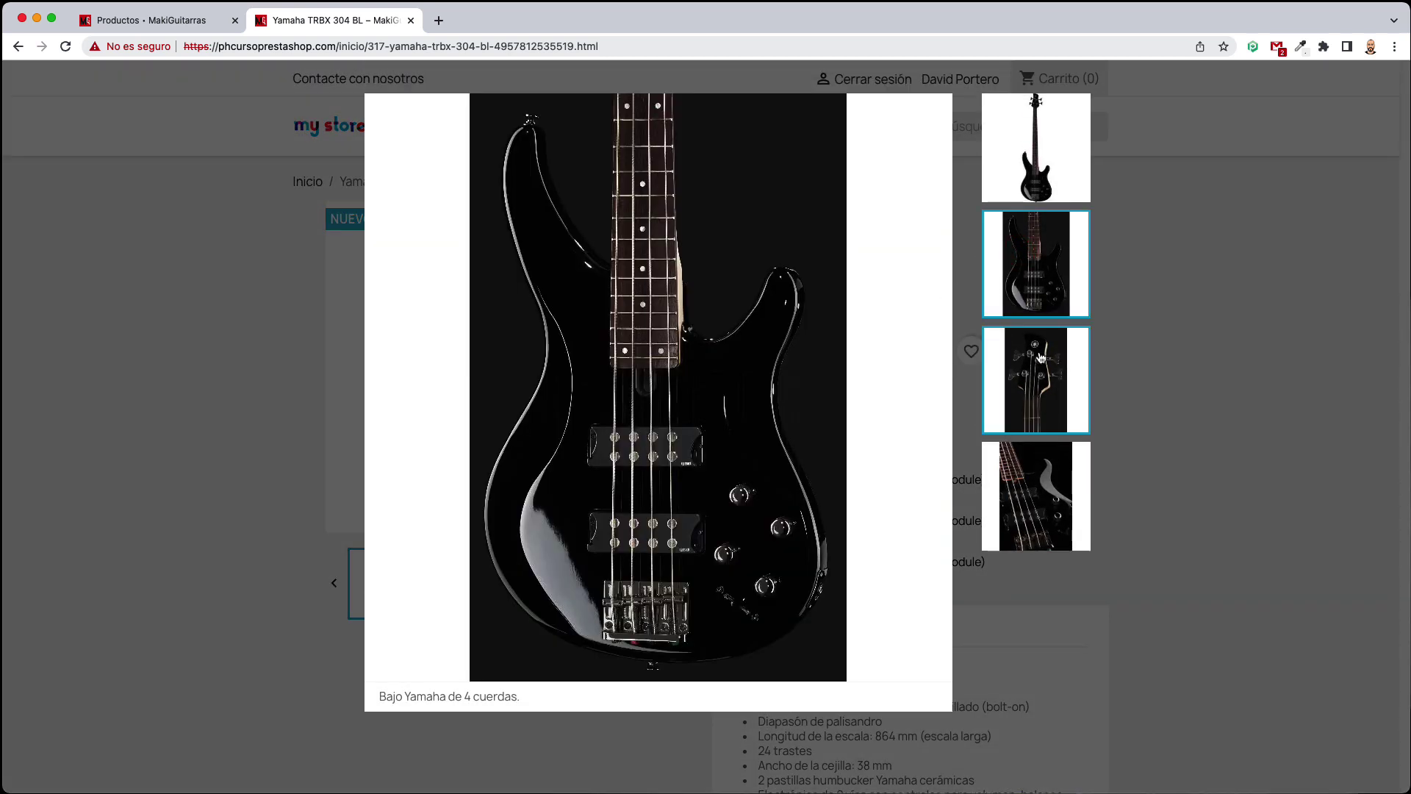
pyautogui.click(1029, 482)
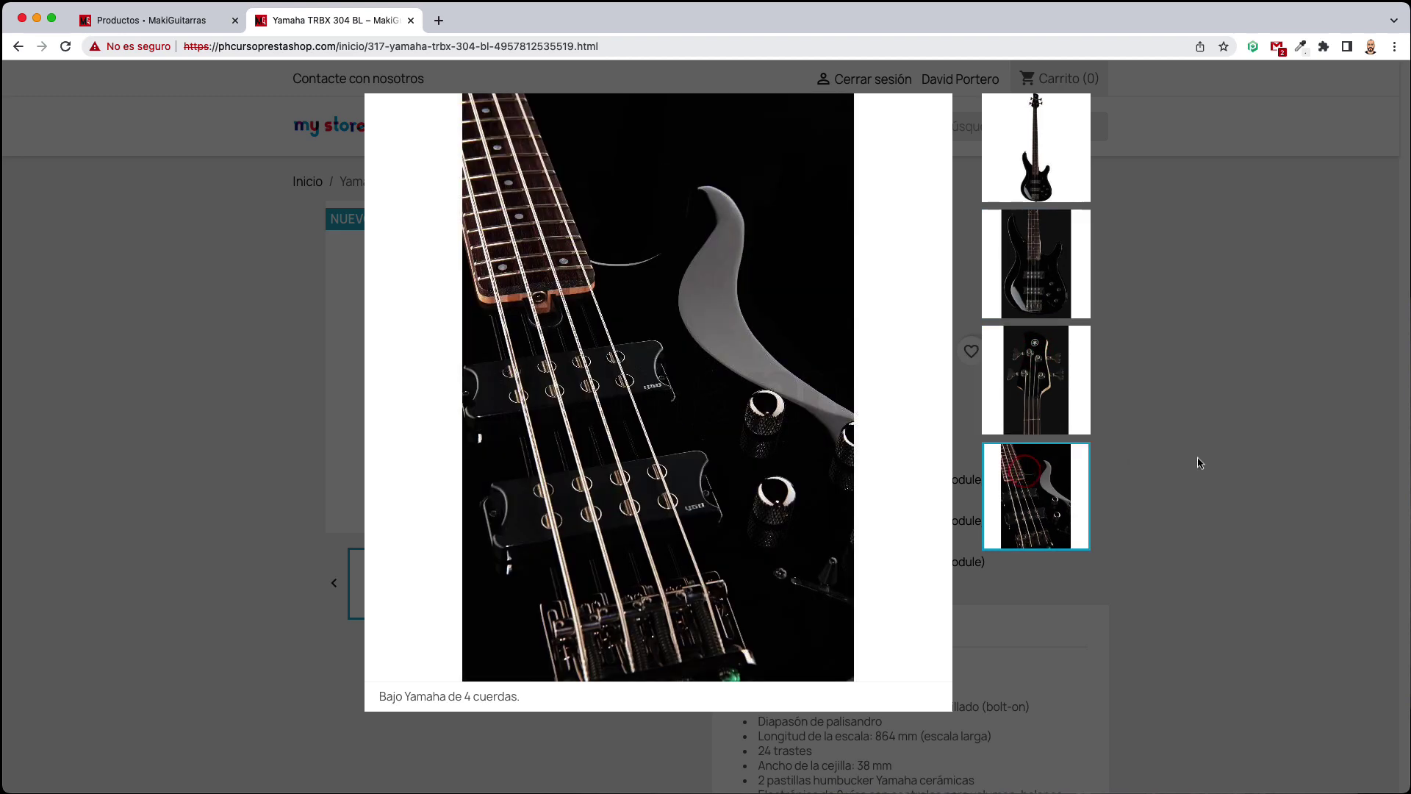
pyautogui.click(1222, 455)
pyautogui.click(467, 588)
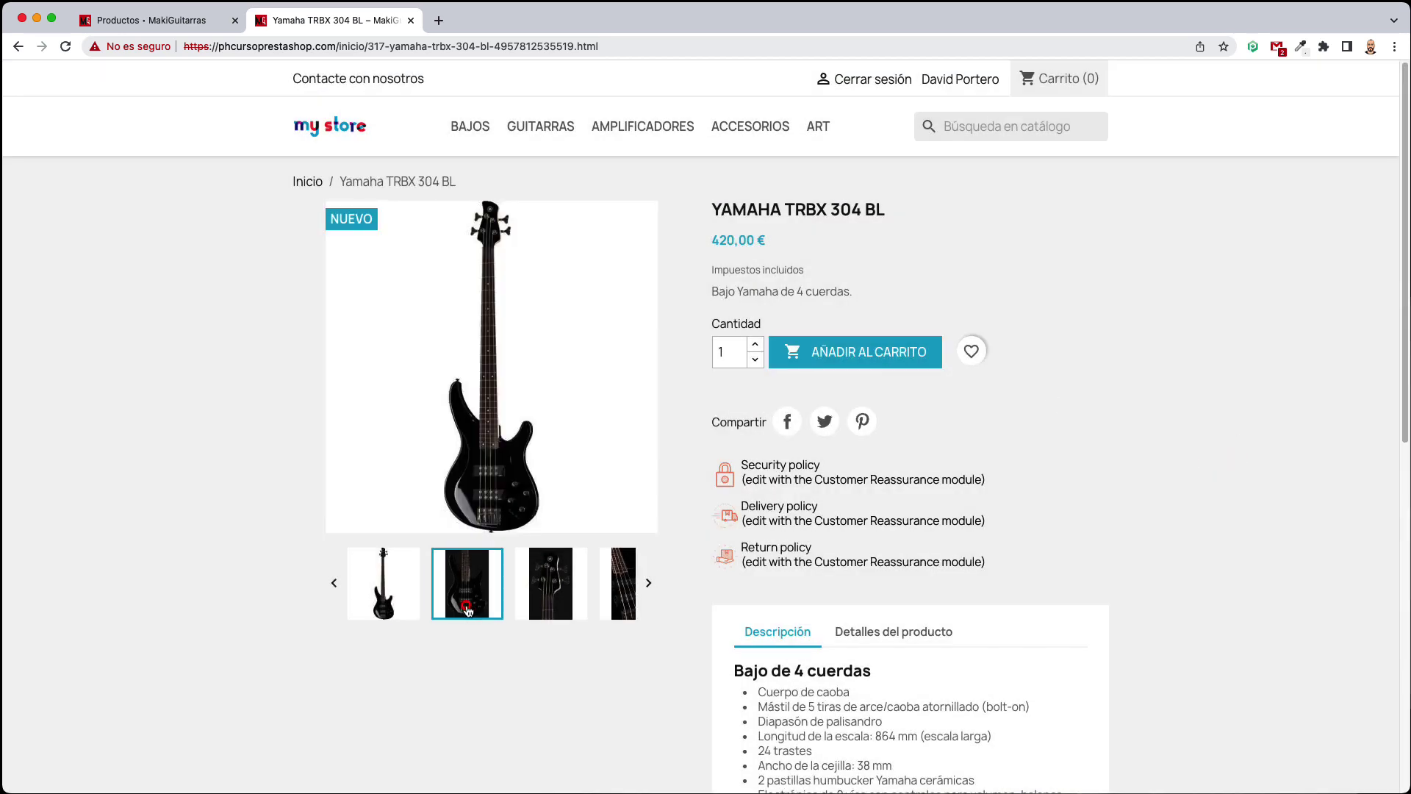
pyautogui.click(464, 412)
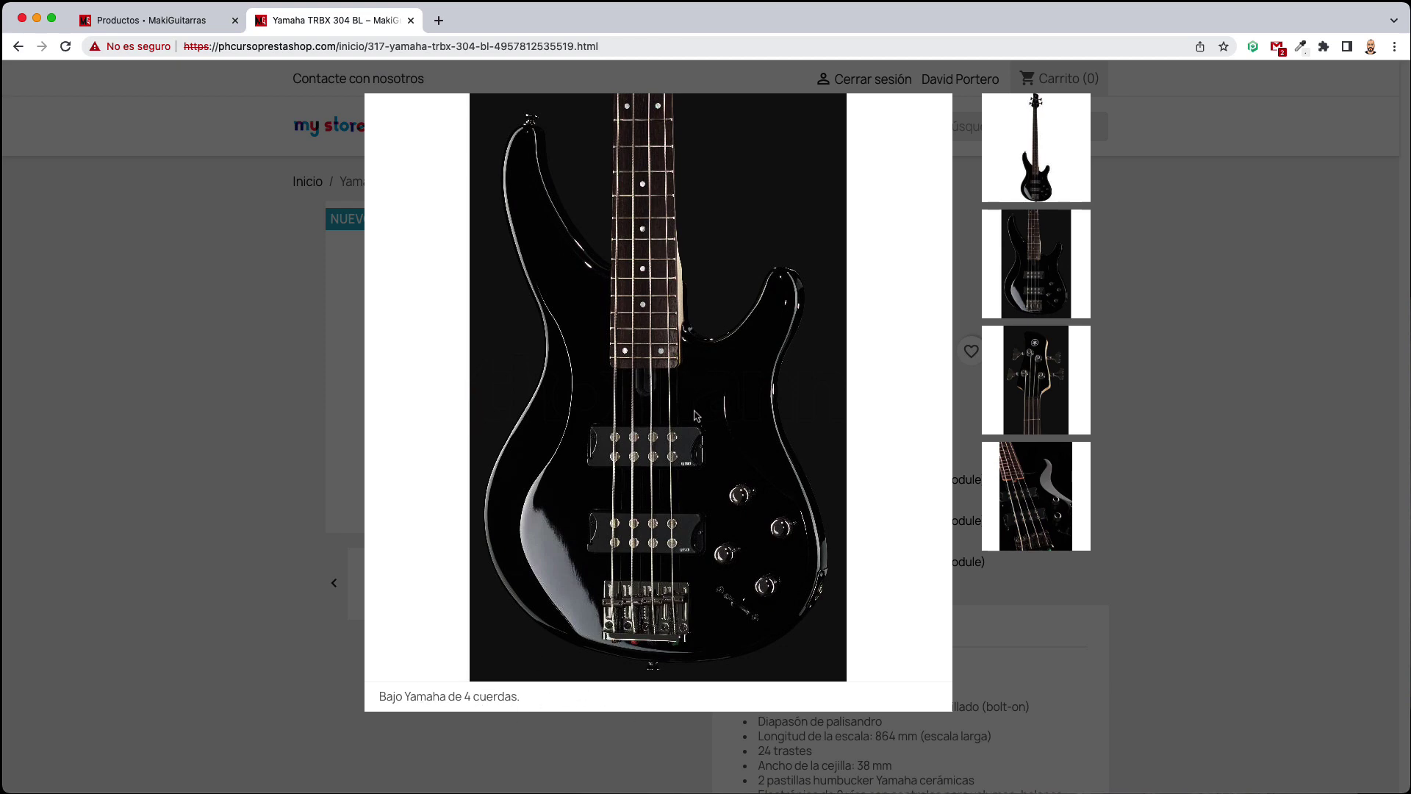
pyautogui.click(1261, 616)
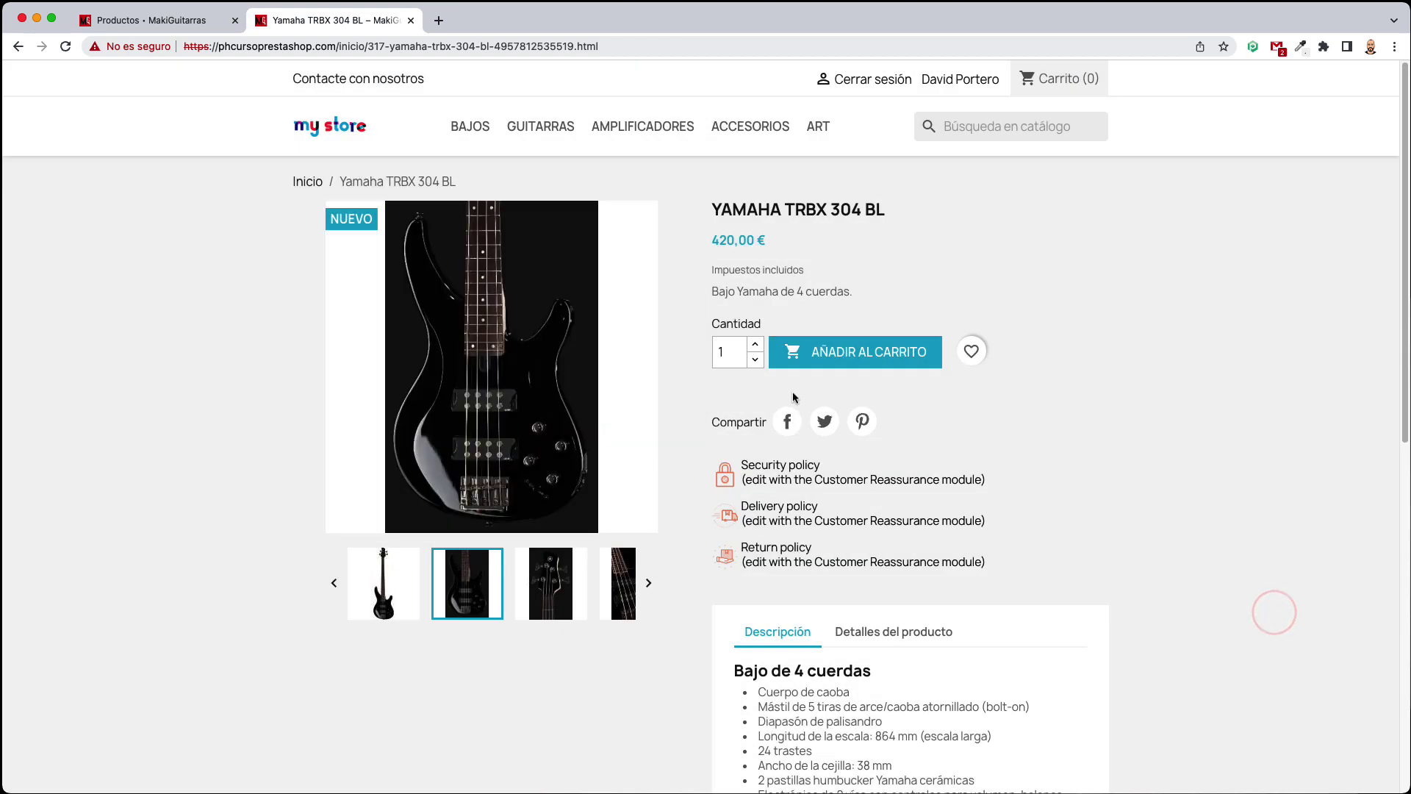
# Read the bass's description and its product details with reference, stock and technical data
pyautogui.scroll(-4, 1172, 397)
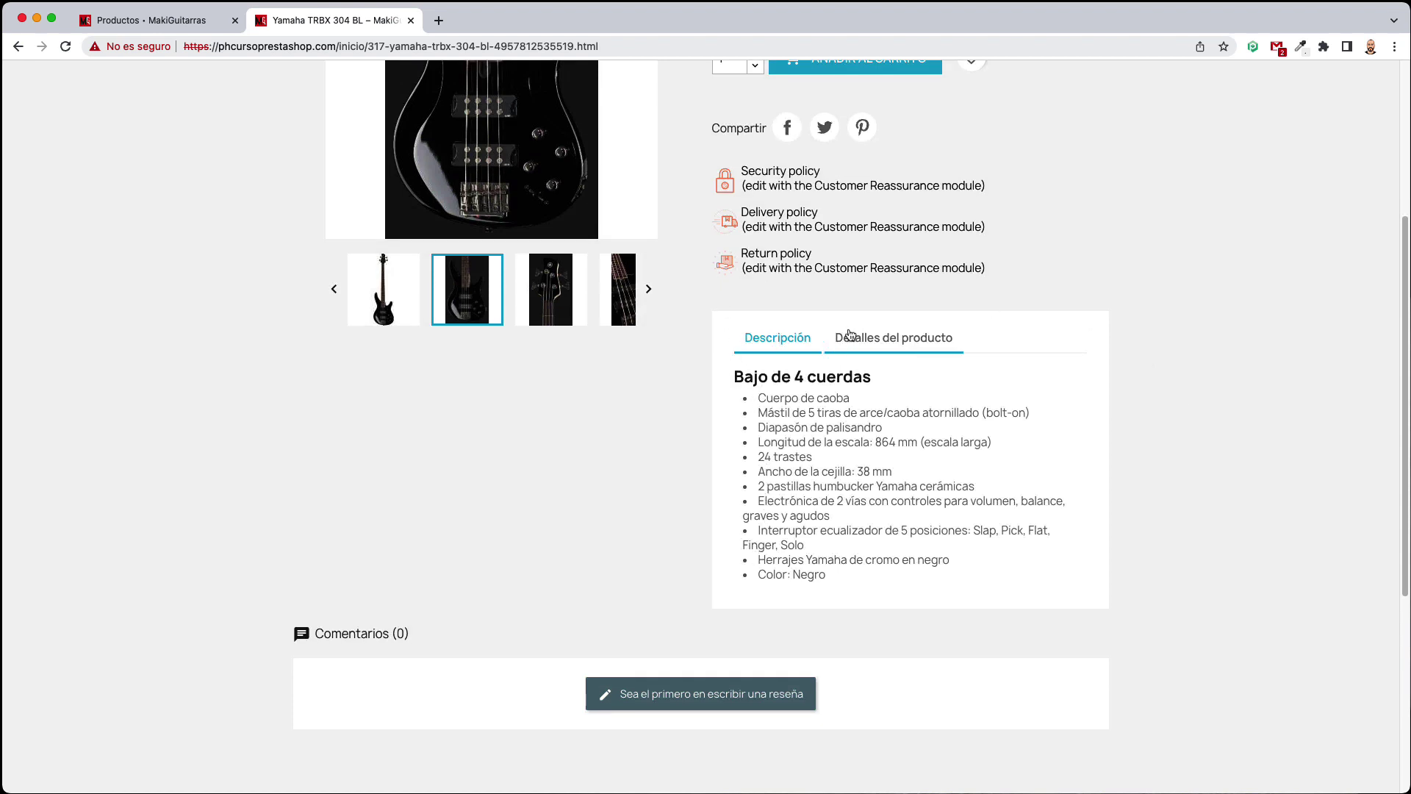
pyautogui.click(885, 338)
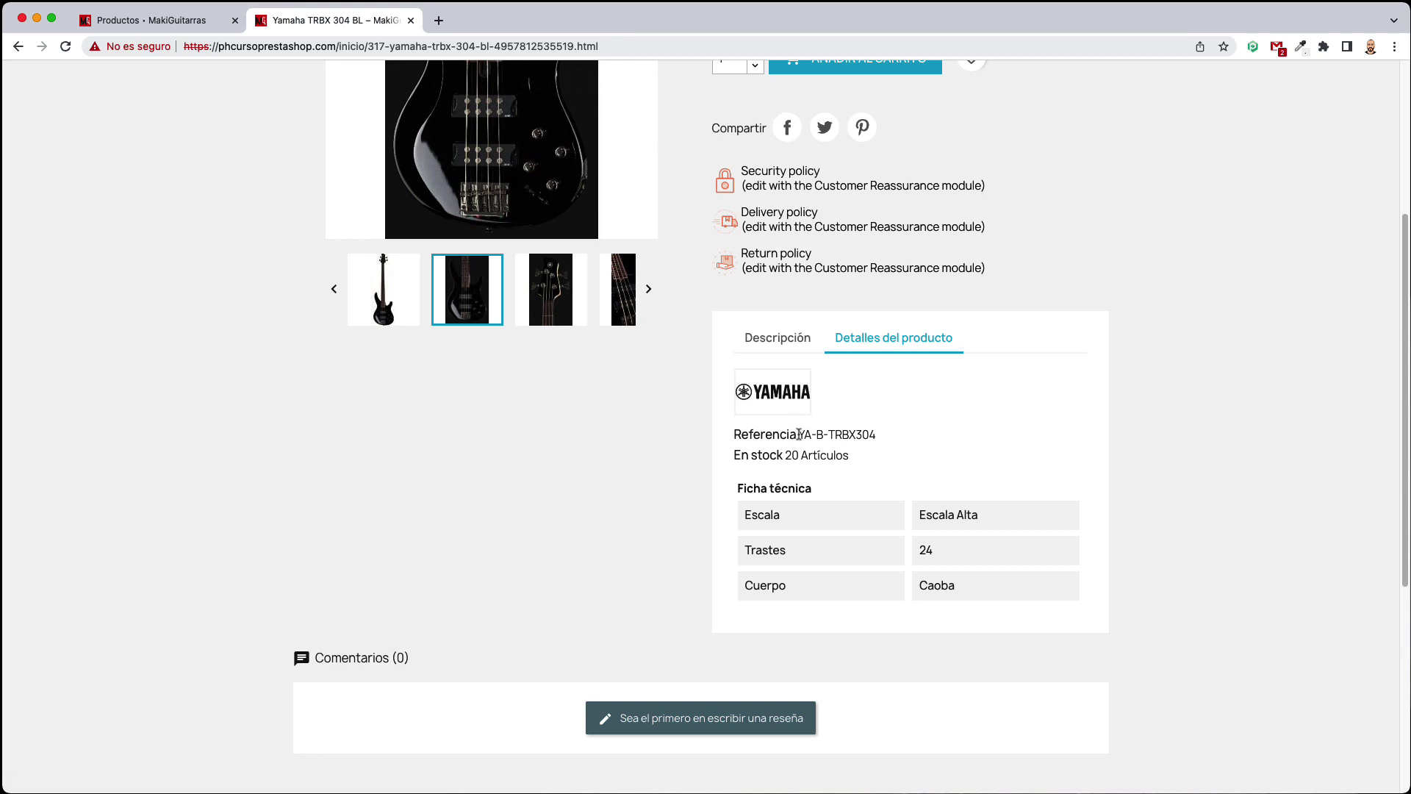
pyautogui.moveTo(799, 434); pyautogui.dragTo(879, 434)
pyautogui.click(865, 458)
# View the Yamaha brand's product listing and open the bass from it
pyautogui.click(780, 406)
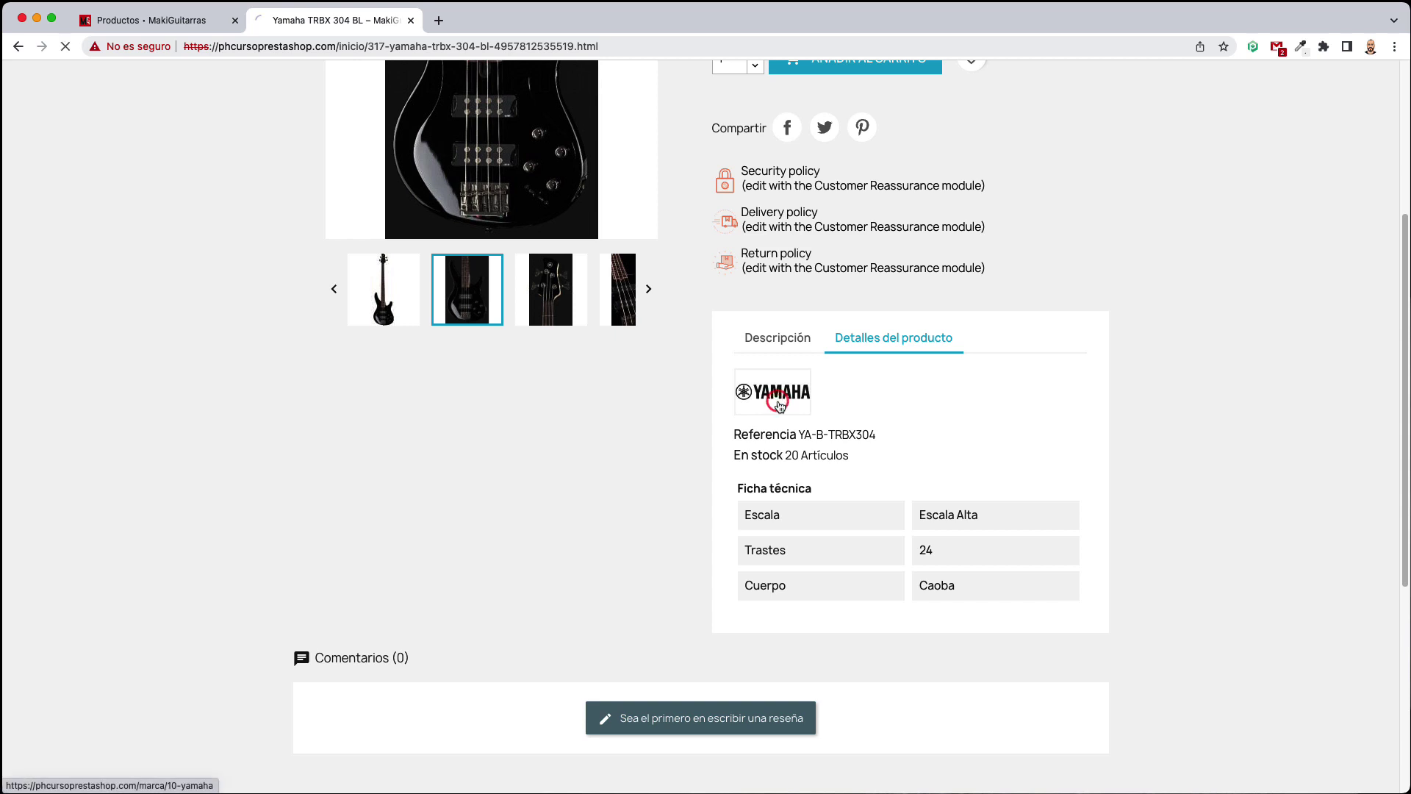
pyautogui.moveTo(365, 513)
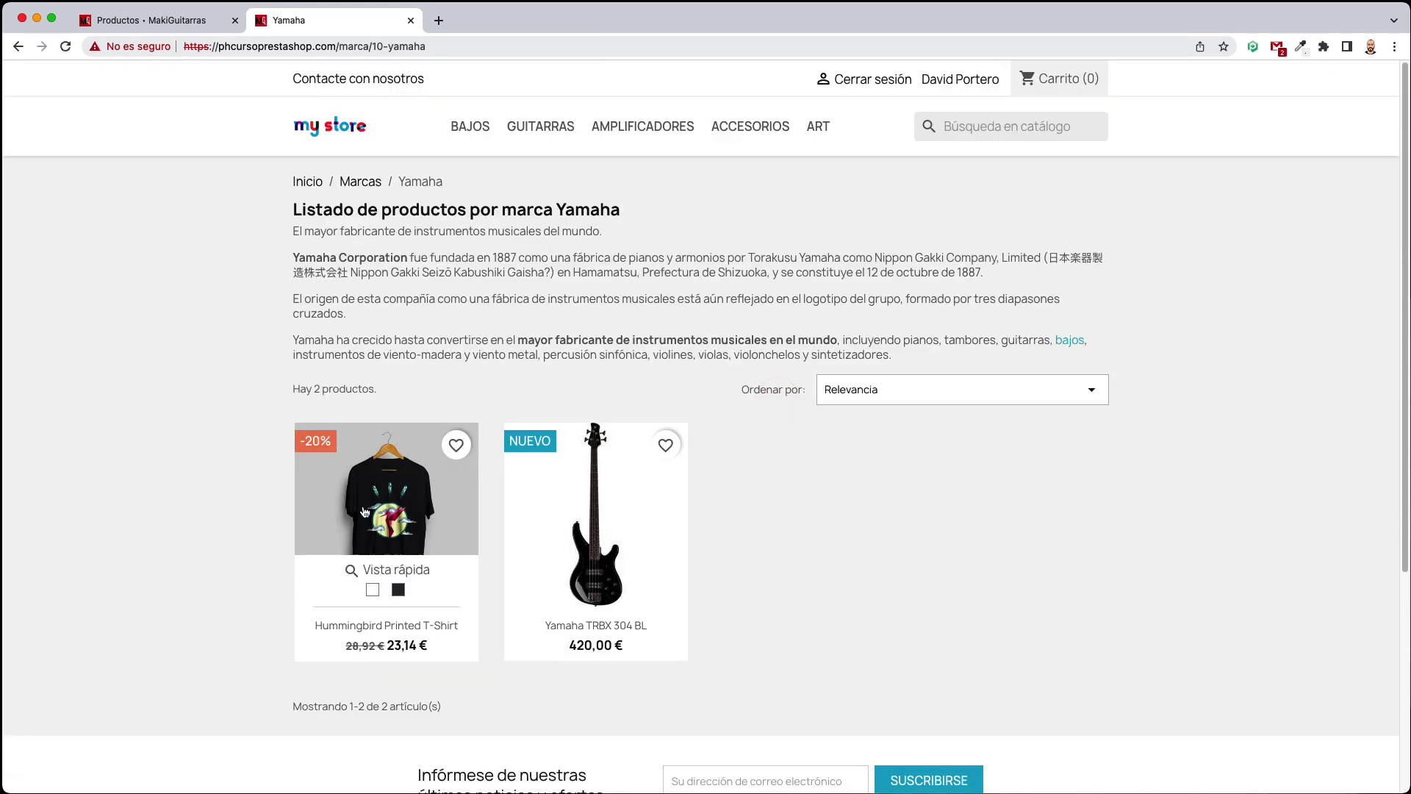
pyautogui.click(579, 553)
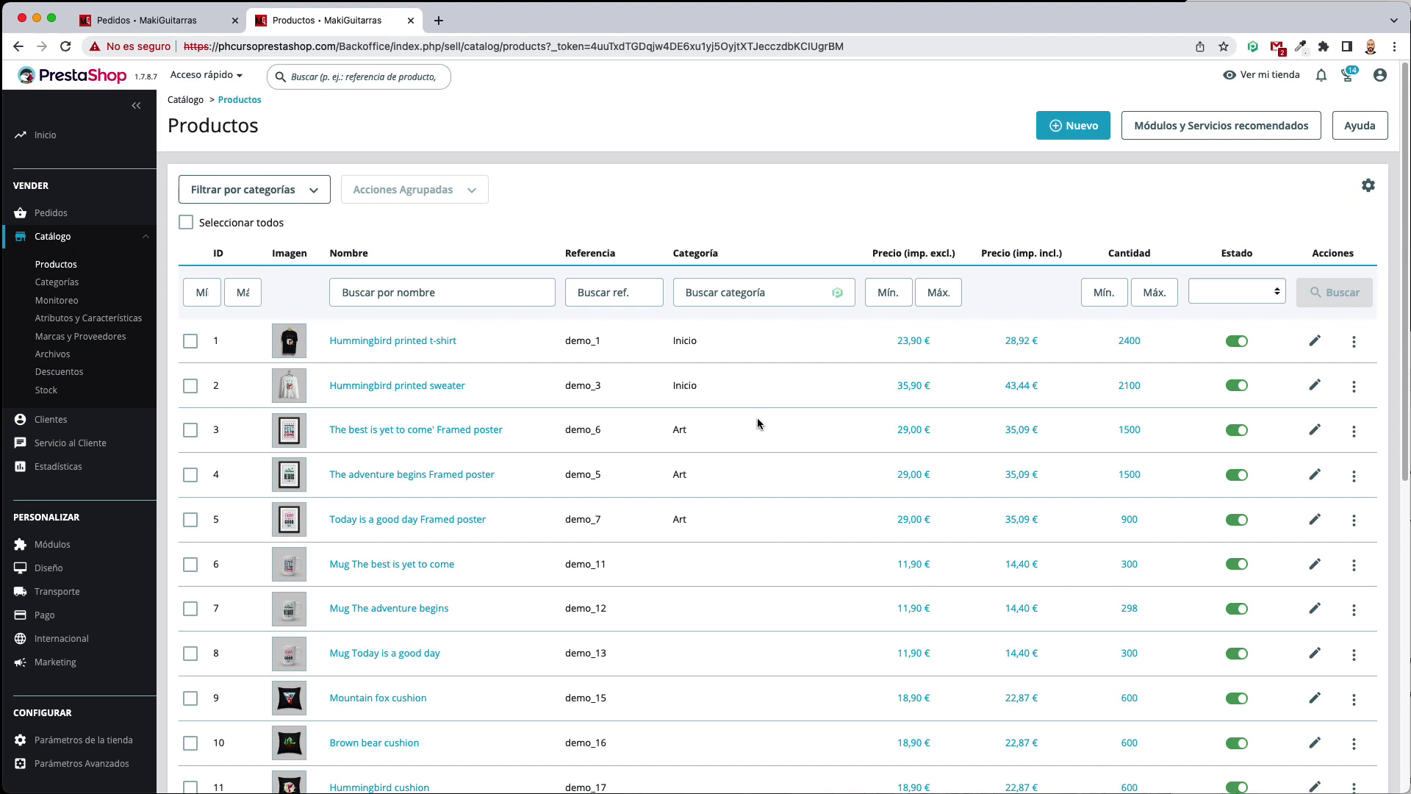
# Open the storefront from the back office and view the Bajos category page with its filters
pyautogui.click(1268, 76)
pyautogui.click(502, 20)
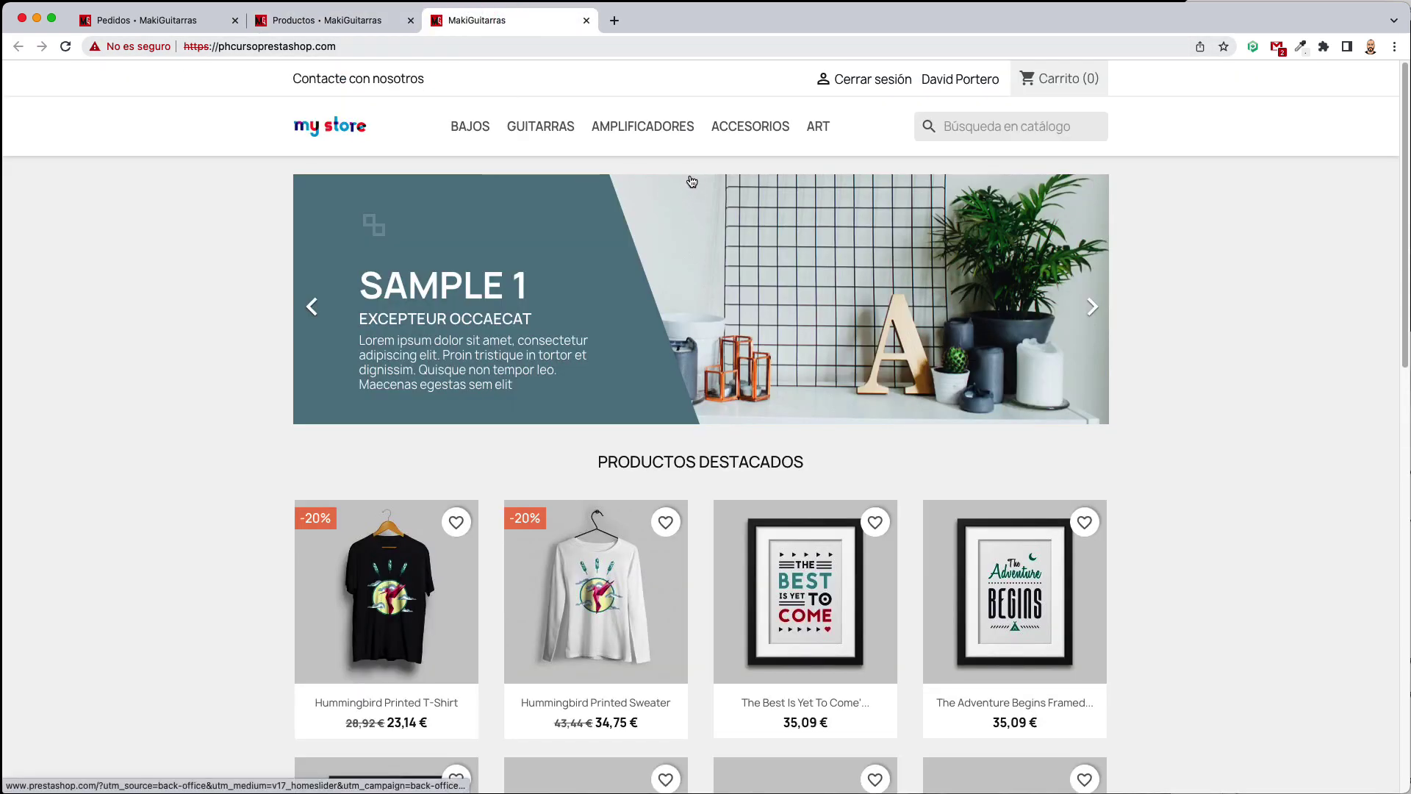
pyautogui.moveTo(459, 135)
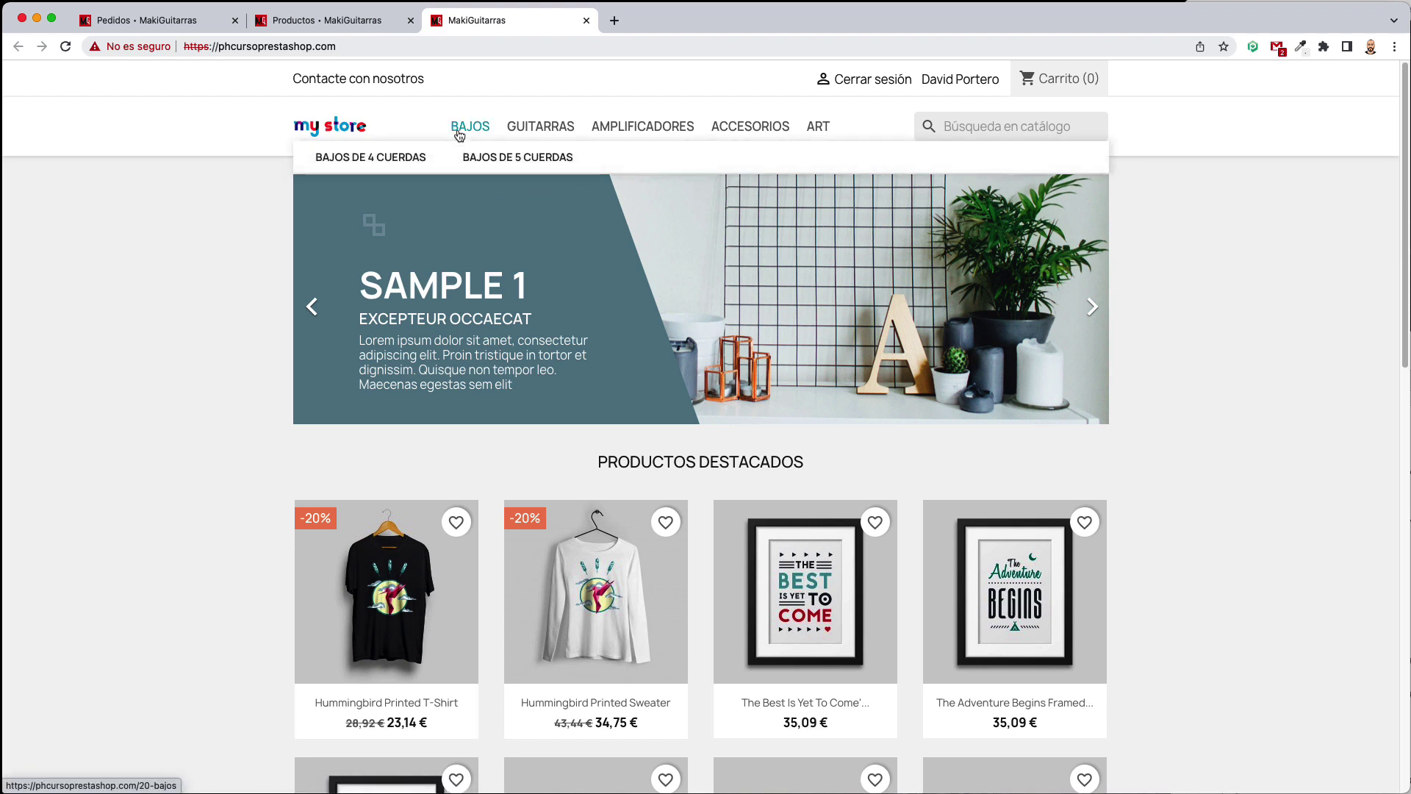
pyautogui.click(459, 134)
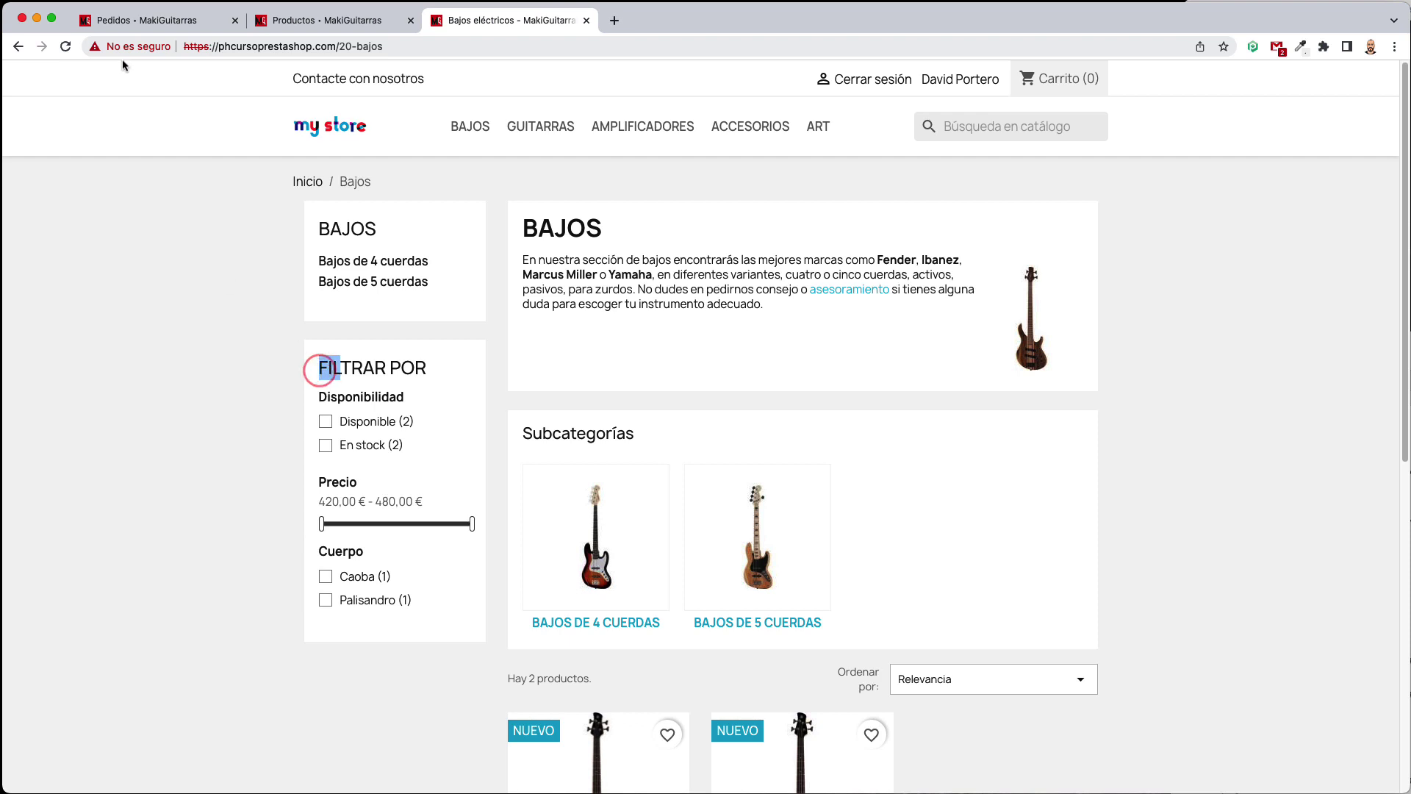
# Open the back office's module manager and search its modules for "face"
pyautogui.click(138, 20)
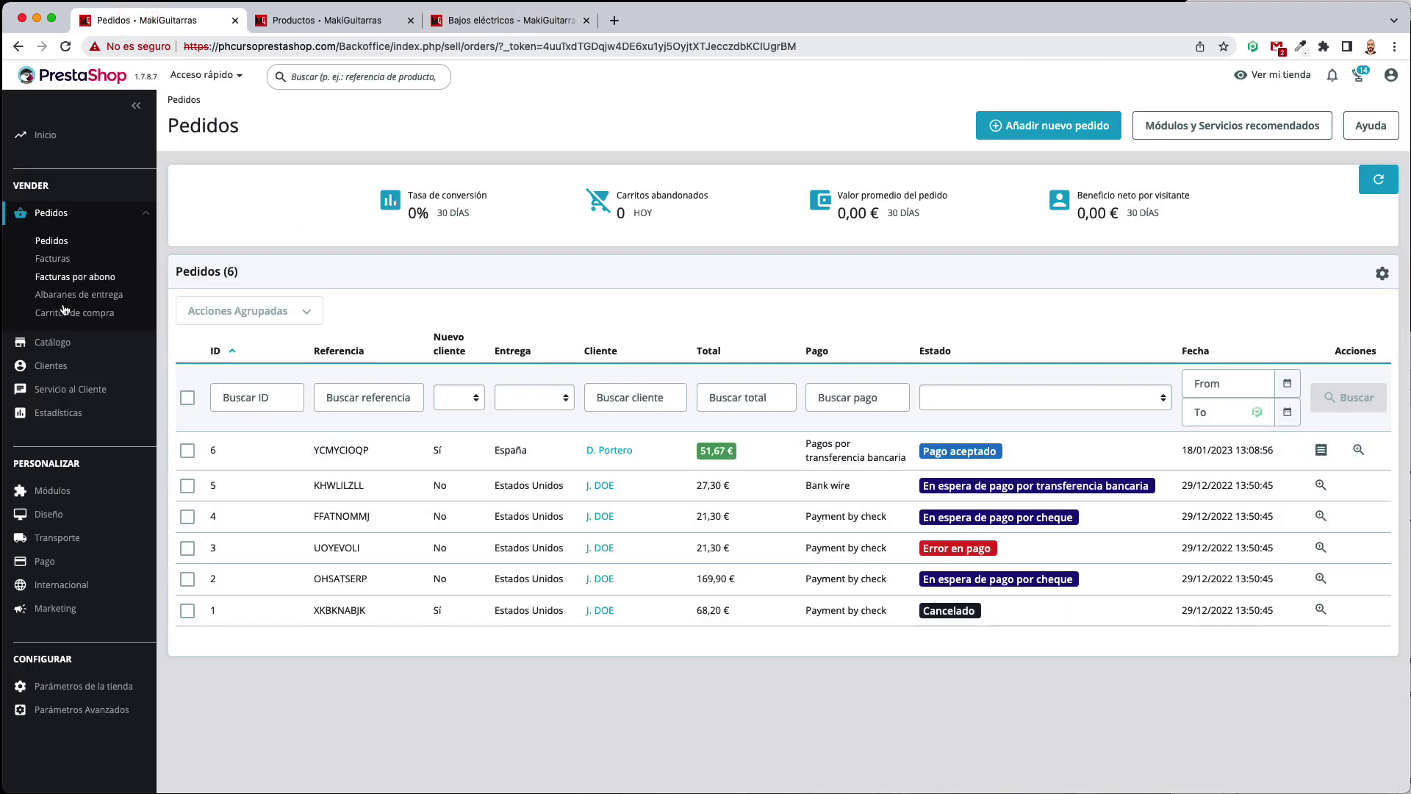
pyautogui.moveTo(71, 491)
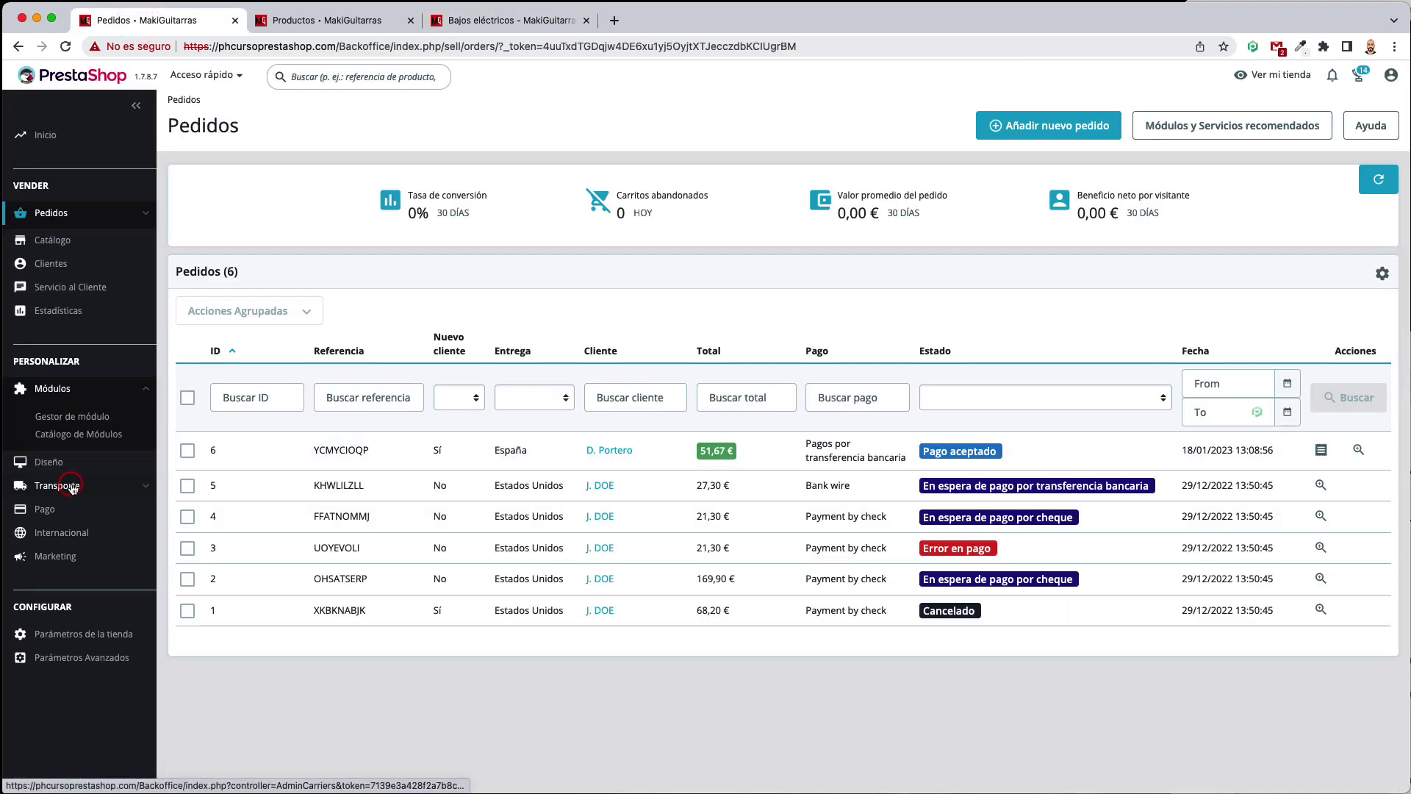
pyautogui.click(71, 412)
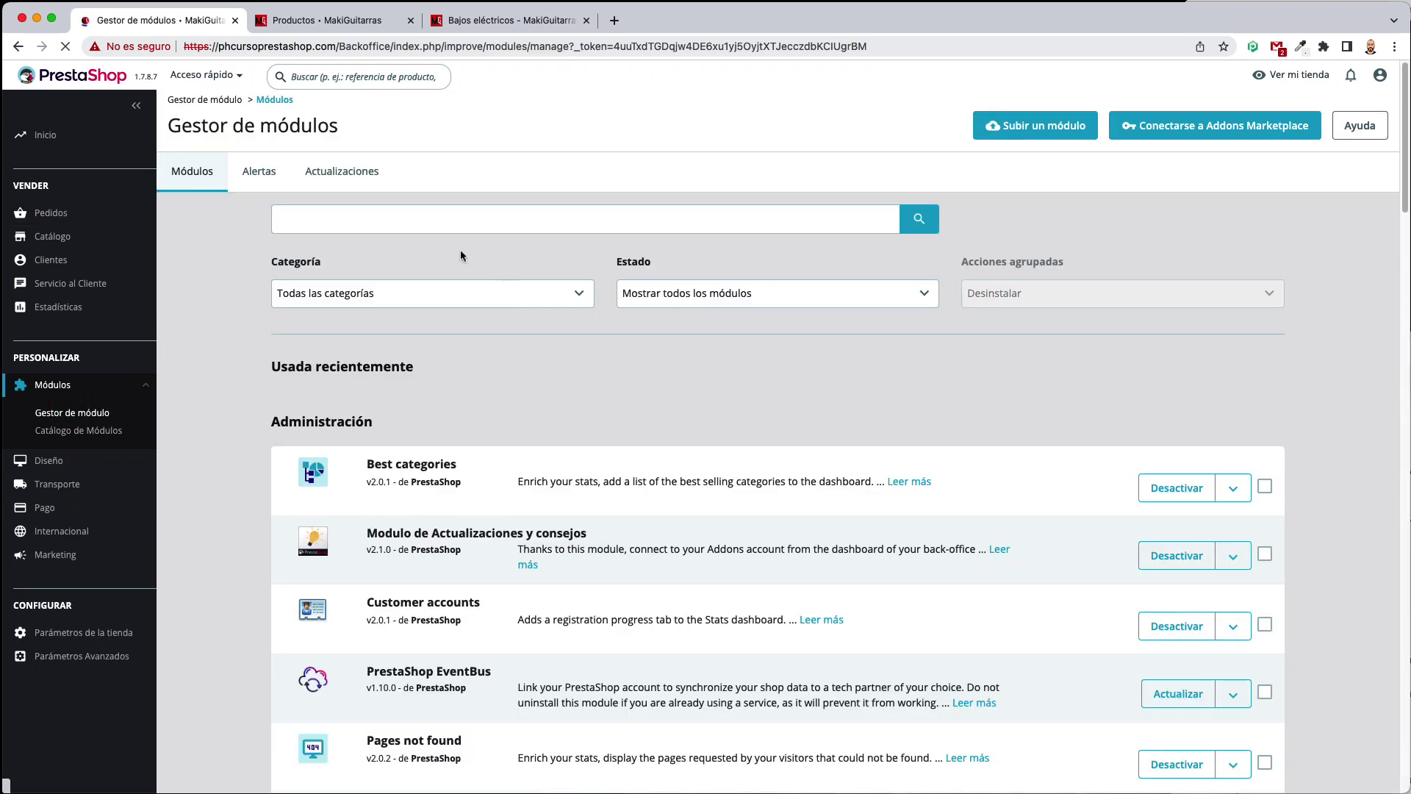
pyautogui.click(438, 216)
pyautogui.click(439, 216)
pyautogui.write('face')
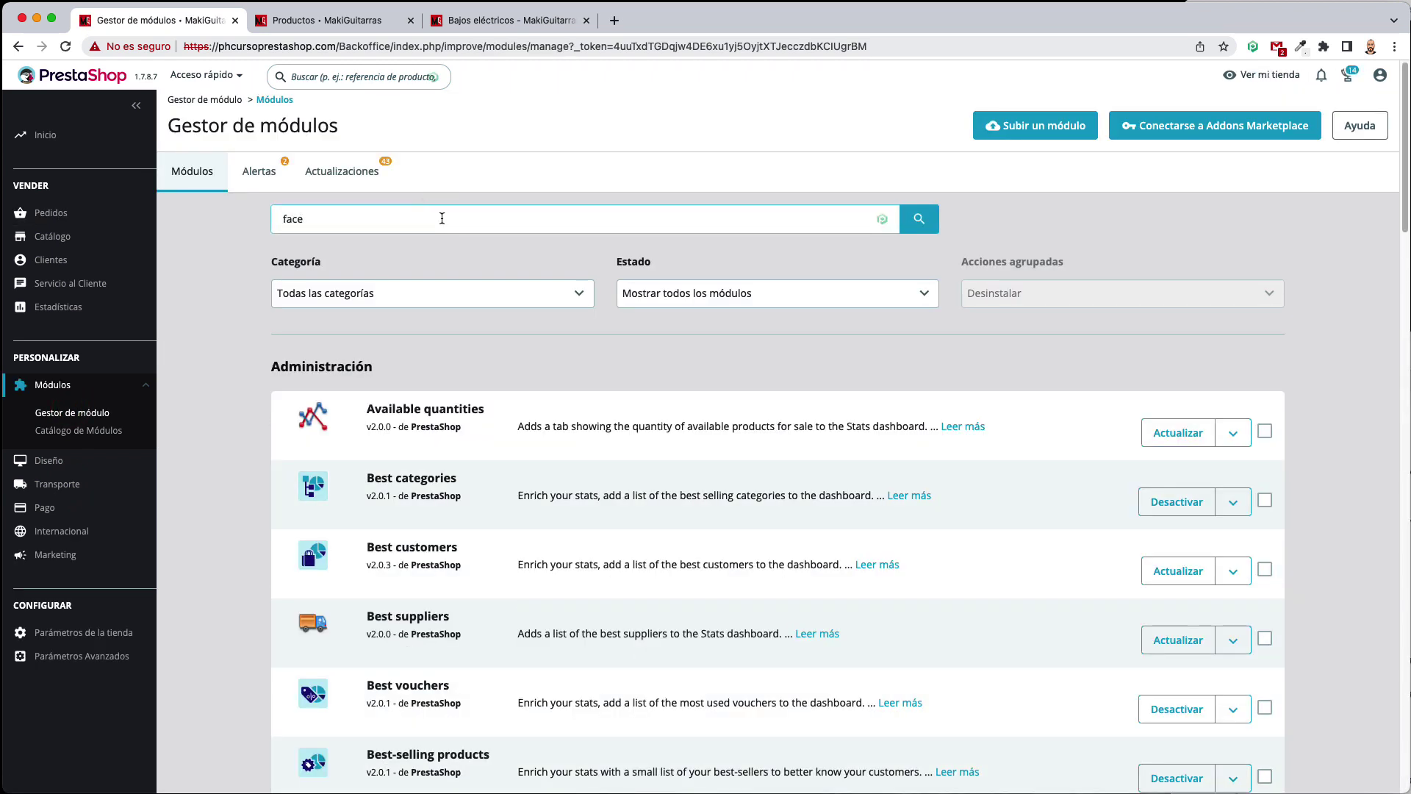
pyautogui.press('Return')
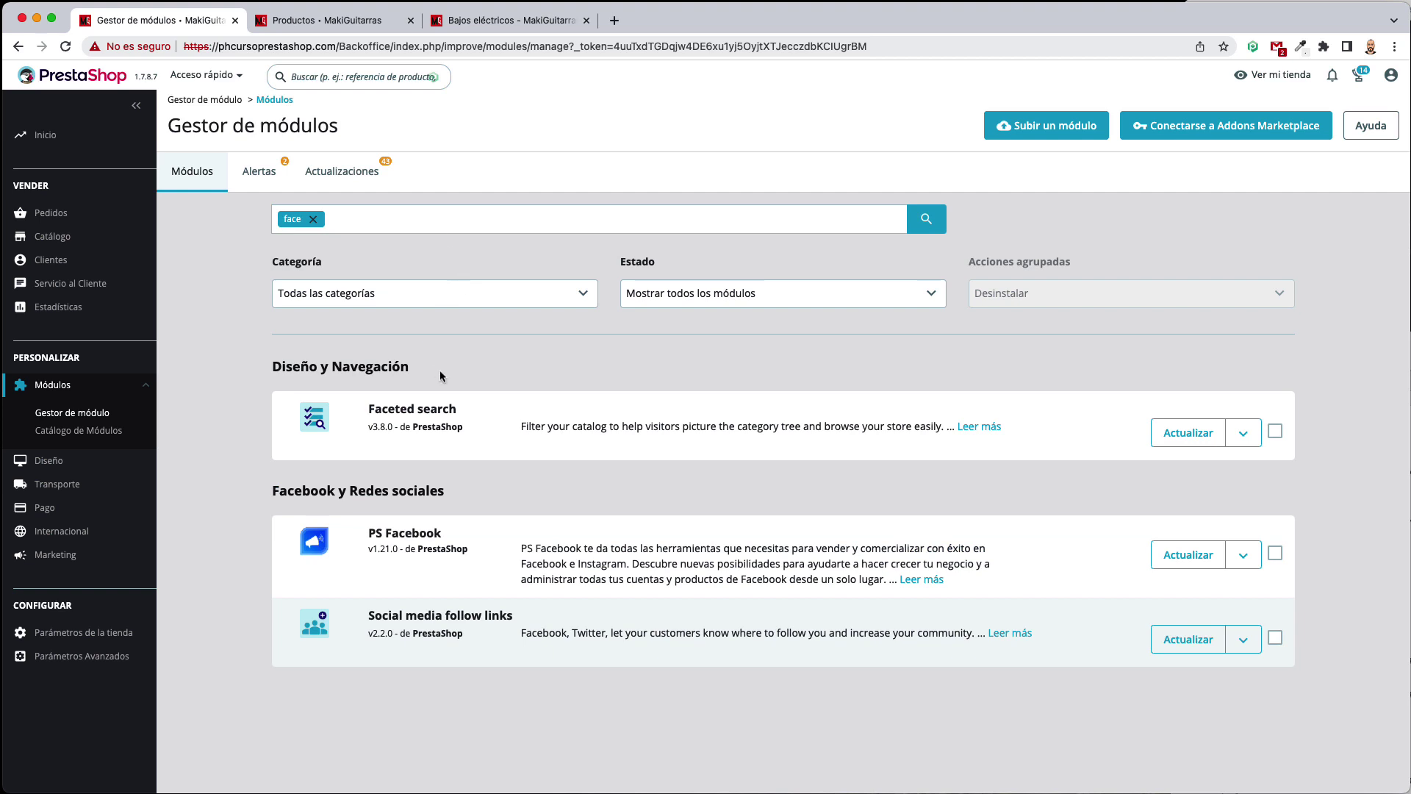
# Open the Faceted search module's configuration and edit the filter template "My template 2022-12-29"
pyautogui.click(1257, 439)
pyautogui.click(1293, 553)
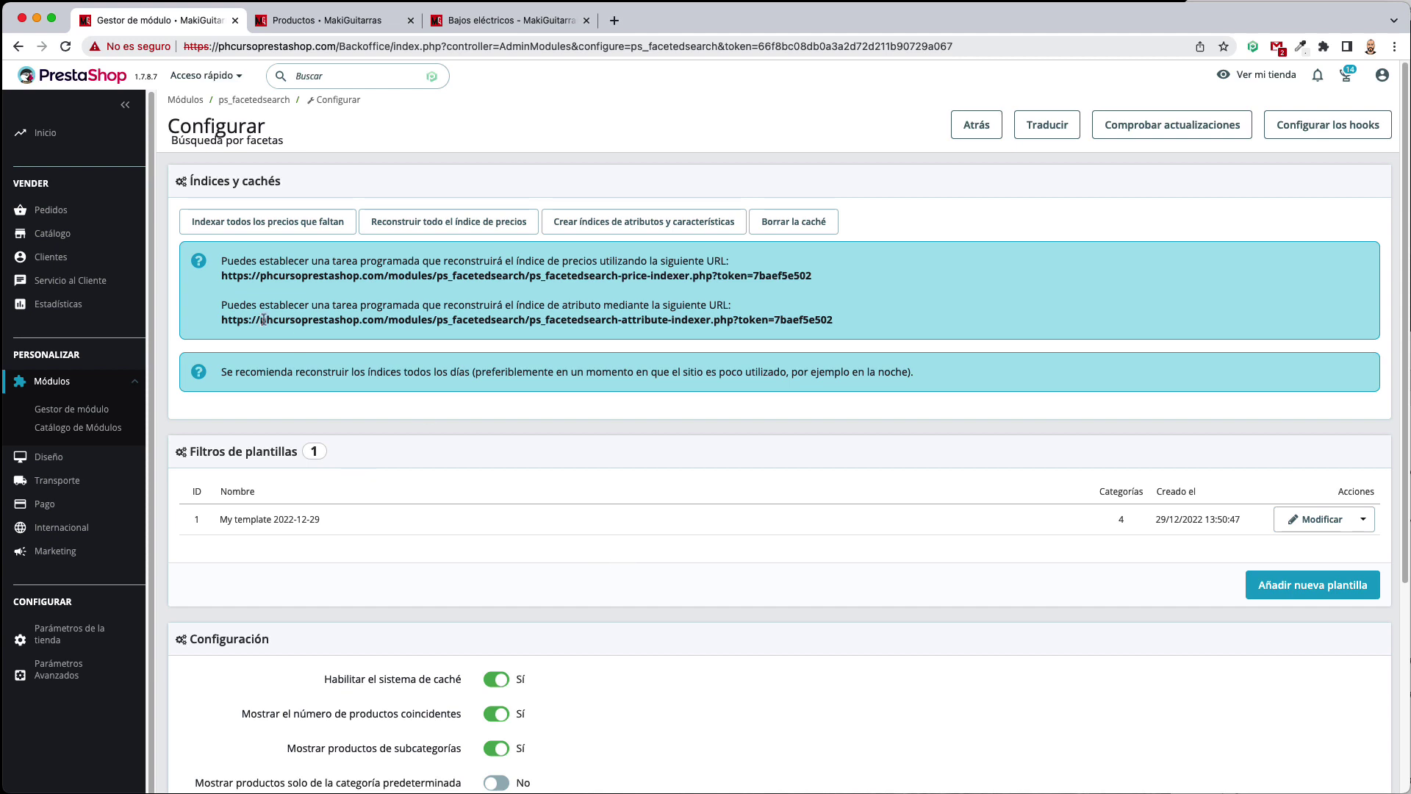
pyautogui.click(1316, 519)
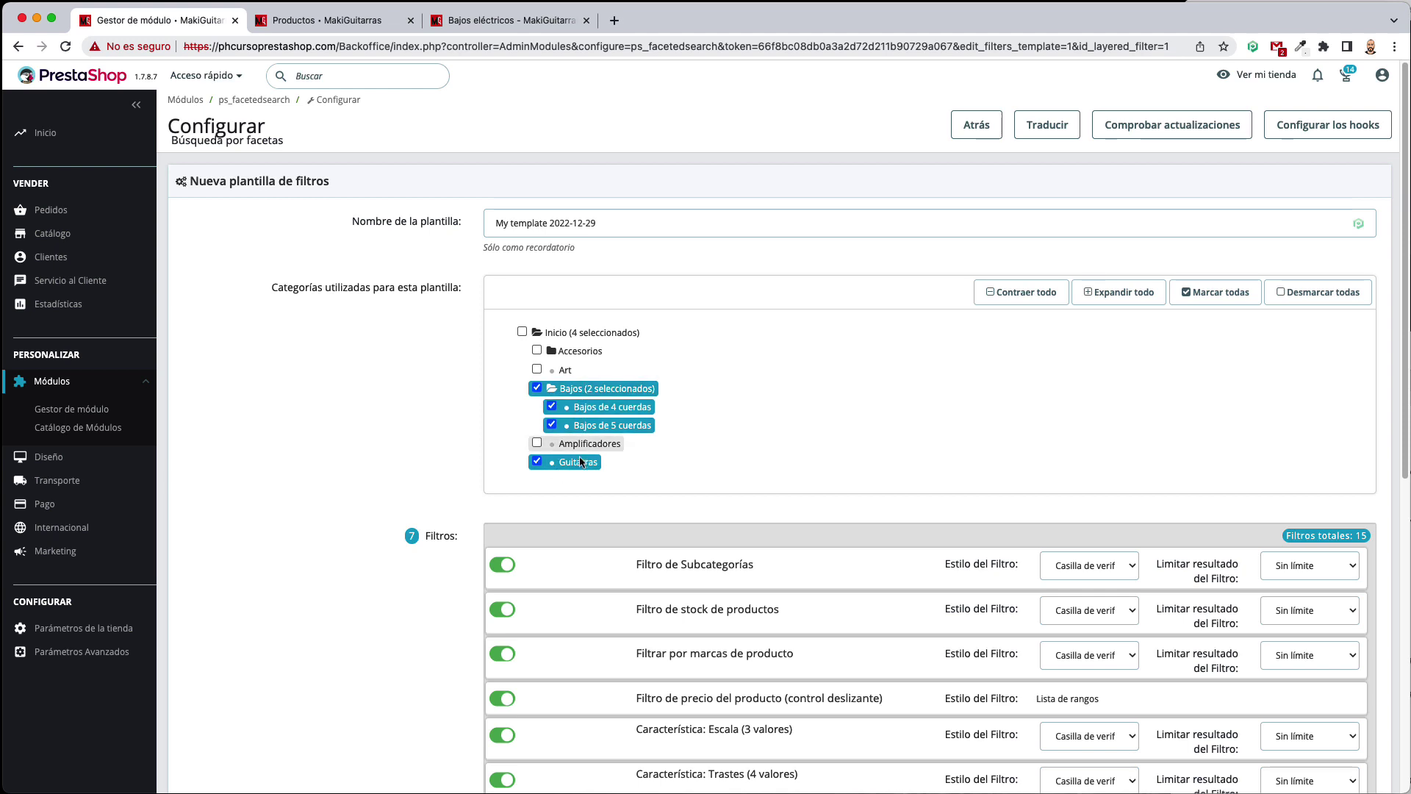
pyautogui.scroll(-1, 816, 382)
pyautogui.scroll(-4, 816, 383)
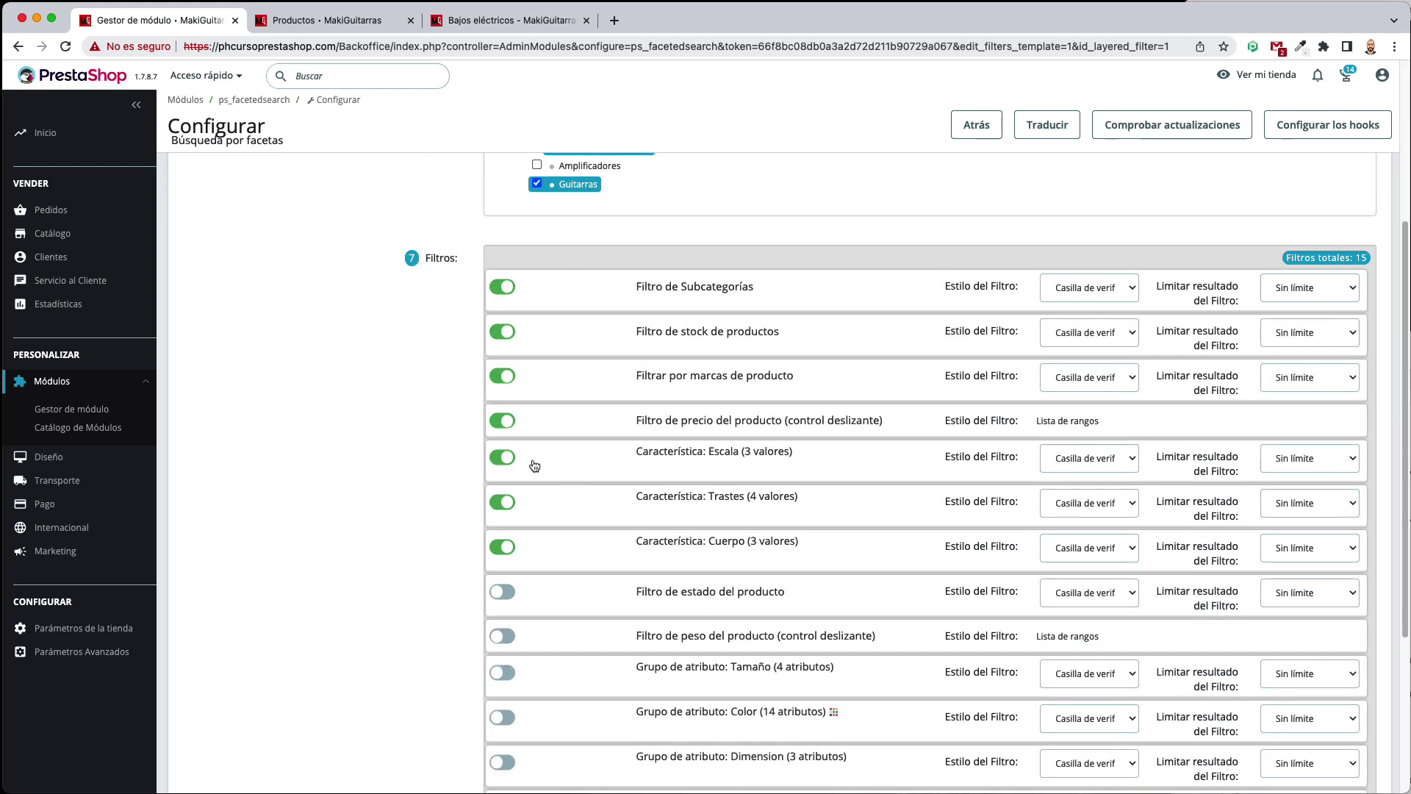
# Check that the Escala, Trastes and Cuerpo features are enabled as filters in the template, and save it
pyautogui.click(491, 460)
pyautogui.click(503, 457)
pyautogui.click(506, 503)
pyautogui.click(503, 547)
pyautogui.click(503, 546)
pyautogui.scroll(-2, 582, 518)
pyautogui.scroll(-3, 671, 578)
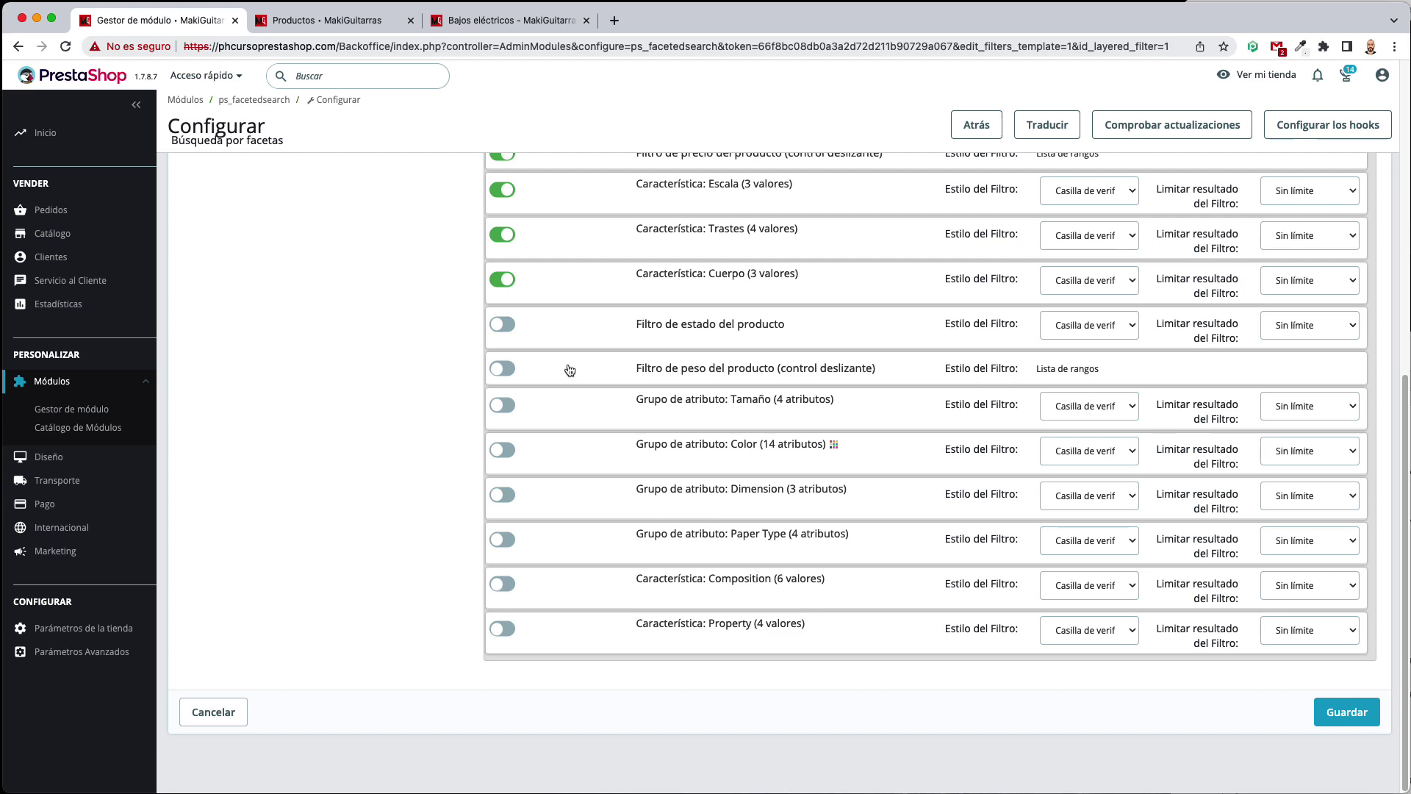
pyautogui.scroll(5, 566, 369)
pyautogui.scroll(-5, 1029, 519)
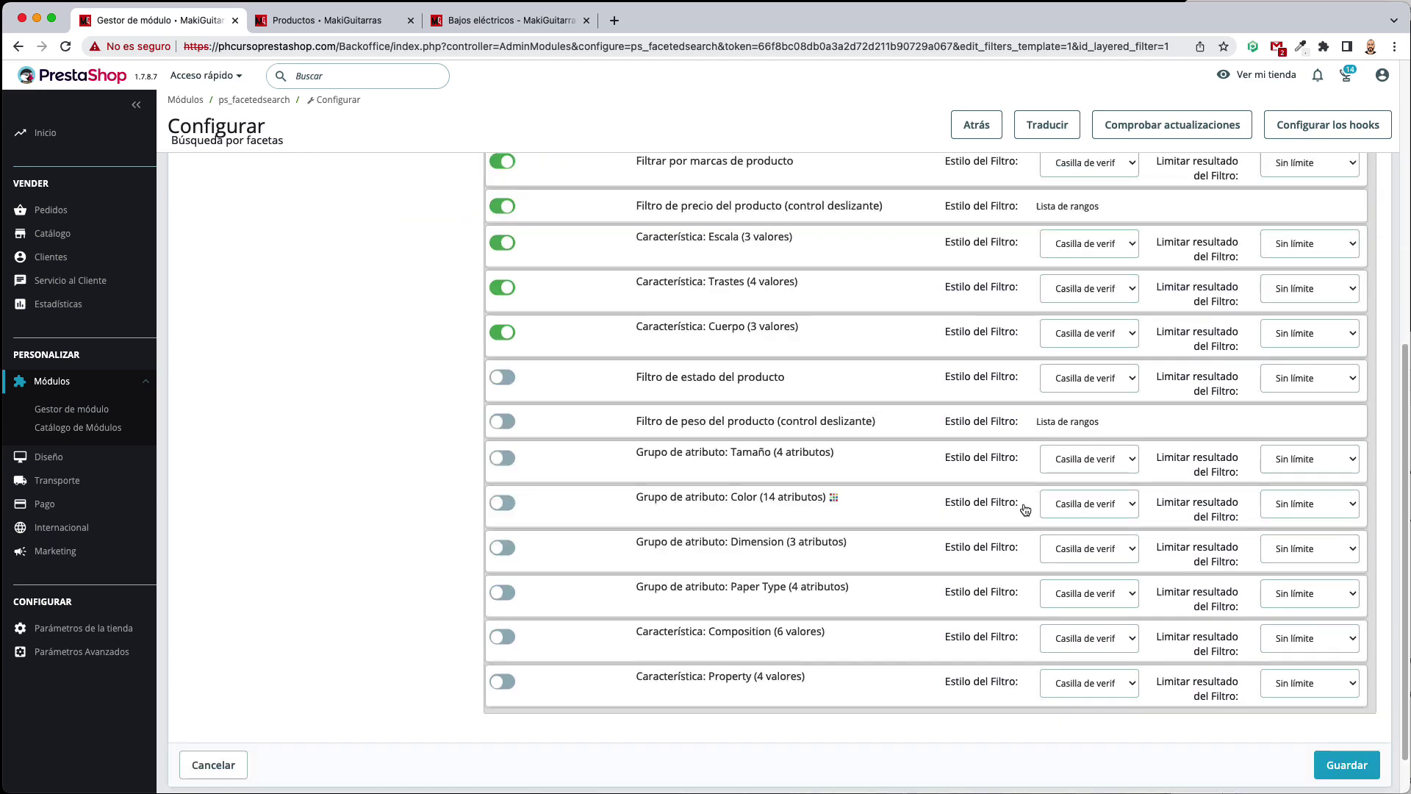
pyautogui.click(1338, 715)
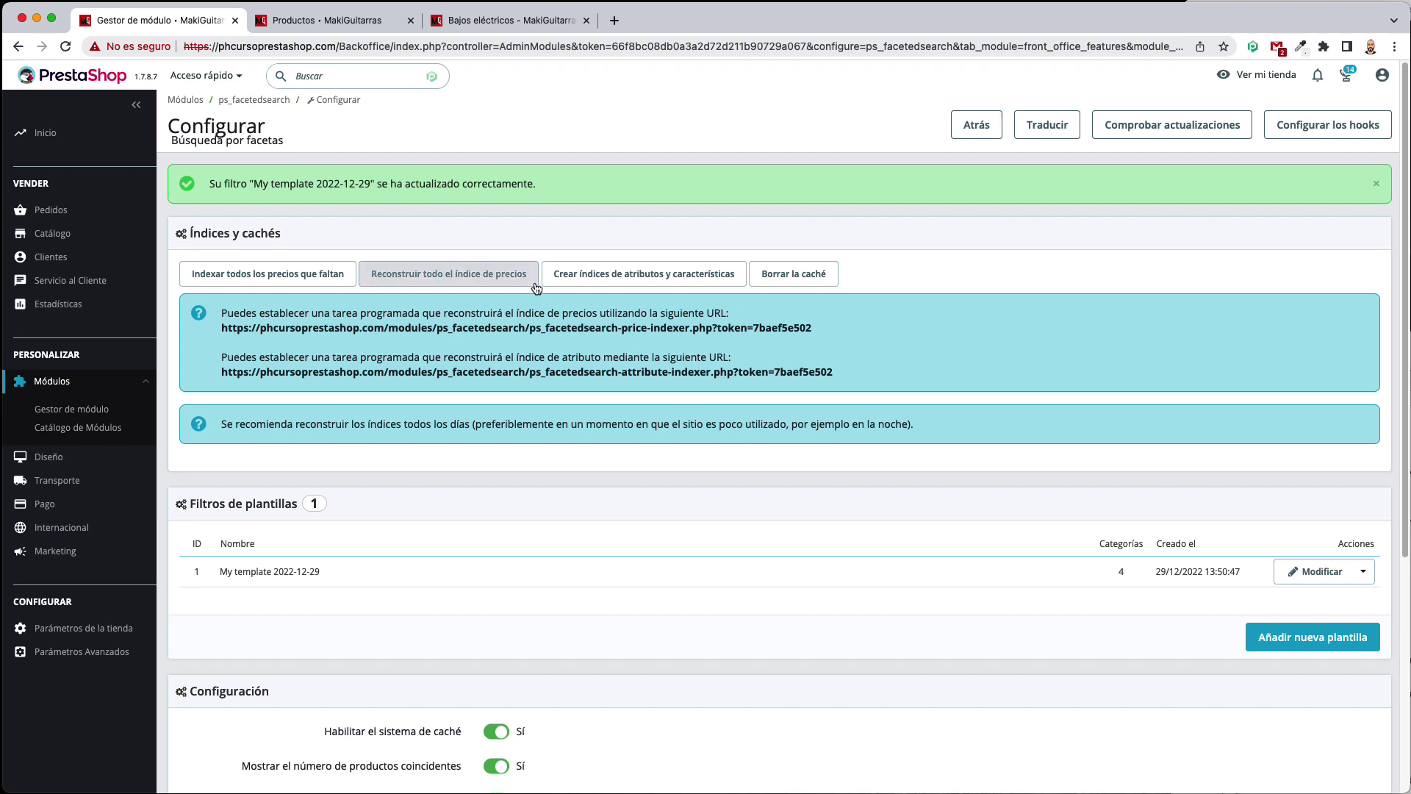
# Build the attribute and feature indexes, rebuild the whole price index, and clear the faceted search cache
pyautogui.click(612, 283)
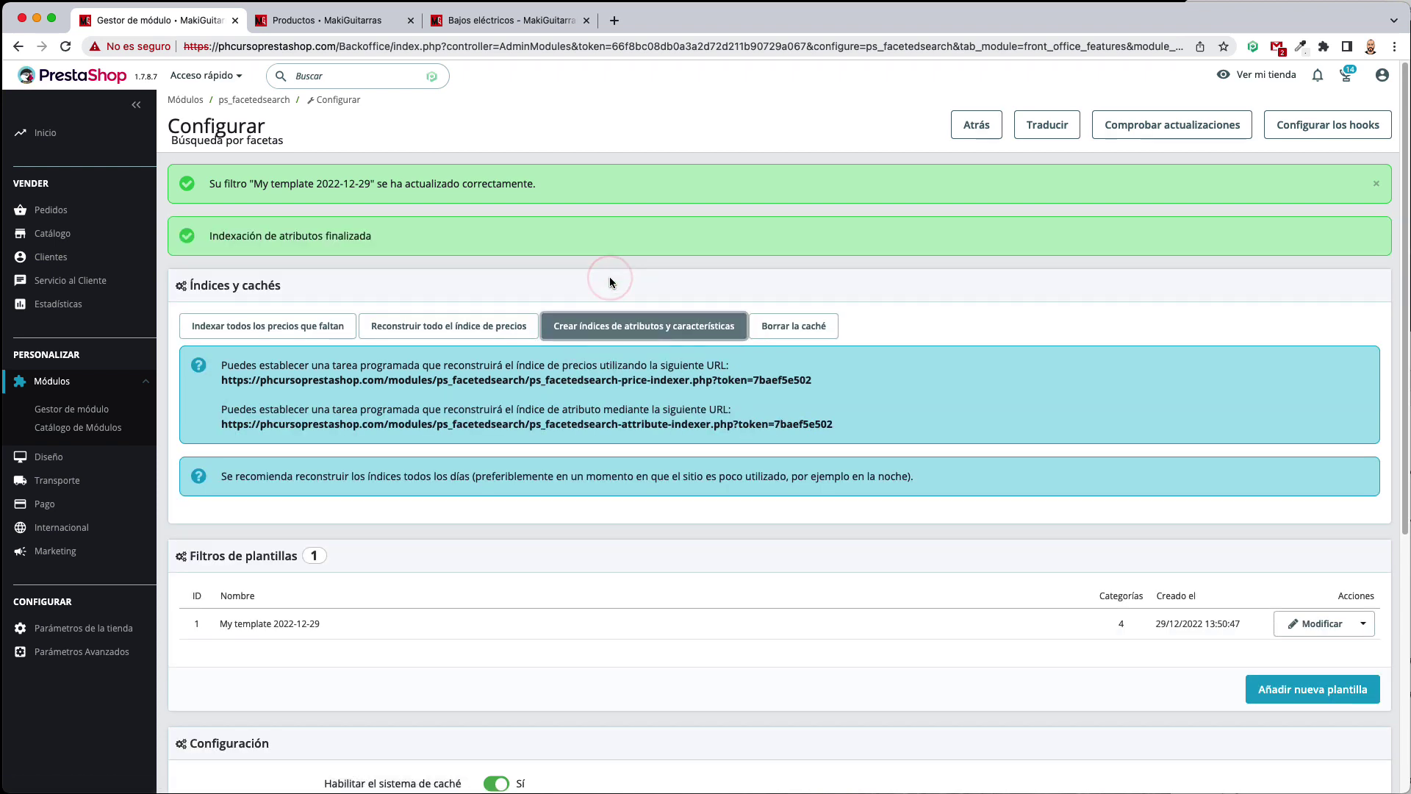
pyautogui.click(412, 327)
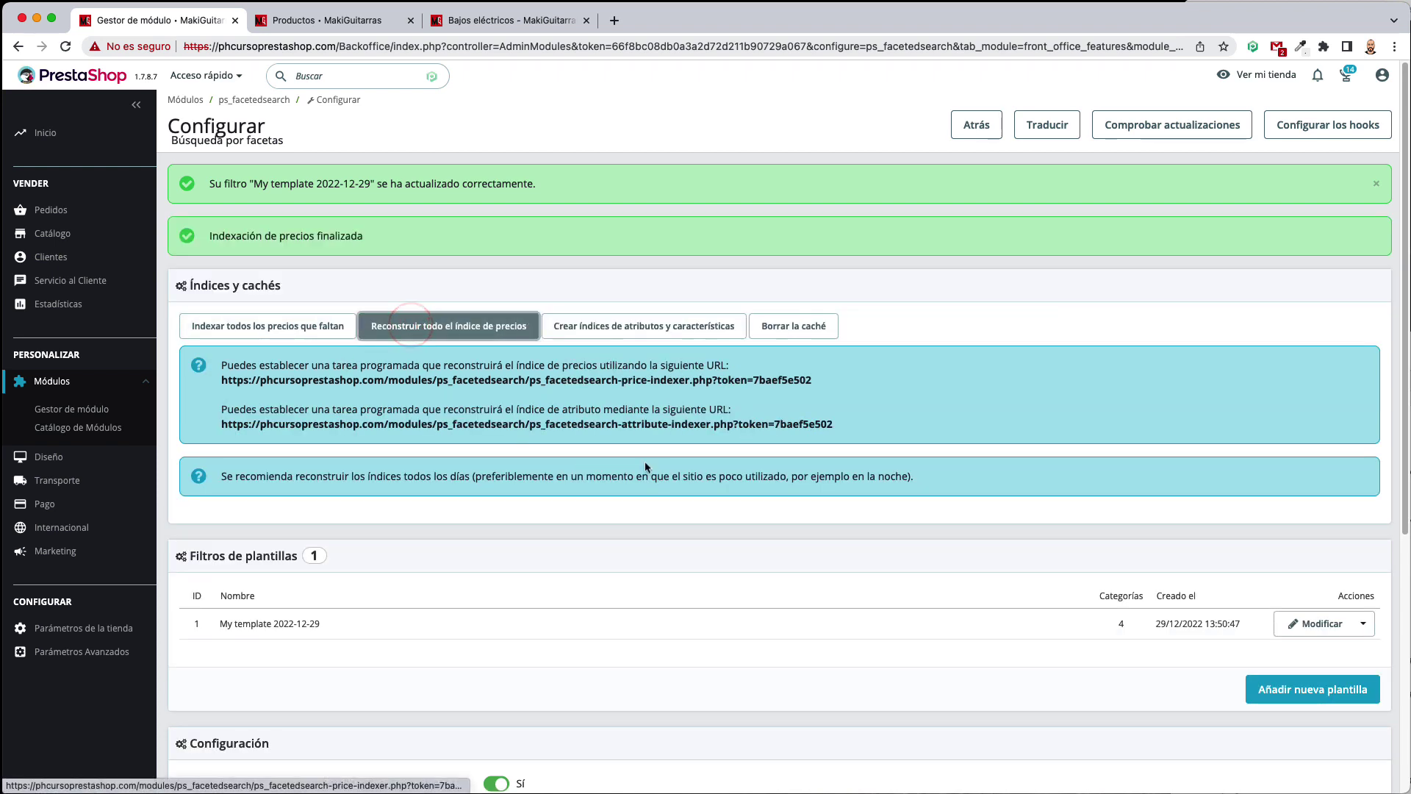
pyautogui.click(802, 319)
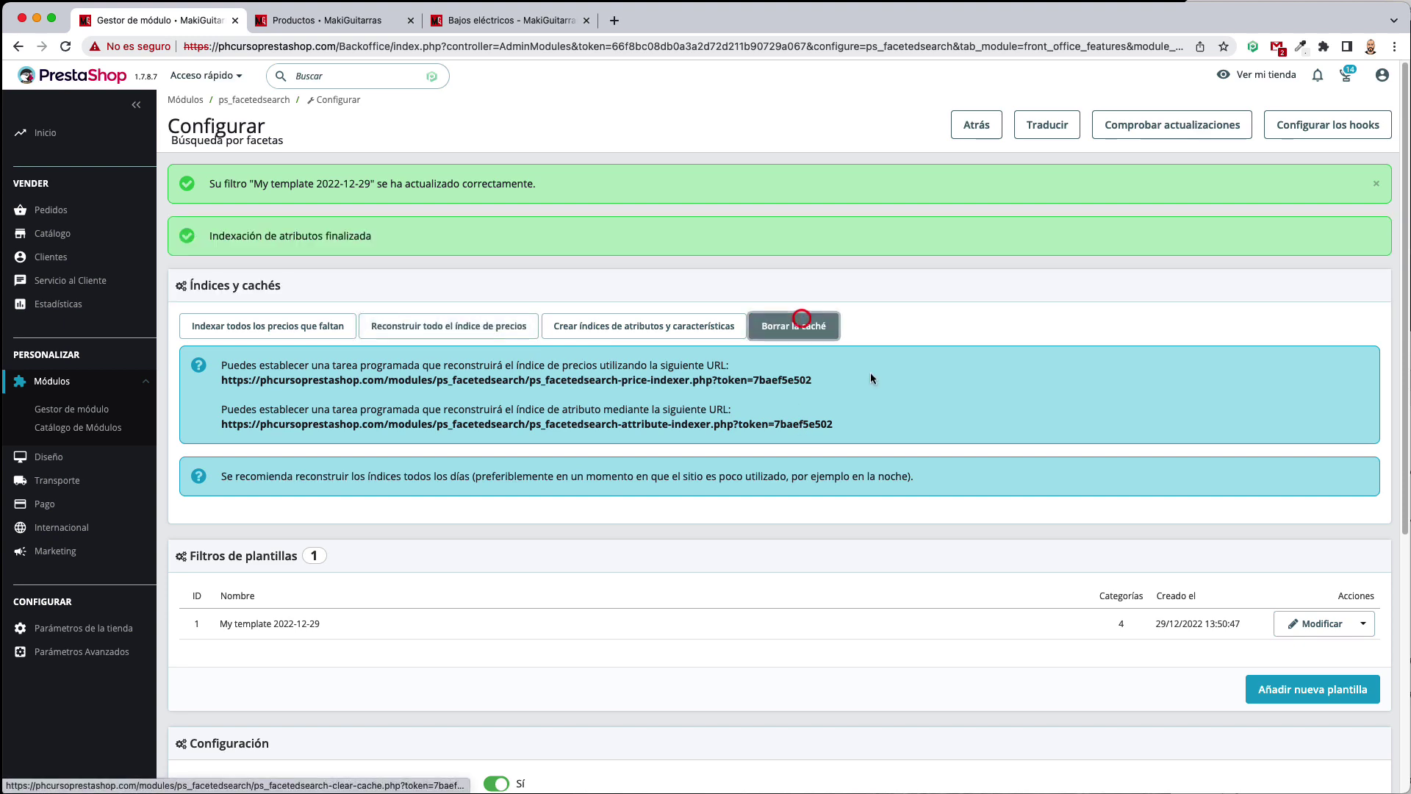
pyautogui.click(981, 405)
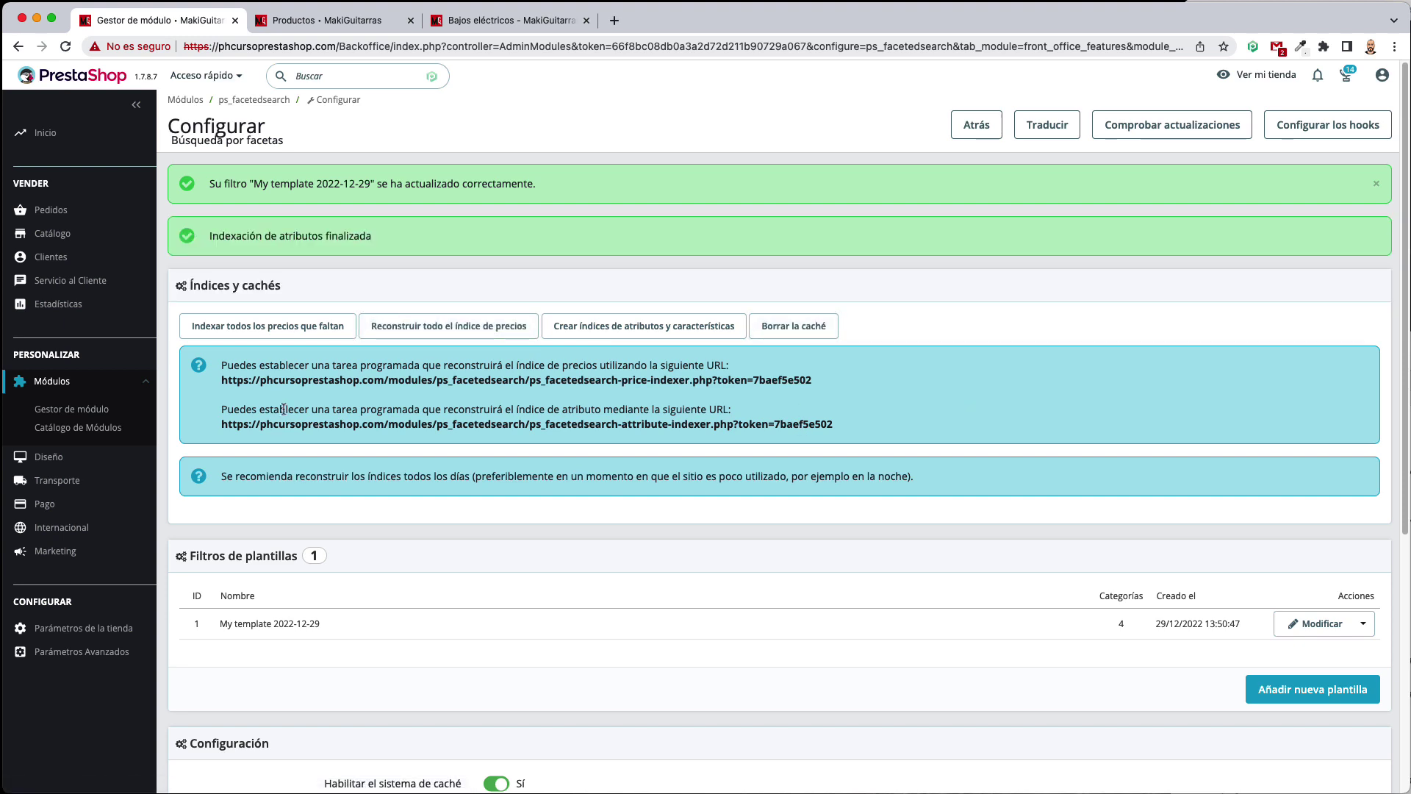
pyautogui.moveTo(224, 425); pyautogui.dragTo(542, 425)
pyautogui.click(605, 420)
# Reload the storefront's Bajos category page and compare its available filters with the listed basses
pyautogui.click(494, 30)
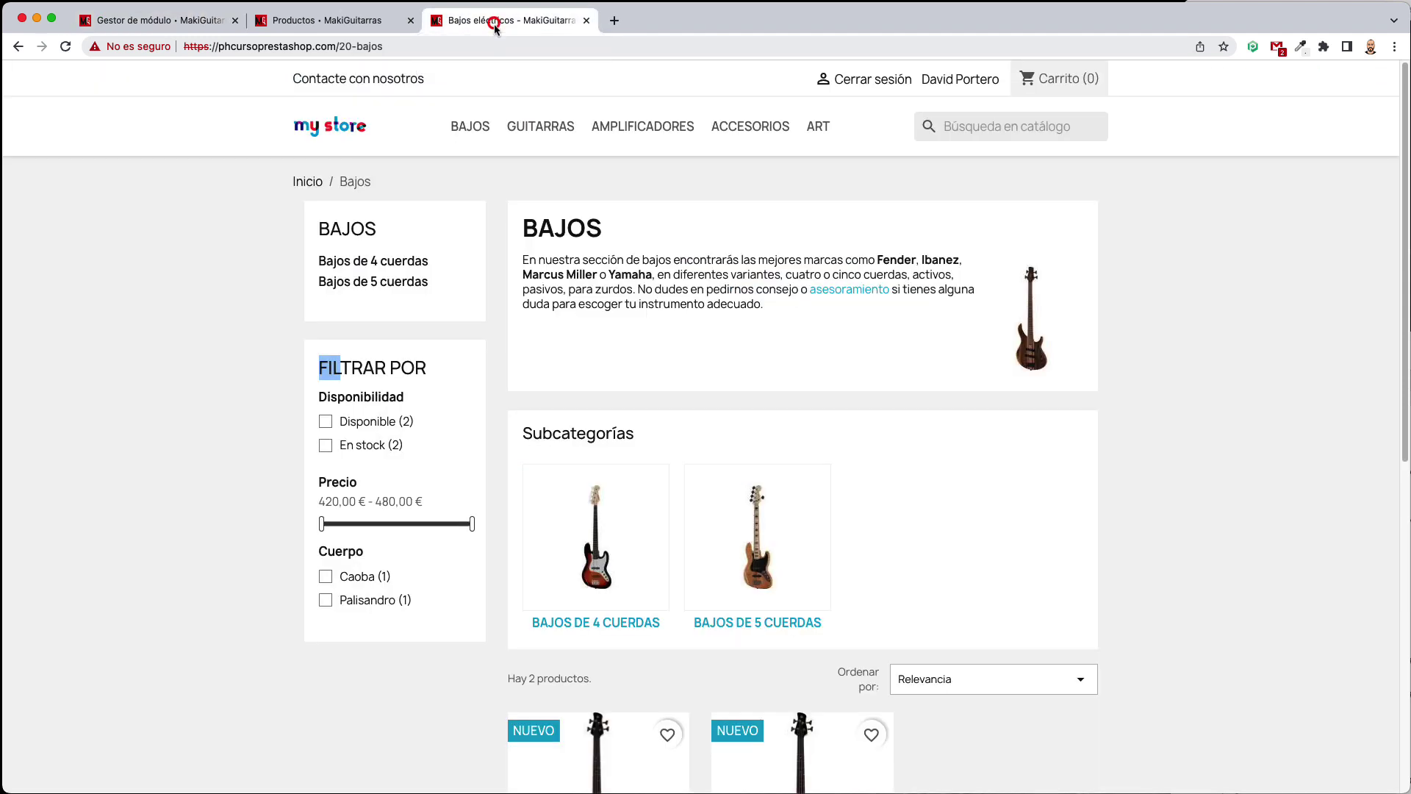
pyautogui.press('super+r')
pyautogui.scroll(-3, 291, 500)
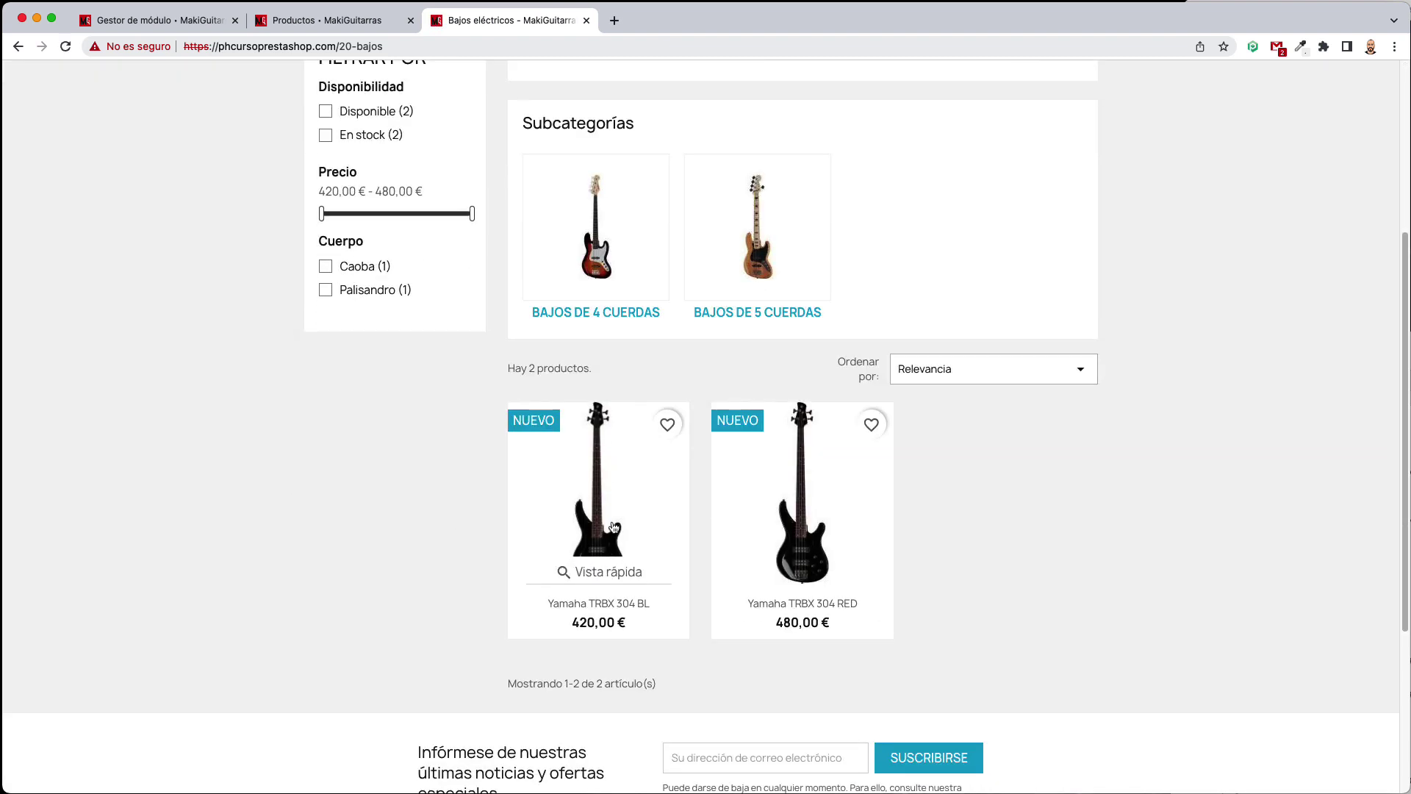
pyautogui.scroll(5, 601, 515)
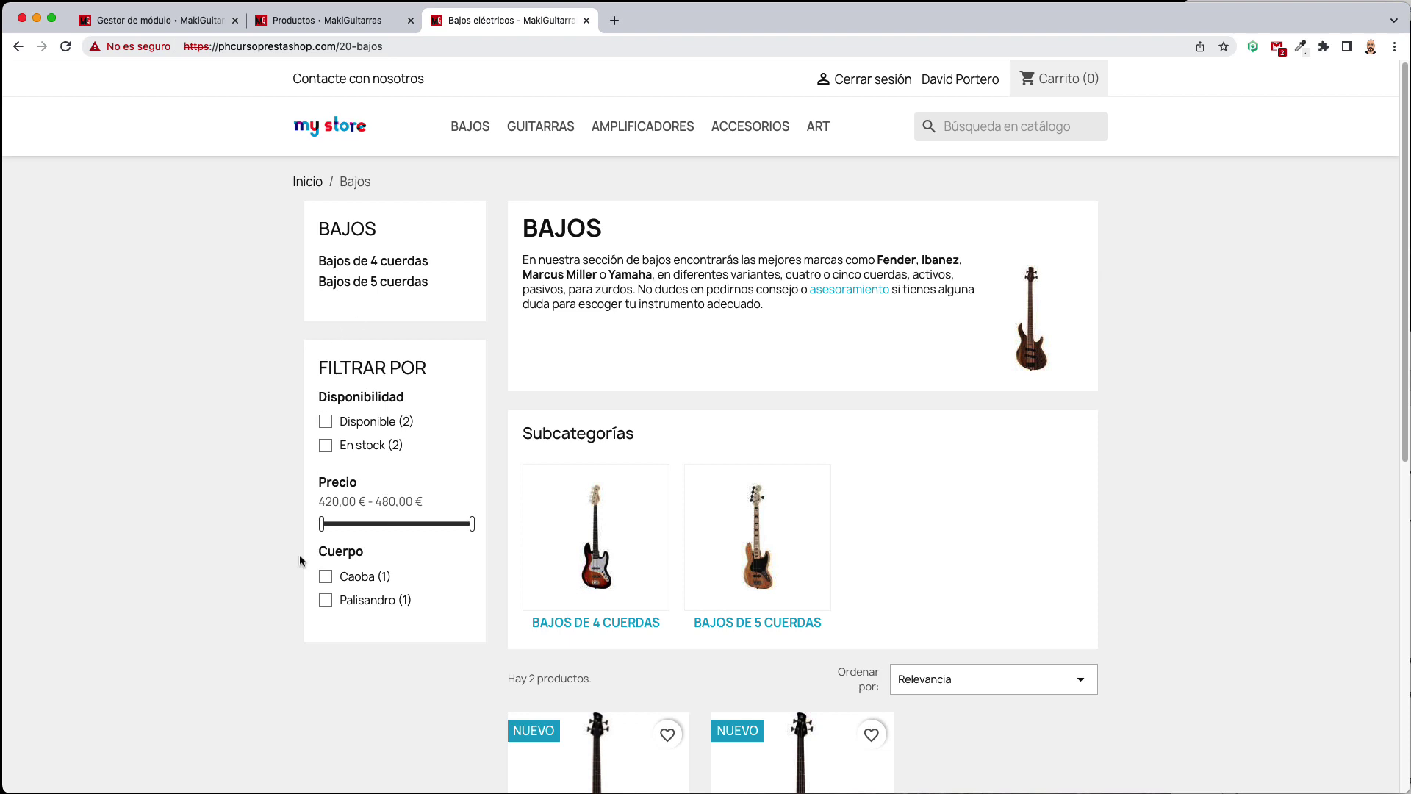
pyautogui.scroll(-1, 614, 503)
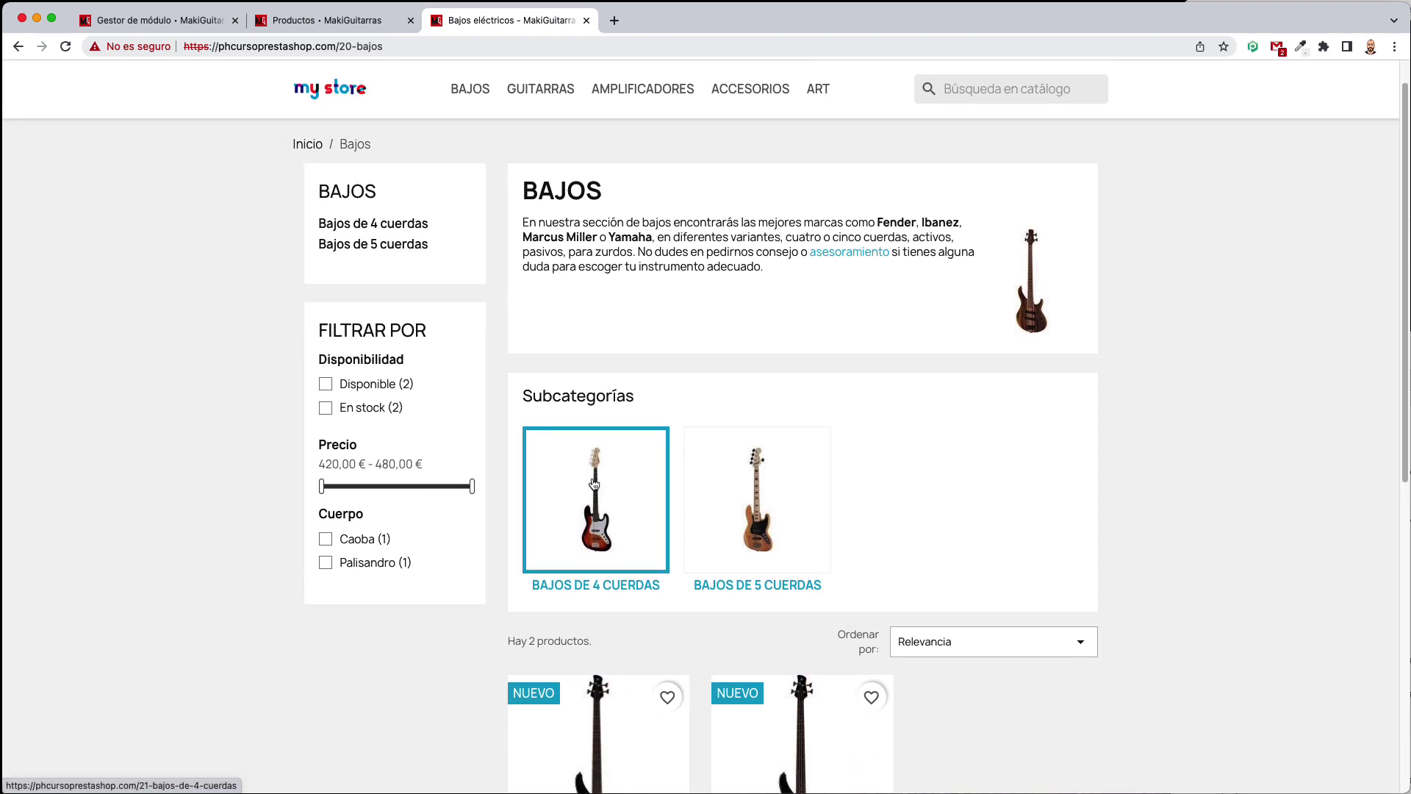
pyautogui.scroll(-1, 514, 608)
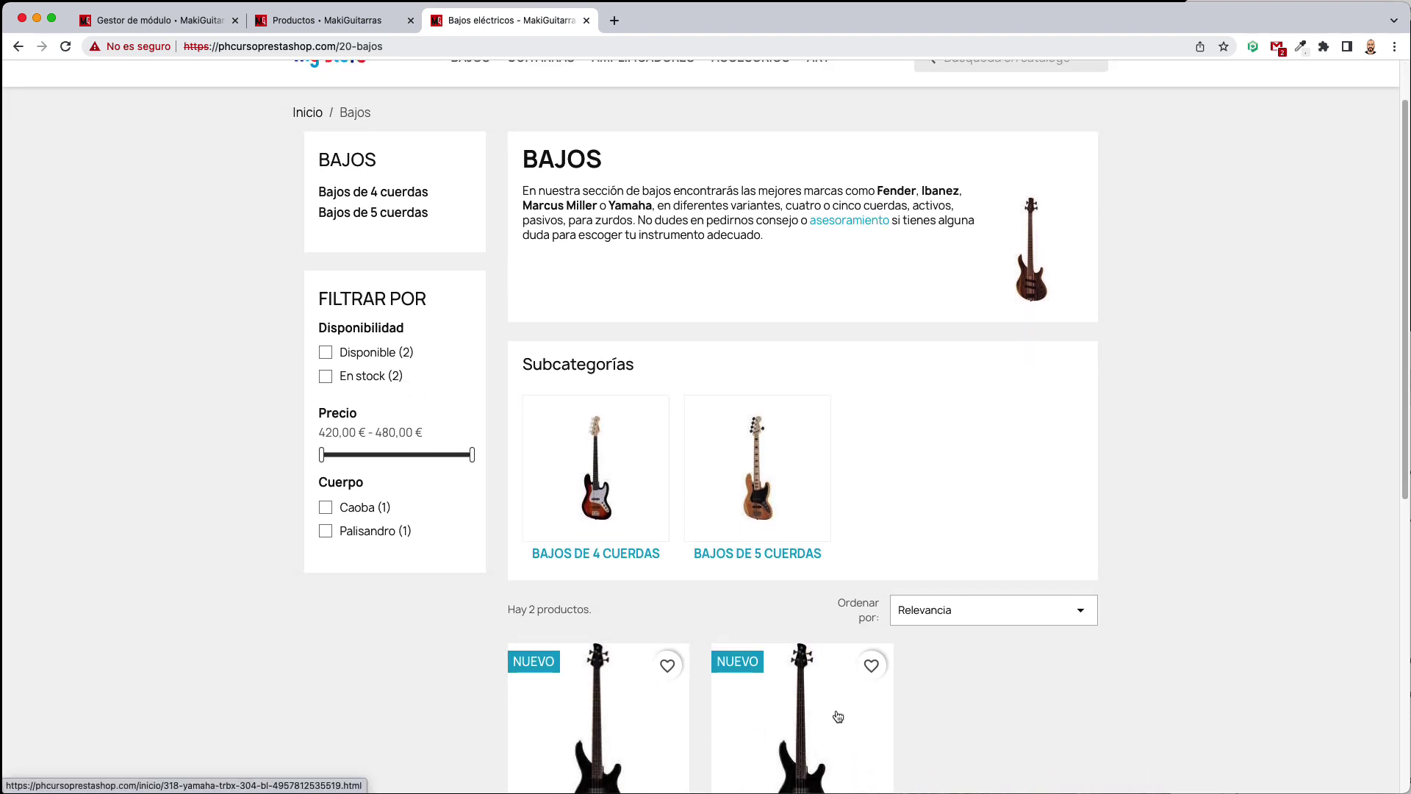
pyautogui.scroll(-2, 527, 679)
pyautogui.scroll(-1, 527, 679)
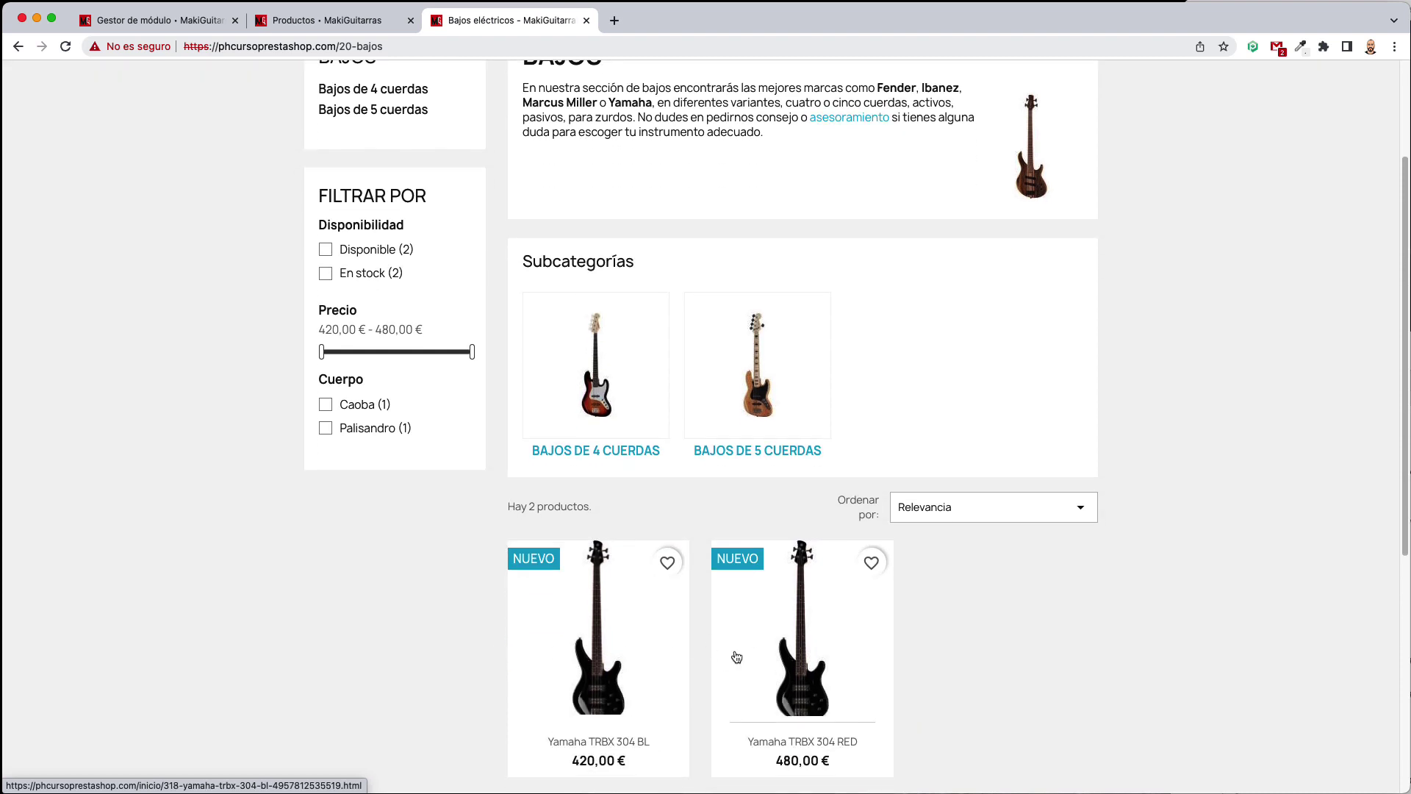
# Open the Yamaha TRBX 304 RED product in the back office, set its brand to Fender and save it
pyautogui.click(192, 20)
pyautogui.click(287, 20)
pyautogui.scroll(-10, 438, 498)
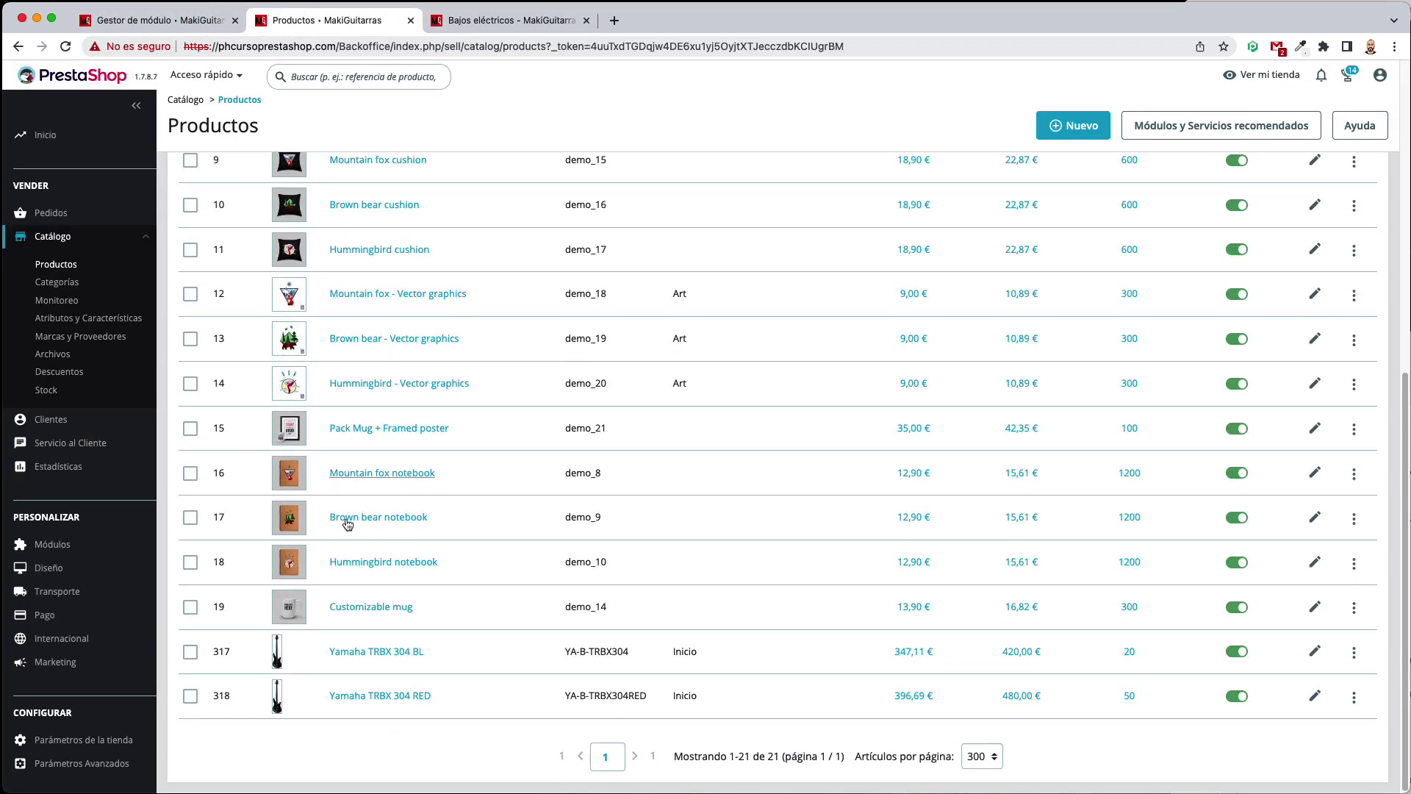
pyautogui.click(386, 691)
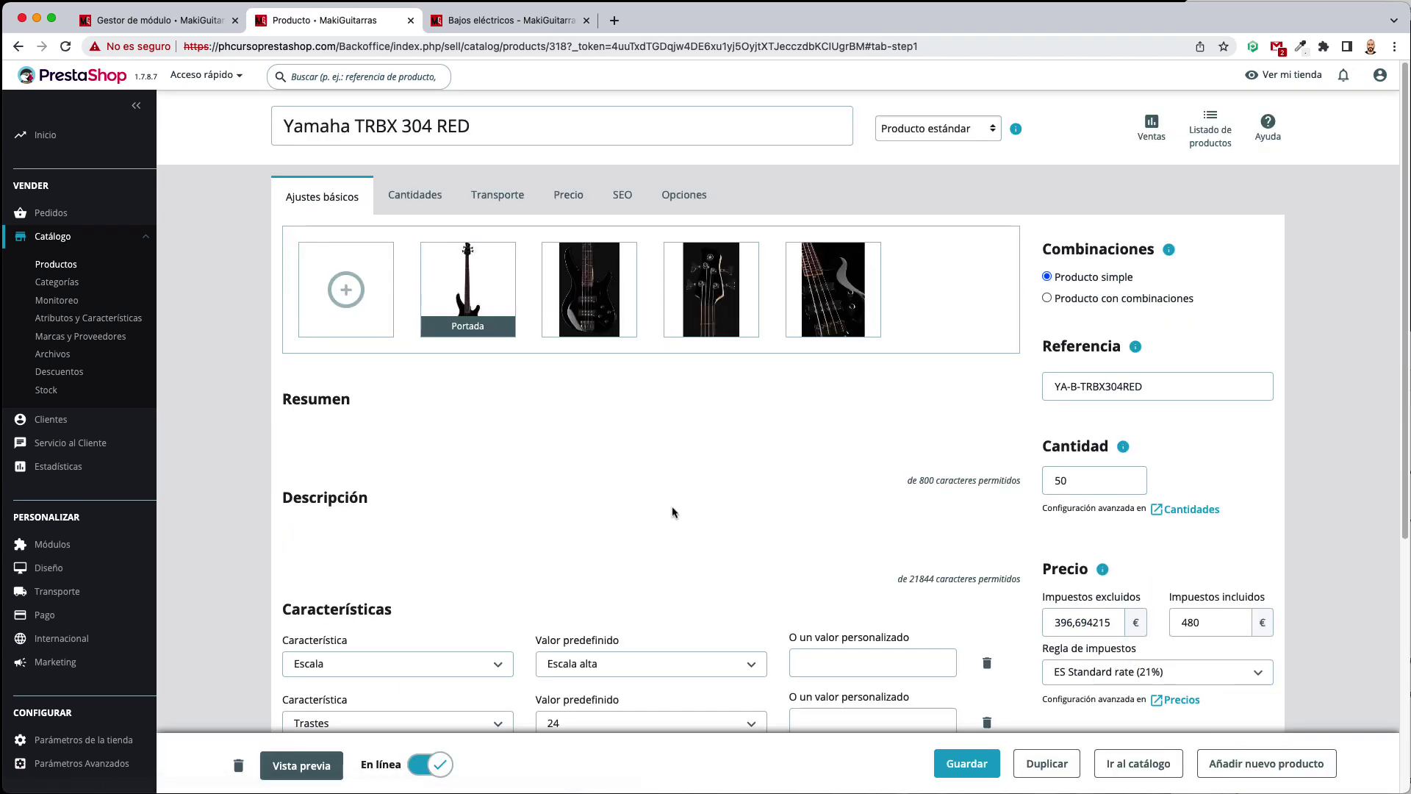
pyautogui.scroll(-5, 524, 507)
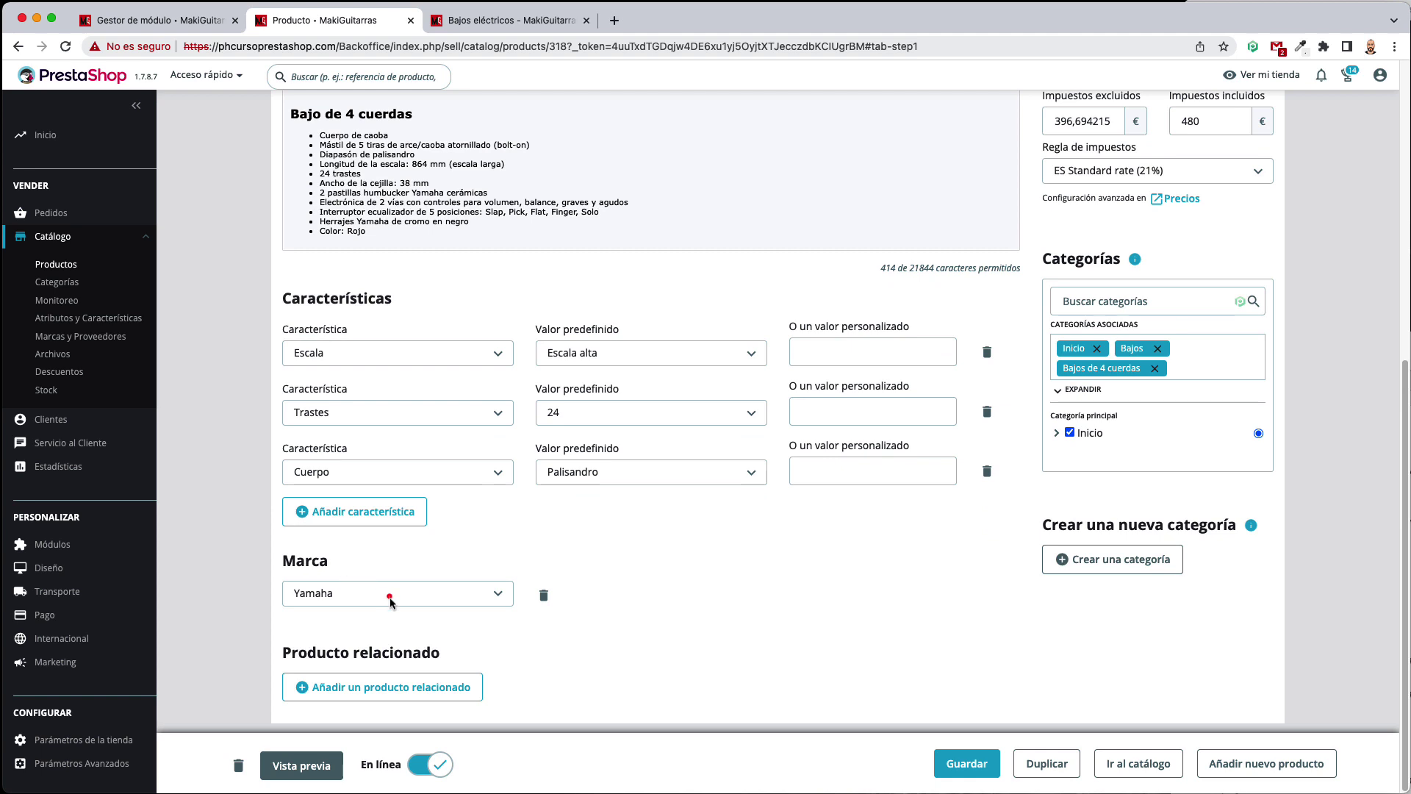
pyautogui.click(389, 601)
pyautogui.click(386, 641)
pyautogui.click(969, 757)
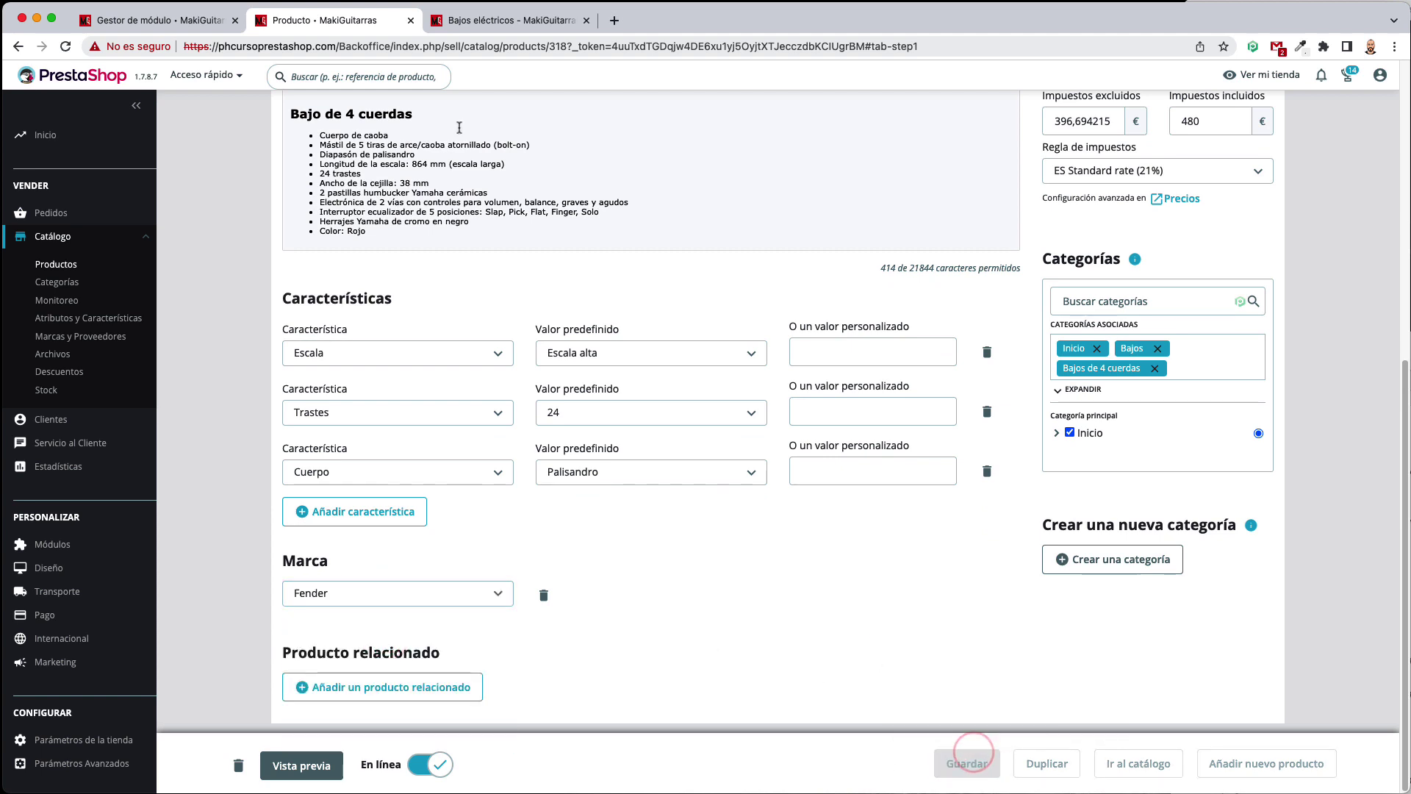
# Reload the storefront's Bajos category page, test the Marca filter with Fender, and clear that filter
pyautogui.click(508, 20)
pyautogui.press('super+r')
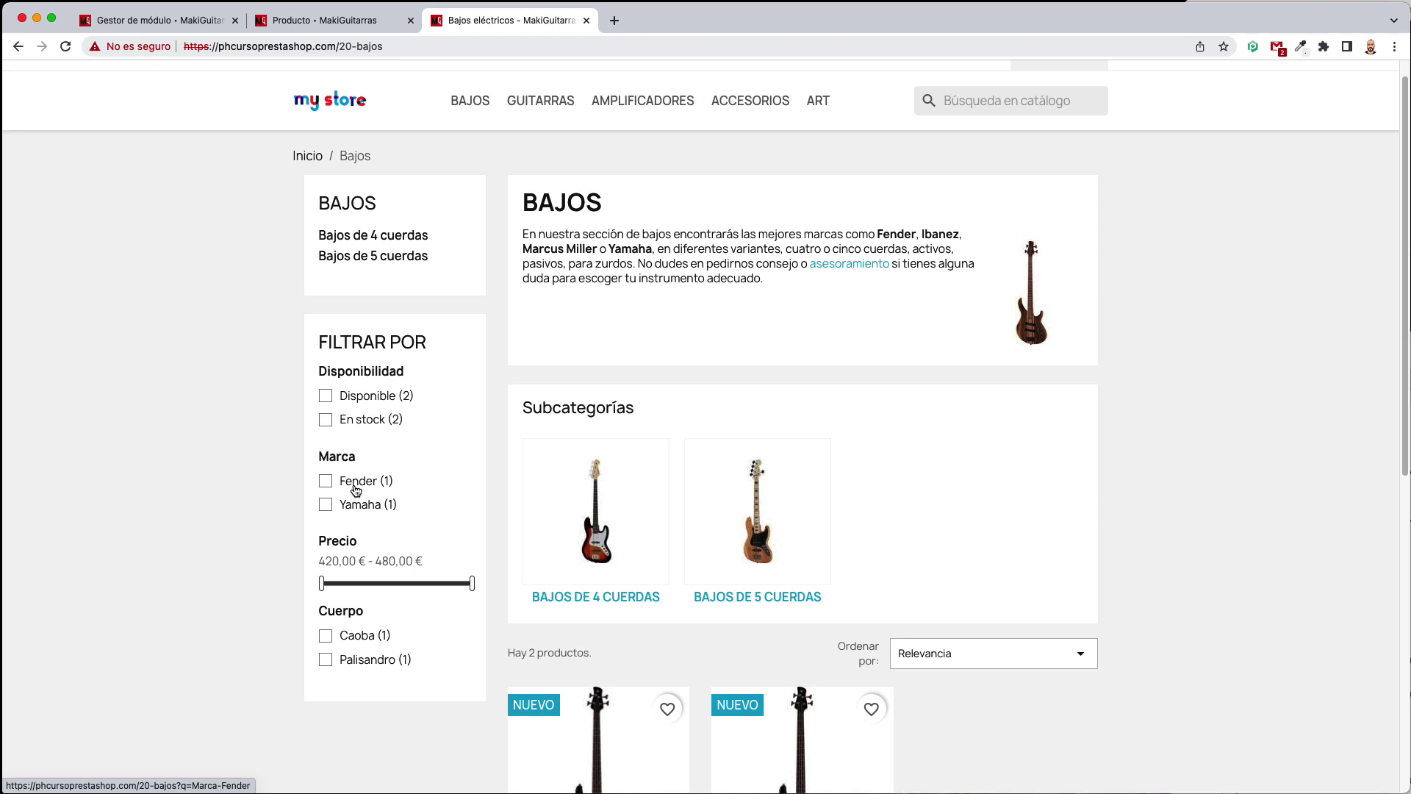
pyautogui.click(356, 491)
pyautogui.scroll(-5, 664, 659)
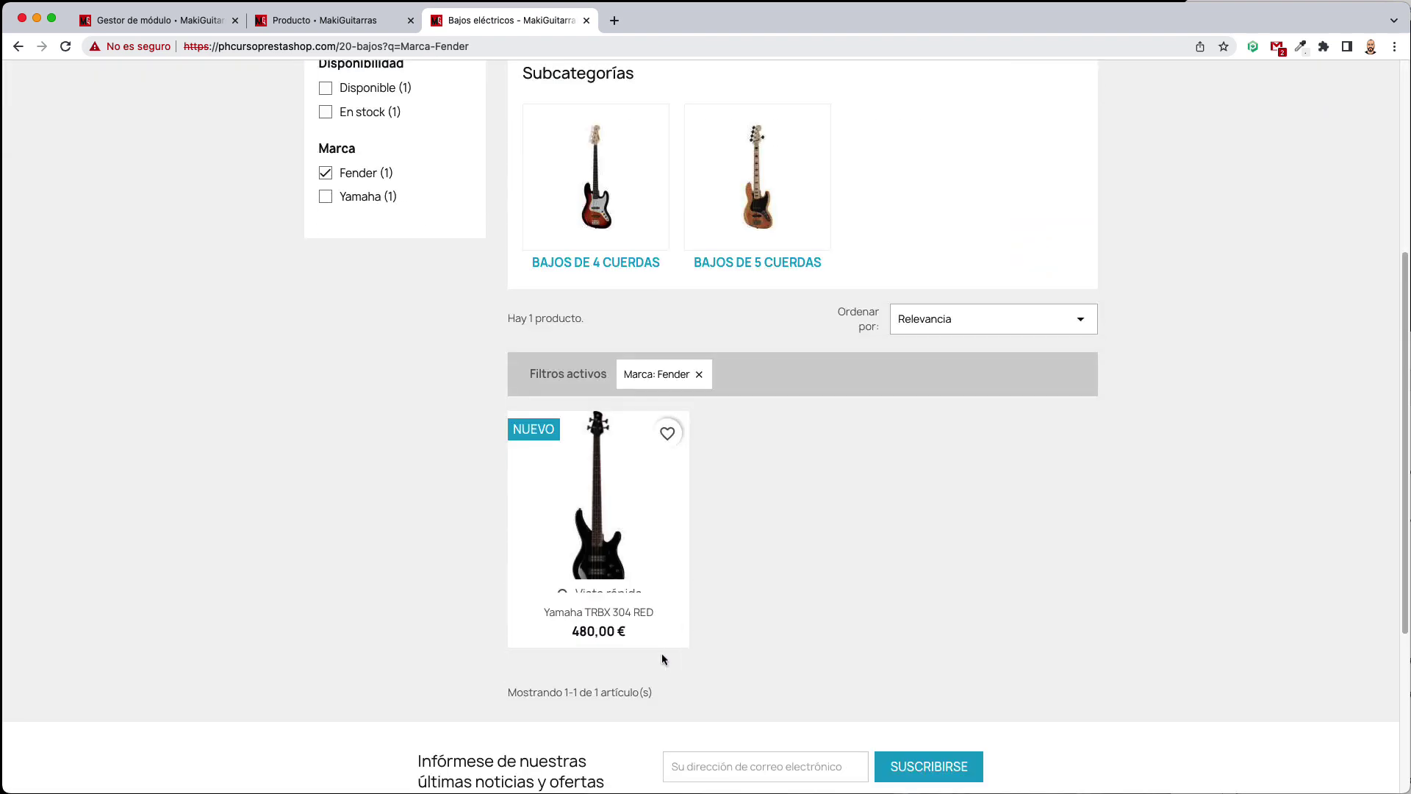
pyautogui.scroll(3, 600, 577)
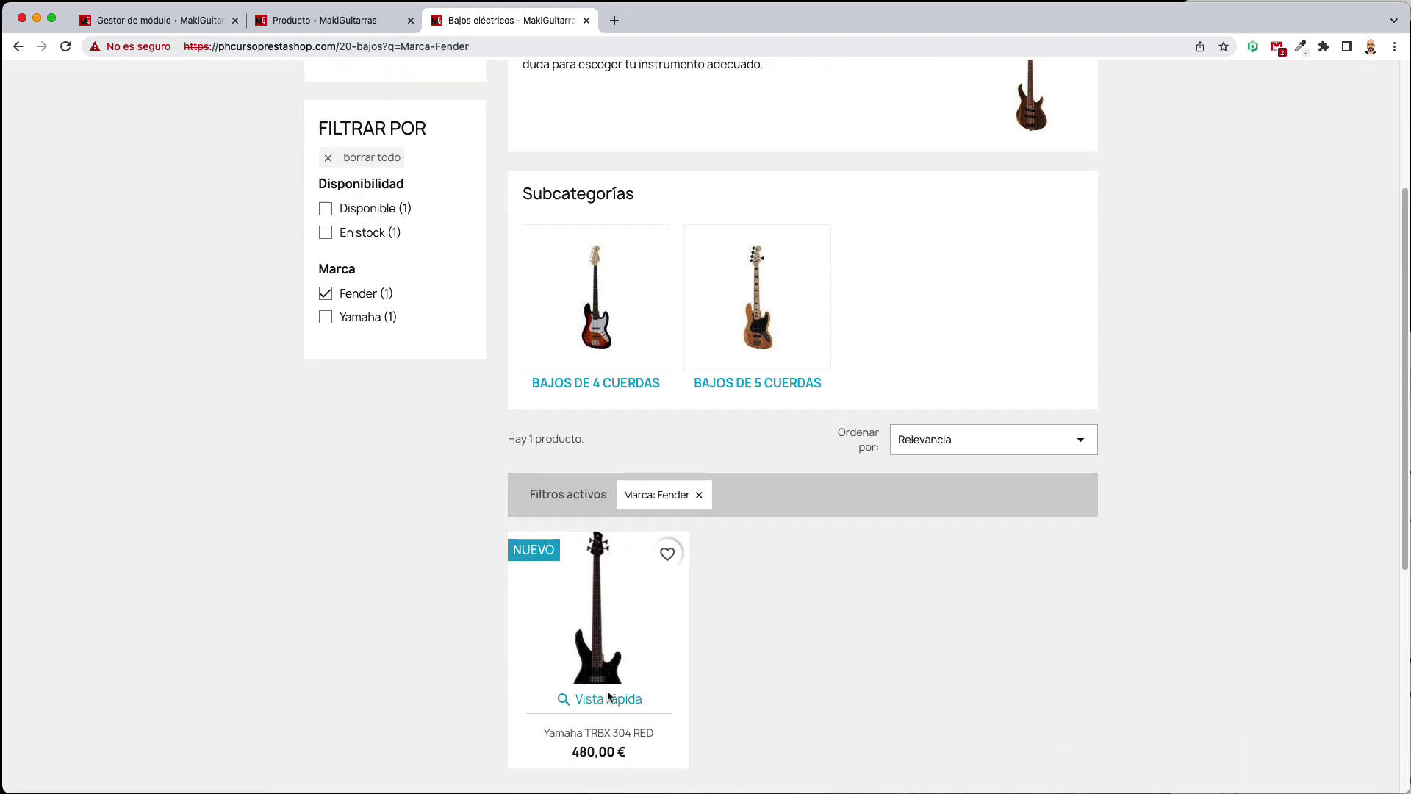
pyautogui.scroll(-2, 609, 697)
pyautogui.scroll(5, 630, 639)
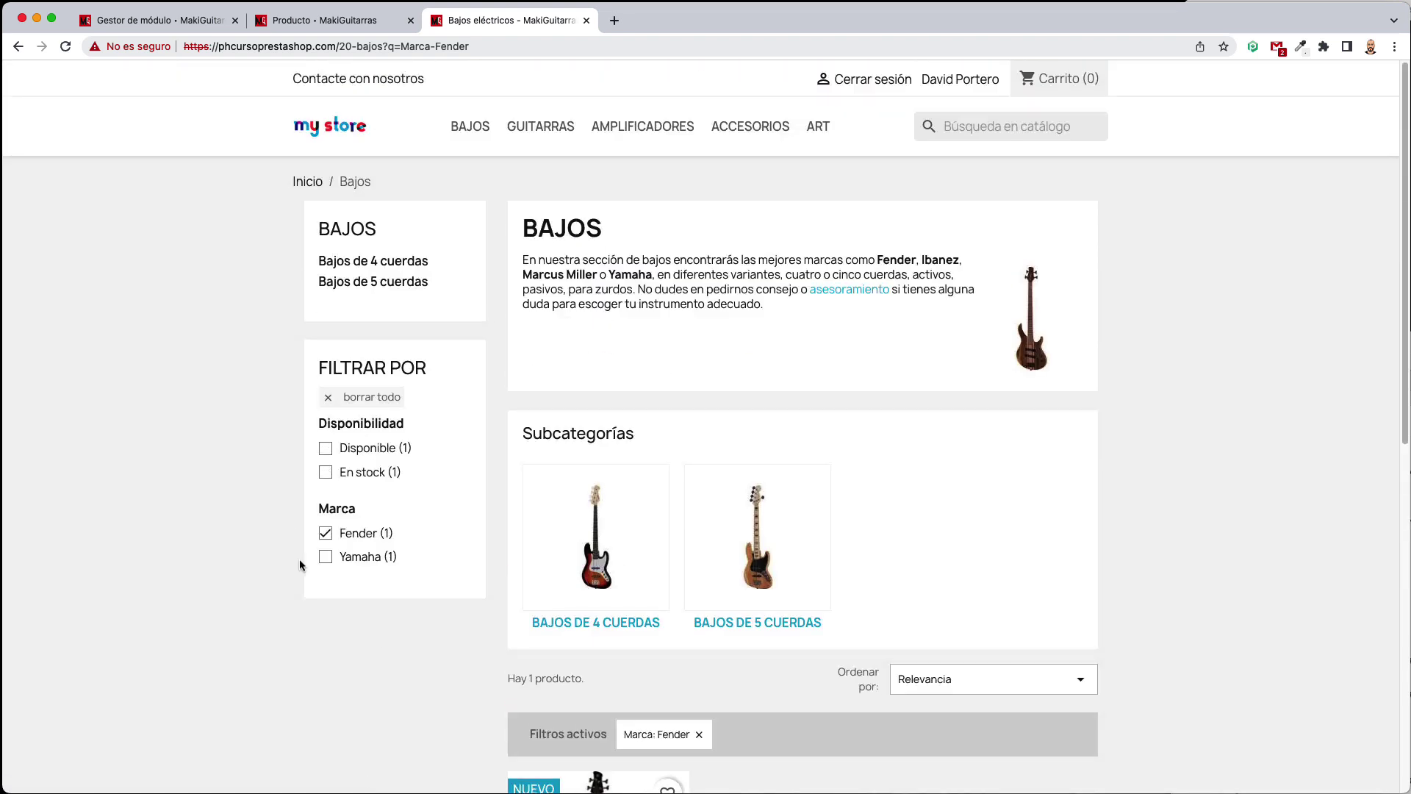
pyautogui.click(330, 533)
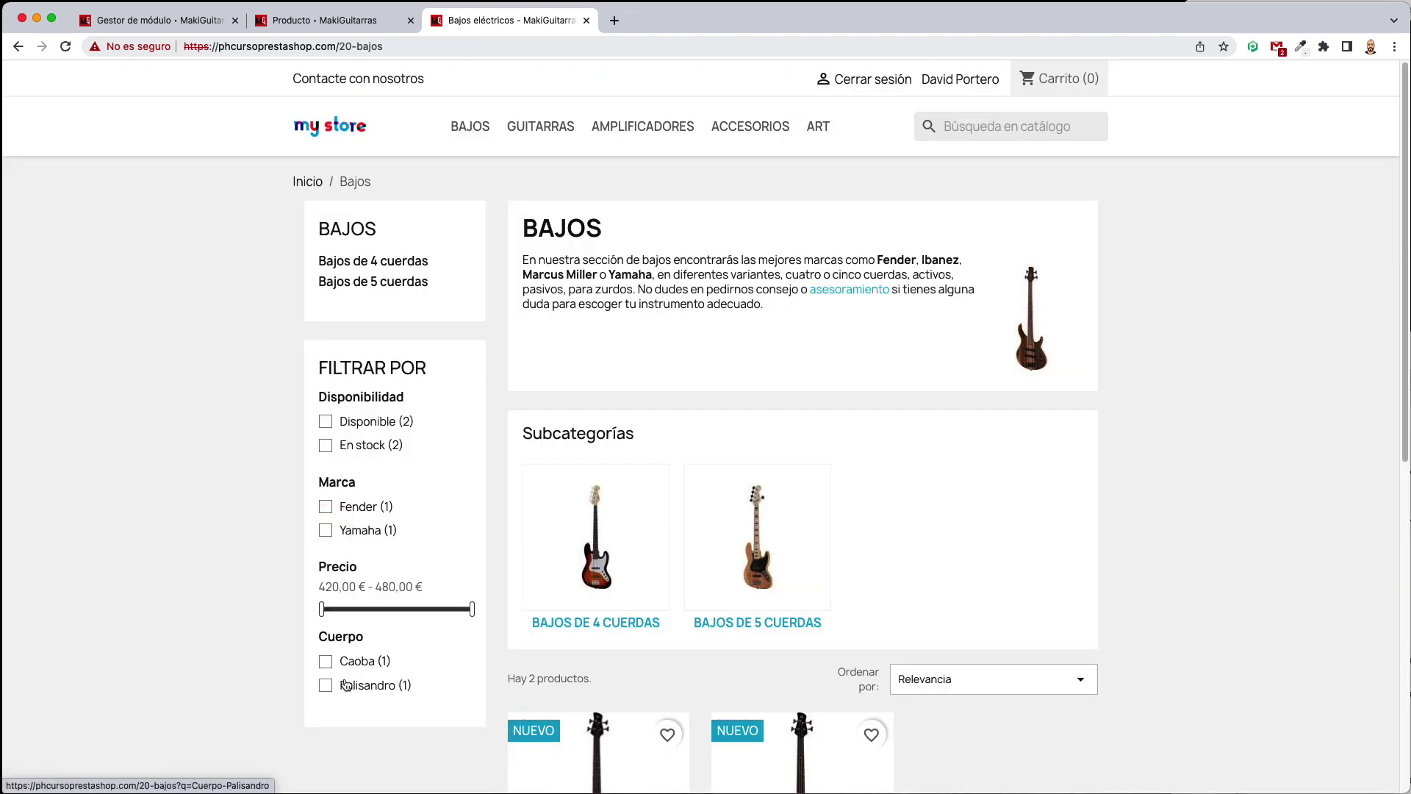
pyautogui.scroll(-3, 479, 625)
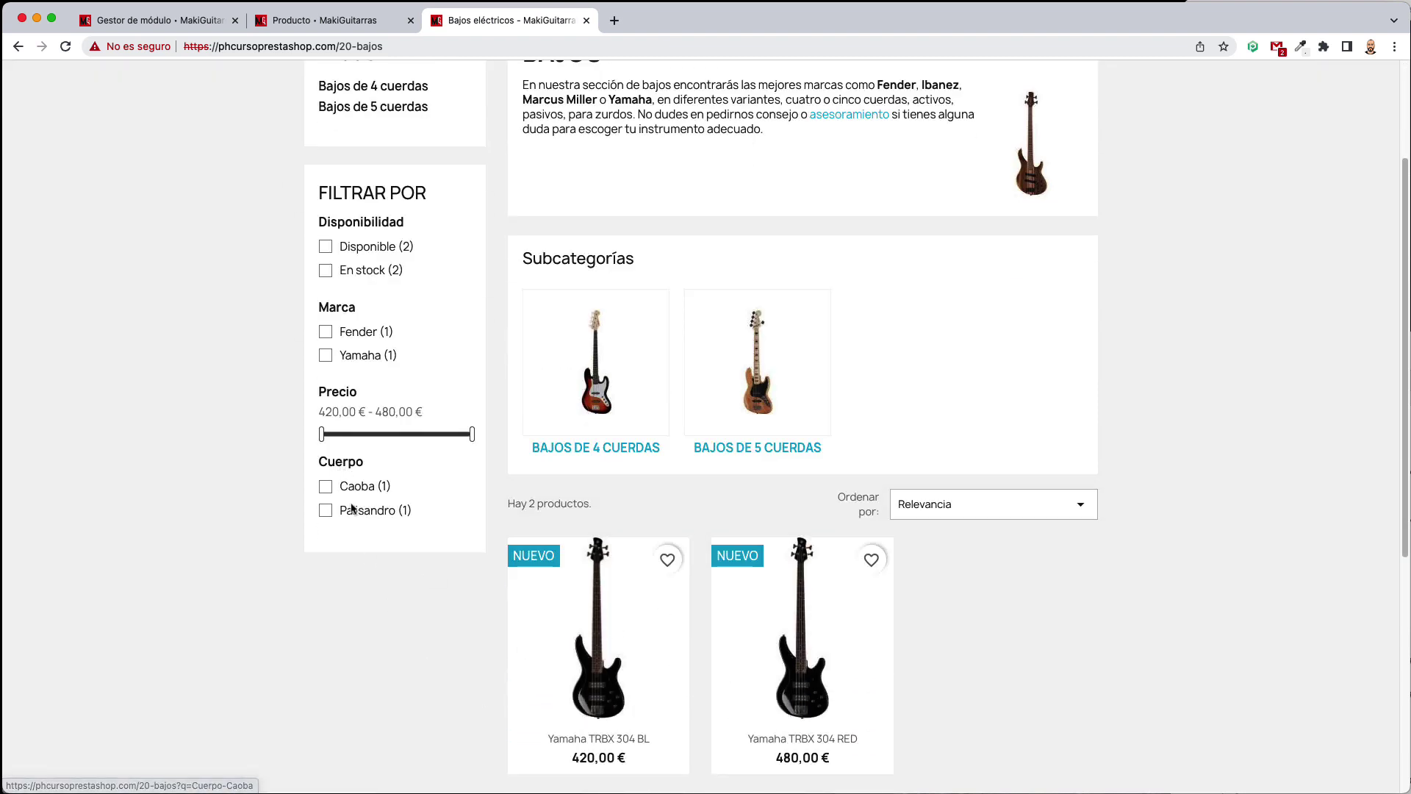
pyautogui.click(193, 21)
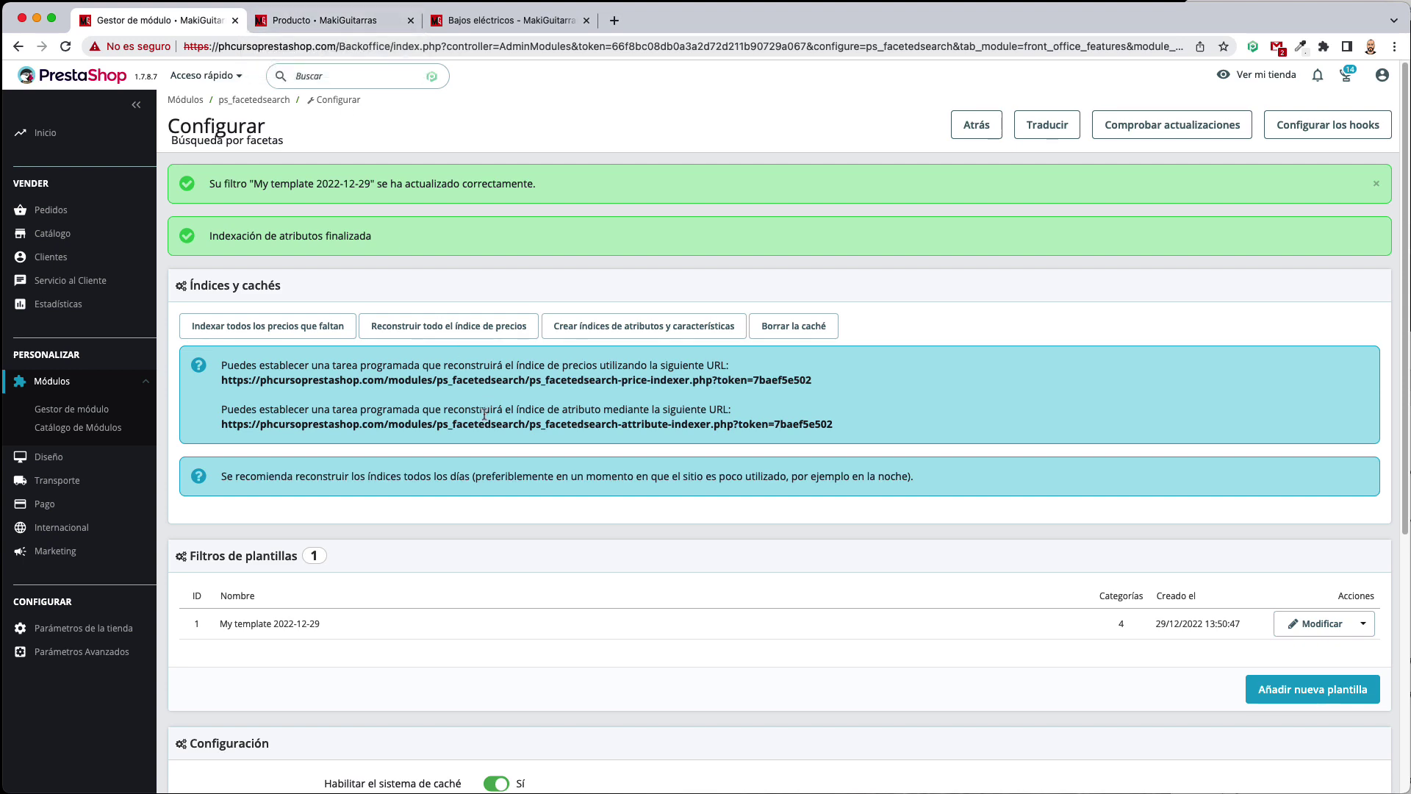
pyautogui.click(370, 22)
pyautogui.click(477, 20)
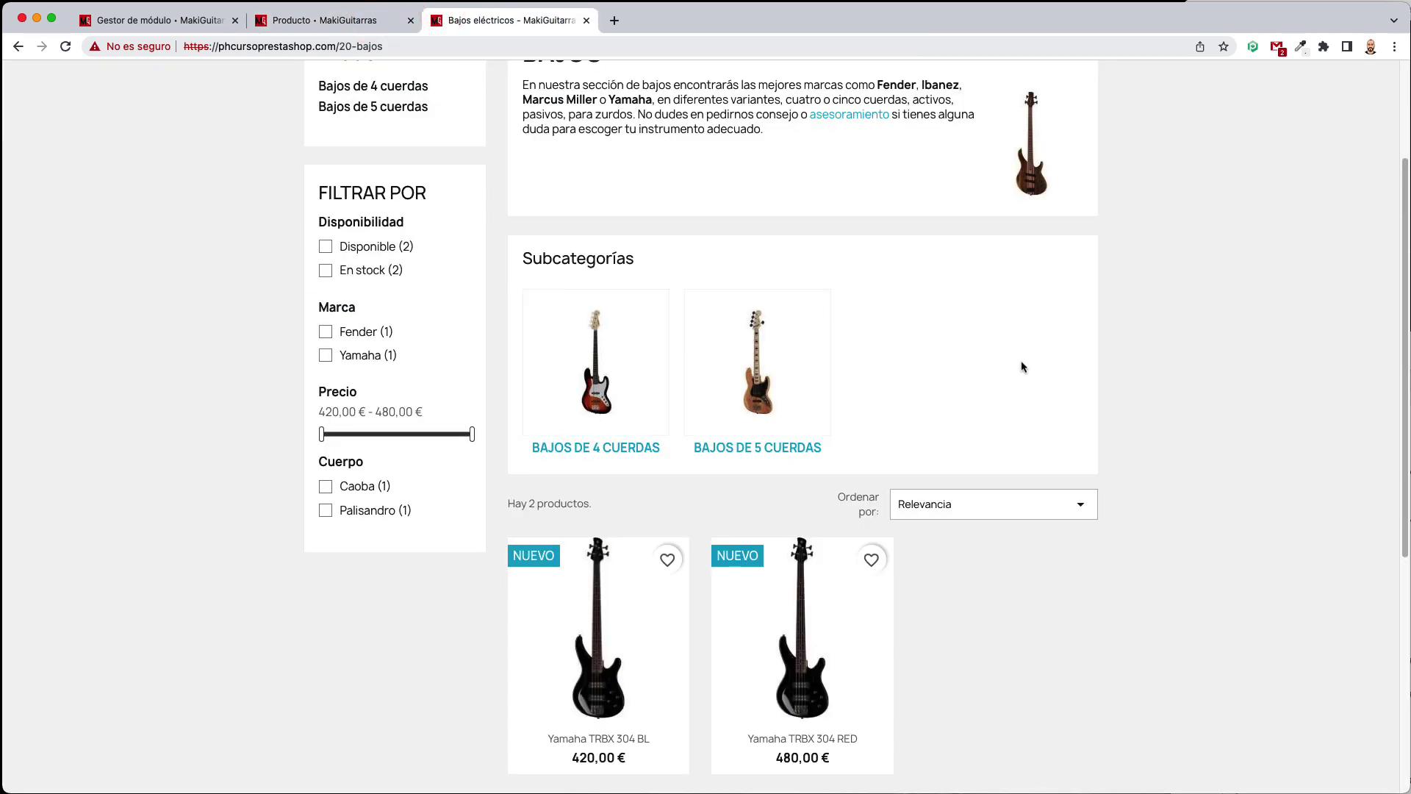